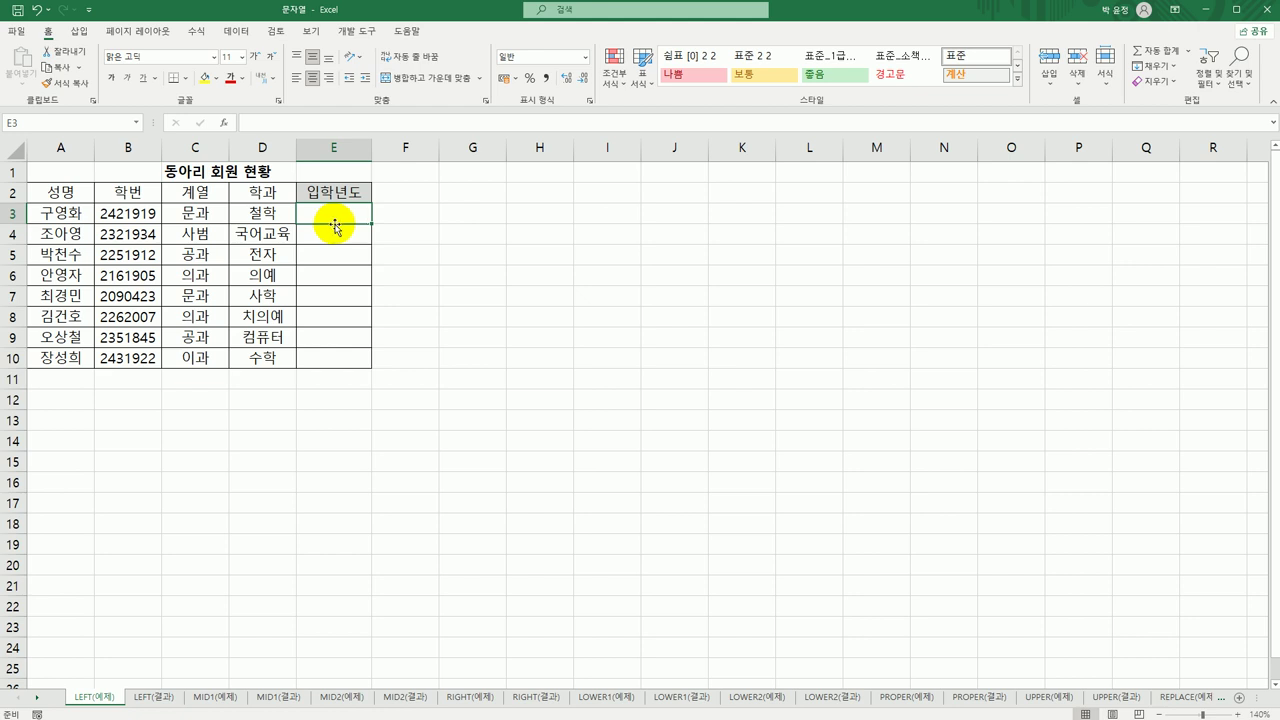
# Enter =LEFT(B3,2) in cell E3 through the function arguments to extract the first two digits of the student number
pyautogui.click(126, 211)
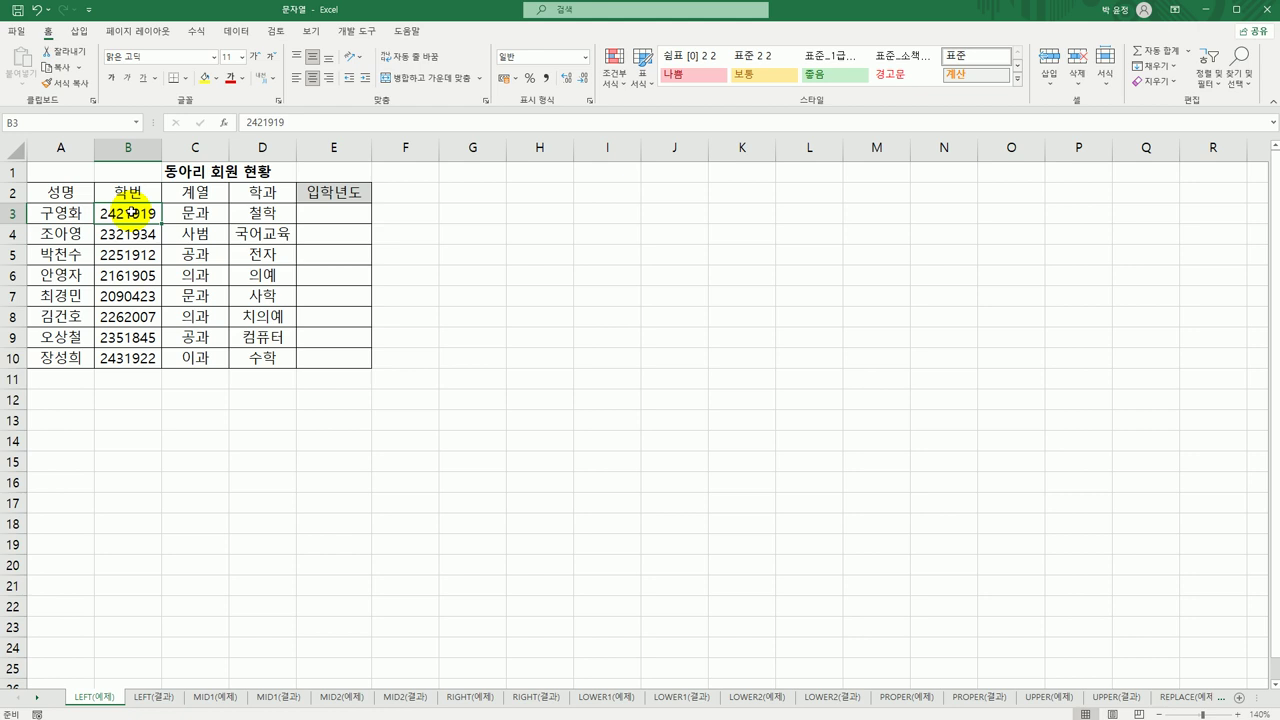
pyautogui.click(331, 219)
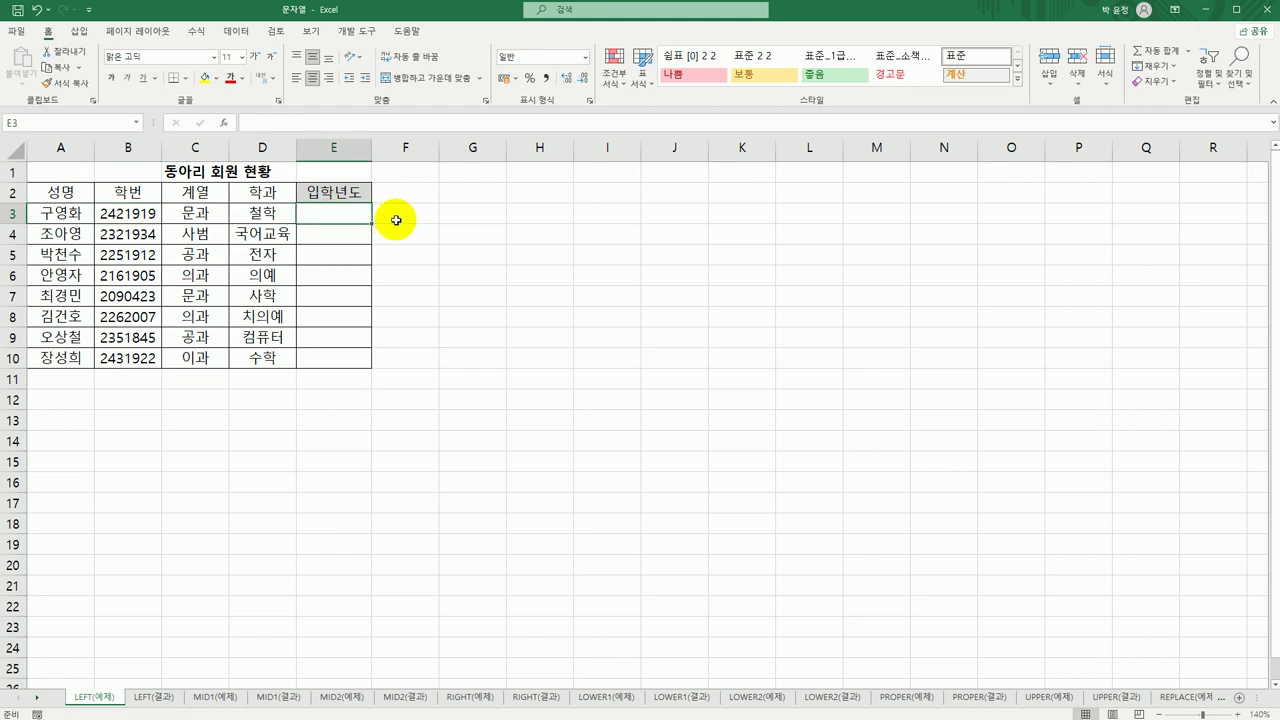
pyautogui.write('=')
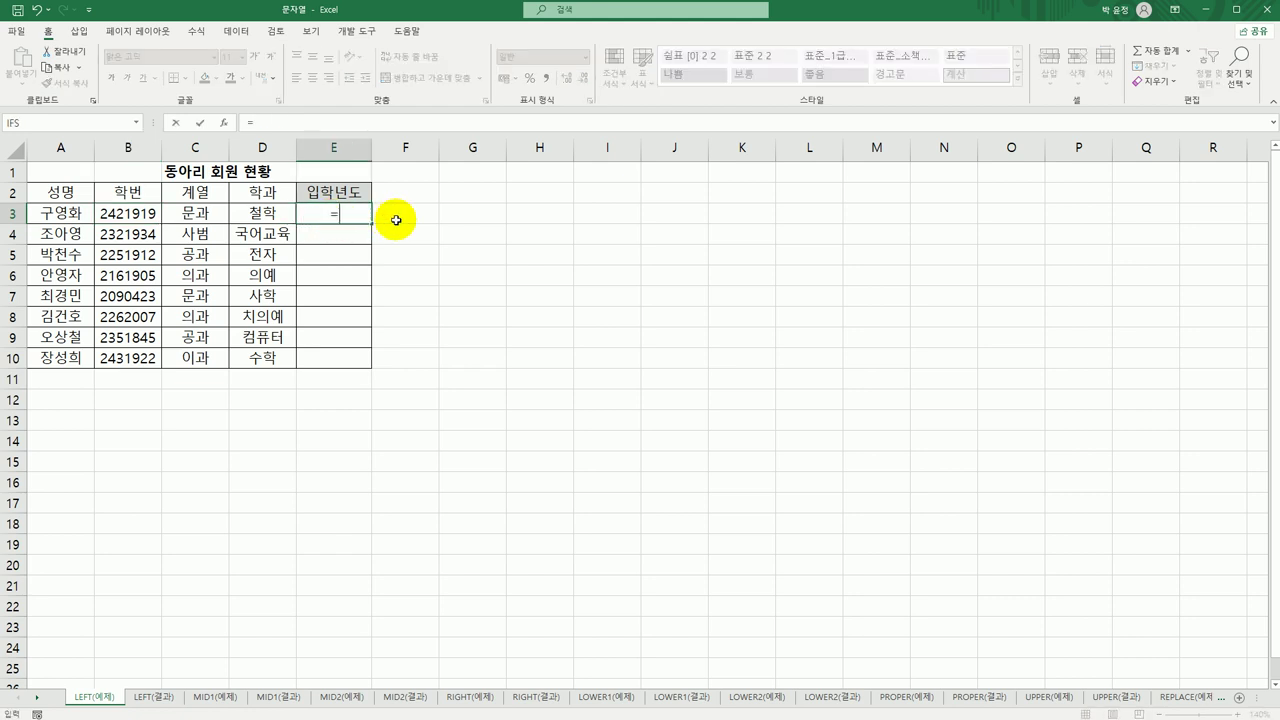
pyautogui.write('l')
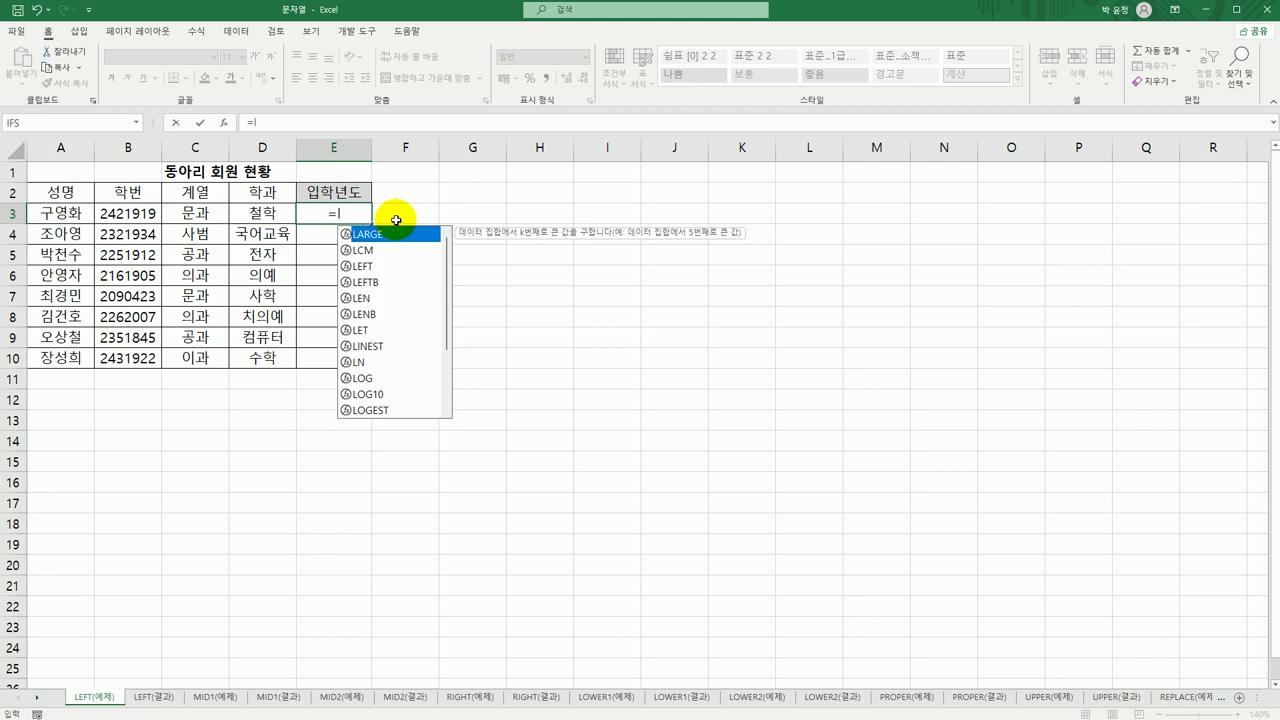
pyautogui.click(366, 268)
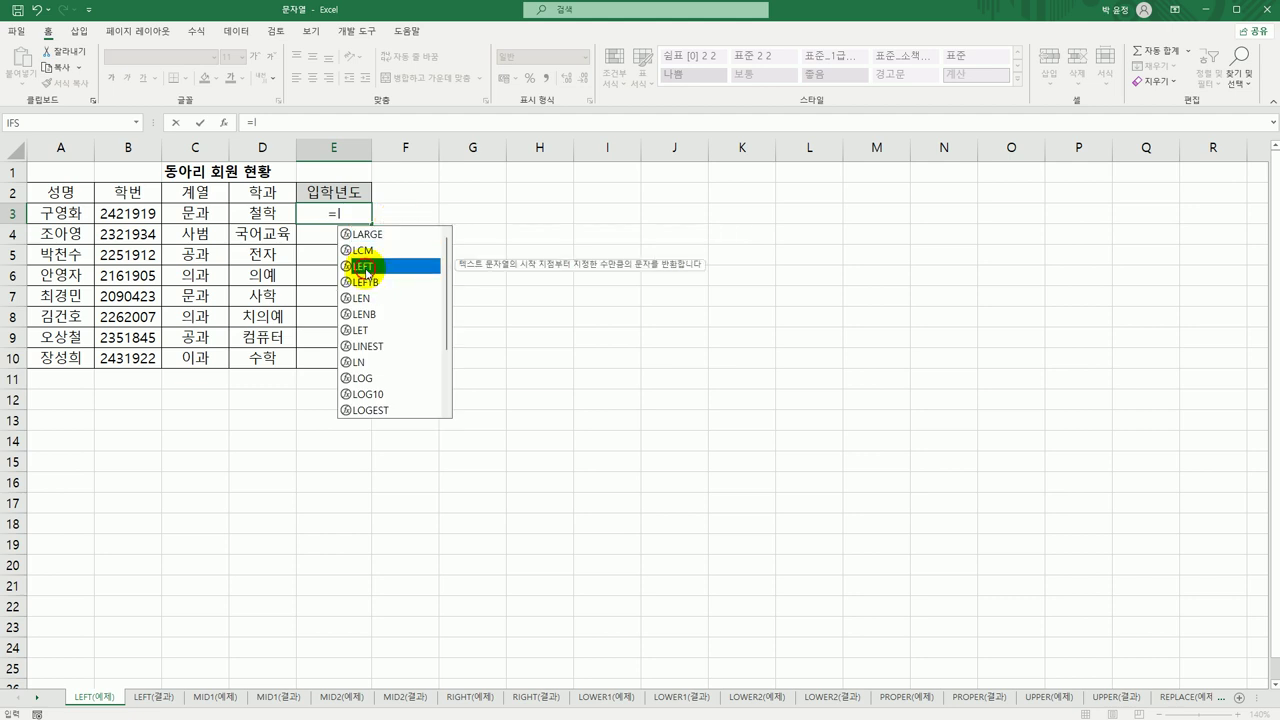
pyautogui.doubleClick(364, 268)
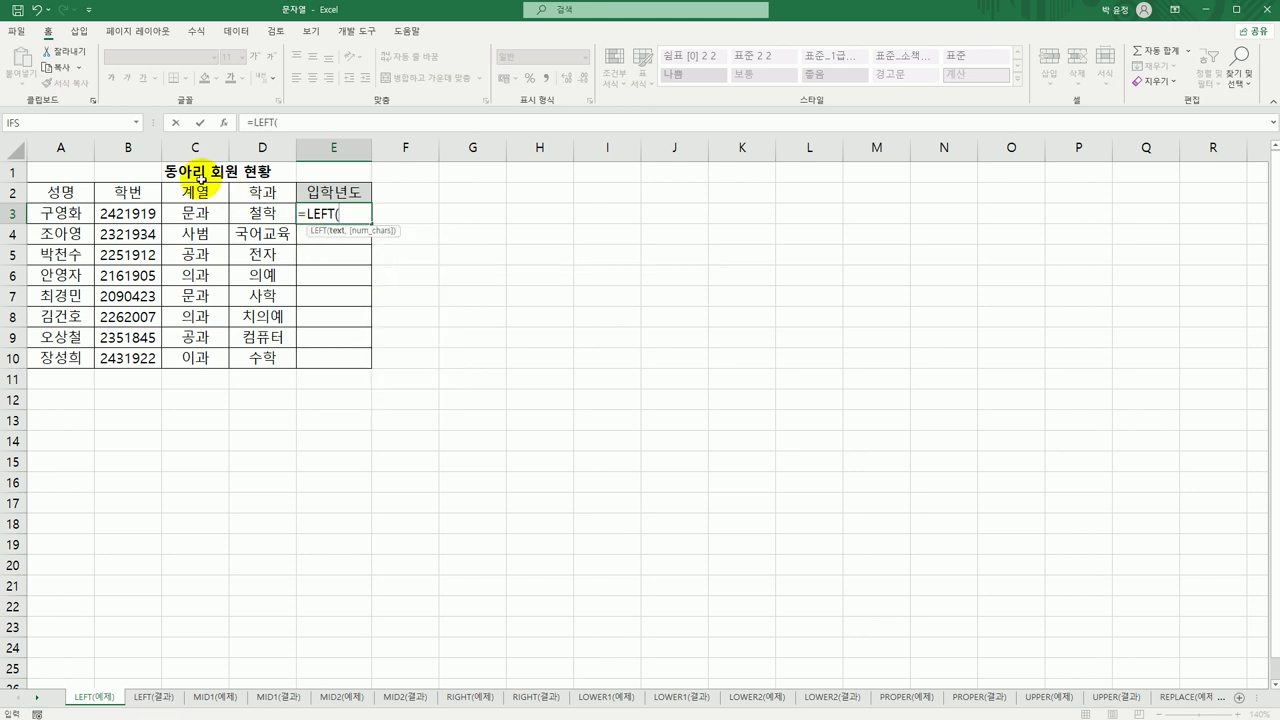
pyautogui.click(226, 123)
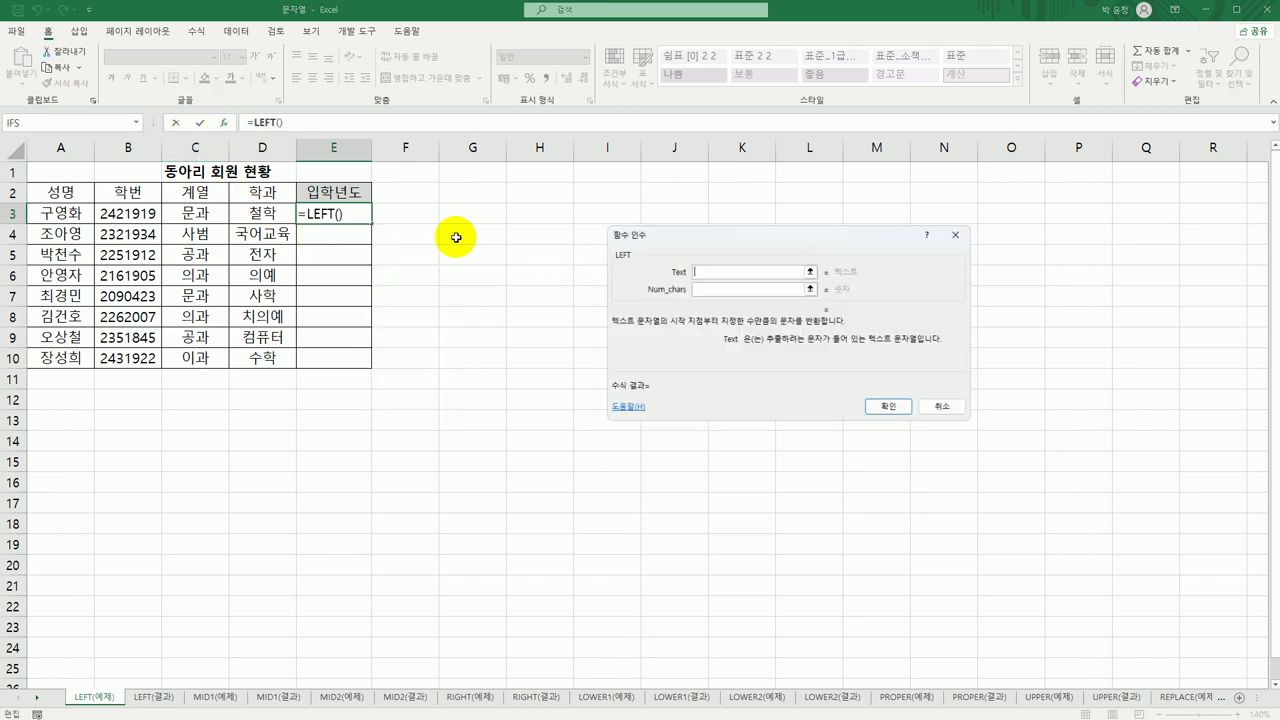
pyautogui.click(107, 218)
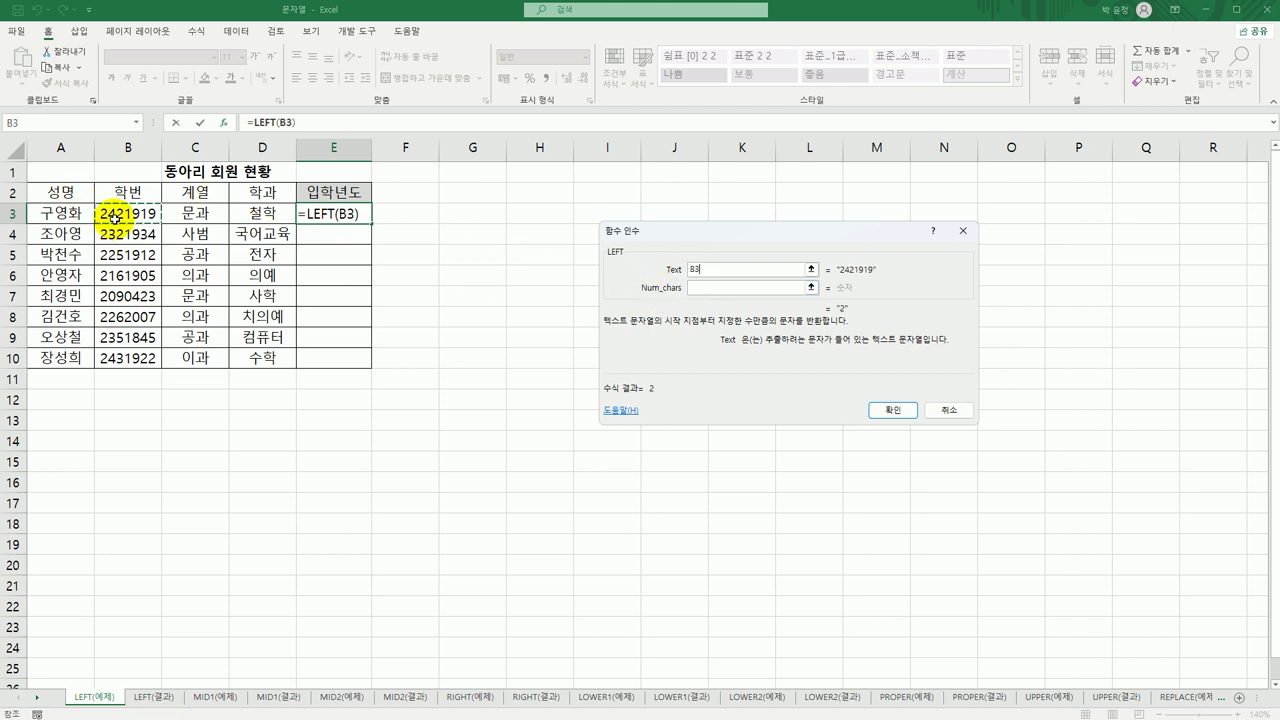
pyautogui.click(713, 290)
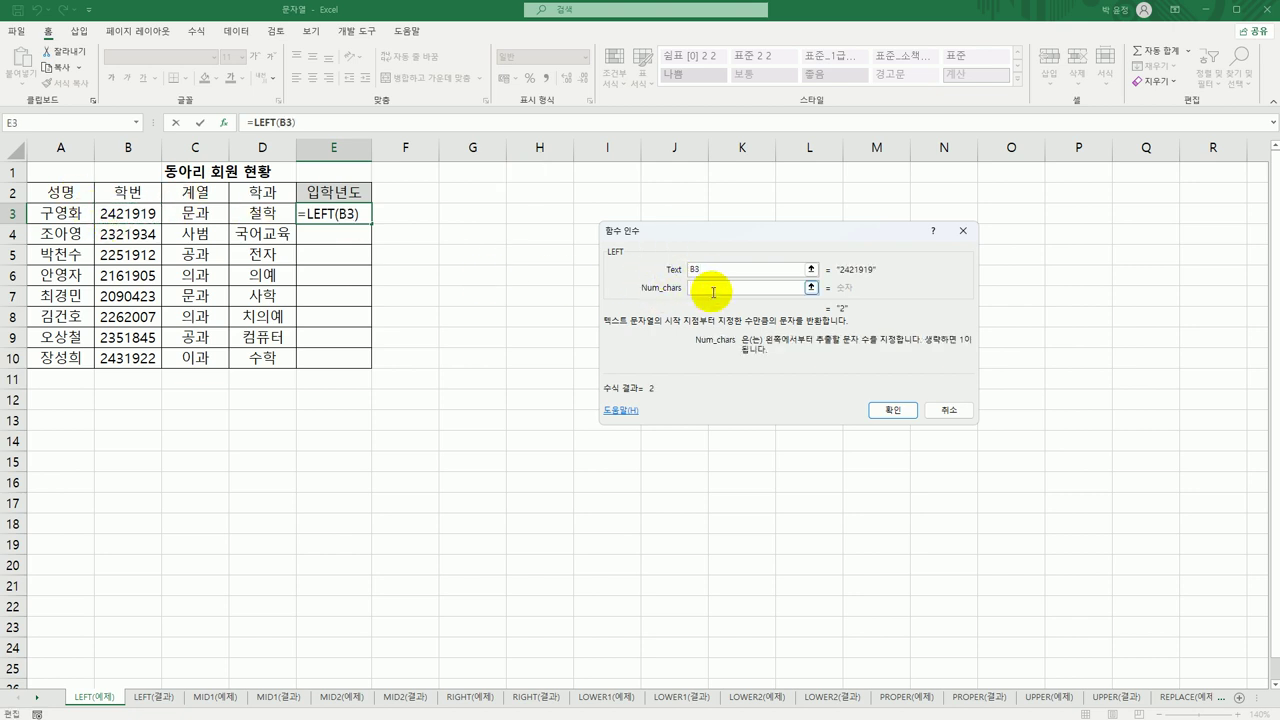
pyautogui.write('2')
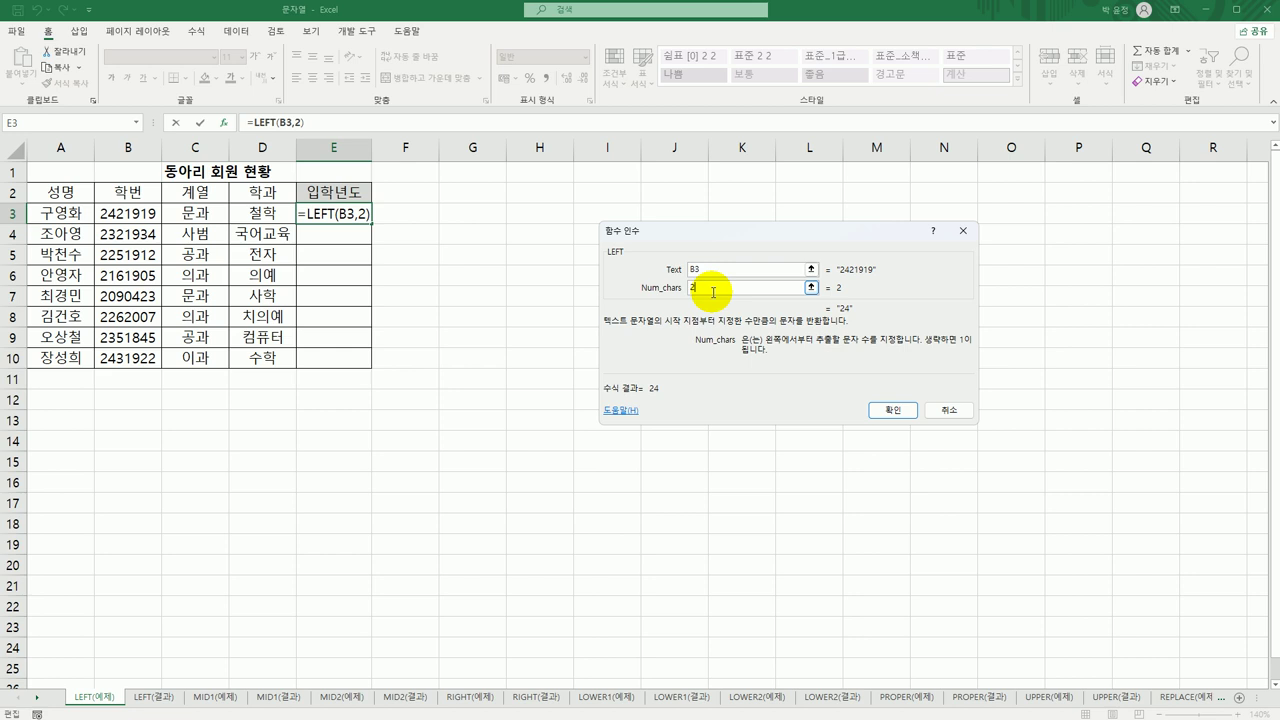
pyautogui.click(890, 410)
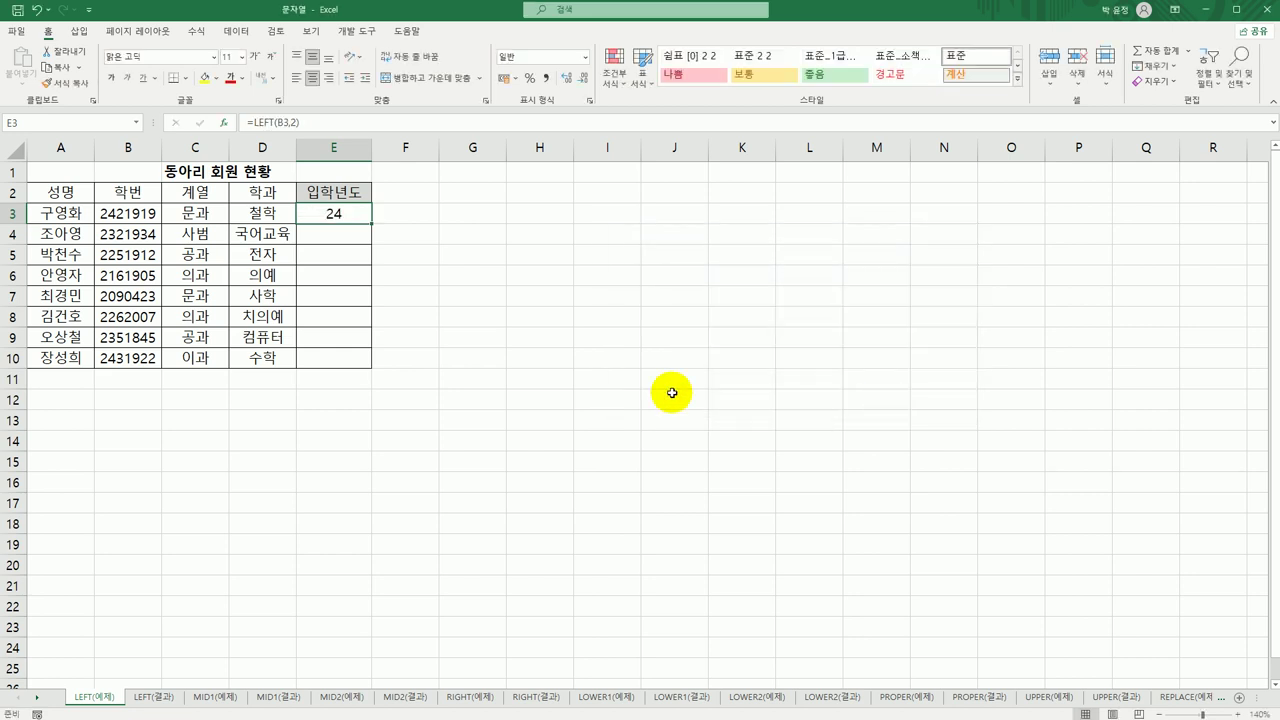
# Prefix the formula in E3 with 20& so it reads =20&LEFT(B3,2), and fill it down to E10
pyautogui.doubleClick(322, 213)
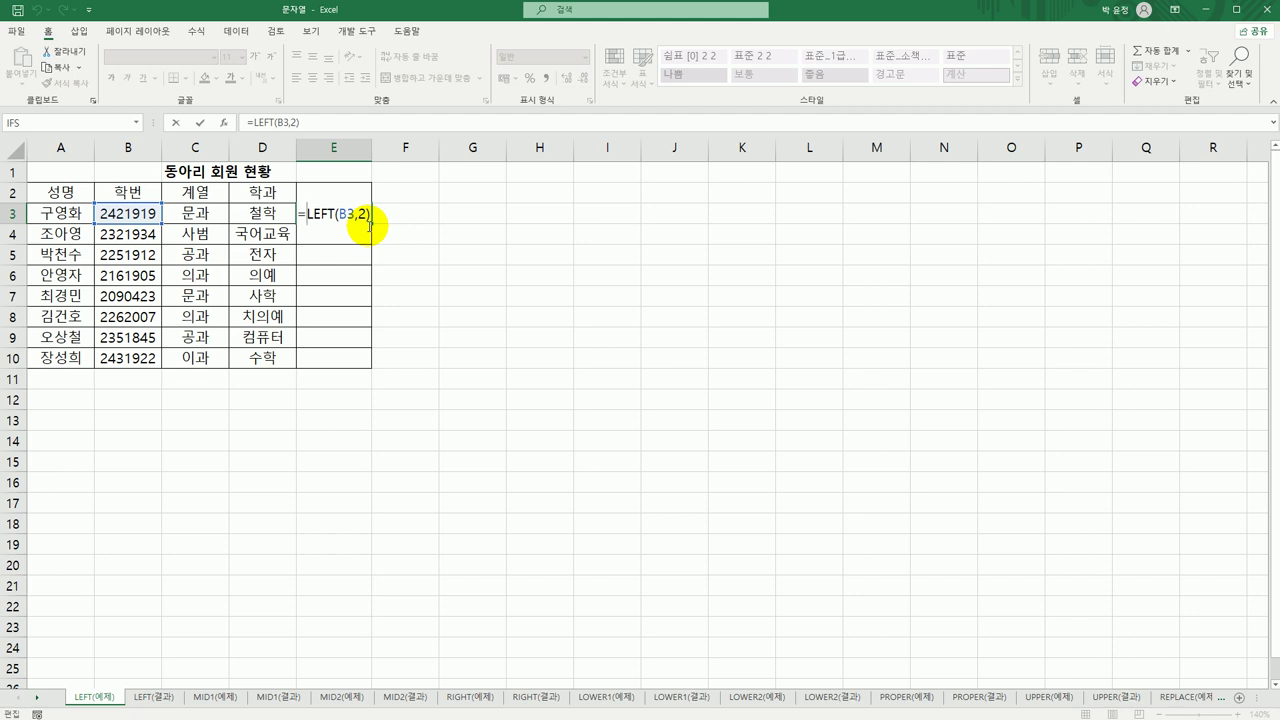
pyautogui.write('20')
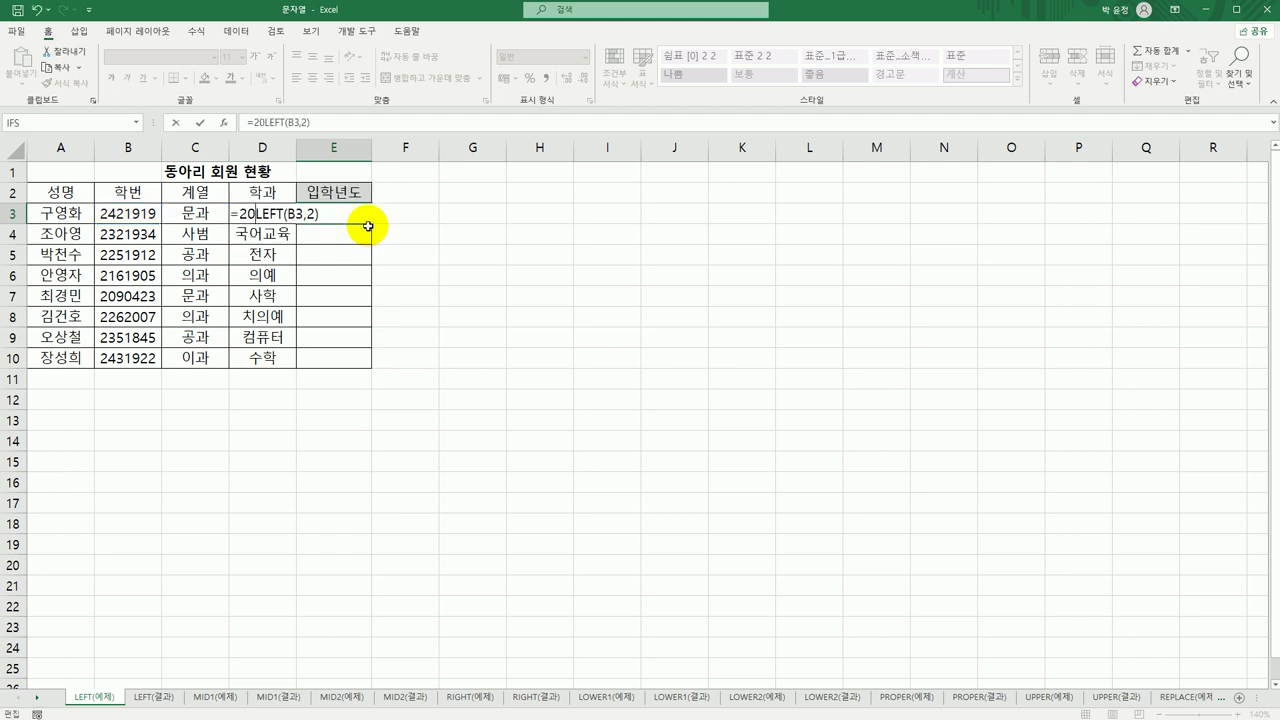
pyautogui.write('&')
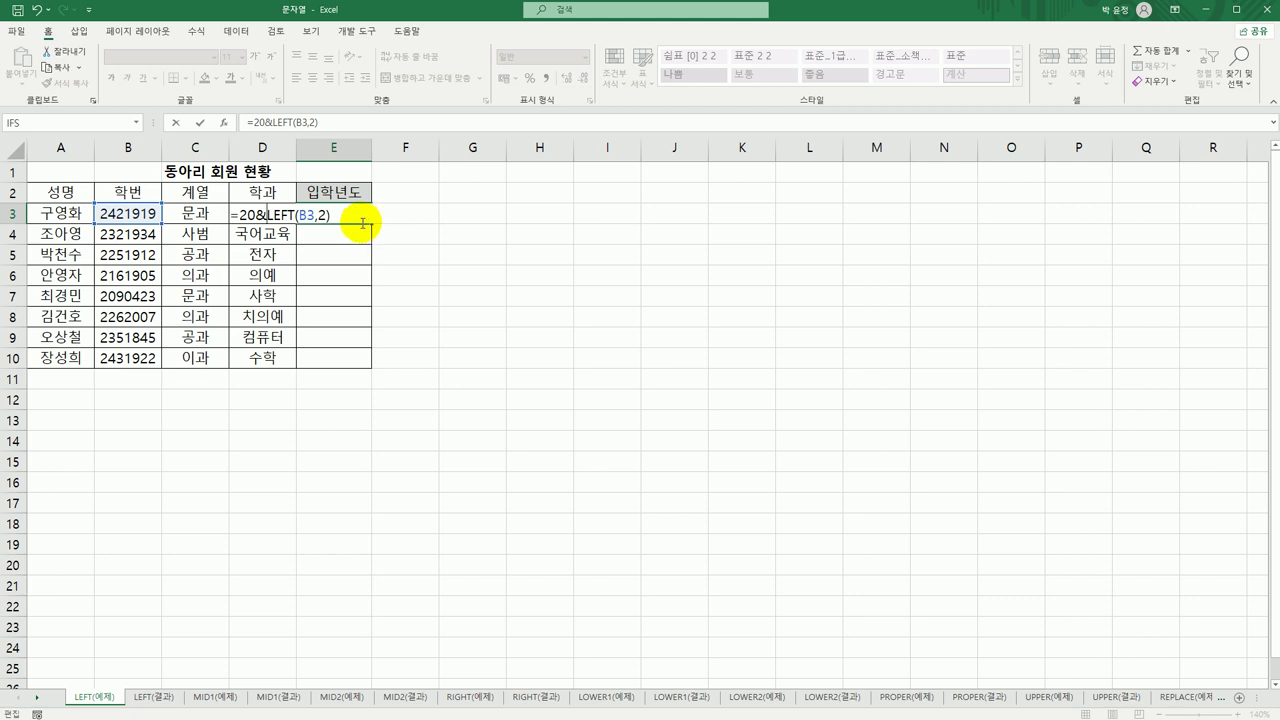
pyautogui.press('Return')
pyautogui.click(355, 214)
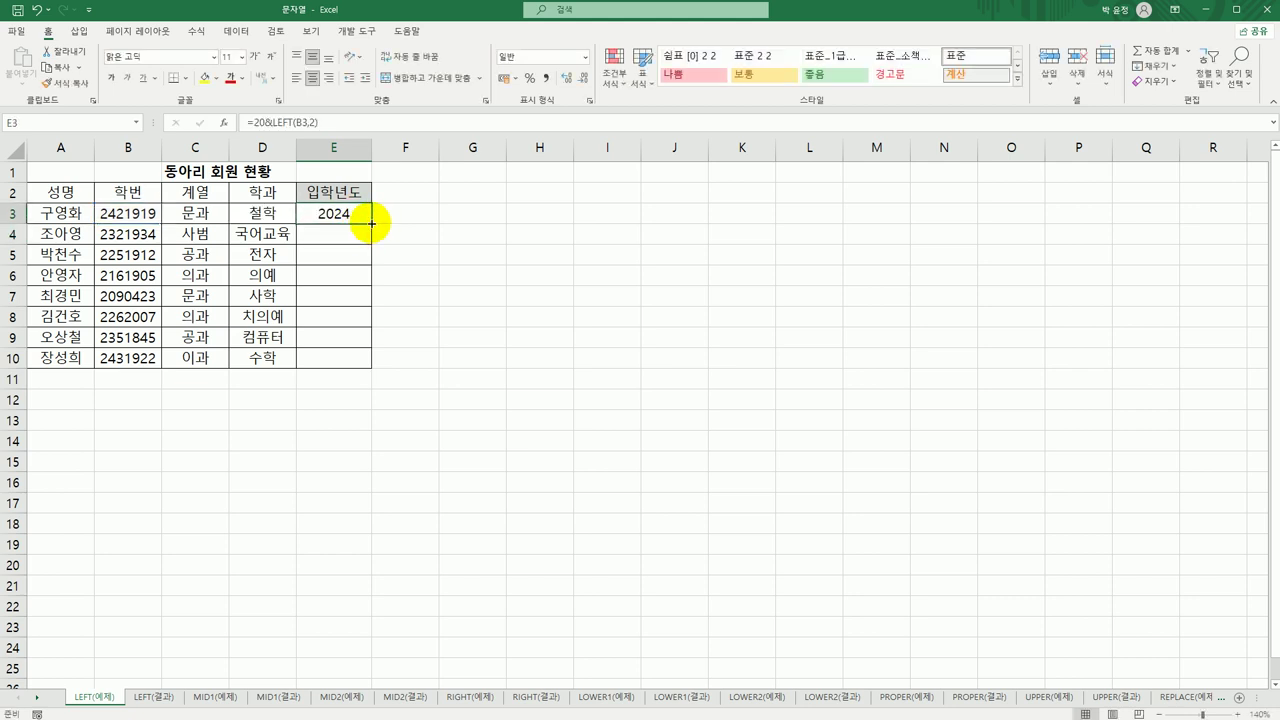
pyautogui.moveTo(369, 221); pyautogui.dragTo(358, 358)
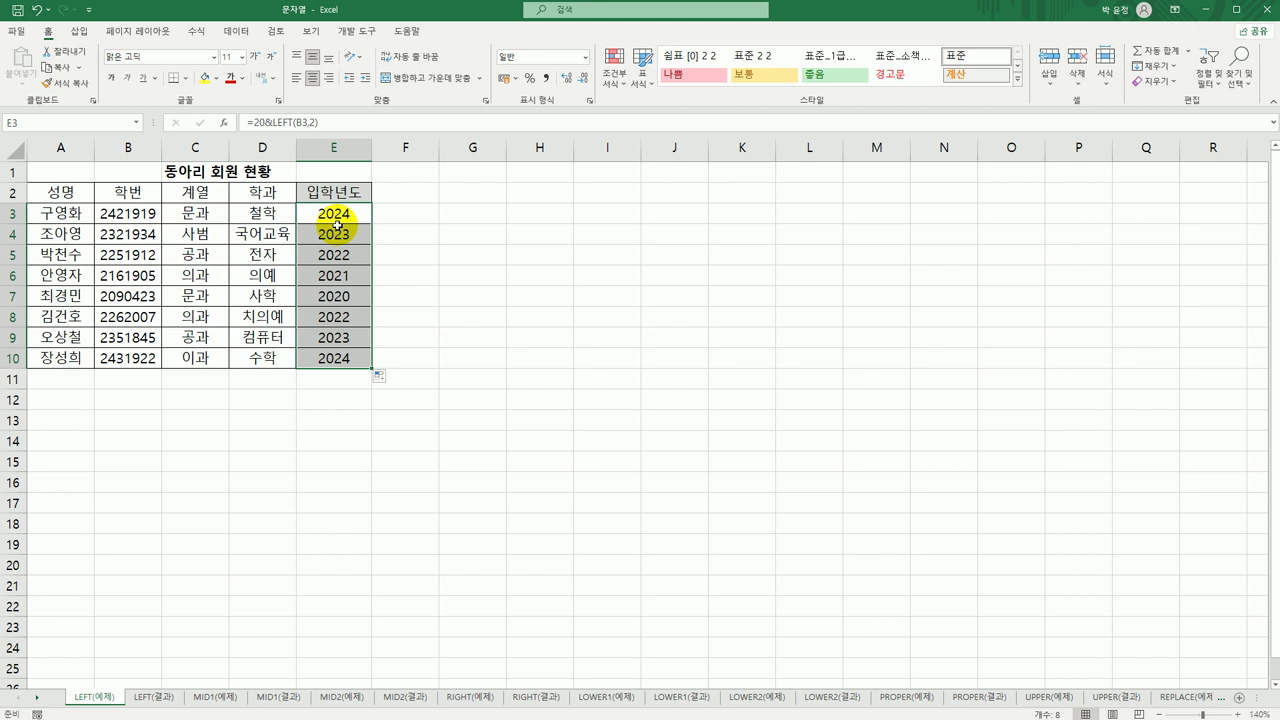
# Check the LEFT(결과) sheet, then append &"년" to the E3 formula on the LEFT(예제) sheet
pyautogui.click(156, 700)
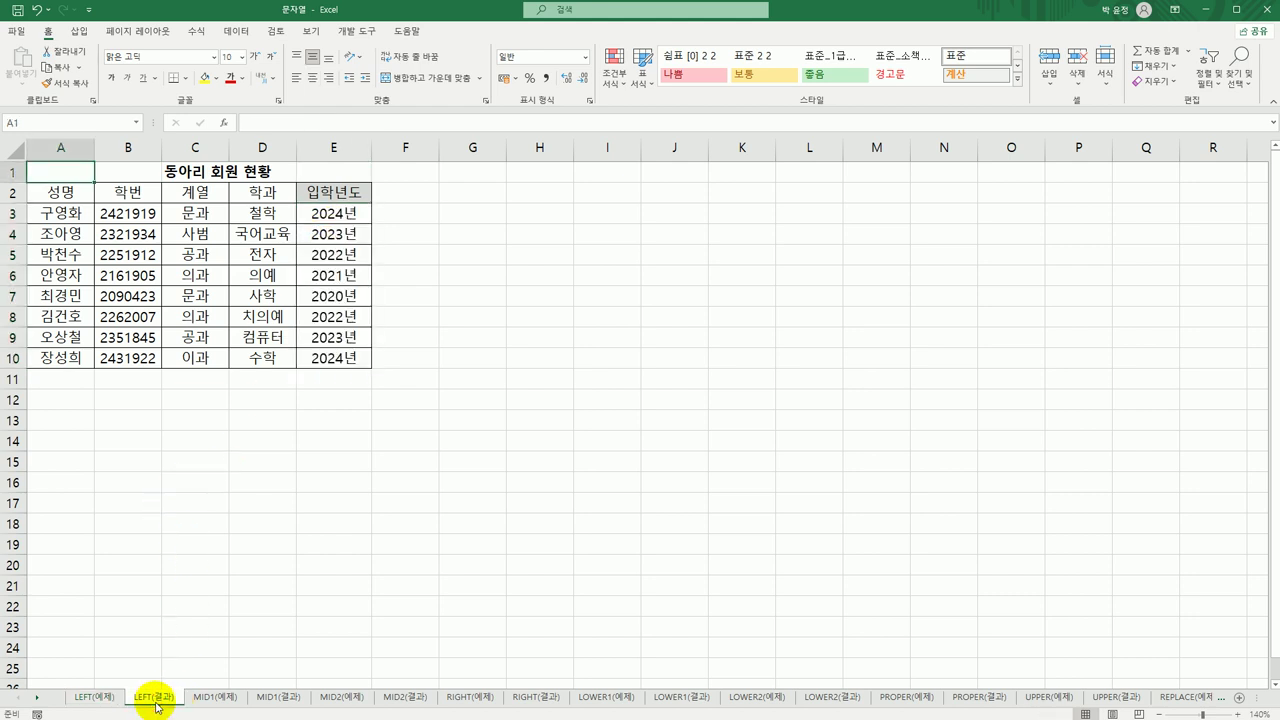
pyautogui.click(104, 706)
pyautogui.click(340, 212)
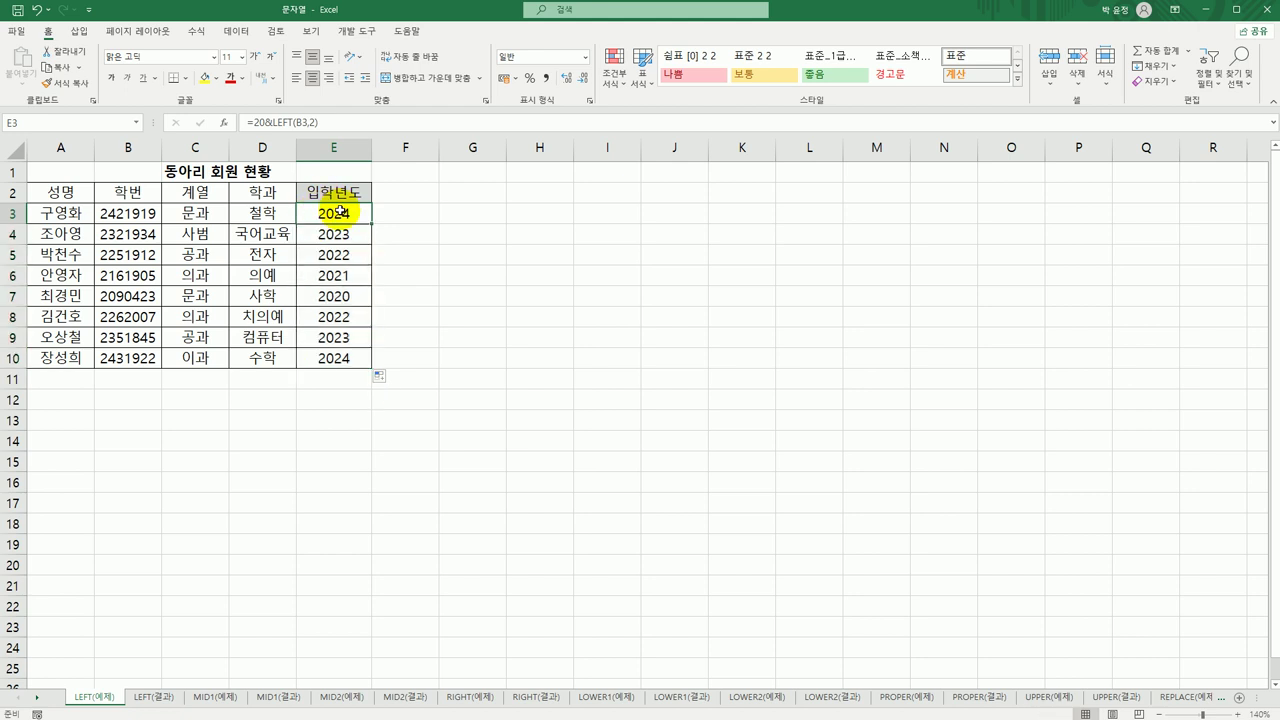
pyautogui.click(340, 125)
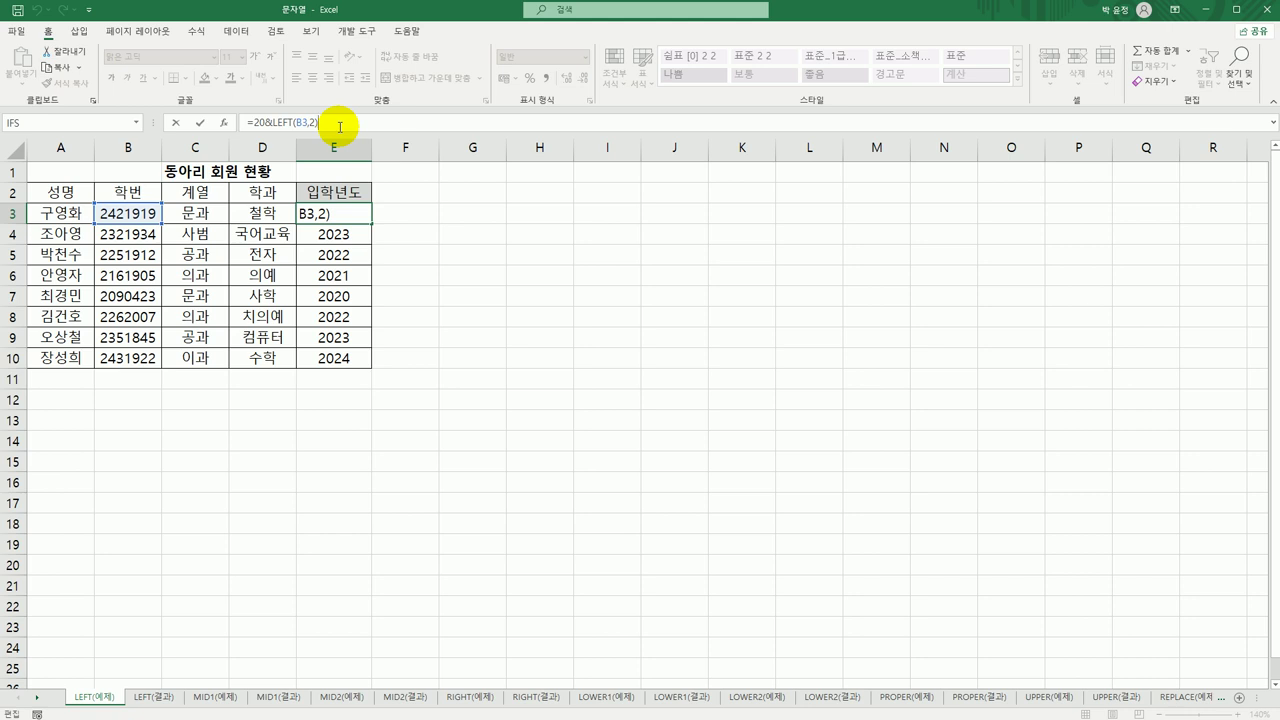
pyautogui.write('&"su')
pyautogui.press('BackSpace')
pyautogui.press('BackSpace')
pyautogui.press('Hangul')
pyautogui.write('년"')
pyautogui.press('Return')
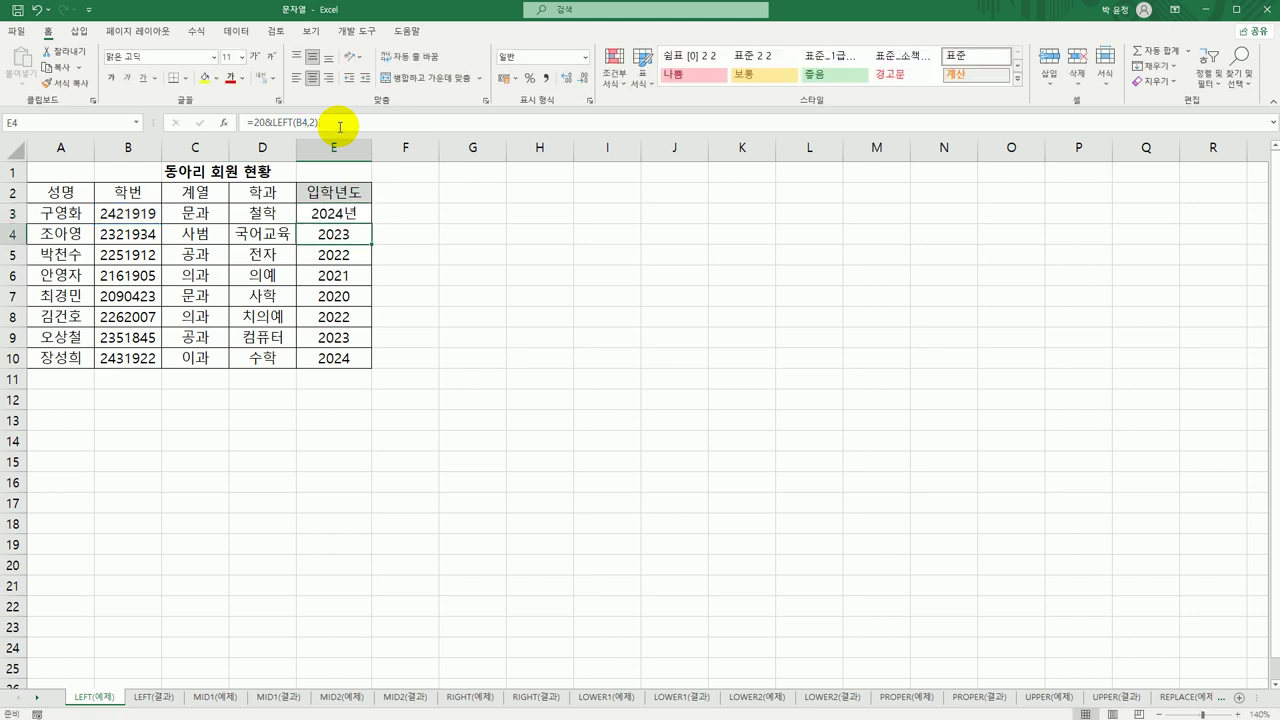
# Fill the updated E3 formula down to E10 and compare the column with the LEFT(결과) sheet
pyautogui.click(333, 213)
pyautogui.moveTo(371, 223); pyautogui.dragTo(375, 362)
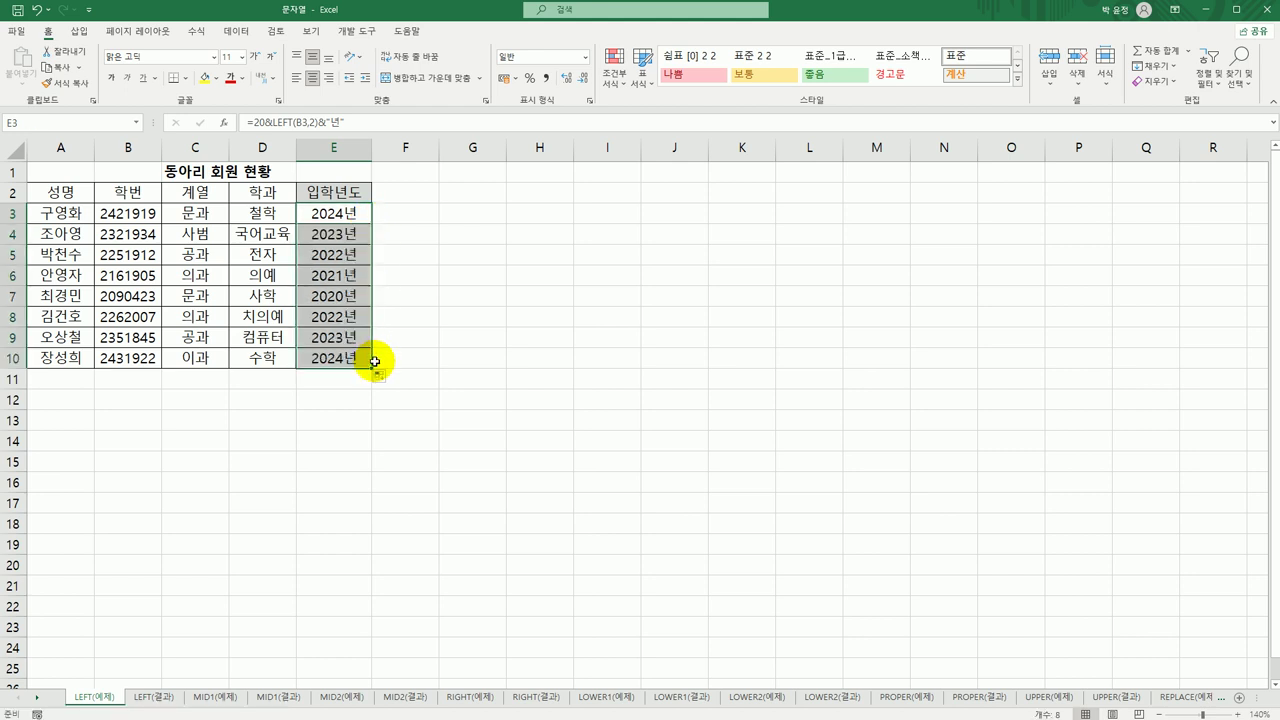
pyautogui.click(158, 696)
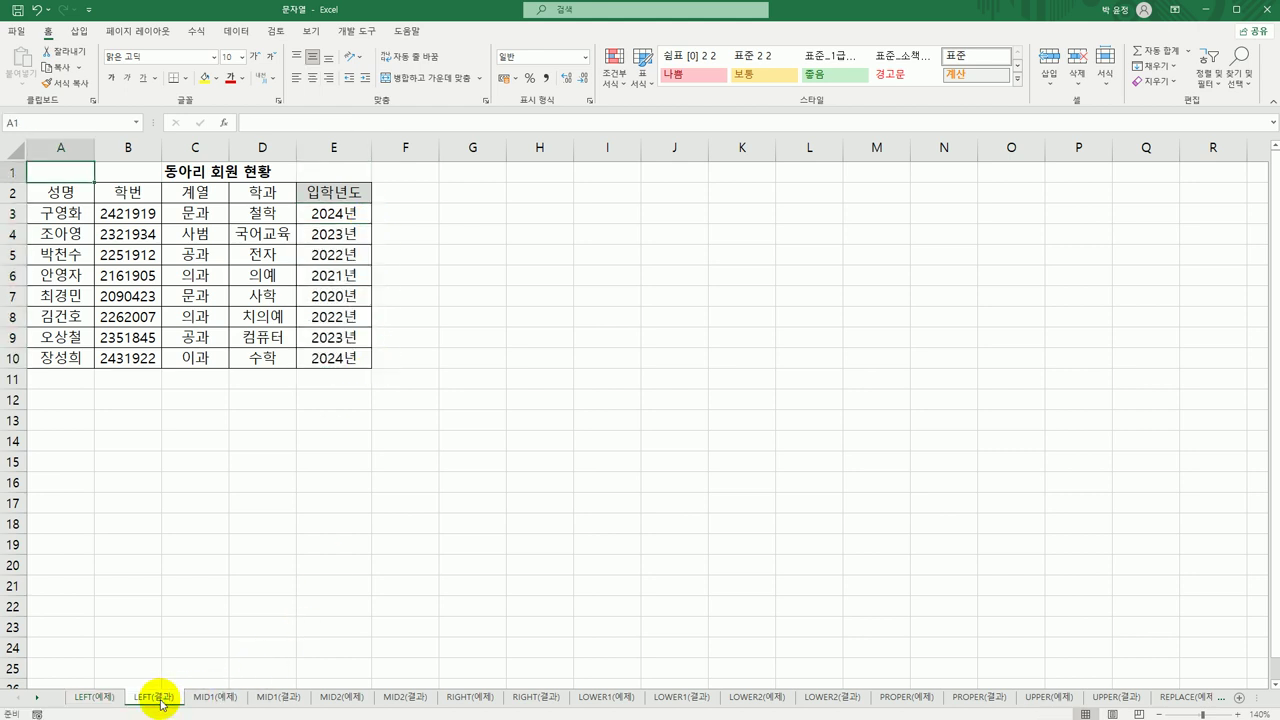
# On the MID1(예제) sheet, enter =MID(A3,4,1) in E3 to extract the product code's fourth character, and fill it down to E12
pyautogui.click(213, 699)
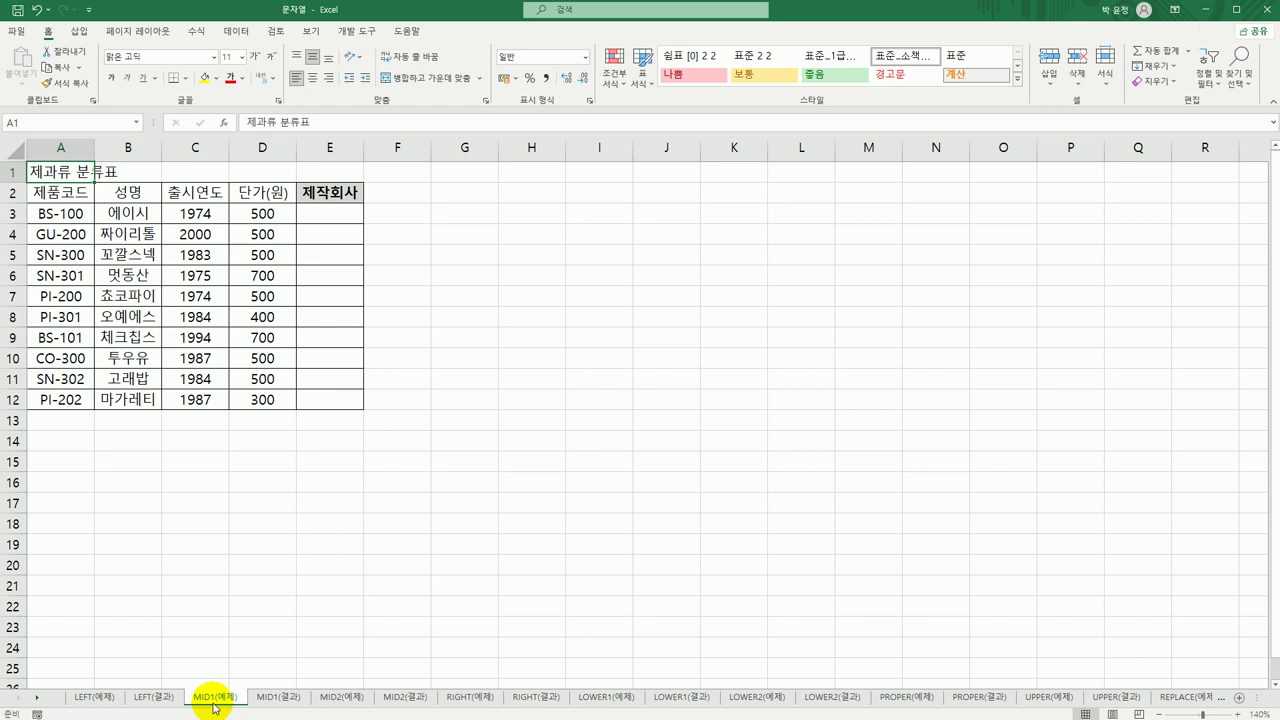
pyautogui.click(72, 218)
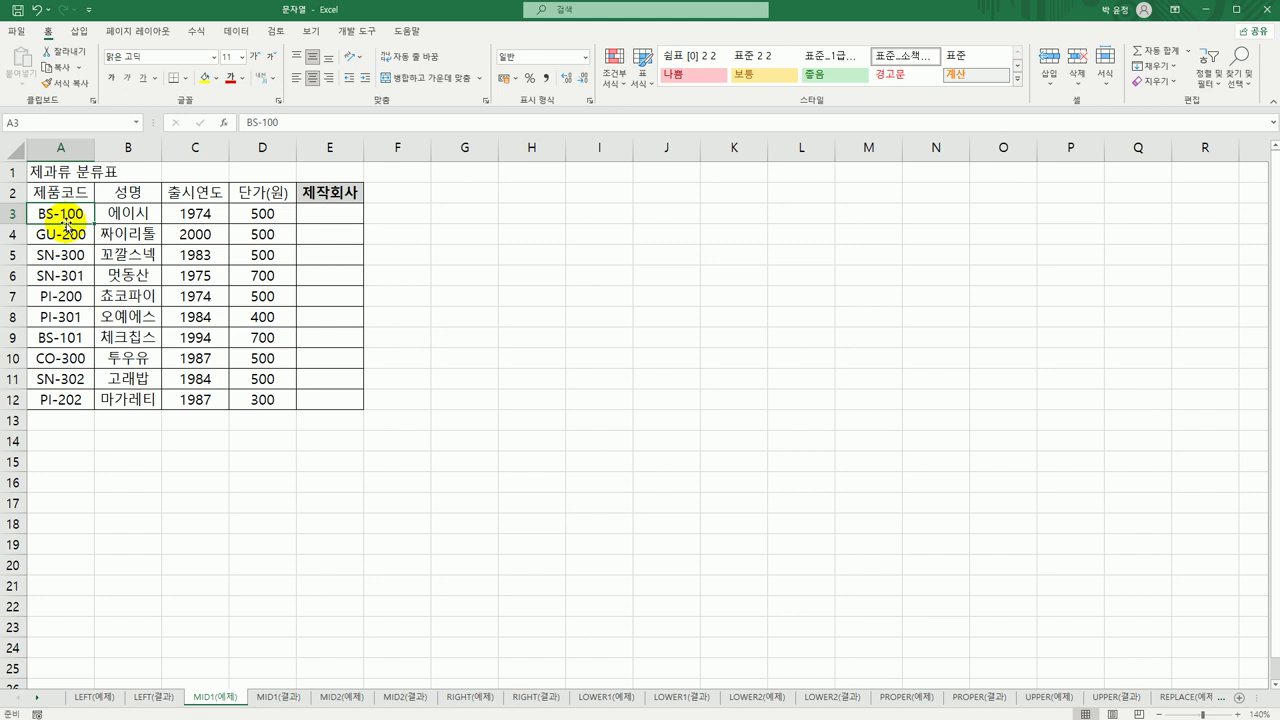
pyautogui.click(335, 222)
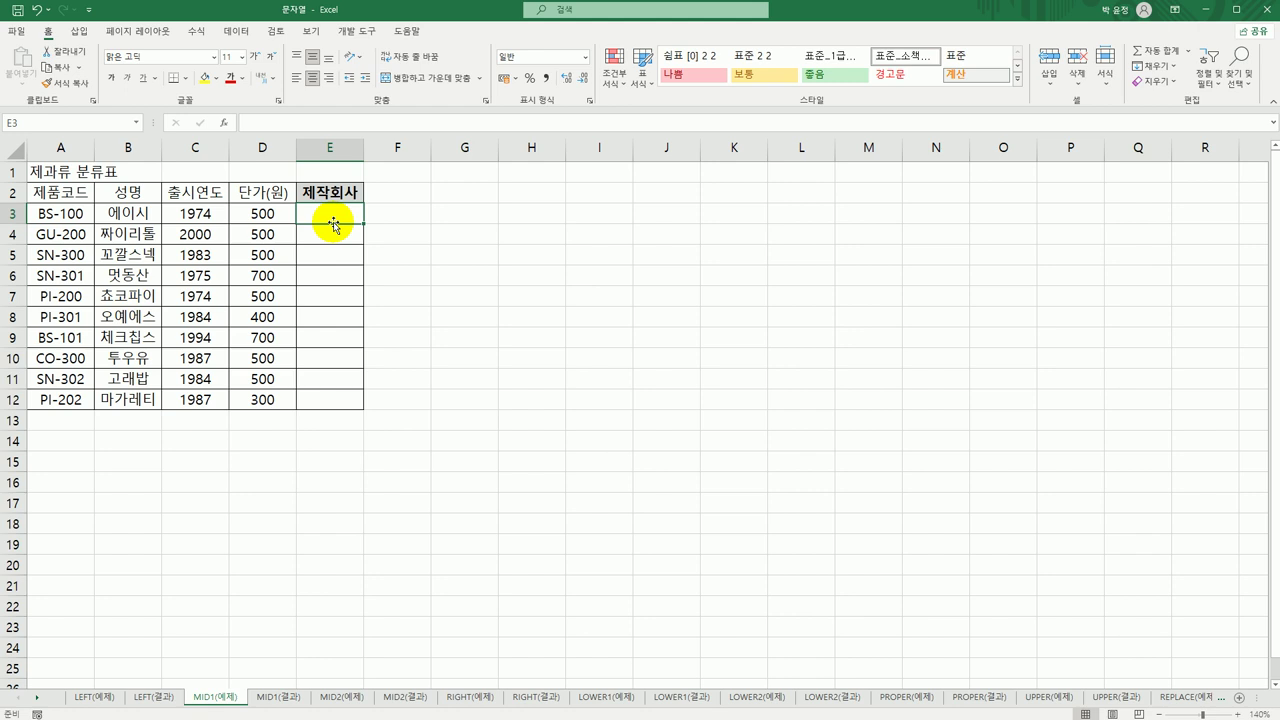
pyautogui.write('=')
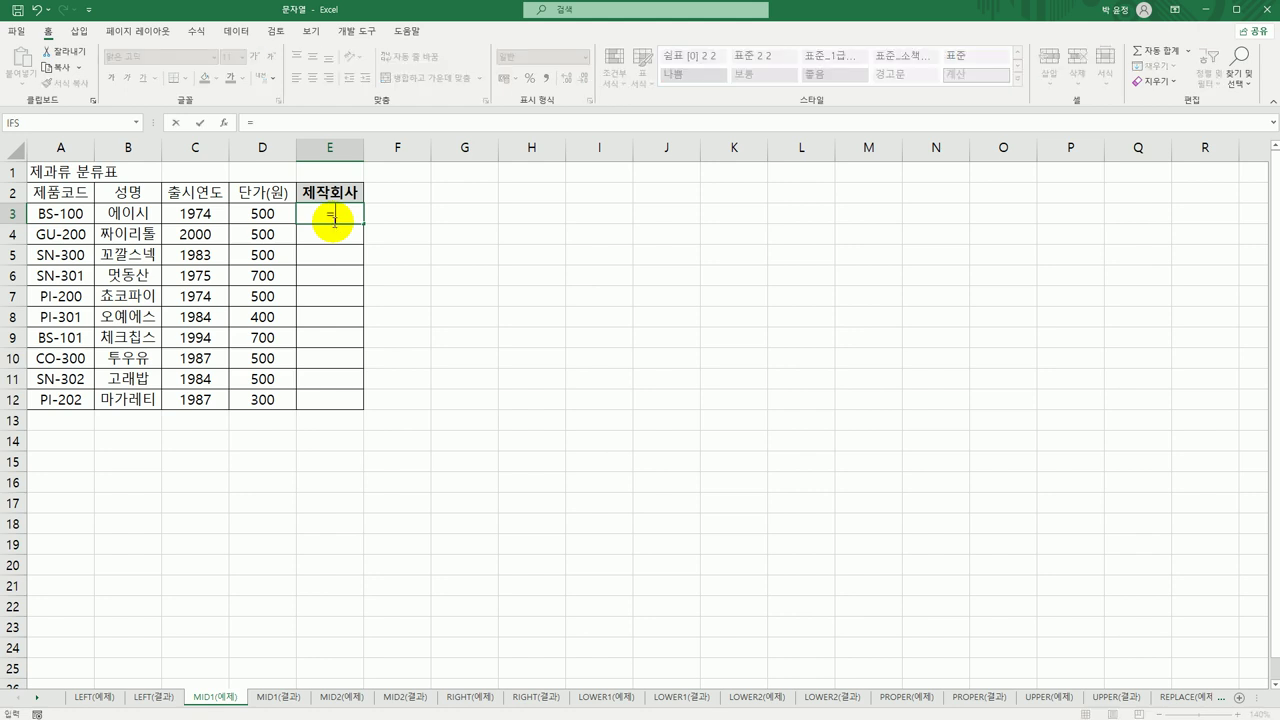
pyautogui.write('mi')
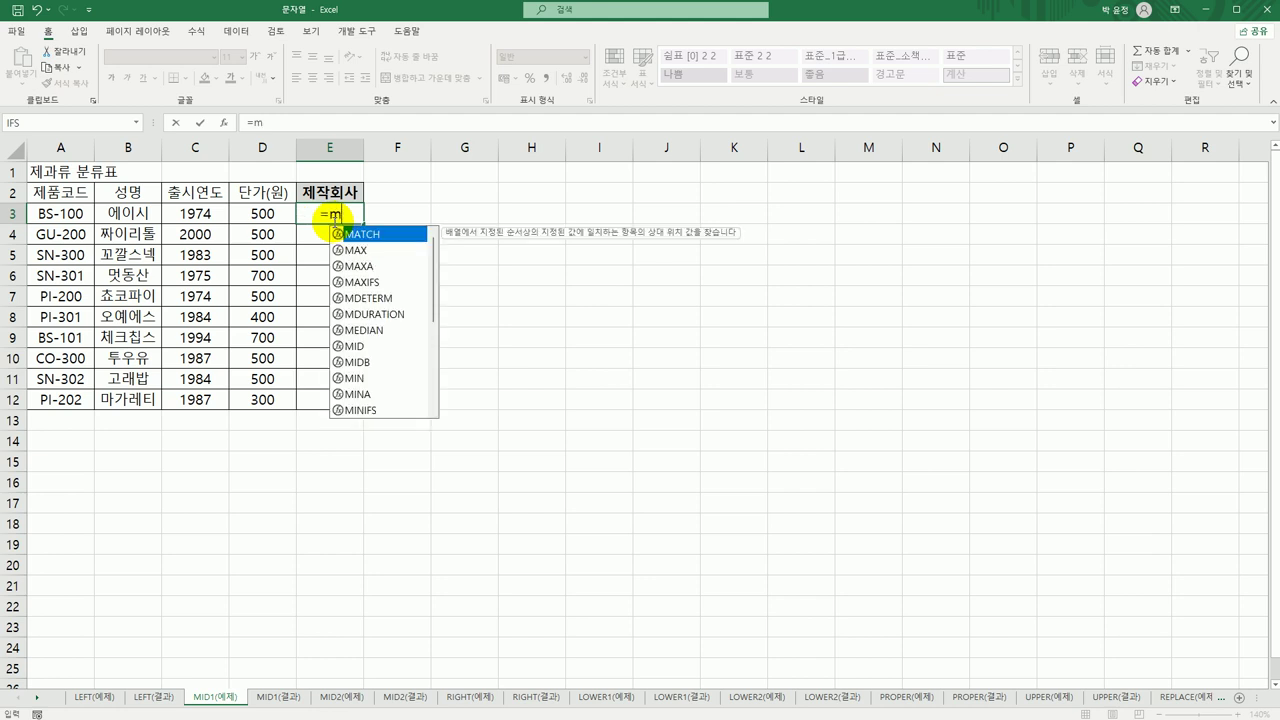
pyautogui.doubleClick(354, 233)
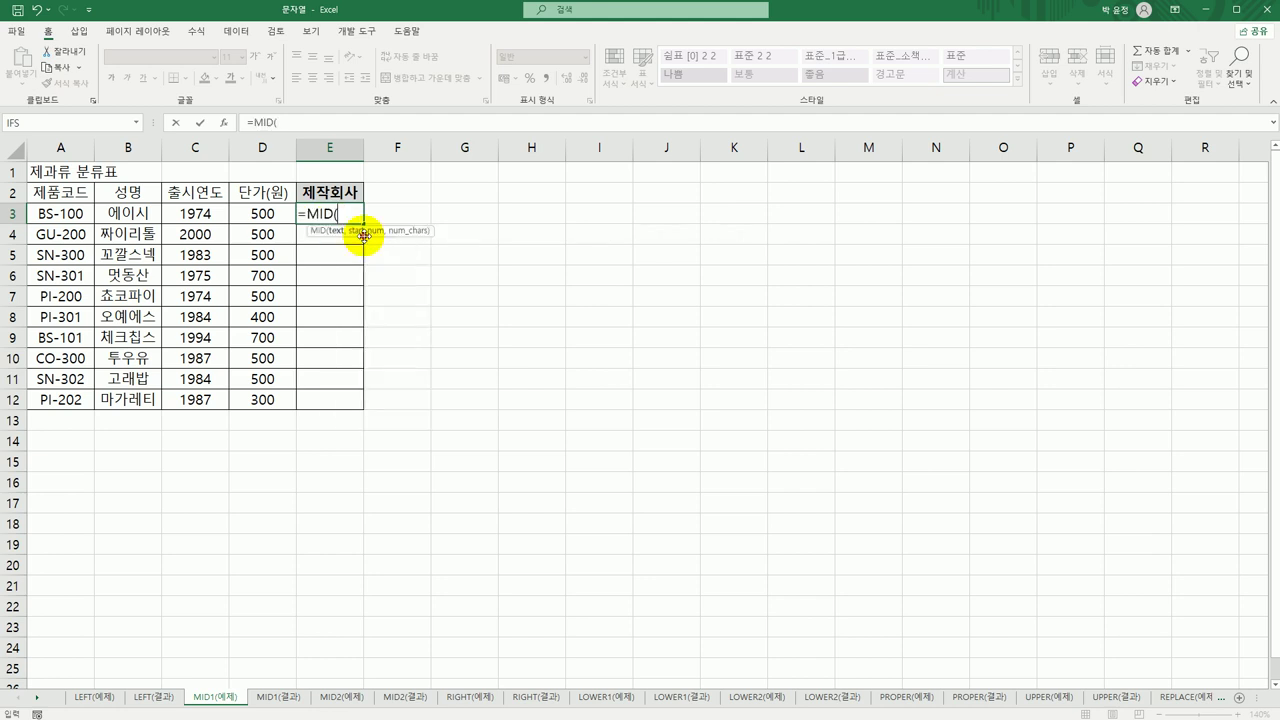
pyautogui.click(224, 122)
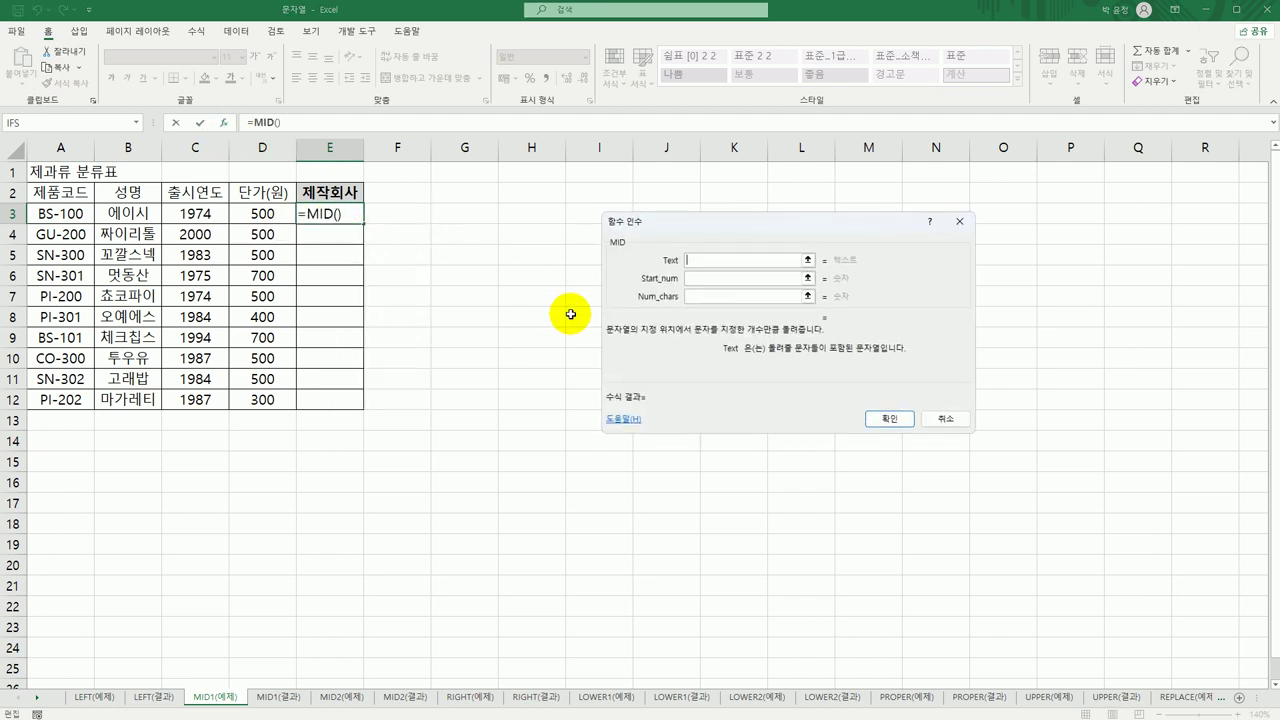
pyautogui.click(64, 213)
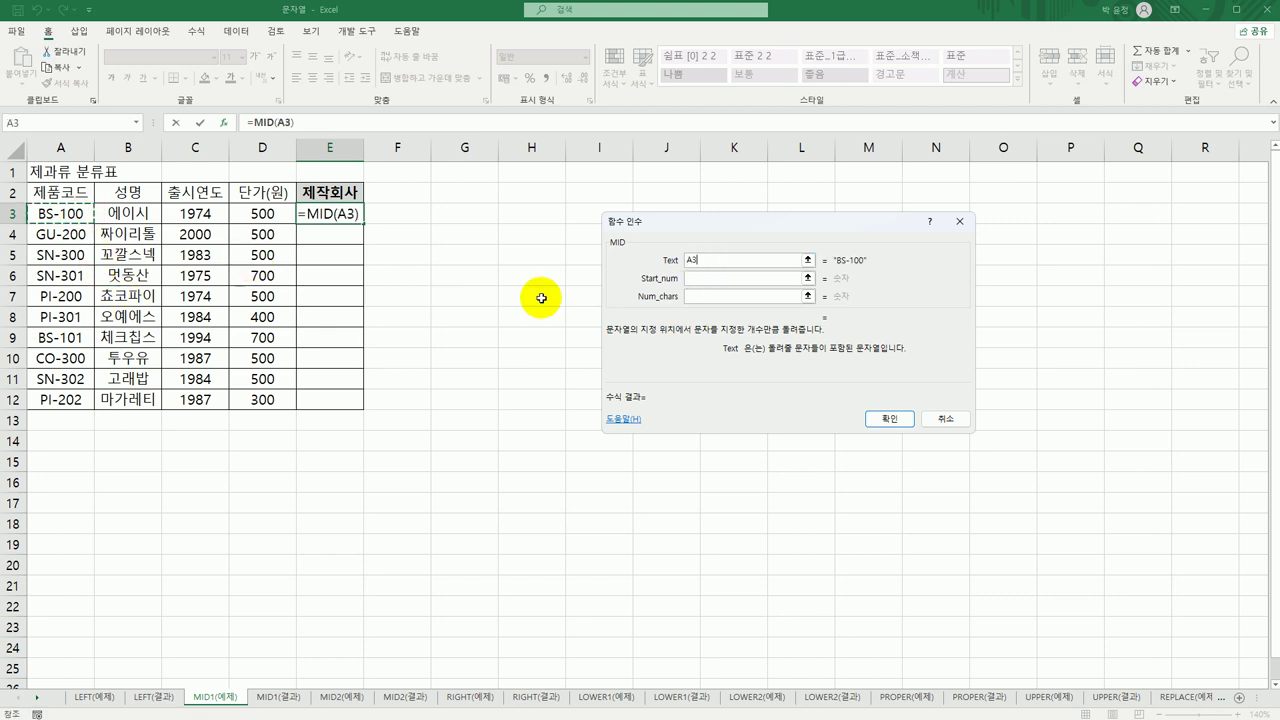
pyautogui.click(733, 282)
pyautogui.write('4')
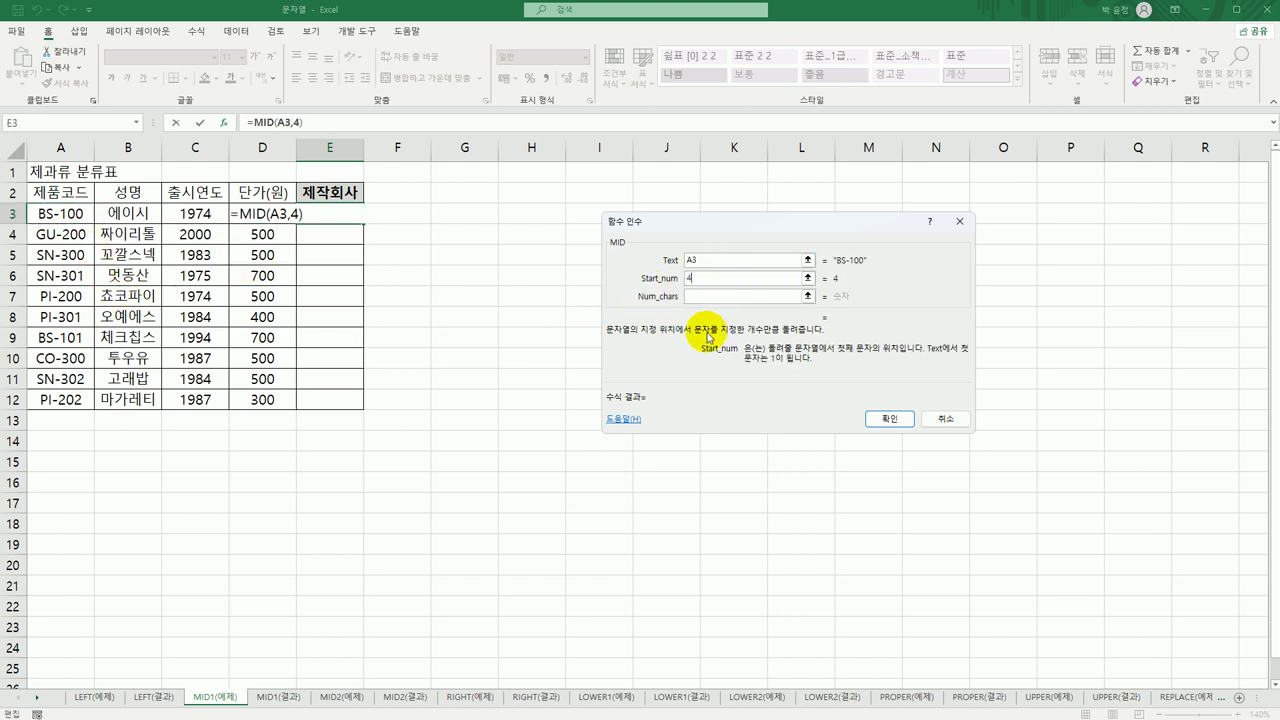
pyautogui.click(711, 298)
pyautogui.write('1')
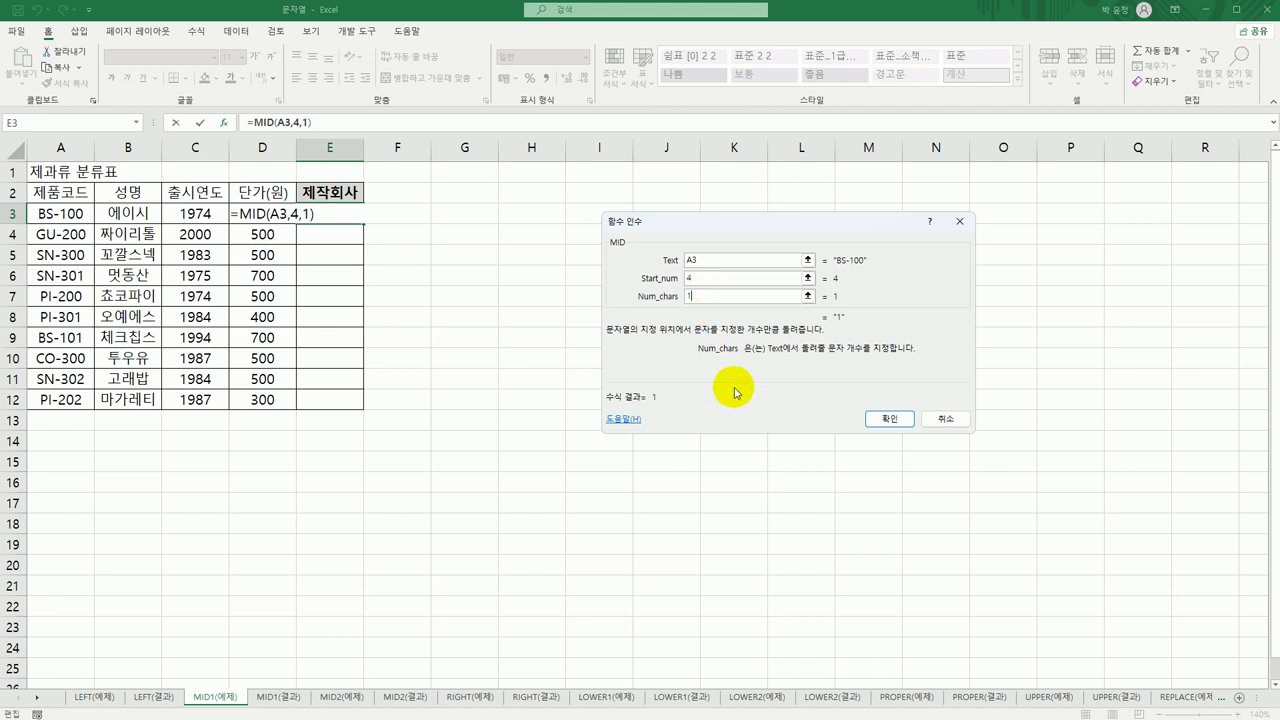
pyautogui.click(866, 418)
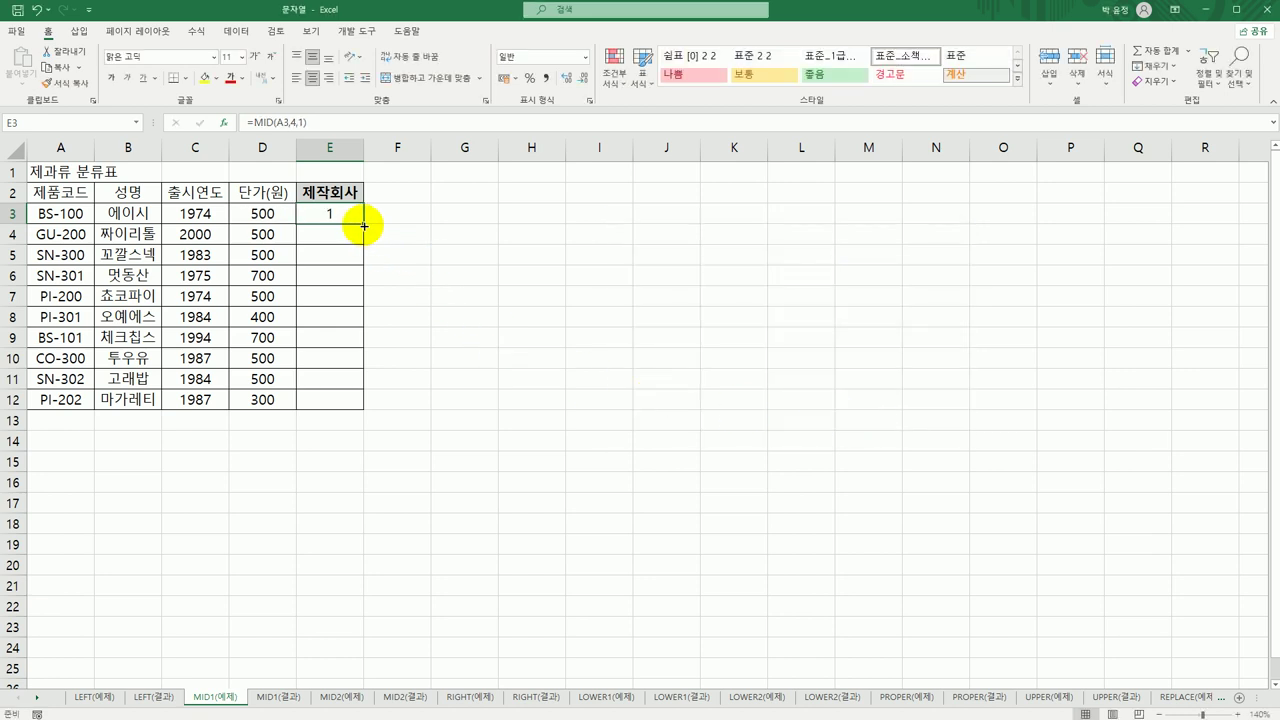
pyautogui.moveTo(363, 224); pyautogui.dragTo(357, 413)
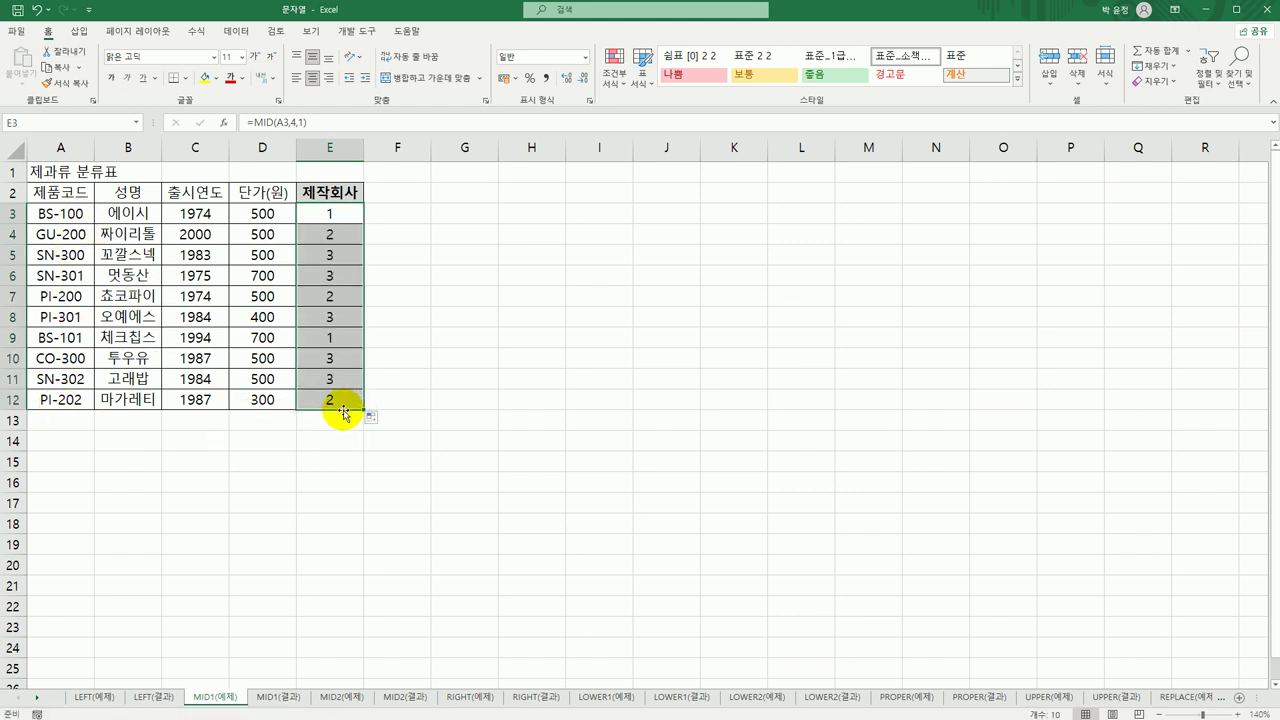
pyautogui.click(337, 213)
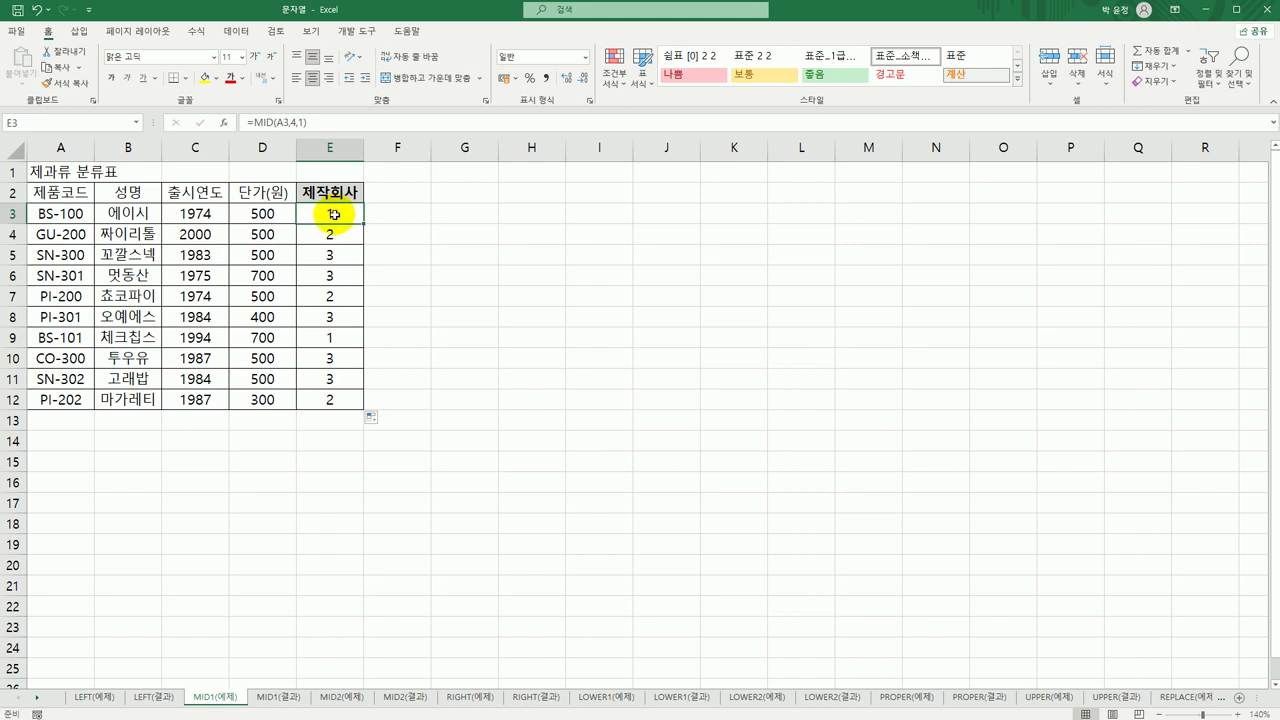
# Wrap the MID formula in E3 in a CHOOSE function and open the CHOOSE function's arguments for editing
pyautogui.doubleClick(335, 213)
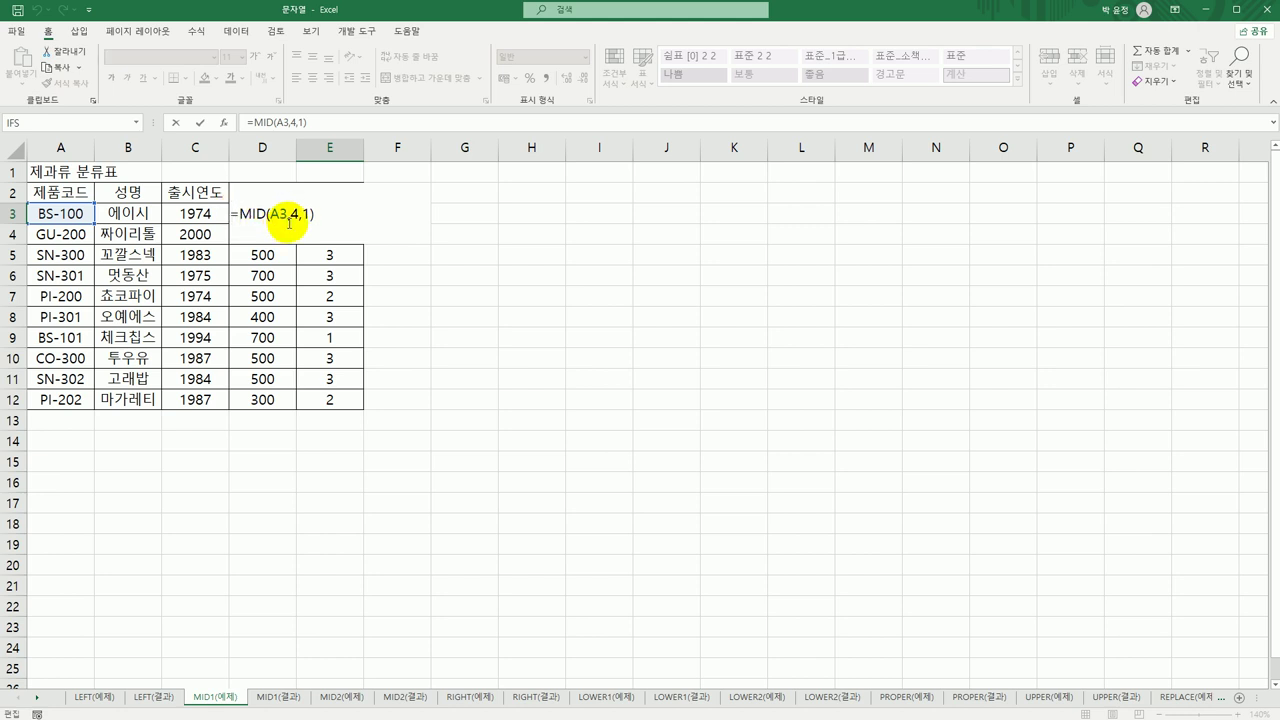
pyautogui.write('cho')
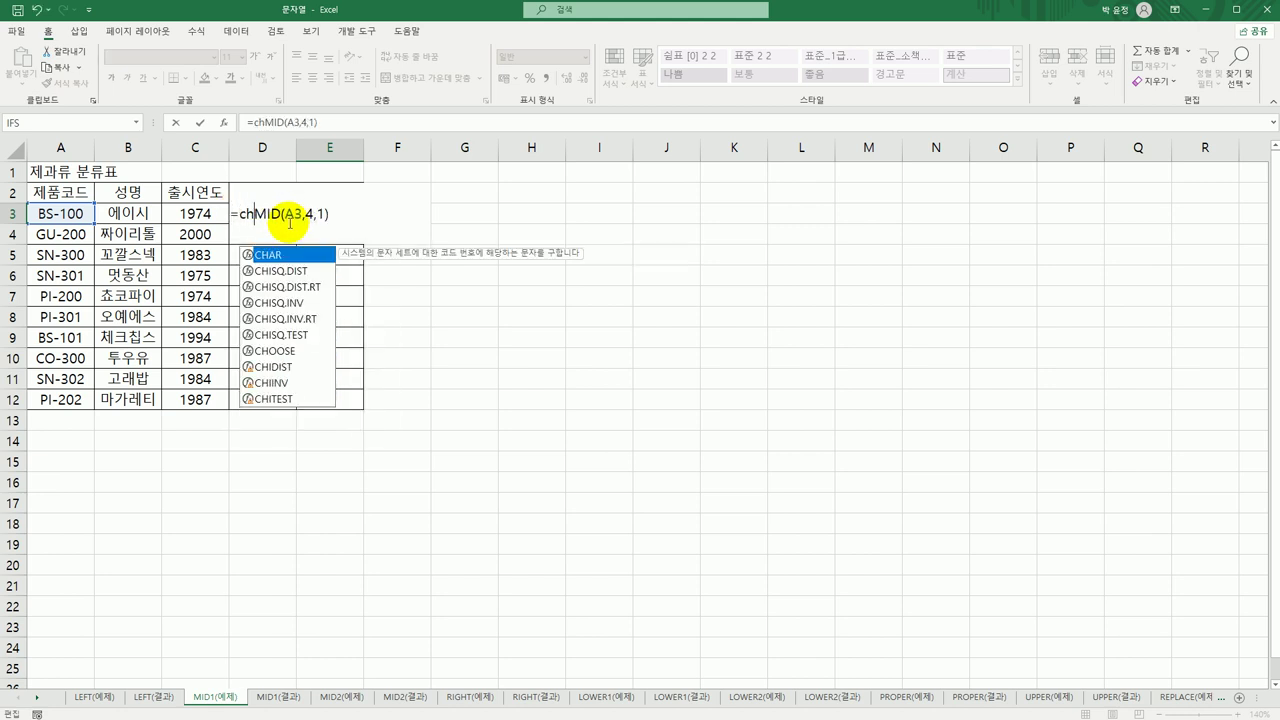
pyautogui.press('Tab')
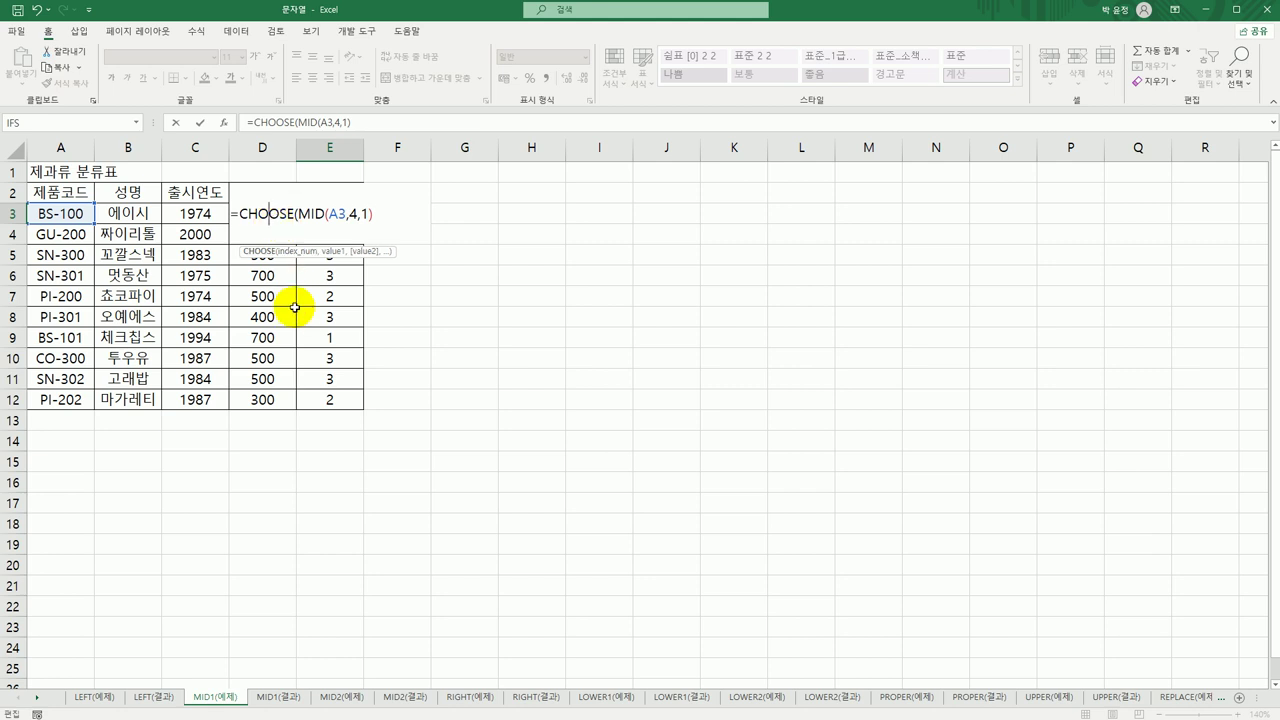
pyautogui.click(224, 122)
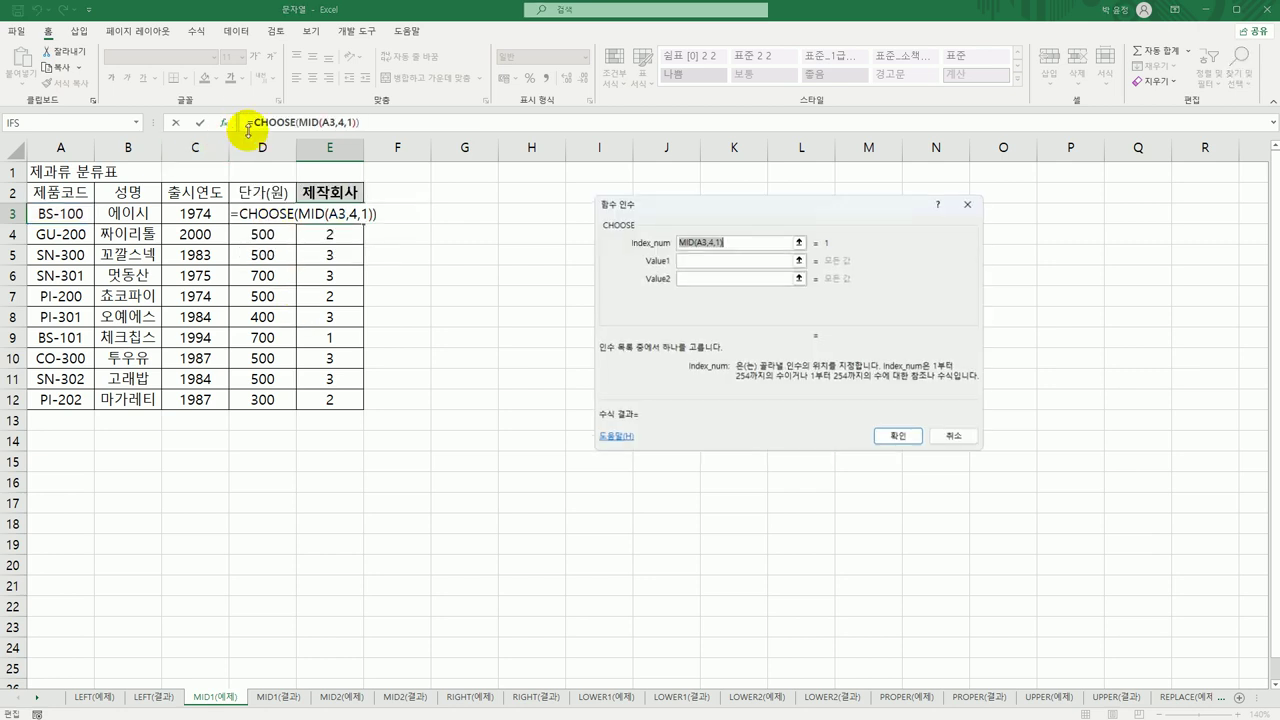
# Set CHOOSE's three values to "해피제과", "참존제과" and "파랑제과", and confirm the formula in E3
pyautogui.click(711, 260)
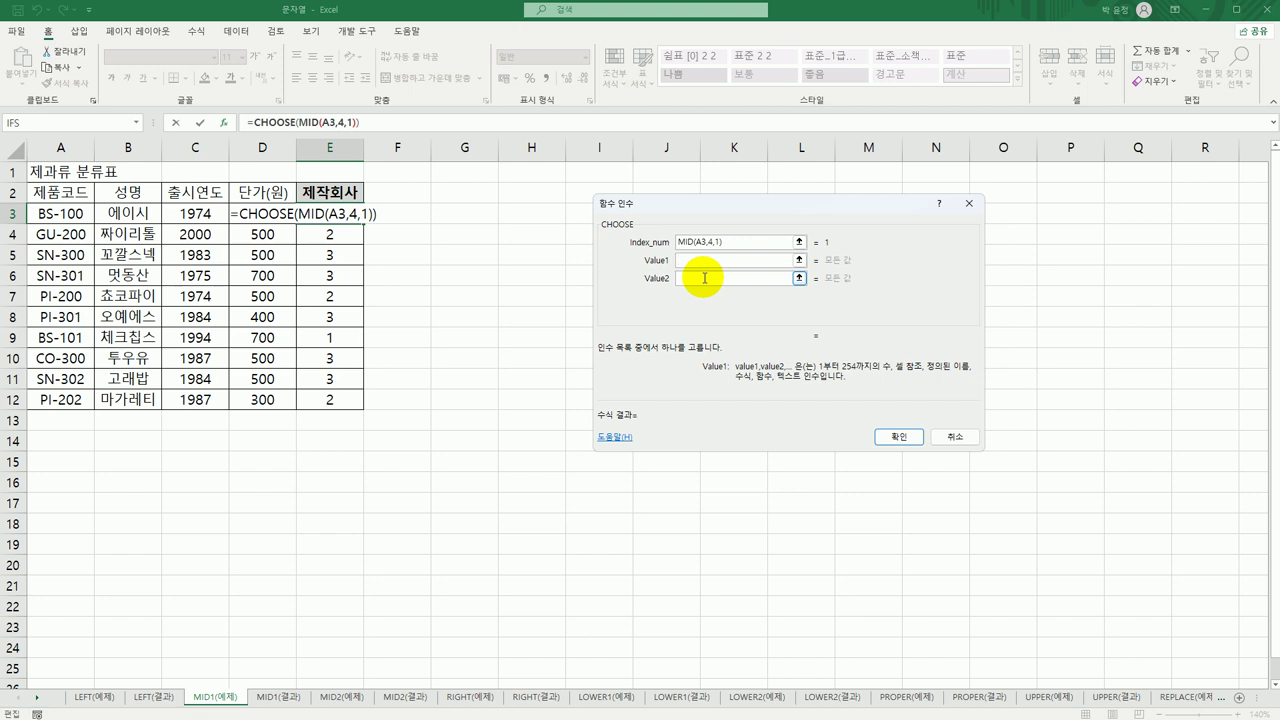
pyautogui.write('해')
pyautogui.press('BackSpace')
pyautogui.press('BackSpace')
pyautogui.write('해피제과')
pyautogui.click(704, 278)
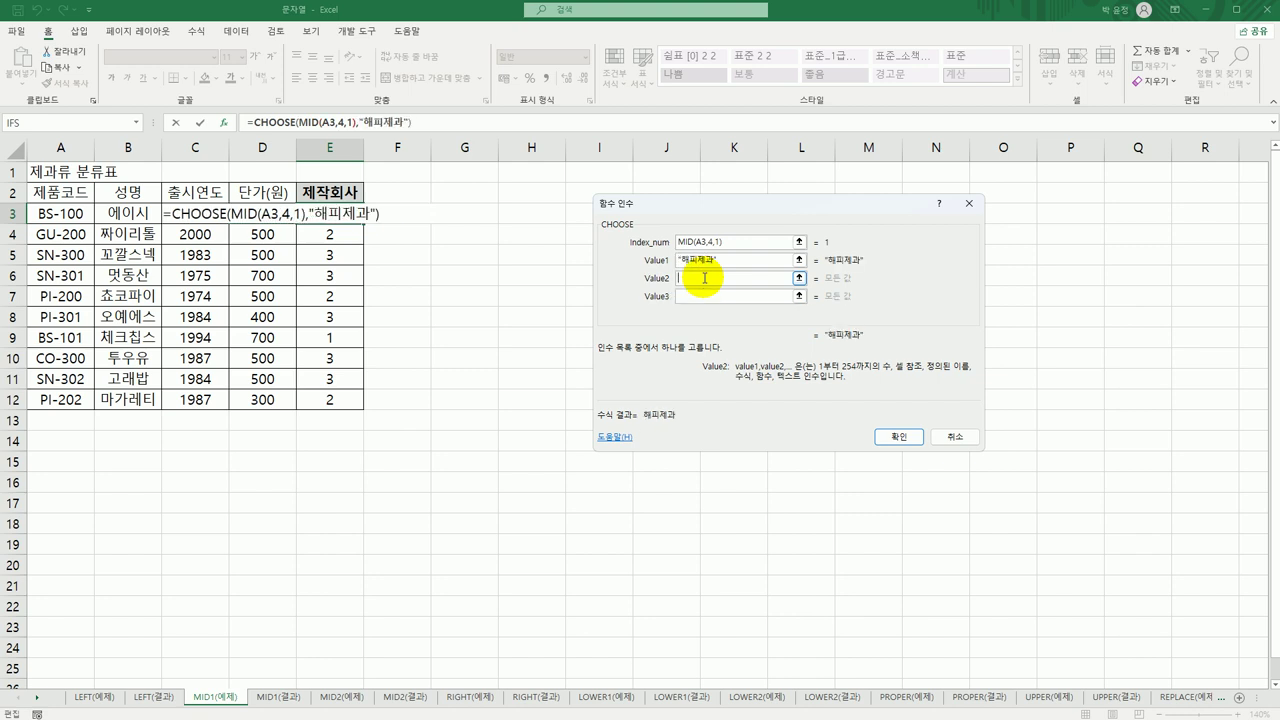
pyautogui.write('참존젝과')
pyautogui.press('Tab')
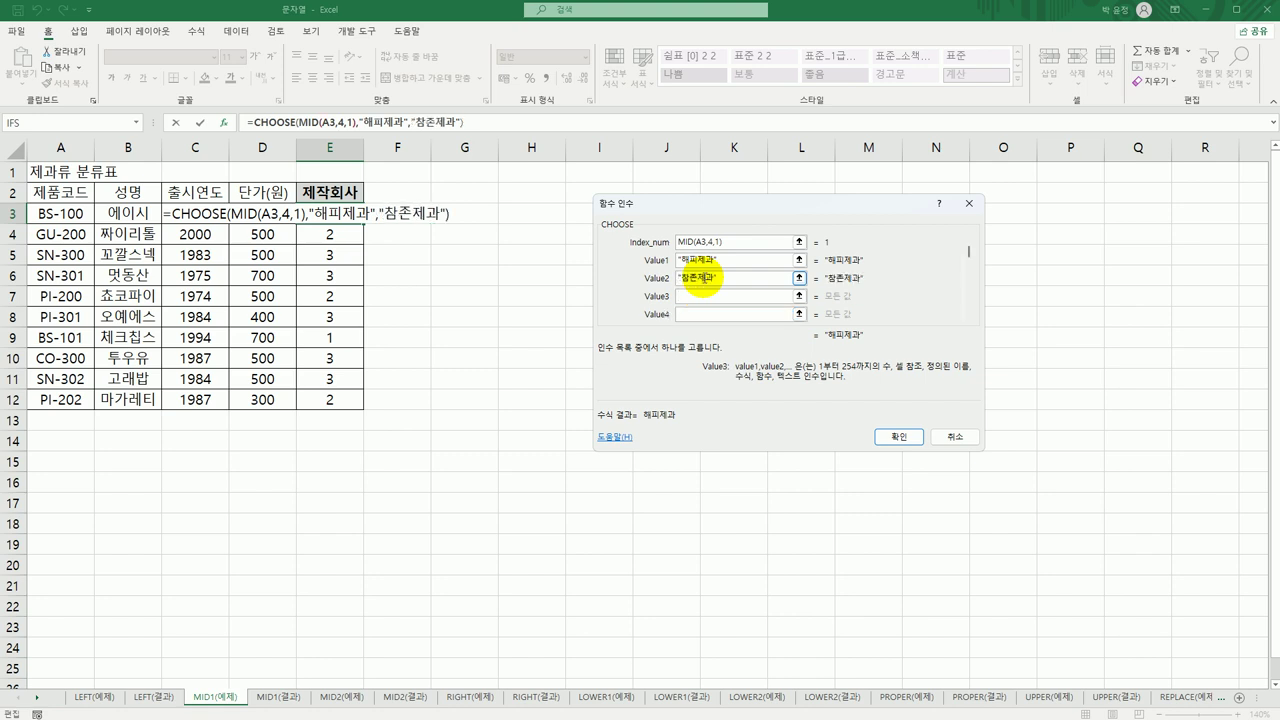
pyautogui.write('파랑제과')
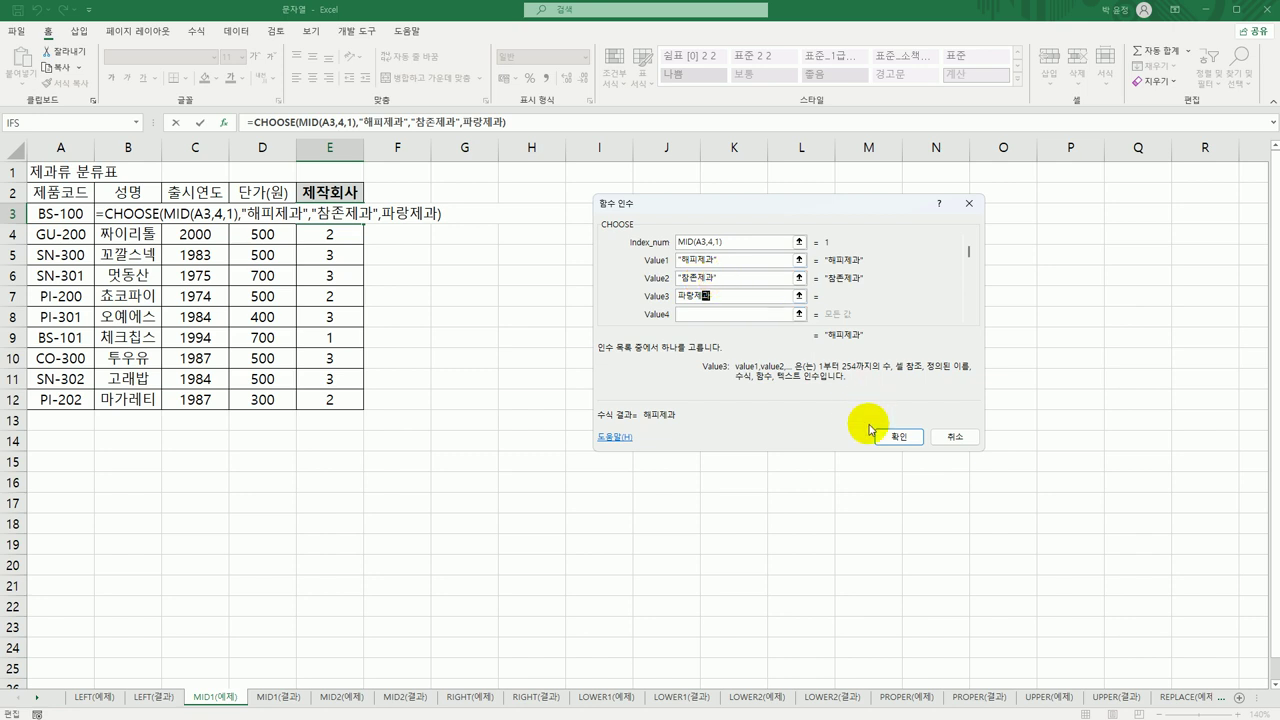
pyautogui.click(890, 438)
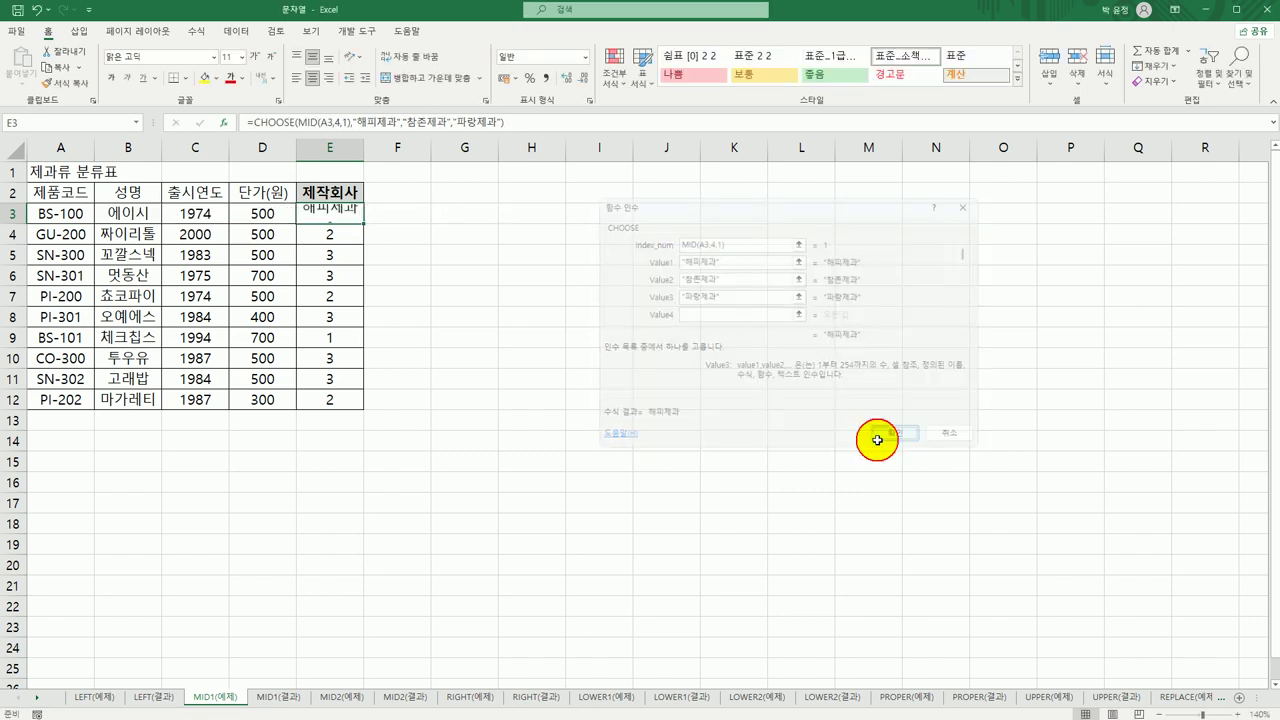
# Fill the CHOOSE formula down to E12 and compare the column with the MID1(결과) sheet
pyautogui.doubleClick(362, 223)
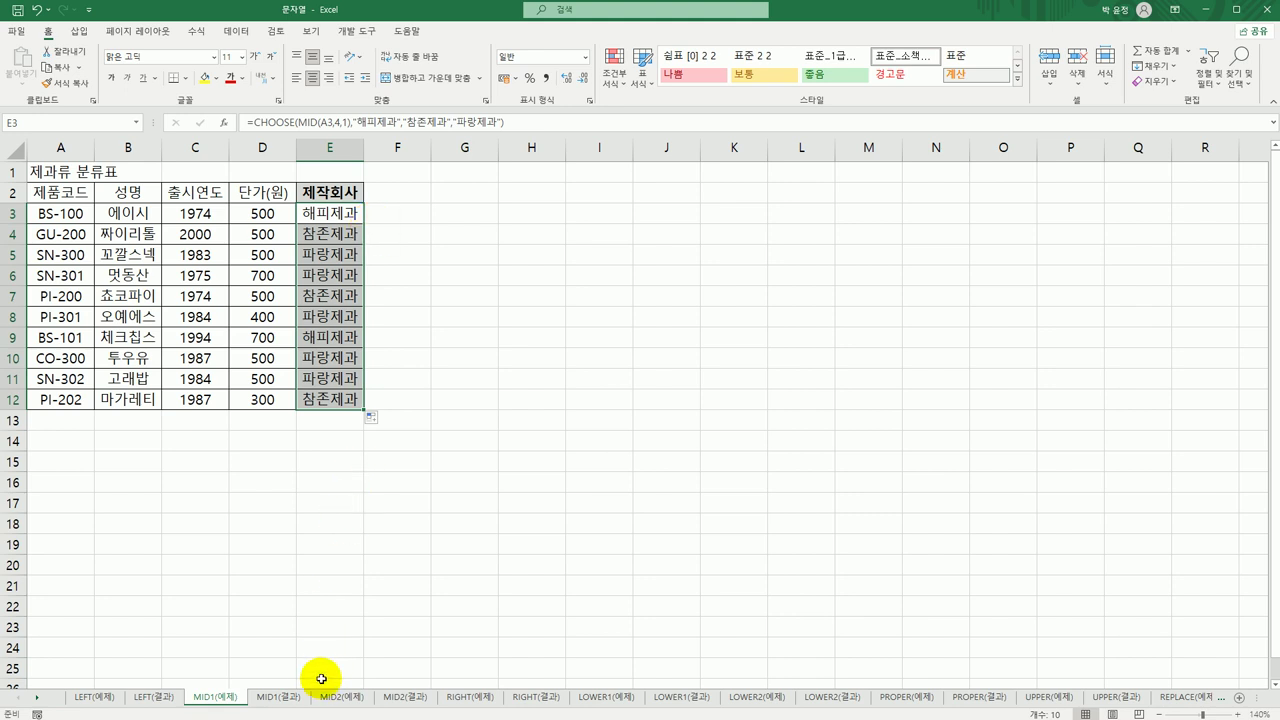
pyautogui.click(297, 702)
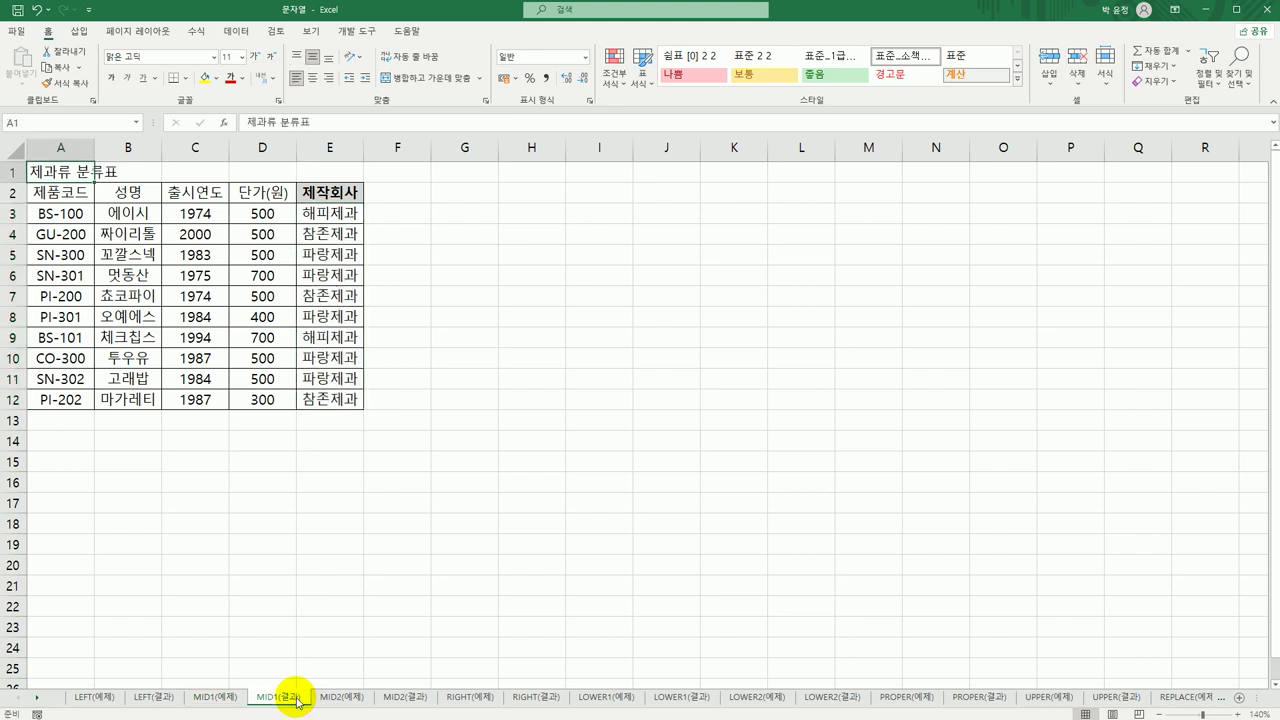
# On the MID2(예제) sheet, start a MID formula in E3 with the 관리코드 cell C3 as its text
pyautogui.click(343, 697)
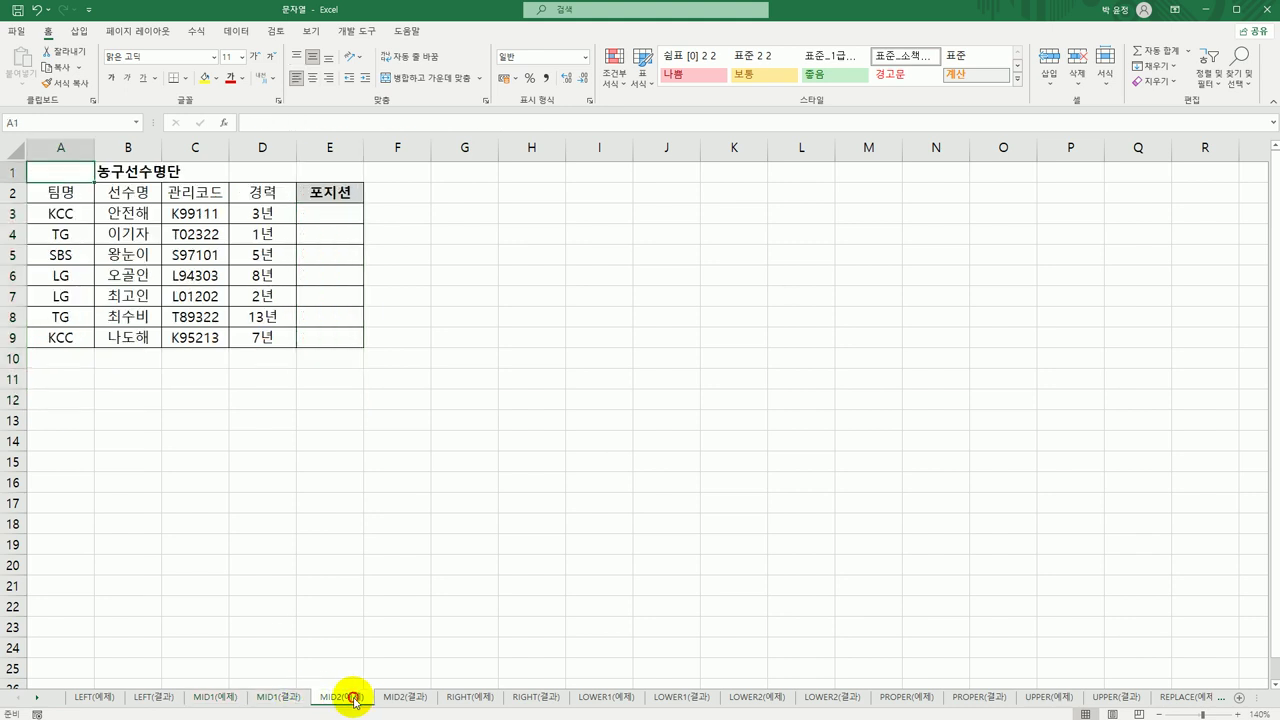
pyautogui.click(345, 213)
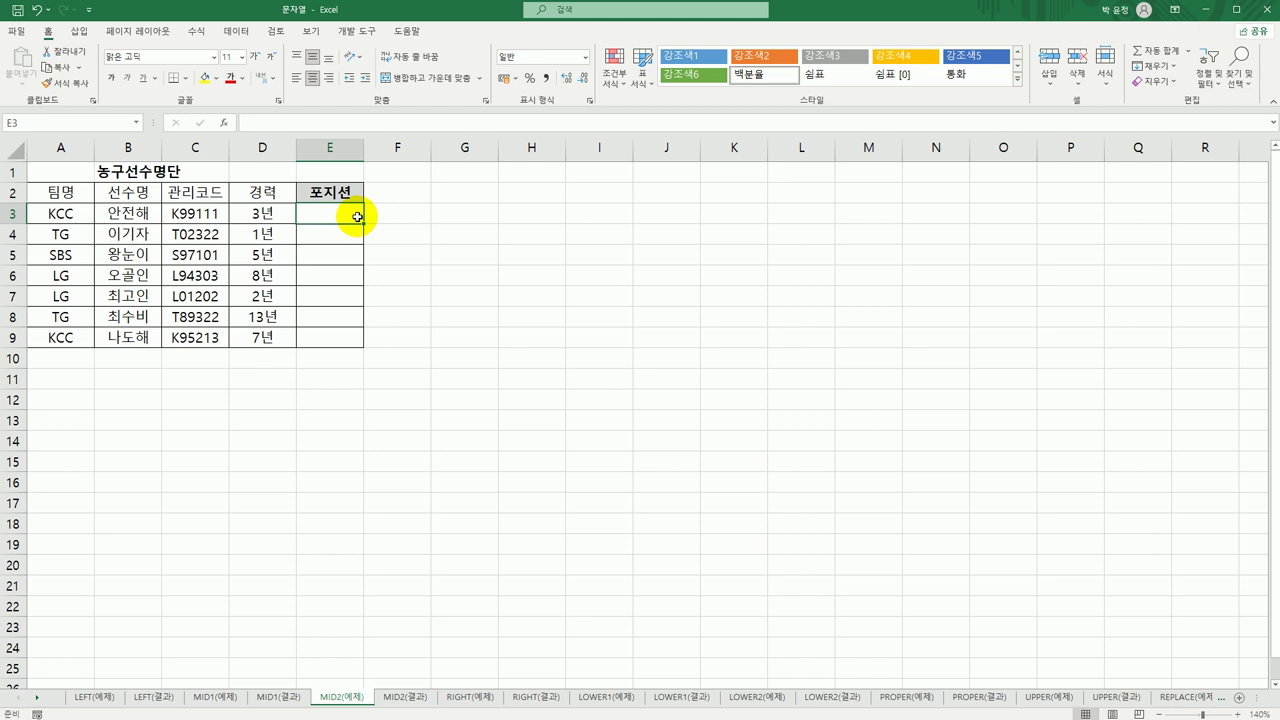
pyautogui.click(188, 214)
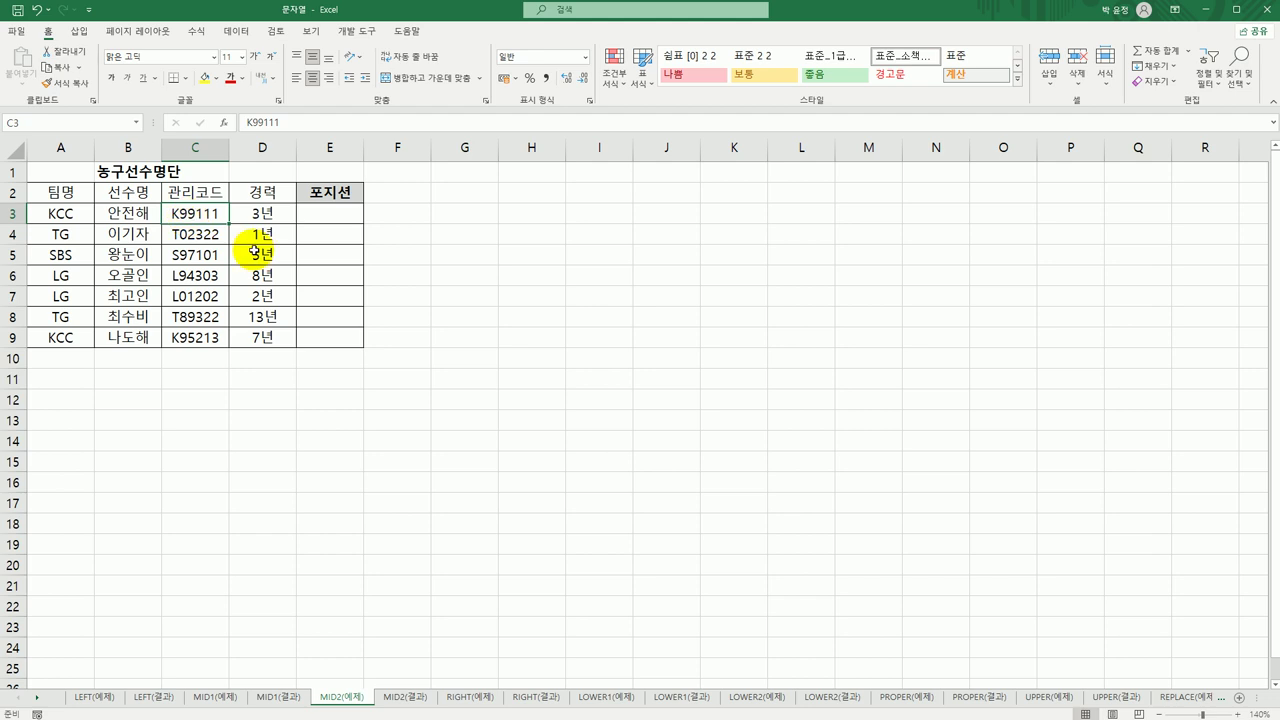
pyautogui.click(340, 214)
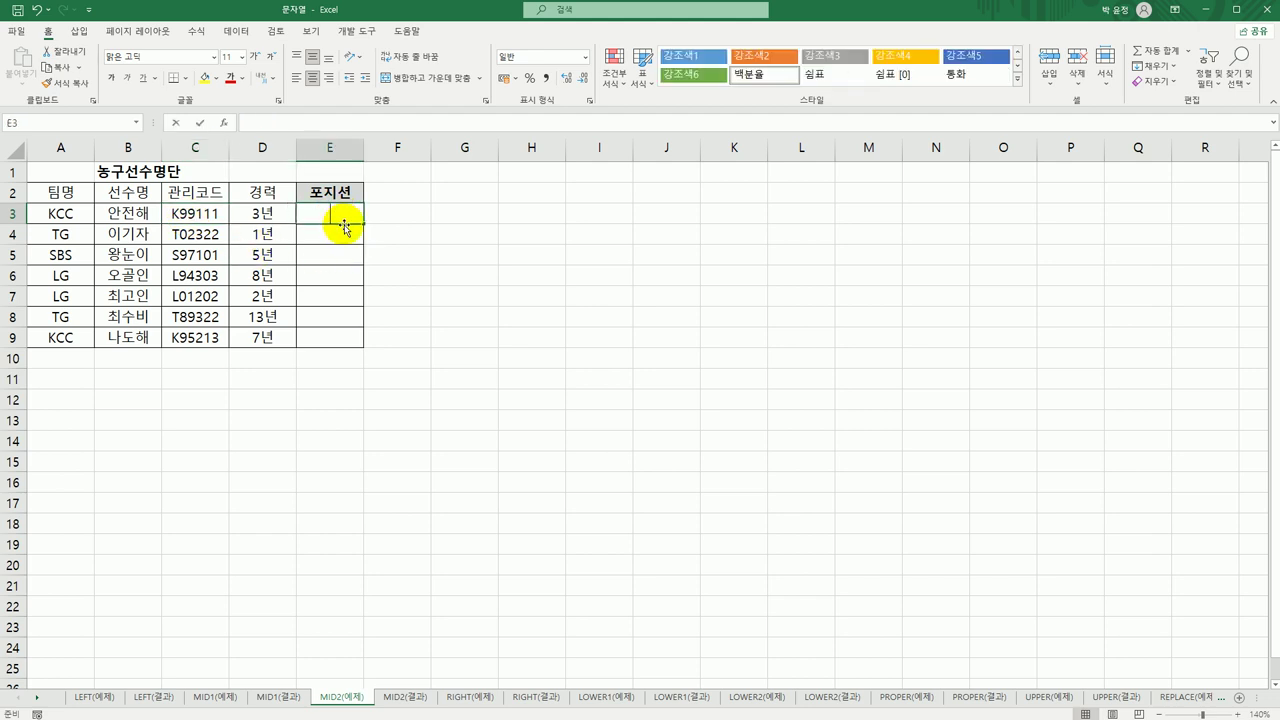
pyautogui.write('=ㅡ')
pyautogui.press('BackSpace')
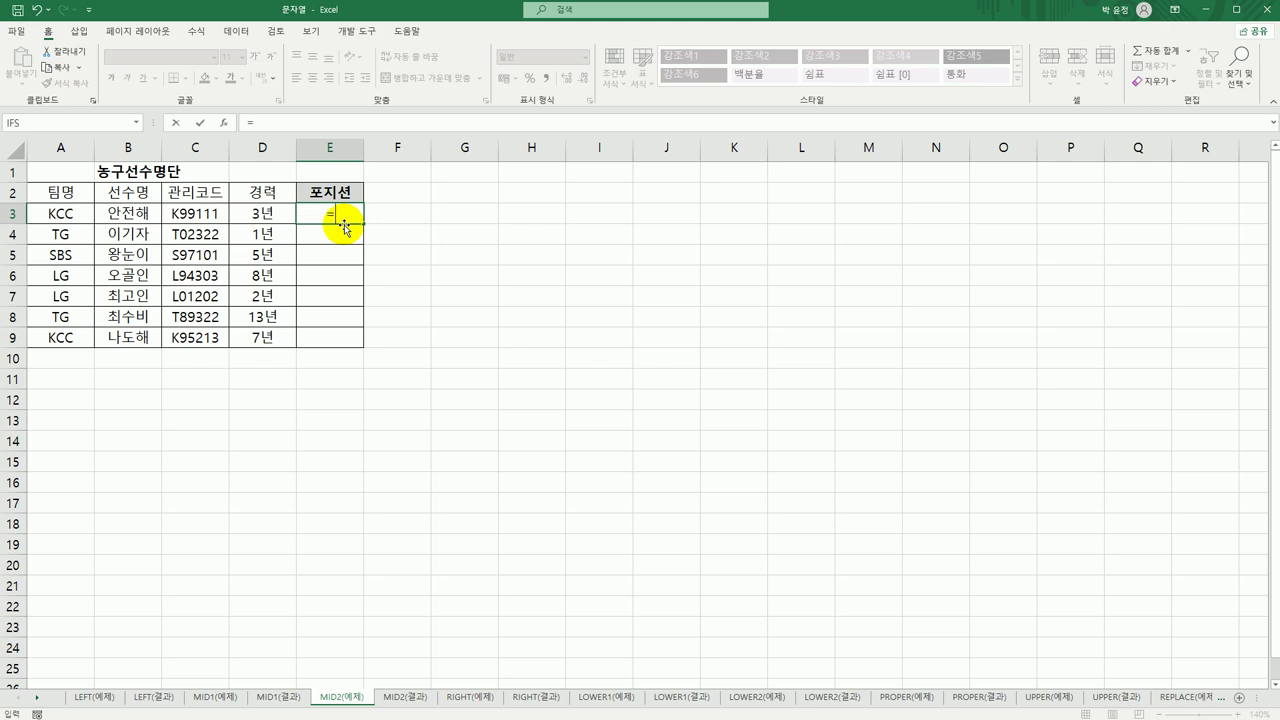
pyautogui.write('MID(')
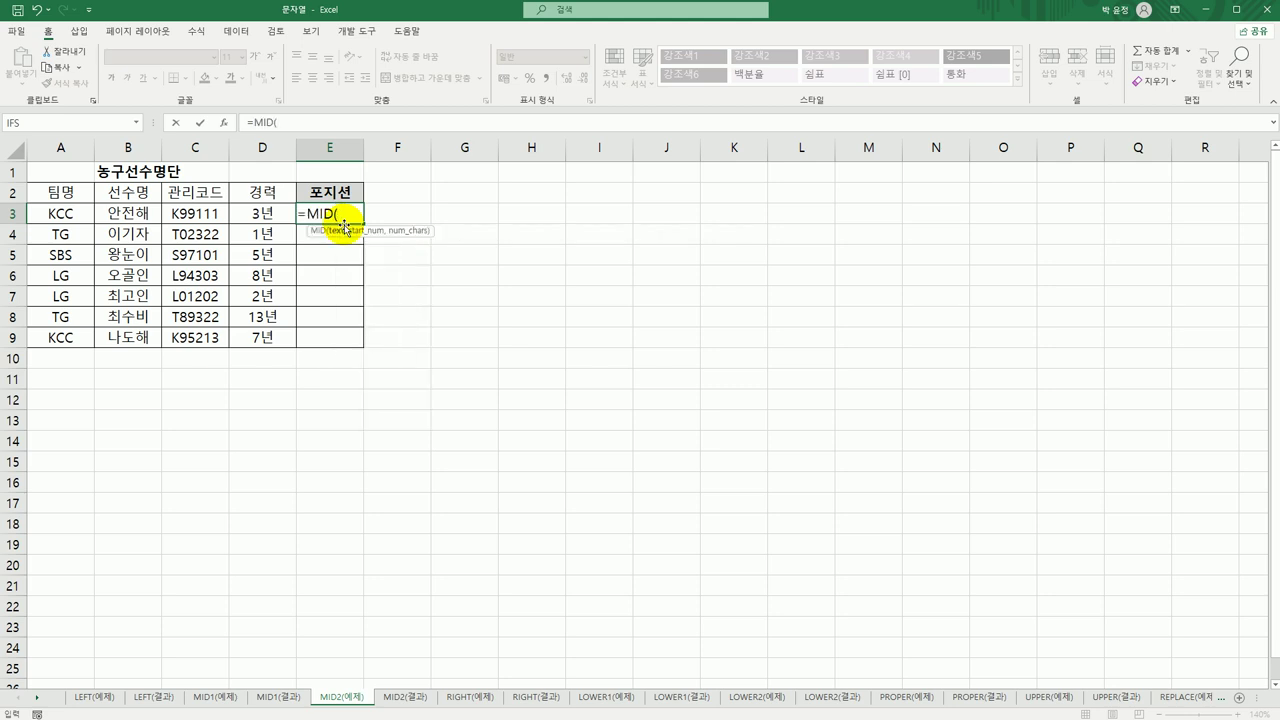
pyautogui.click(195, 214)
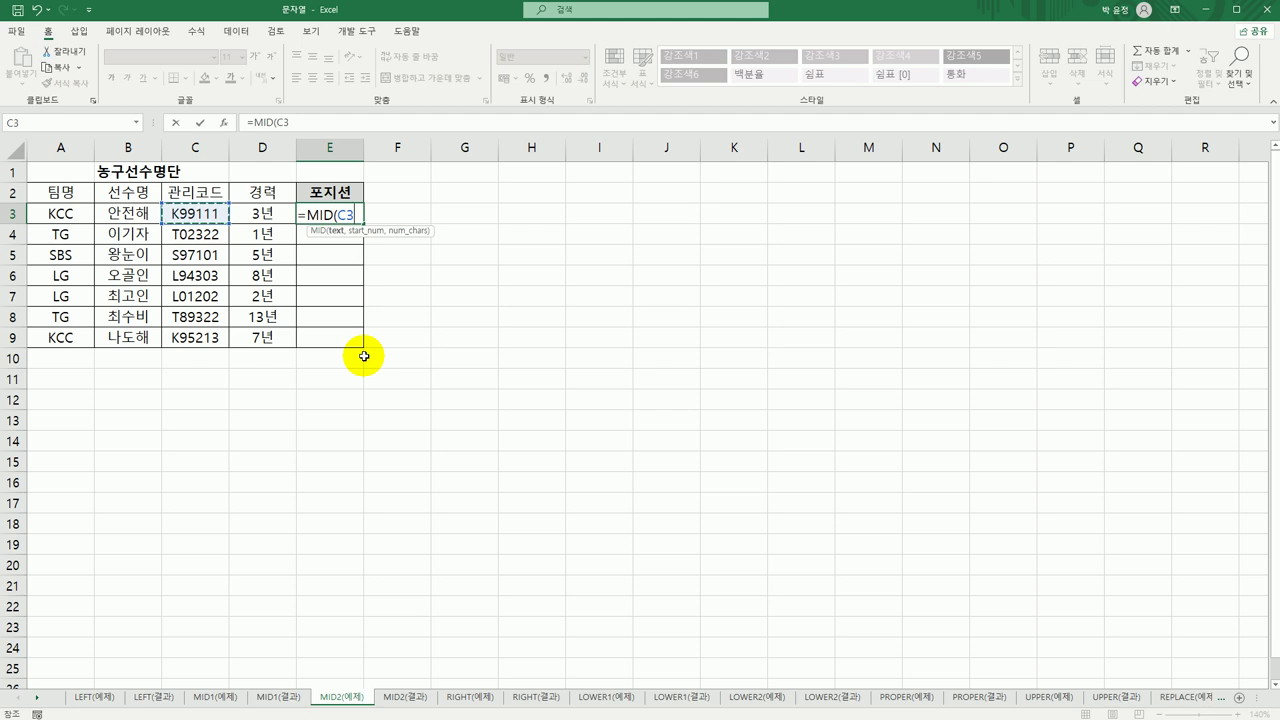
# Set MID's start position to 4 and character count to 1, and fill the formula down to E9
pyautogui.click(228, 123)
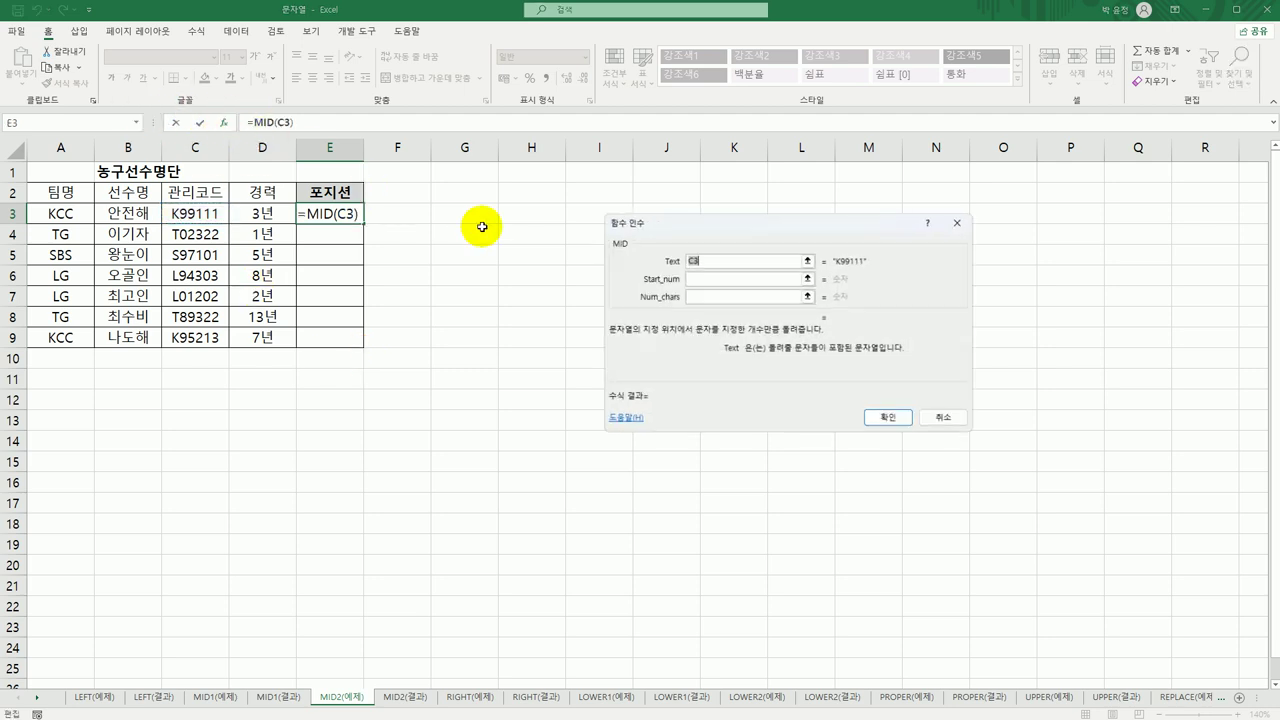
pyautogui.click(700, 278)
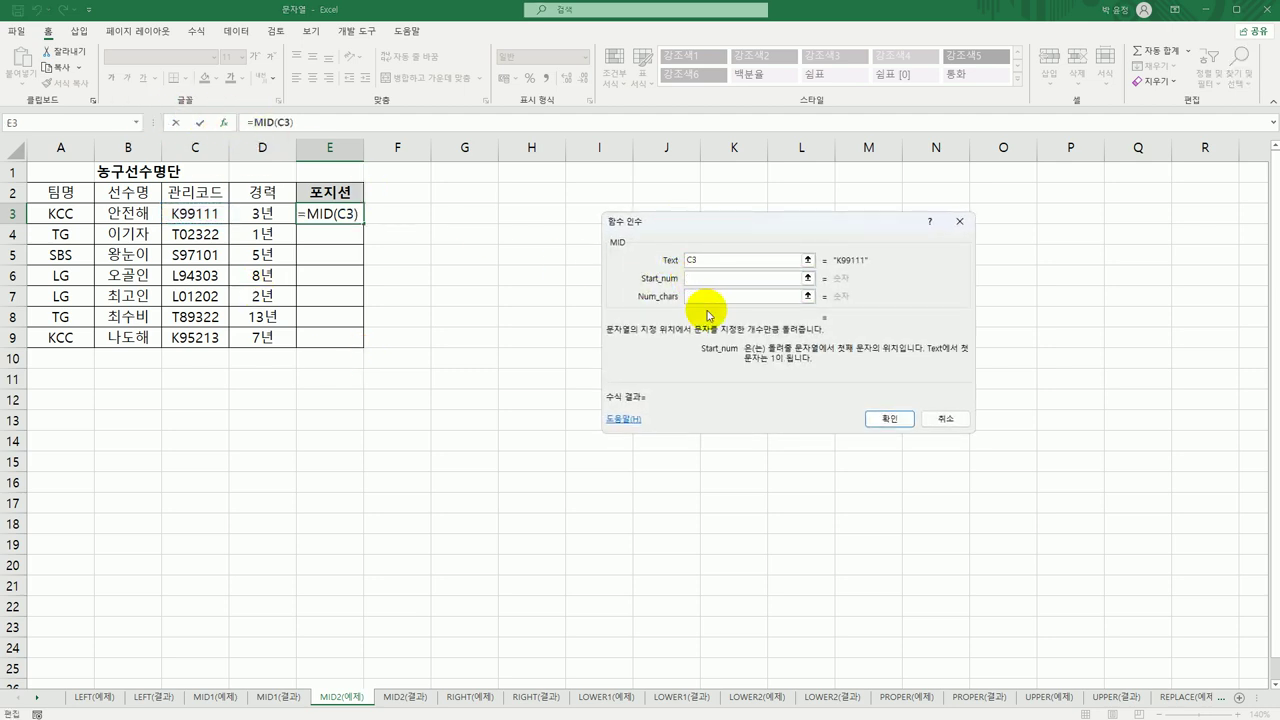
pyautogui.write('4')
pyautogui.click(708, 296)
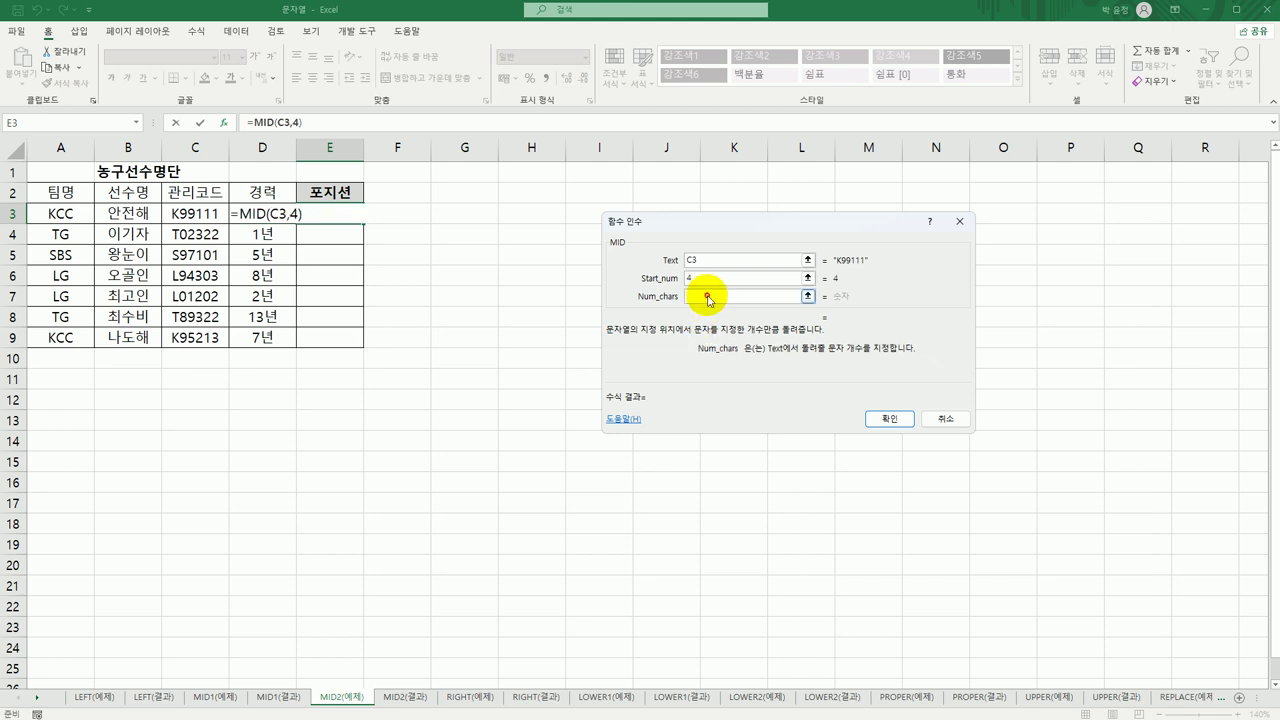
pyautogui.write('1')
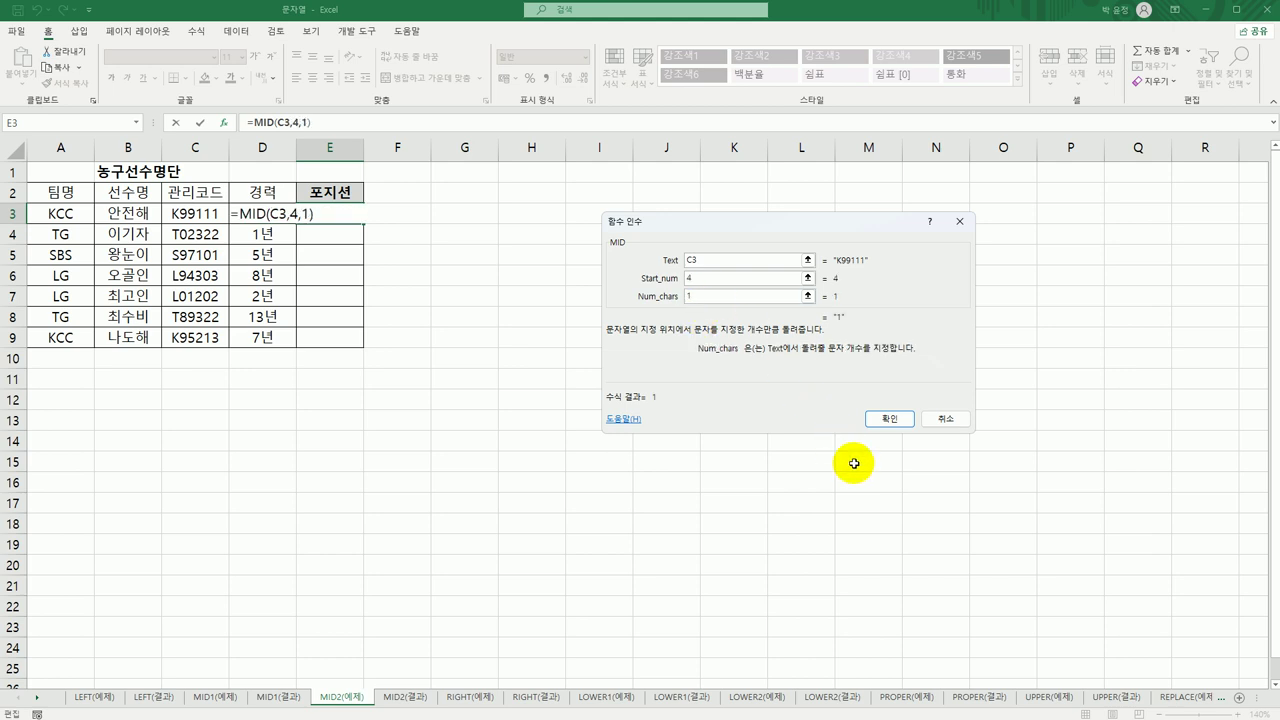
pyautogui.click(888, 420)
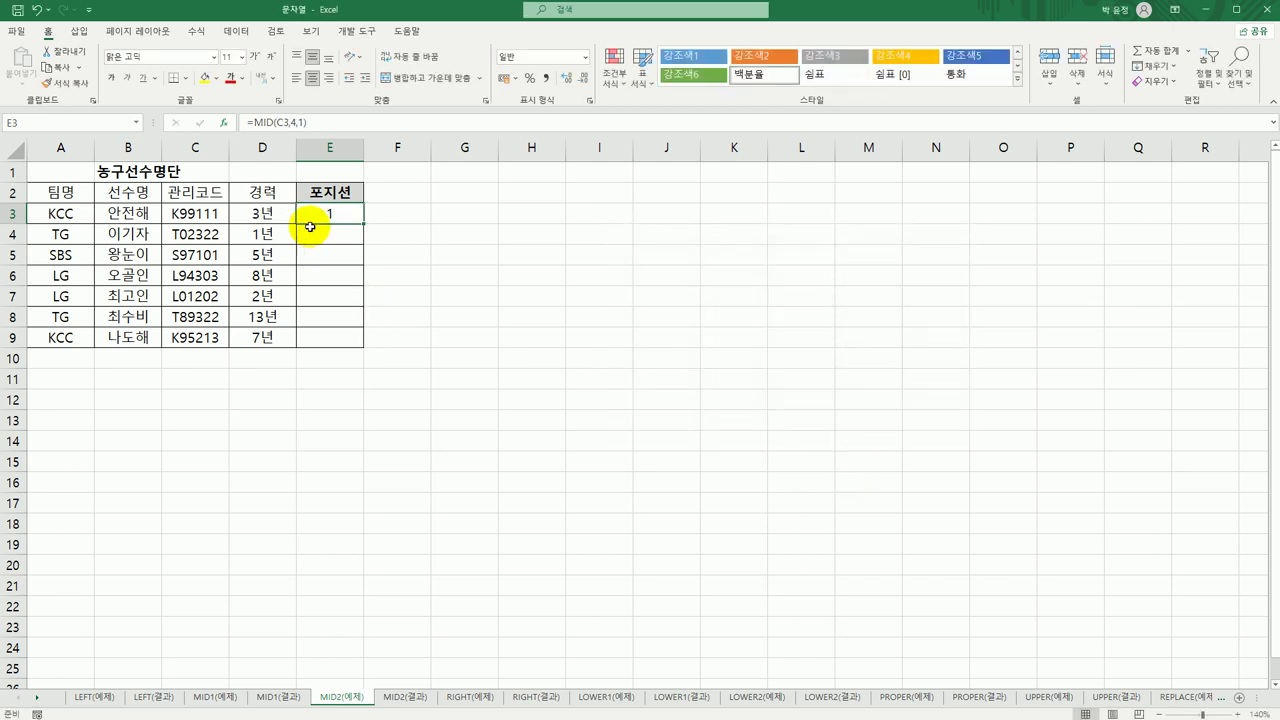
pyautogui.moveTo(364, 230); pyautogui.dragTo(349, 343)
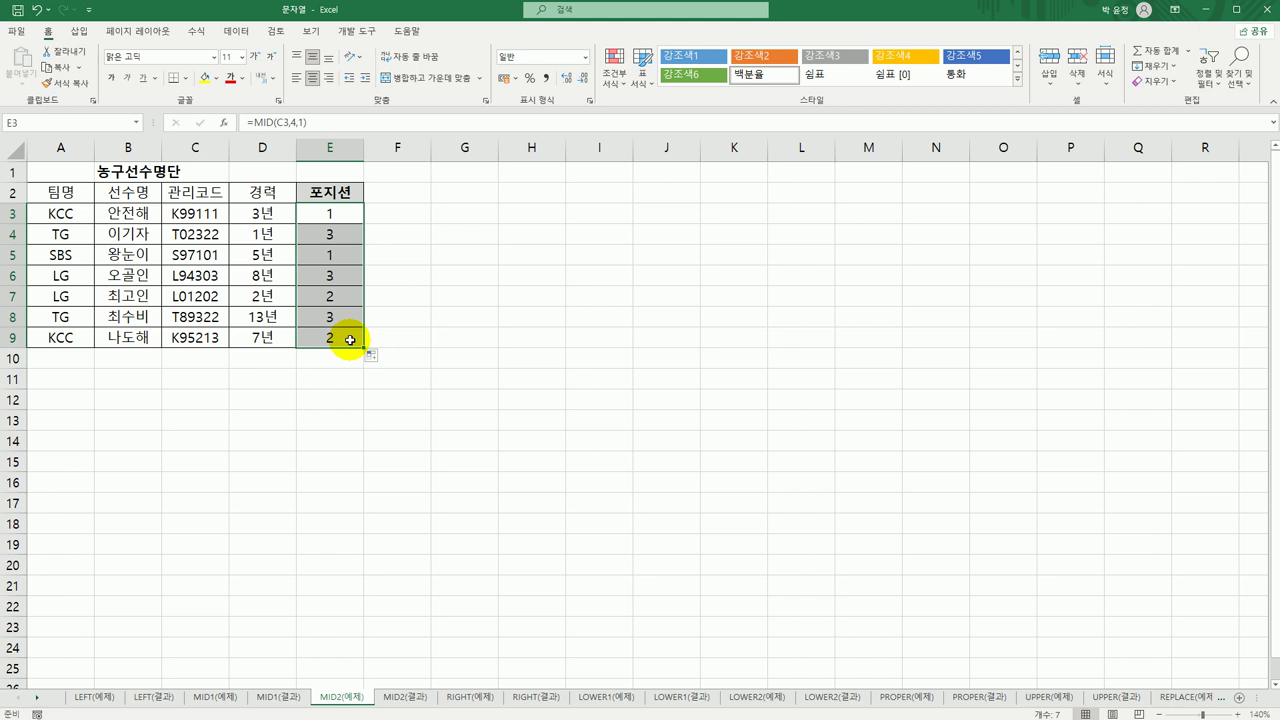
pyautogui.click(349, 340)
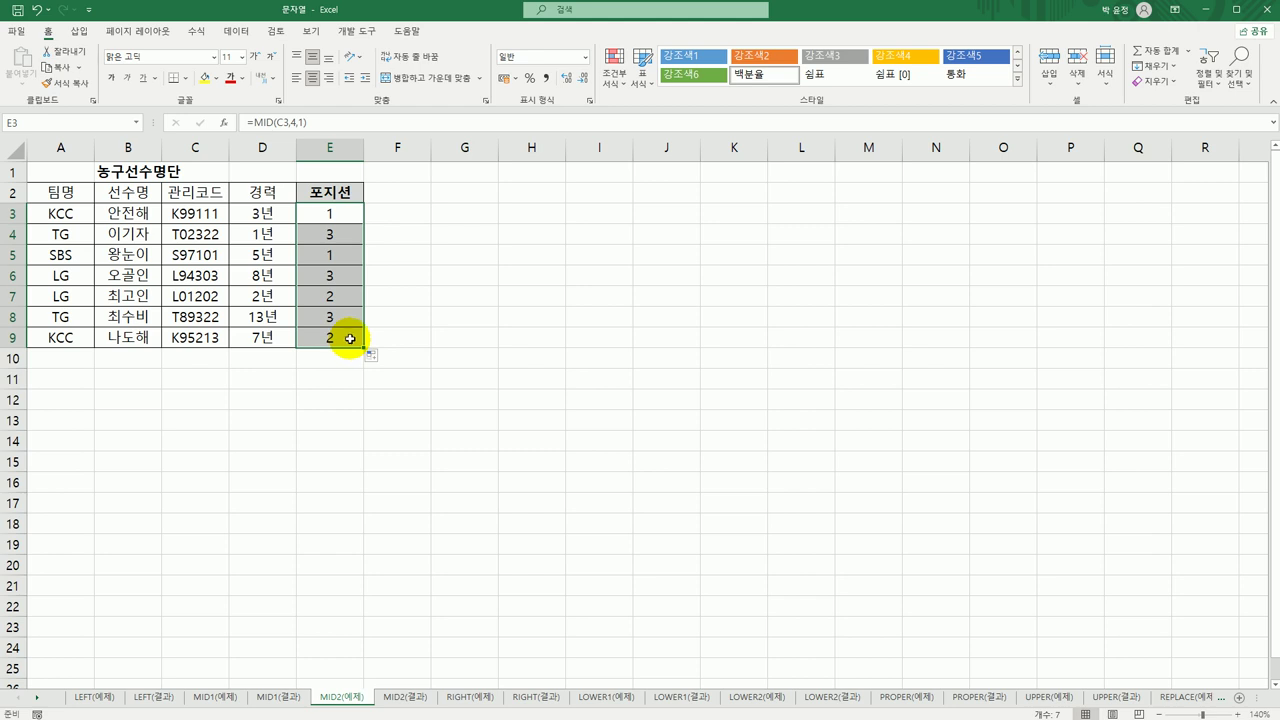
# Wrap the E3 formula in an IF that returns "센터" for "1", so it reads =IF(MID(C3,4,1)="1","센터",
pyautogui.doubleClick(325, 221)
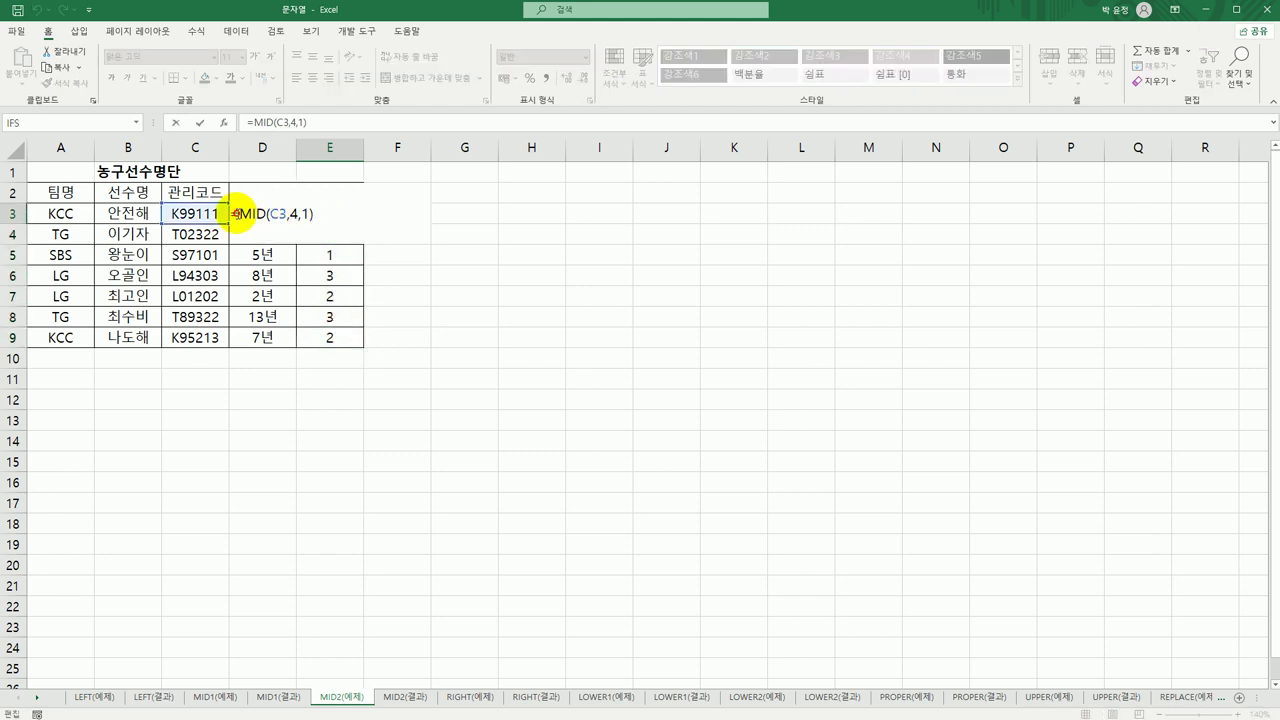
pyautogui.write('if')
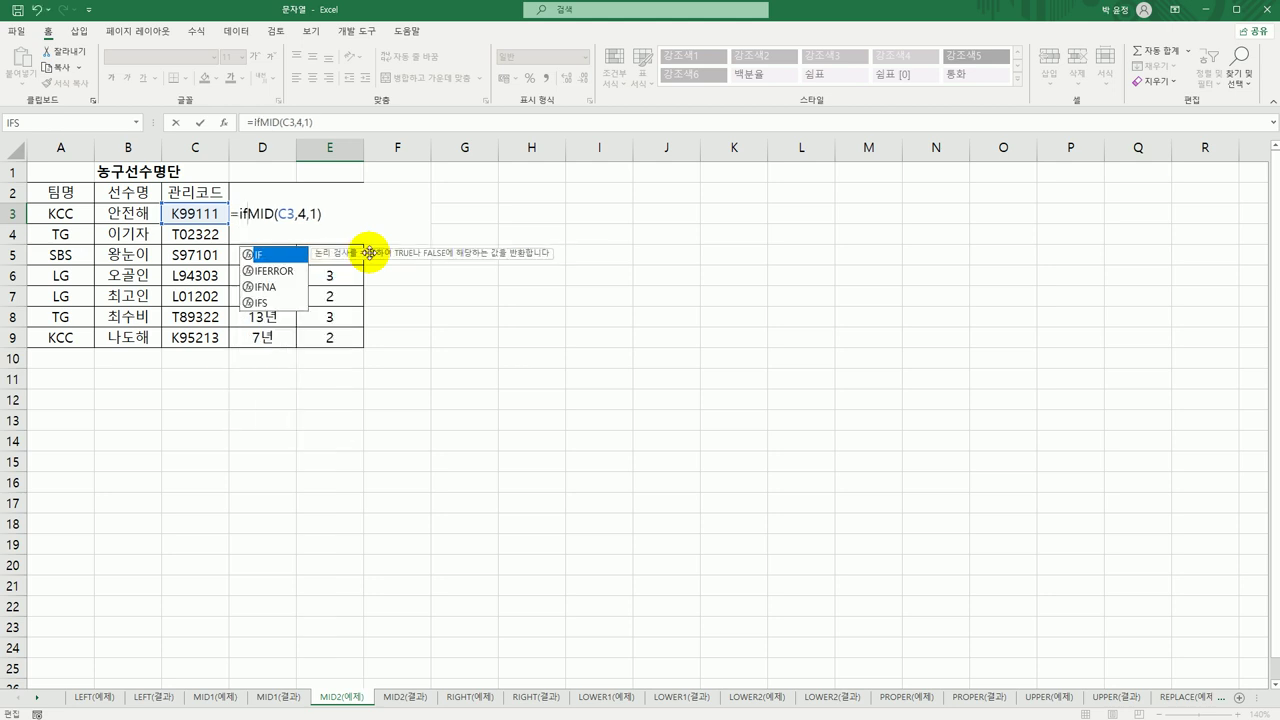
pyautogui.press('Tab')
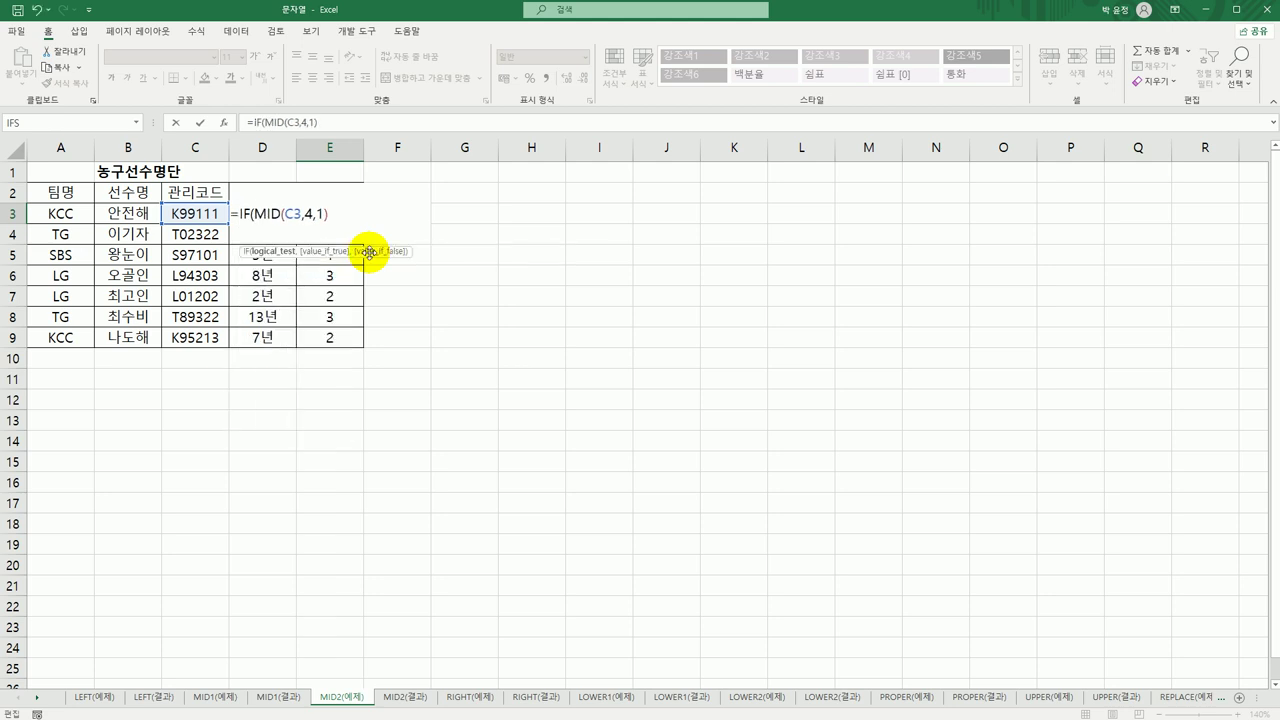
pyautogui.press('End')
pyautogui.write('=')
pyautogui.write('"1"')
pyautogui.write(',"')
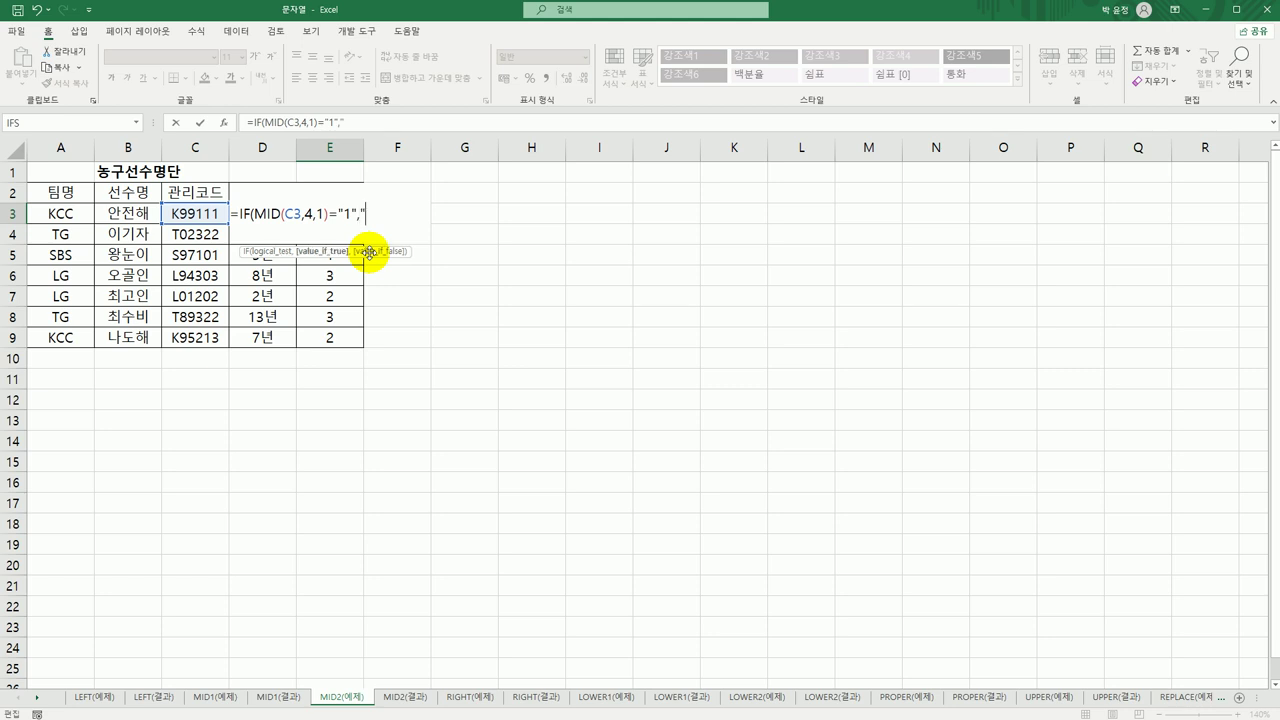
pyautogui.write('센터",')
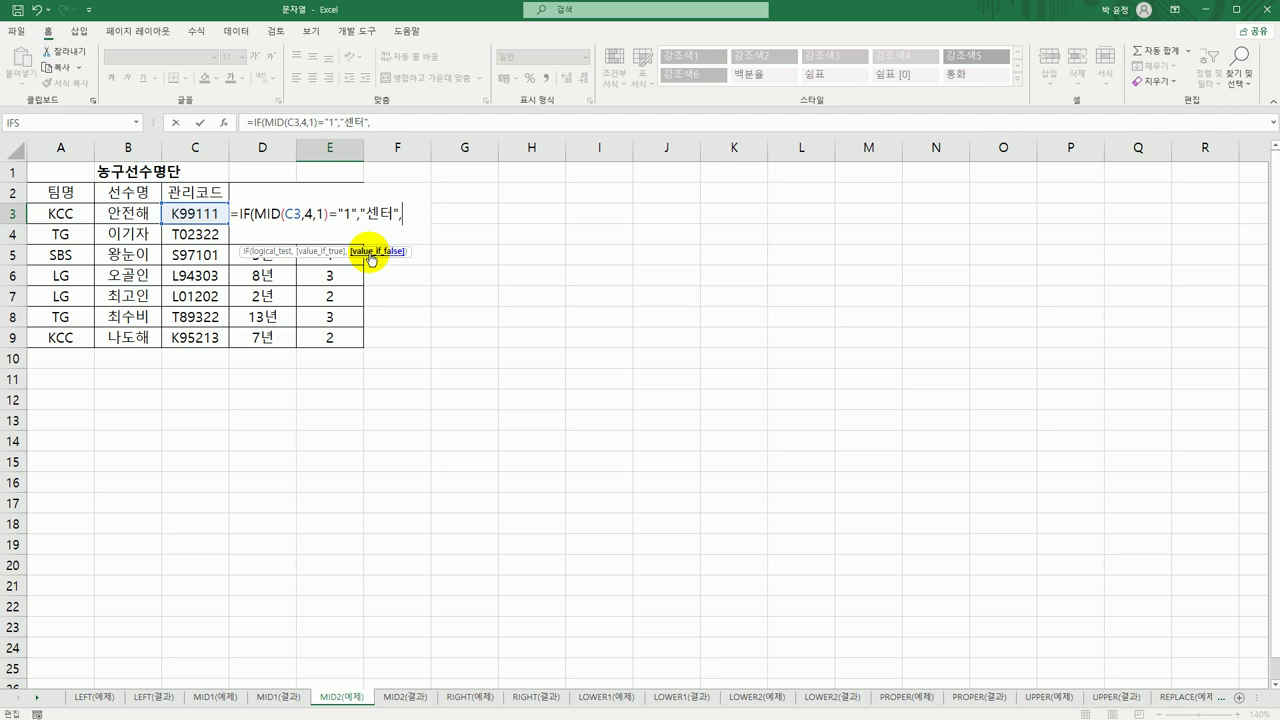
# Nest a copy of the IF as the false value in E3, returning "포드" when the MID result is "2"
pyautogui.moveTo(240, 214); pyautogui.dragTo(465, 218)
pyautogui.hotkey('ctrl', 'c')
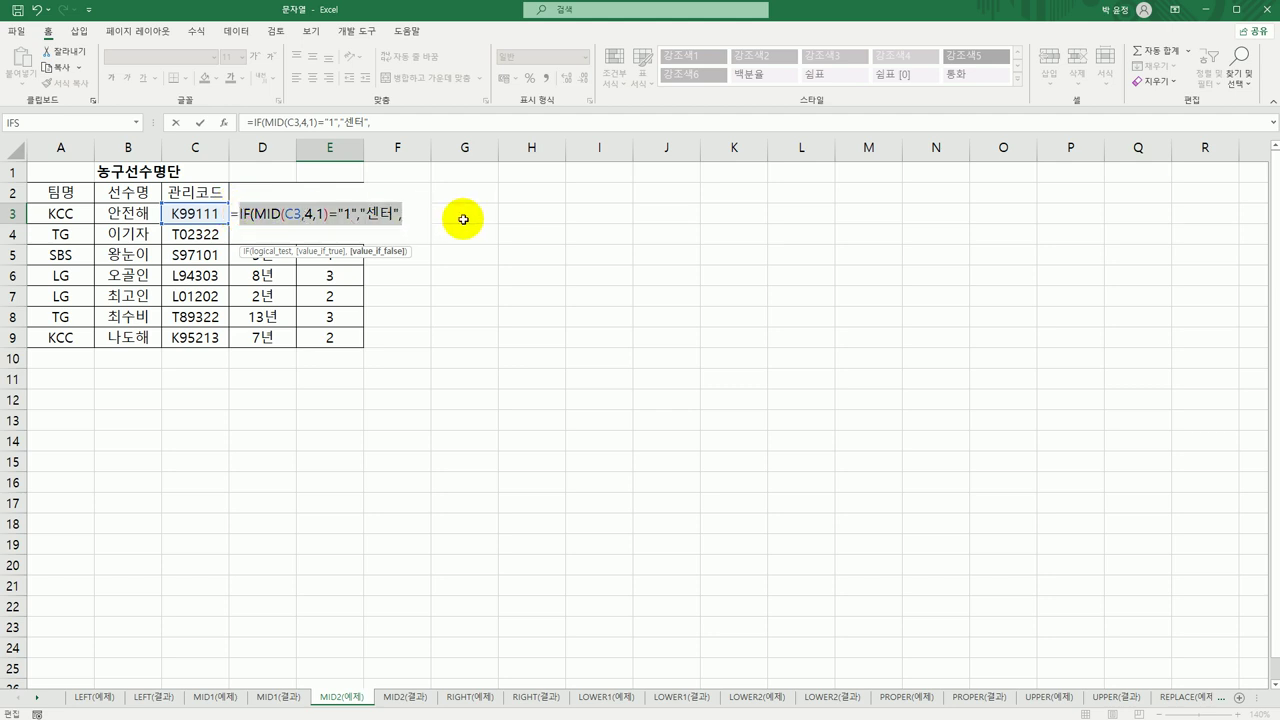
pyautogui.click(412, 215)
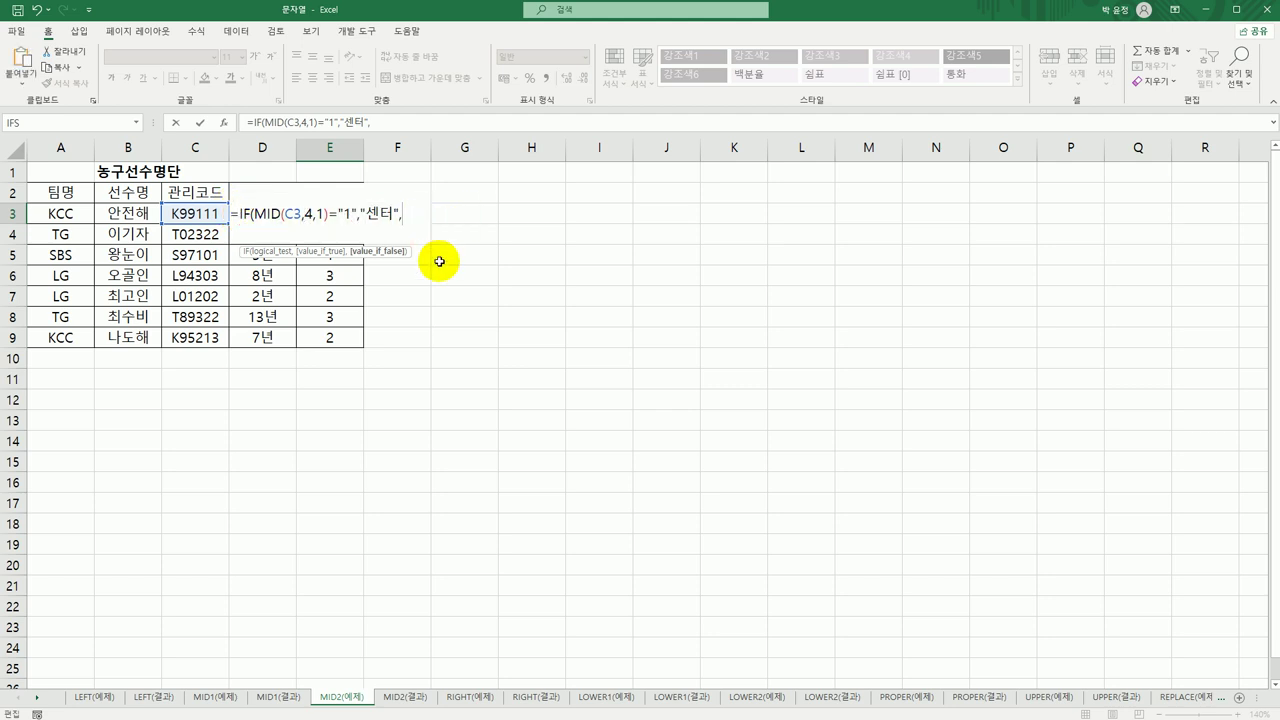
pyautogui.hotkey('ctrl', 'v')
pyautogui.doubleClick(440, 215)
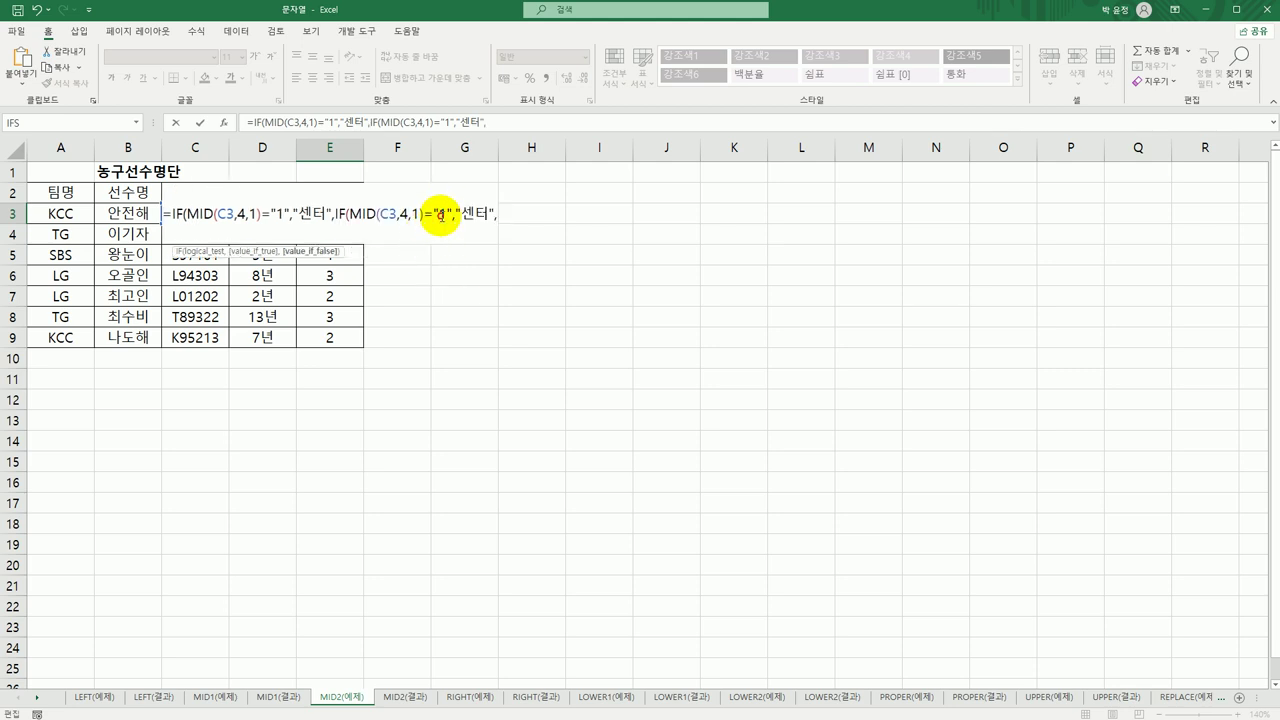
pyautogui.write('2')
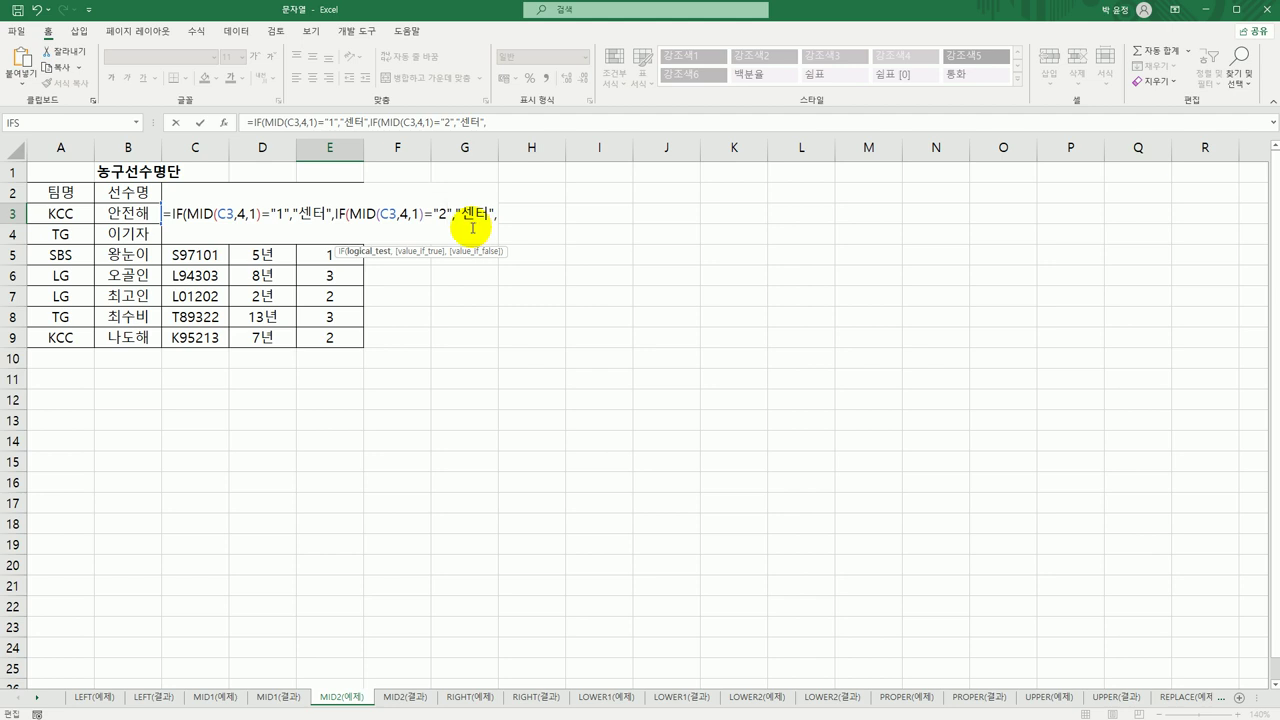
pyautogui.doubleClick(467, 215)
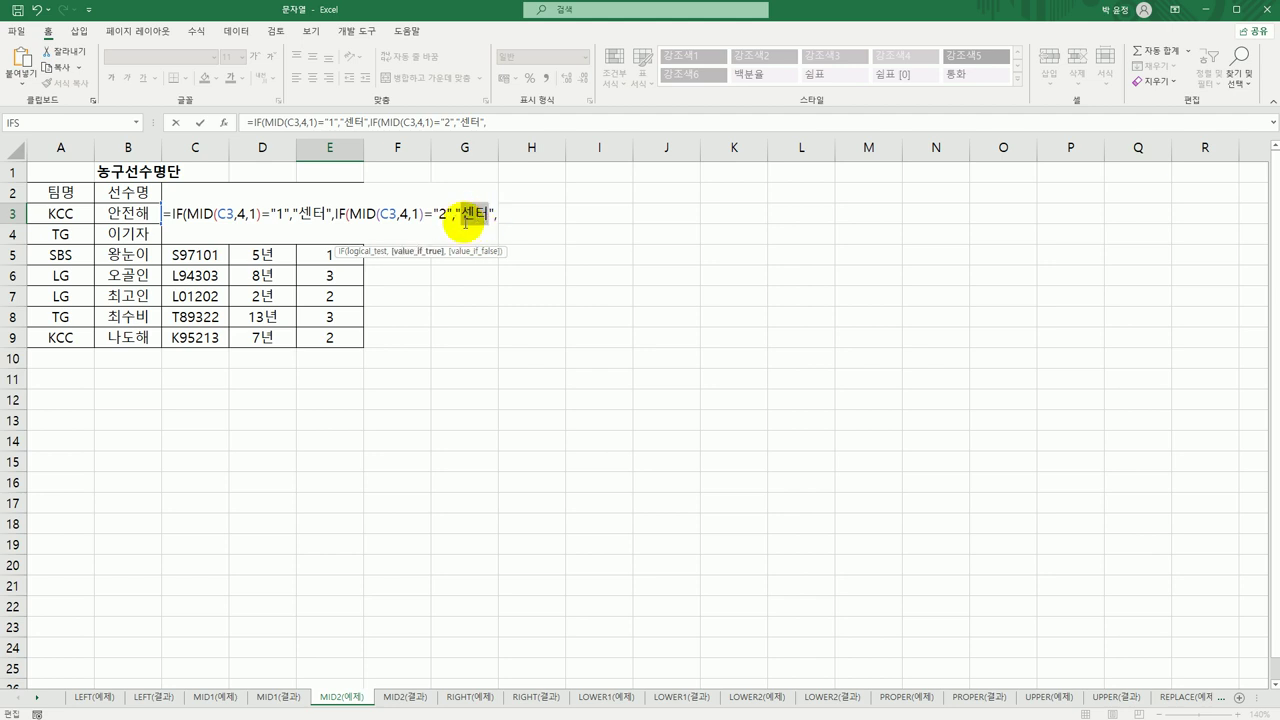
pyautogui.write('포드')
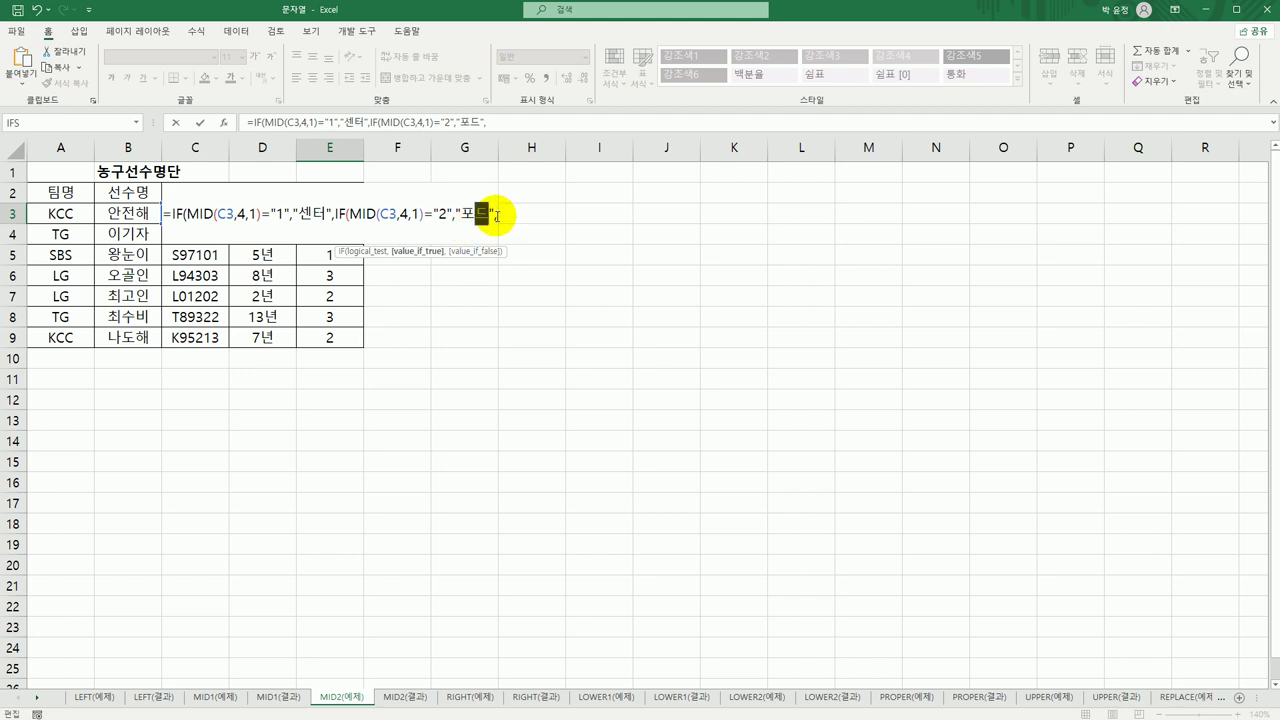
# Complete the nested IF in E3 with "가드" as the final false value and enter the formula
pyautogui.press('Right')
pyautogui.write('"가')
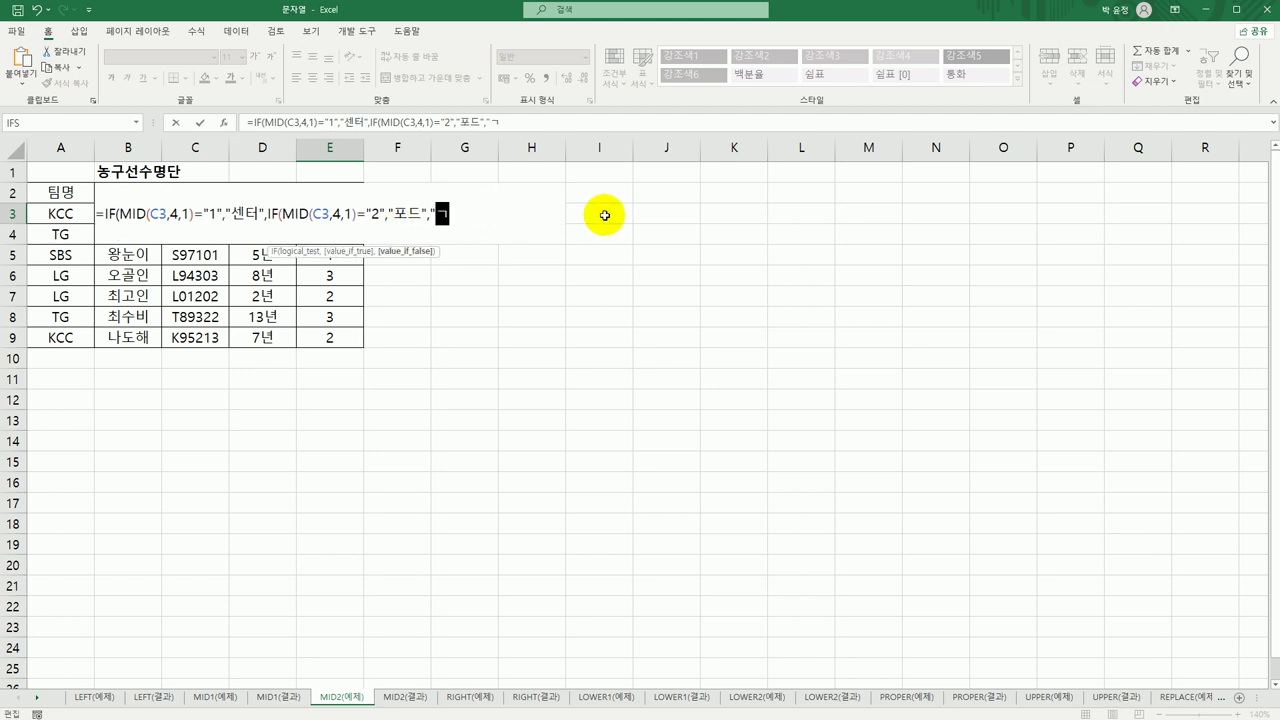
pyautogui.write('드"))')
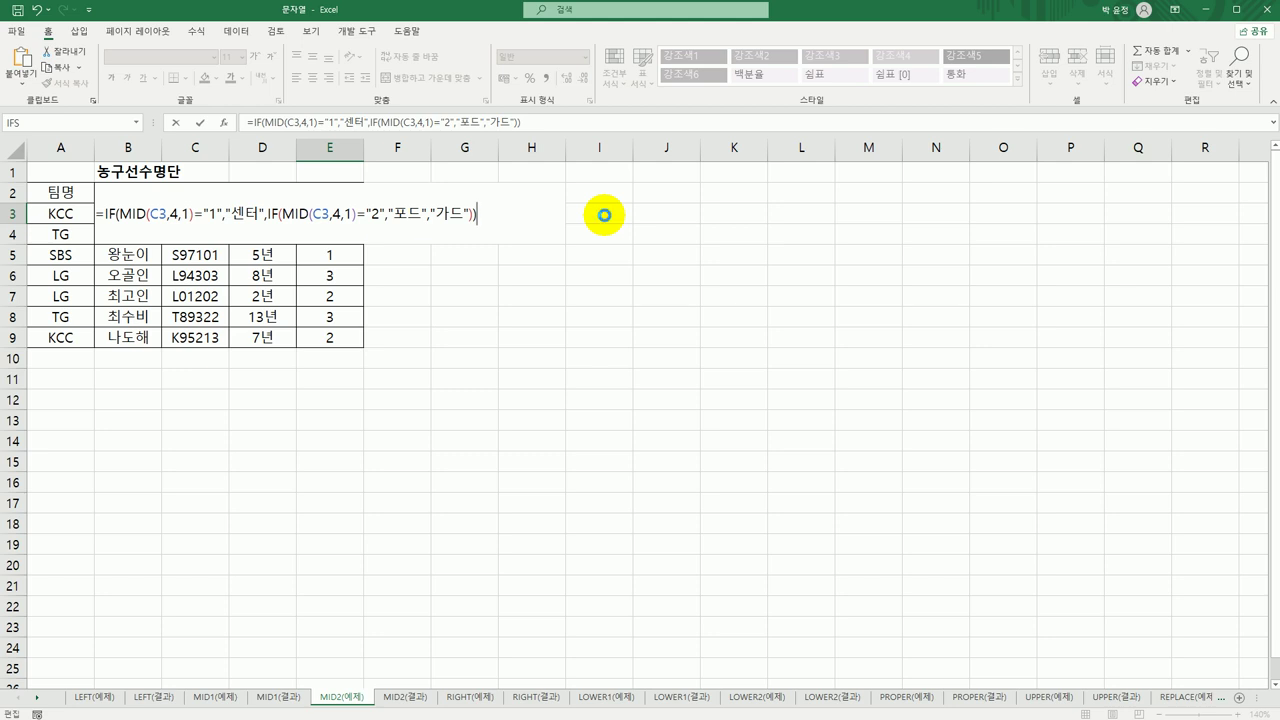
pyautogui.press('Return')
# Fill the position formula down to E9 and compare the column with the MID2(결과) sheet
pyautogui.click(345, 214)
pyautogui.moveTo(364, 223); pyautogui.dragTo(350, 337)
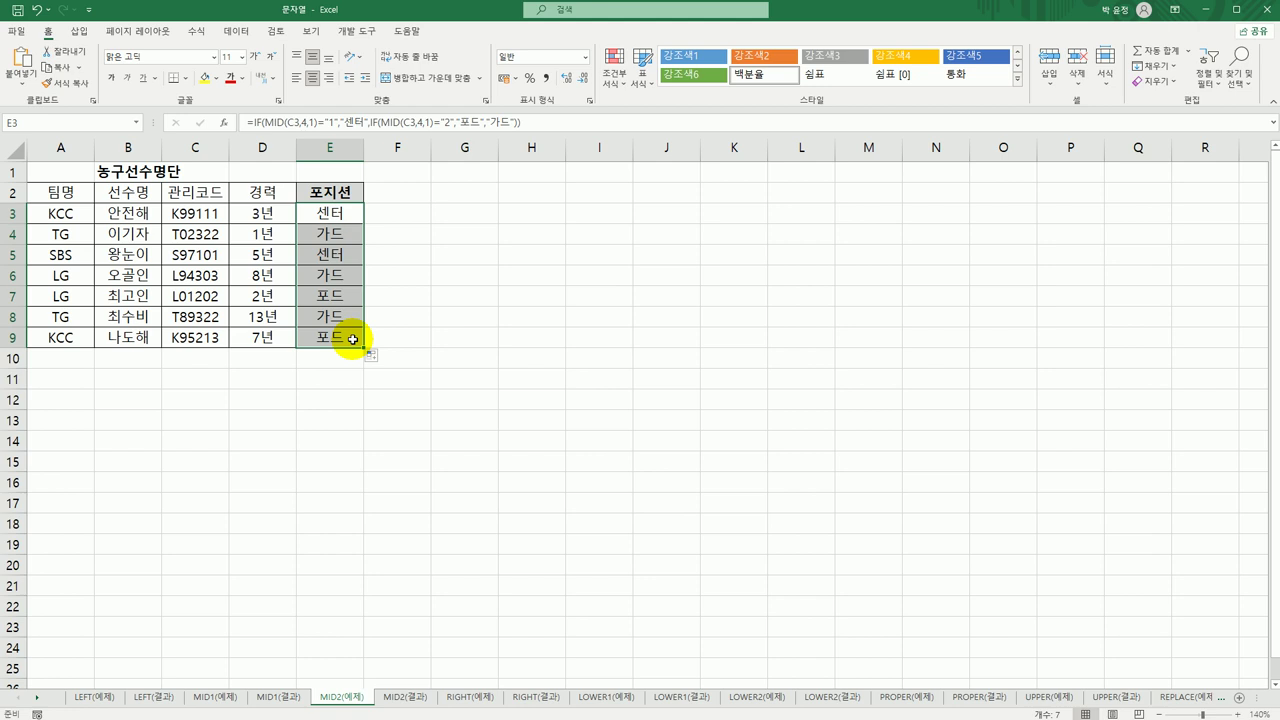
pyautogui.click(396, 705)
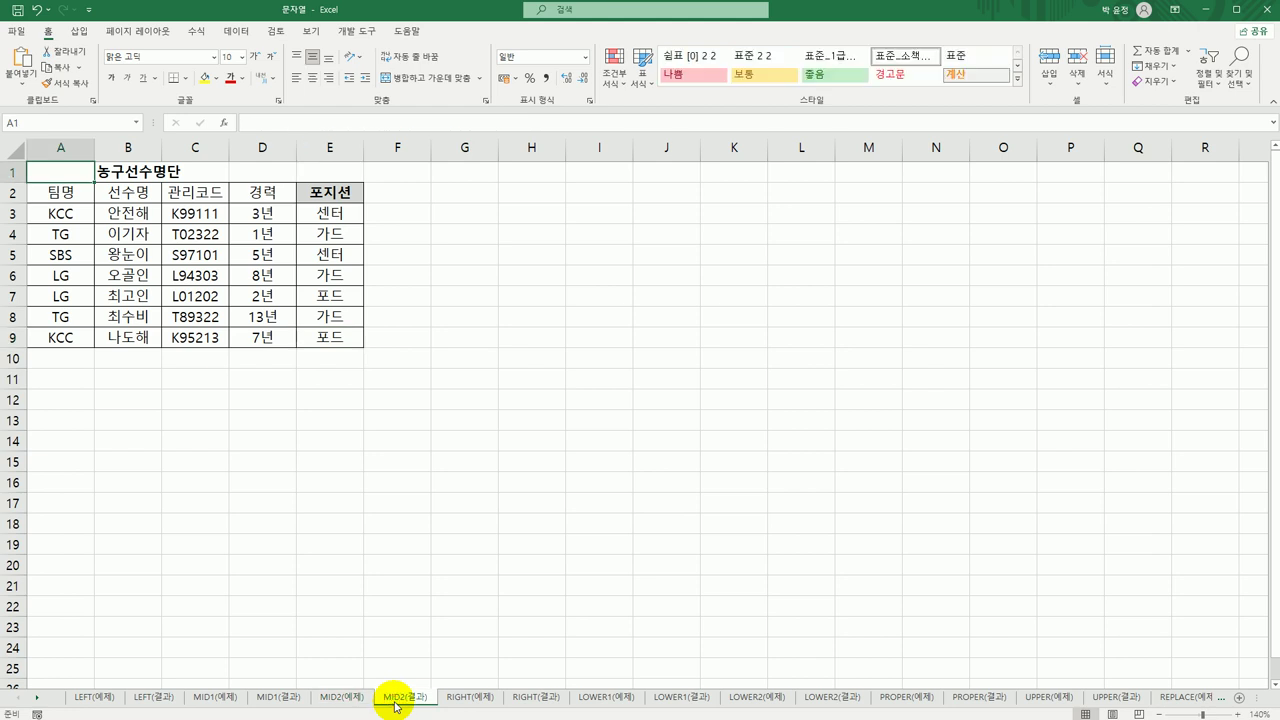
# On the RIGHT(예제) sheet, enter a RIGHT formula in E3 with A3 as its text and the character count omitted
pyautogui.click(464, 700)
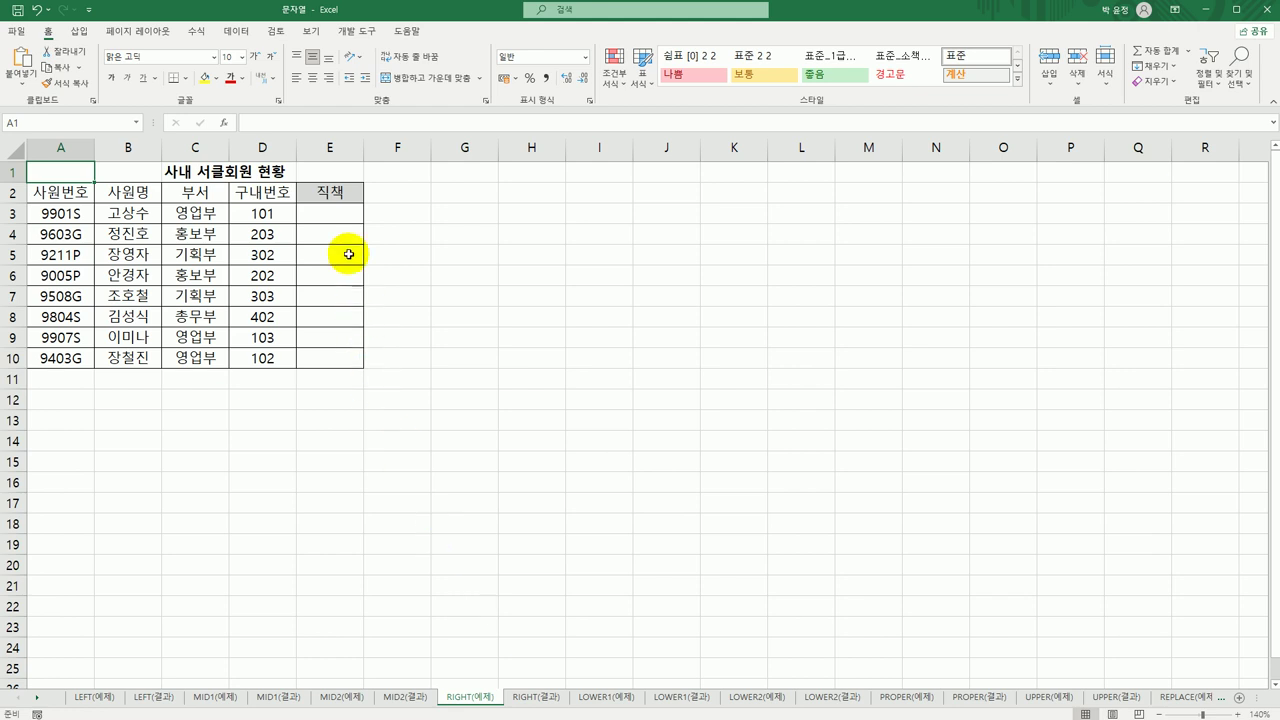
pyautogui.click(334, 210)
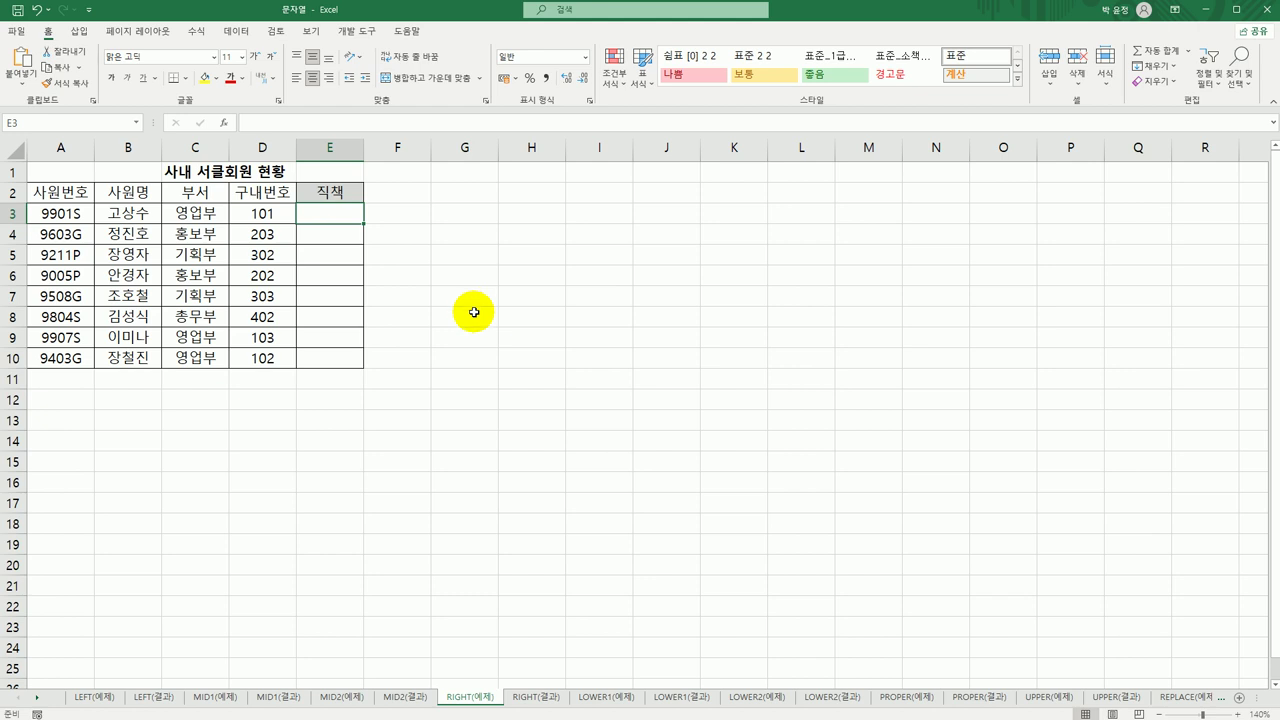
pyautogui.write('=')
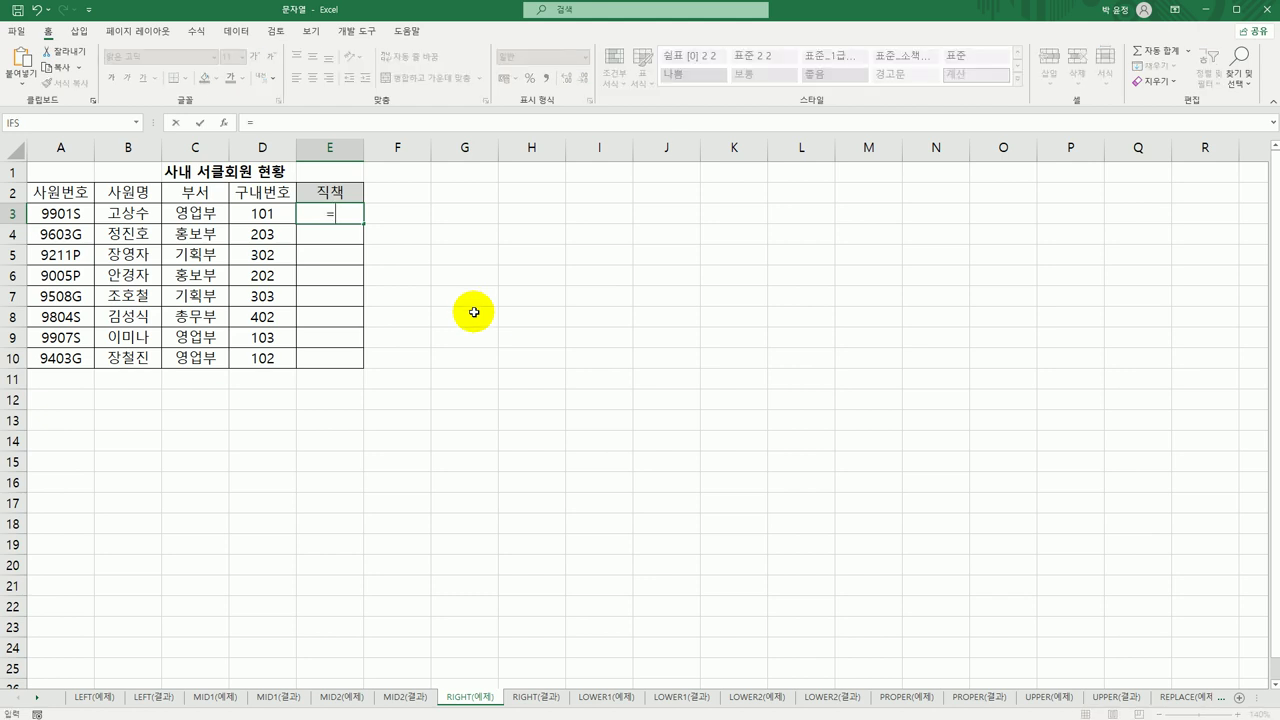
pyautogui.write('ri')
pyautogui.press('Tab')
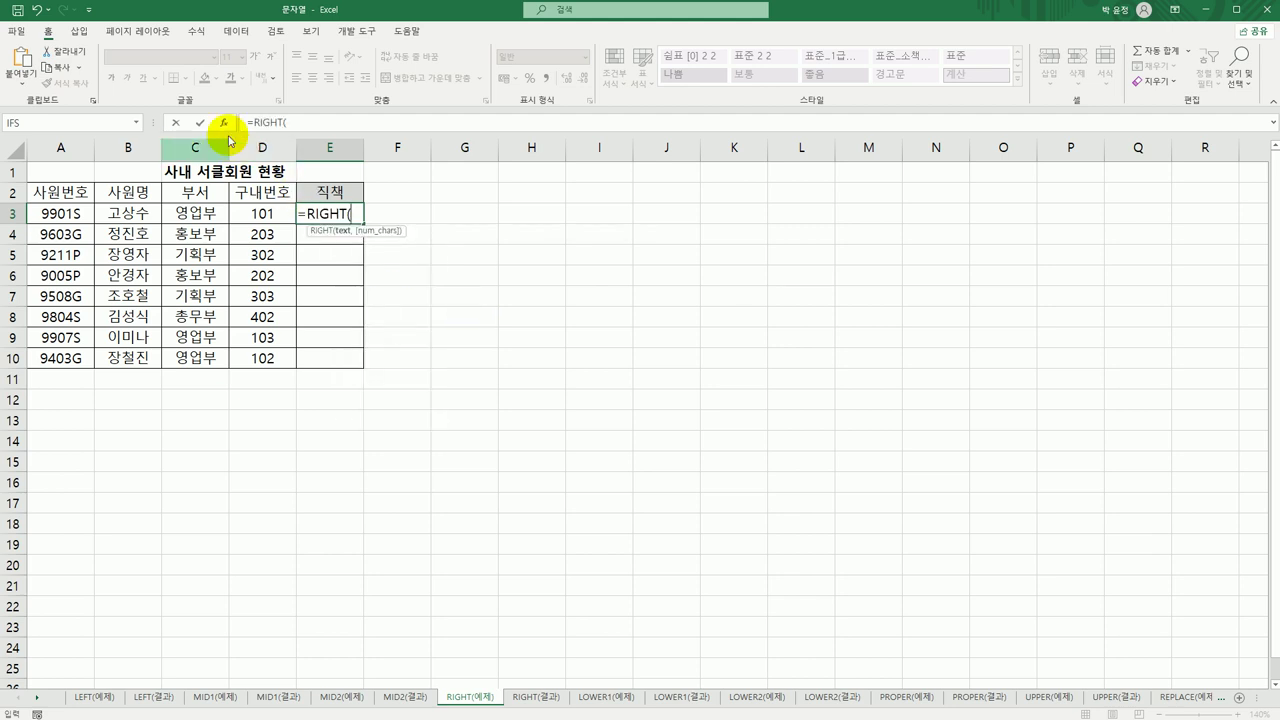
pyautogui.click(224, 122)
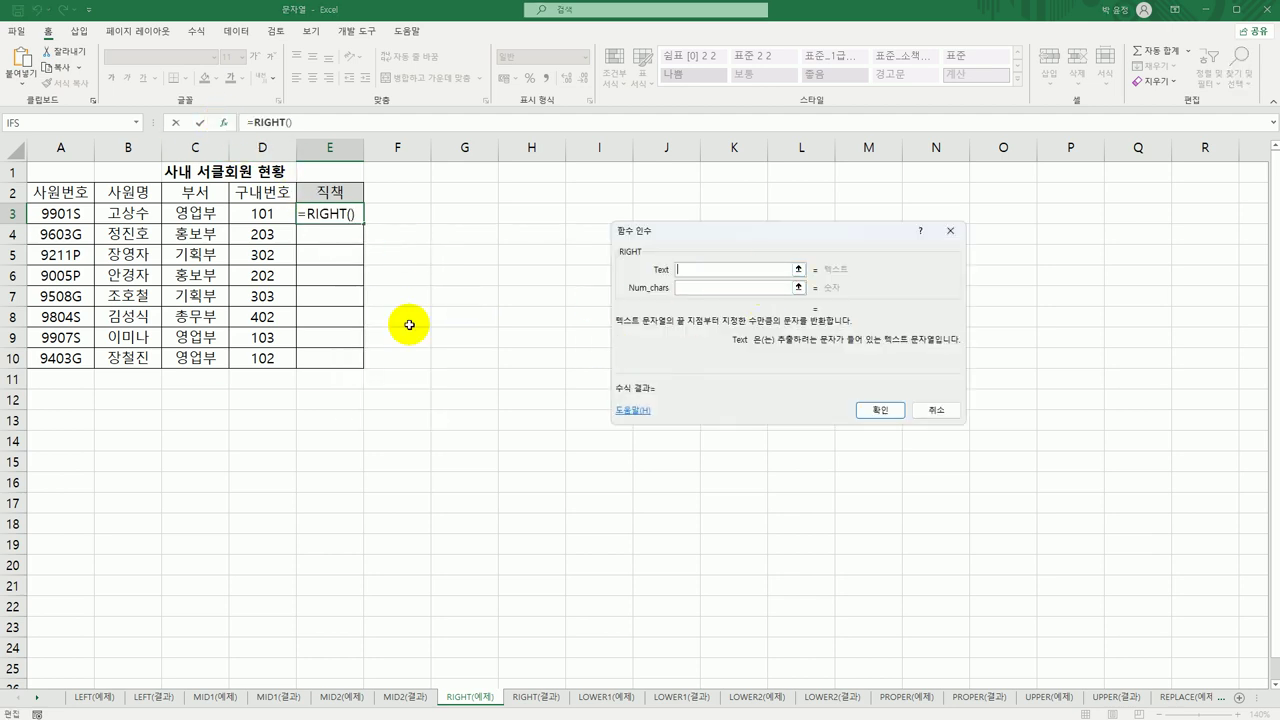
pyautogui.click(88, 214)
pyautogui.click(712, 290)
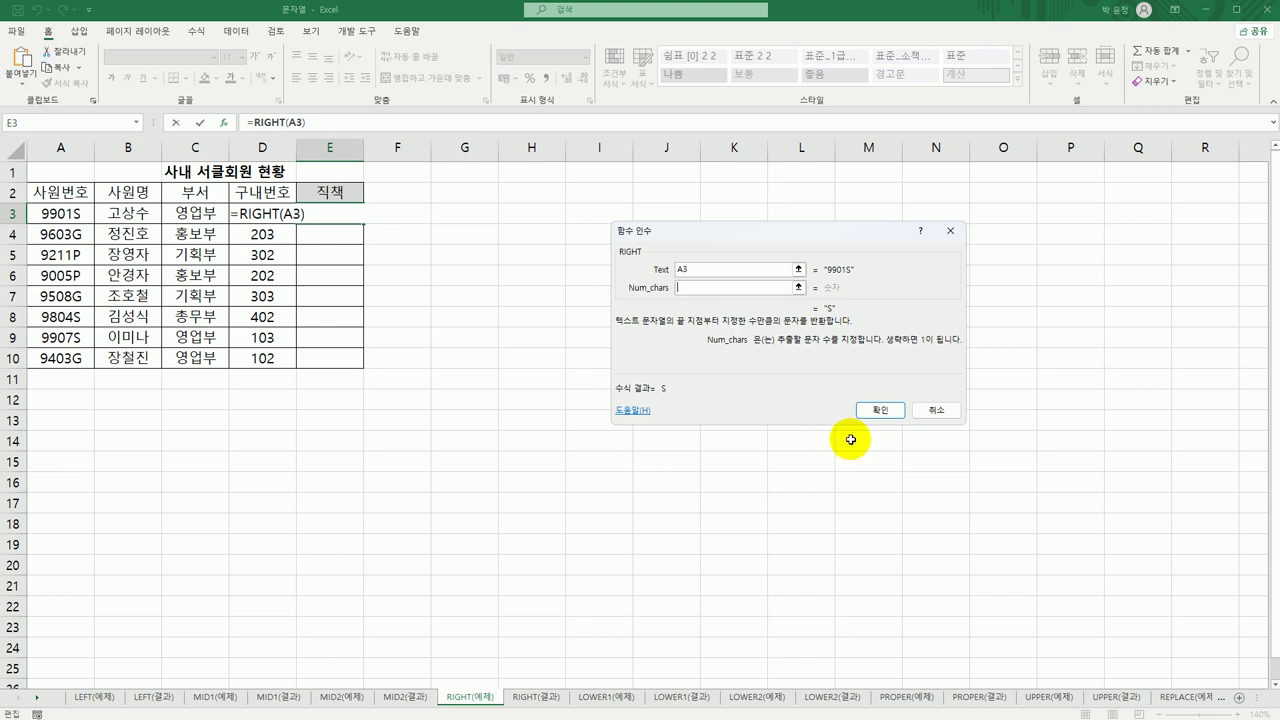
pyautogui.click(868, 408)
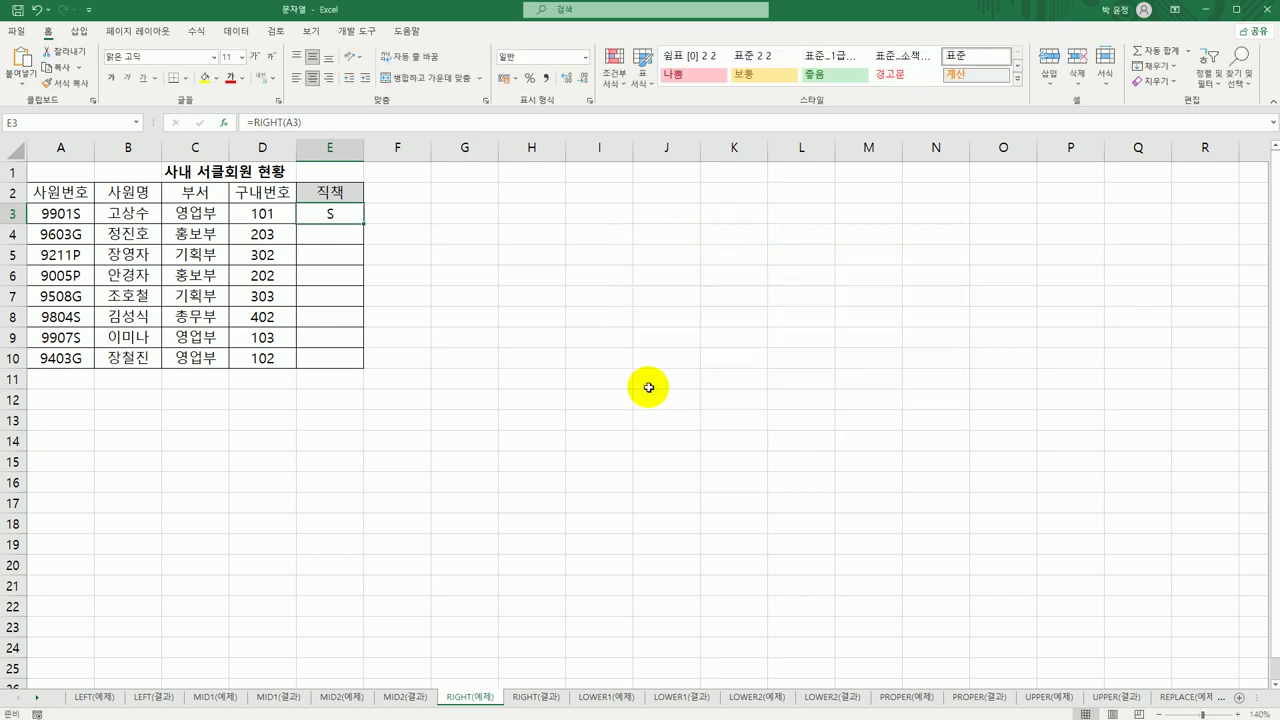
# Add a character count of 1 to the RIGHT formula in E3 and fill it down to E10
pyautogui.doubleClick(337, 210)
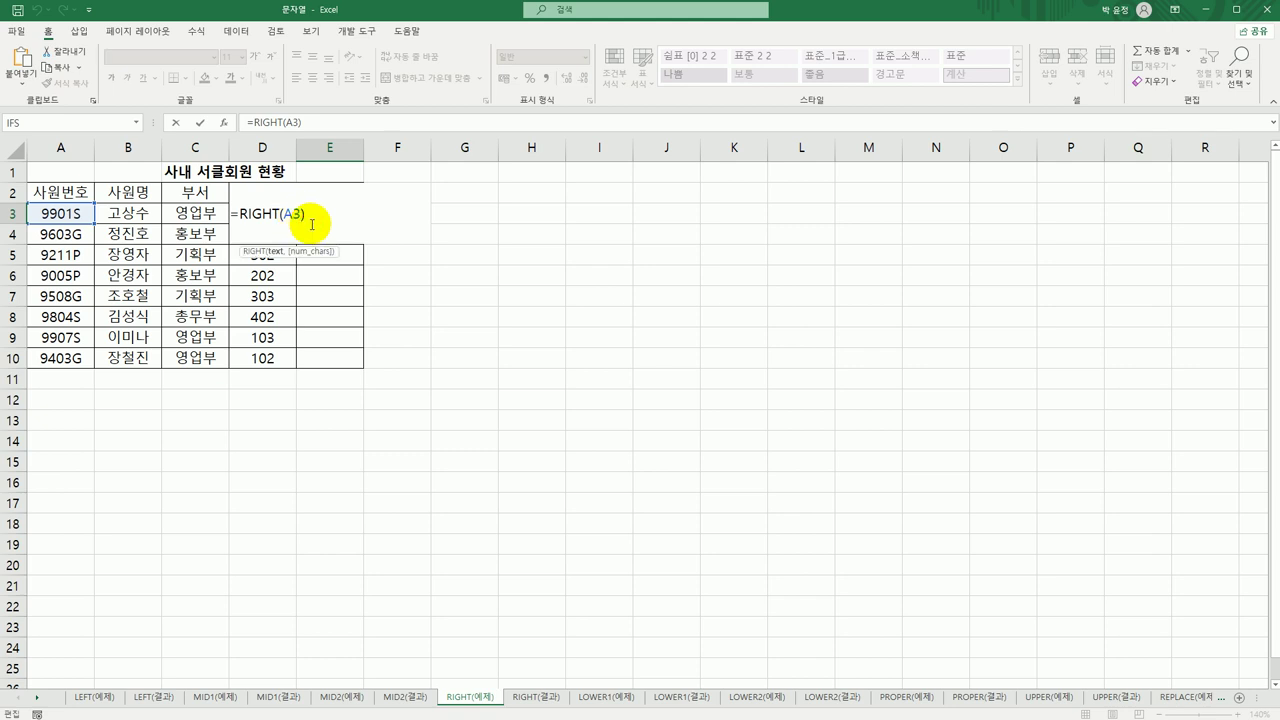
pyautogui.write(',1')
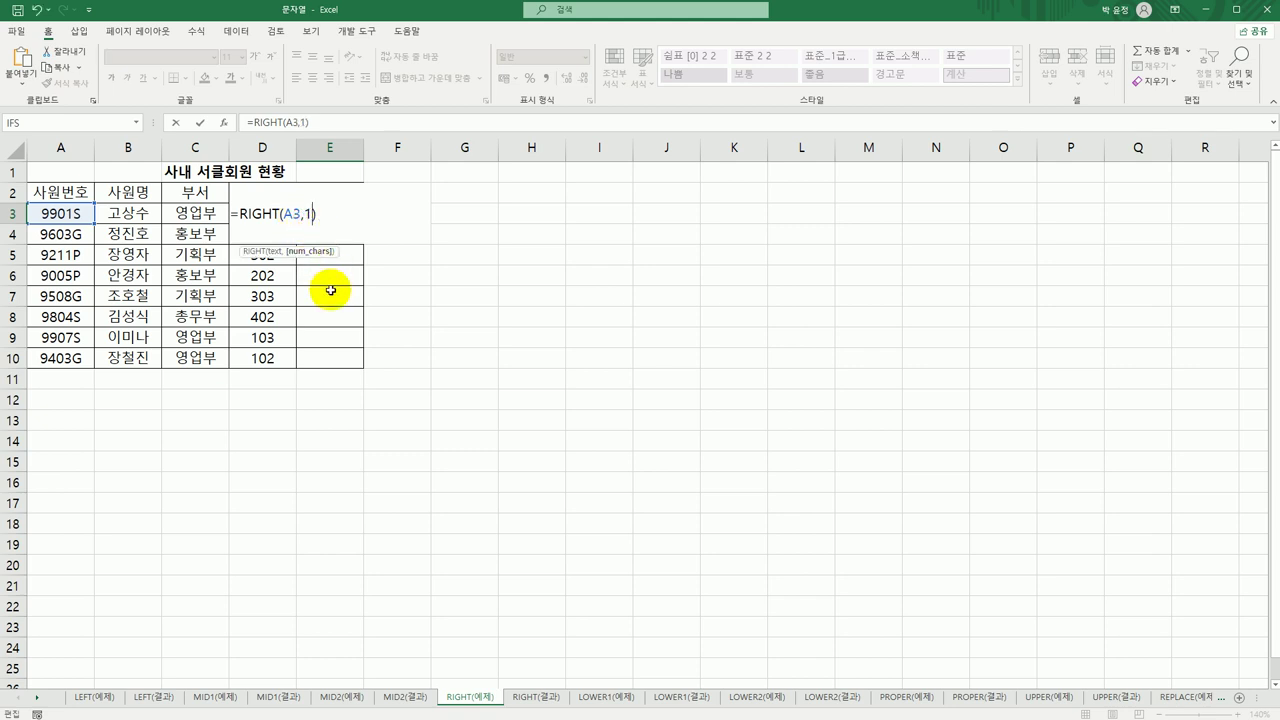
pyautogui.press('Return')
pyautogui.click(337, 214)
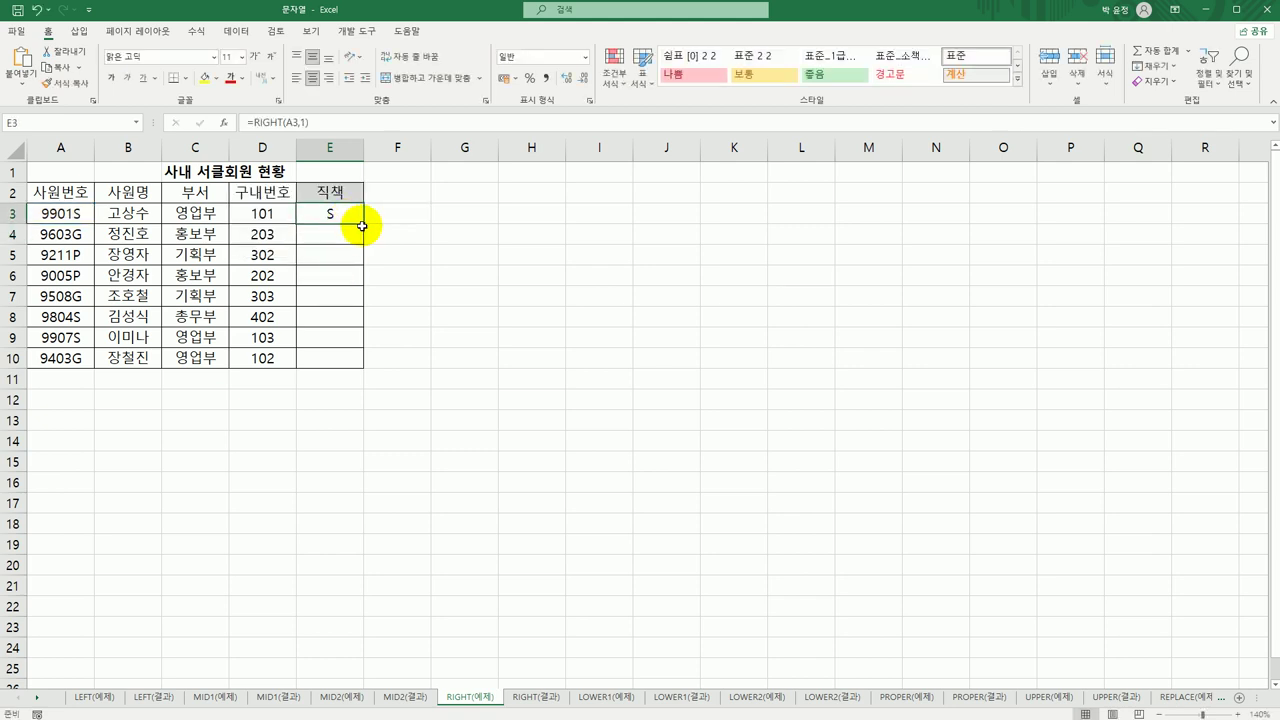
pyautogui.moveTo(362, 226); pyautogui.dragTo(360, 361)
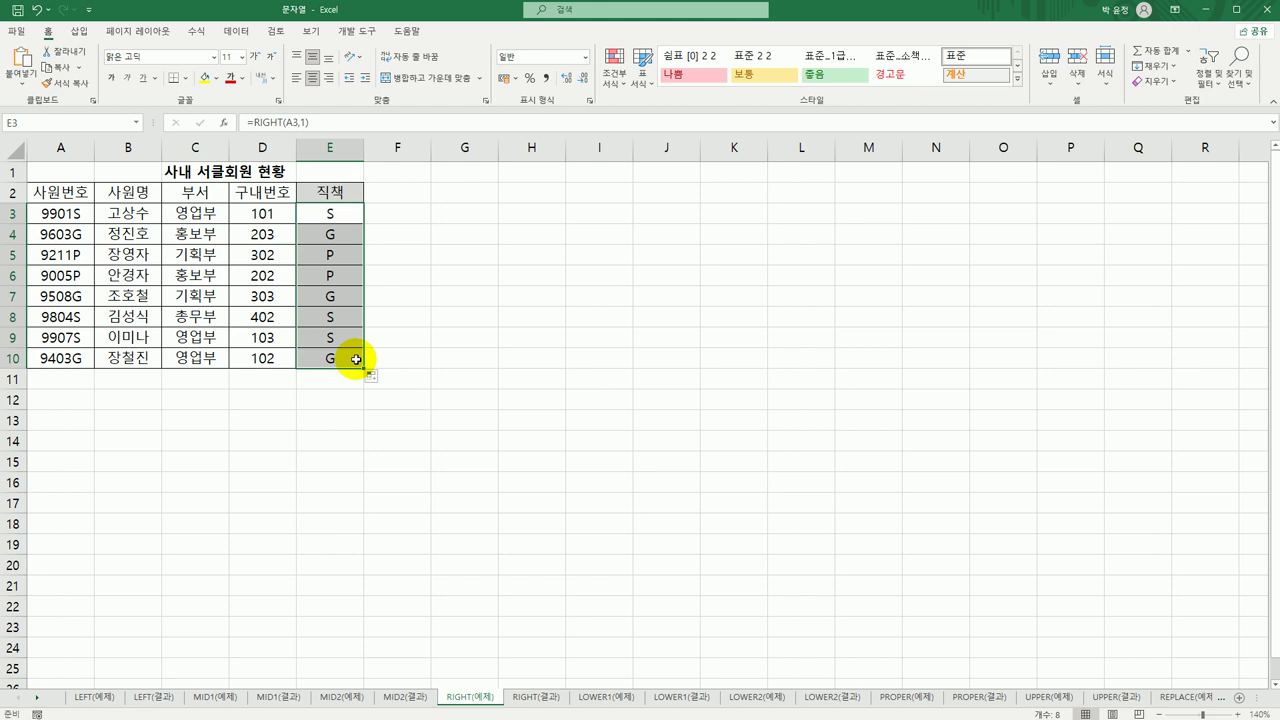
# Wrap the E3 formula in an IF that returns "부장" for "P", so it reads =IF(RIGHT(A3,1)="P","부장",
pyautogui.doubleClick(331, 214)
pyautogui.click(239, 214)
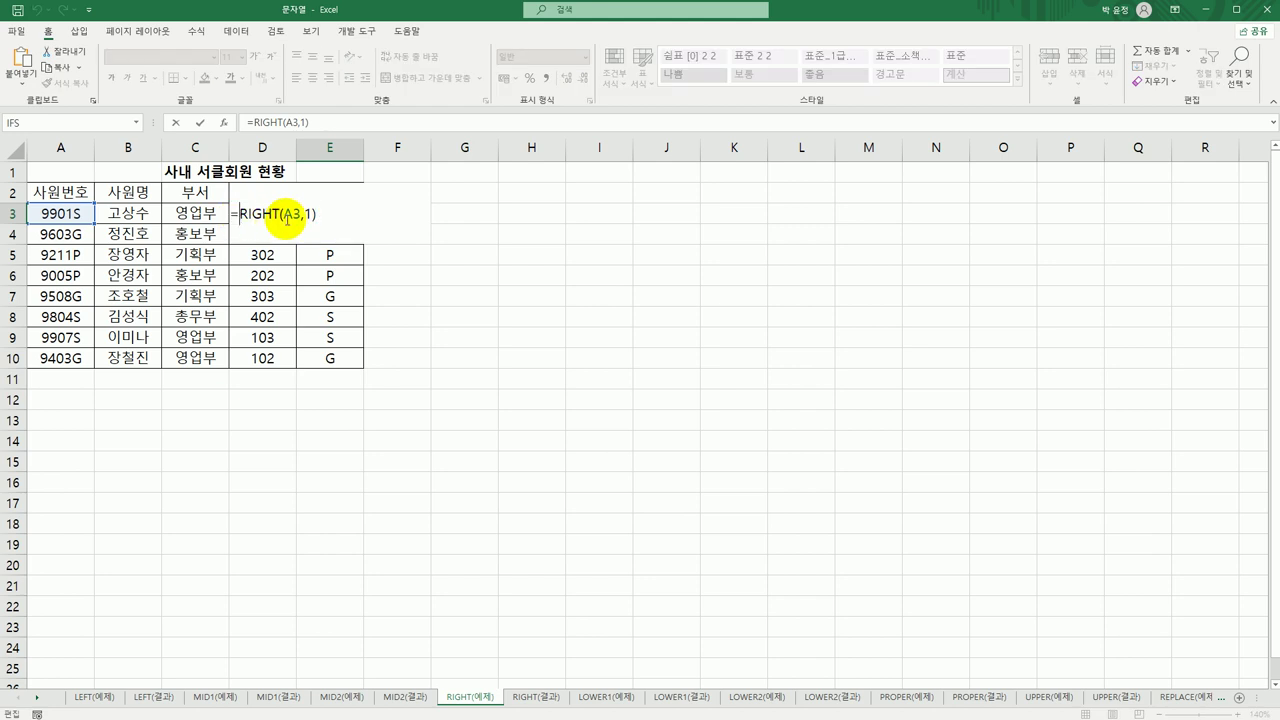
pyautogui.write('if')
pyautogui.press('Tab')
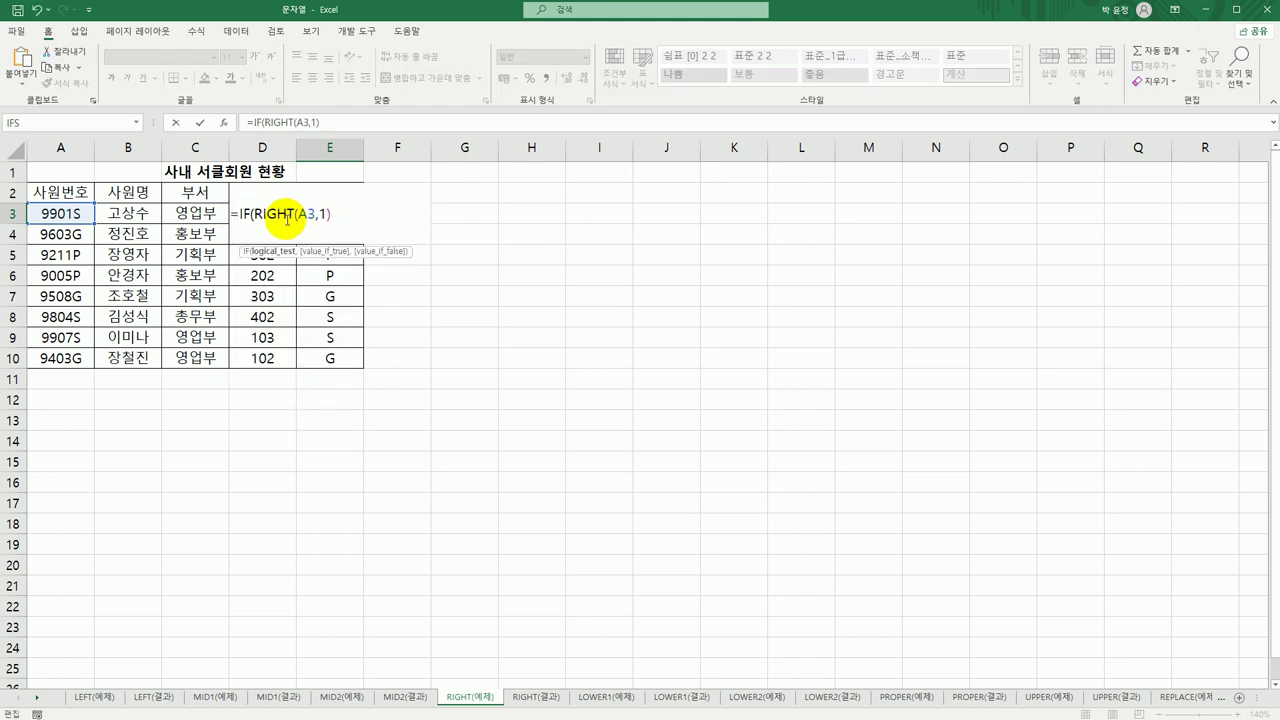
pyautogui.write('="ㅔ')
pyautogui.press('BackSpace')
pyautogui.write('P')
pyautogui.write(',')
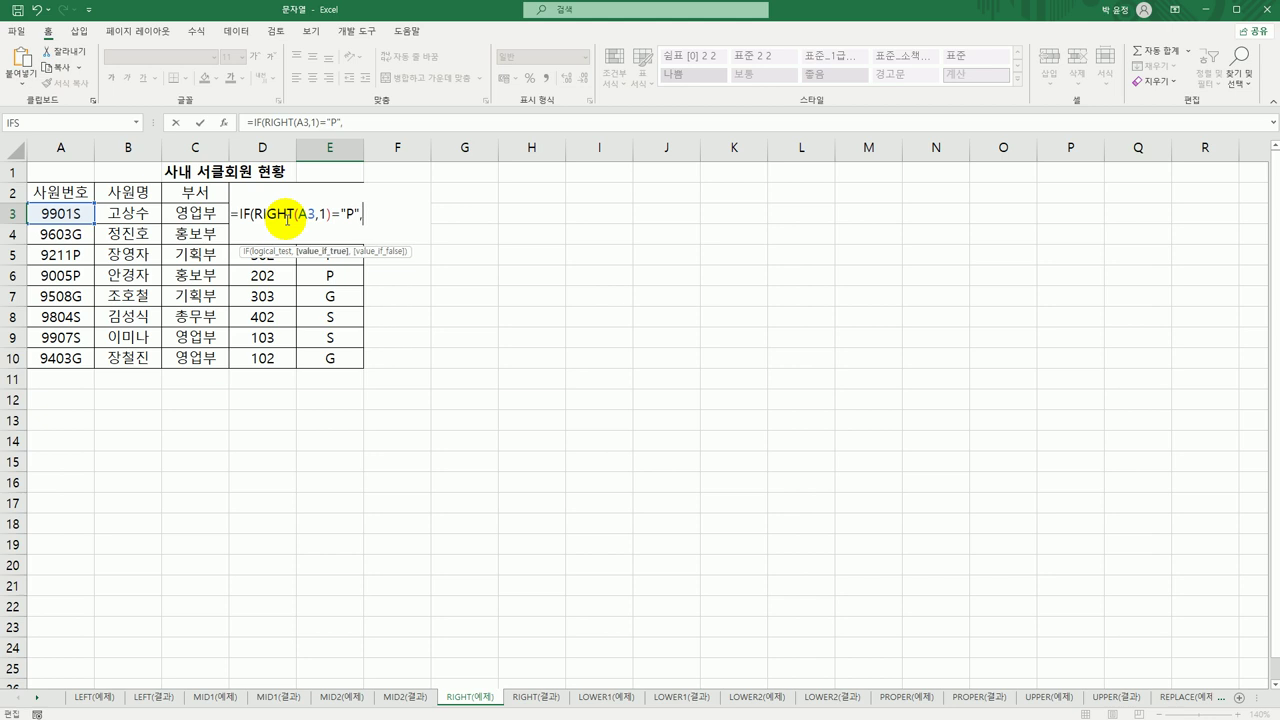
pyautogui.write('"부자')
pyautogui.write('장",')
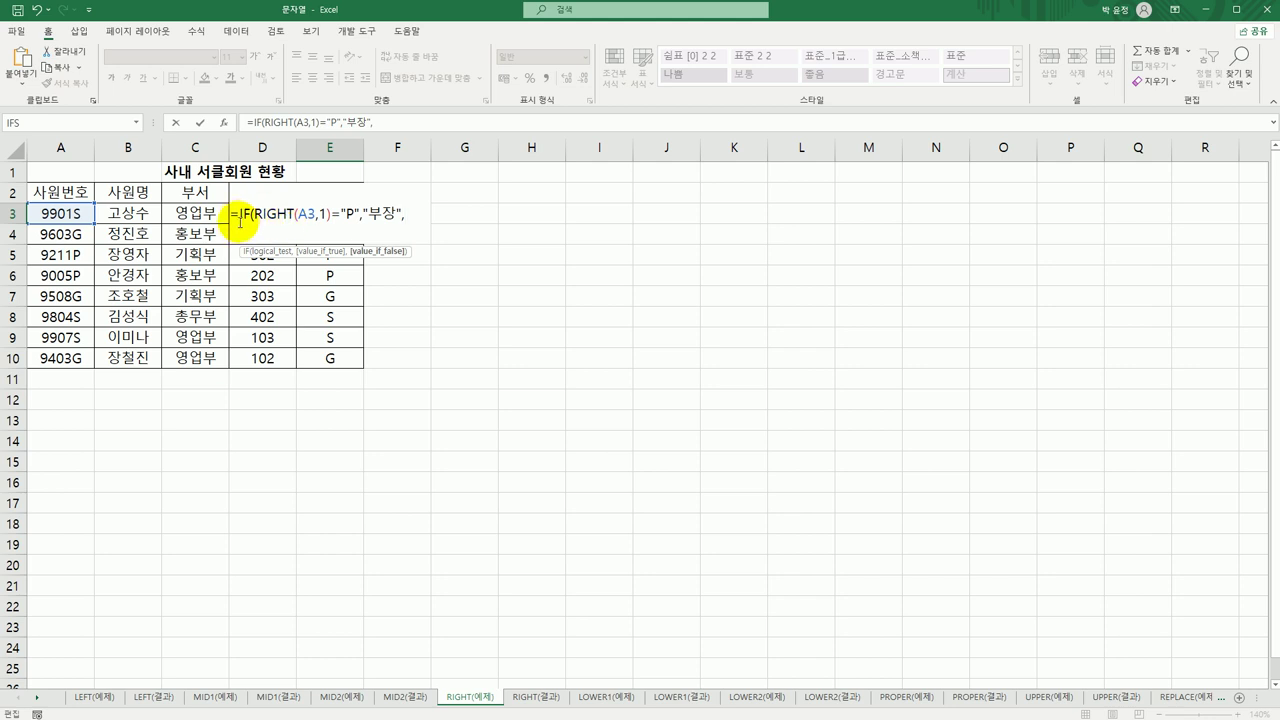
# Nest a copy of the IF as the false value in E3, returning "과장" when the RIGHT result is "G"
pyautogui.moveTo(241, 216); pyautogui.dragTo(419, 215)
pyautogui.hotkey('ctrl', 'c')
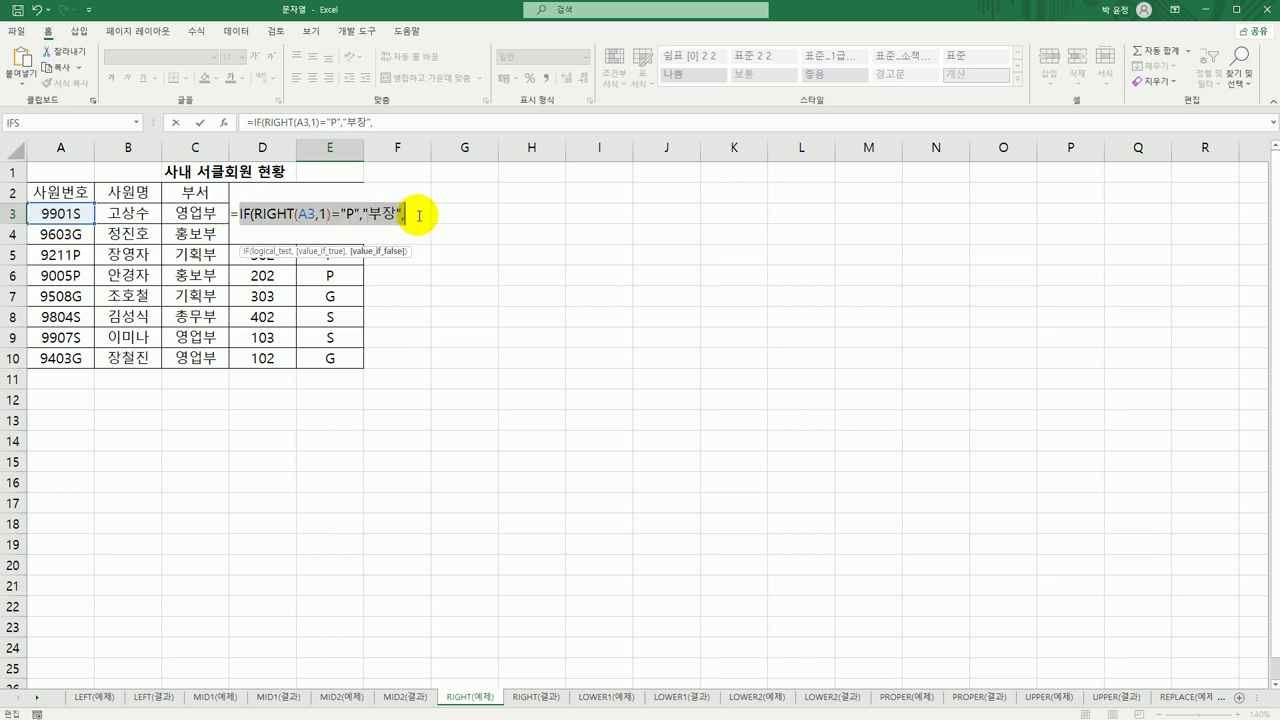
pyautogui.click(420, 216)
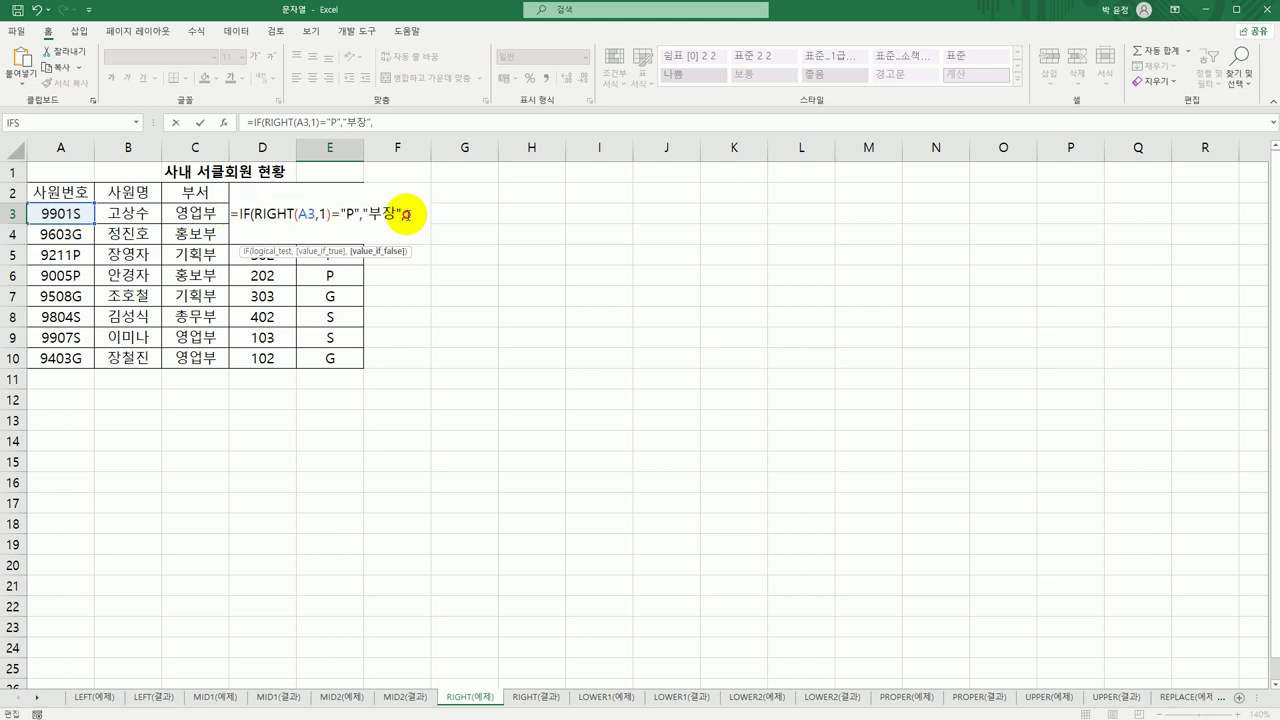
pyautogui.hotkey('ctrl', 'v')
pyautogui.doubleClick(380, 214)
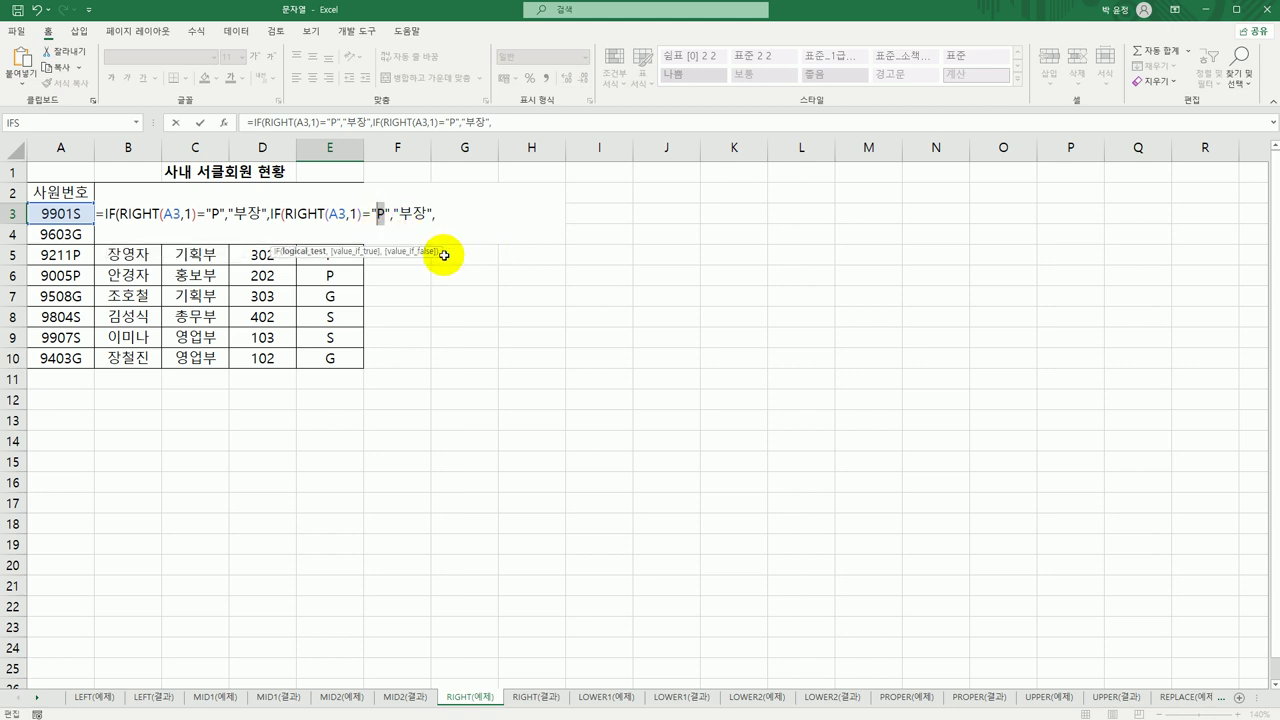
pyautogui.write('G')
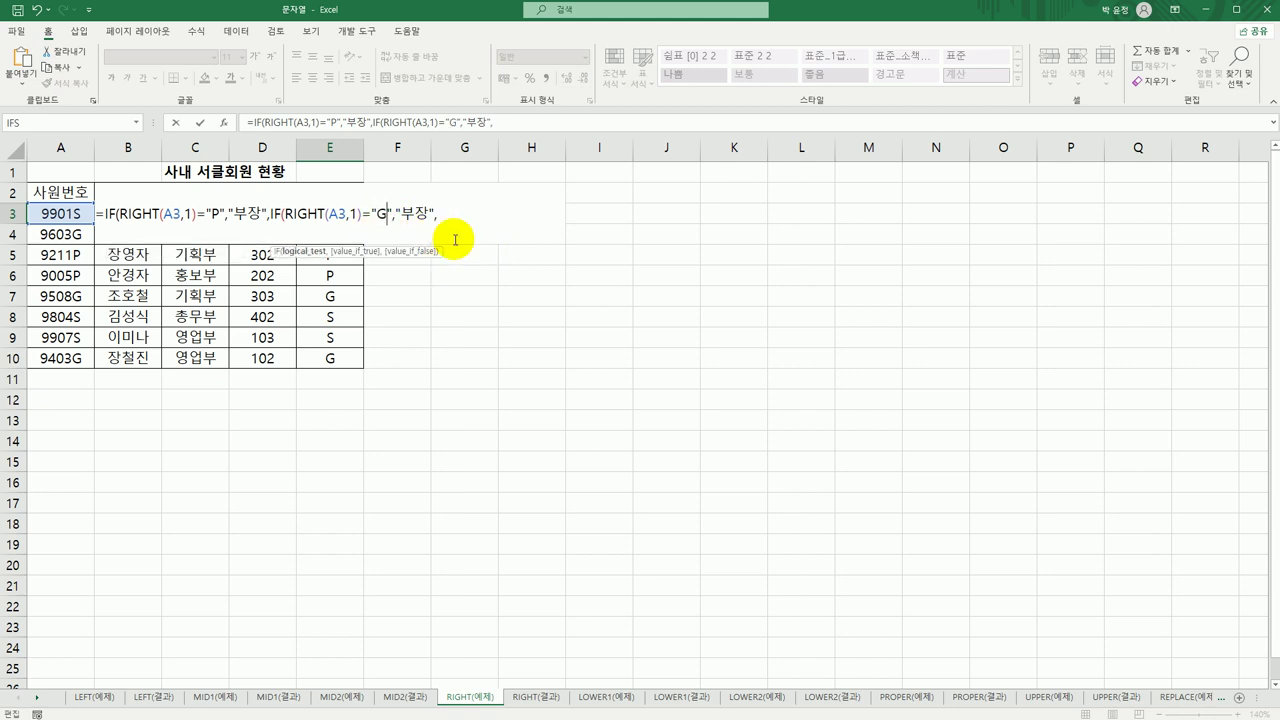
pyautogui.doubleClick(420, 216)
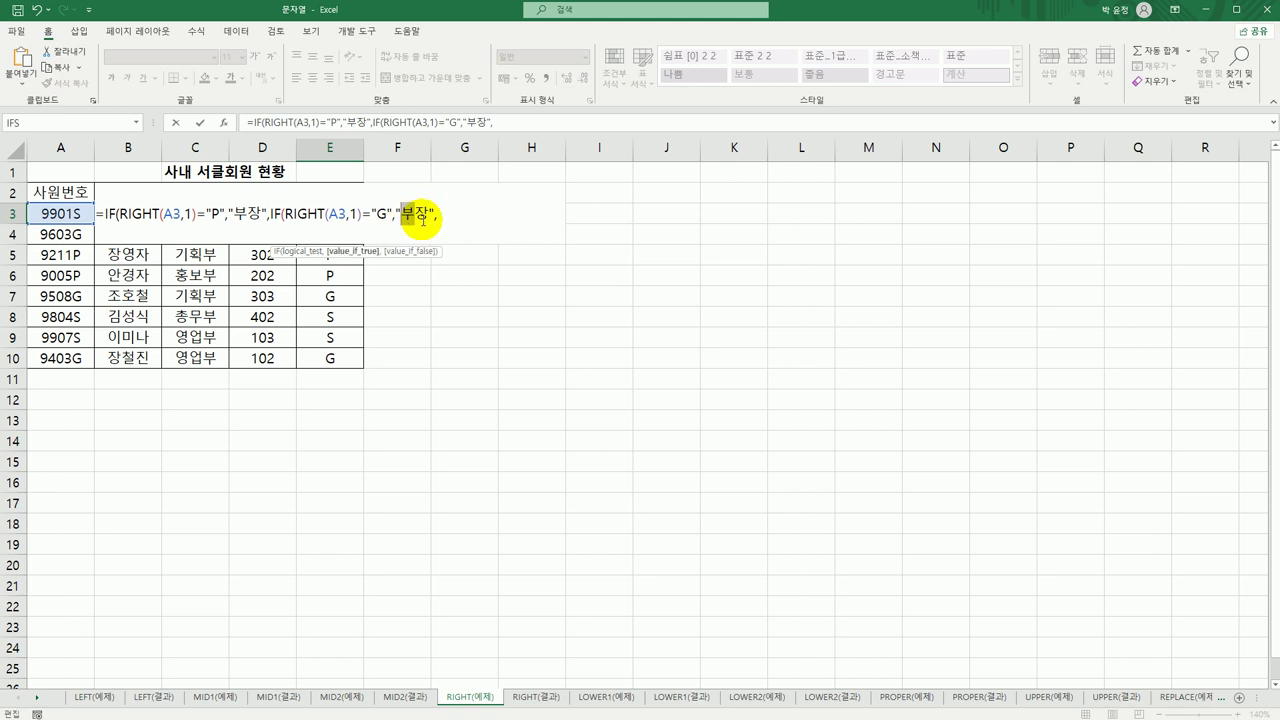
pyautogui.press('BackSpace')
pyautogui.write('과')
# Complete the nested IF in E3 with "사원" as the final false value and enter the formula
pyautogui.click(452, 216)
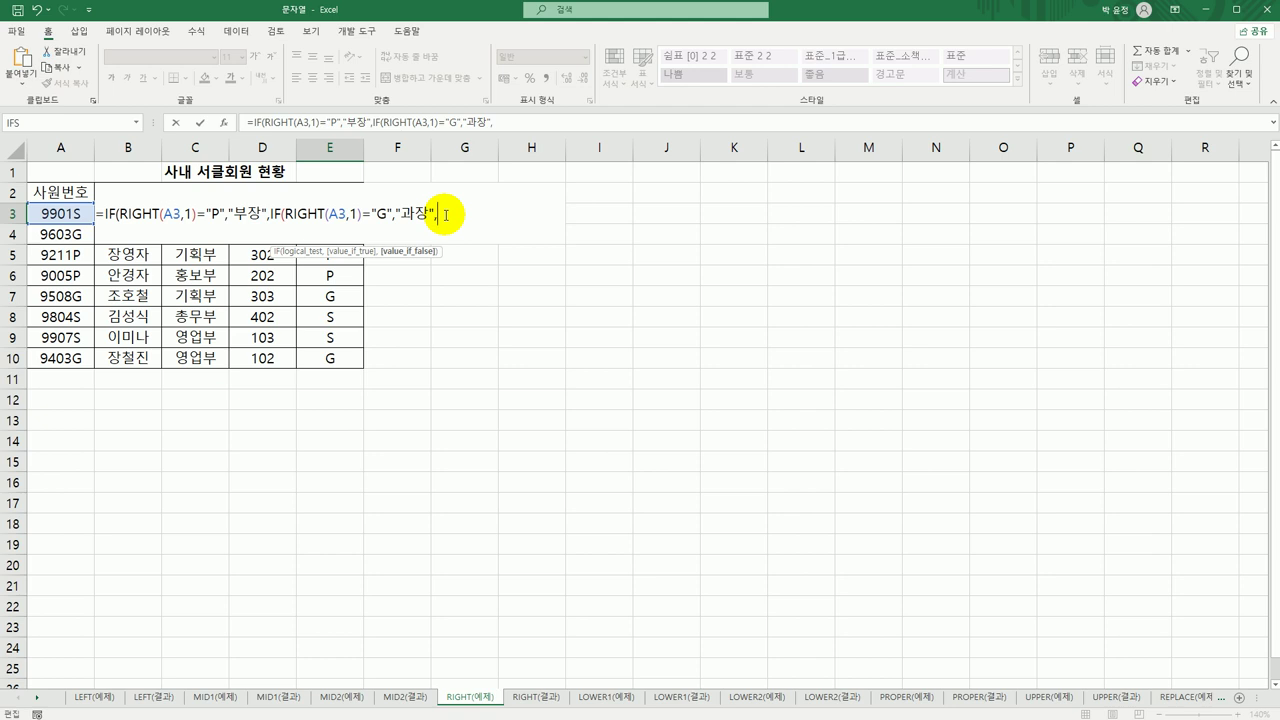
pyautogui.write('"사원"')
pyautogui.write(')')
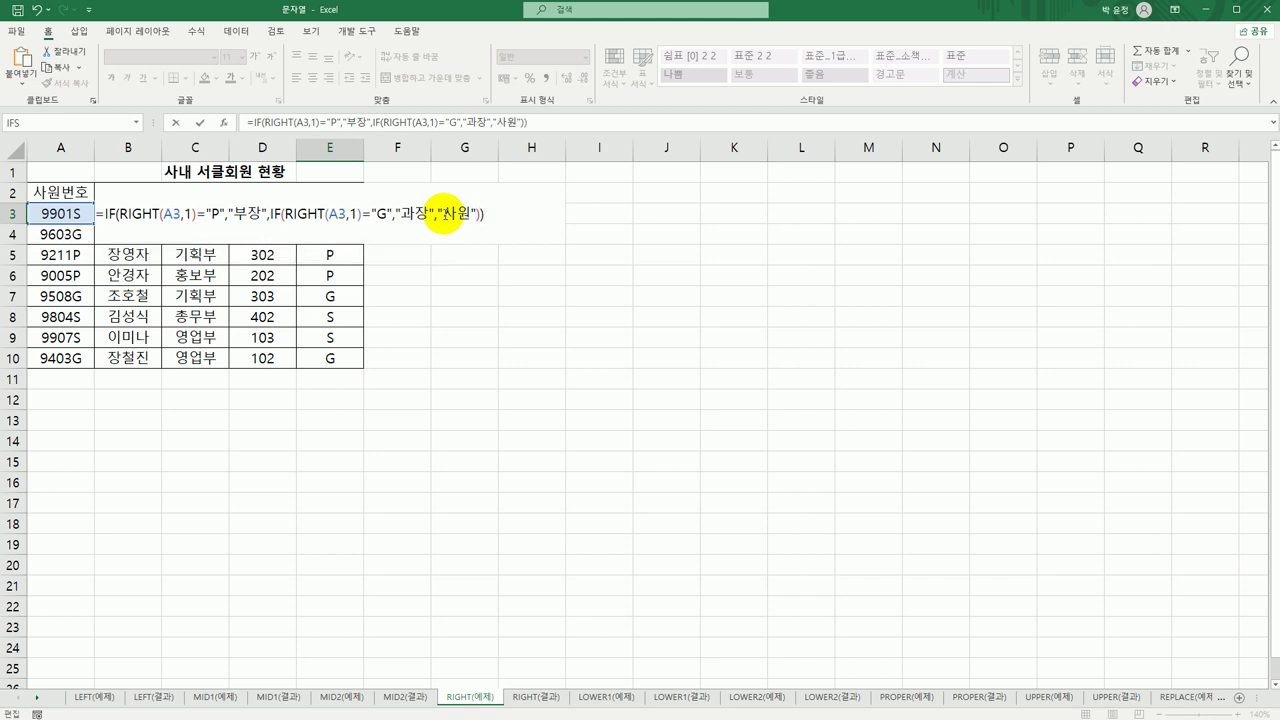
pyautogui.press('Return')
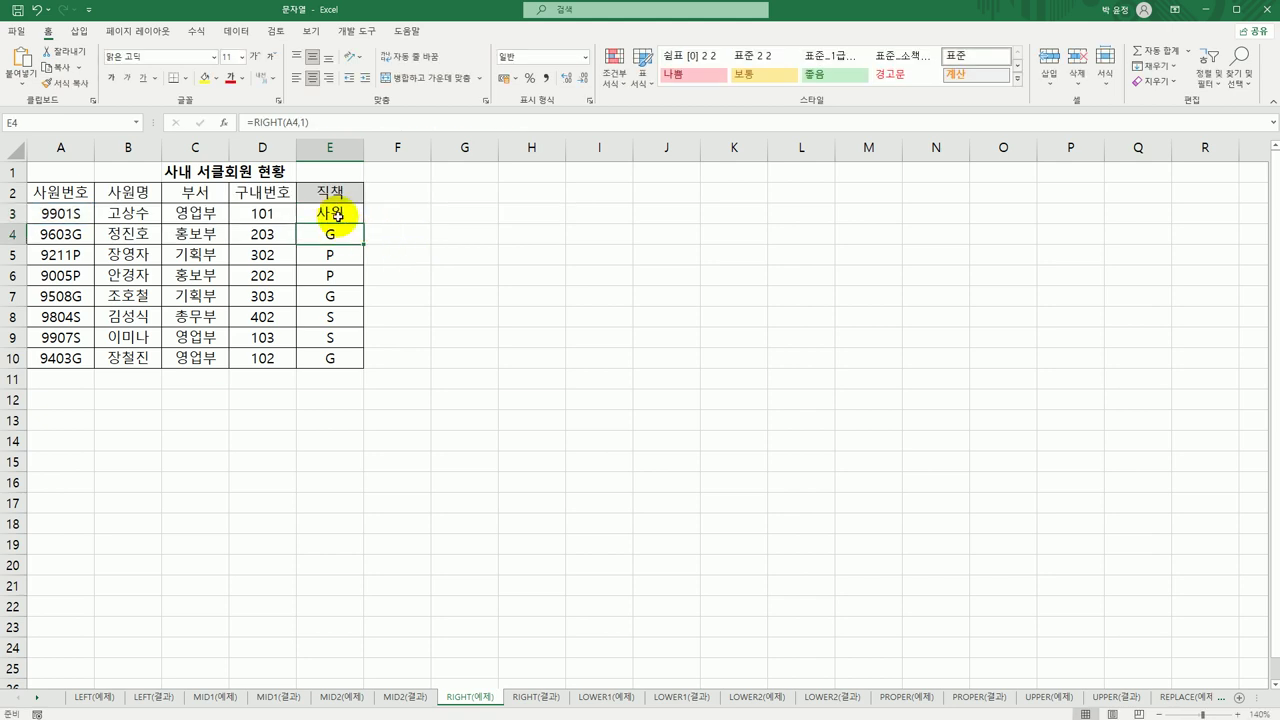
# Fill the job-title formula down to E10 and compare the column with the RIGHT(결과) sheet
pyautogui.click(340, 214)
pyautogui.moveTo(366, 220); pyautogui.dragTo(365, 362)
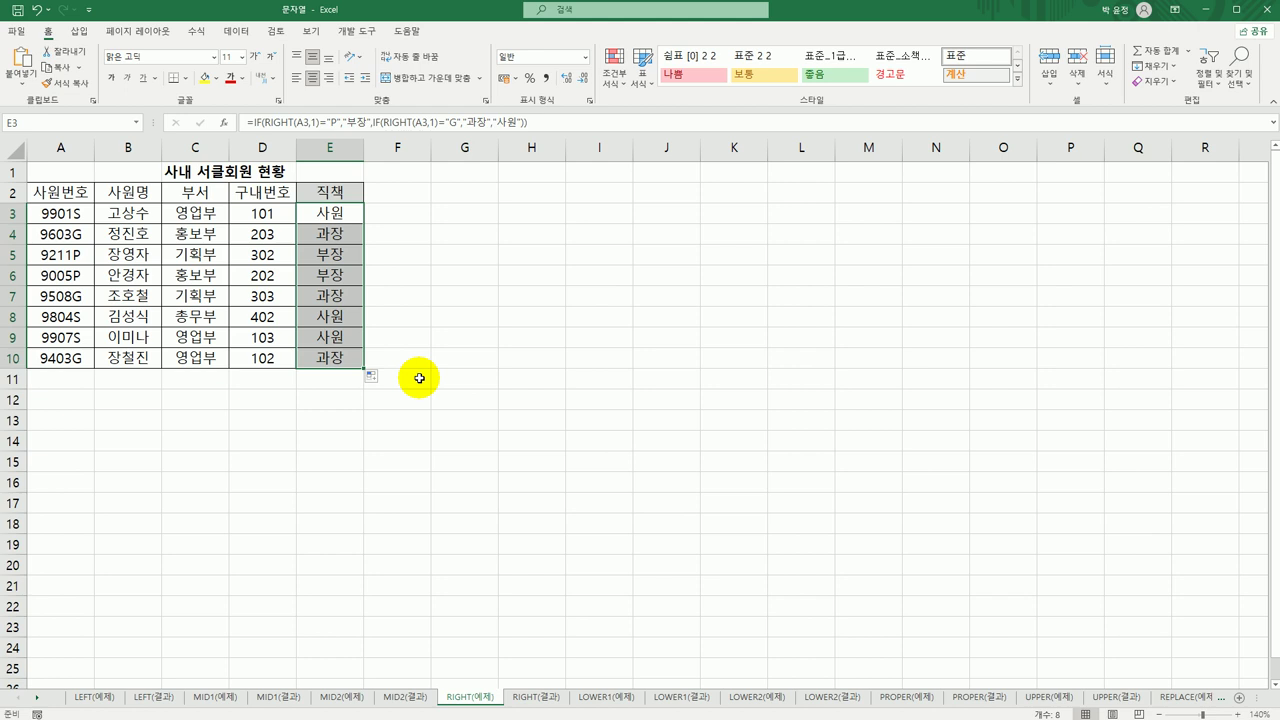
pyautogui.click(531, 700)
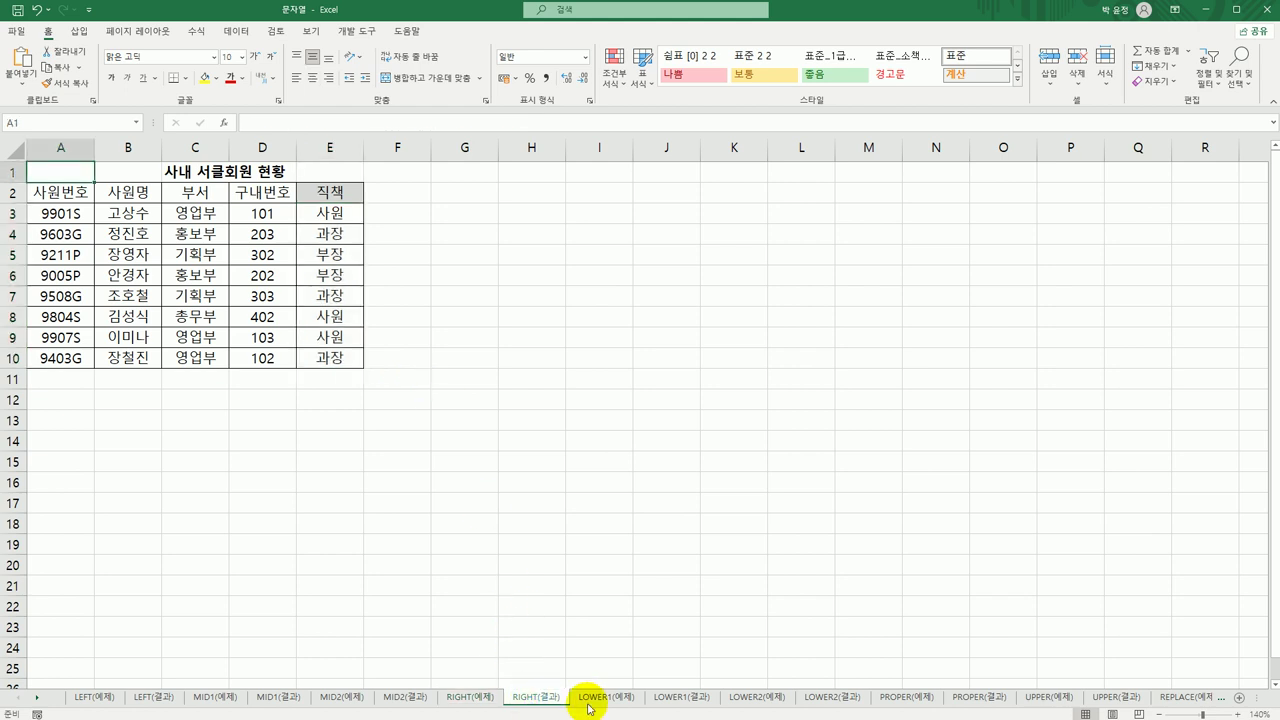
# On the LOWER1(예제) sheet, enter =LOWER(B3) in C3 to convert the text to lowercase
pyautogui.click(605, 700)
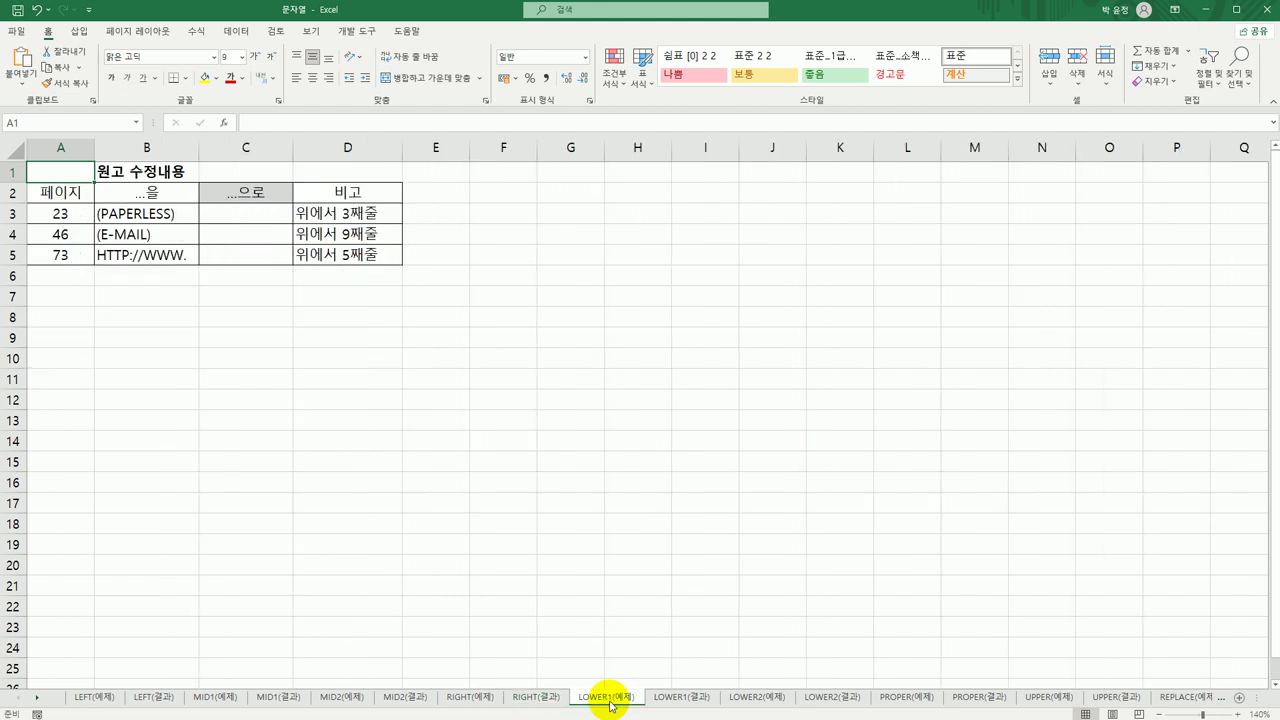
pyautogui.click(266, 214)
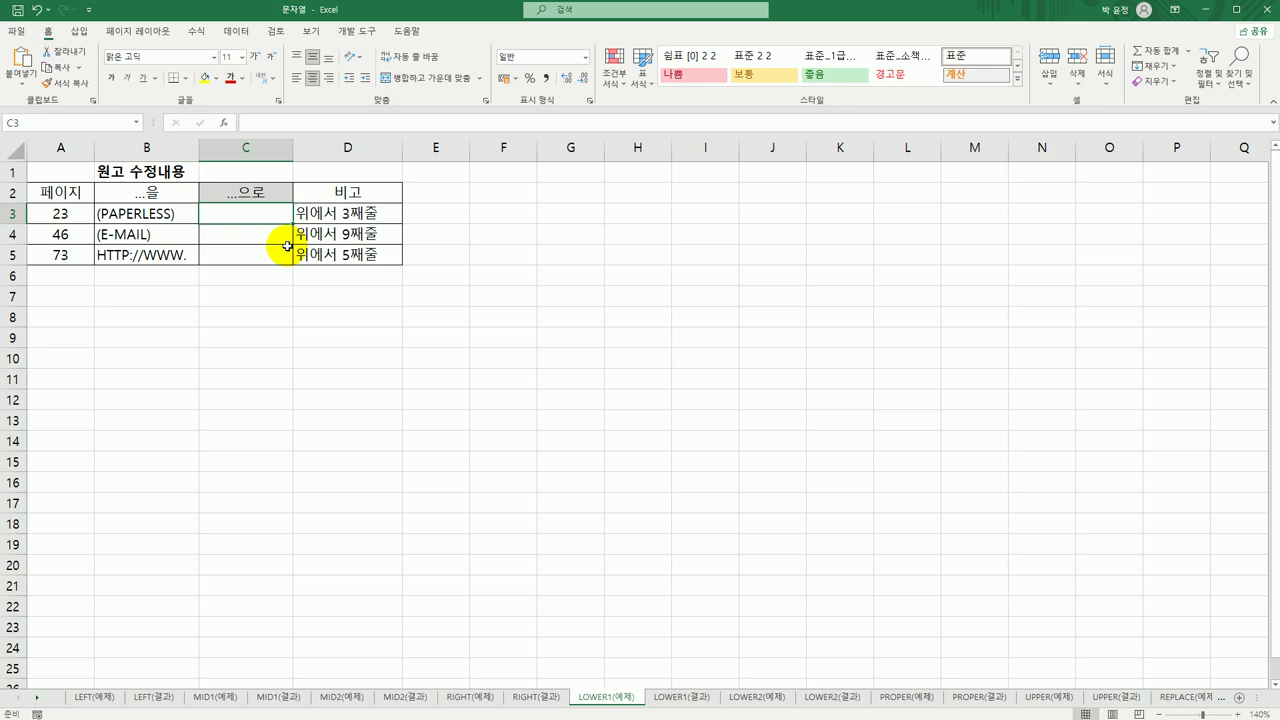
pyautogui.write('=')
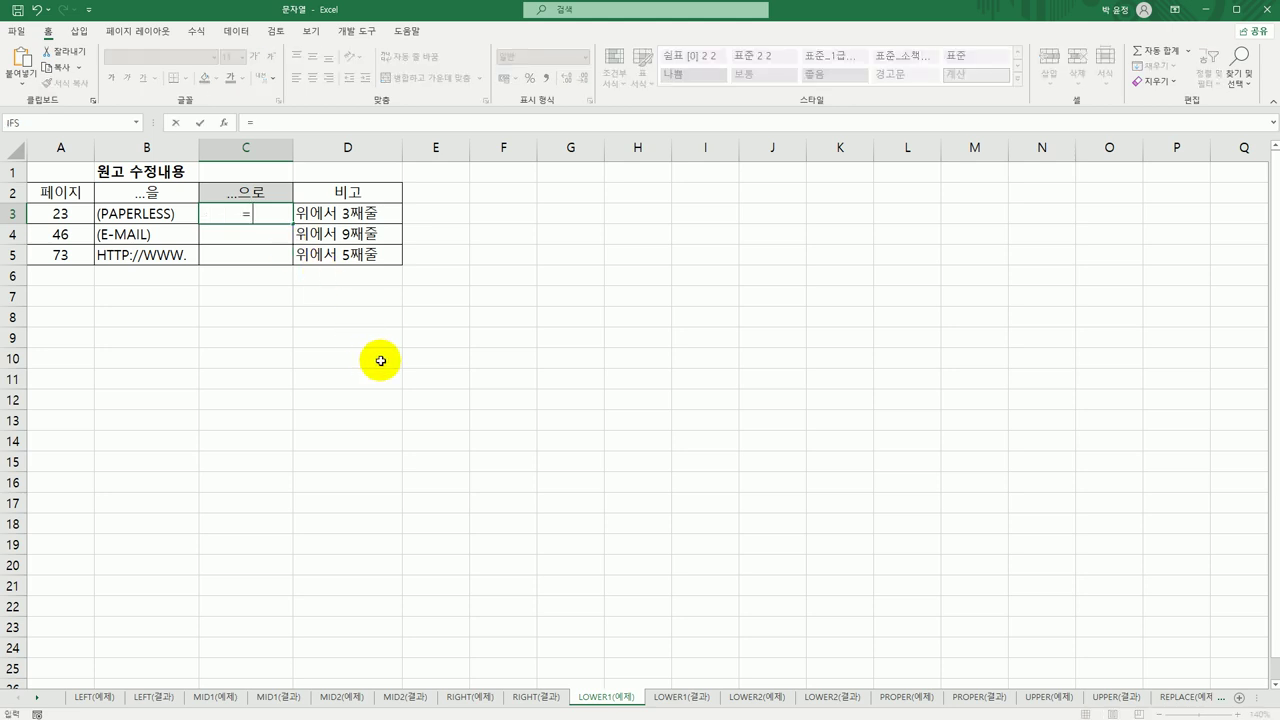
pyautogui.write('low')
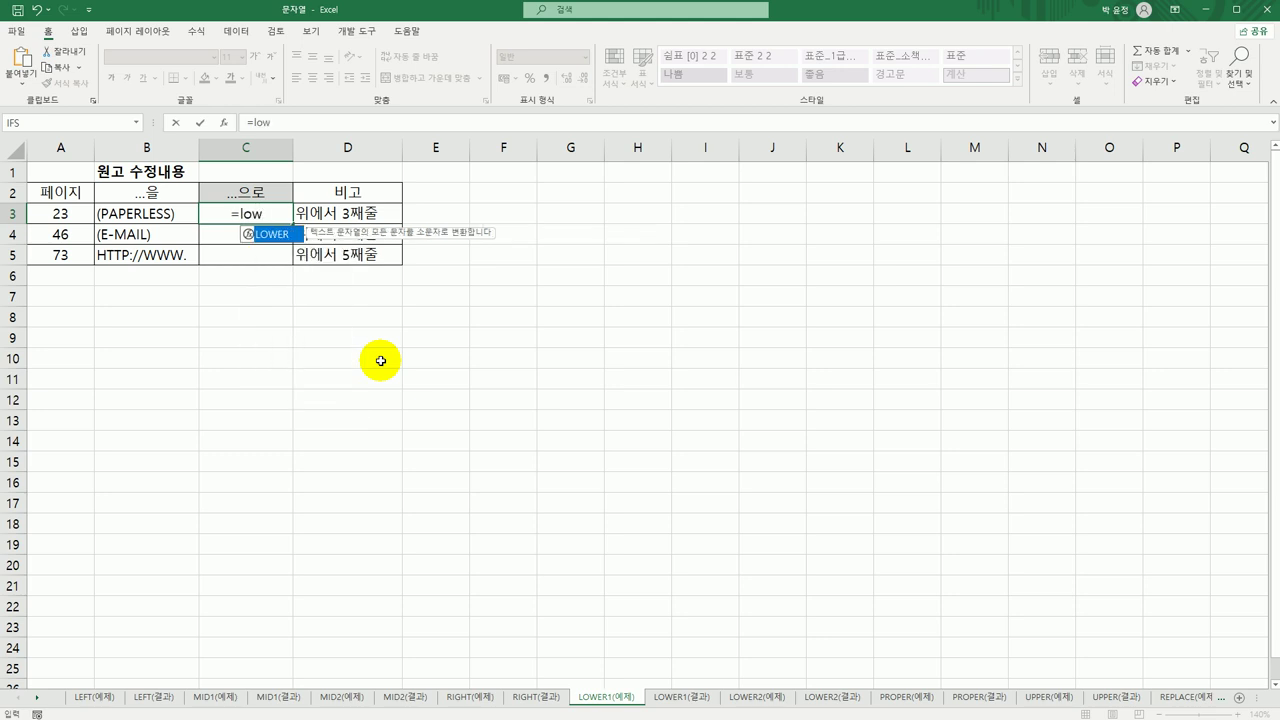
pyautogui.press('Tab')
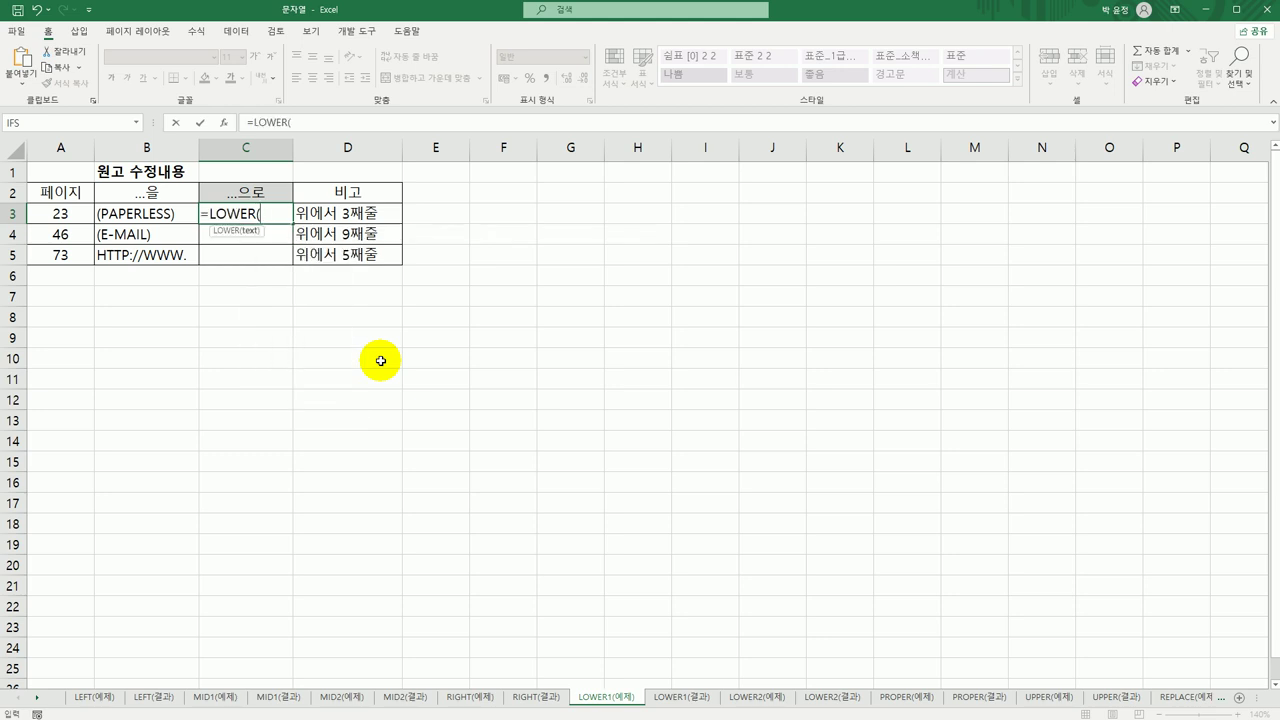
pyautogui.click(171, 209)
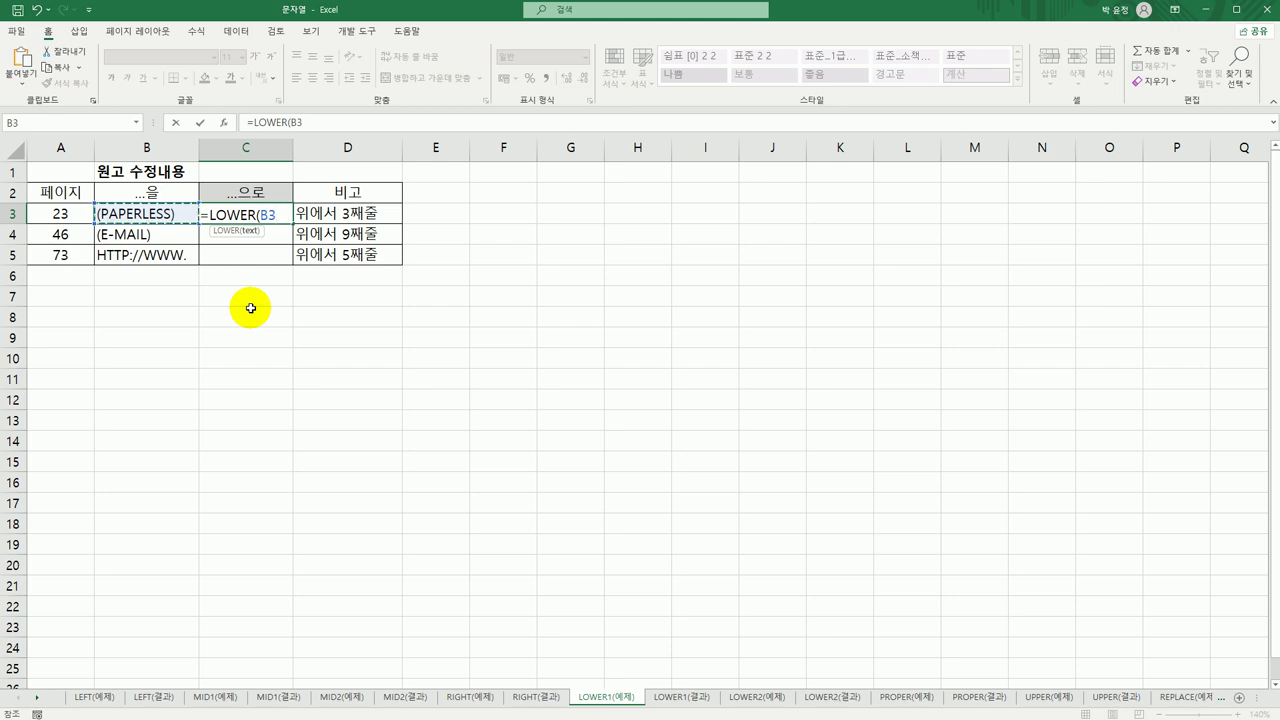
pyautogui.write(')')
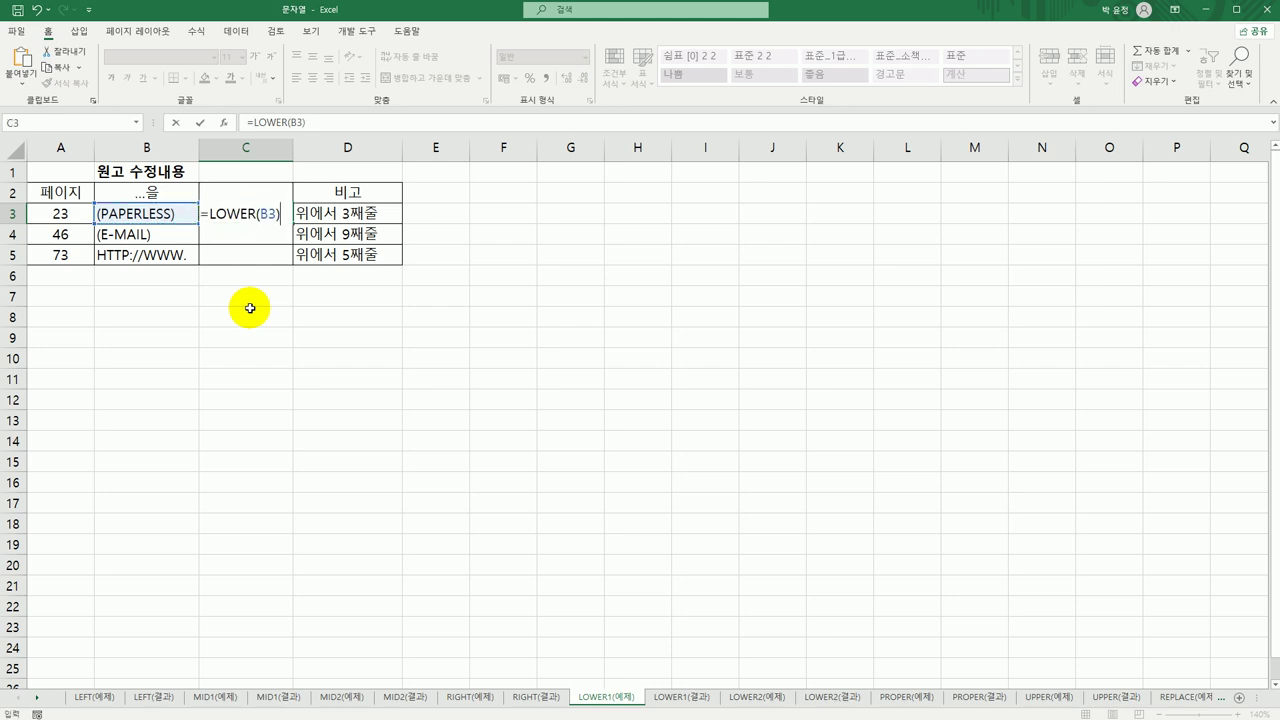
pyautogui.press('Return')
# Fill the LOWER formula from C3 down to C5 and compare the column with the LOWER1(결과) sheet
pyautogui.click(251, 212)
pyautogui.moveTo(293, 222); pyautogui.dragTo(287, 258)
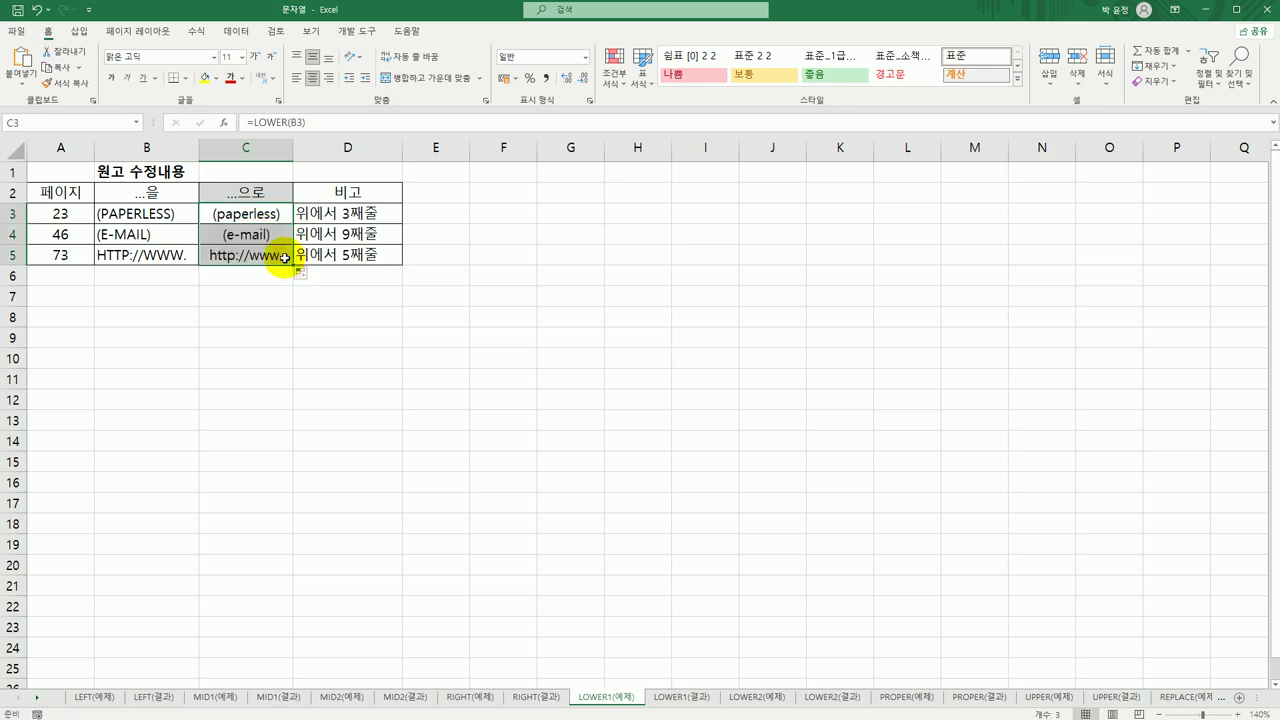
pyautogui.click(285, 258)
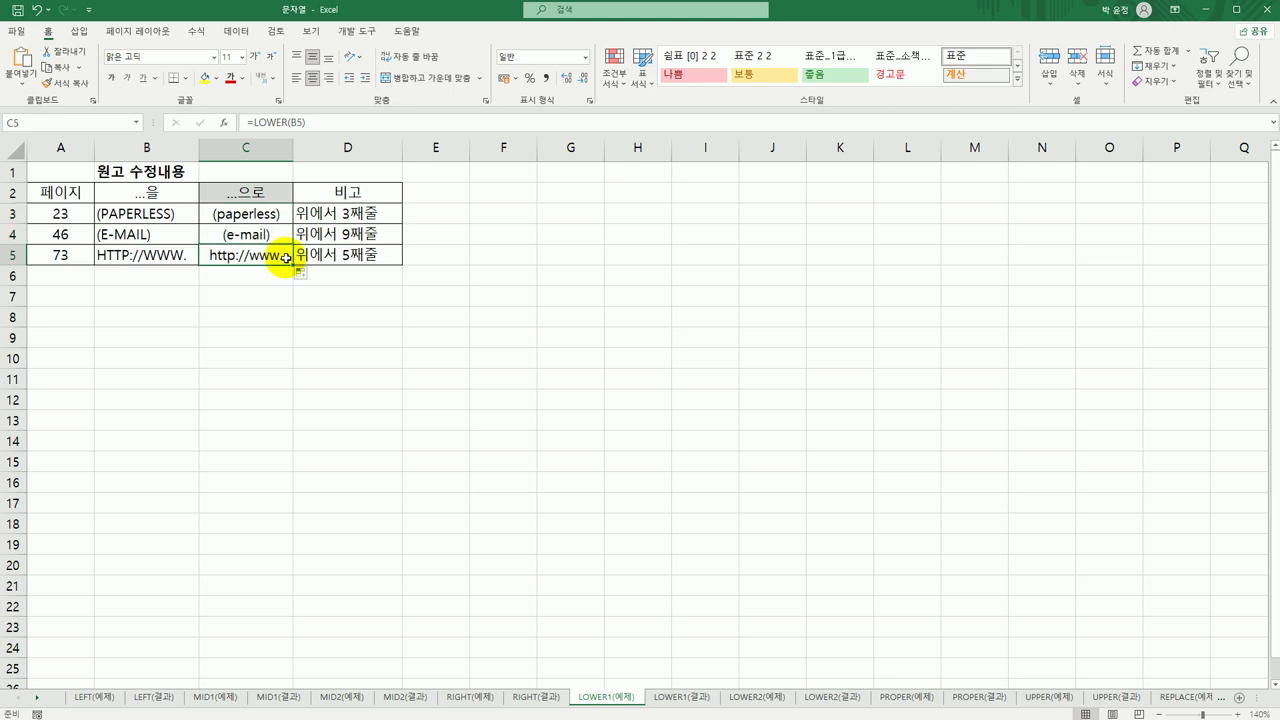
pyautogui.click(678, 698)
# On the LOWER2(예제) sheet, enter =LOWER(A3) in B3 under the LOWER heading
pyautogui.click(769, 700)
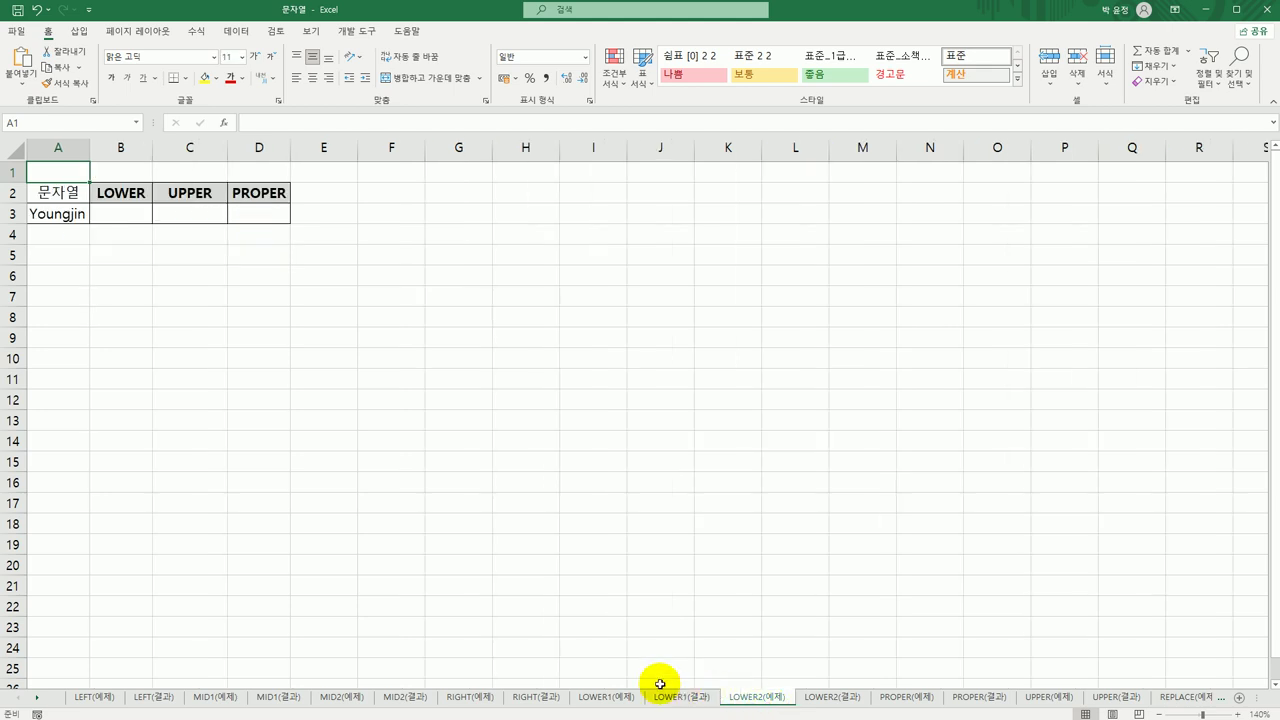
pyautogui.click(128, 213)
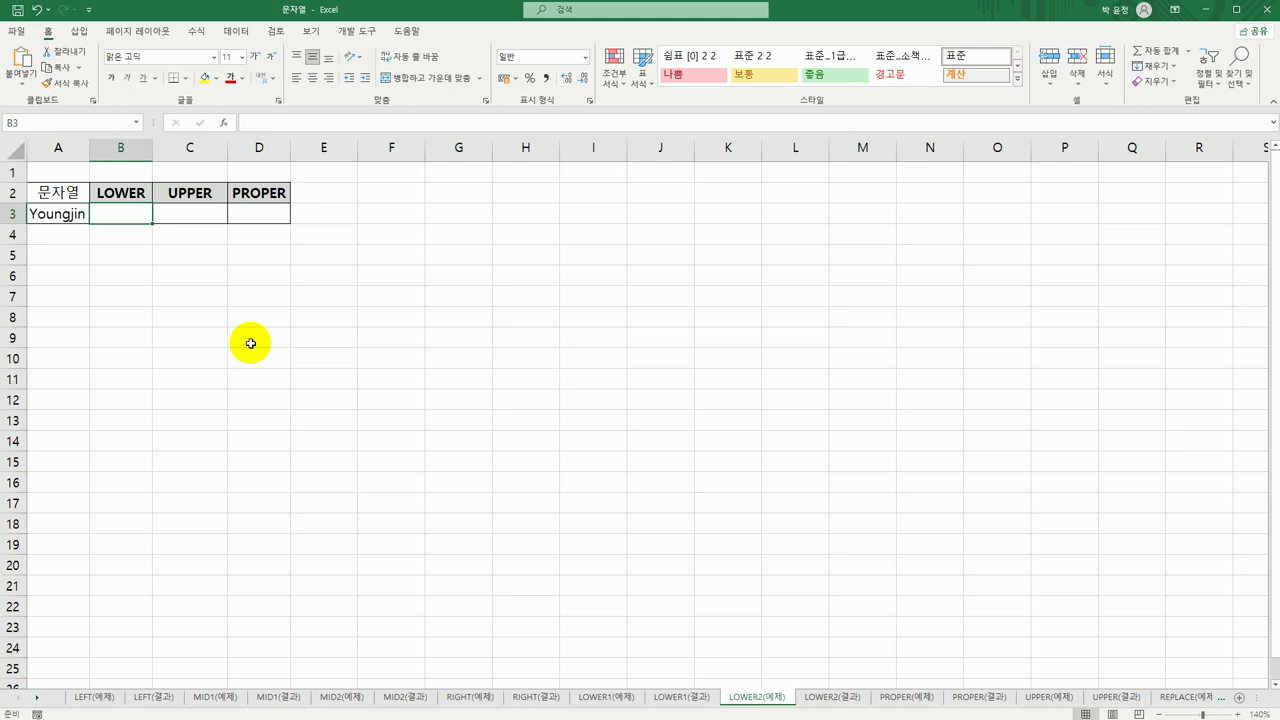
pyautogui.click(191, 212)
pyautogui.click(269, 212)
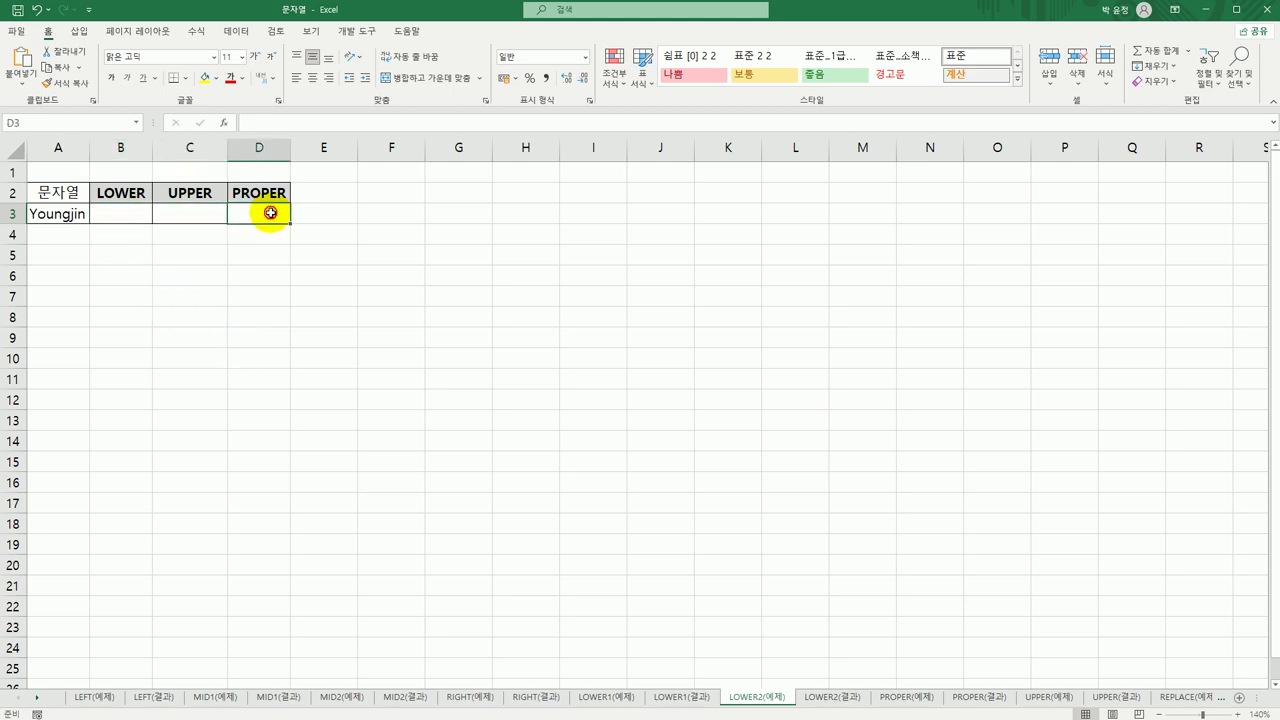
pyautogui.click(140, 214)
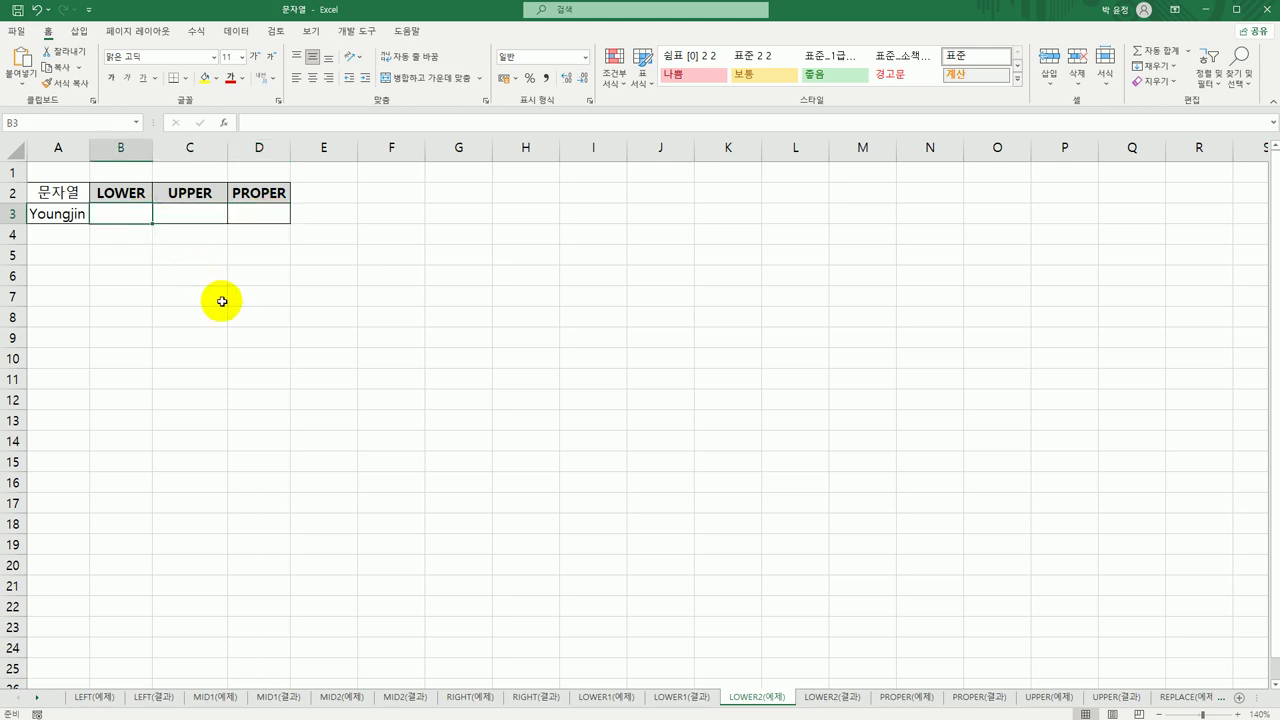
pyautogui.write('=')
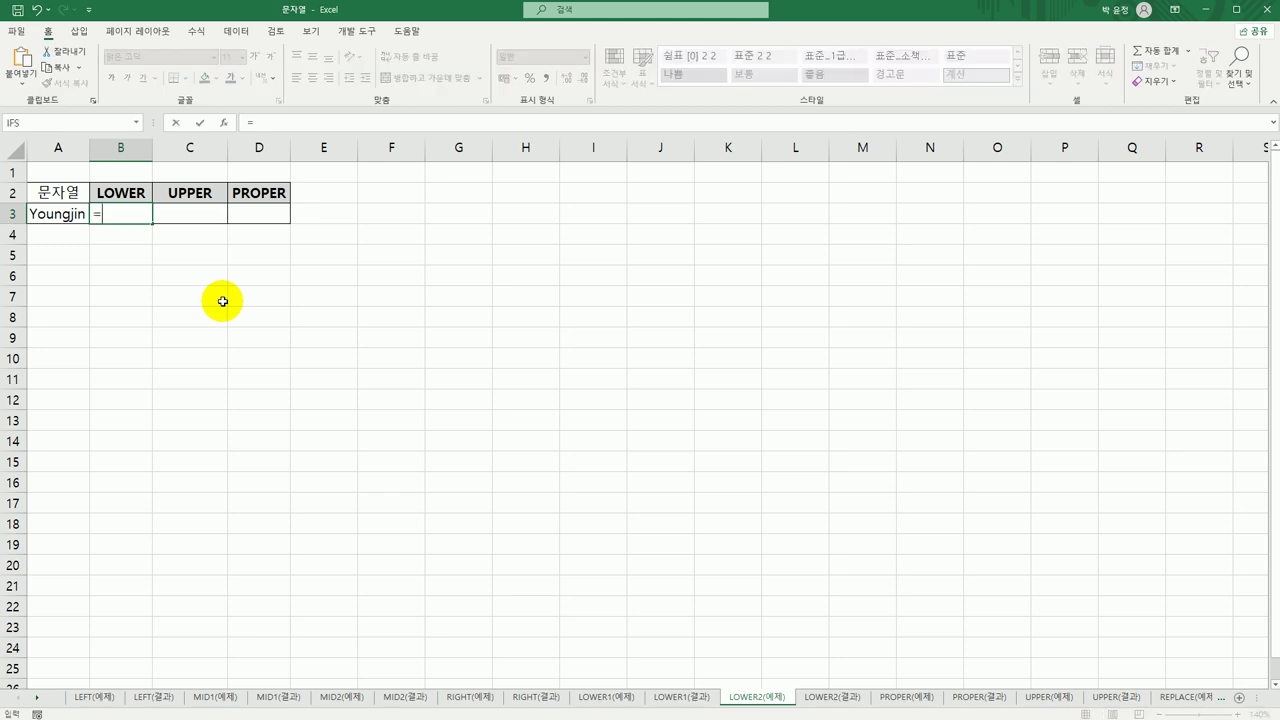
pyautogui.write('low')
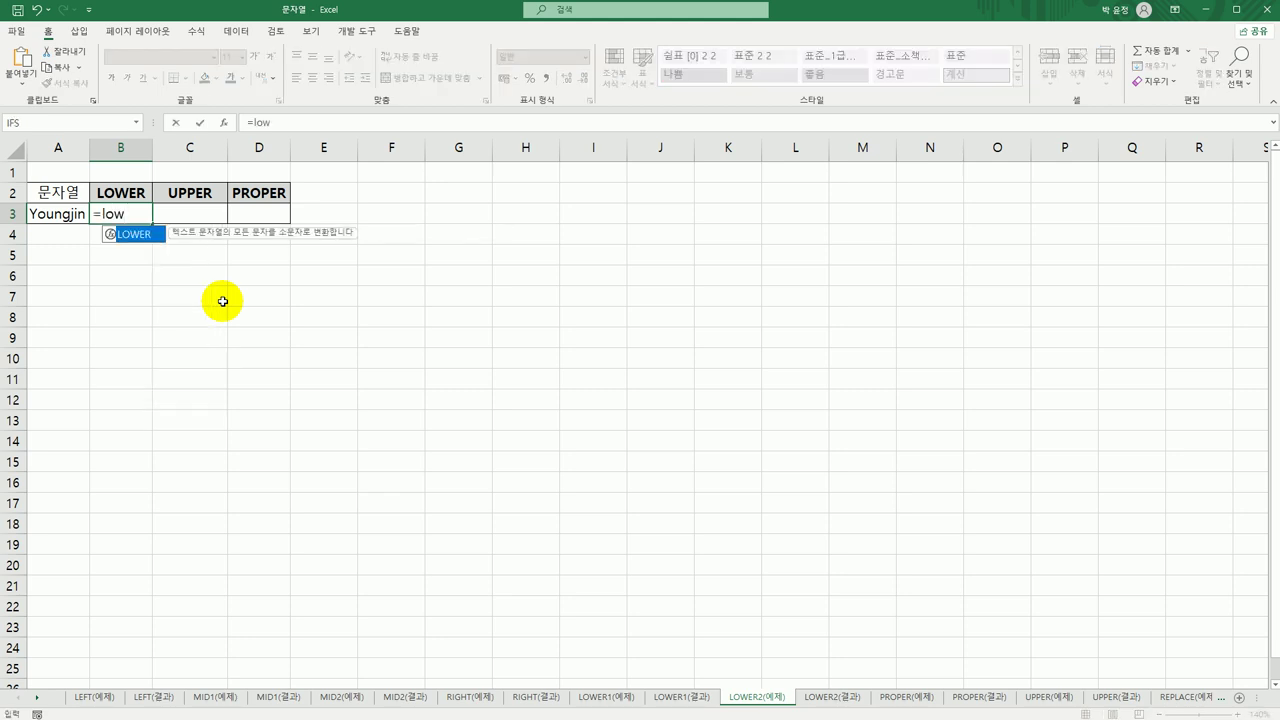
pyautogui.press('Tab')
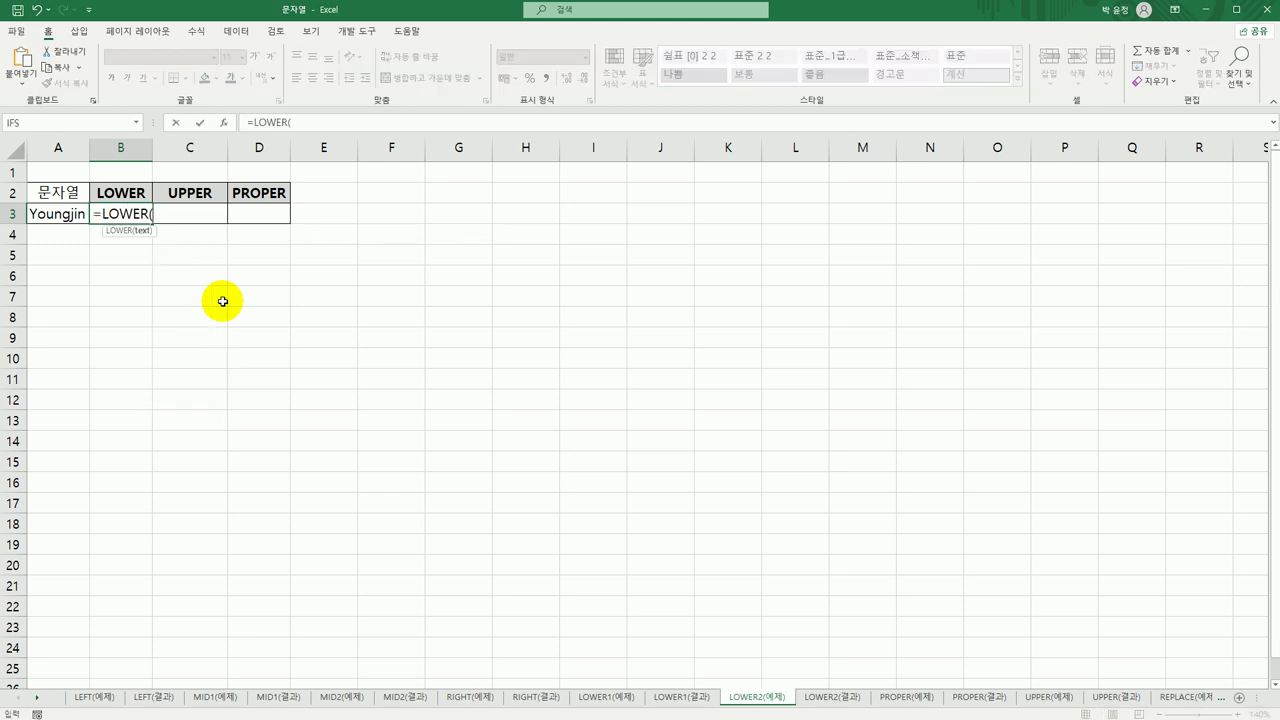
pyautogui.click(79, 215)
pyautogui.write(')')
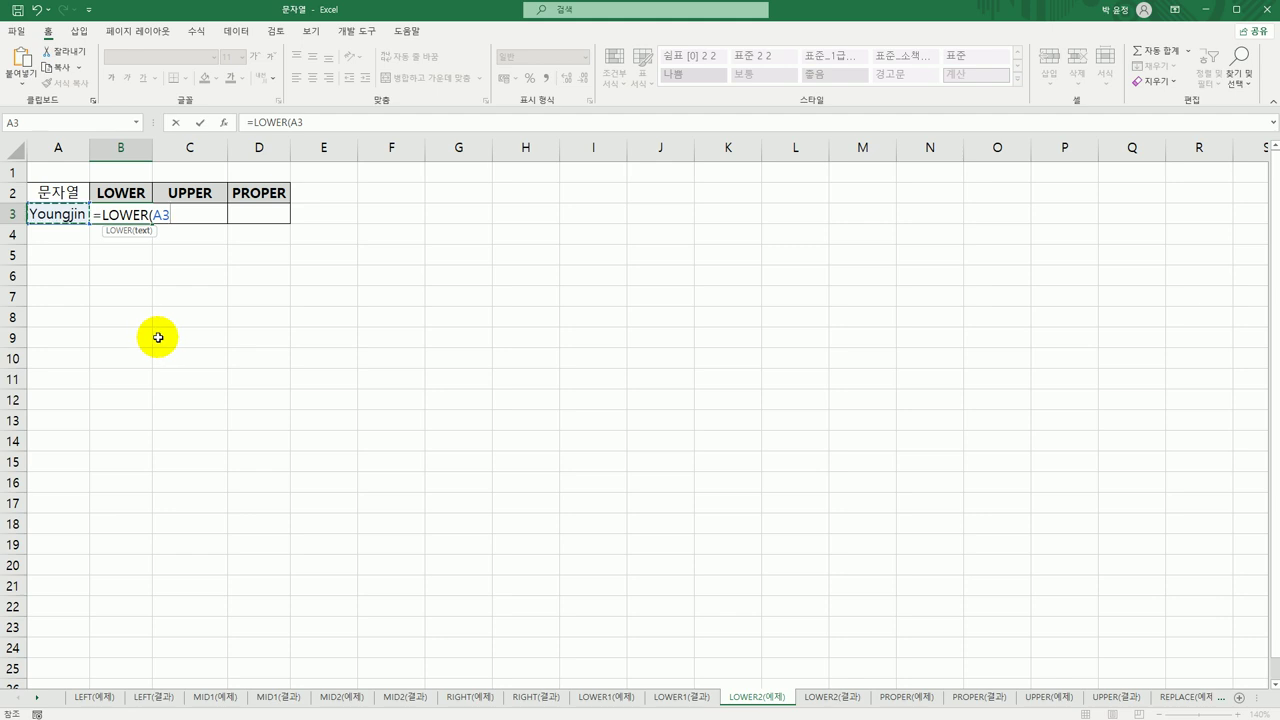
pyautogui.press('Return')
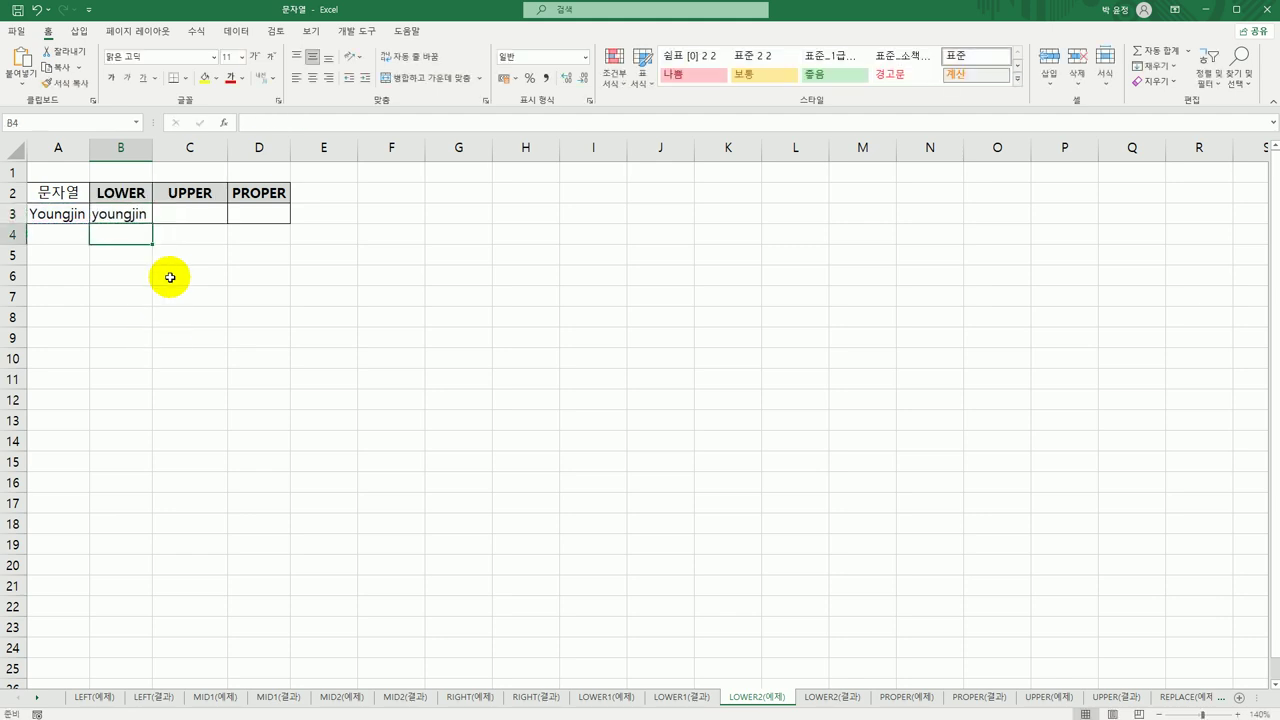
# Enter =UPPER(A3) in C3 to convert the string to uppercase
pyautogui.click(183, 221)
pyautogui.write('=')
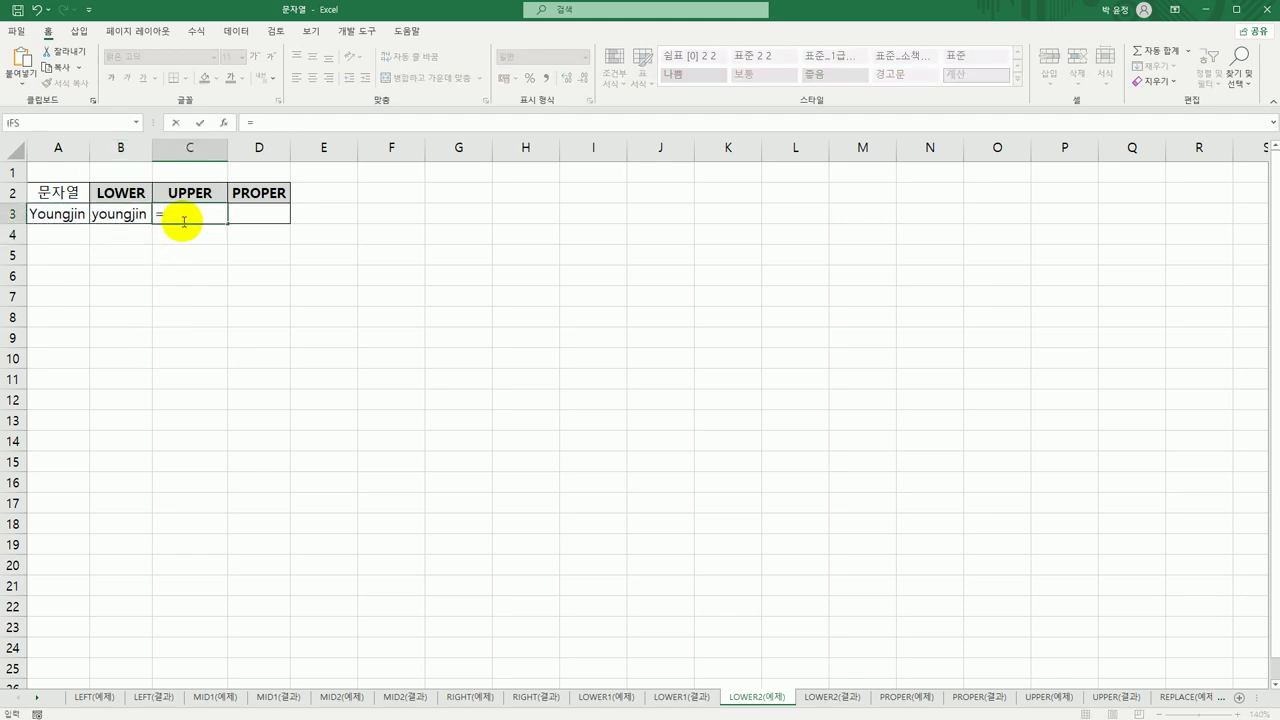
pyautogui.write('upp')
pyautogui.press('Tab')
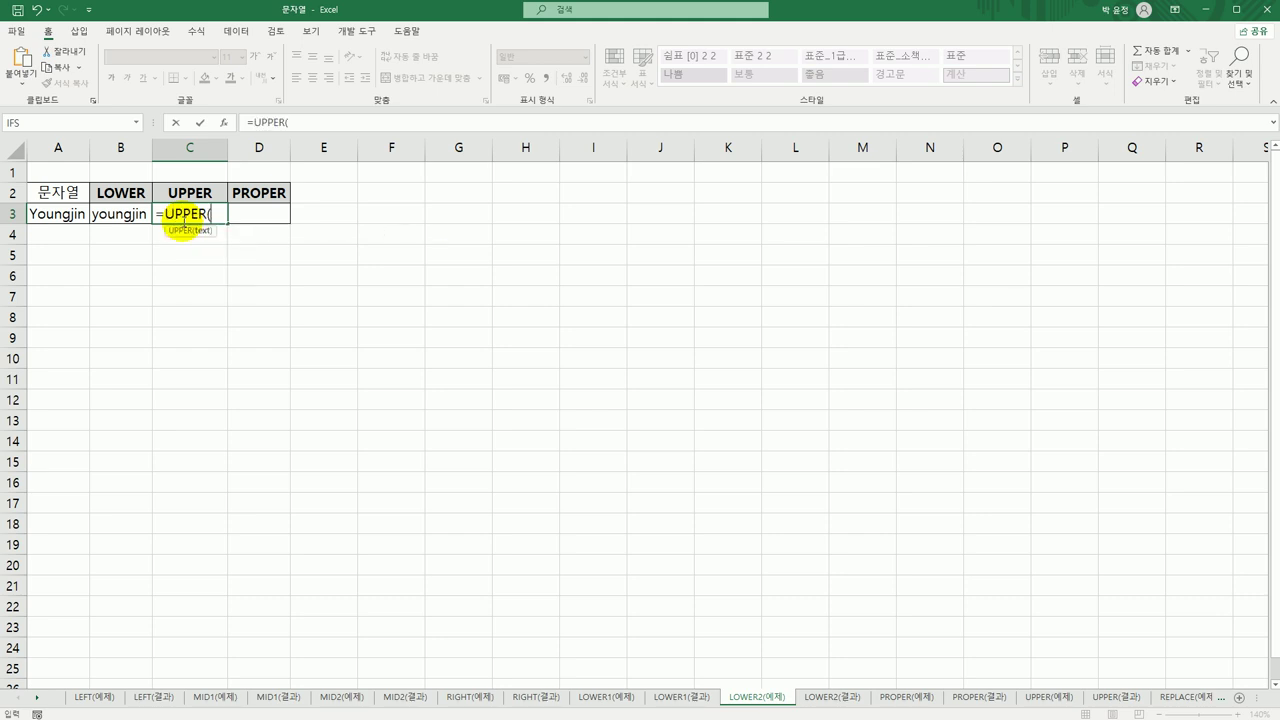
pyautogui.click(65, 215)
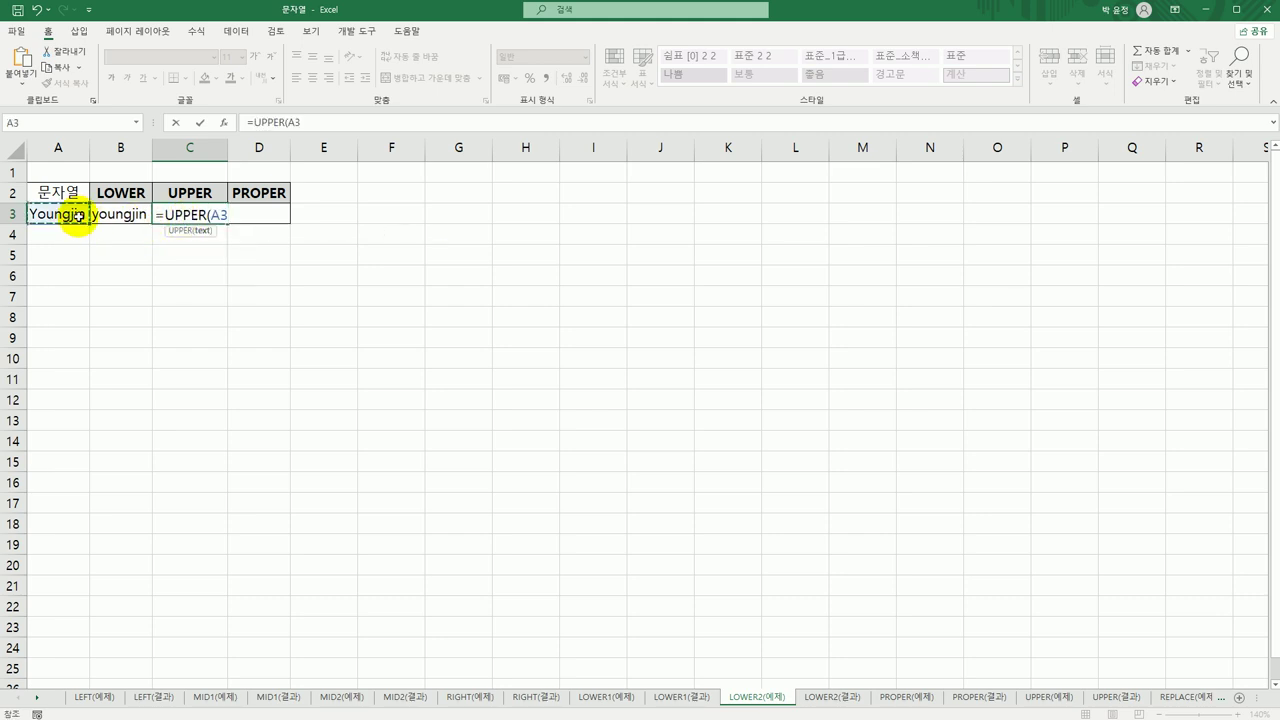
pyautogui.write(')')
pyautogui.press('Return')
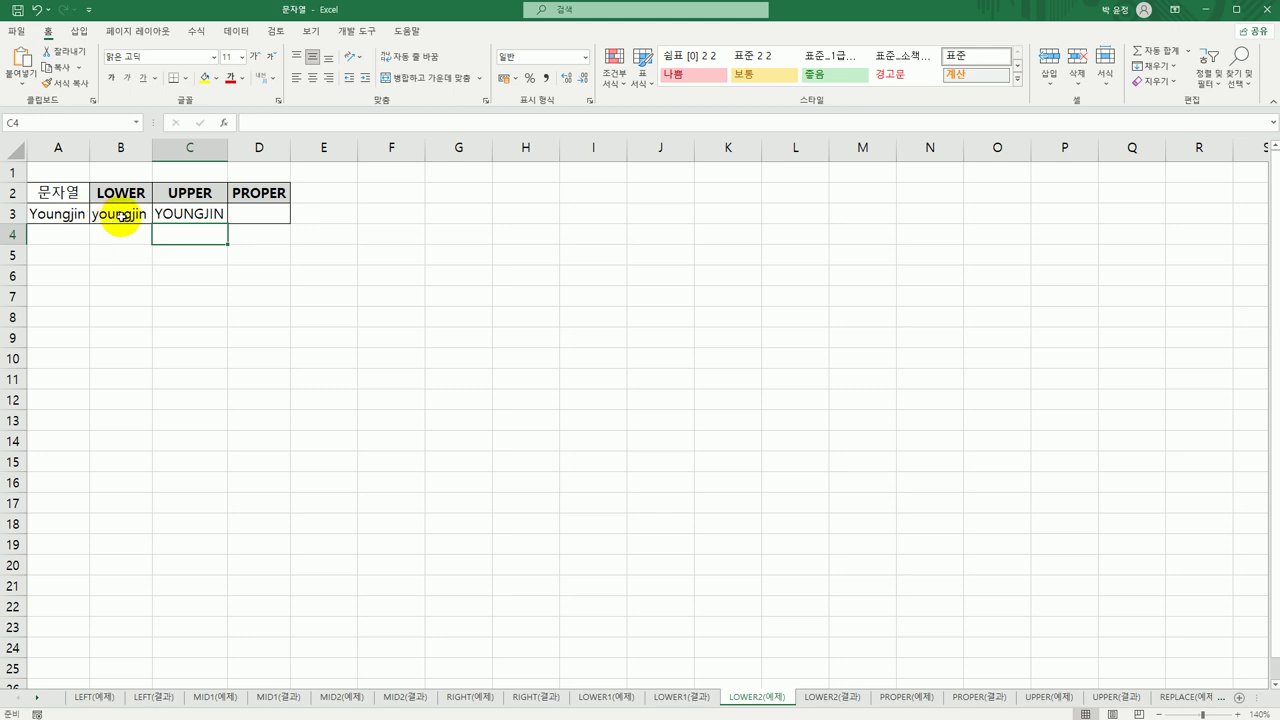
# Enter =PROPER(A3) in D3 to capitalize only the first letter of the string
pyautogui.click(250, 215)
pyautogui.write('=')
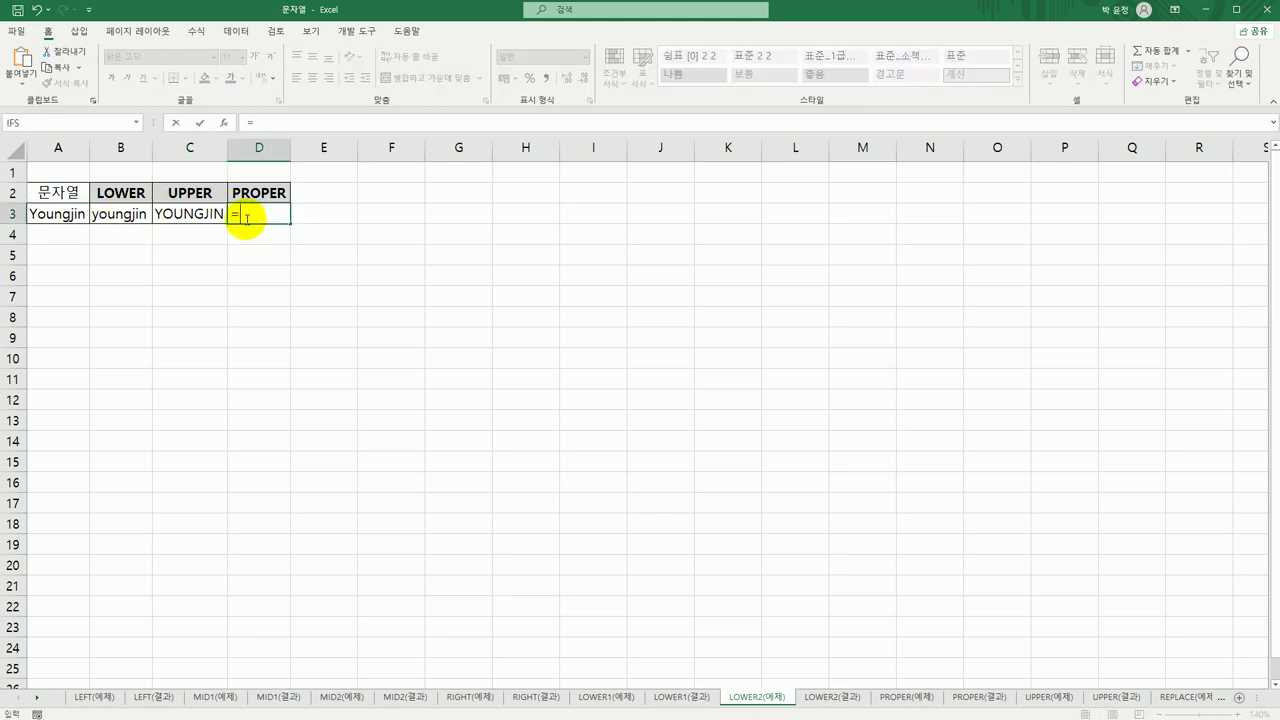
pyautogui.write('pro')
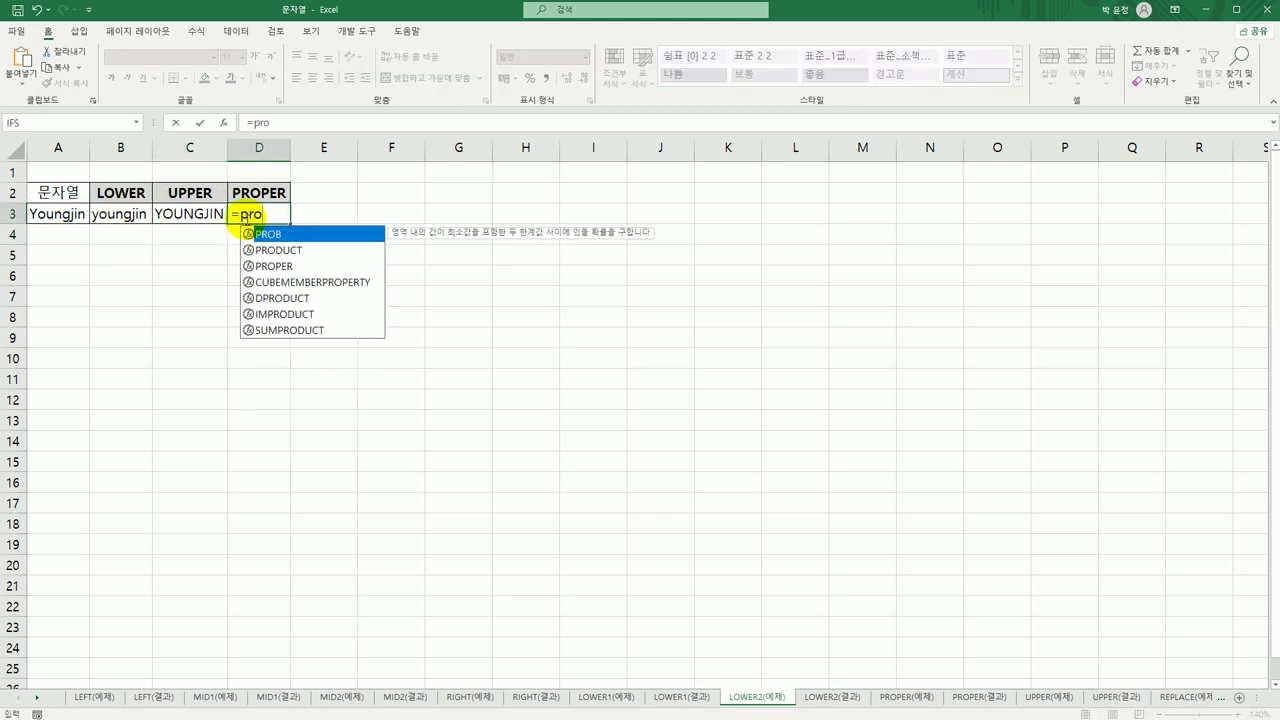
pyautogui.doubleClick(265, 266)
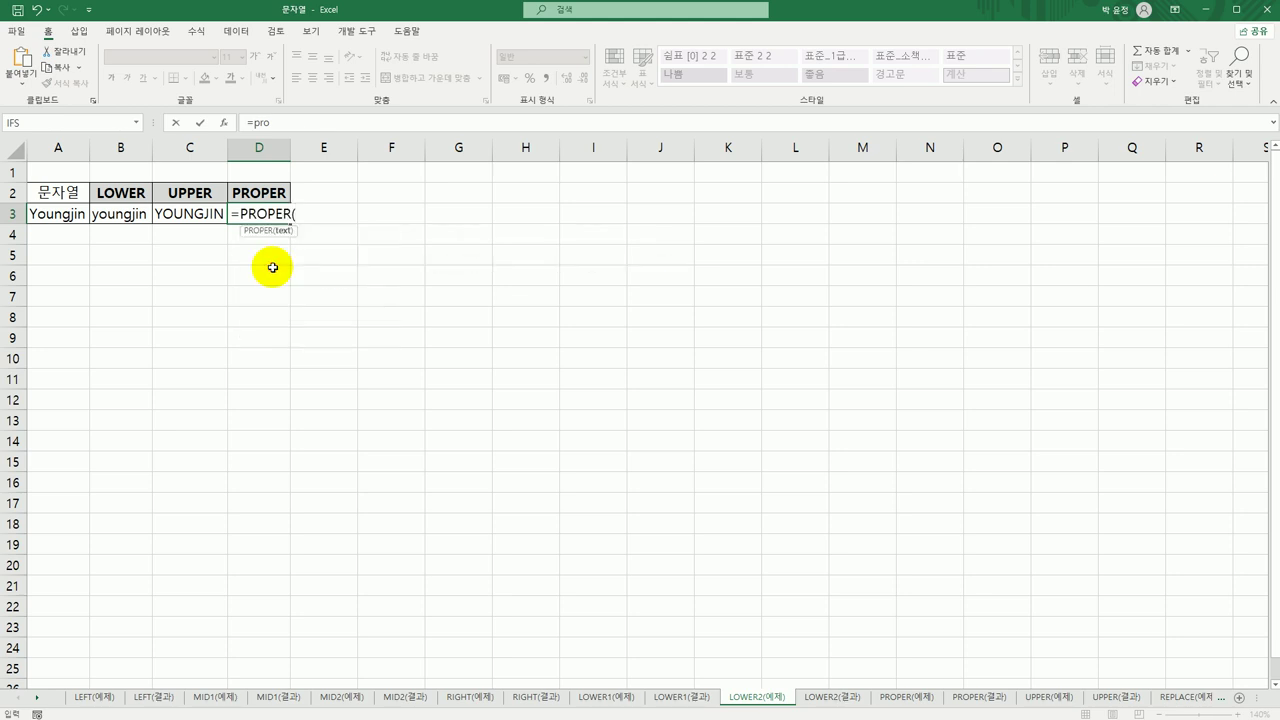
pyautogui.click(55, 214)
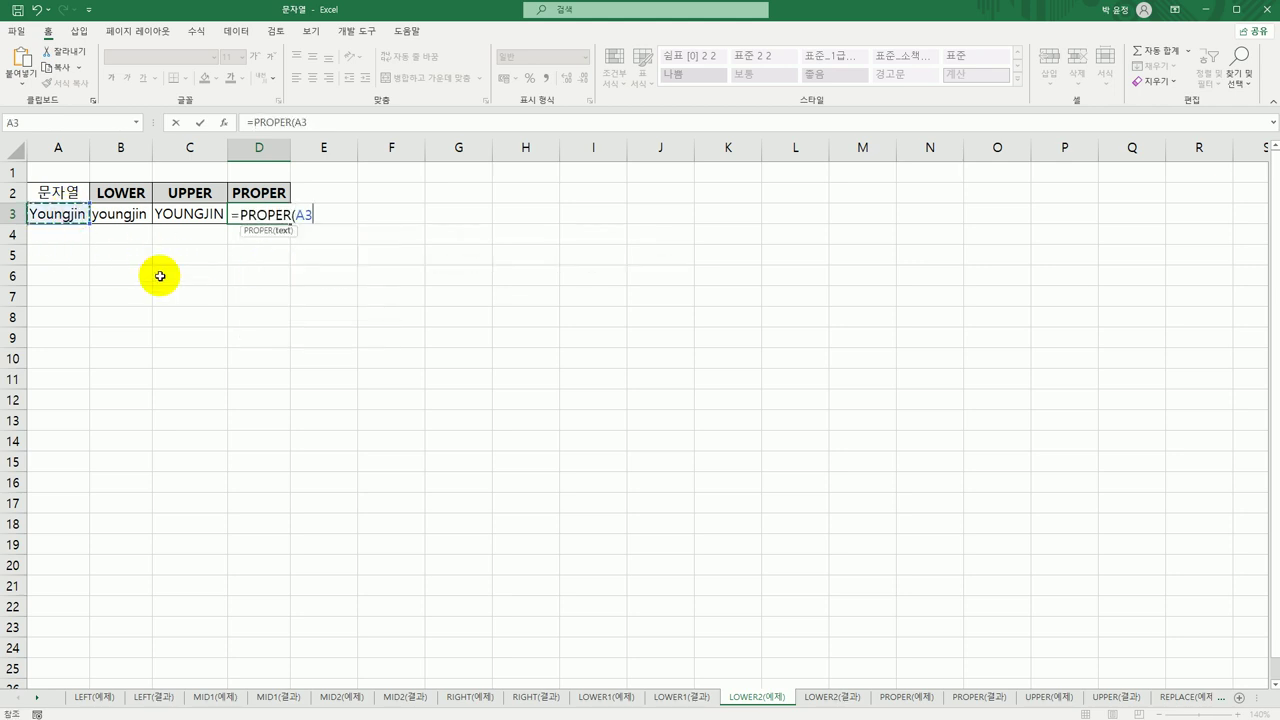
pyautogui.write(')')
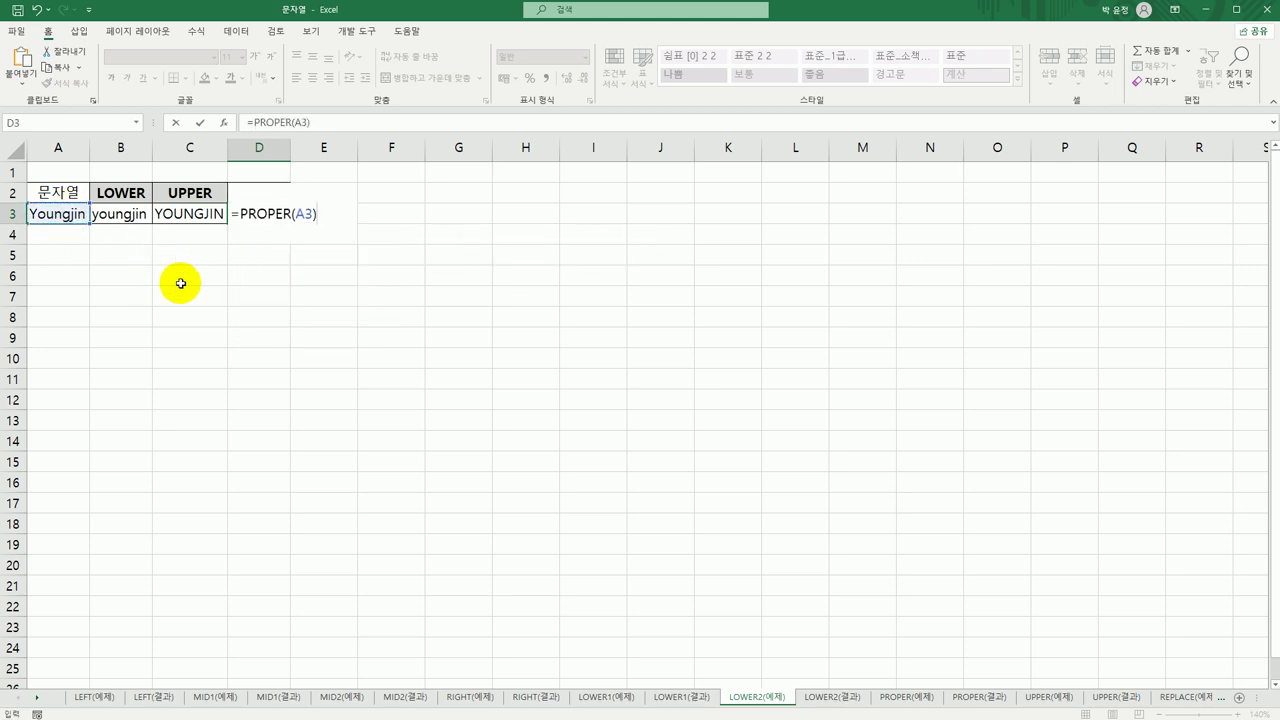
pyautogui.press('Return')
# Review the formulas in B3, C3 and D3 and compare their results with the LOWER2(결과) sheet
pyautogui.click(134, 212)
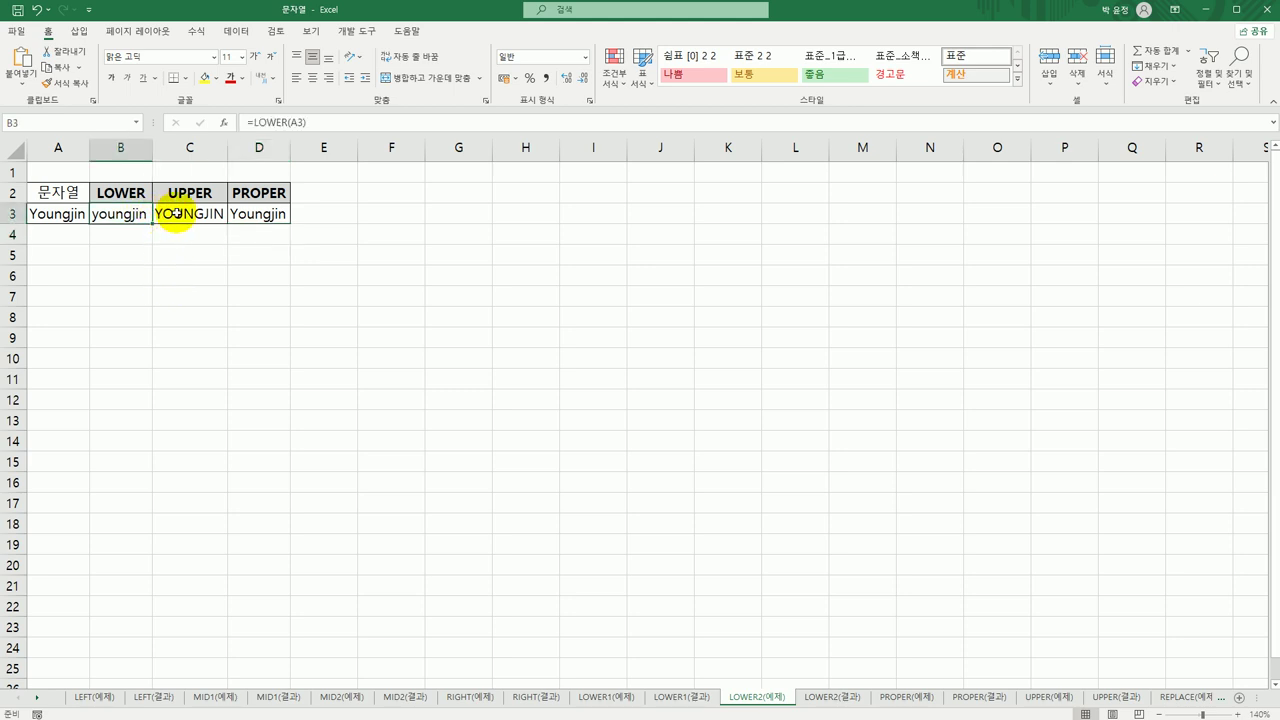
pyautogui.click(168, 213)
pyautogui.click(267, 215)
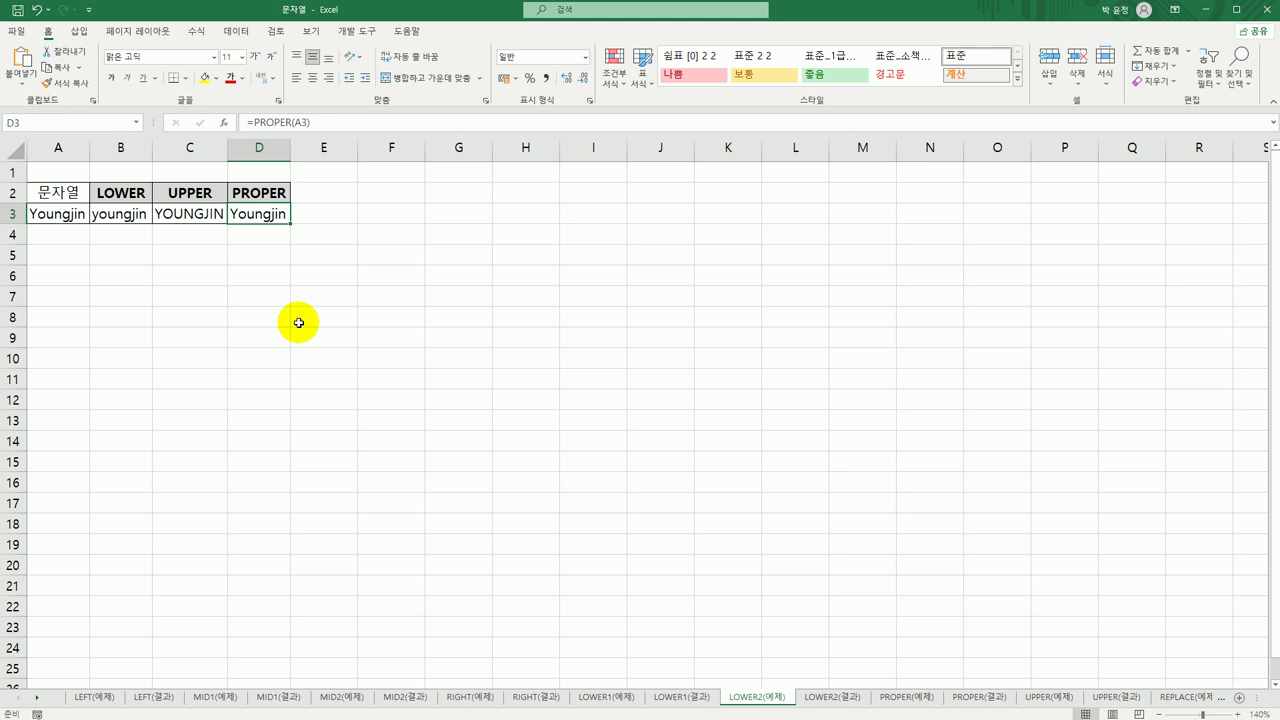
pyautogui.click(816, 700)
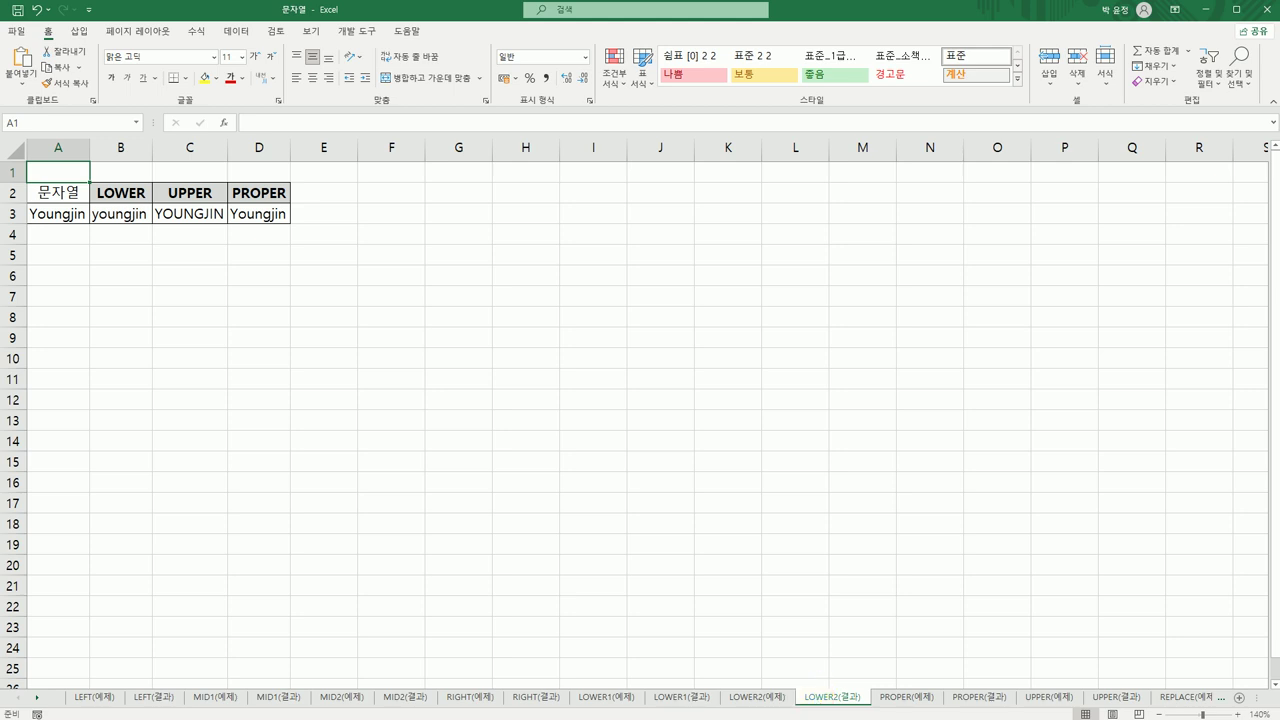
# On the PROPER(예제) sheet, enter =PROPER(B3) in C3 to capitalize the first letter of the current word
pyautogui.click(889, 698)
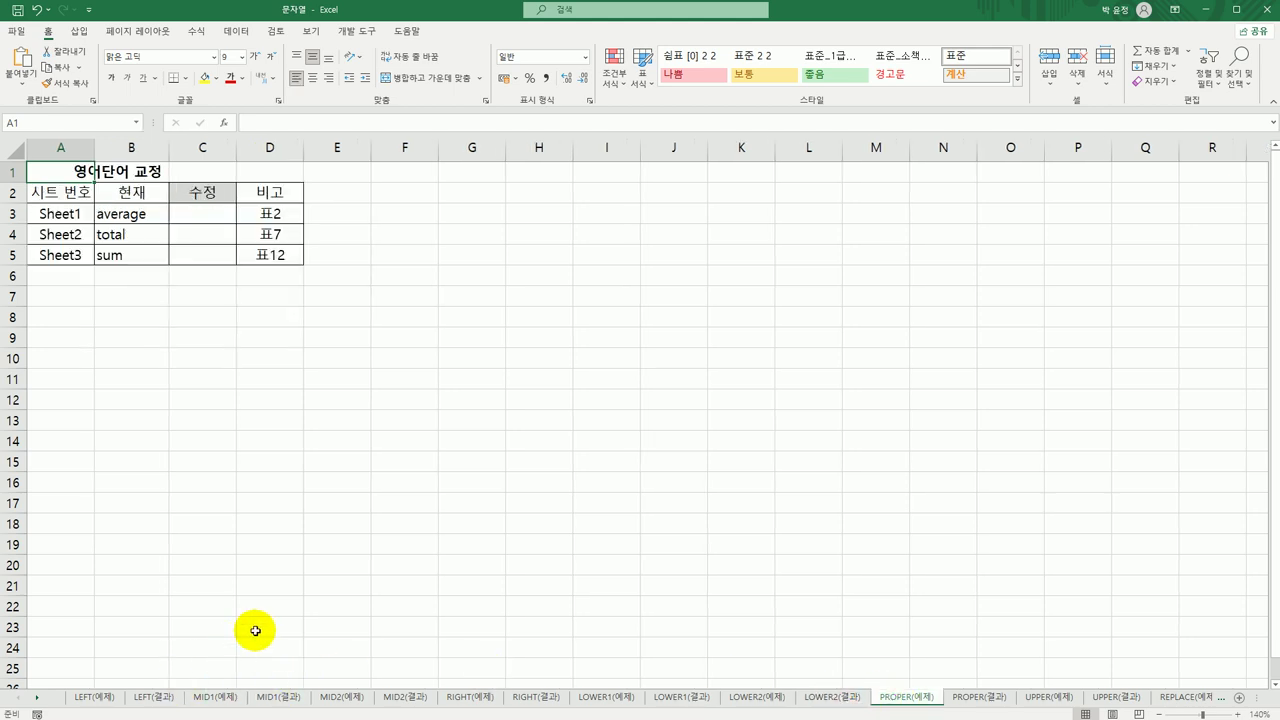
pyautogui.click(210, 216)
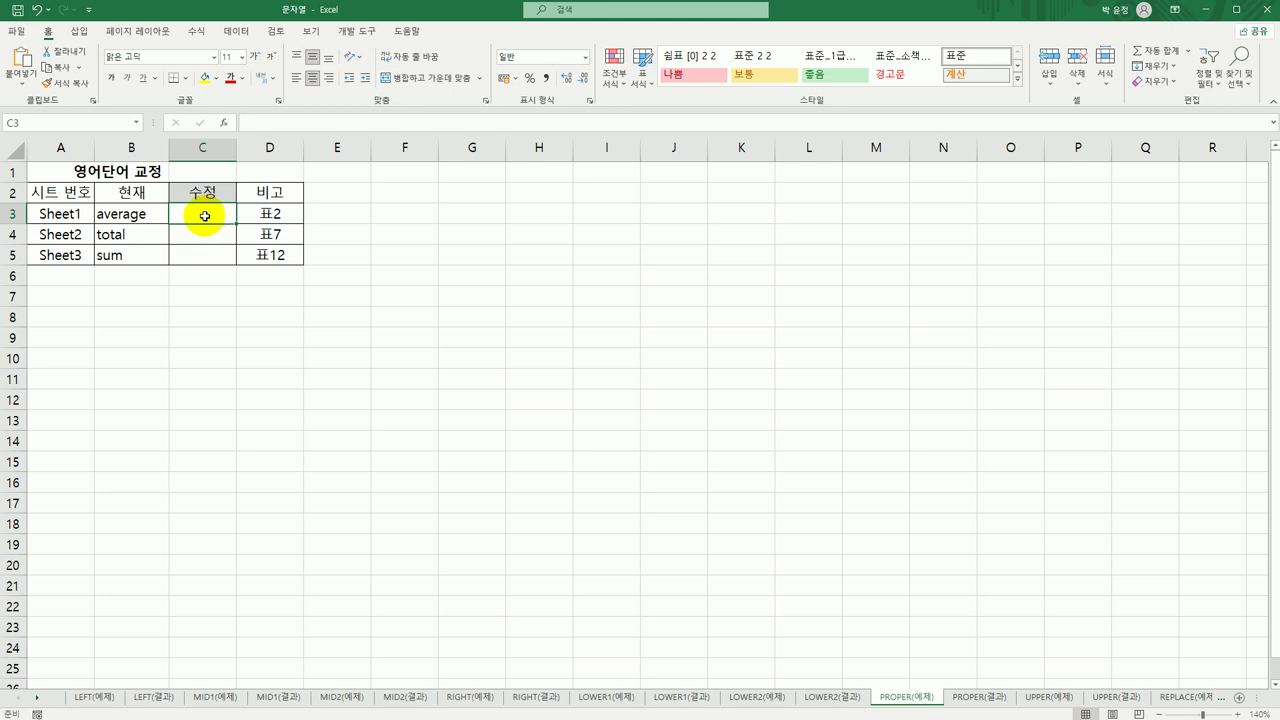
pyautogui.moveTo(157, 214); pyautogui.dragTo(143, 260)
pyautogui.click(207, 216)
pyautogui.write('=')
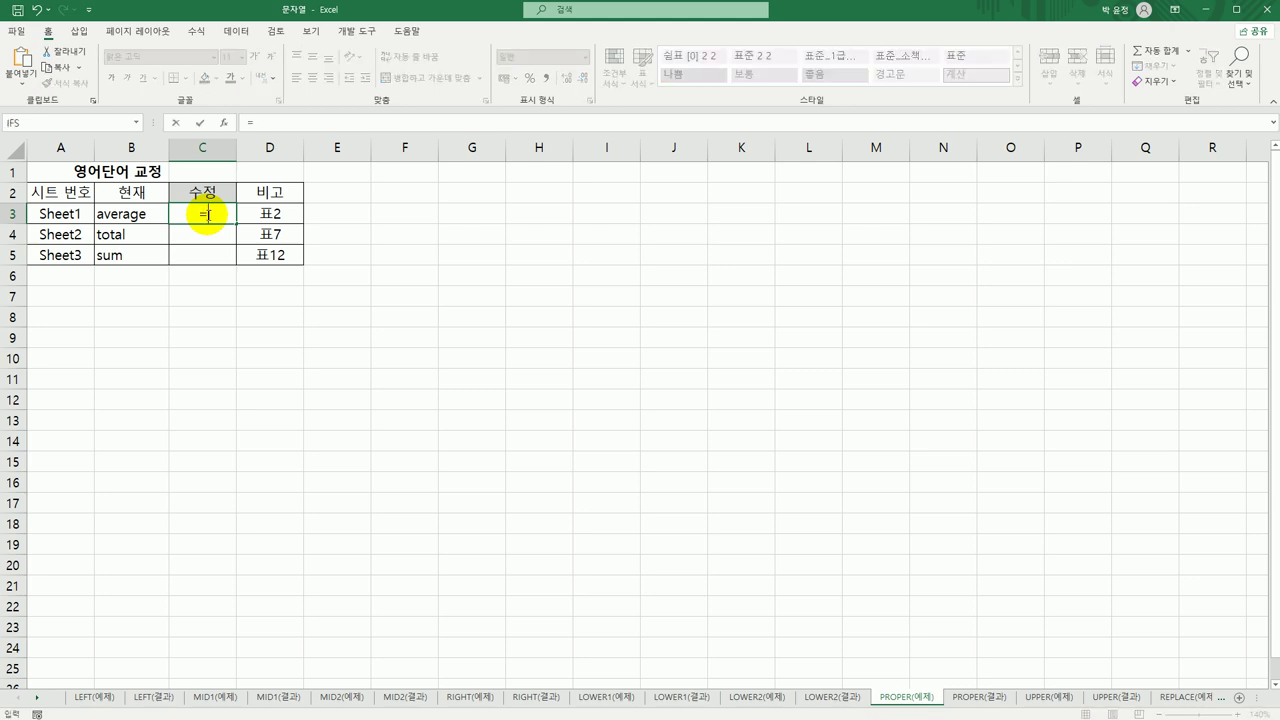
pyautogui.write('p')
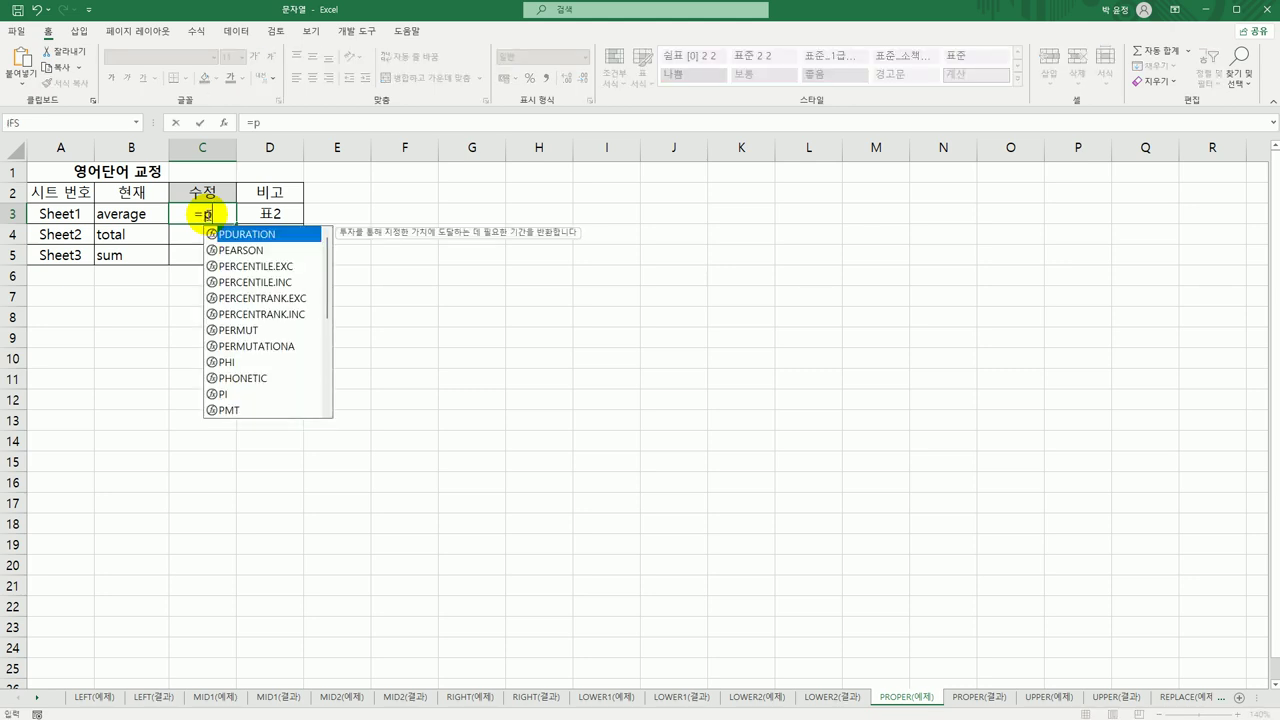
pyautogui.write('ro')
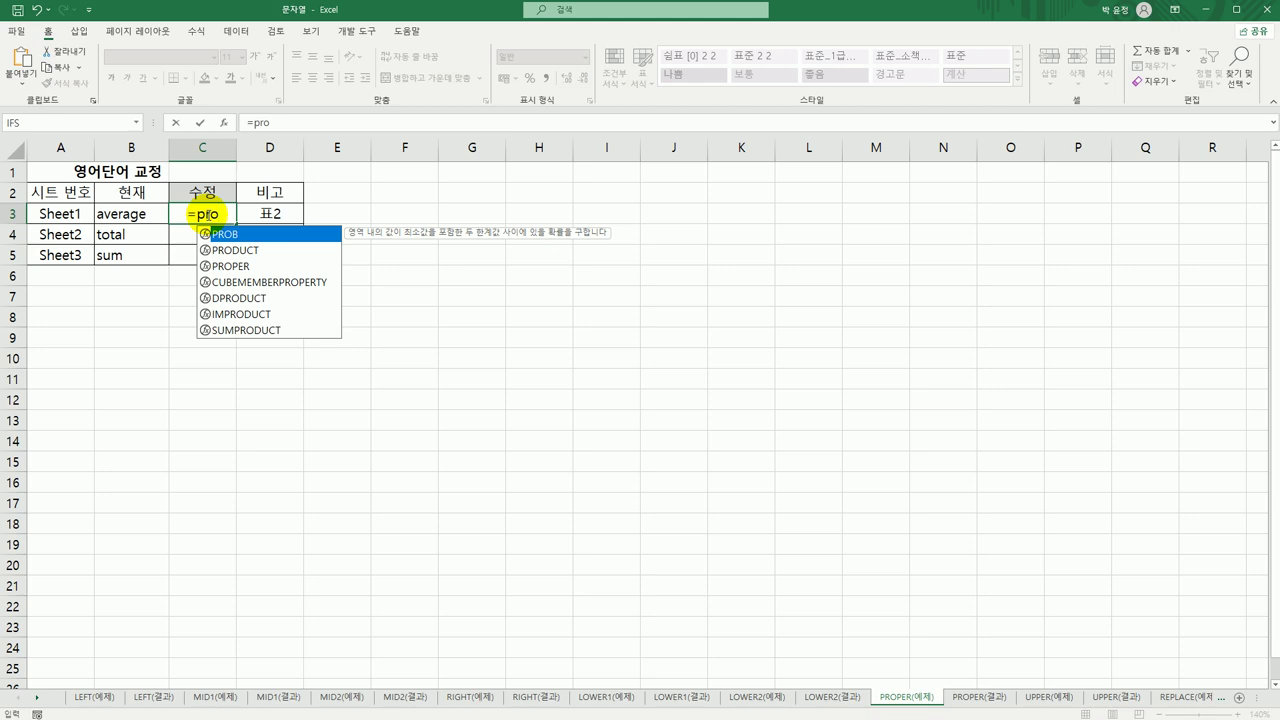
pyautogui.press('Down')
pyautogui.press('Down')
pyautogui.press('Tab')
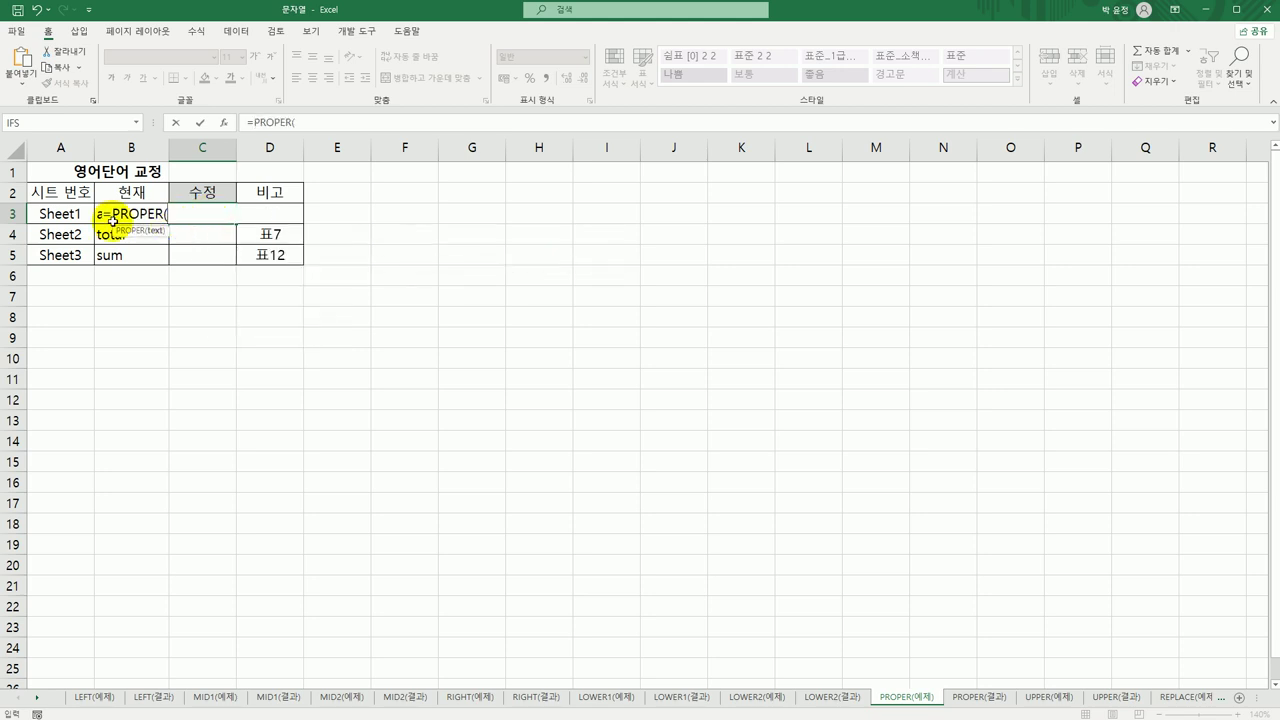
pyautogui.click(100, 217)
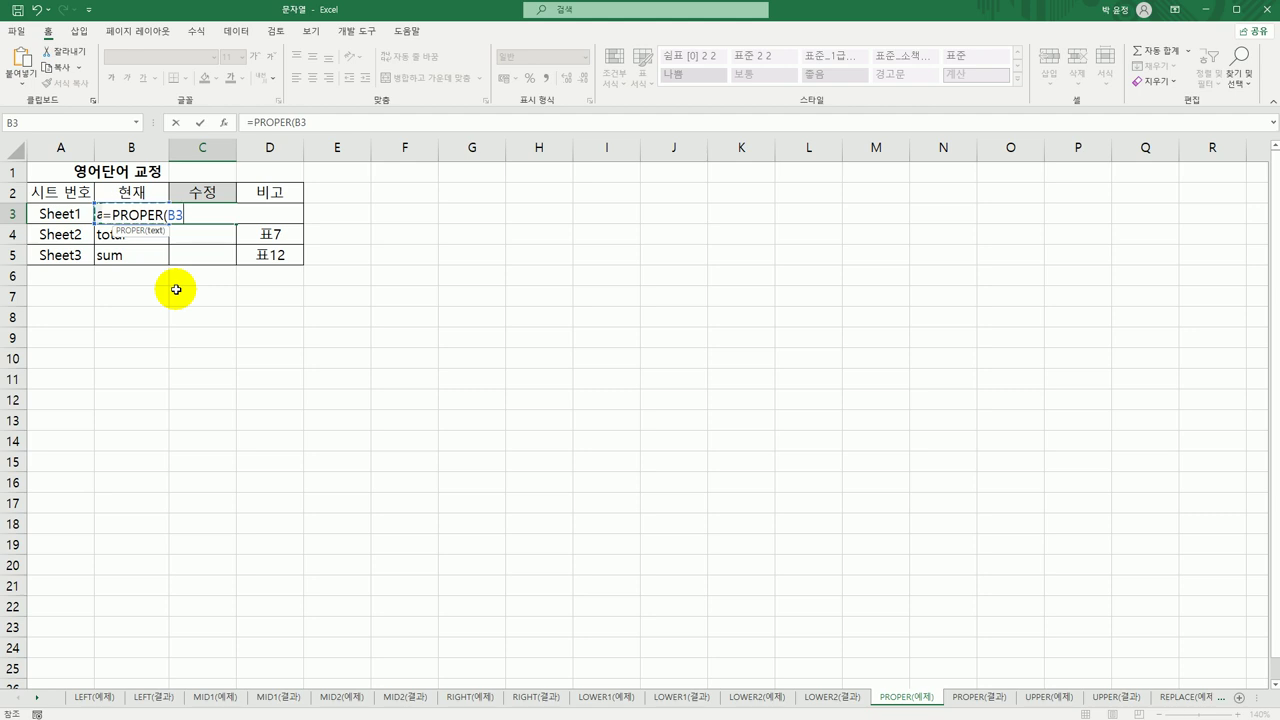
pyautogui.write(')')
pyautogui.press('Return')
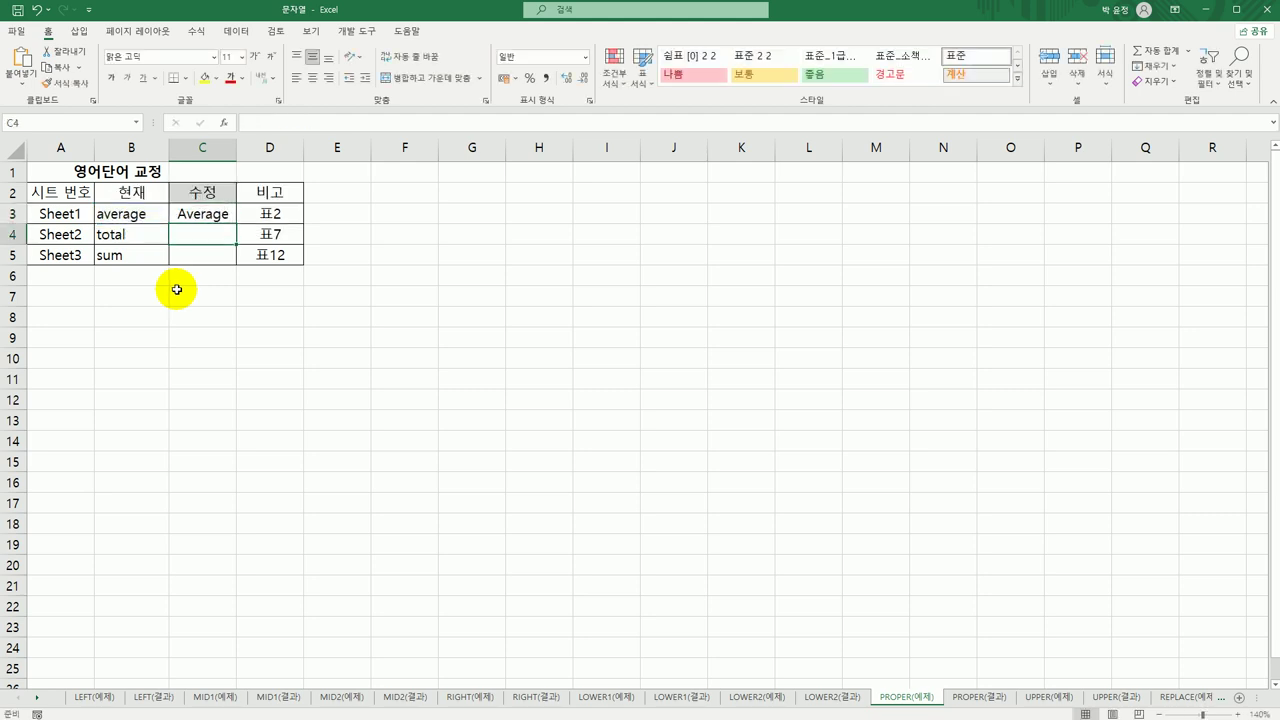
# Fill the formula in C3 down to C5 and check the PROPER(결과) sheet
pyautogui.click(228, 214)
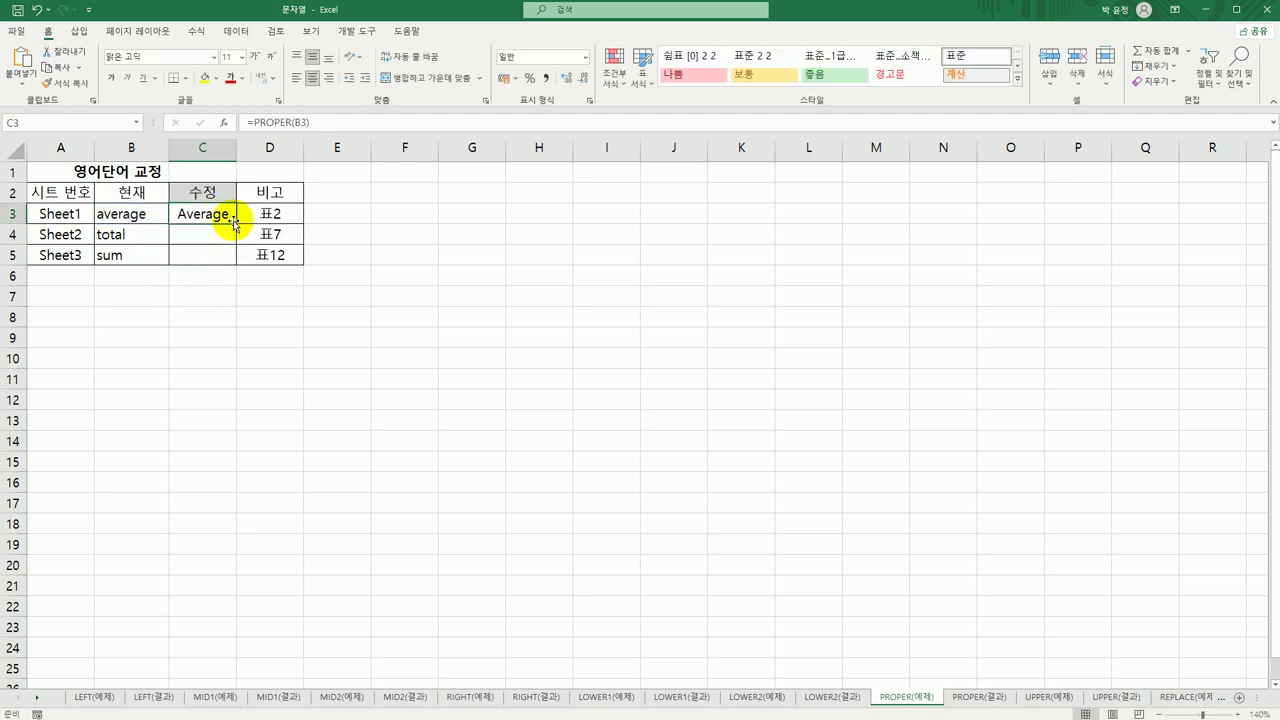
pyautogui.moveTo(236, 224); pyautogui.dragTo(237, 265)
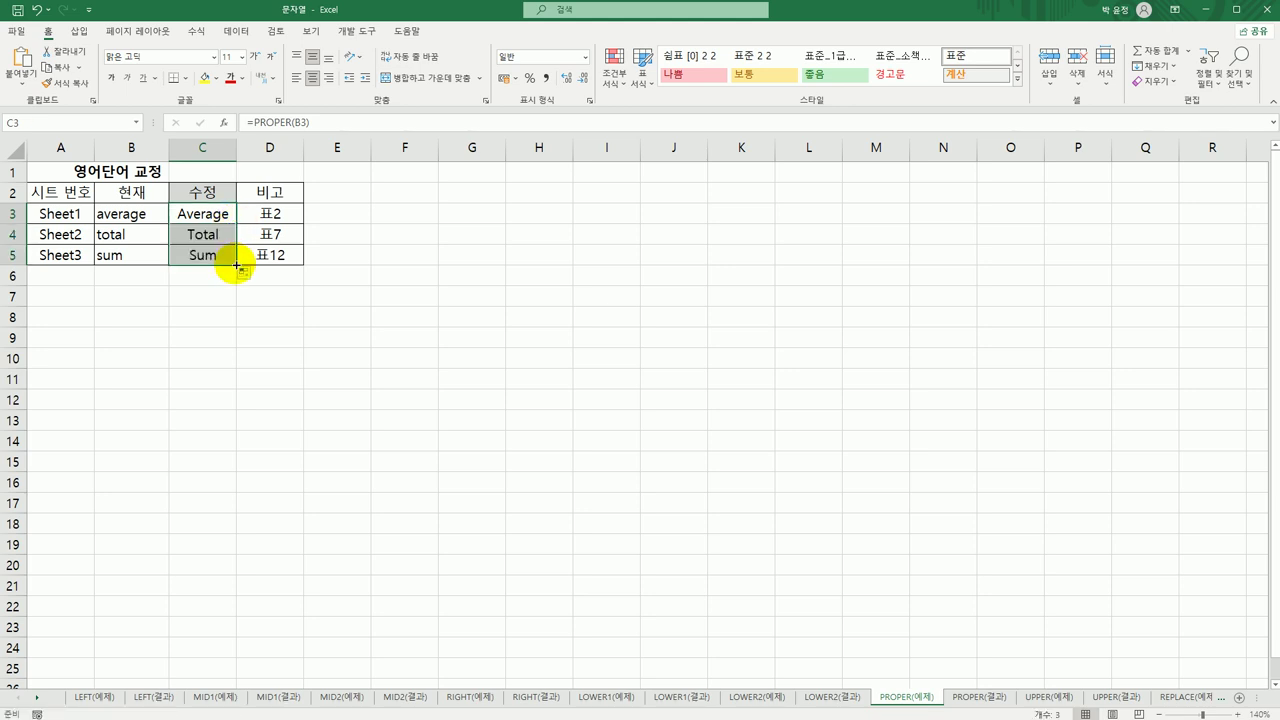
pyautogui.click(960, 698)
# On the UPPER(예제) sheet, enter =UPPER(B3) in D3 and fill it down to D8
pyautogui.click(1025, 697)
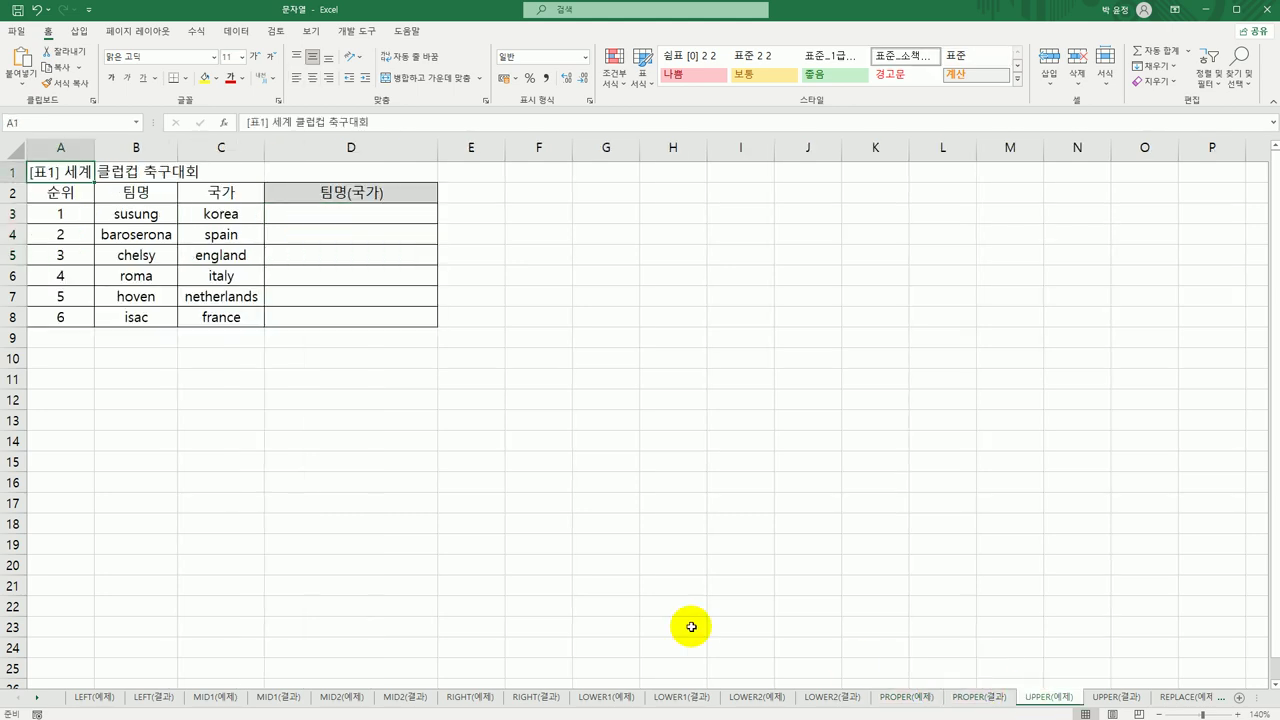
pyautogui.click(367, 215)
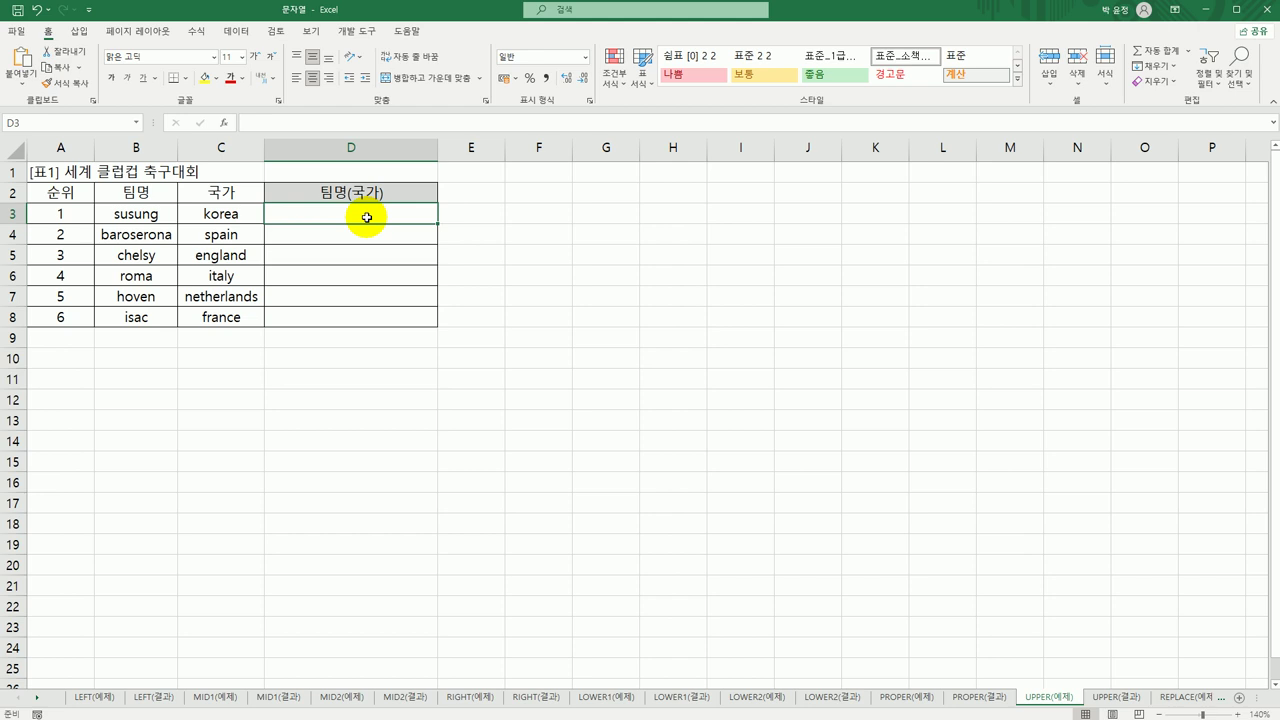
pyautogui.click(136, 216)
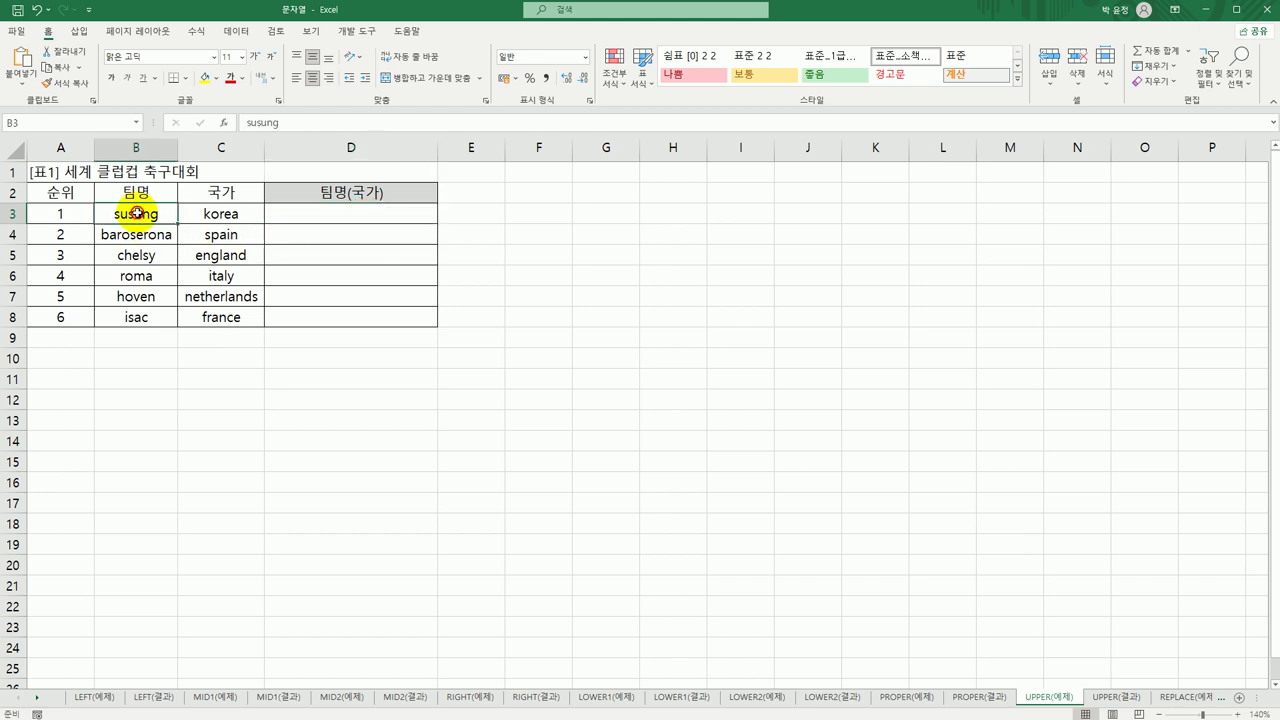
pyautogui.moveTo(137, 211); pyautogui.dragTo(136, 316)
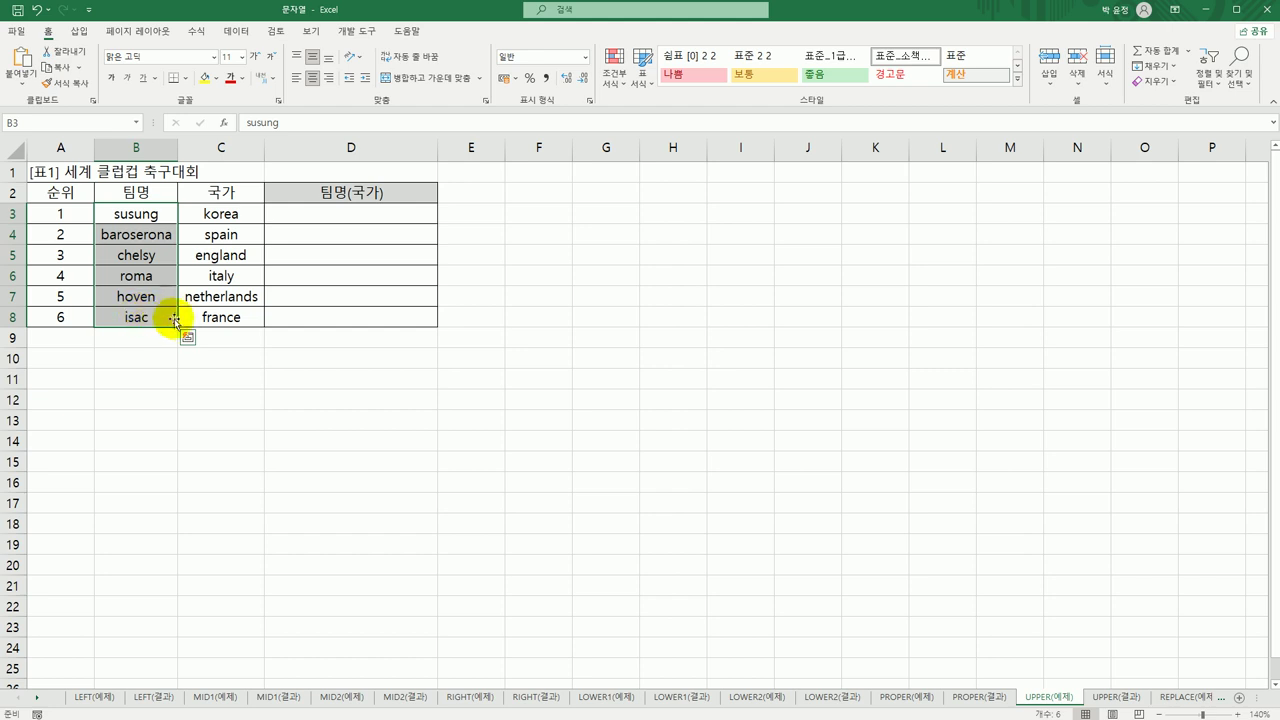
pyautogui.click(227, 221)
pyautogui.moveTo(227, 221); pyautogui.dragTo(234, 317)
pyautogui.click(317, 216)
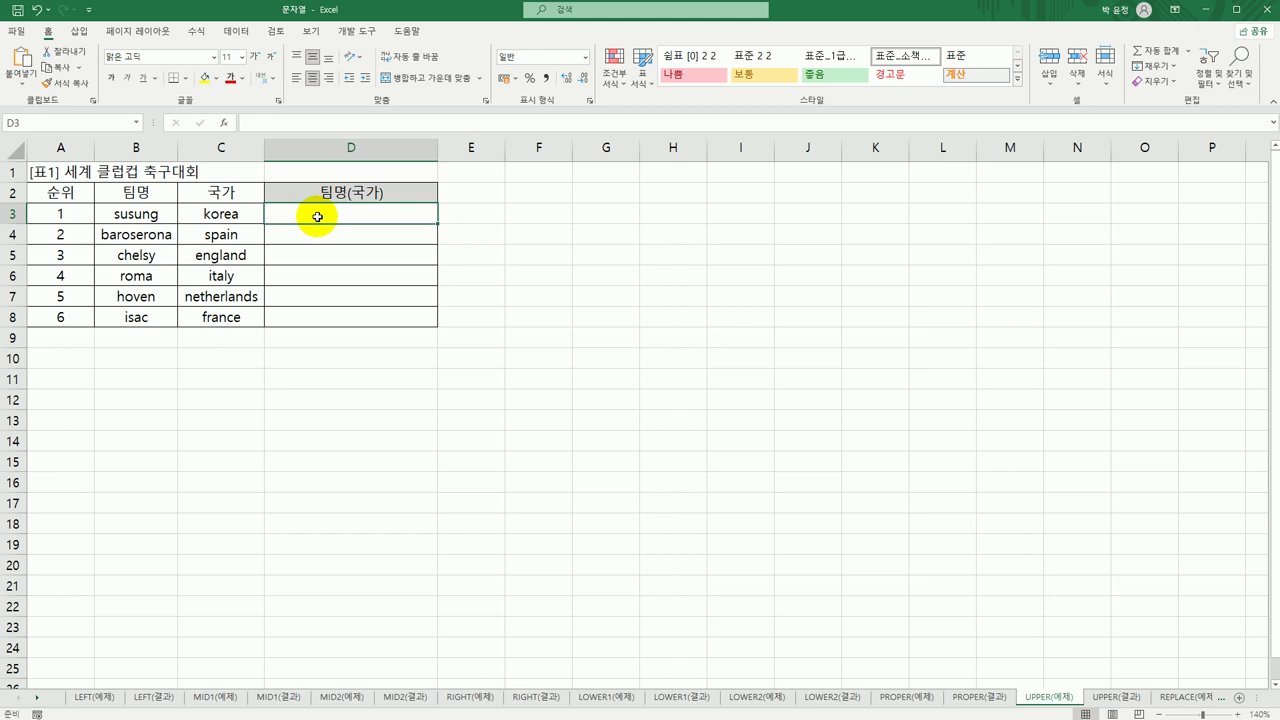
pyautogui.write('=')
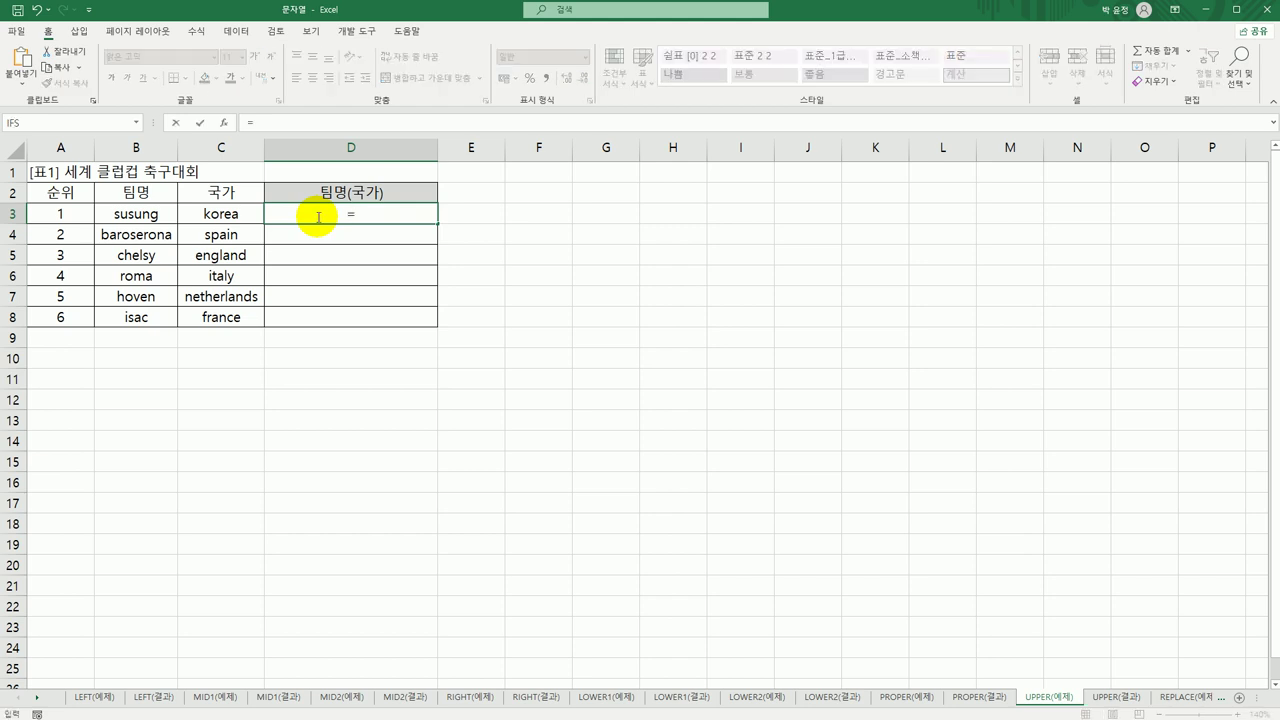
pyautogui.write('up')
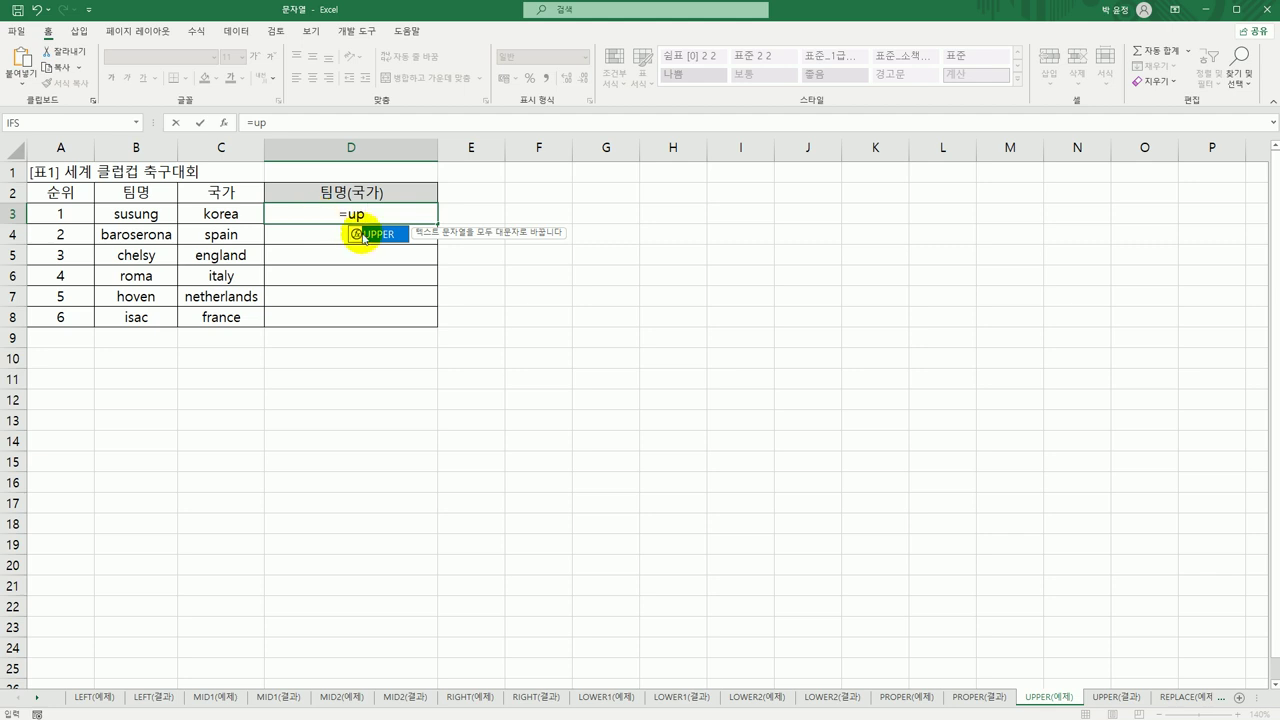
pyautogui.doubleClick(363, 236)
pyautogui.click(135, 214)
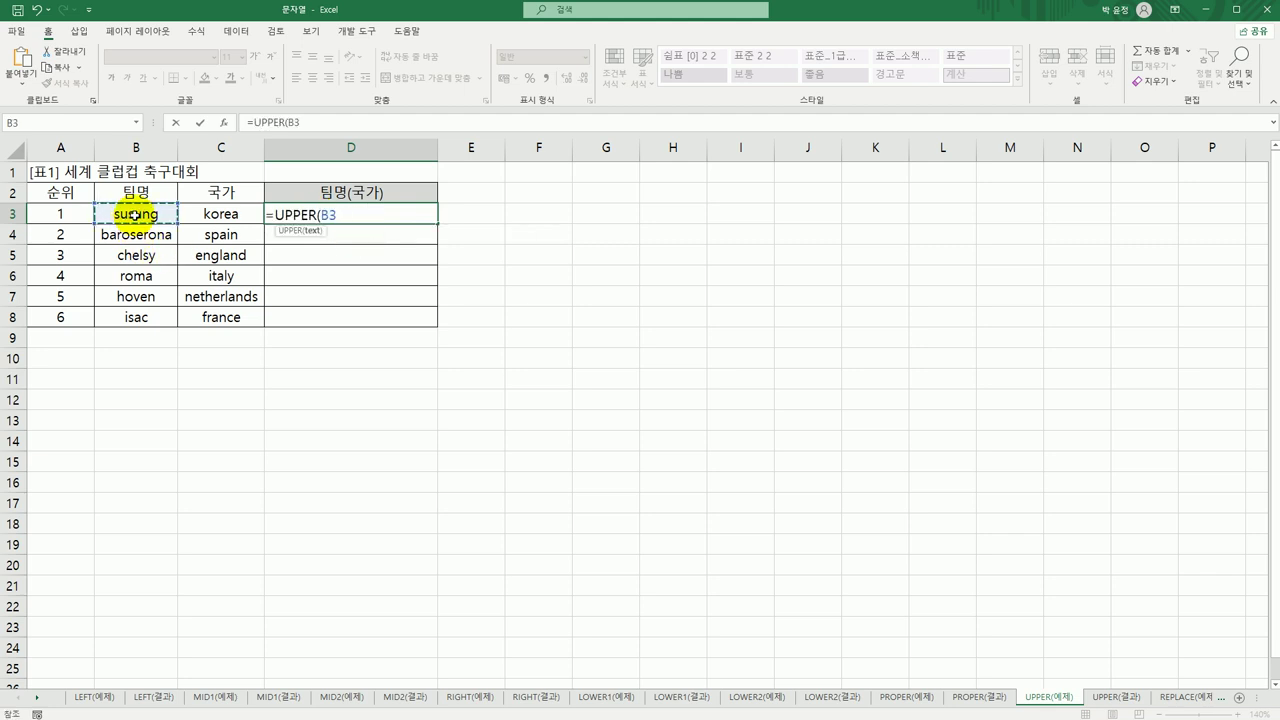
pyautogui.write(')')
pyautogui.press('Return')
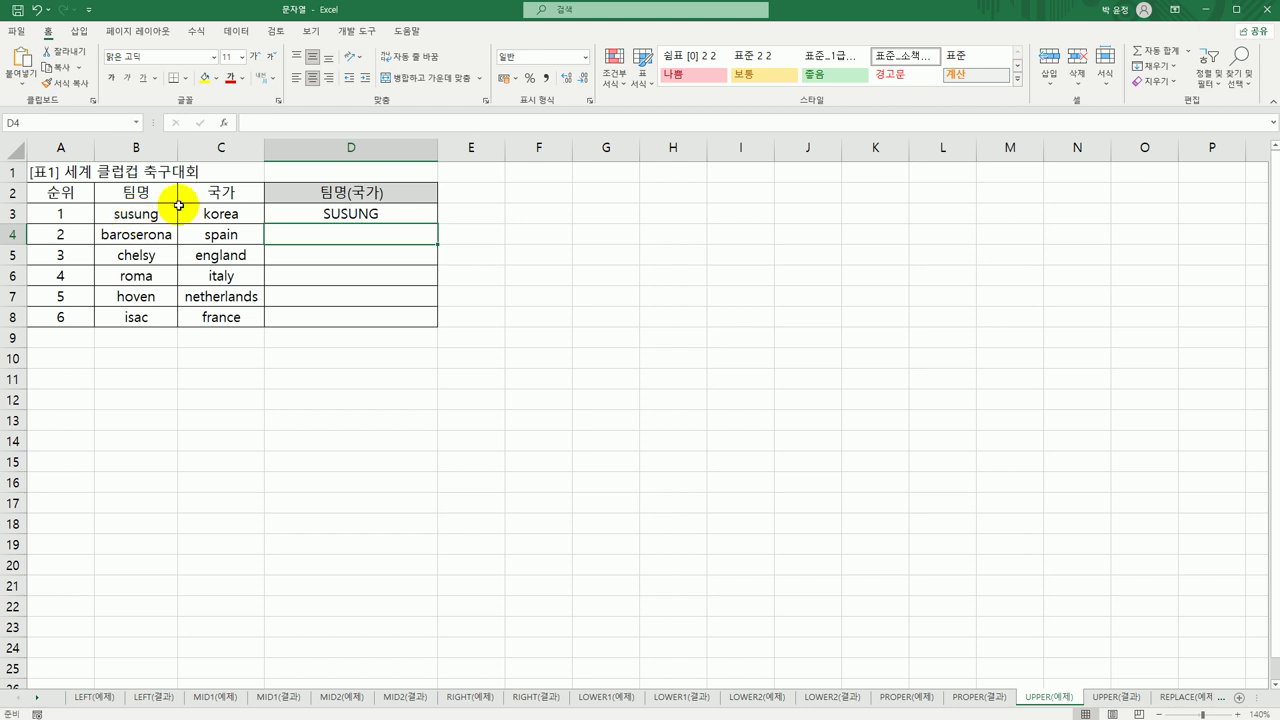
pyautogui.click(393, 212)
pyautogui.moveTo(436, 224); pyautogui.dragTo(420, 323)
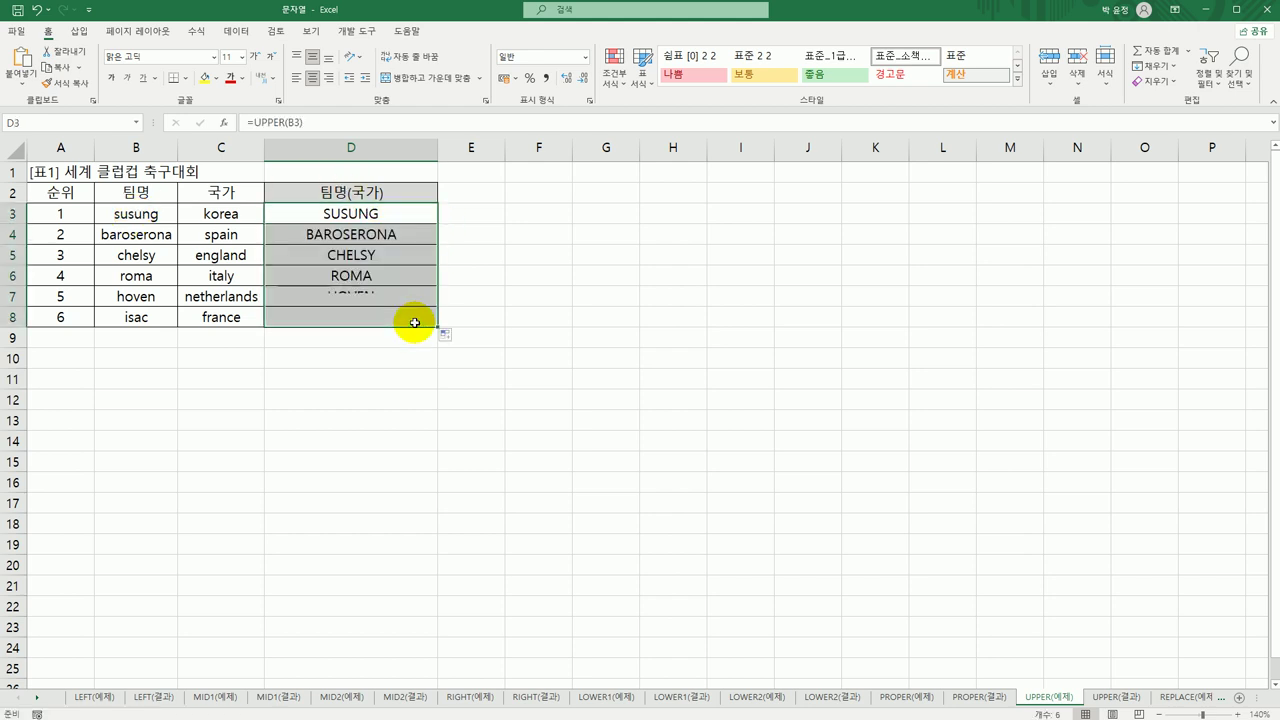
# Append an opening parenthesis to the formula in D3, making it =UPPER(B3)&"("
pyautogui.click(373, 214)
pyautogui.doubleClick(375, 214)
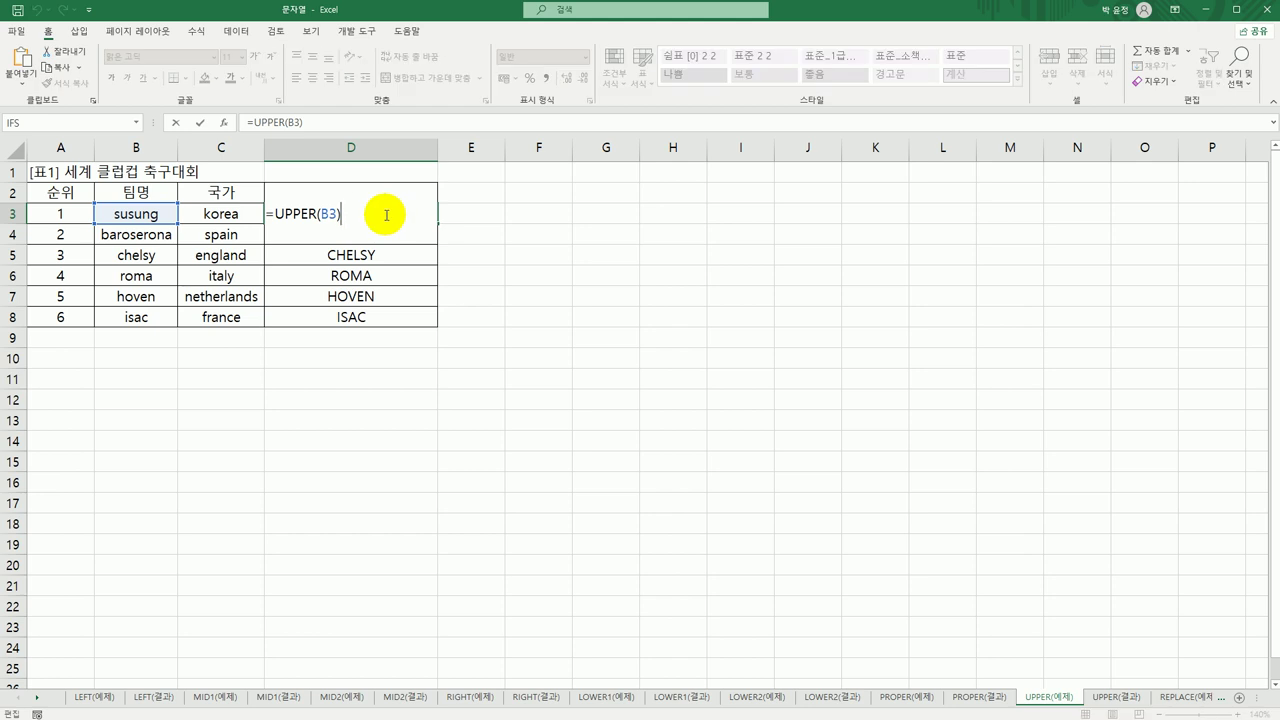
pyautogui.write('&"("')
pyautogui.press('Return')
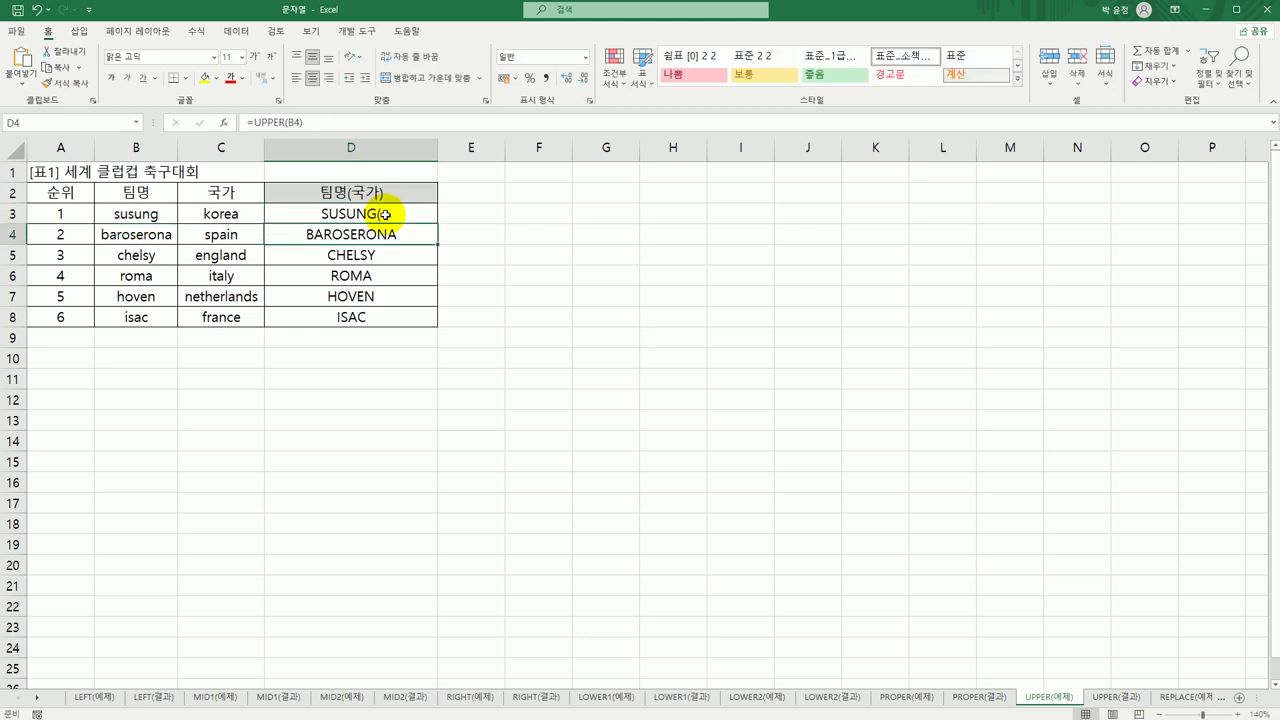
# Extend the D3 formula to =UPPER(B3)&"("&PROPER(C3) and fill it down to D8
pyautogui.doubleClick(384, 214)
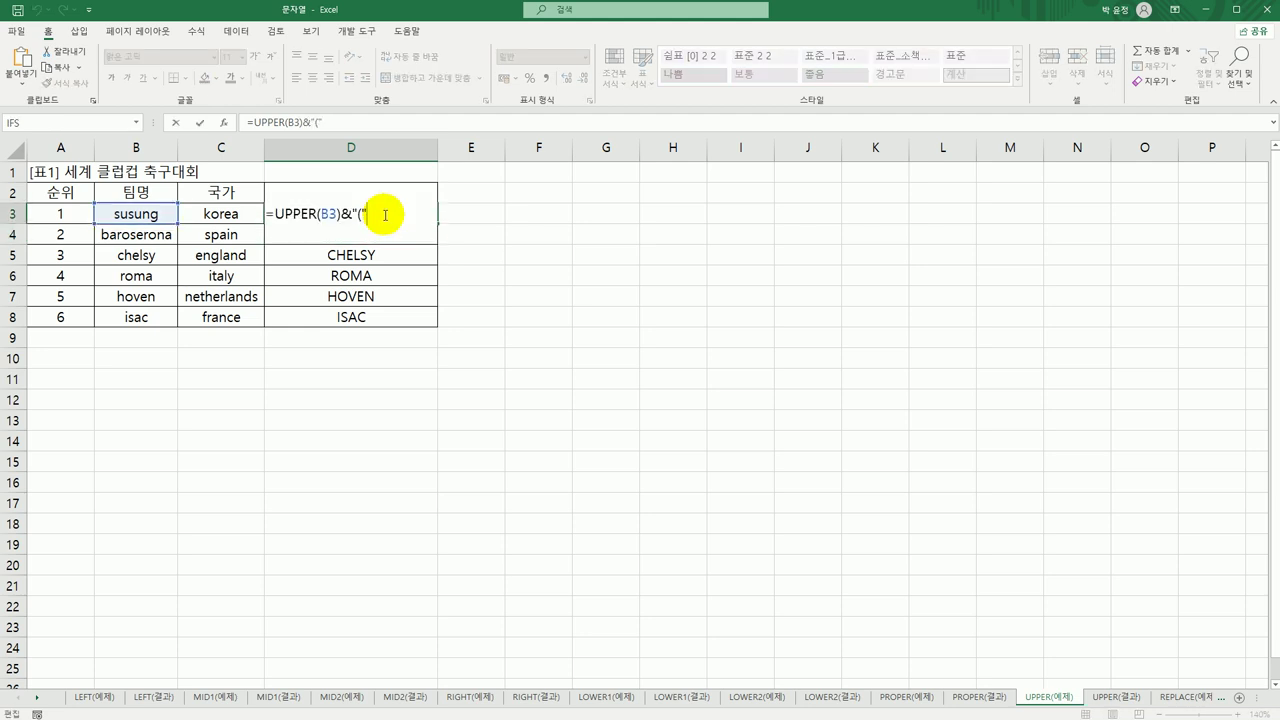
pyautogui.write('&pro')
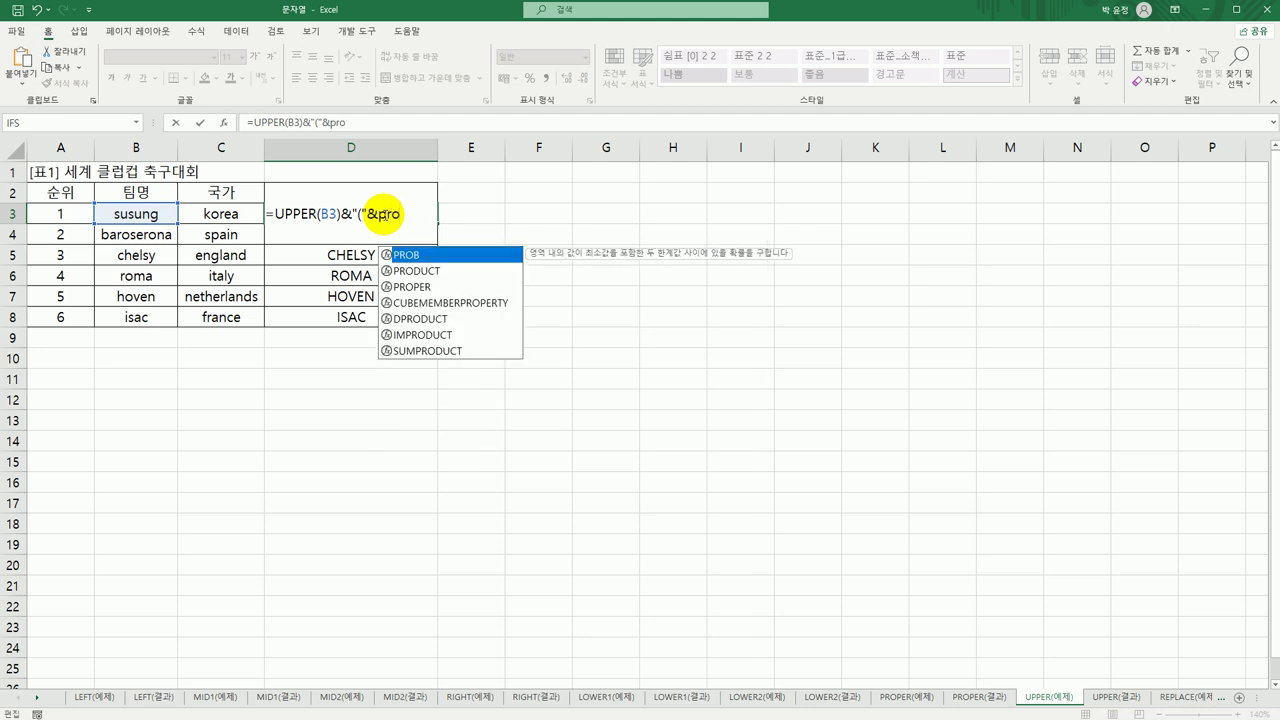
pyautogui.click(445, 287)
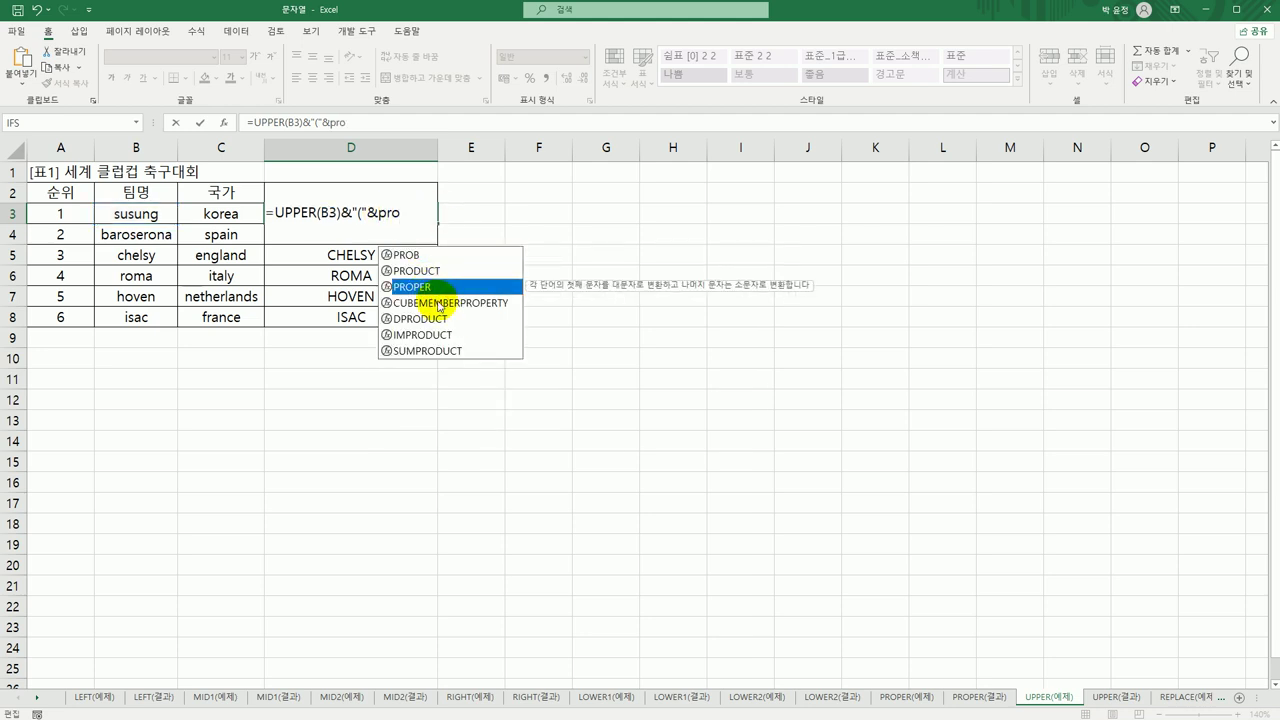
pyautogui.doubleClick(433, 286)
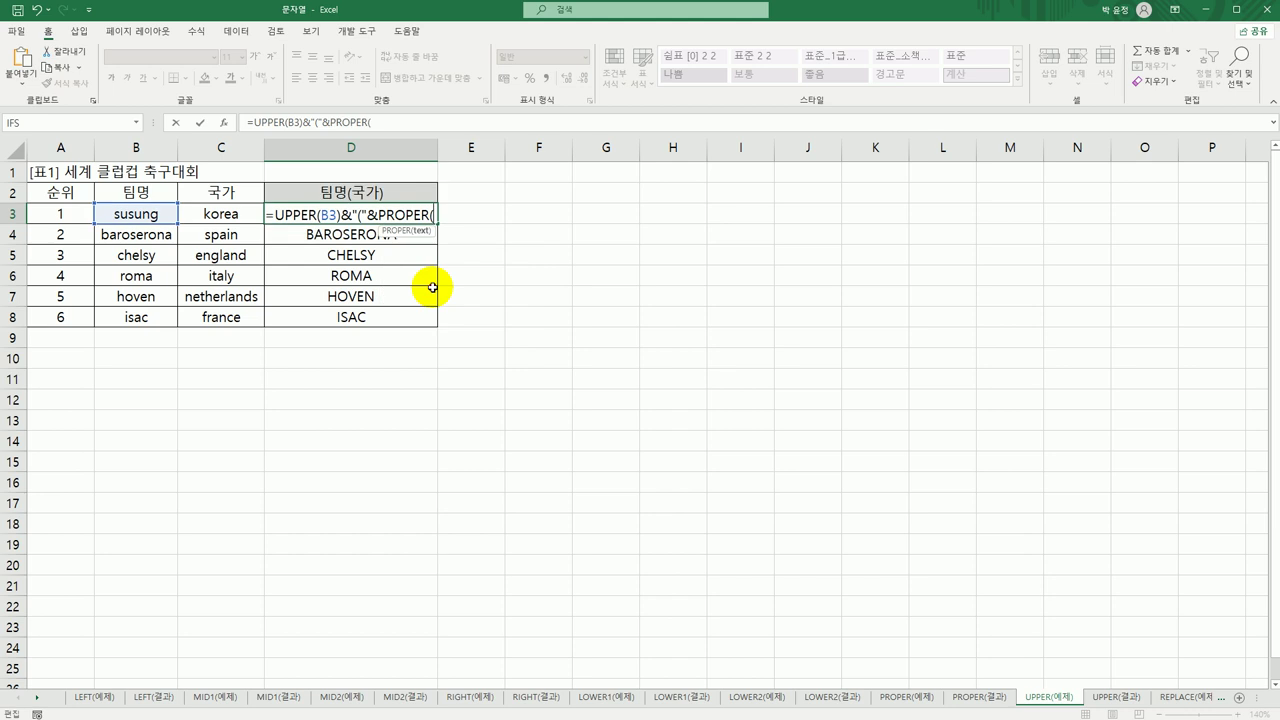
pyautogui.click(259, 216)
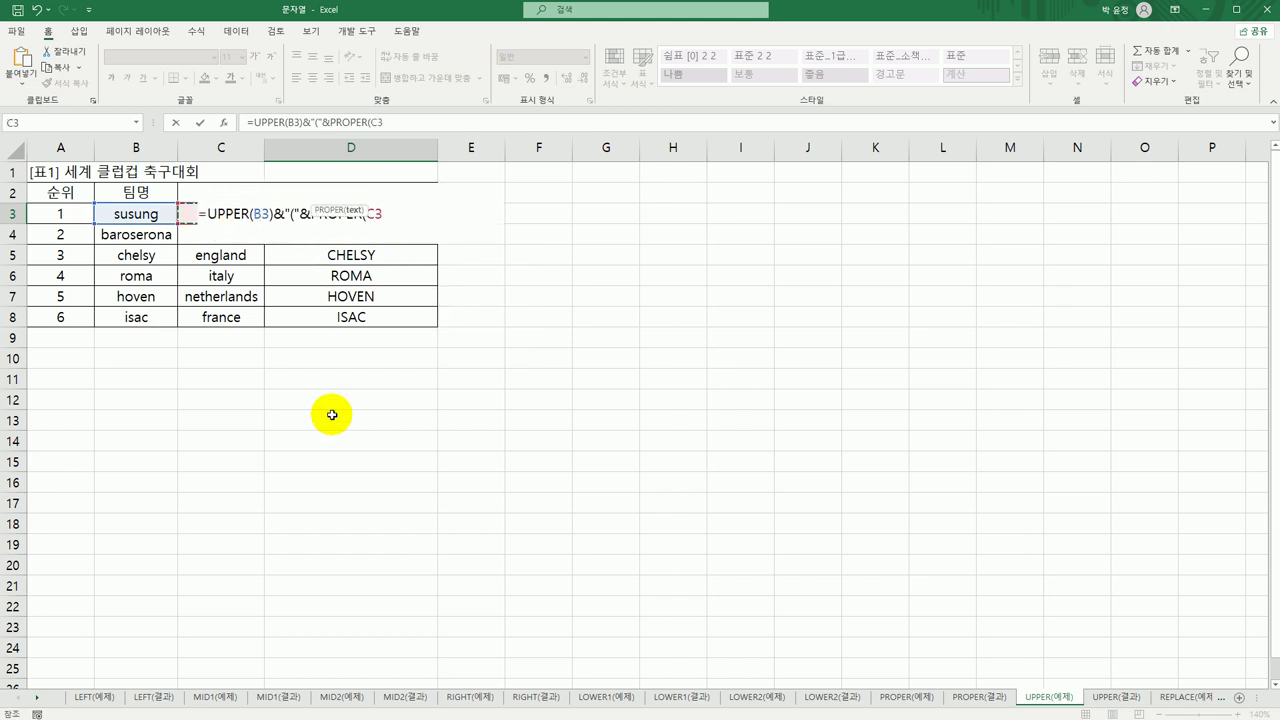
pyautogui.press('Return')
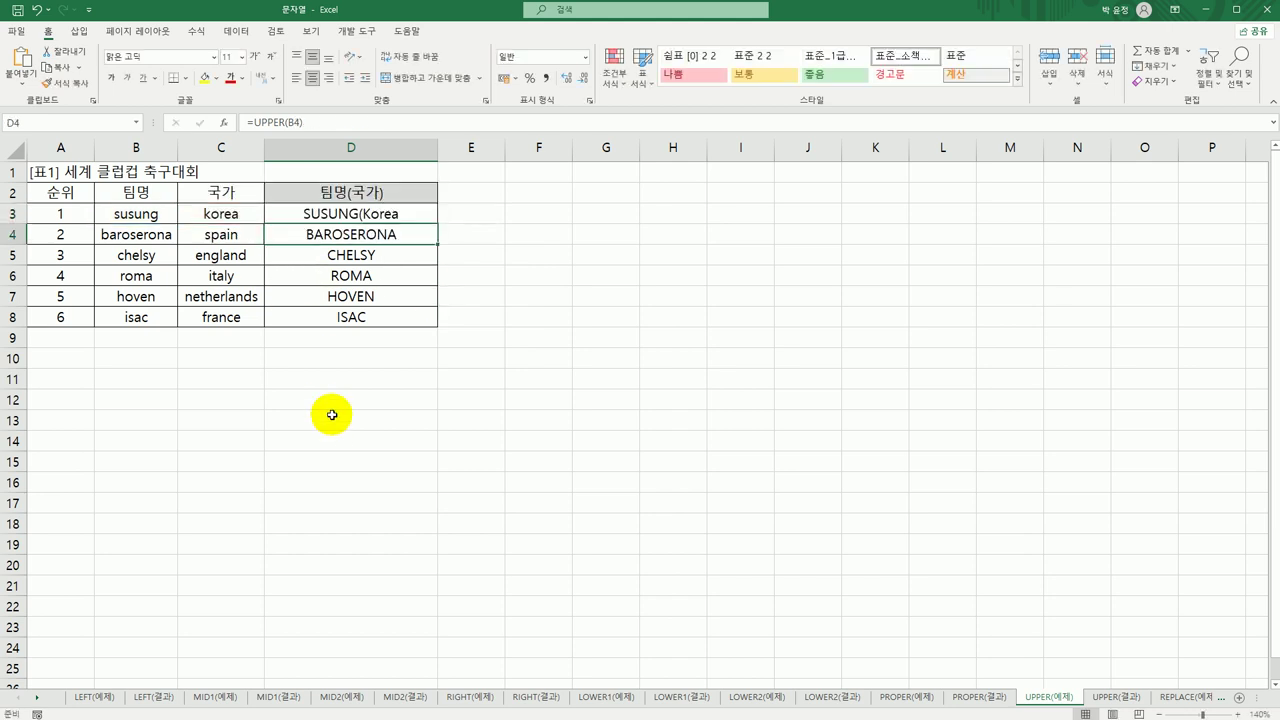
pyautogui.click(390, 215)
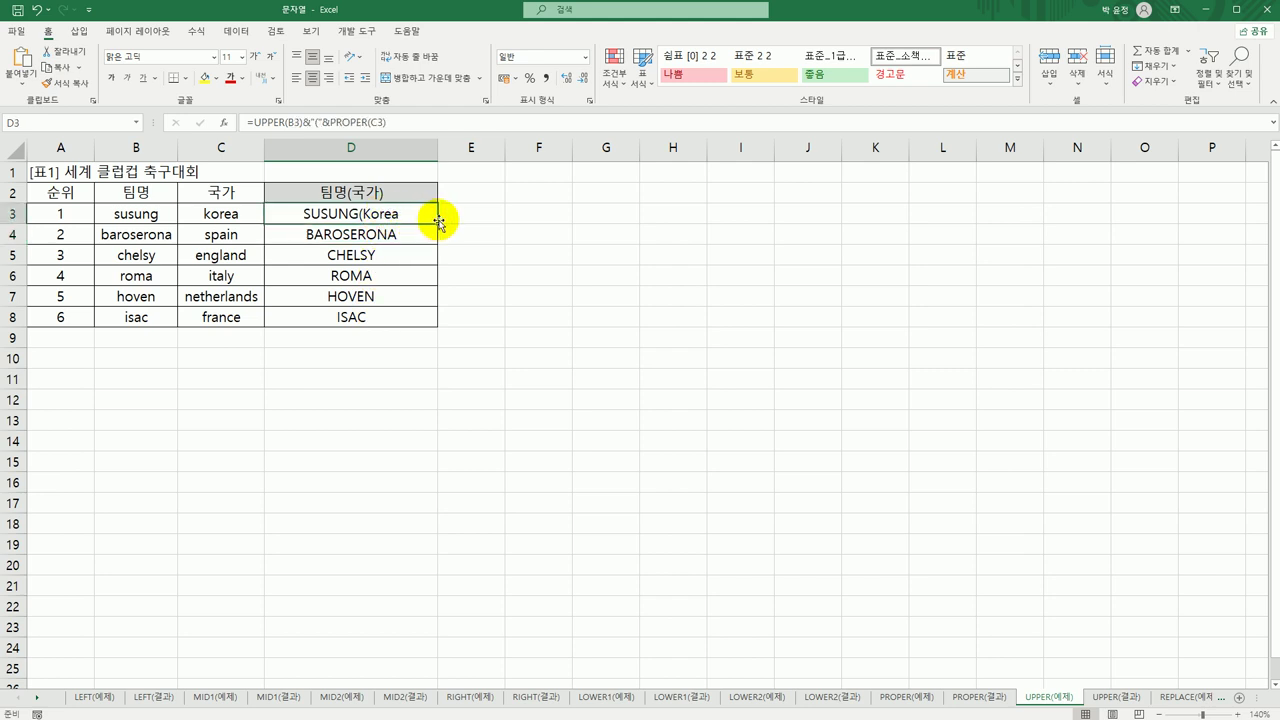
pyautogui.moveTo(438, 222); pyautogui.dragTo(422, 319)
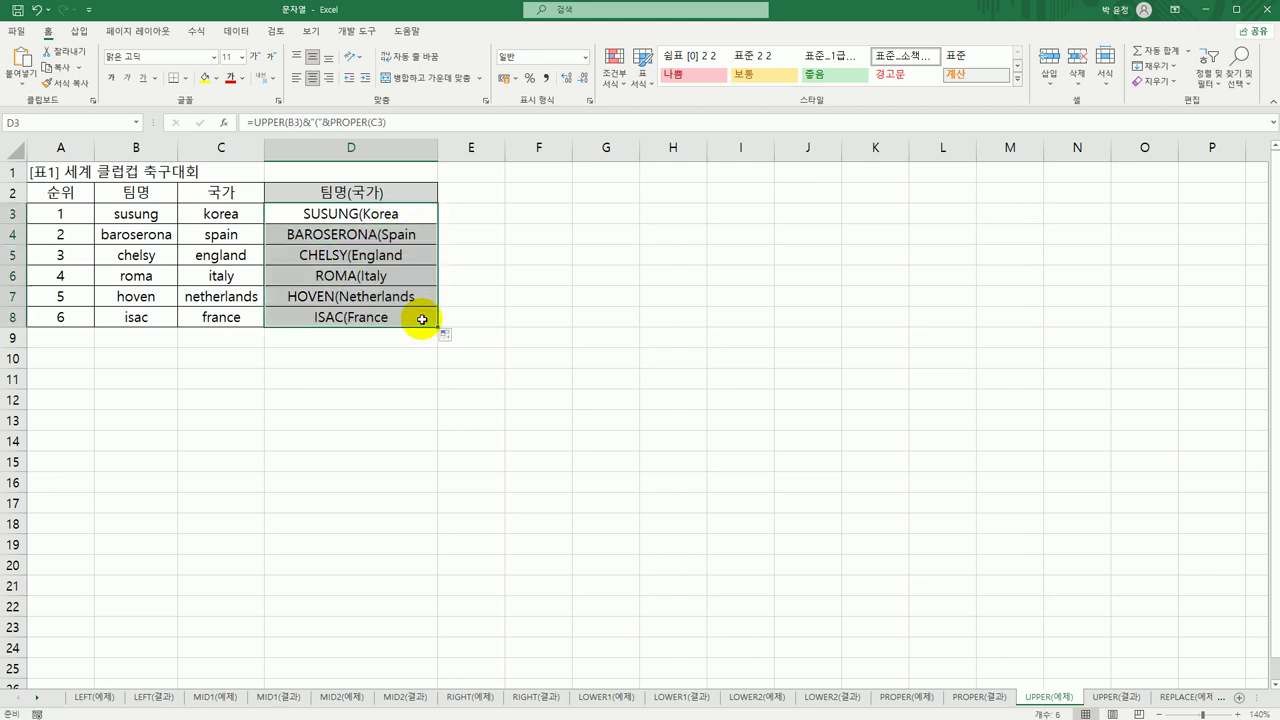
# Complete the D3 formula as =UPPER(B3)&"("&PROPER(C3)&")" and fill it down to D8
pyautogui.click(406, 214)
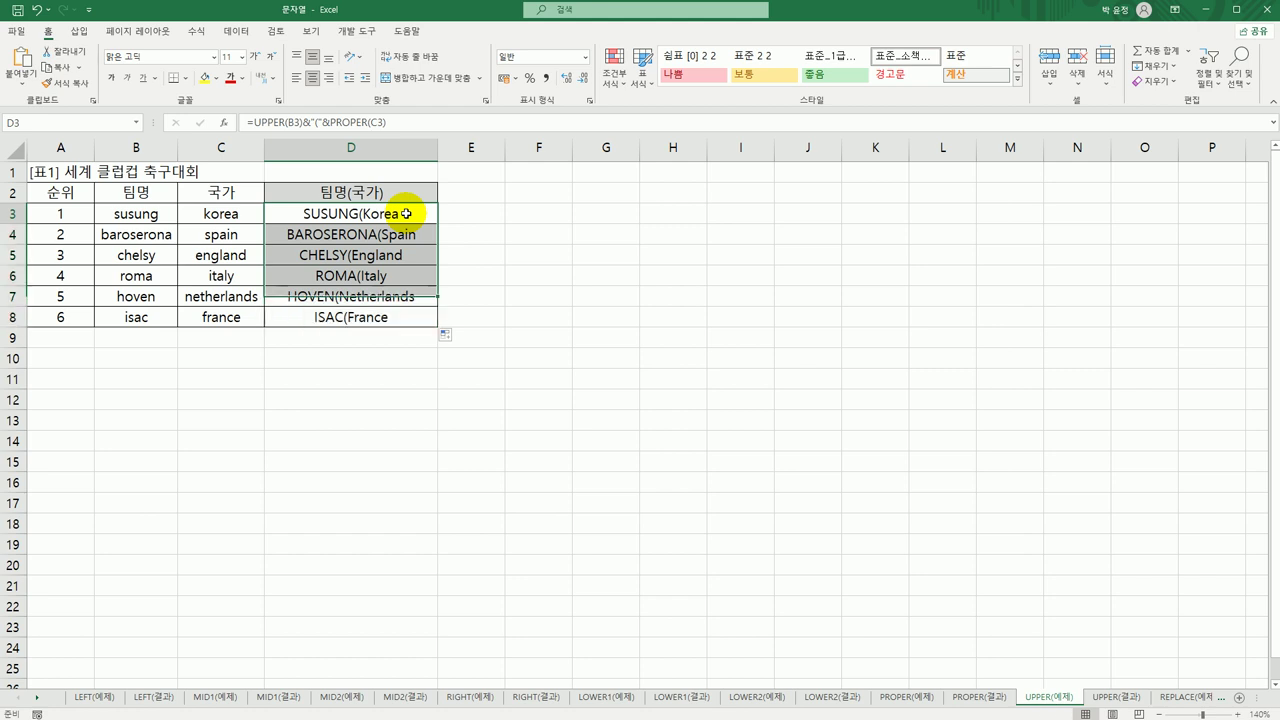
pyautogui.doubleClick(412, 214)
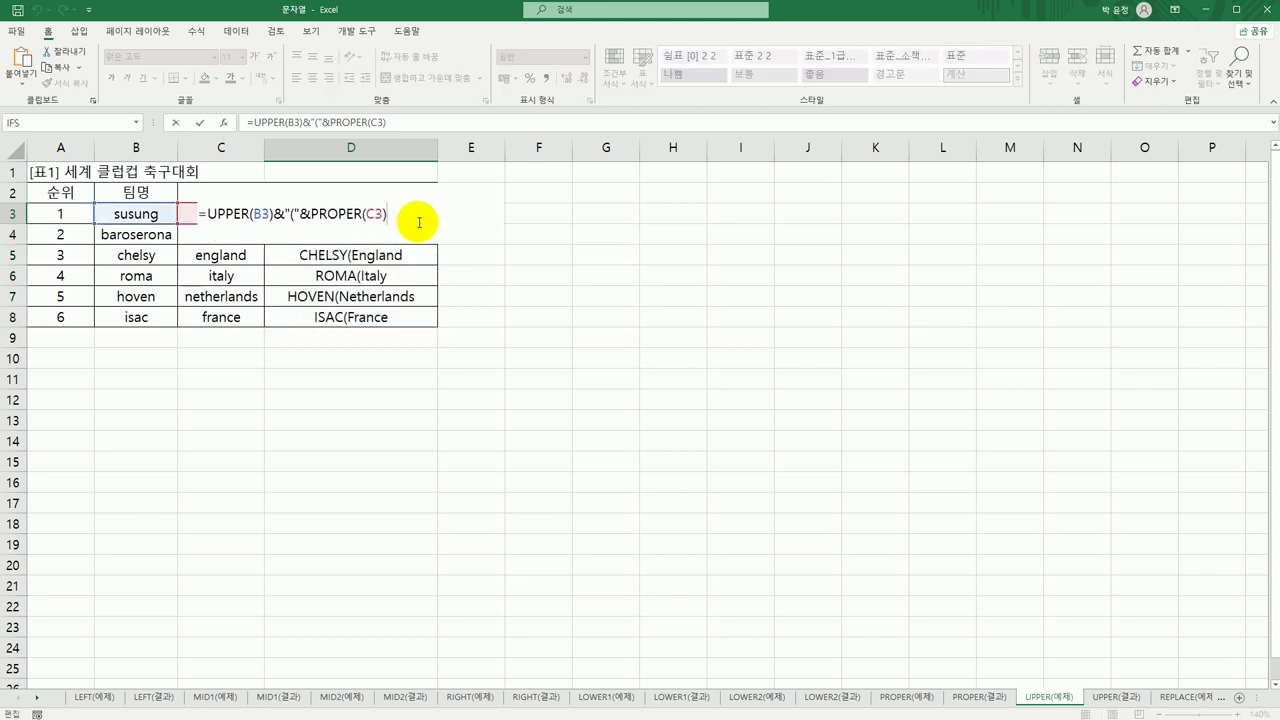
pyautogui.write('&")""')
pyautogui.press('Return')
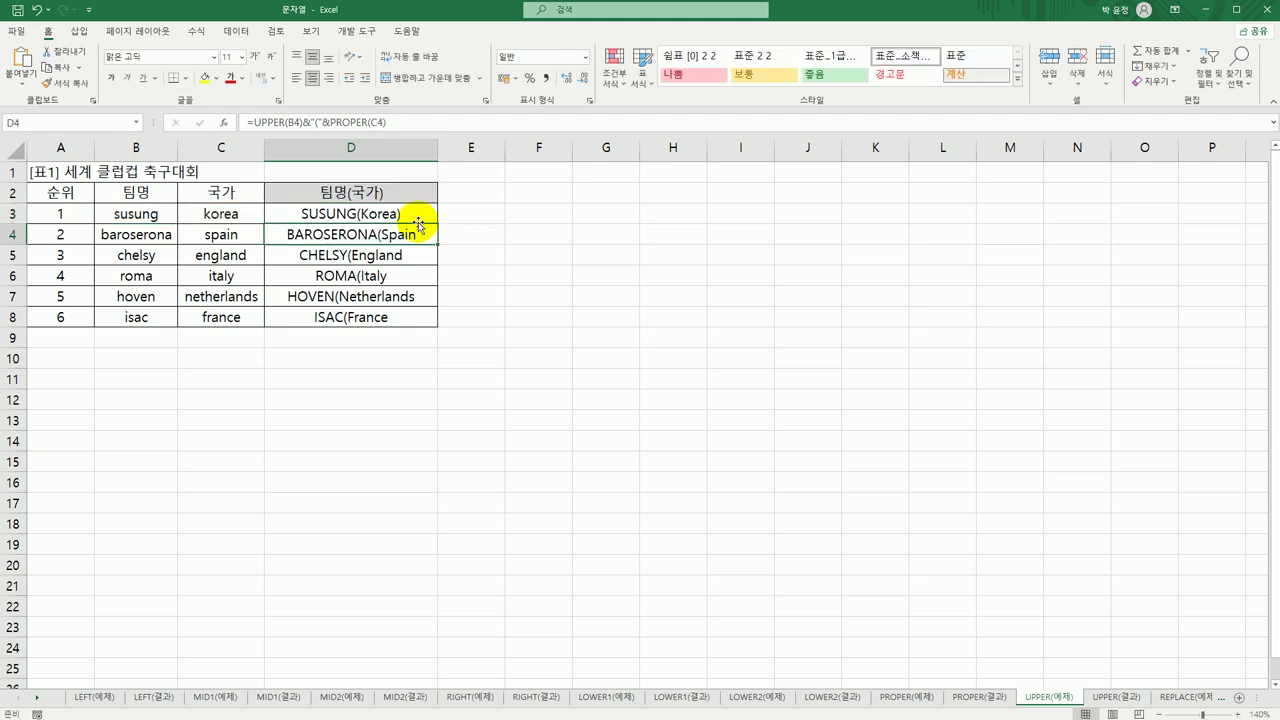
pyautogui.click(417, 214)
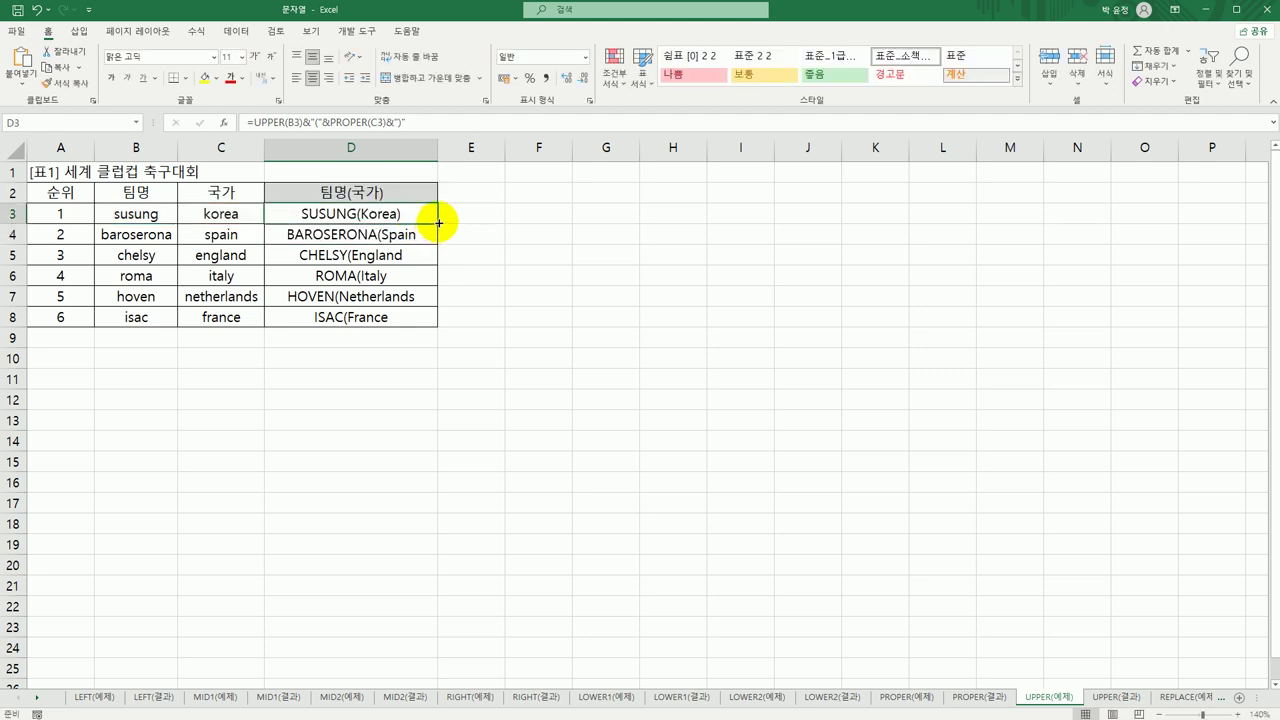
pyautogui.moveTo(434, 223); pyautogui.dragTo(429, 324)
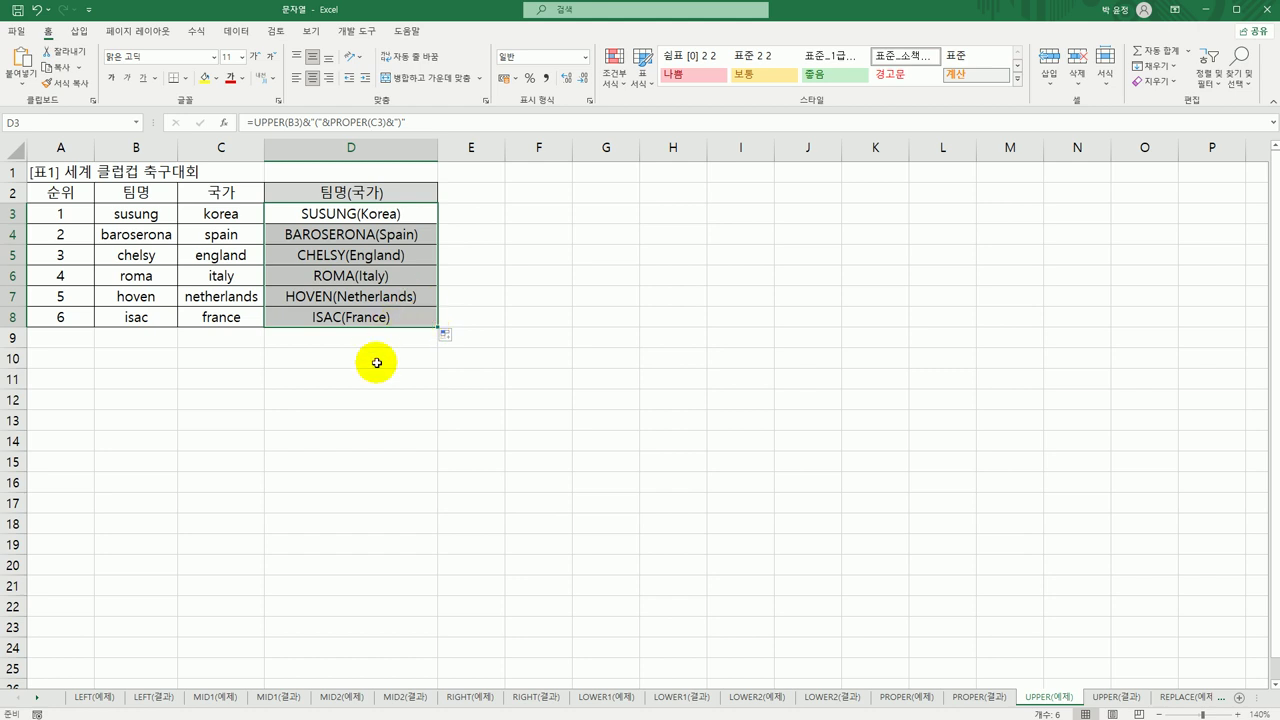
# Check the UPPER(결과) sheet against the finished exercise and open the REPLACE(예제) sheet
pyautogui.click(1104, 697)
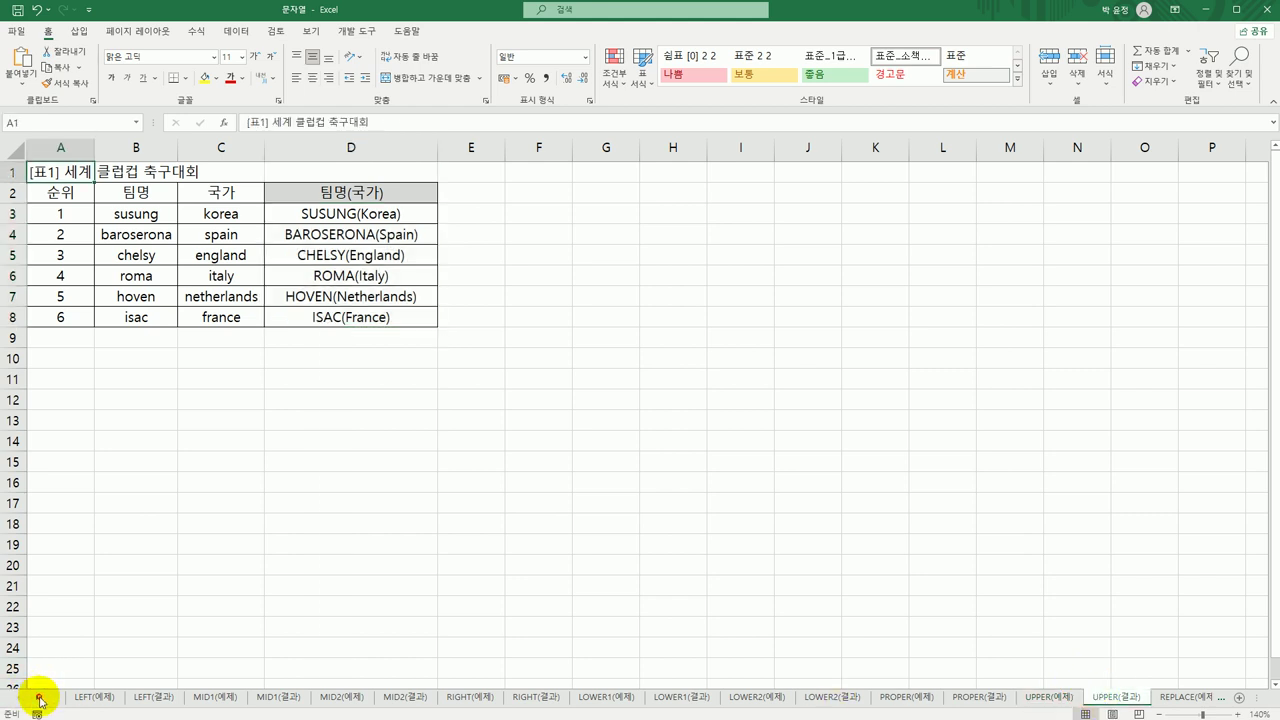
pyautogui.click(38, 698)
pyautogui.click(38, 698)
pyautogui.click(38, 698)
pyautogui.click(38, 698)
pyautogui.click(38, 698)
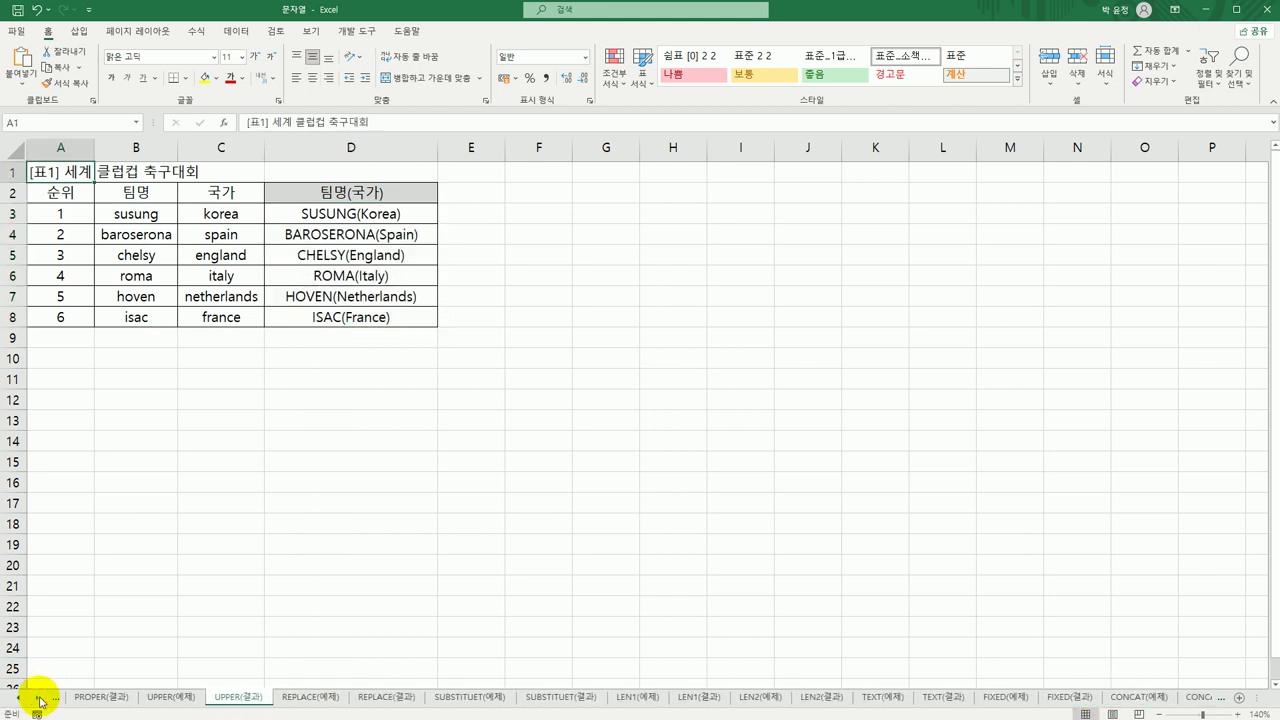
pyautogui.click(38, 698)
pyautogui.click(38, 698)
pyautogui.click(189, 698)
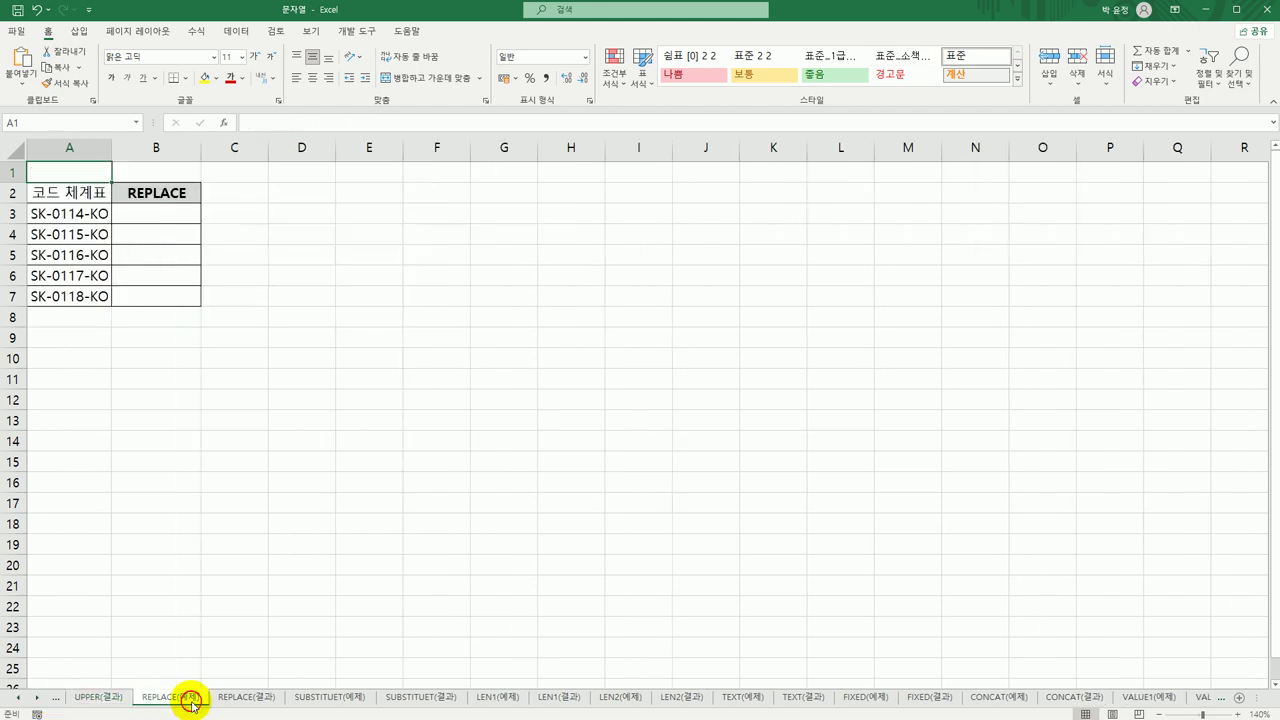
# Start a REPLACE formula in B3 using the function arguments dialog, with A3 as the old text
pyautogui.click(186, 212)
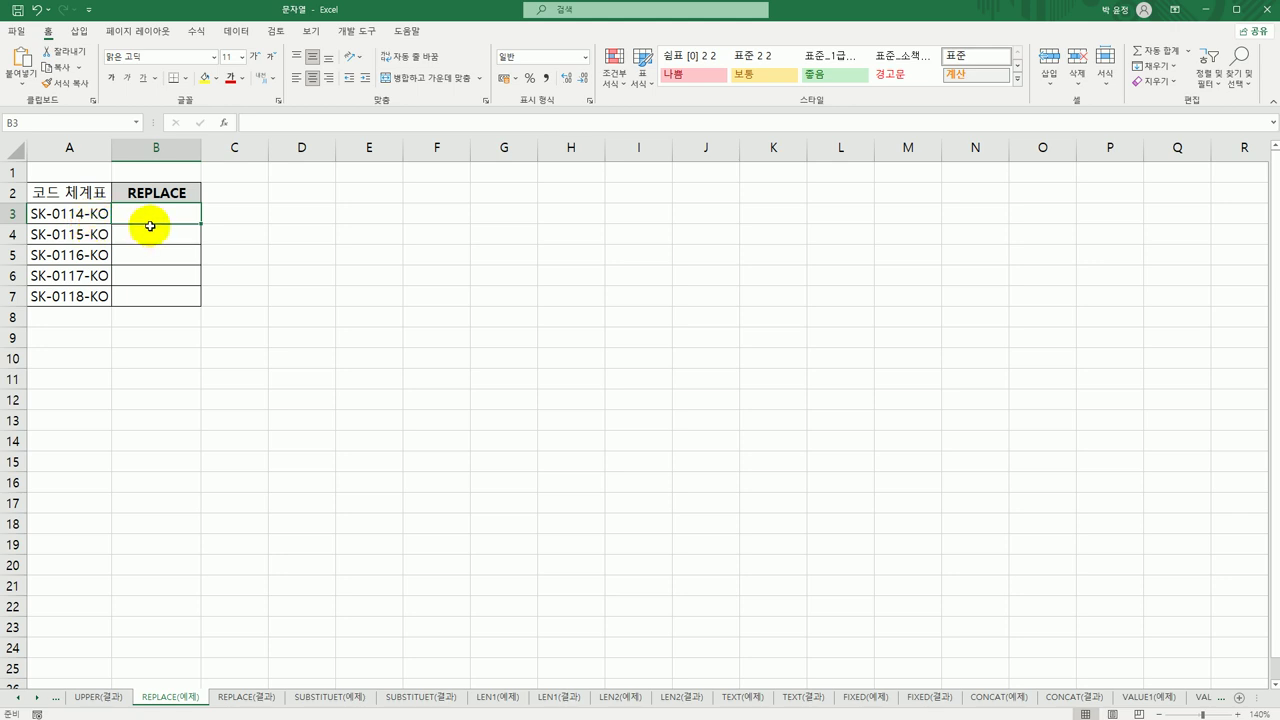
pyautogui.write('=re')
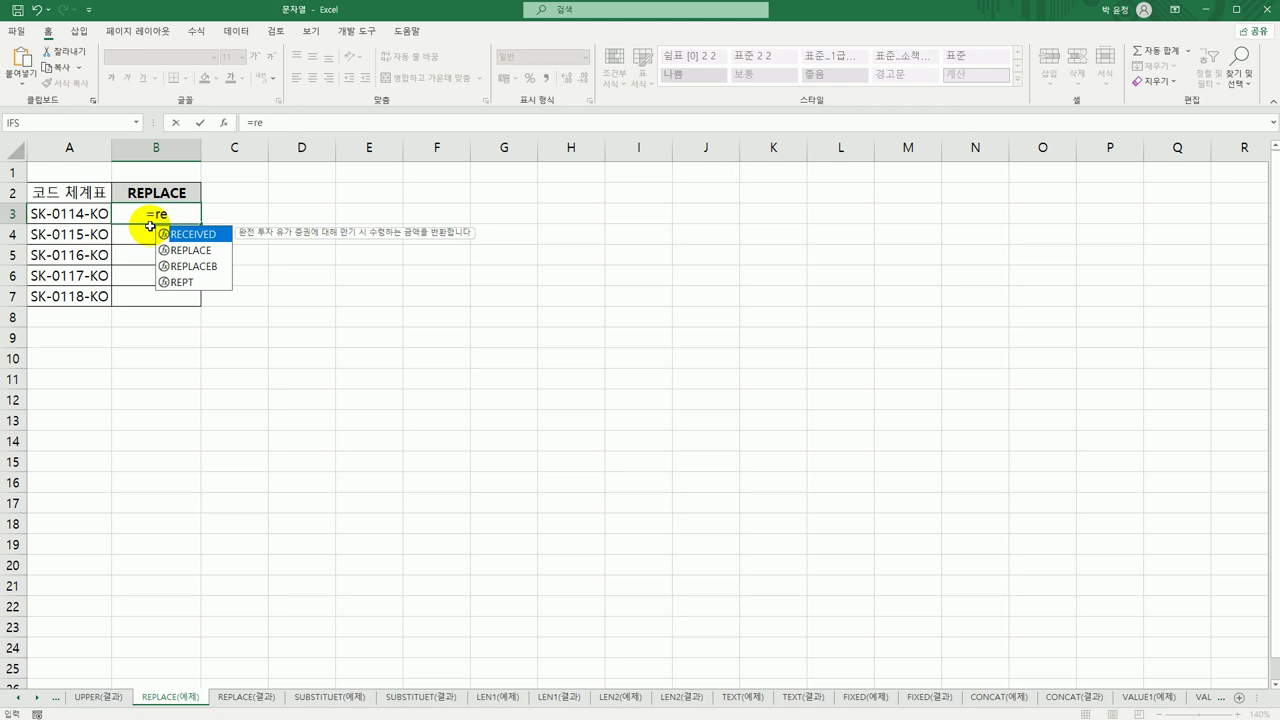
pyautogui.press('Down')
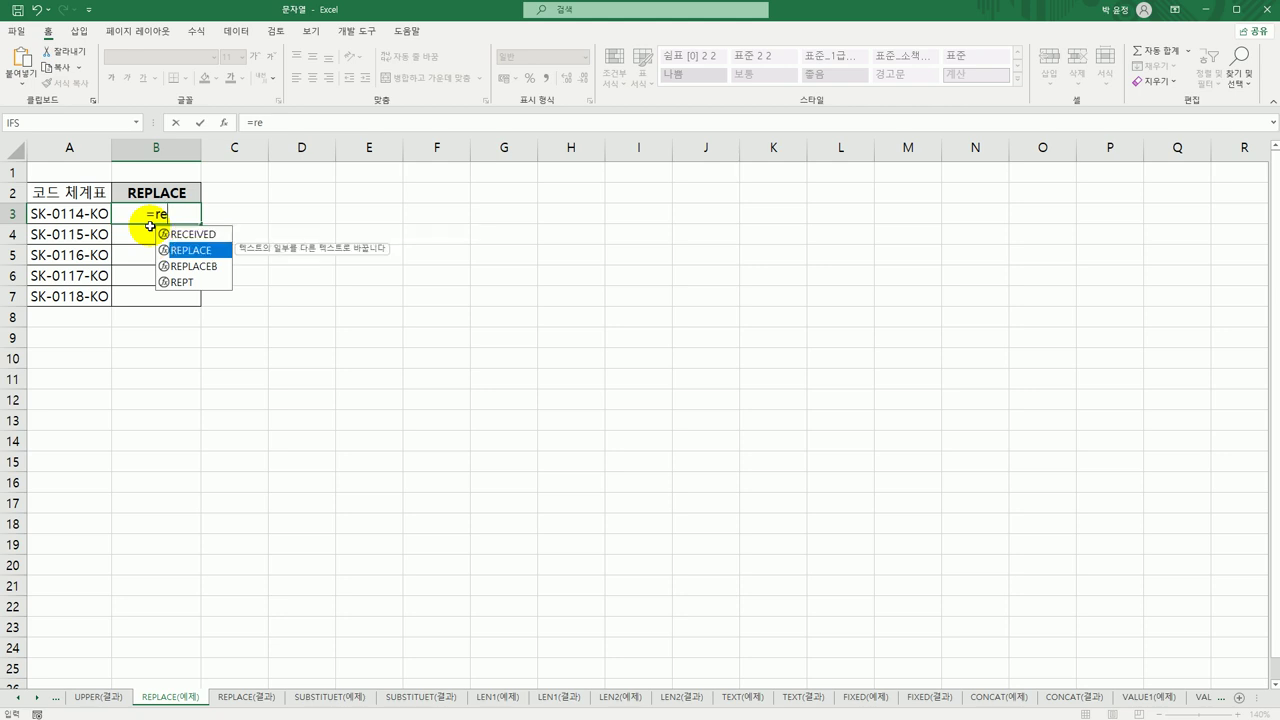
pyautogui.press('Tab')
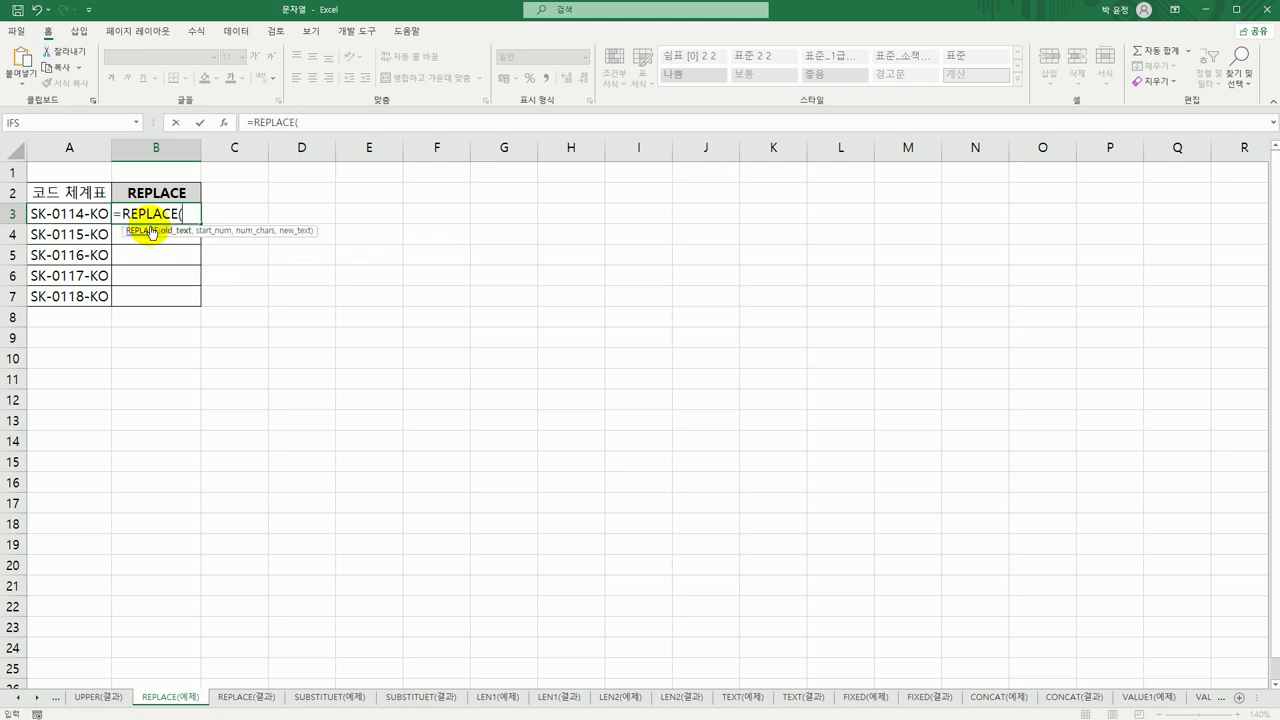
pyautogui.click(224, 122)
pyautogui.moveTo(723, 214); pyautogui.dragTo(378, 195)
pyautogui.click(64, 213)
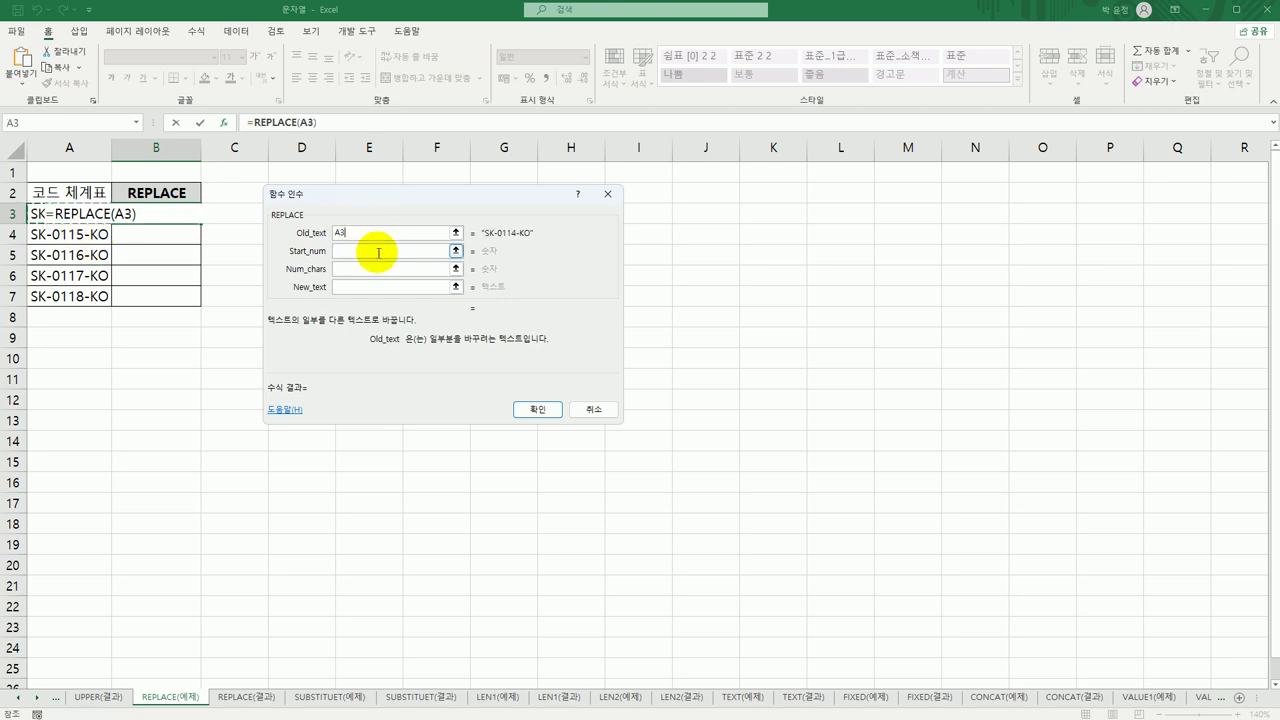
# Complete the B3 formula as =REPLACE(A3,9,2,"MN") and fill it down to B7
pyautogui.click(379, 251)
pyautogui.write('9')
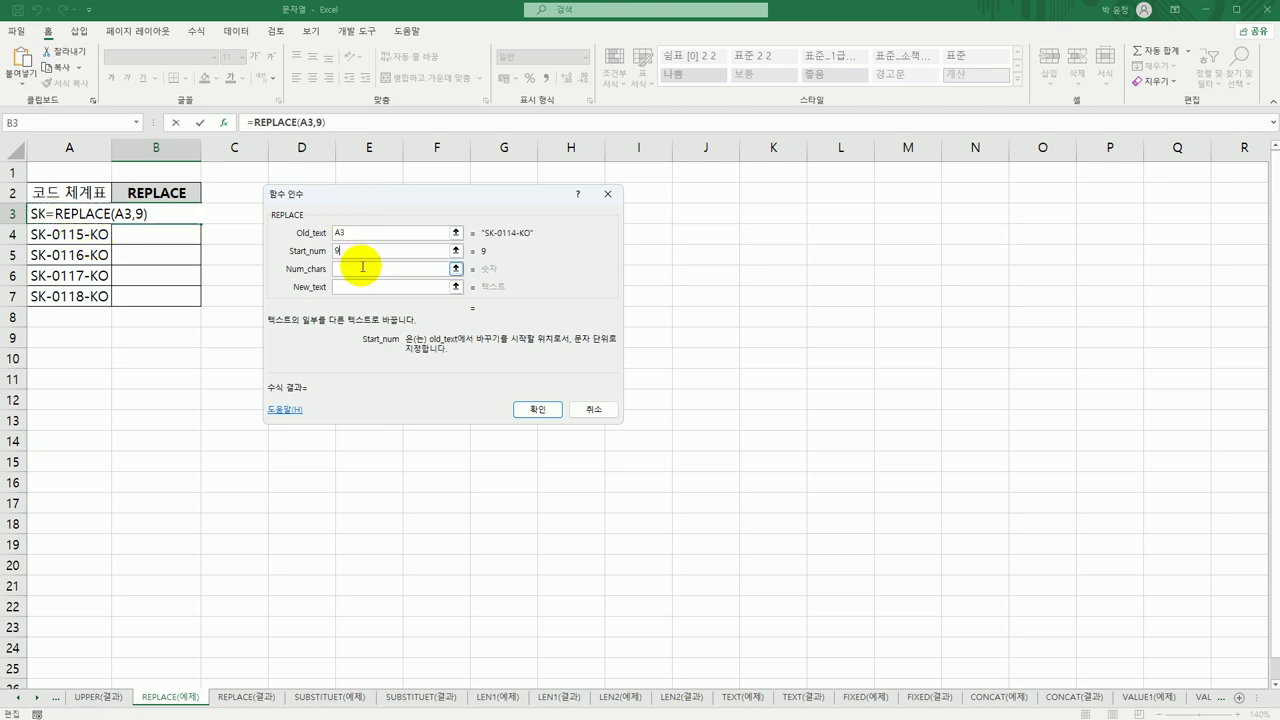
pyautogui.press('Tab')
pyautogui.write('2')
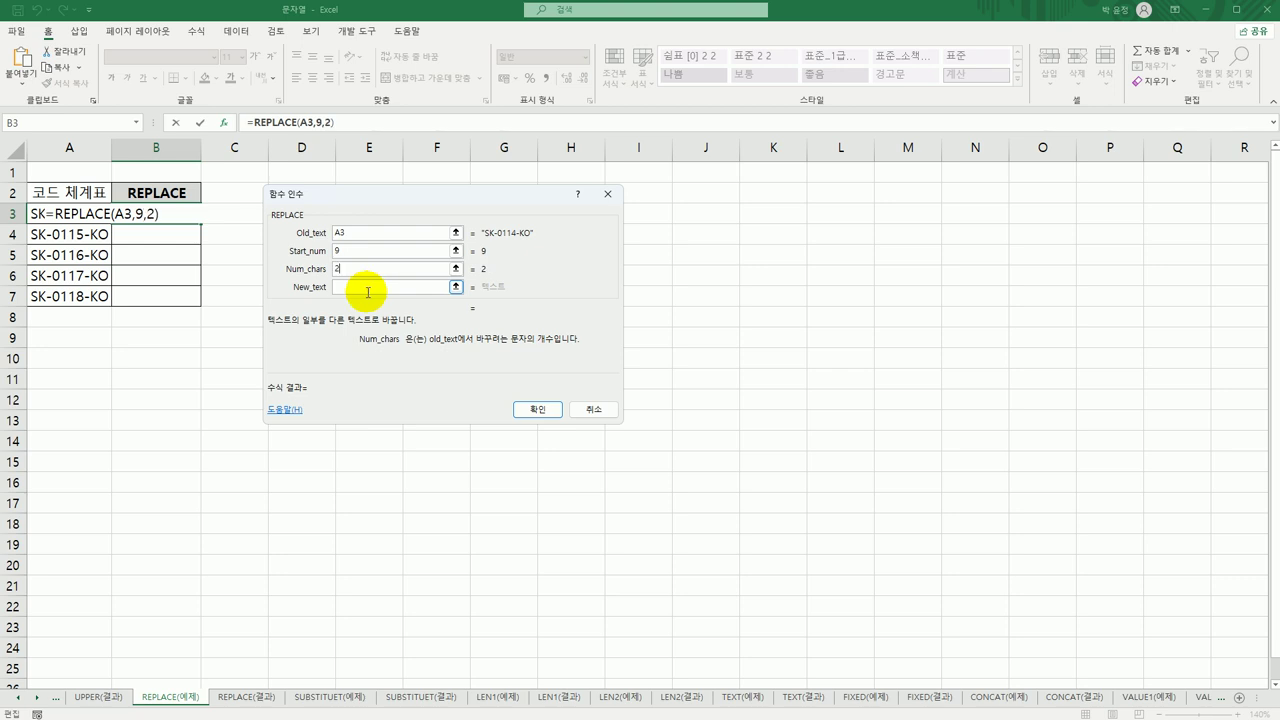
pyautogui.press('Tab')
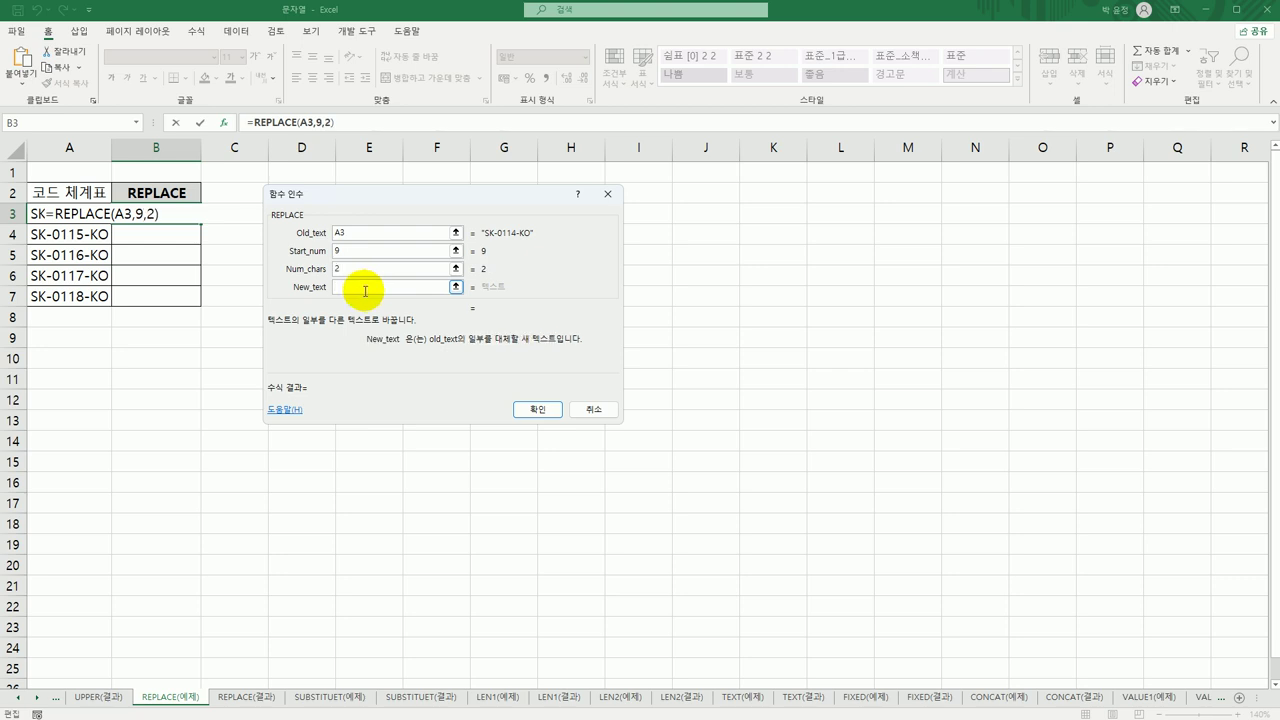
pyautogui.write('MN')
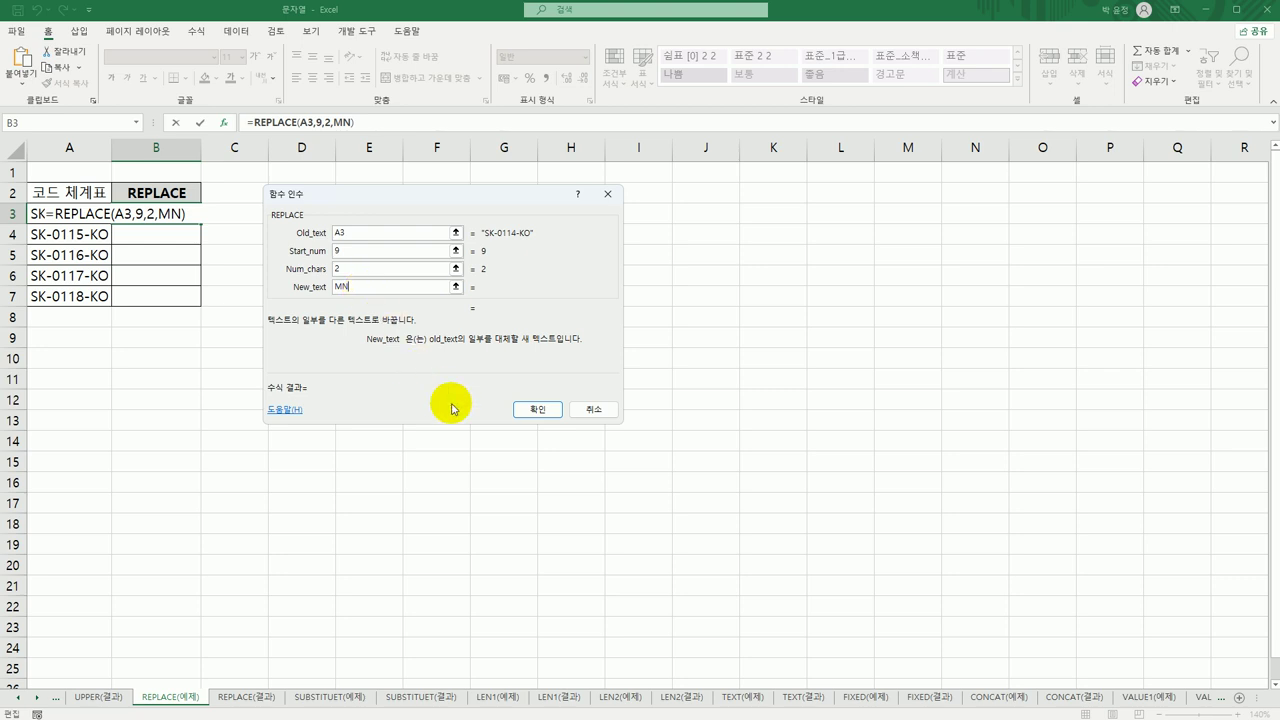
pyautogui.click(518, 409)
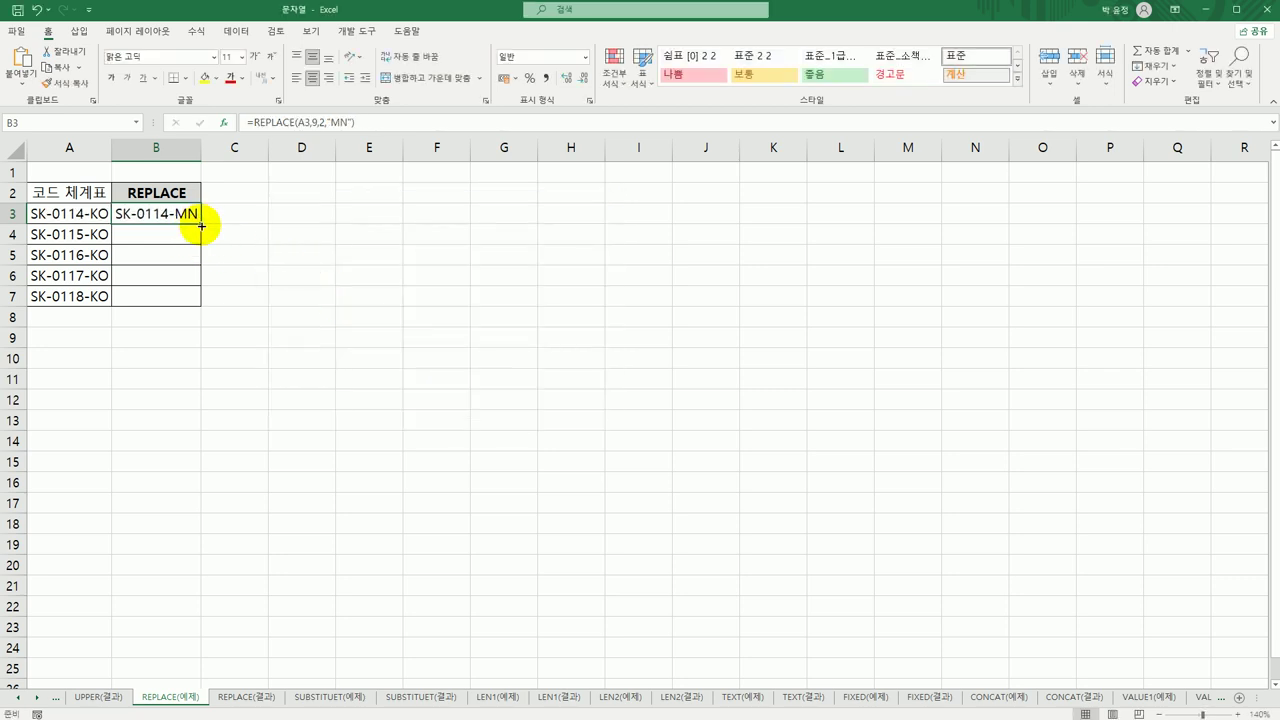
pyautogui.moveTo(201, 222); pyautogui.dragTo(200, 306)
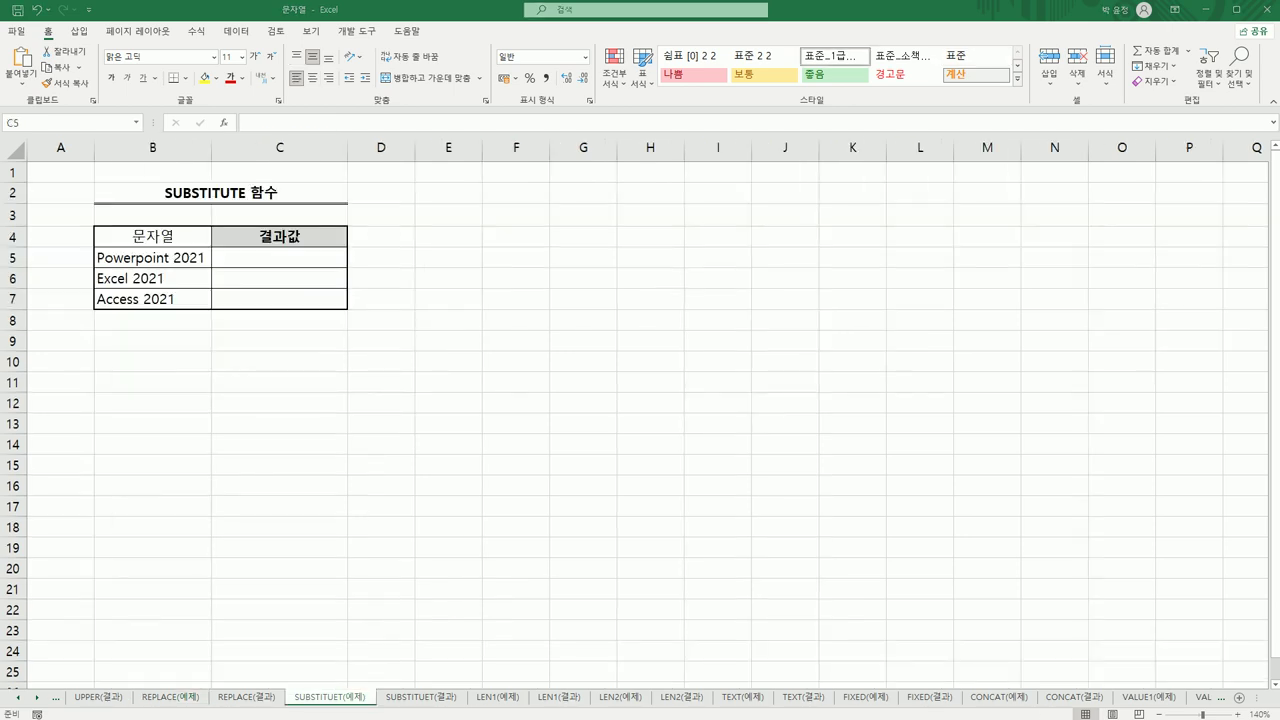
# On the SUBSTITUET(예제) sheet, start a SUBSTITUTE formula in C5 using the function arguments dialog, with B5 as the text
pyautogui.click(285, 261)
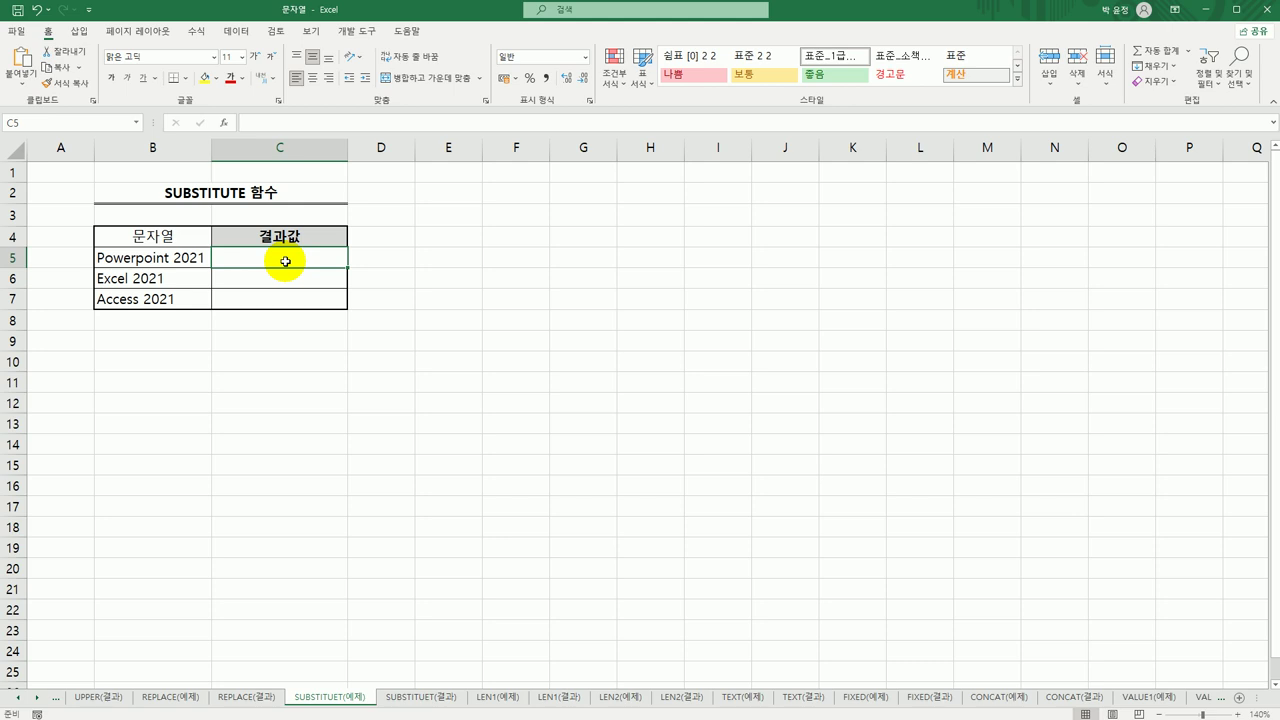
pyautogui.write('=')
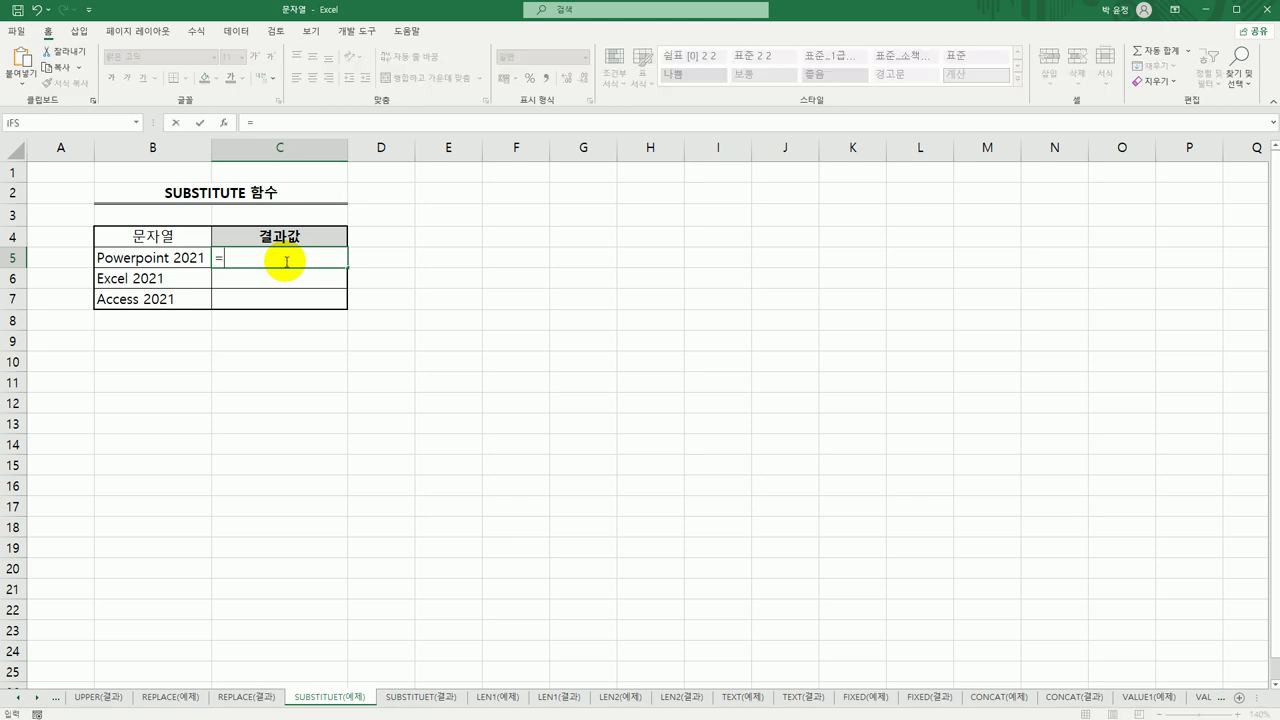
pyautogui.write('su')
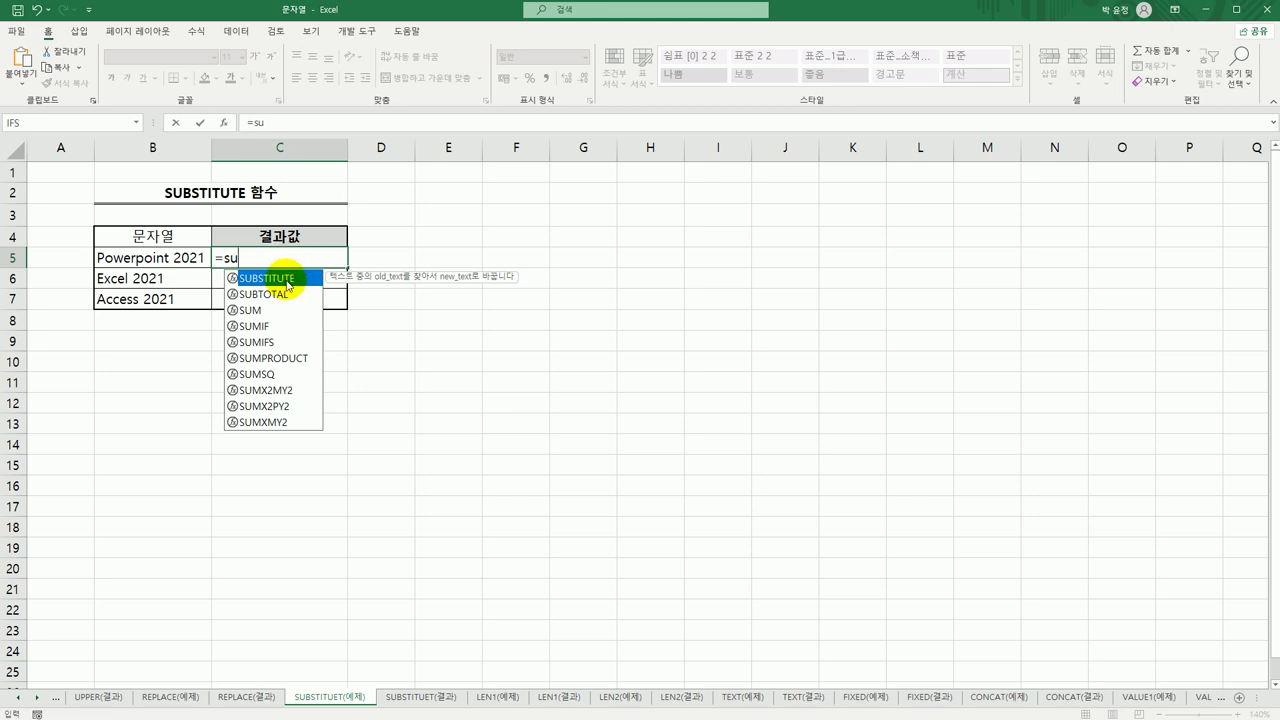
pyautogui.doubleClick(287, 285)
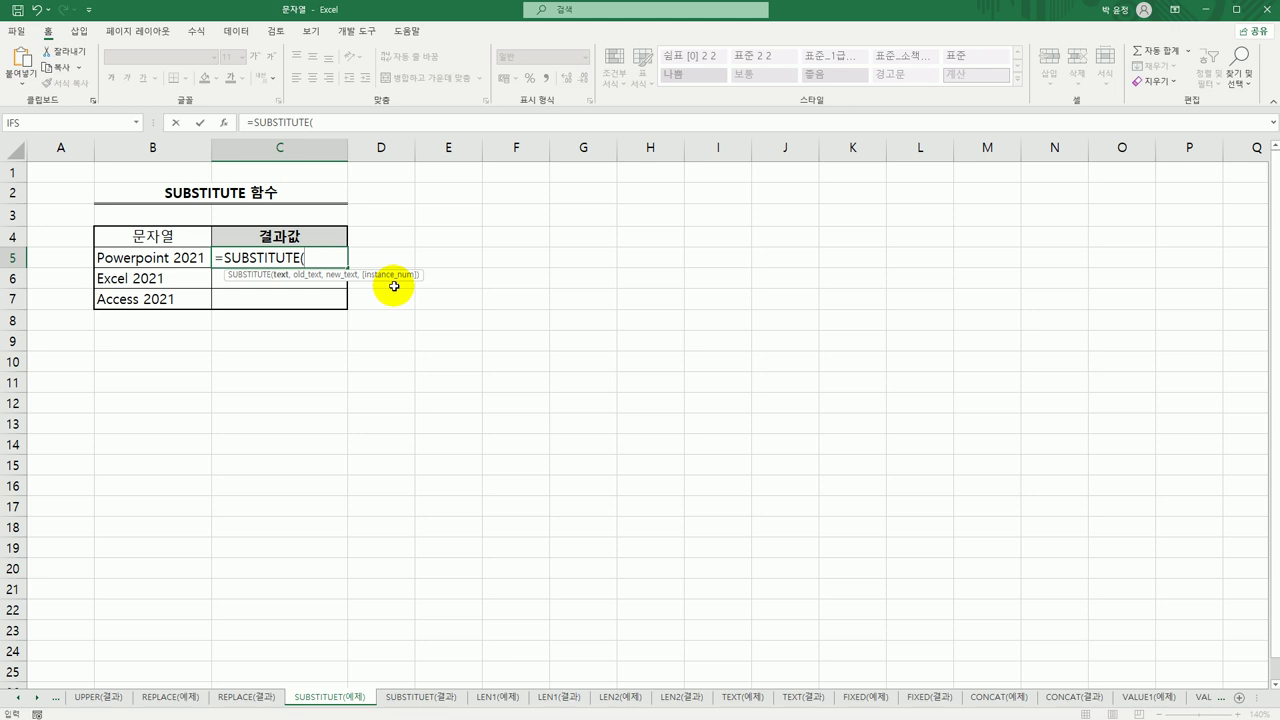
pyautogui.click(224, 122)
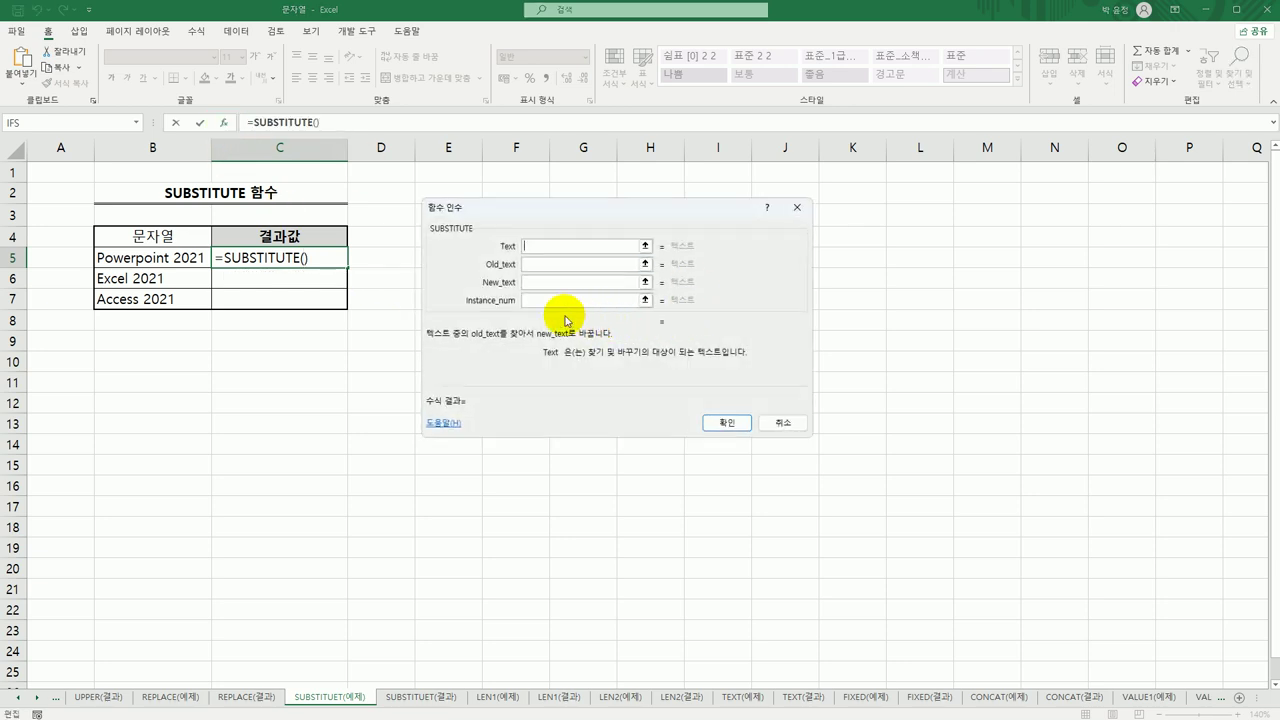
pyautogui.click(190, 258)
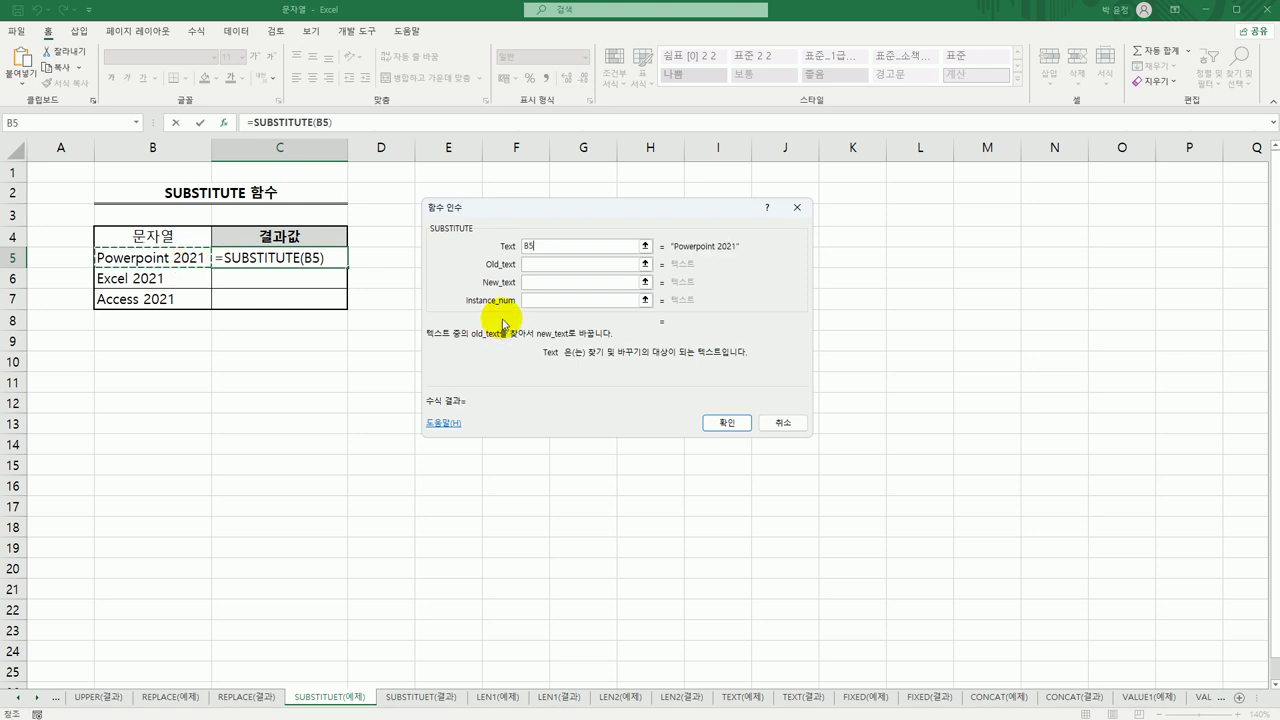
# Set the old text of the SUBSTITUTE function to right(B5,2)
pyautogui.click(568, 266)
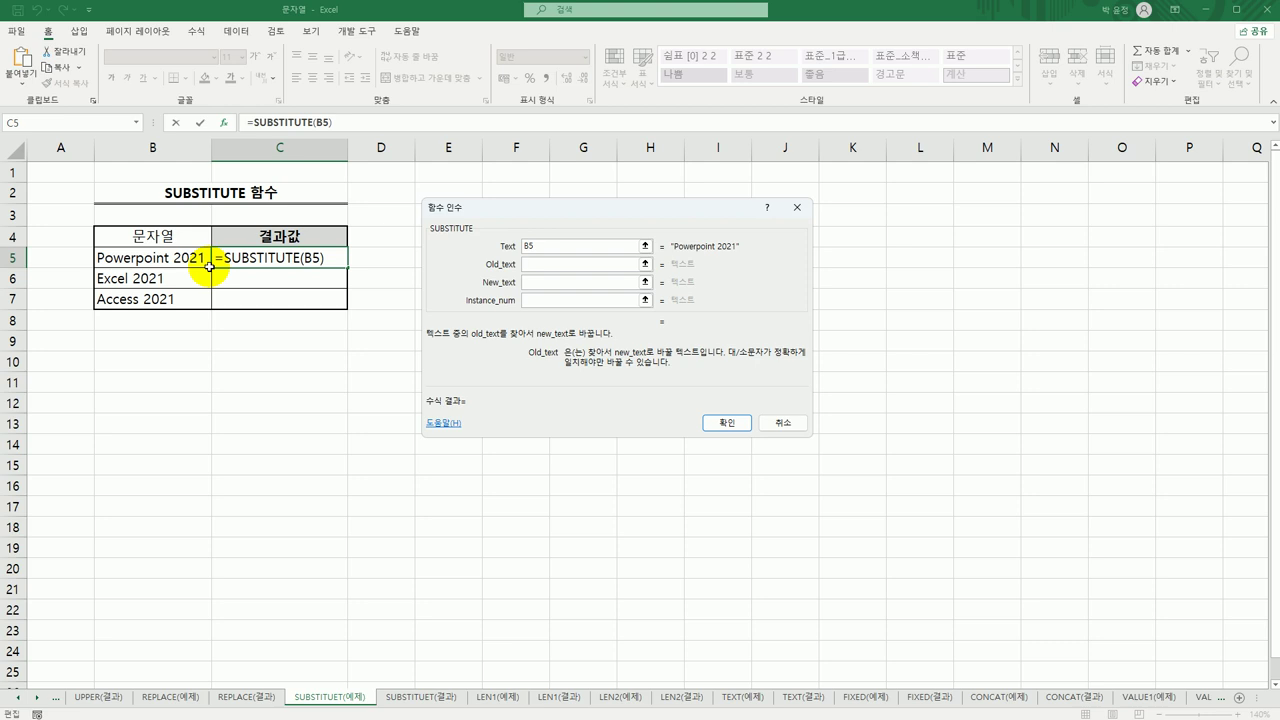
pyautogui.write('right(')
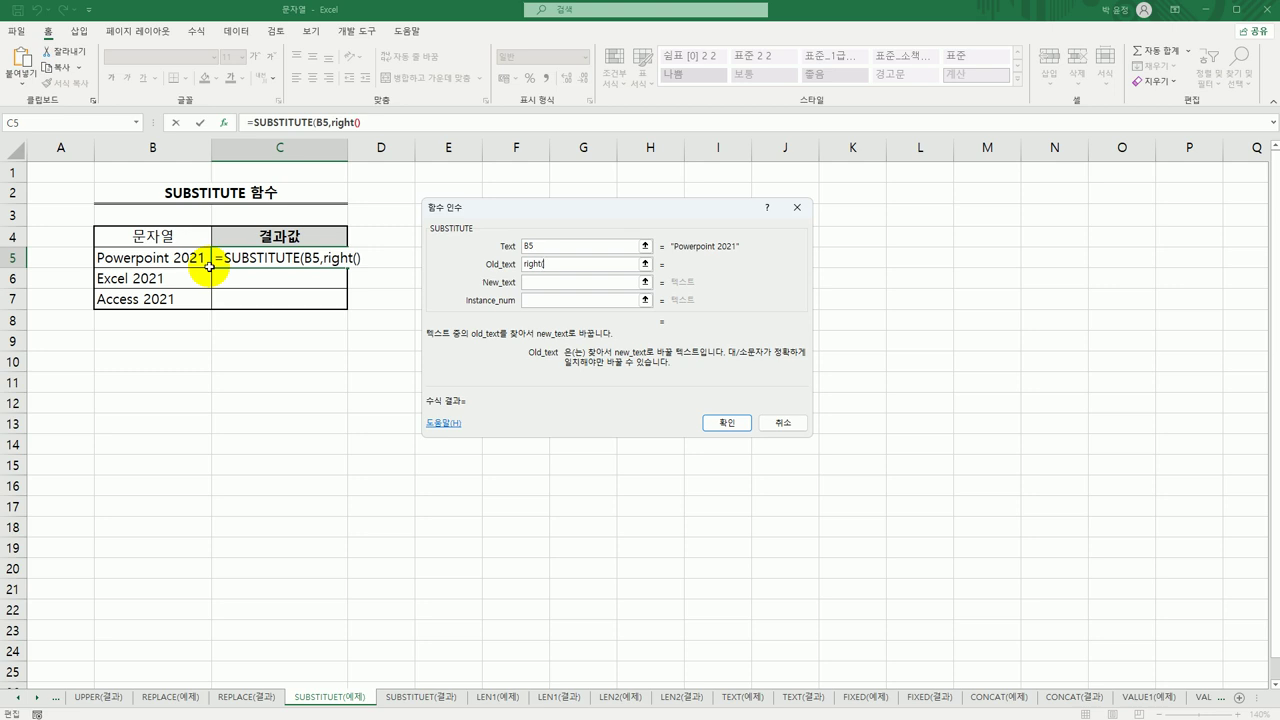
pyautogui.click(205, 263)
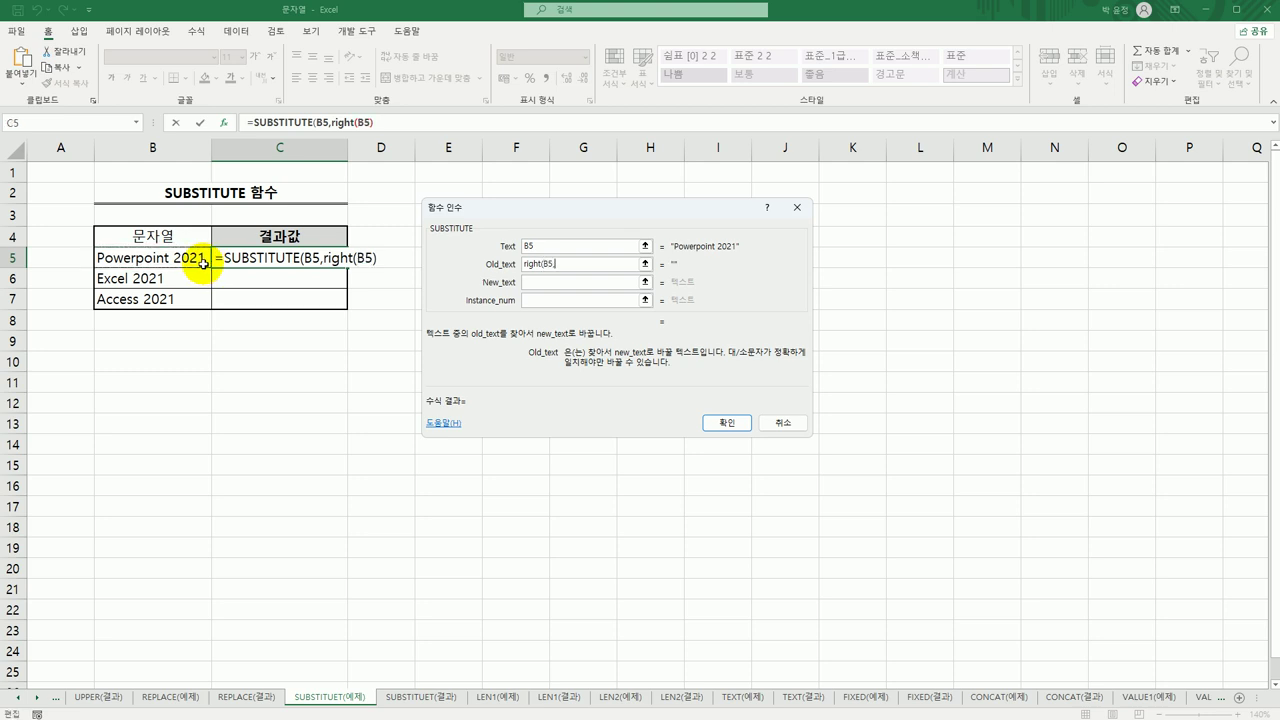
pyautogui.write(',2)')
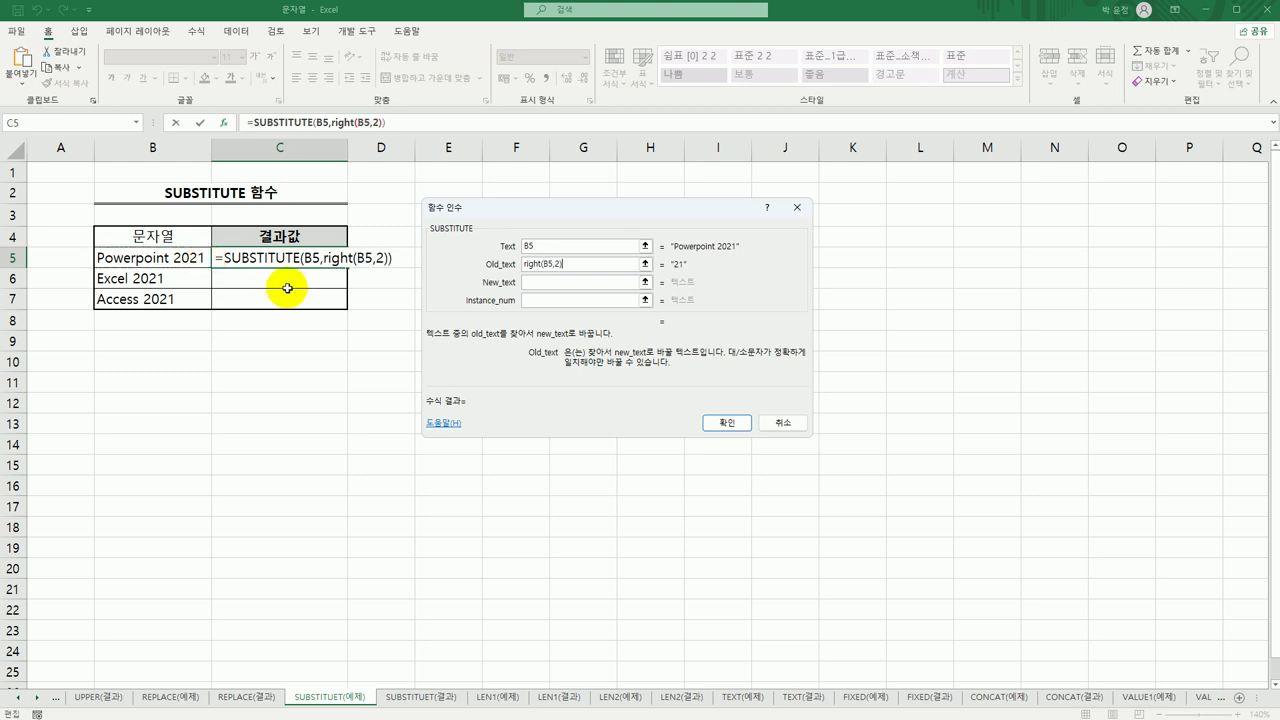
# Set the SUBSTITUTE function's new text to 16 and fill the completed C5 formula down to C7
pyautogui.click(530, 284)
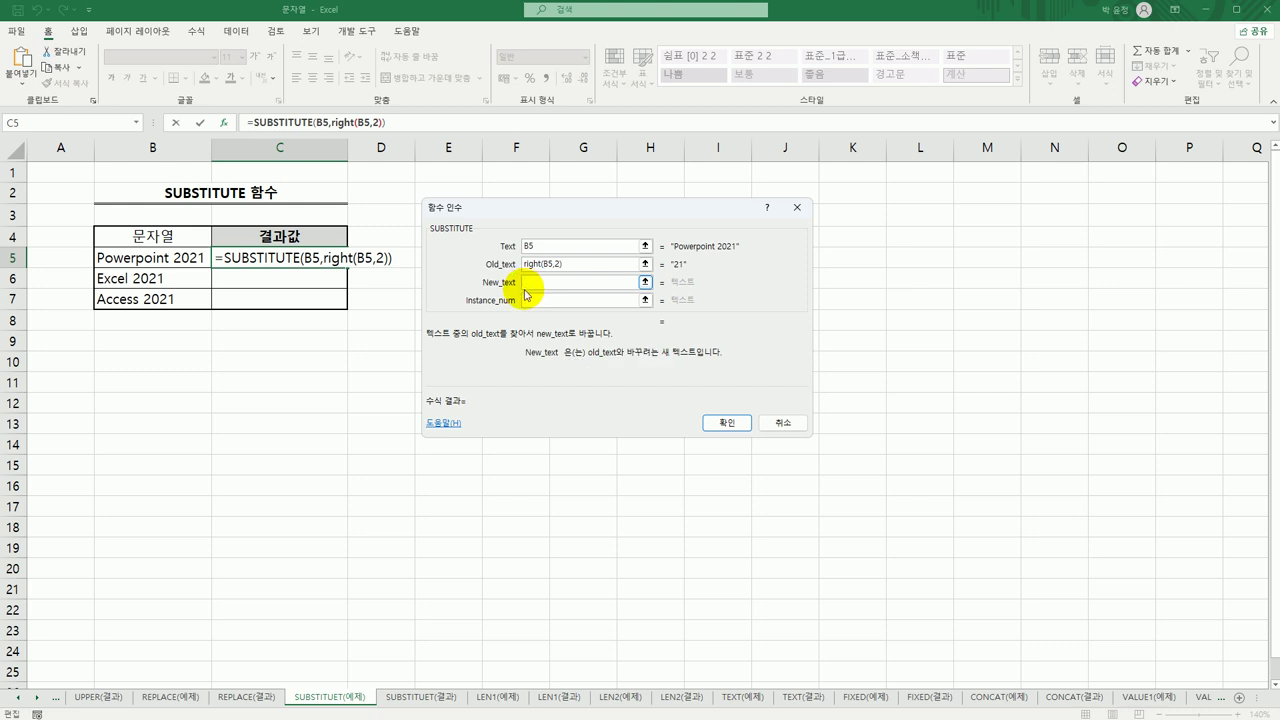
pyautogui.write('16')
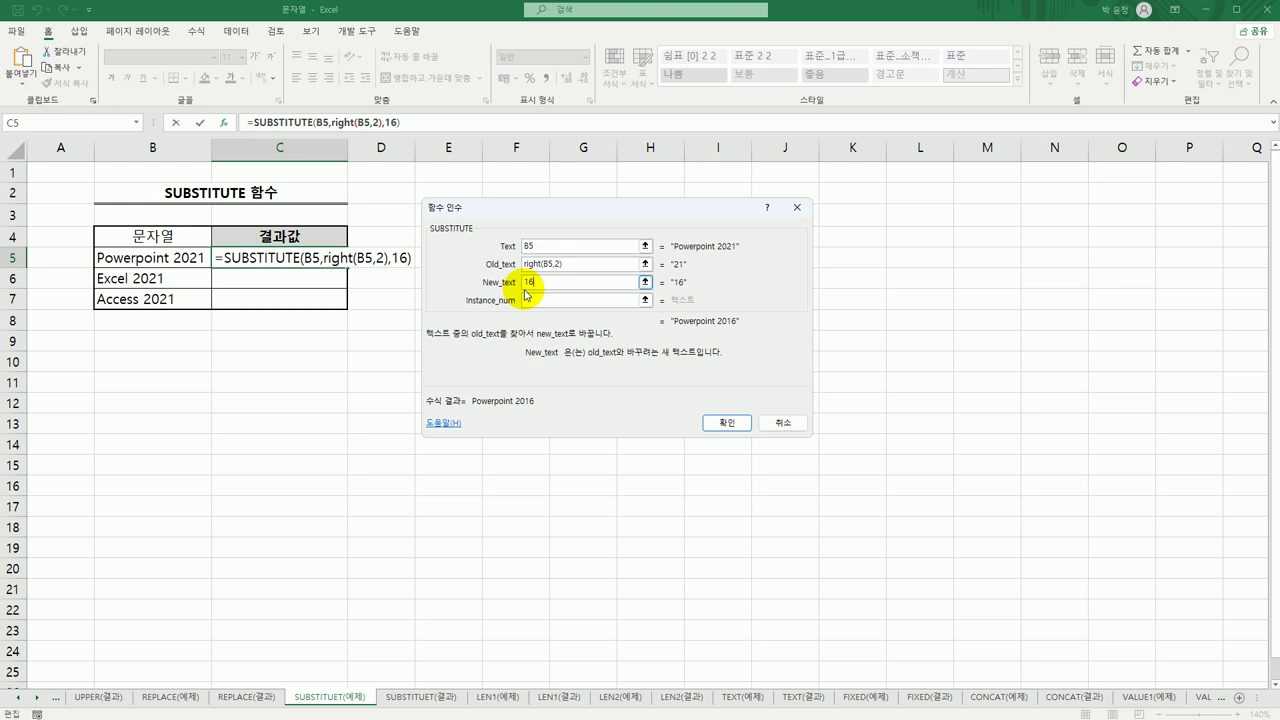
pyautogui.click(726, 422)
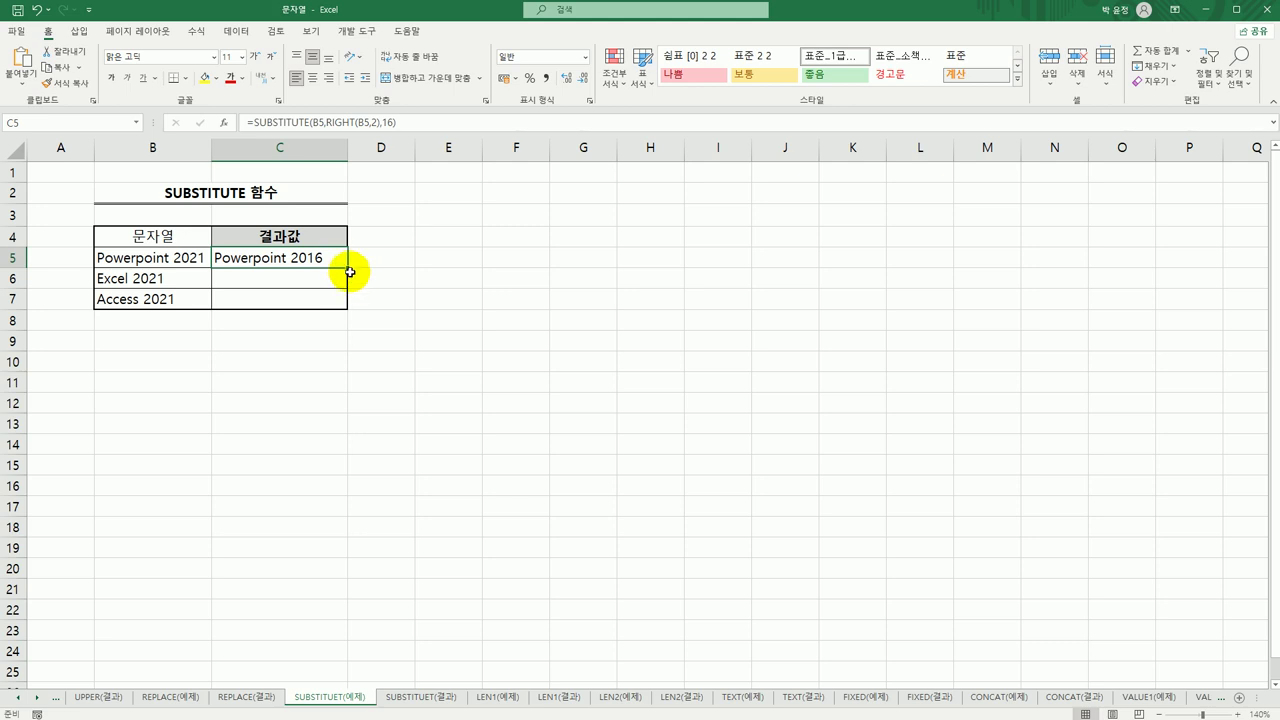
pyautogui.moveTo(347, 268); pyautogui.dragTo(347, 310)
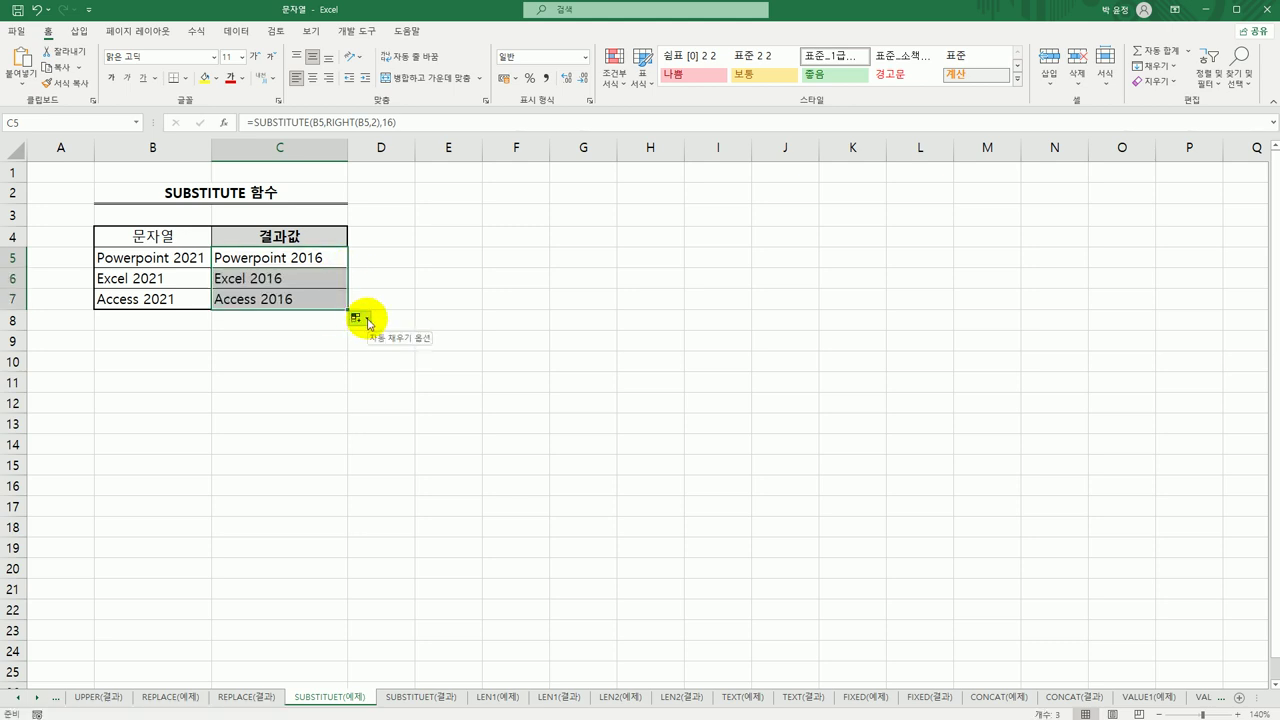
pyautogui.click(447, 353)
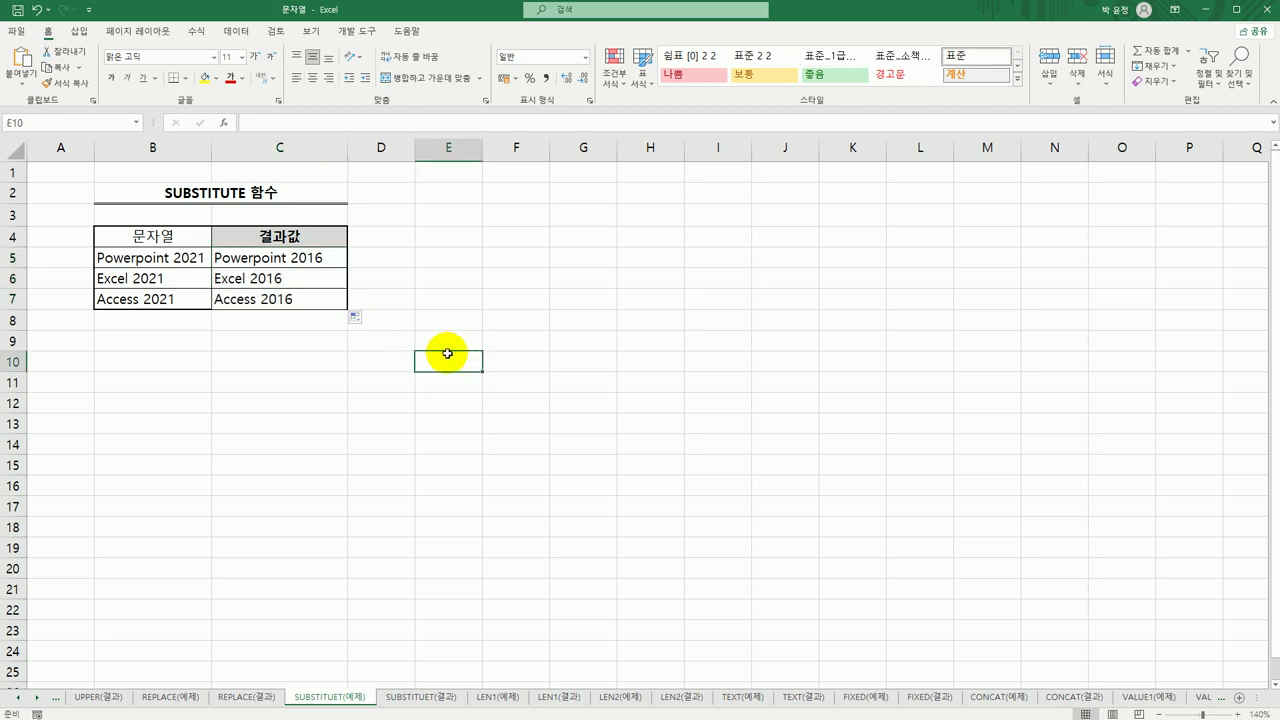
# On the LEN1(예제) sheet, enter =LEN(B4) in C4 and fill the formula down to C7
pyautogui.click(434, 697)
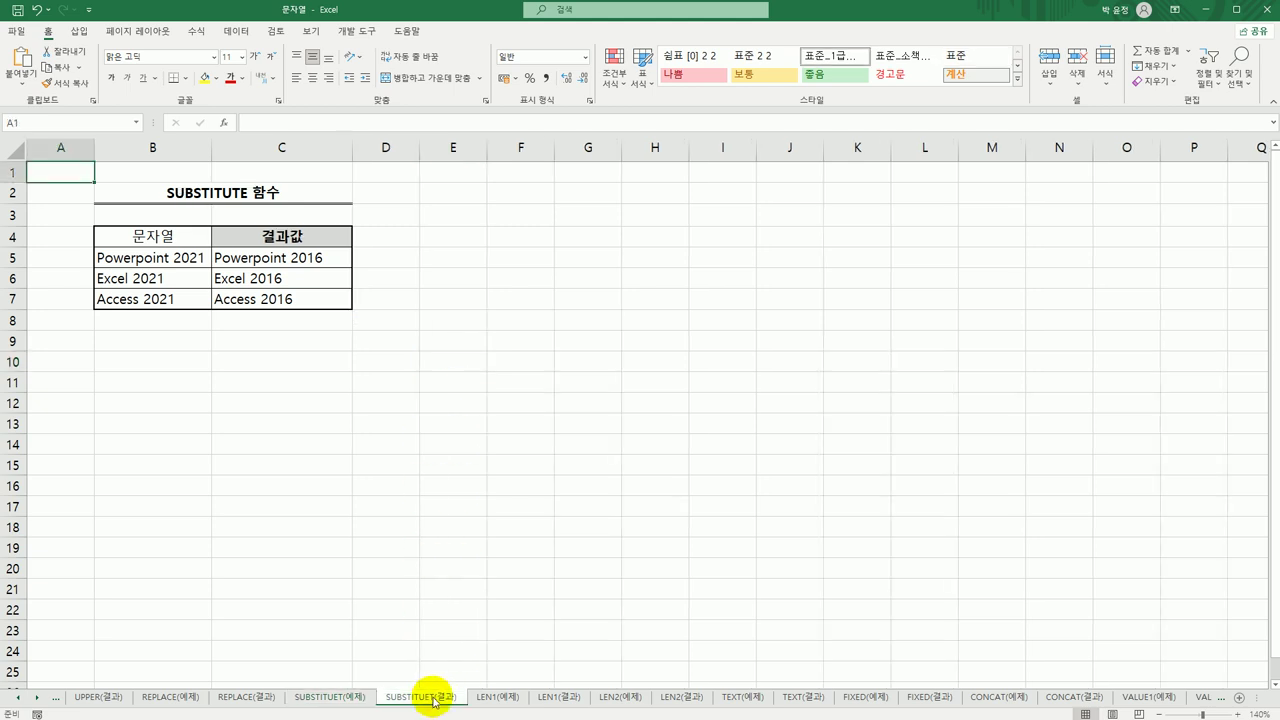
pyautogui.click(510, 702)
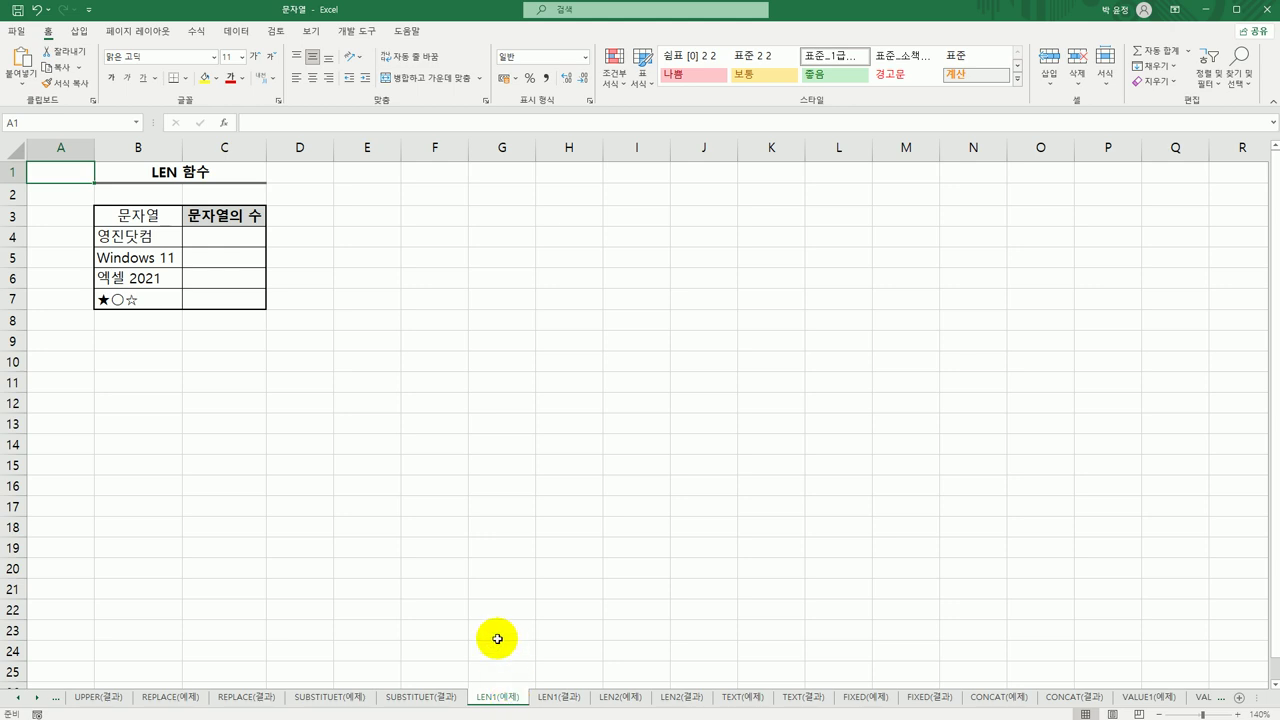
pyautogui.click(246, 241)
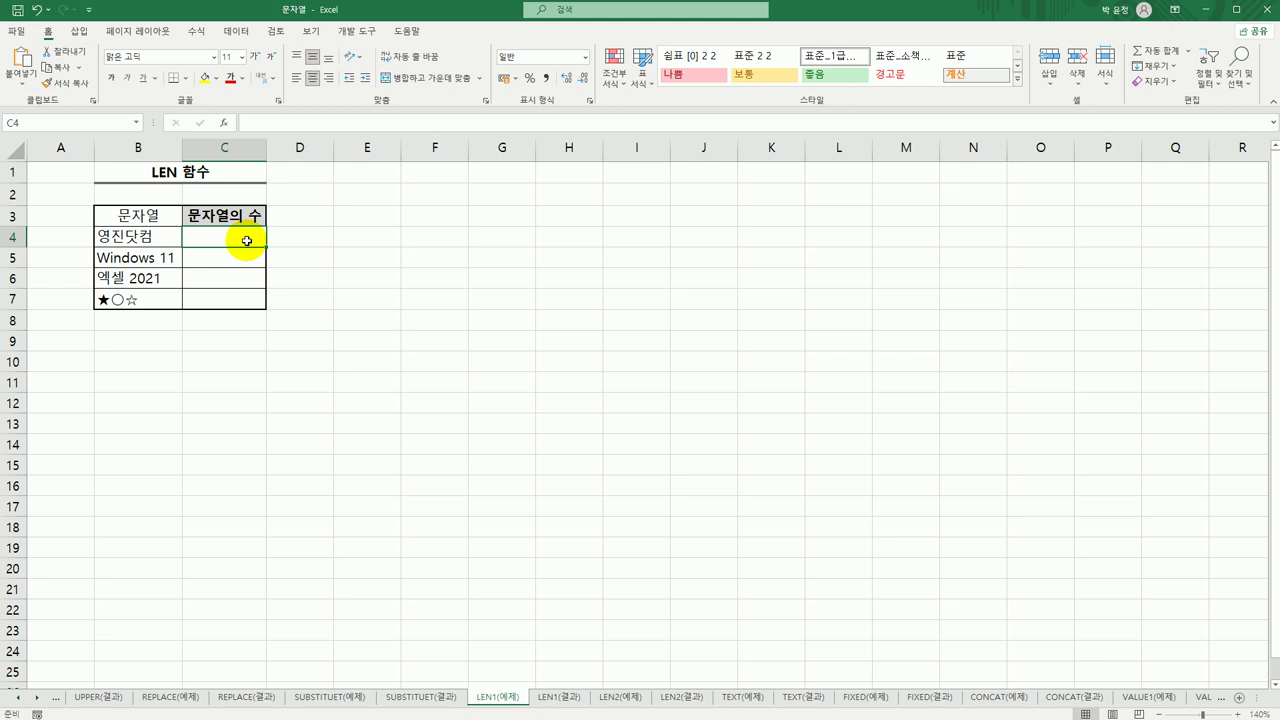
pyautogui.write('=LEN(')
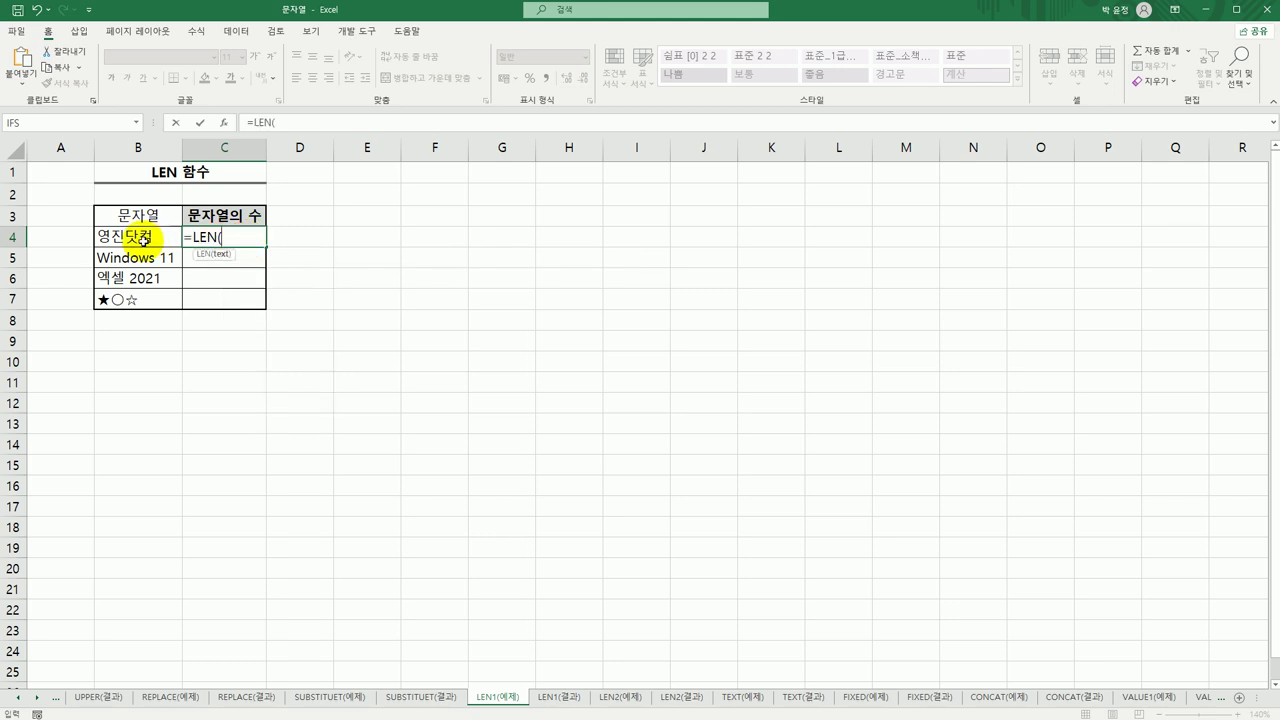
pyautogui.click(143, 240)
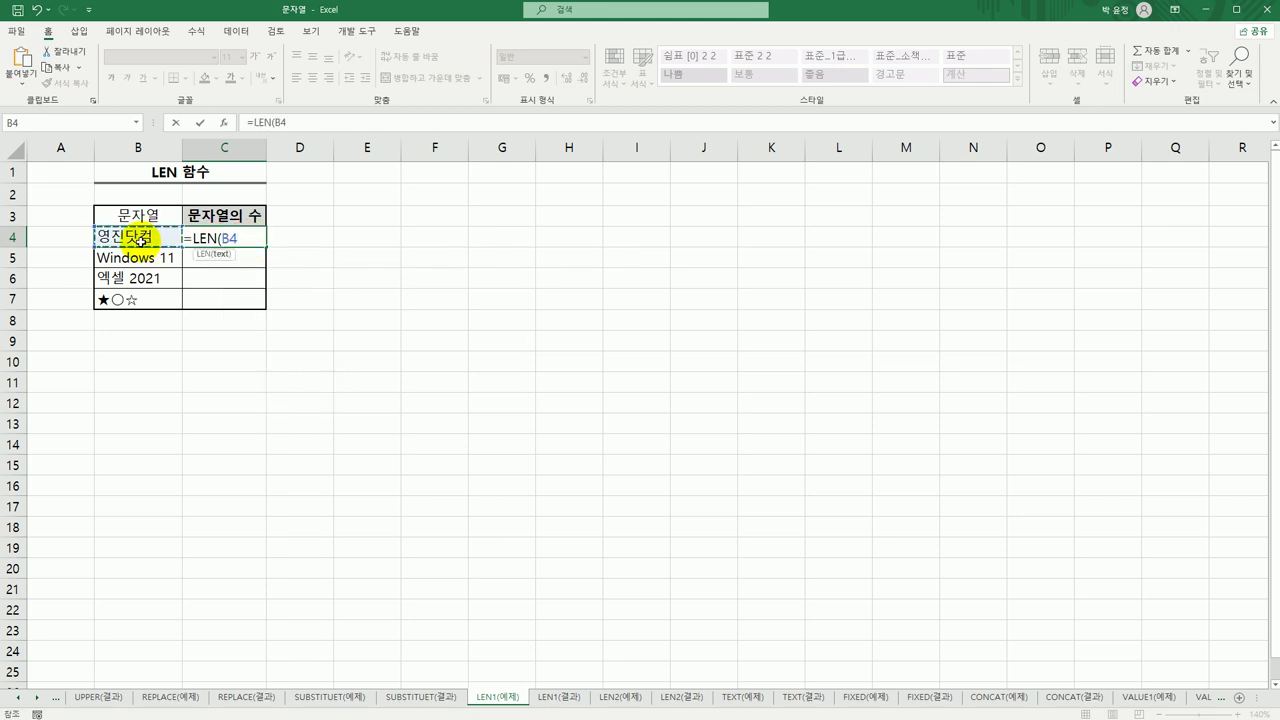
pyautogui.write(')')
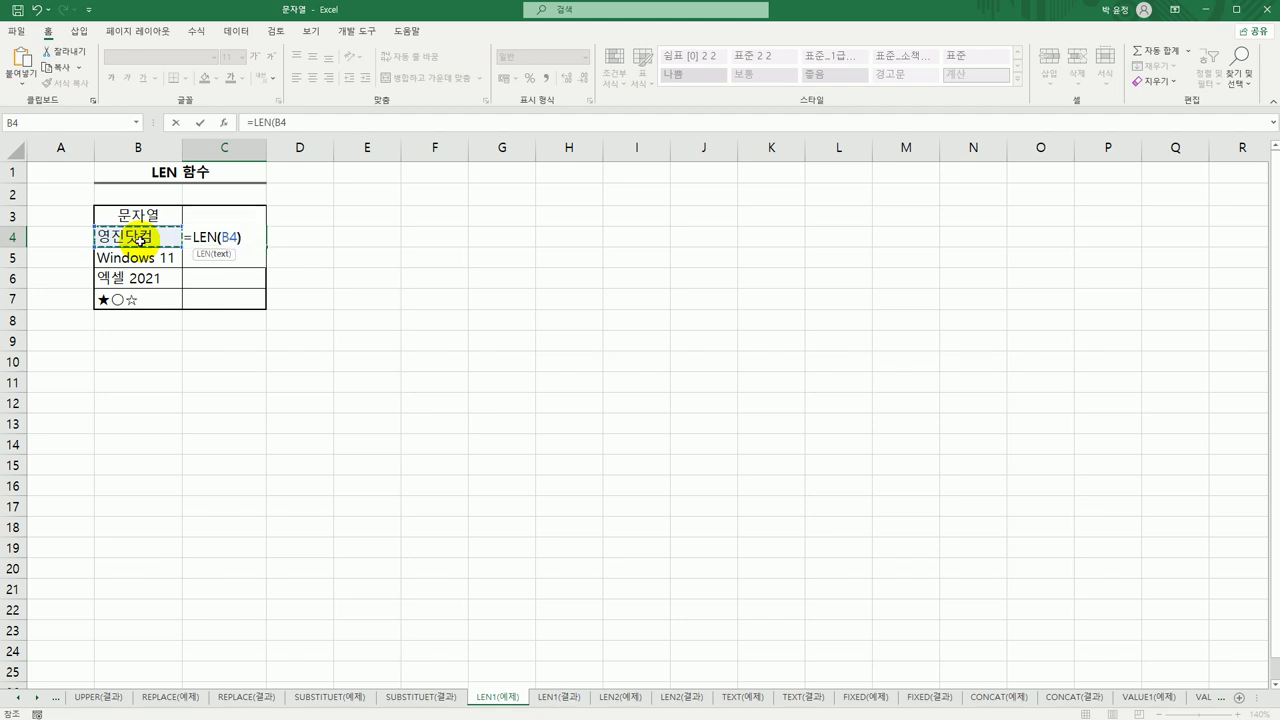
pyautogui.press('Return')
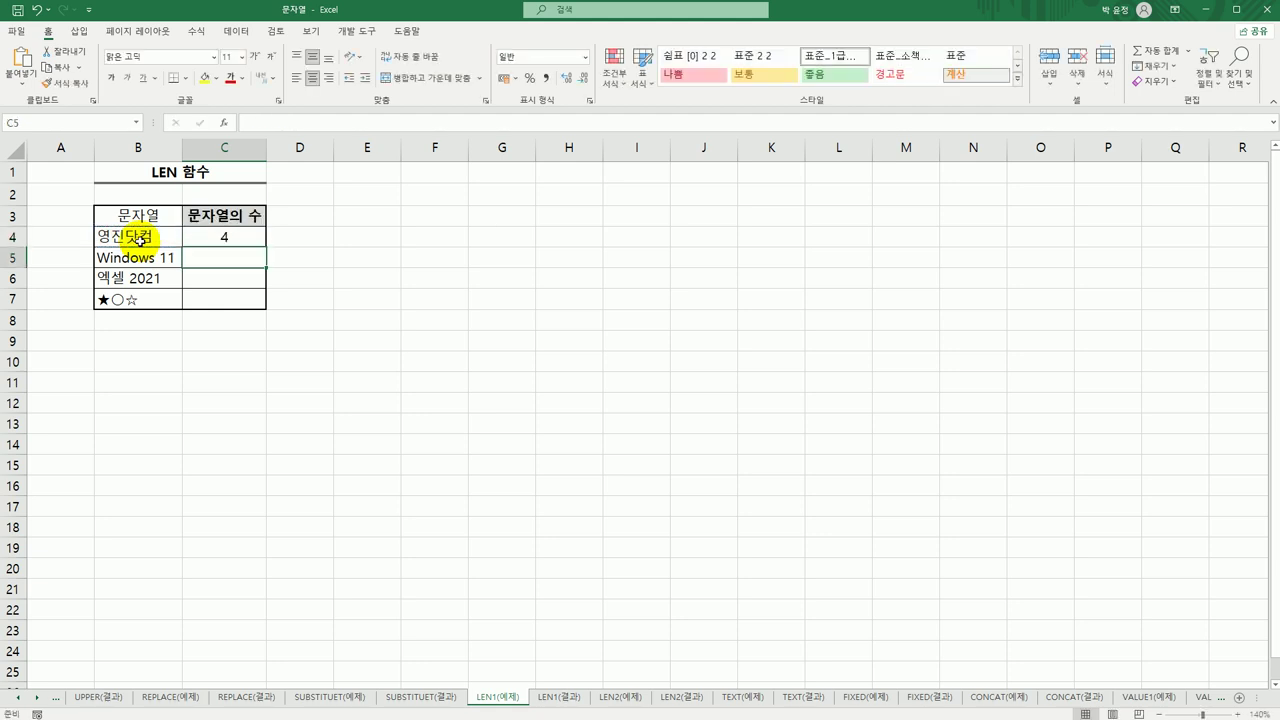
pyautogui.click(220, 238)
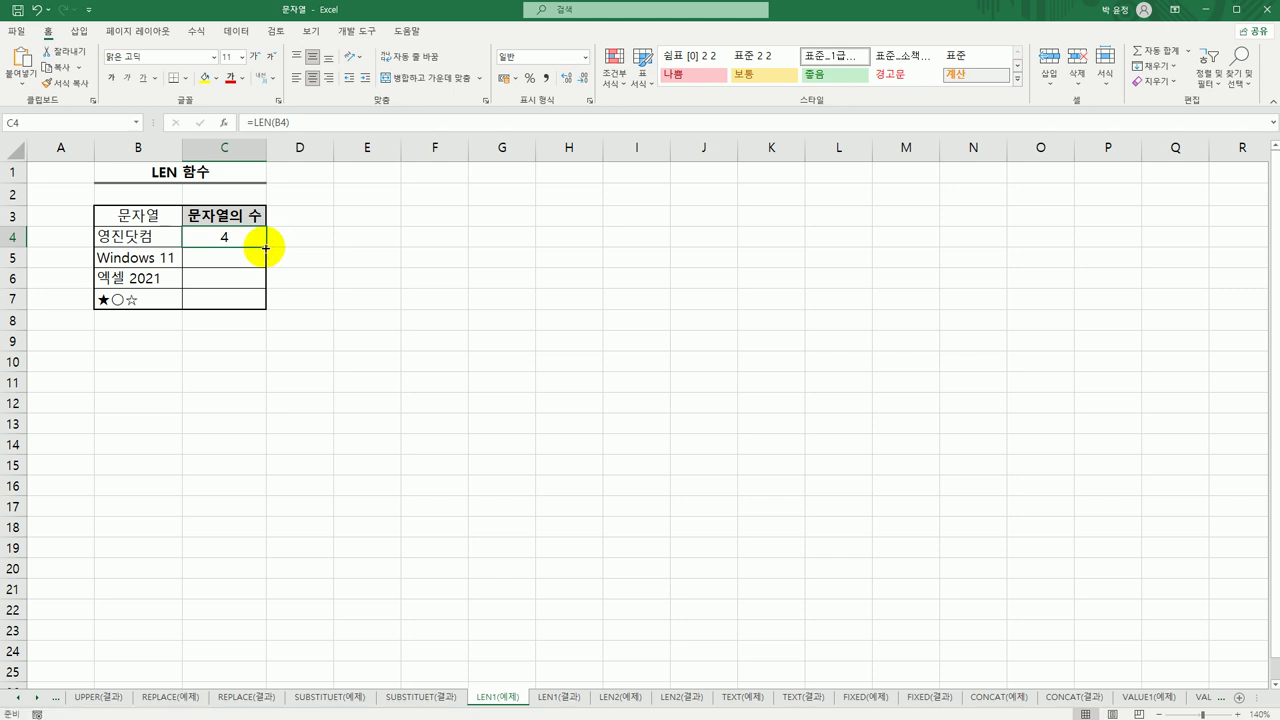
pyautogui.moveTo(266, 248); pyautogui.dragTo(263, 309)
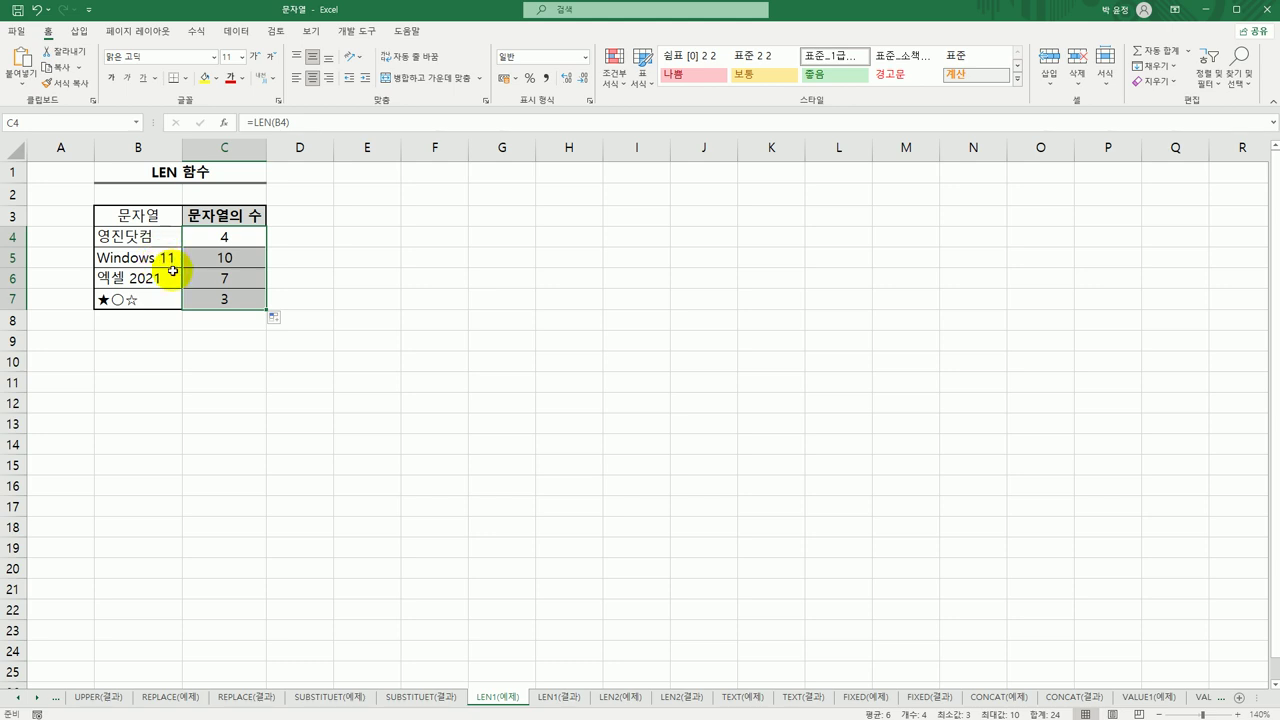
pyautogui.click(230, 259)
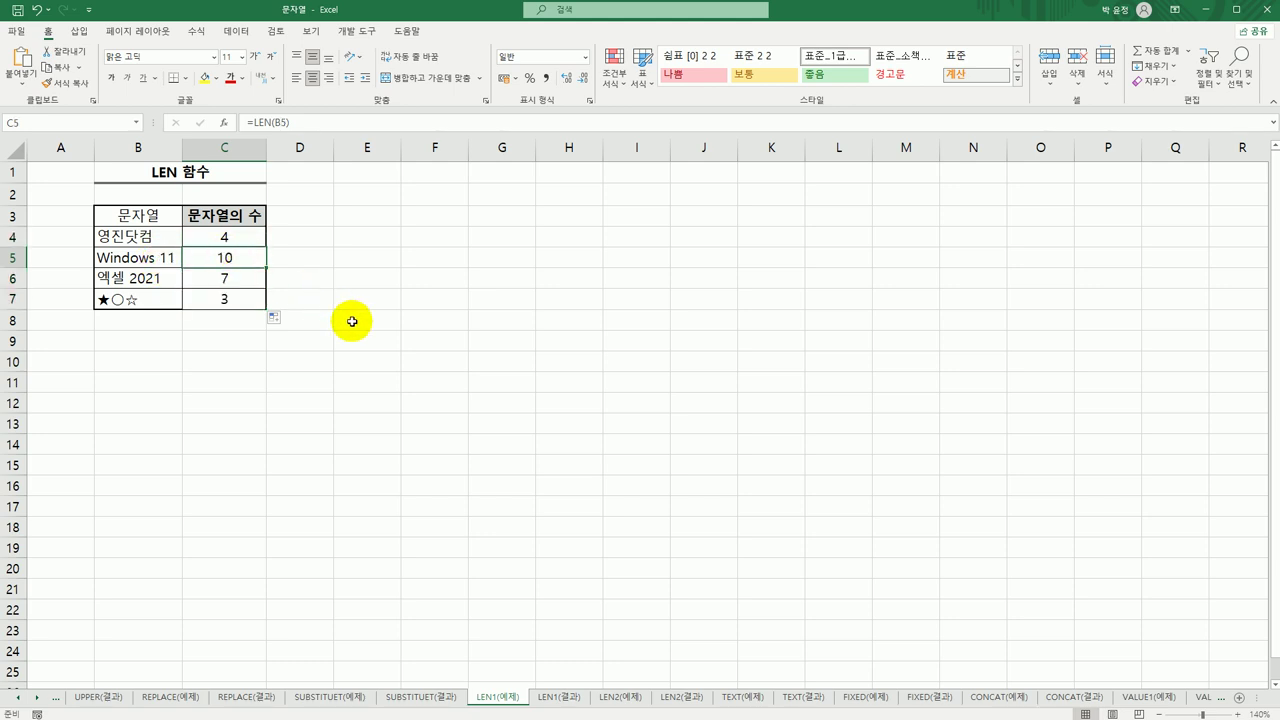
# On the LEN2(예제) sheet, start a formula in B2 that nests LEFT inside UPPER, with A2 as the text
pyautogui.click(560, 697)
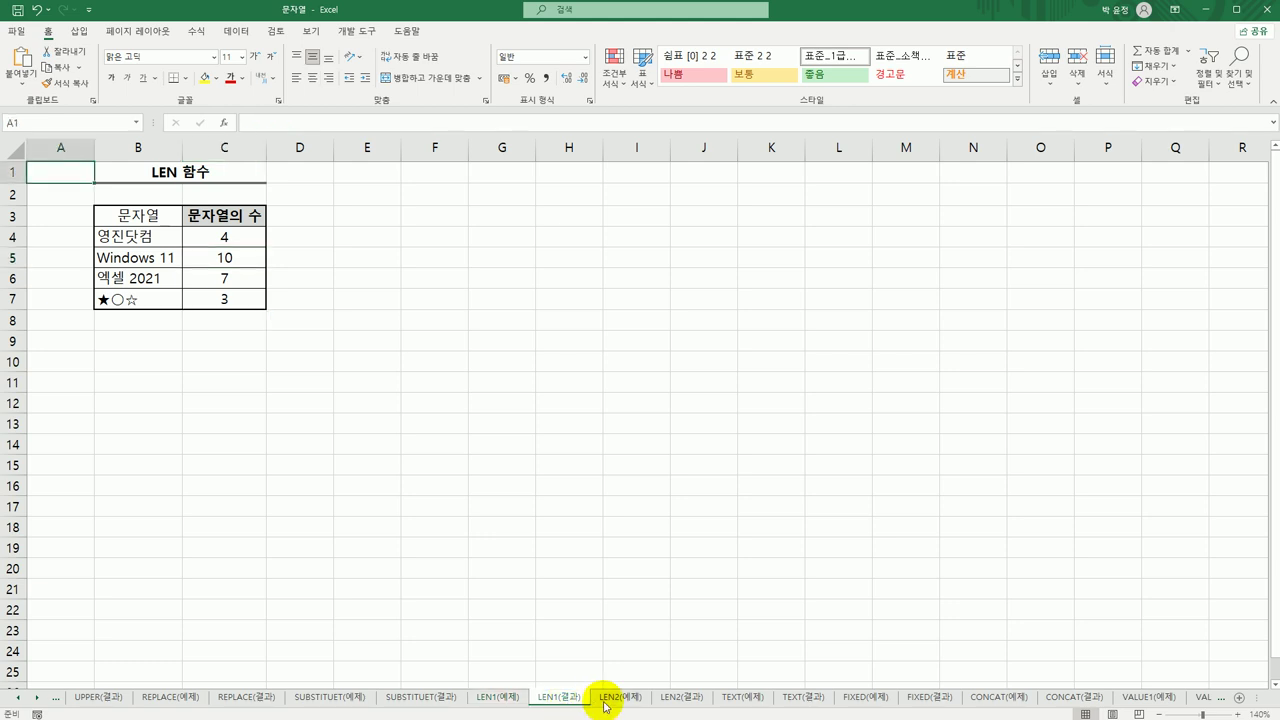
pyautogui.click(605, 702)
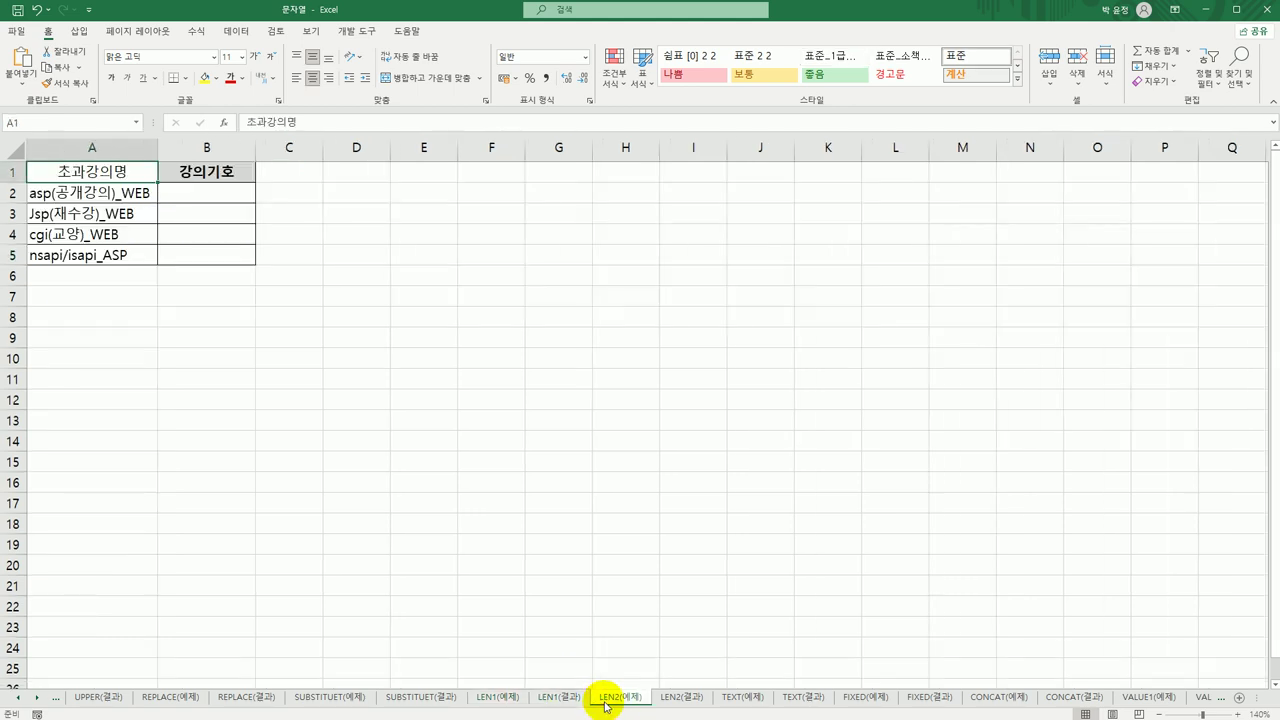
pyautogui.click(198, 186)
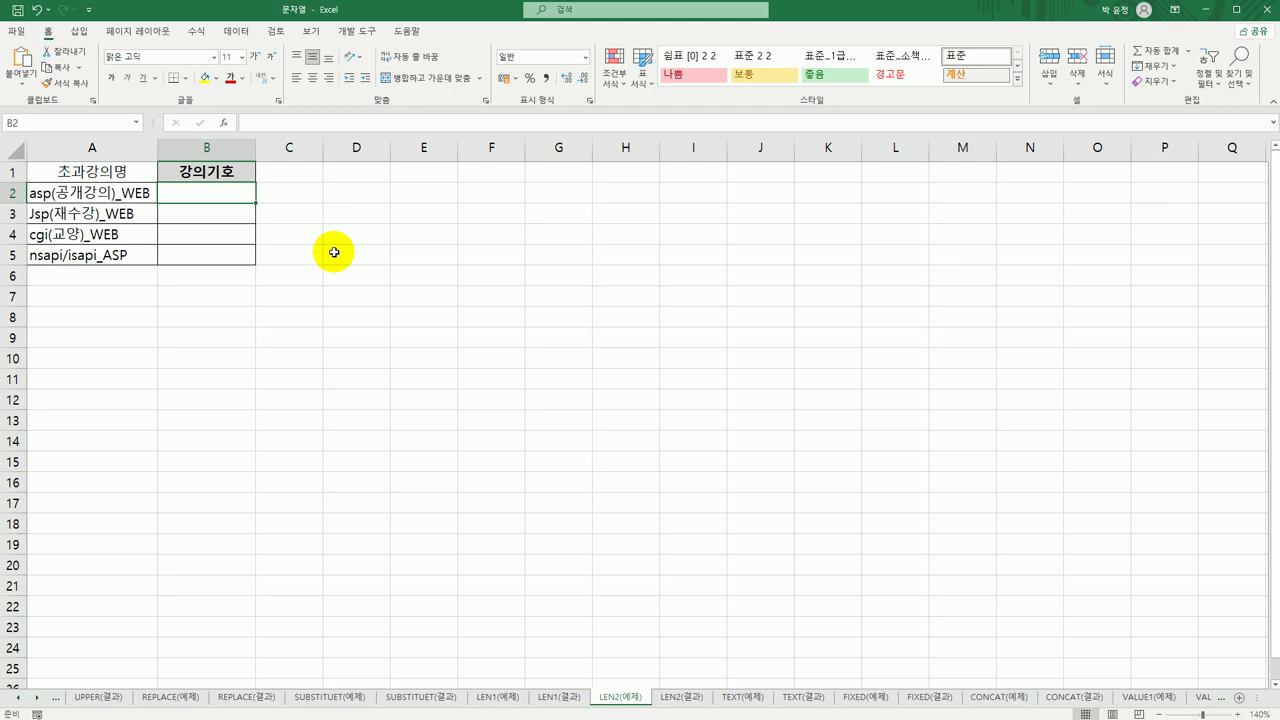
pyautogui.write('=up')
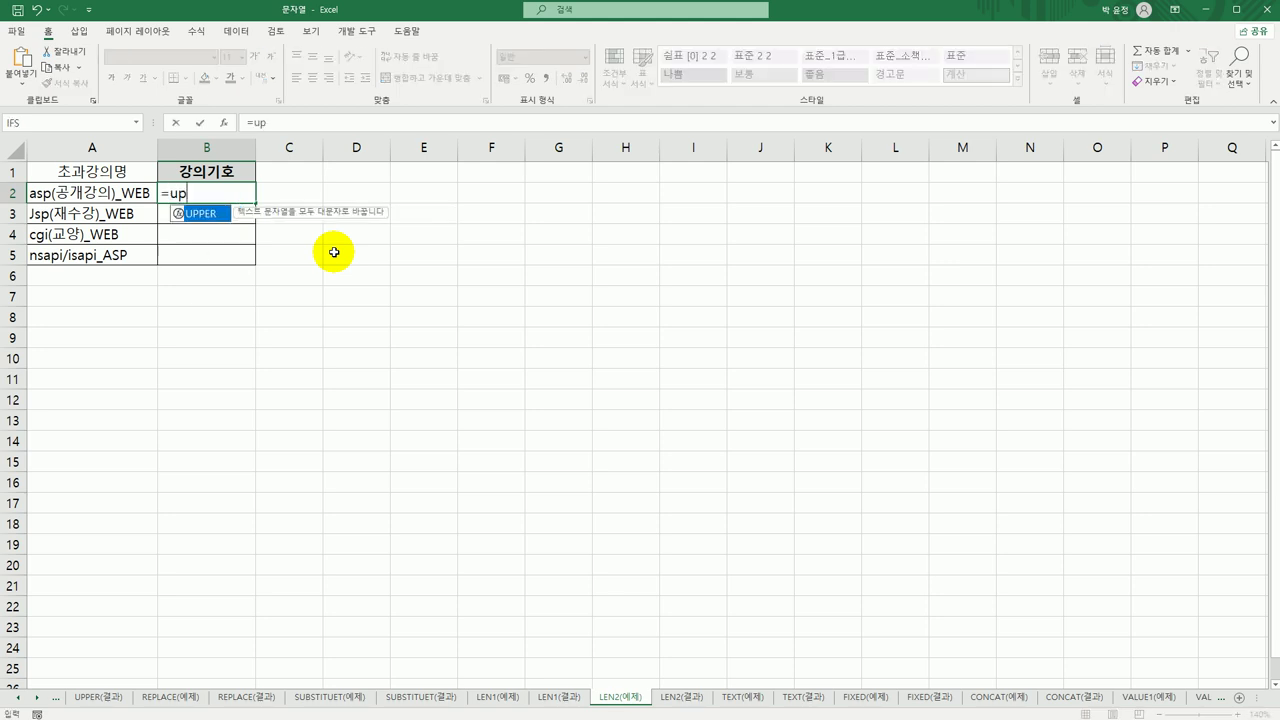
pyautogui.press('Tab')
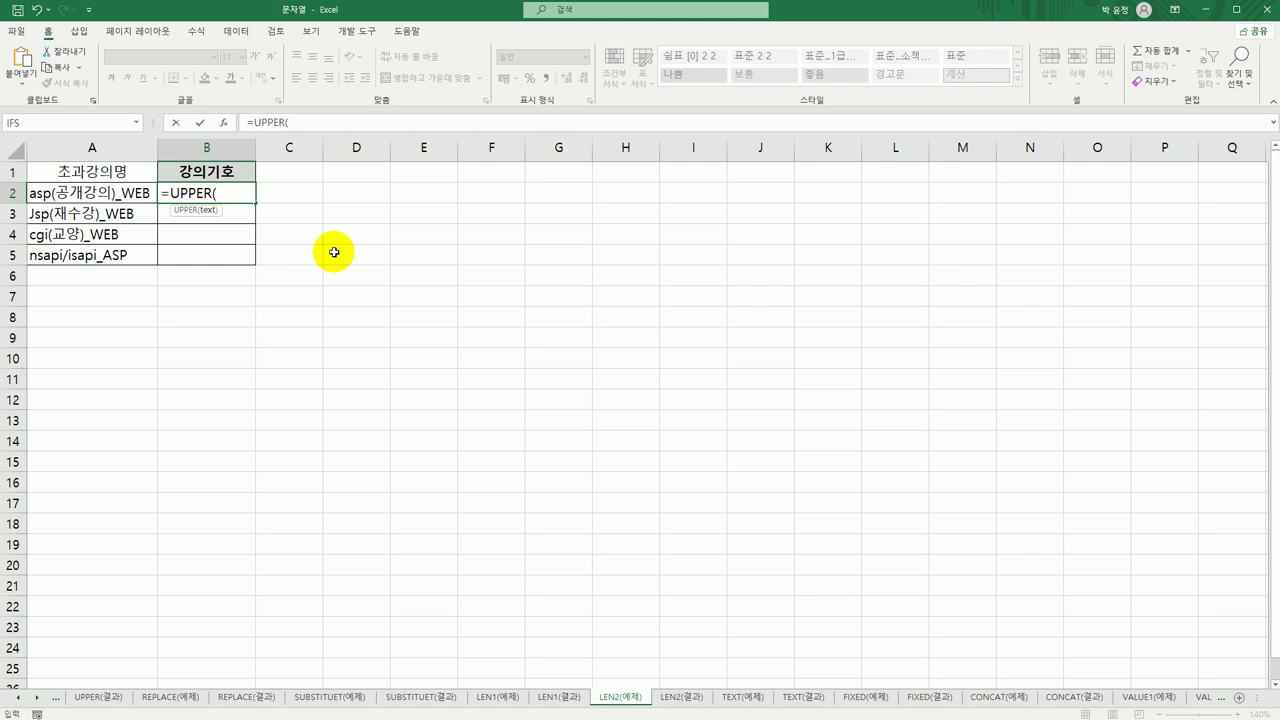
pyautogui.write('lef')
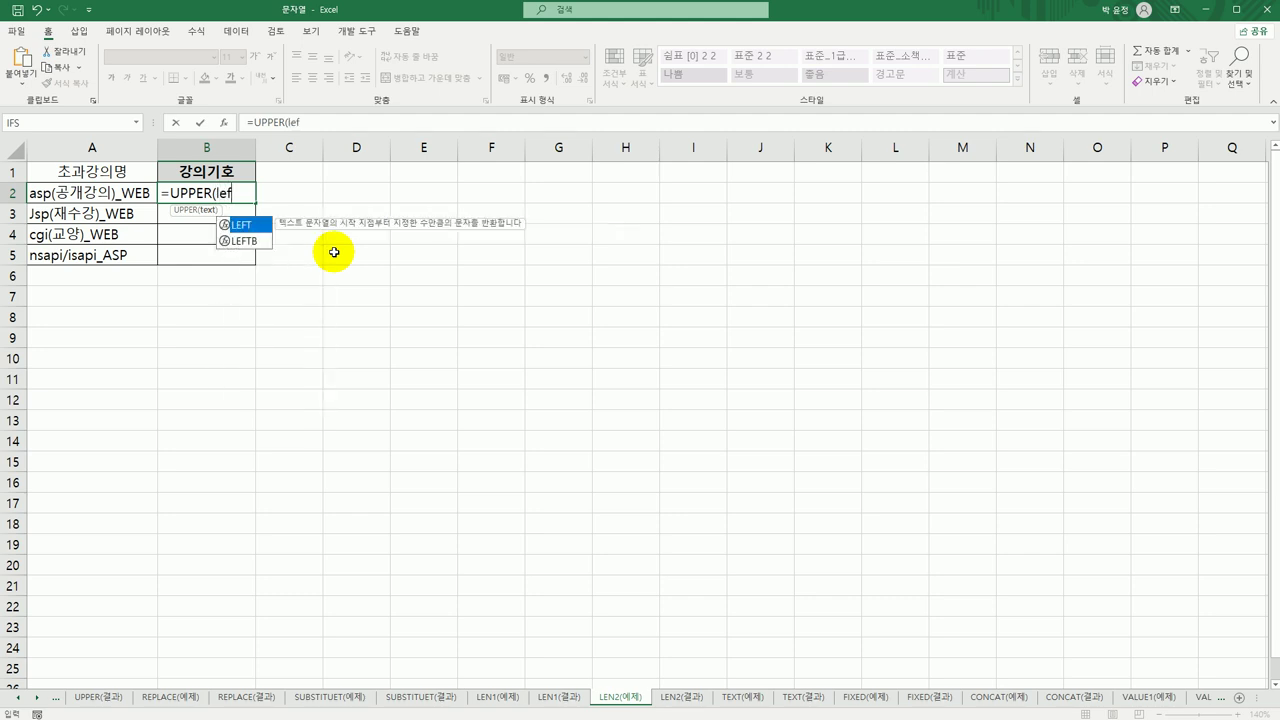
pyautogui.press('Tab')
pyautogui.press('Left')
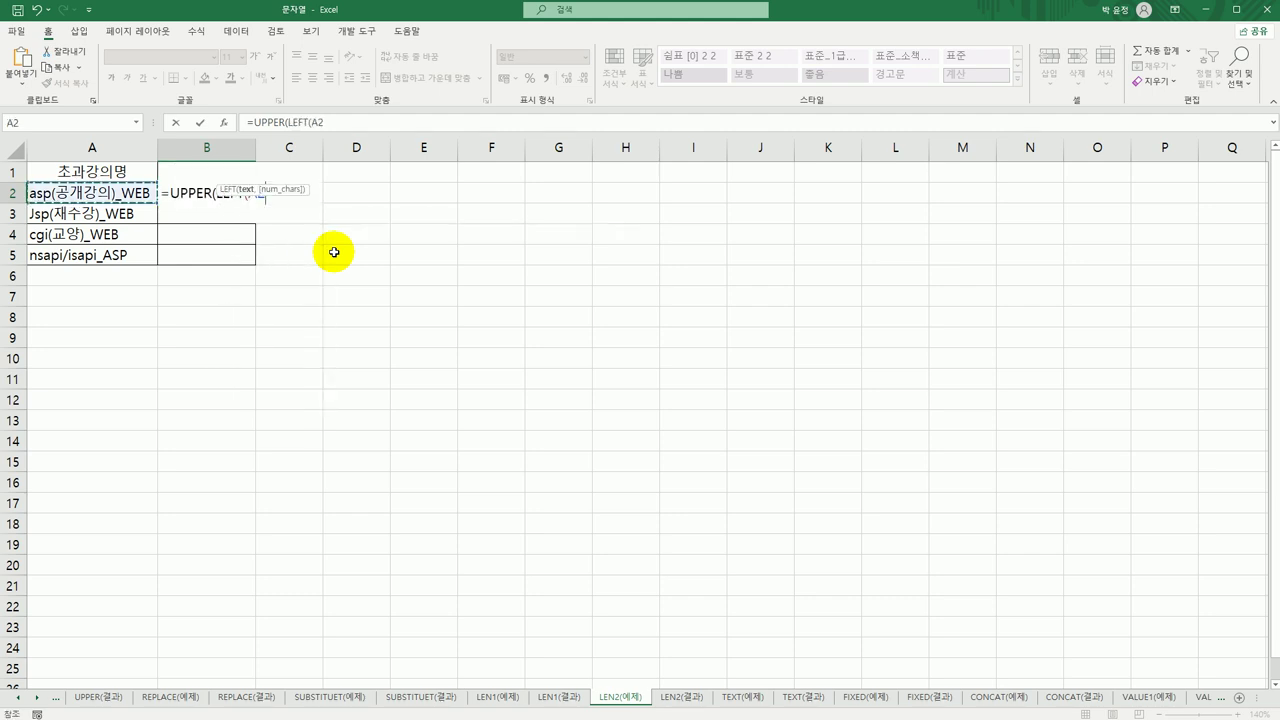
pyautogui.write(',')
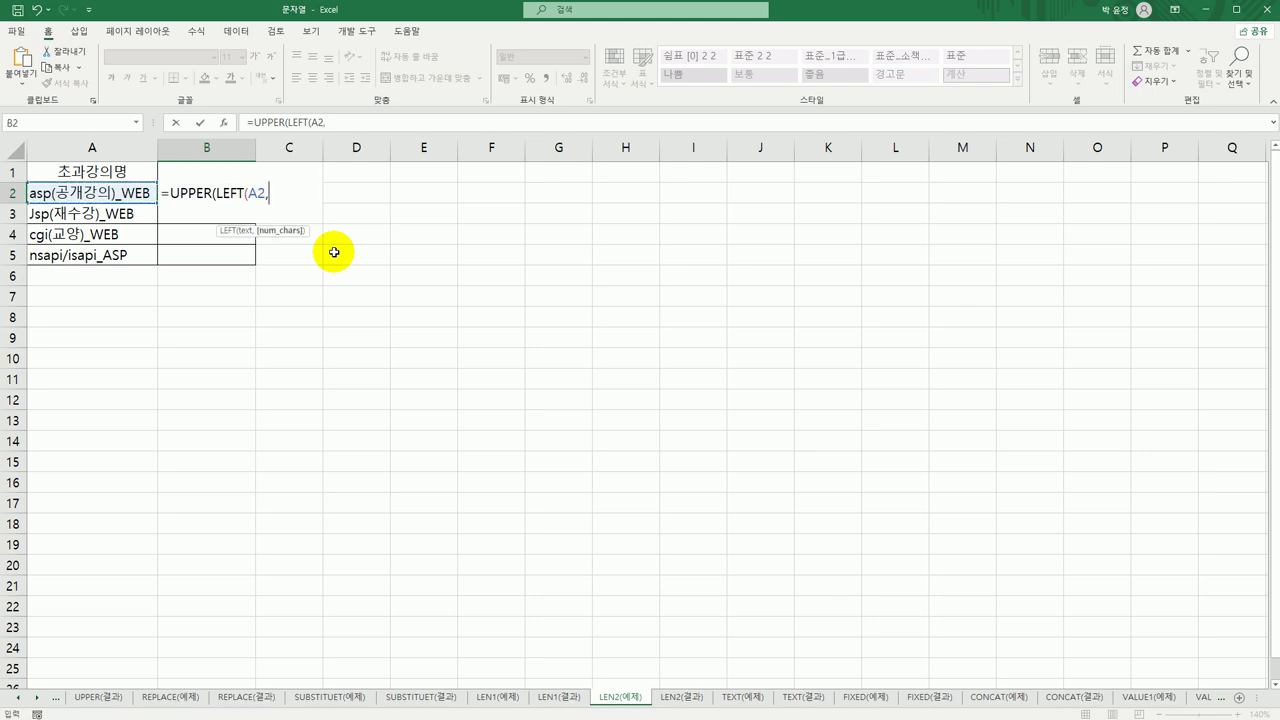
# Complete the B2 formula as =UPPER(LEFT(A2,LEN(A2)-4)) and fill it down to B5
pyautogui.write('len')
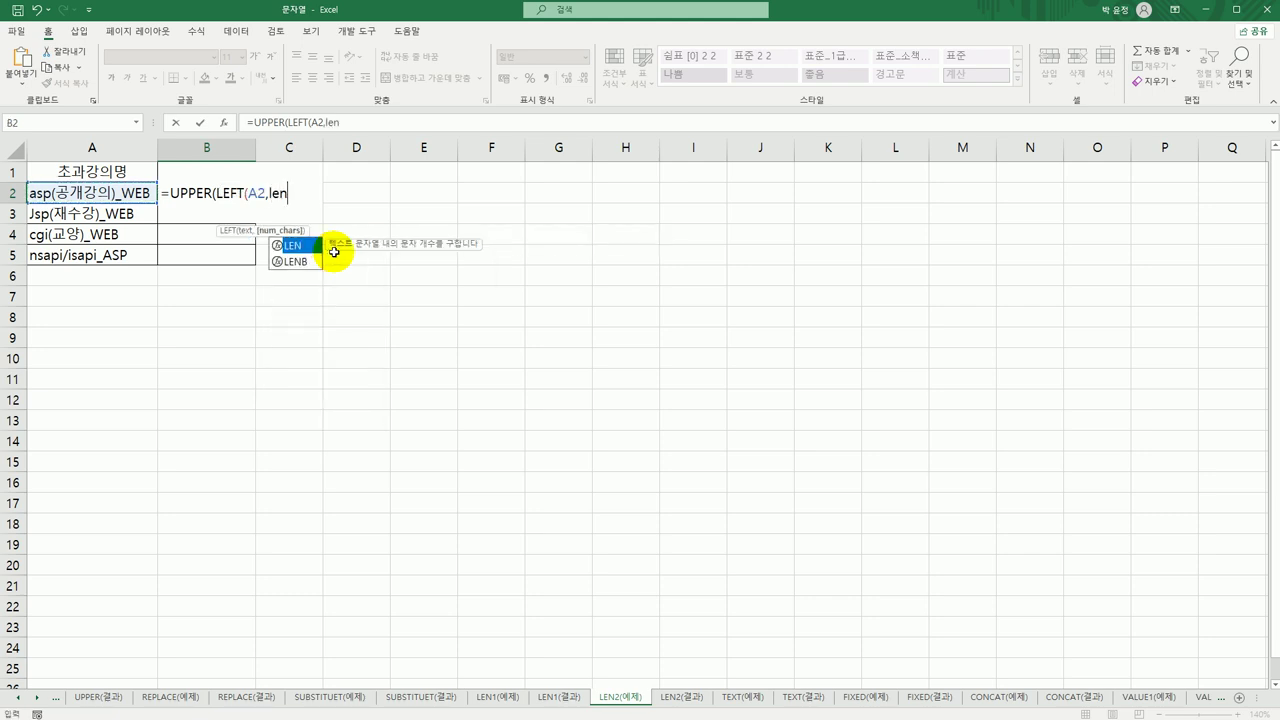
pyautogui.press('Tab')
pyautogui.press('Left')
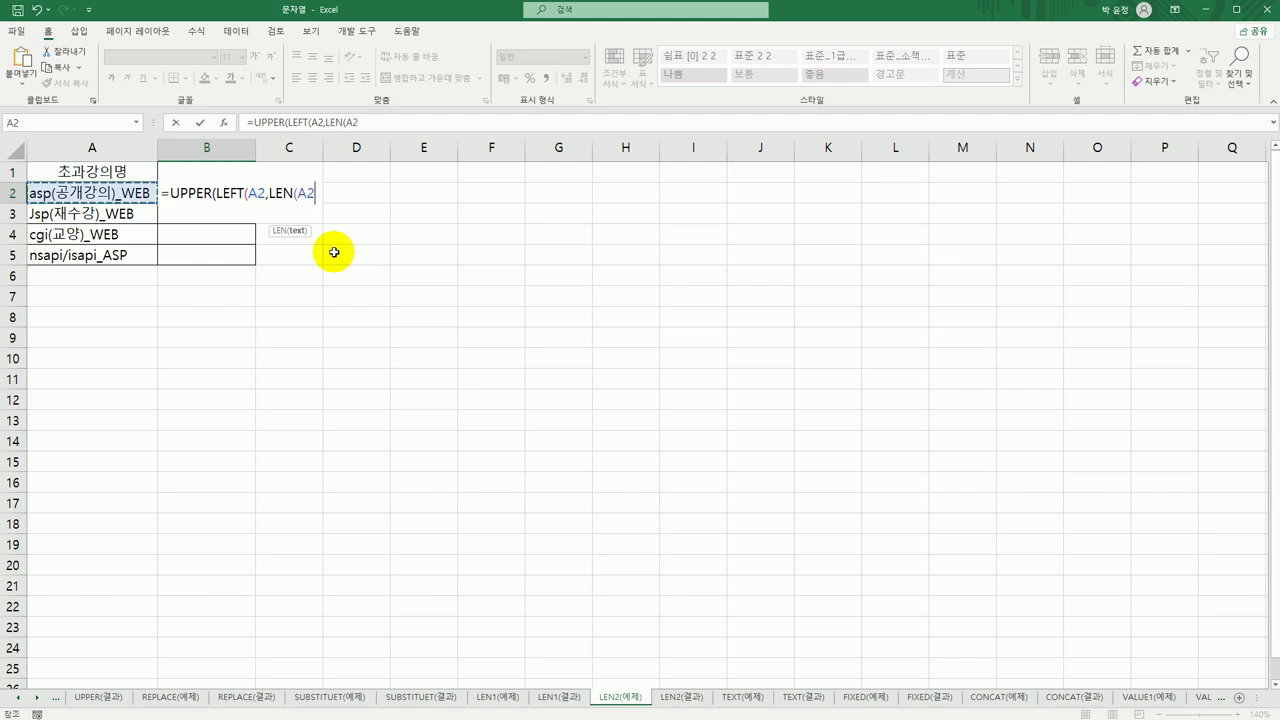
pyautogui.write(')')
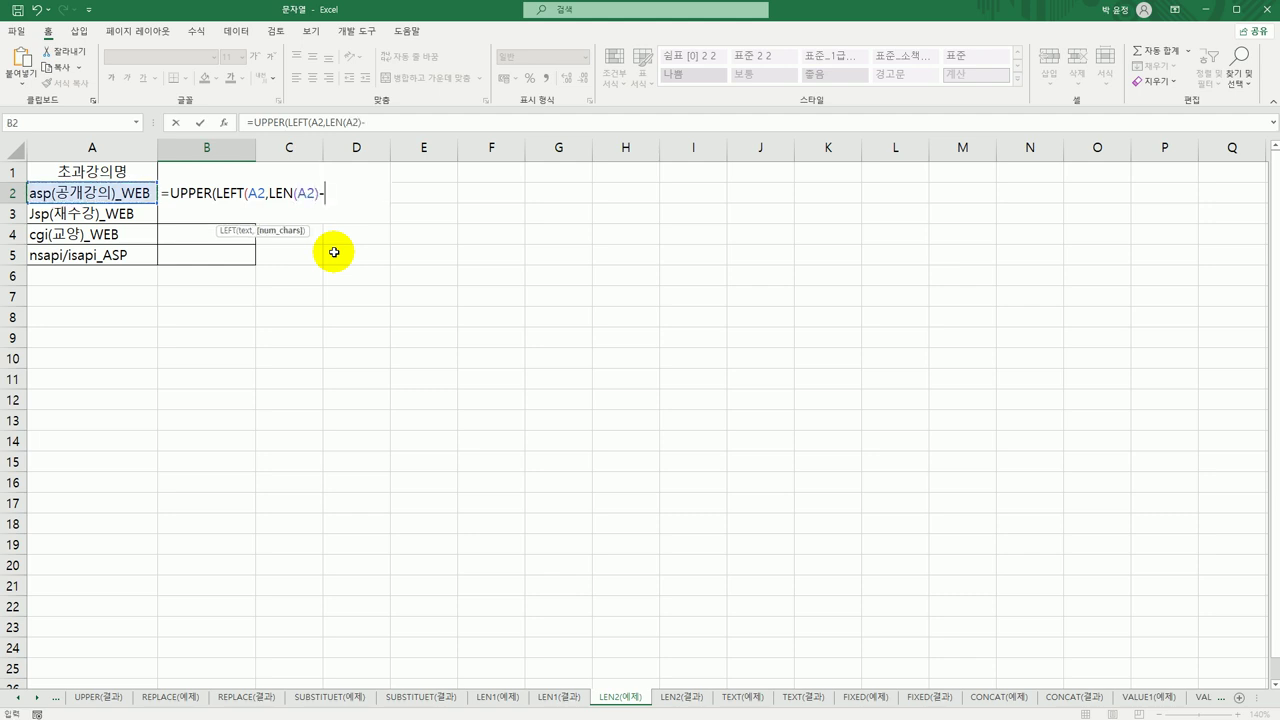
pyautogui.write('-4)')
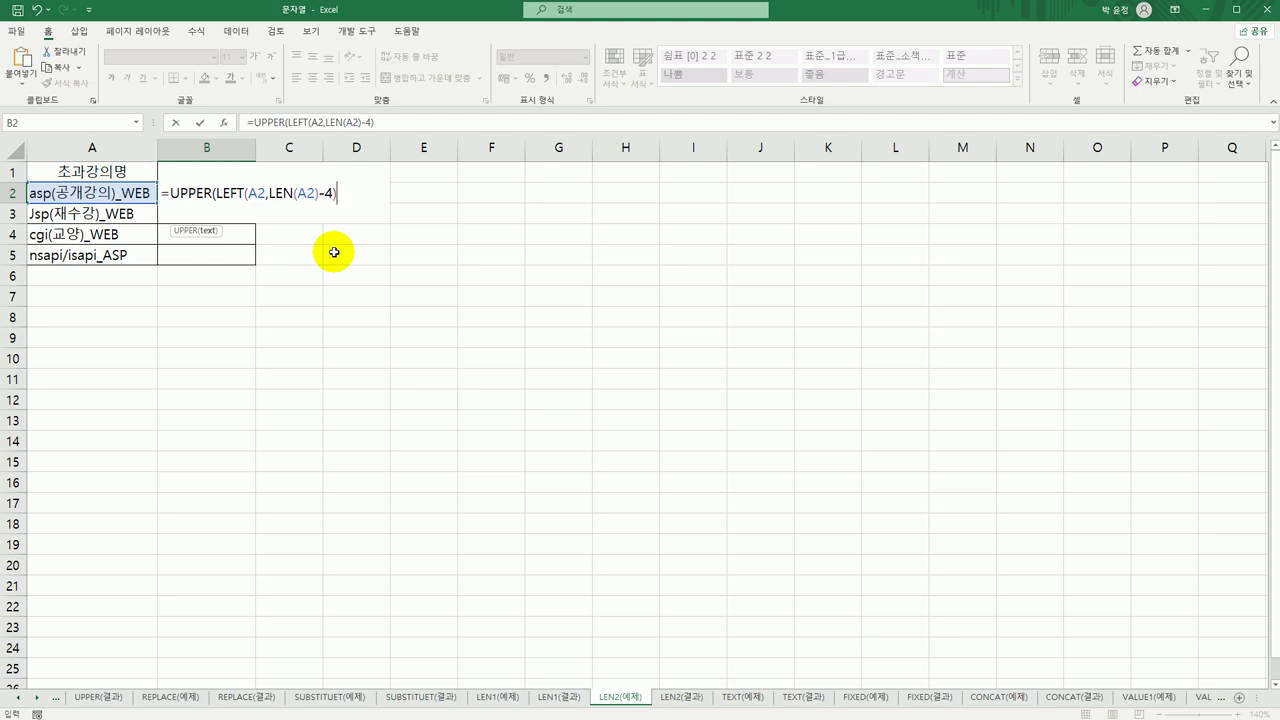
pyautogui.write(')')
pyautogui.press('Return')
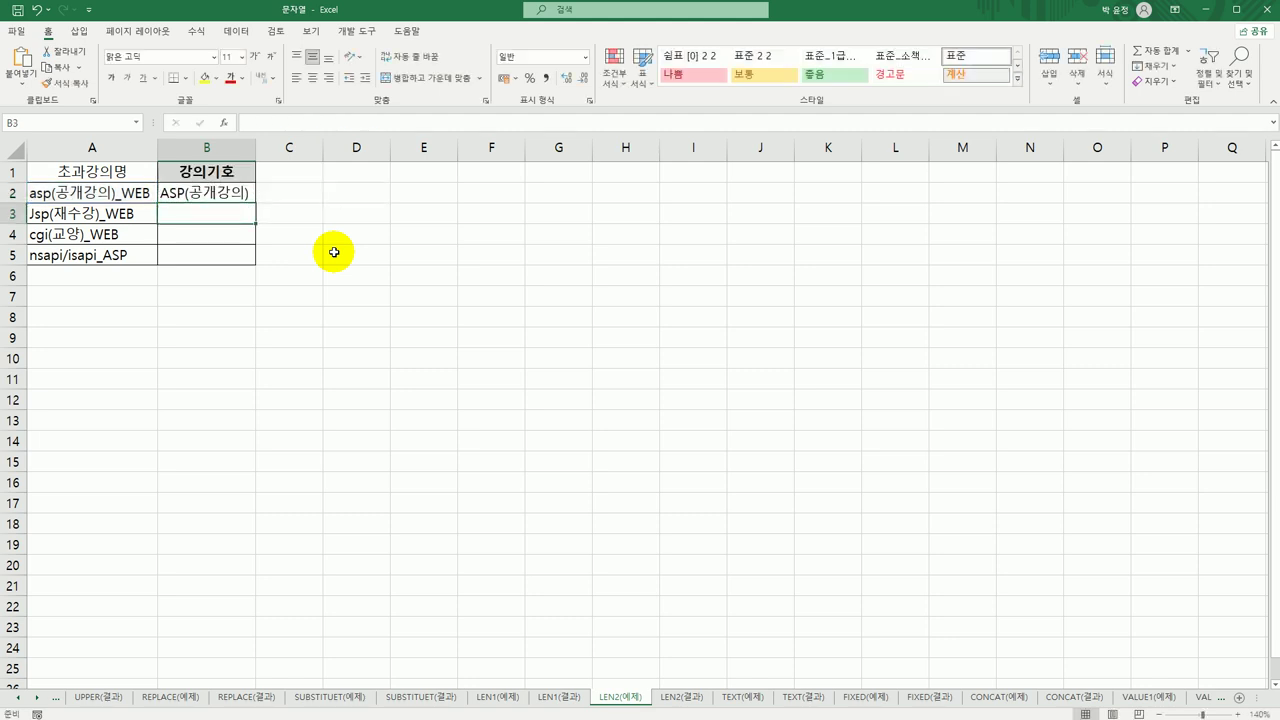
pyautogui.click(238, 194)
pyautogui.moveTo(256, 203); pyautogui.dragTo(253, 262)
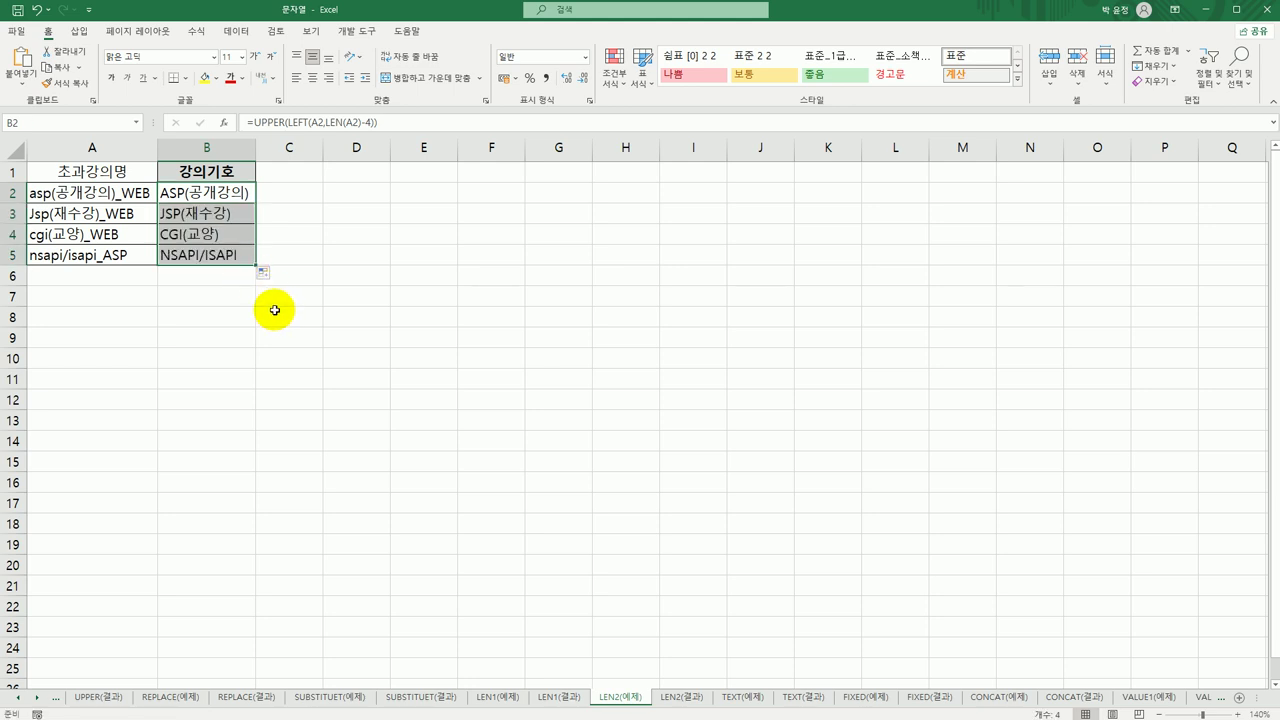
# Go past the LEN2(결과) sheet to the TEXT(예제) sheet and autofit column A to show its dates
pyautogui.click(662, 700)
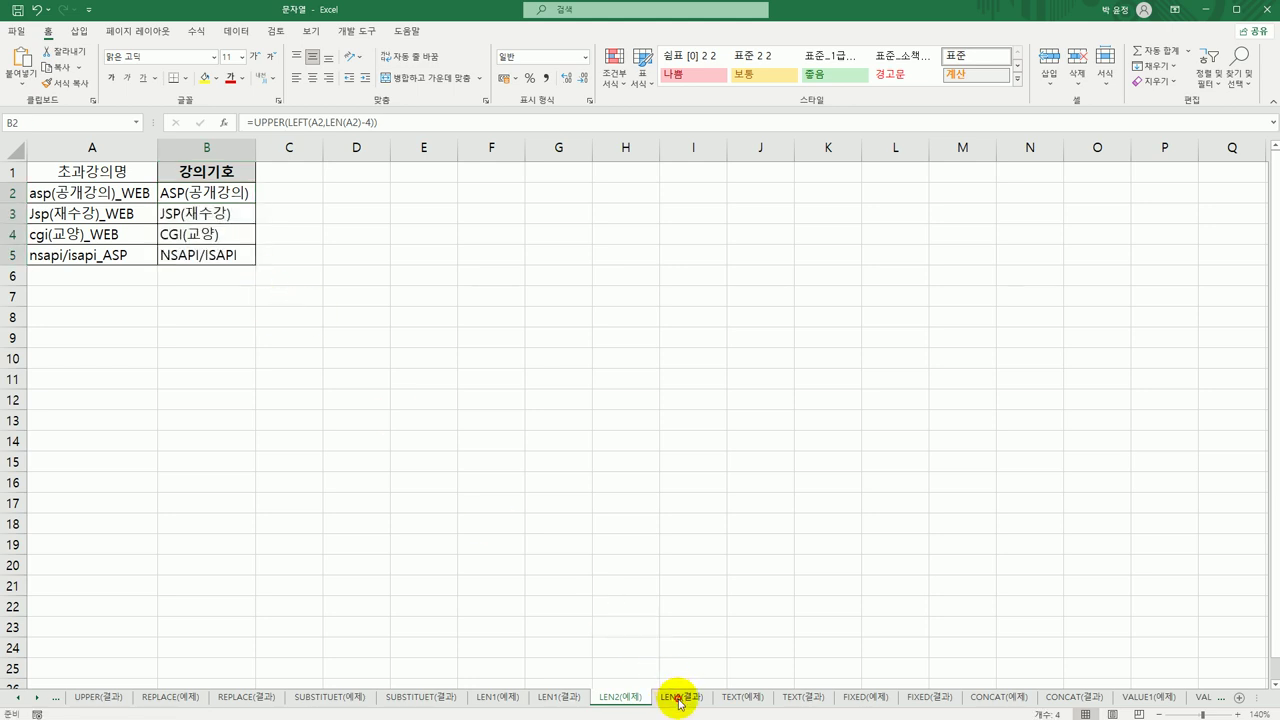
pyautogui.click(648, 700)
pyautogui.click(690, 698)
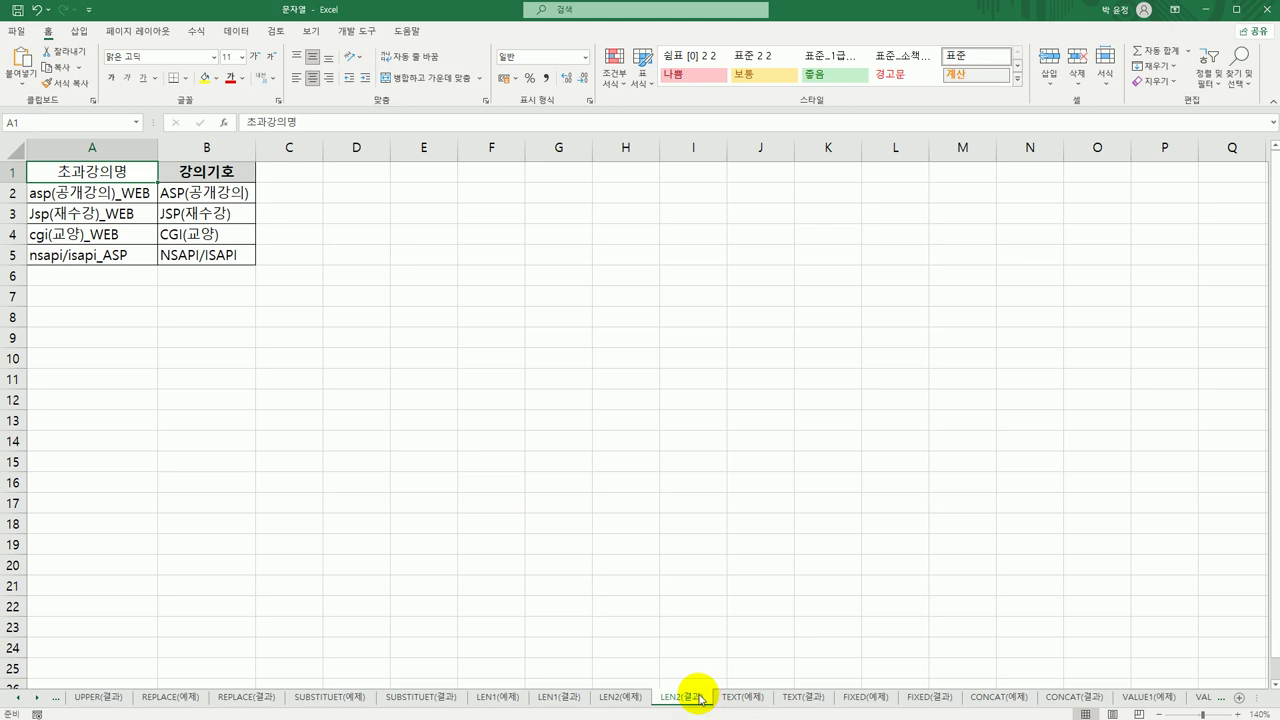
pyautogui.click(745, 698)
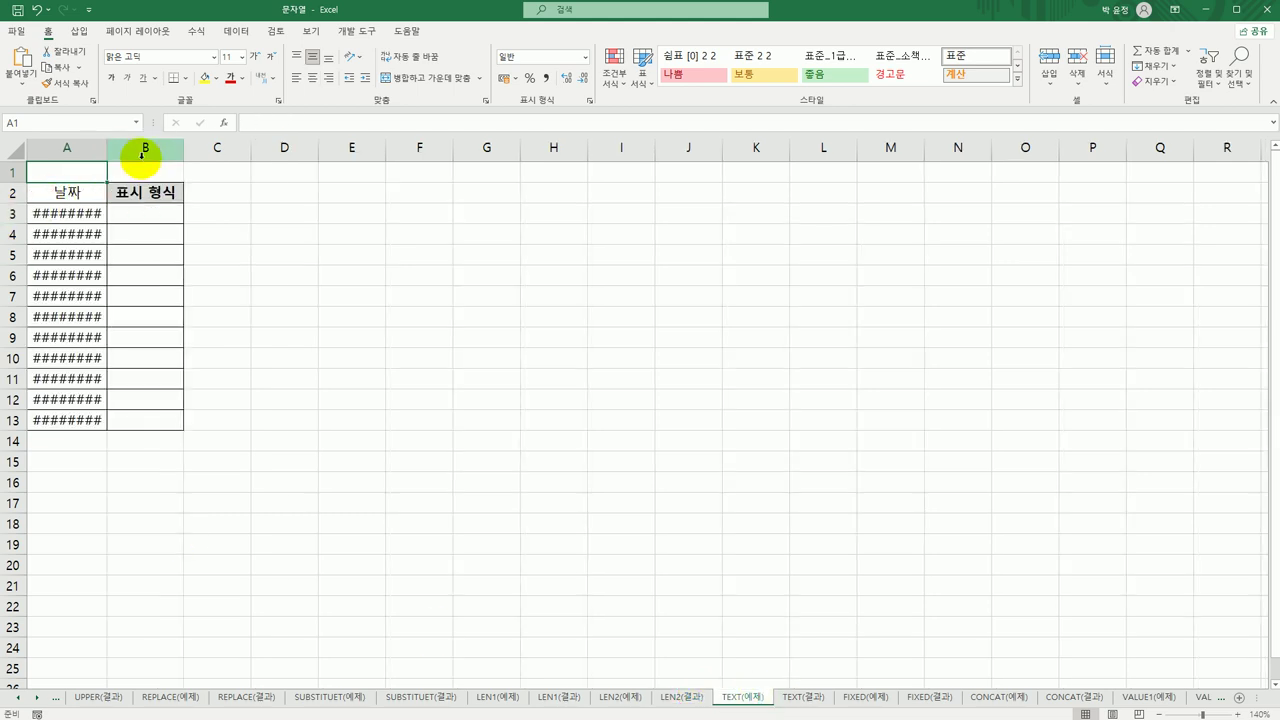
pyautogui.doubleClick(108, 151)
# Enter =TEXT(A3,"y") in cell B3 to extract the two-digit year from the date
pyautogui.click(140, 211)
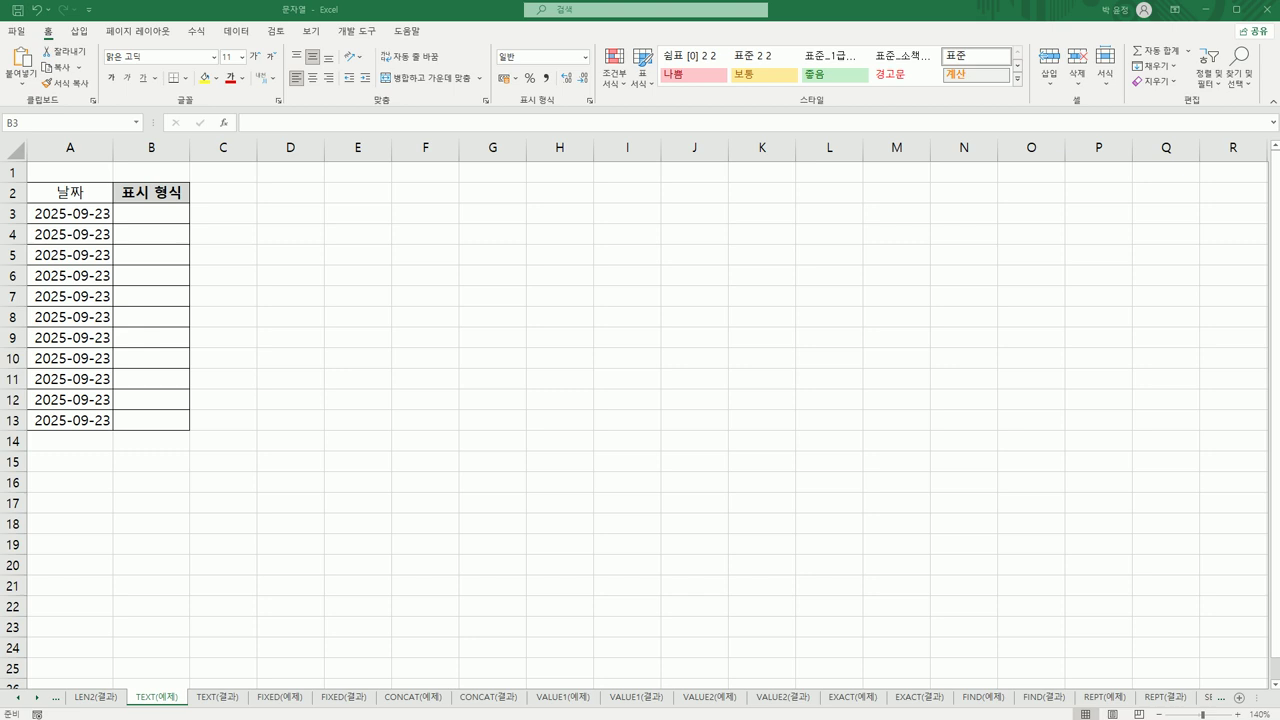
pyautogui.click(168, 214)
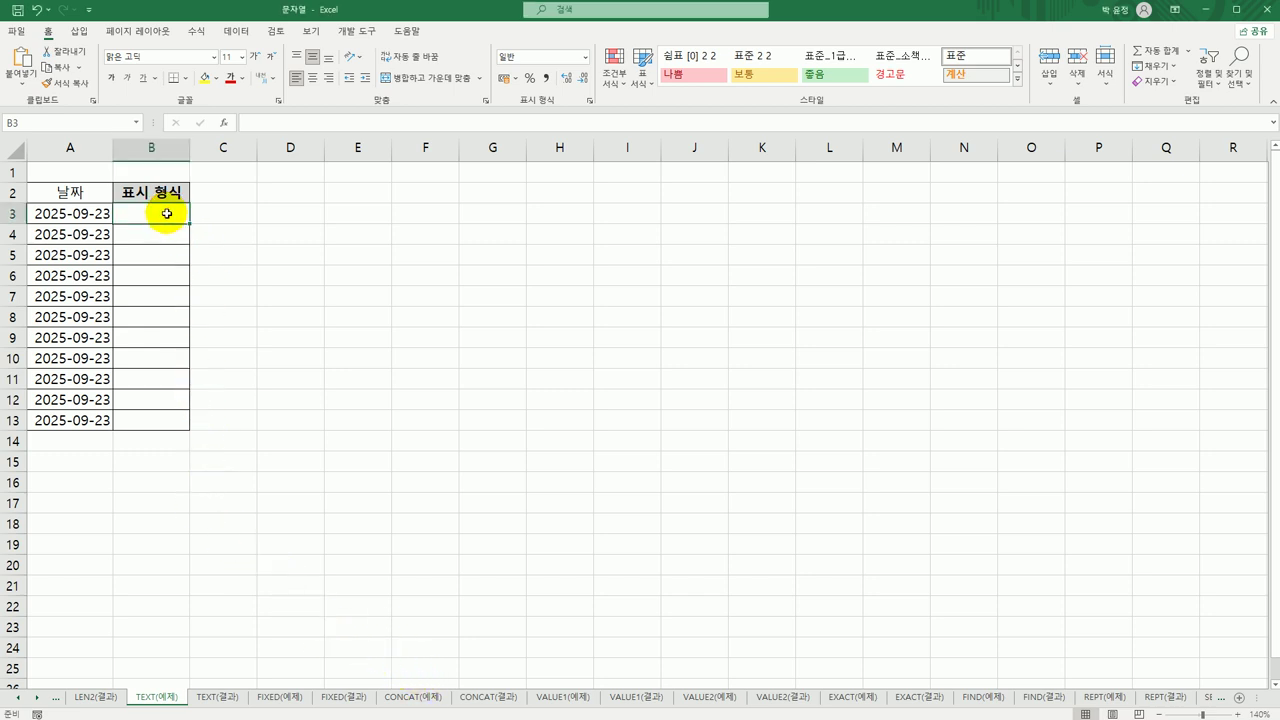
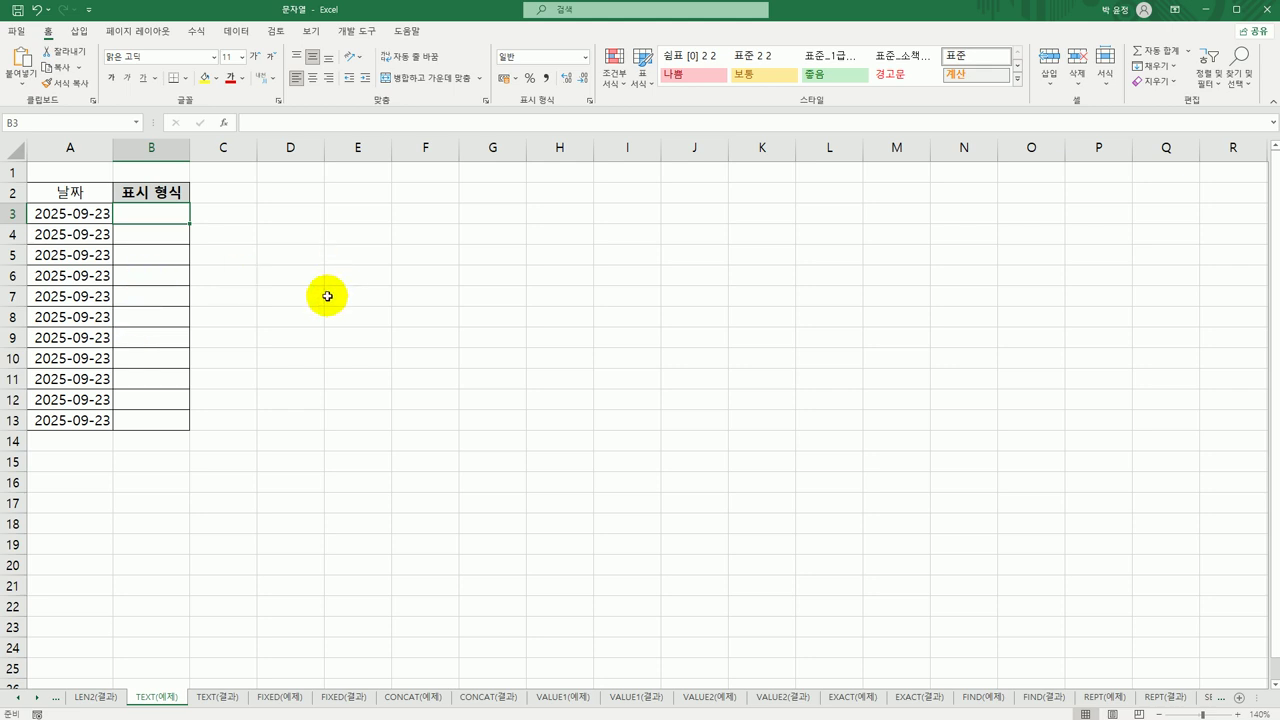
pyautogui.write('=te')
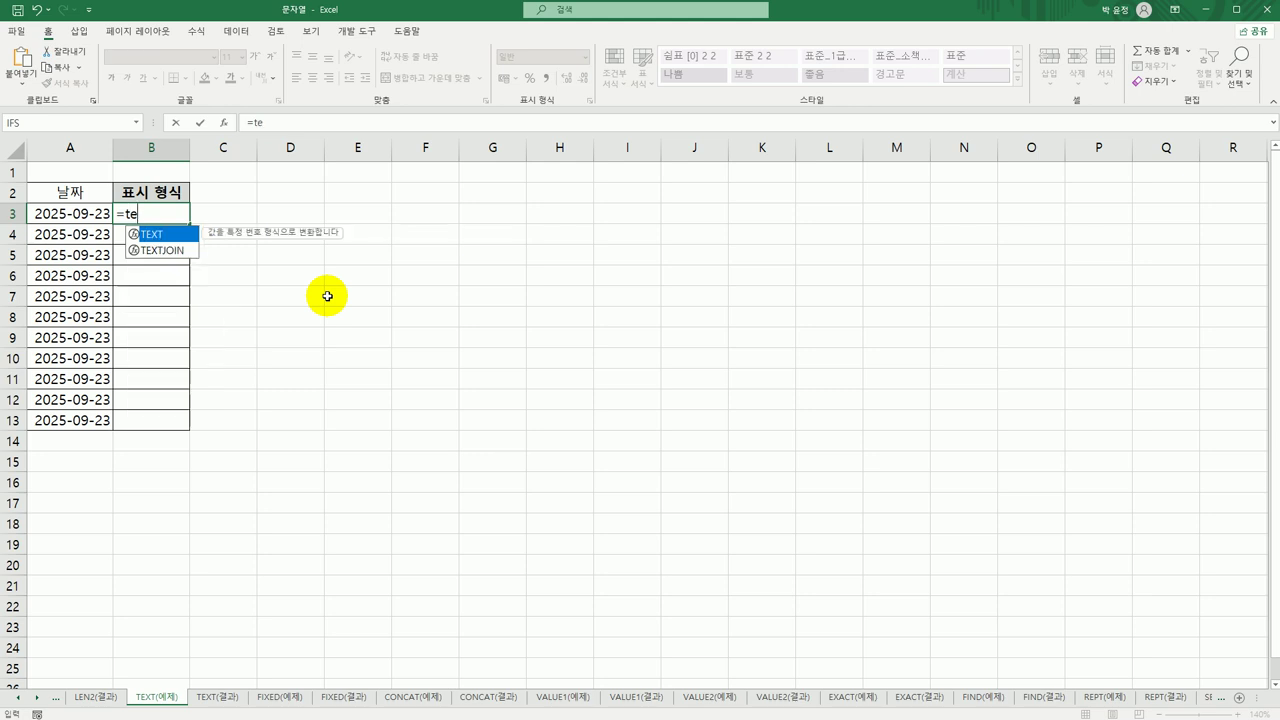
pyautogui.press('Tab')
pyautogui.press('Left')
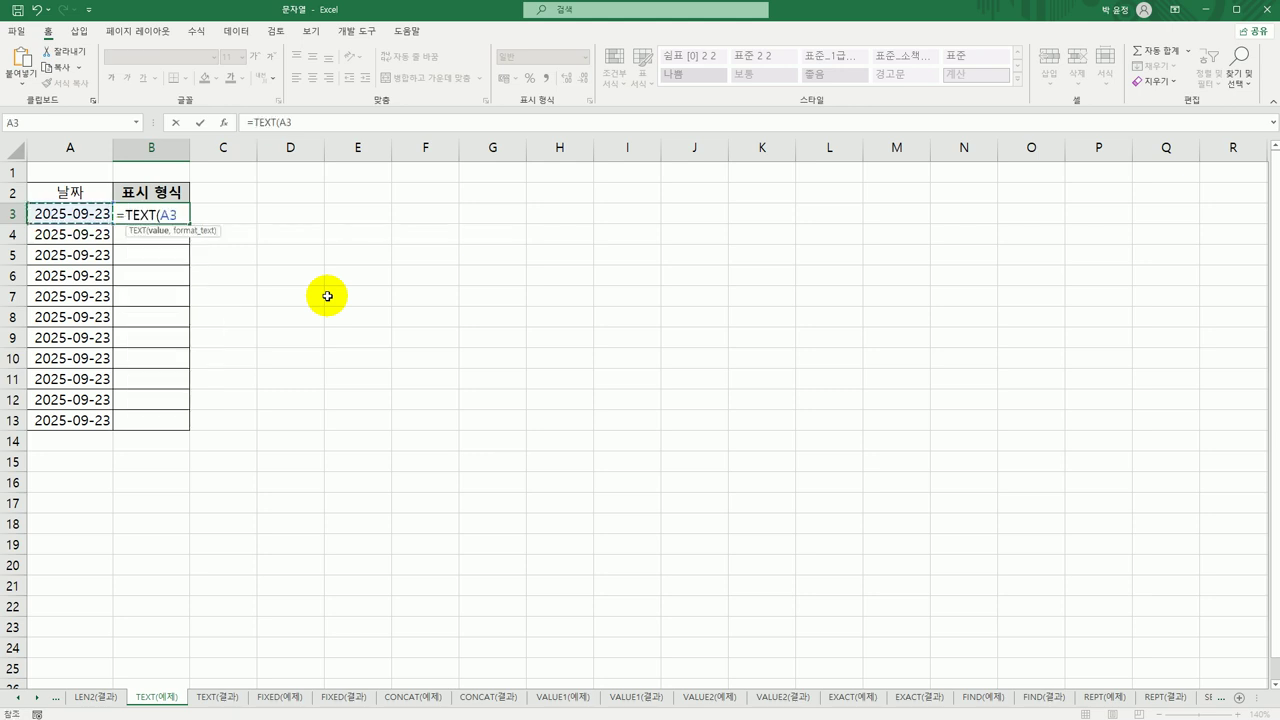
pyautogui.write(',"y')
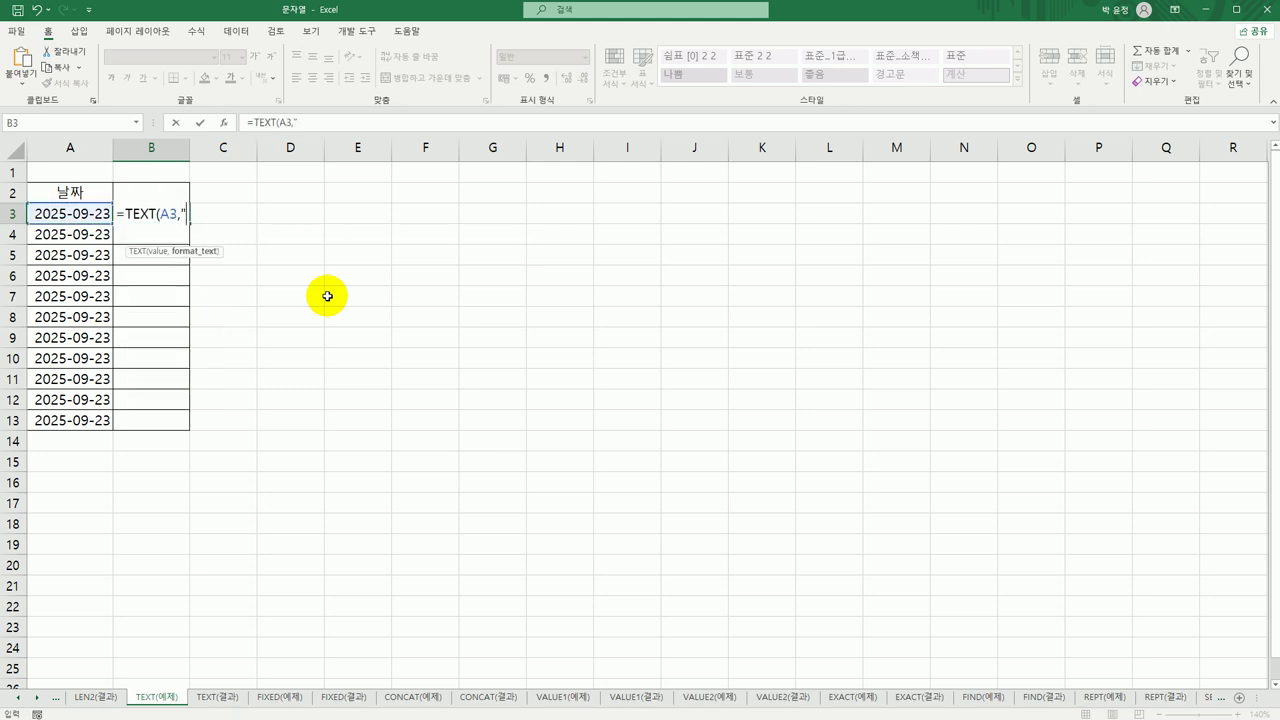
pyautogui.write('")')
pyautogui.hotkey('ctrl', 'Return')
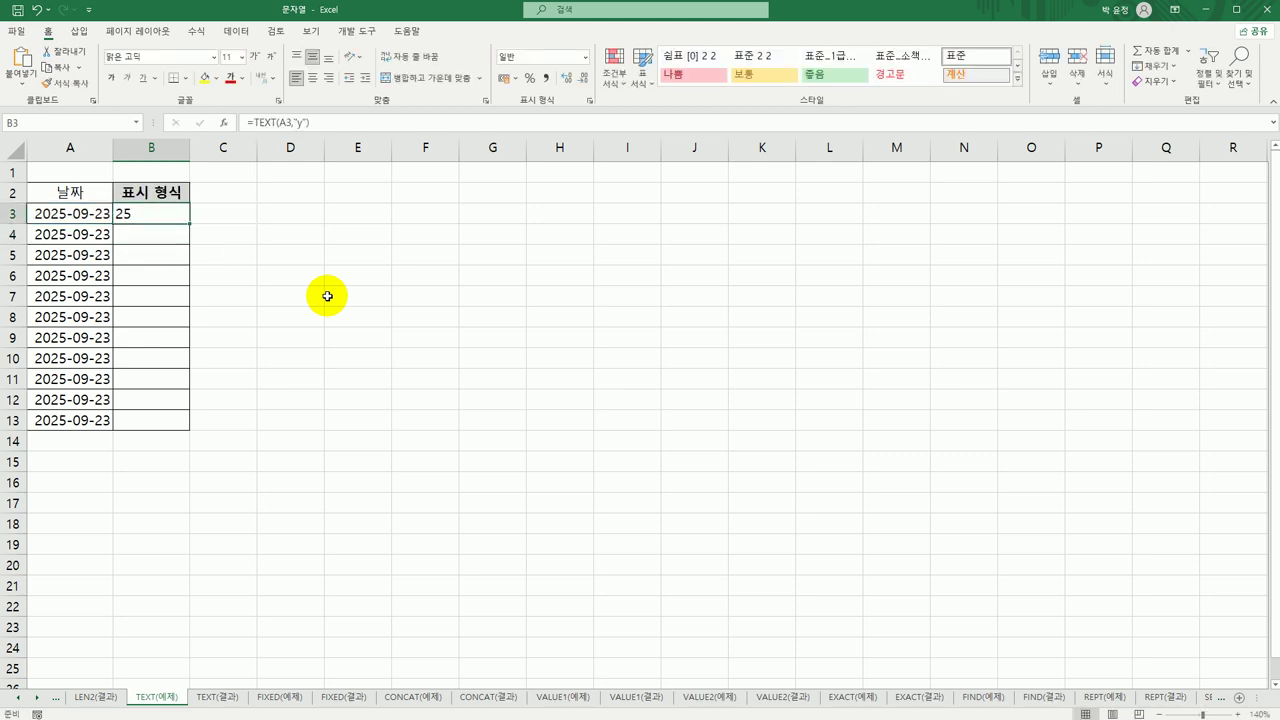
# Enter =TEXT(A4,"yyy") in cell B4 to extract the four-digit year from the date
pyautogui.click(167, 236)
pyautogui.write('=te')
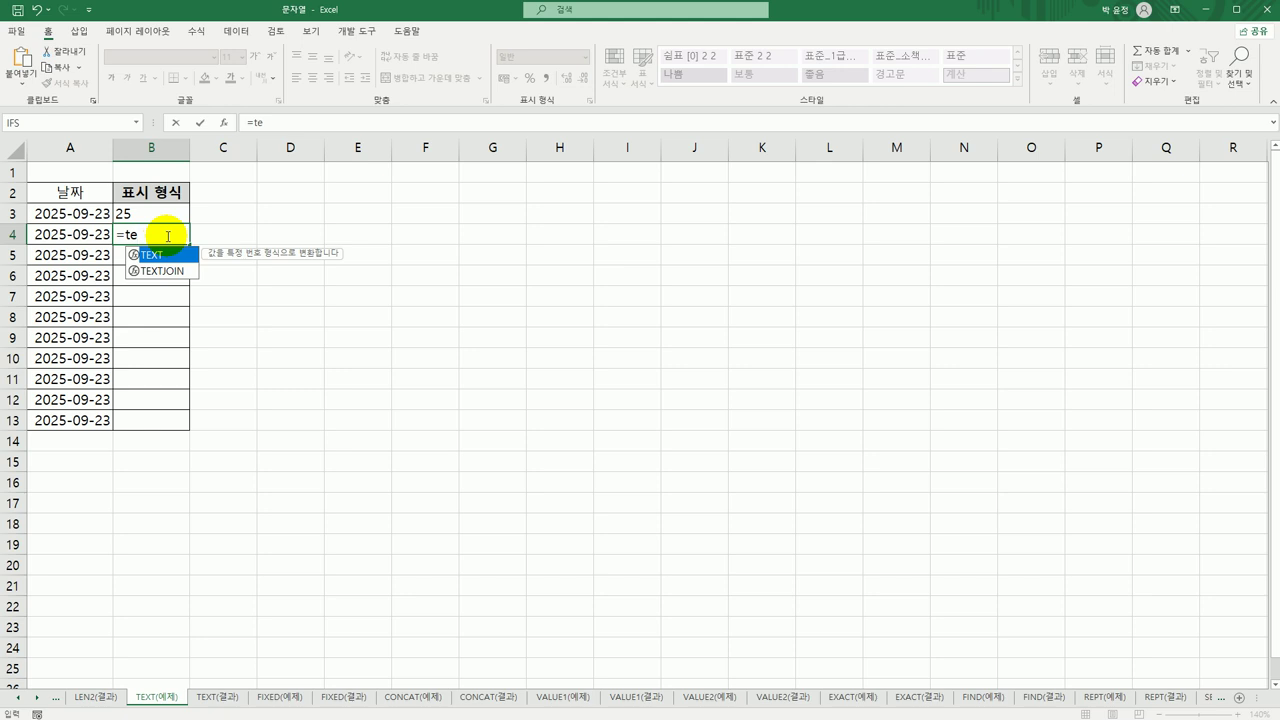
pyautogui.press('Tab')
pyautogui.press('Left')
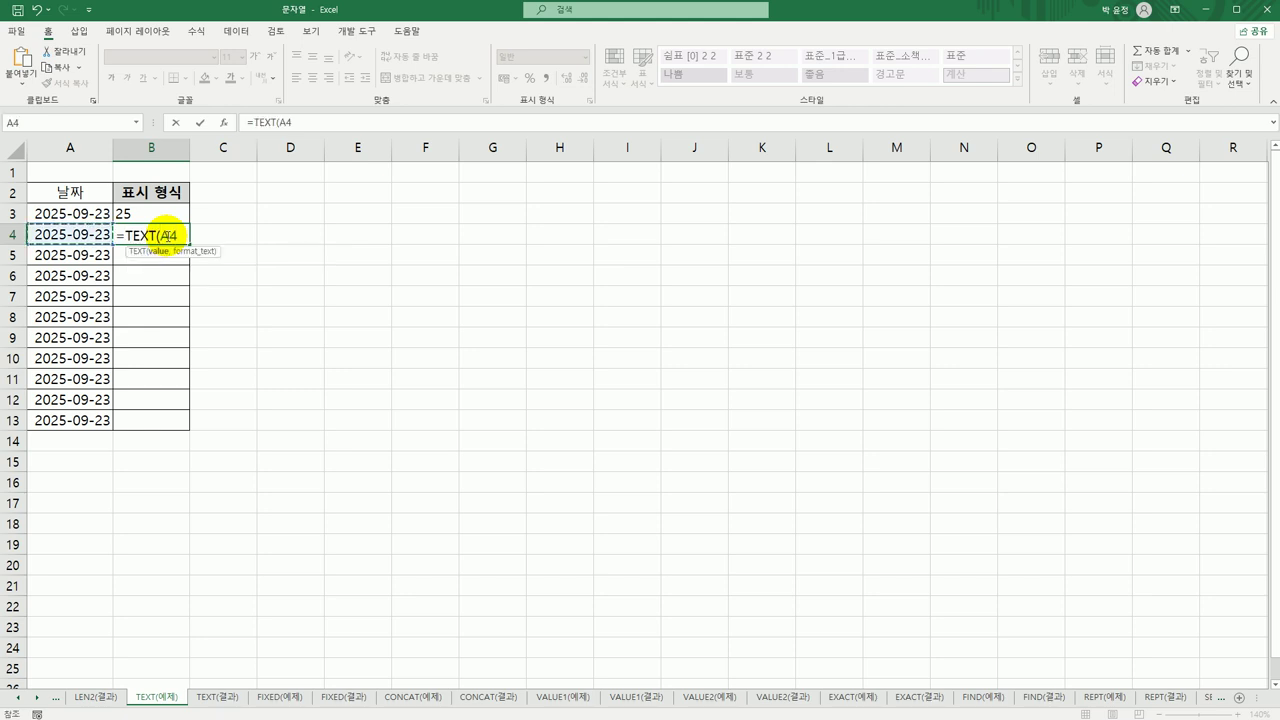
pyautogui.write(',')
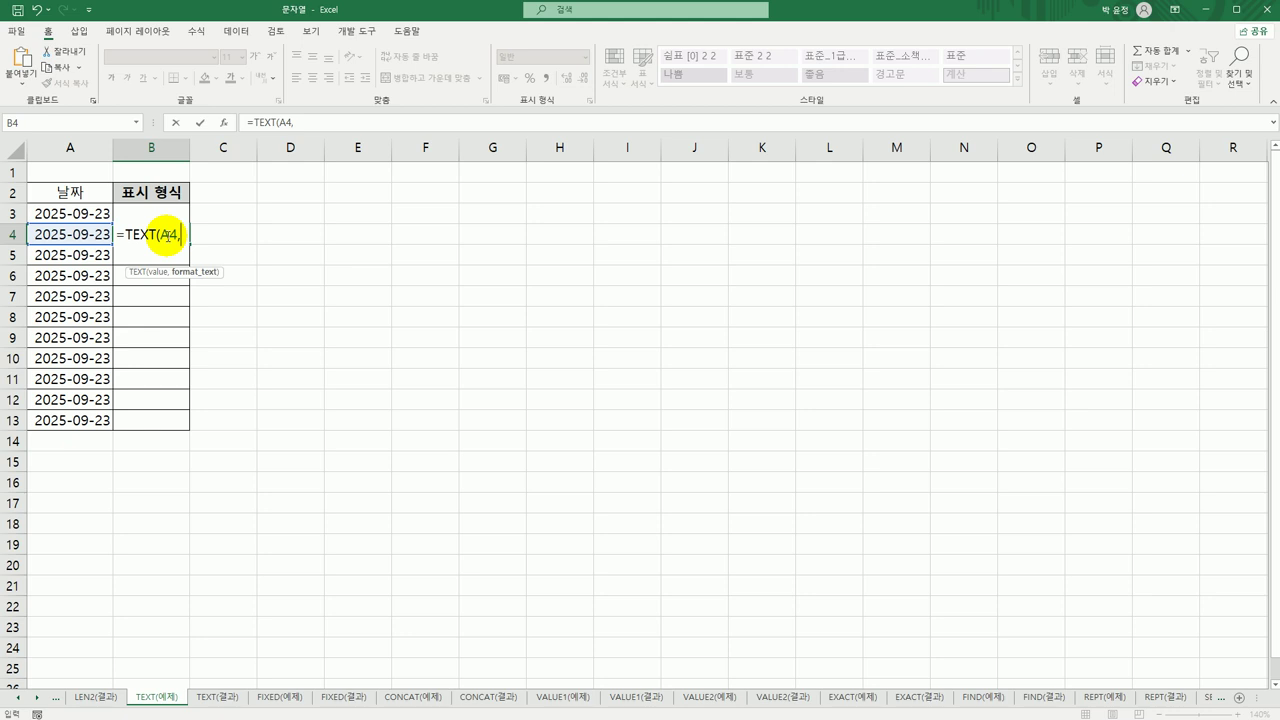
pyautogui.write('"yyy")')
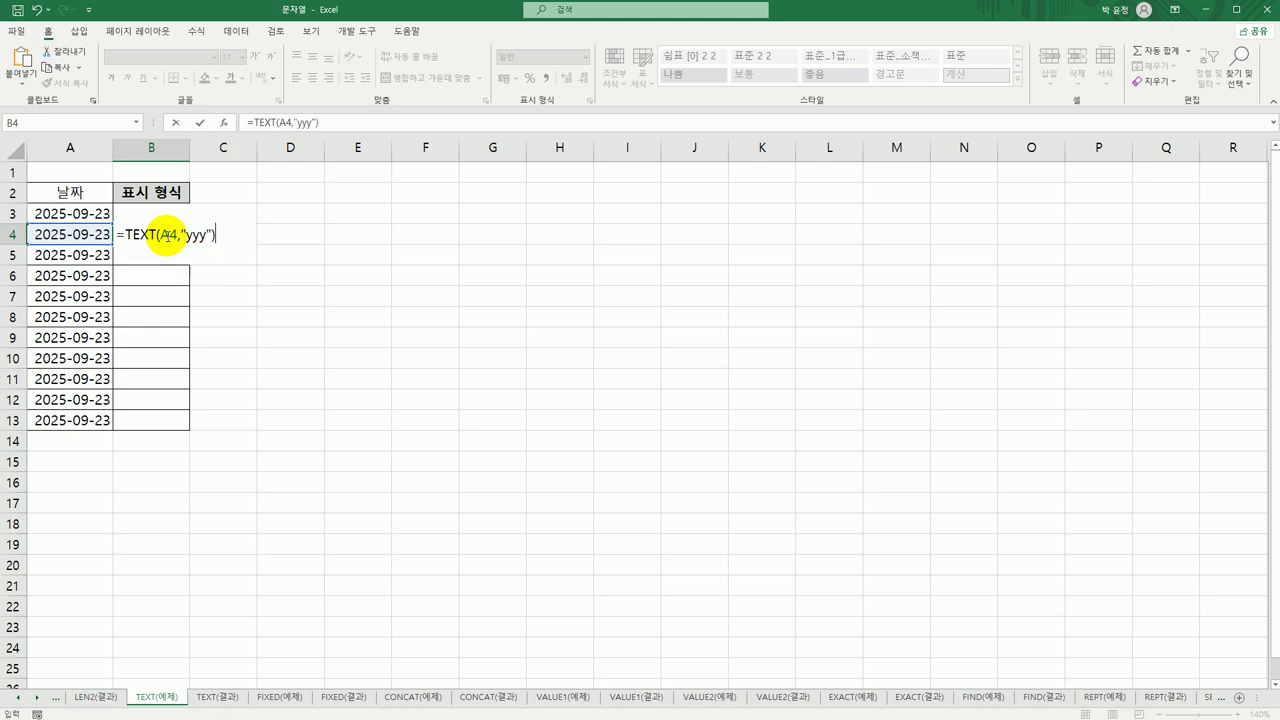
pyautogui.press('Return')
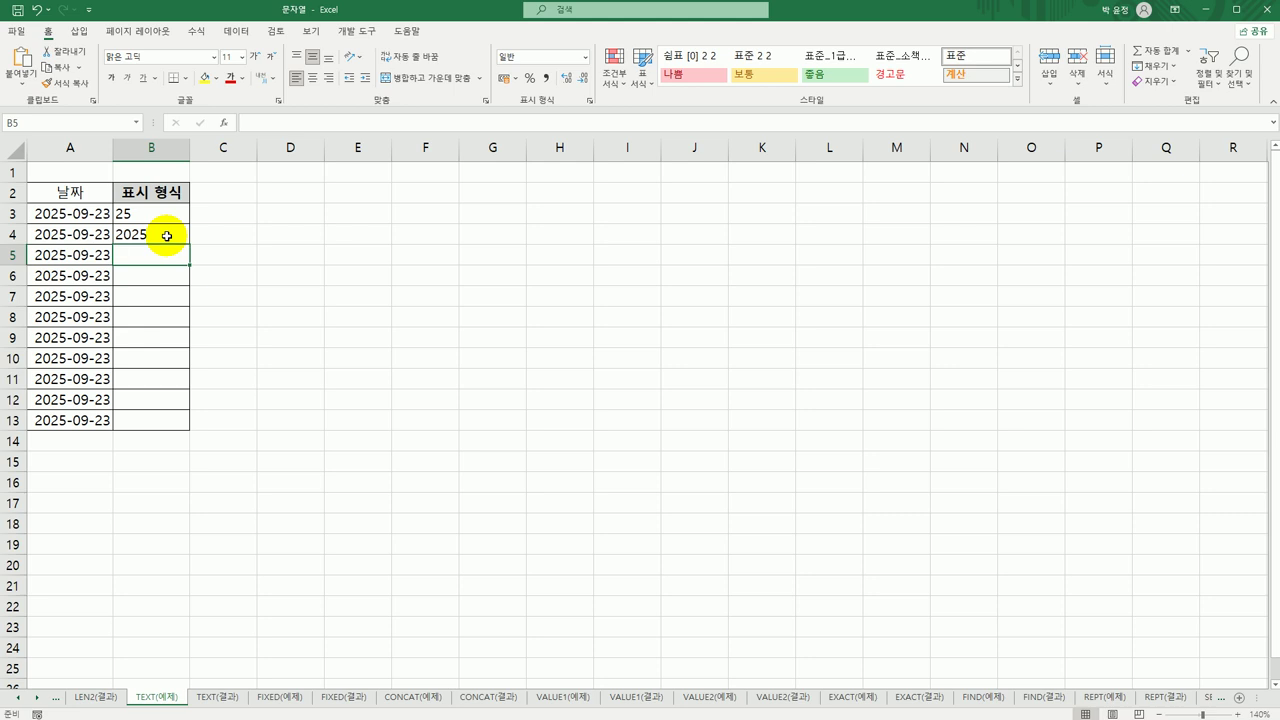
# Enter =TEXT(A5,"m") in cell B5 to extract the month number without a leading zero
pyautogui.write('=text')
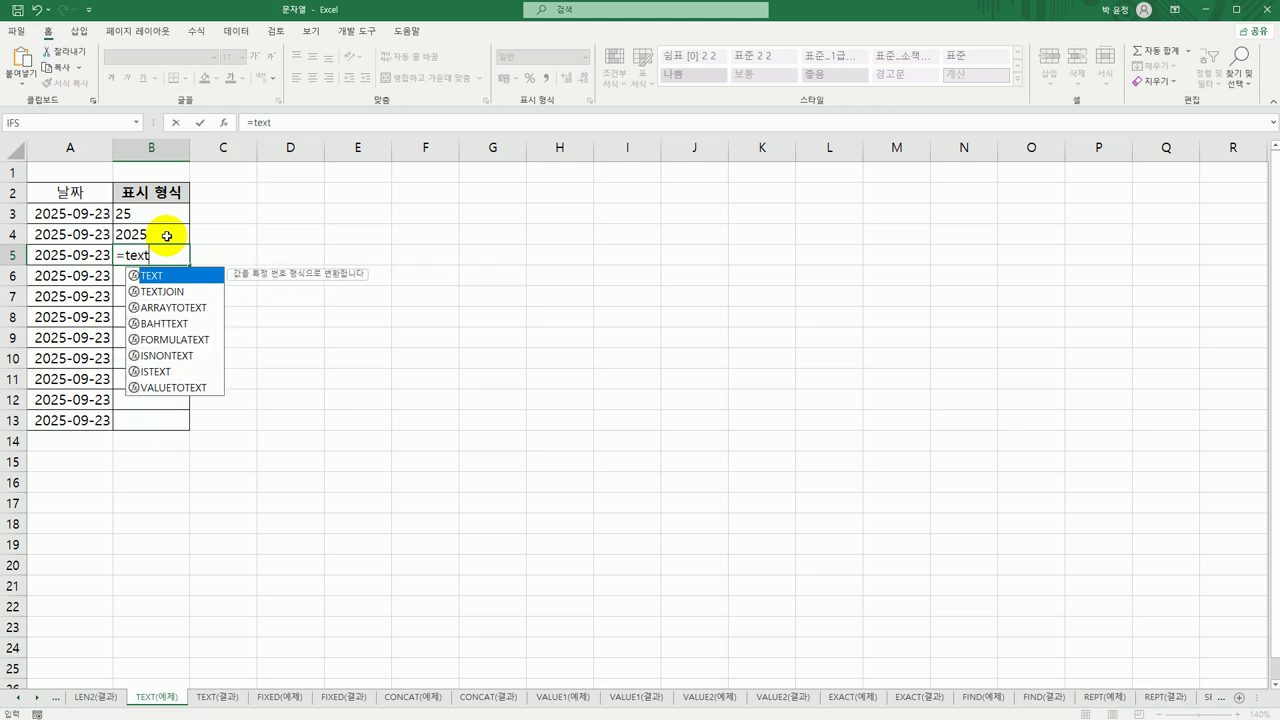
pyautogui.write('(')
pyautogui.press('Left')
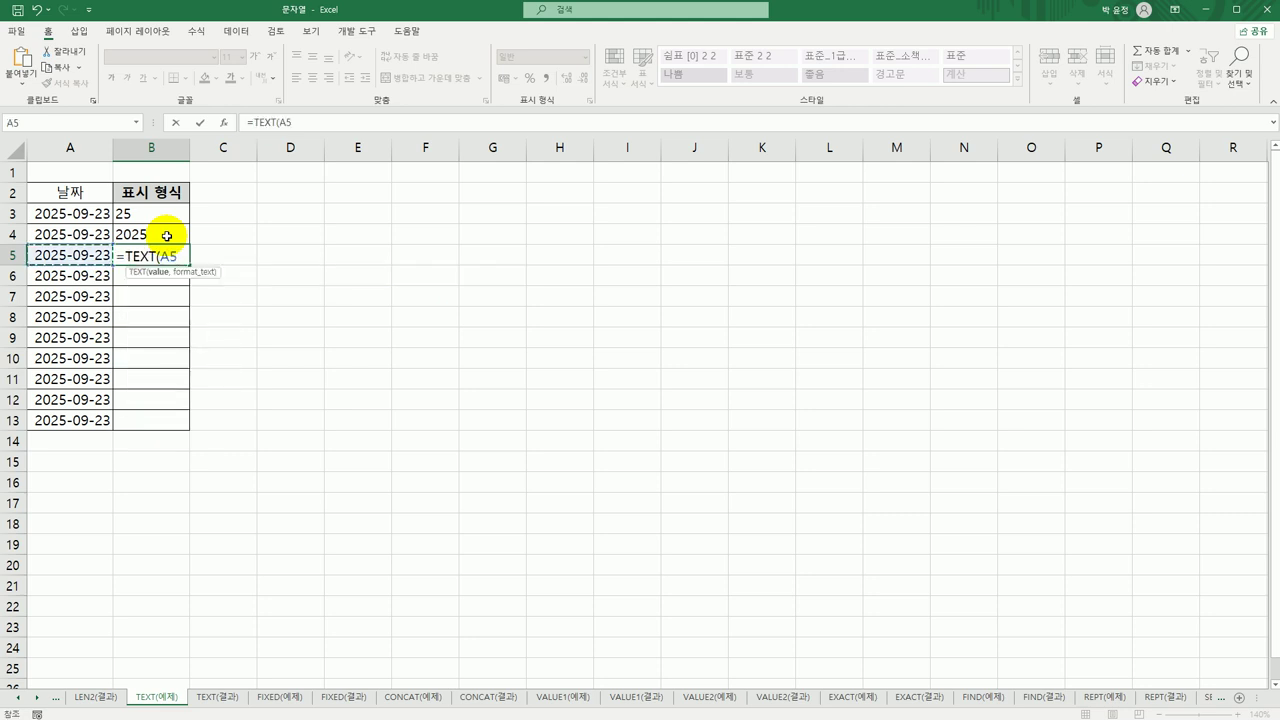
pyautogui.write(',"m')
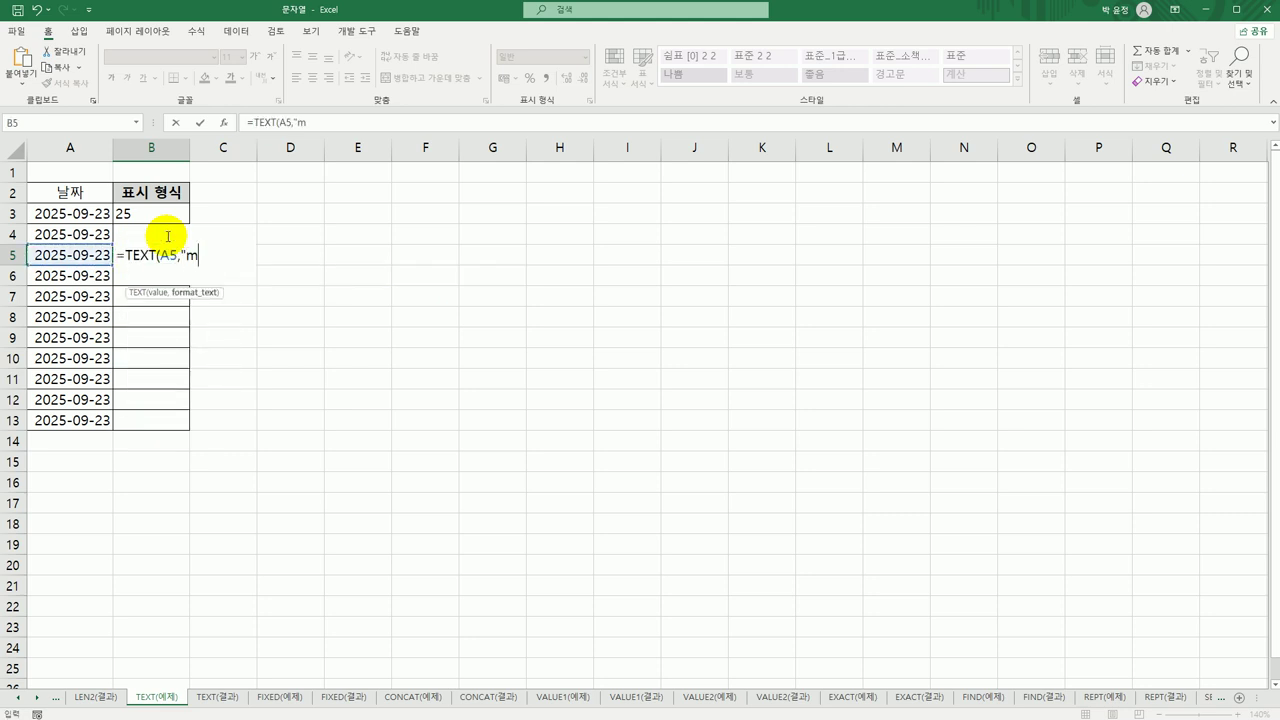
pyautogui.write('")')
pyautogui.press('Return')
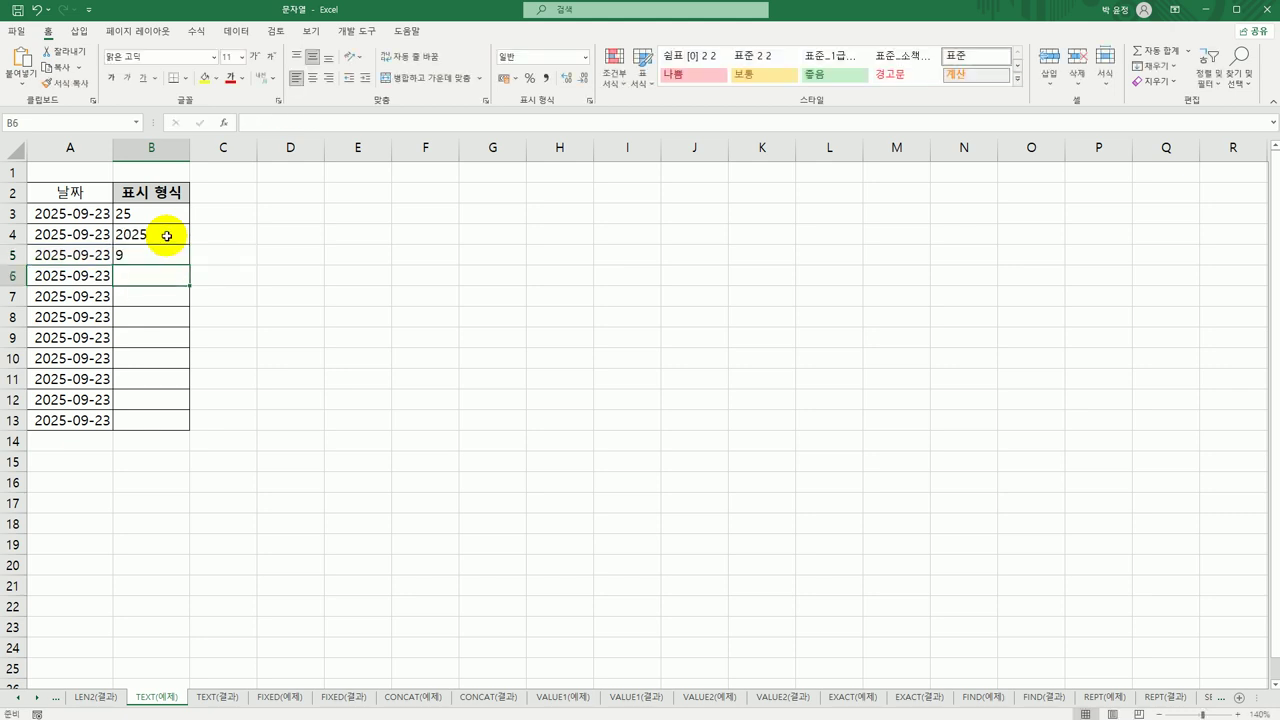
# Enter =TEXT(A6,"mm") in cell B6 to extract the month as two digits
pyautogui.write('=text(')
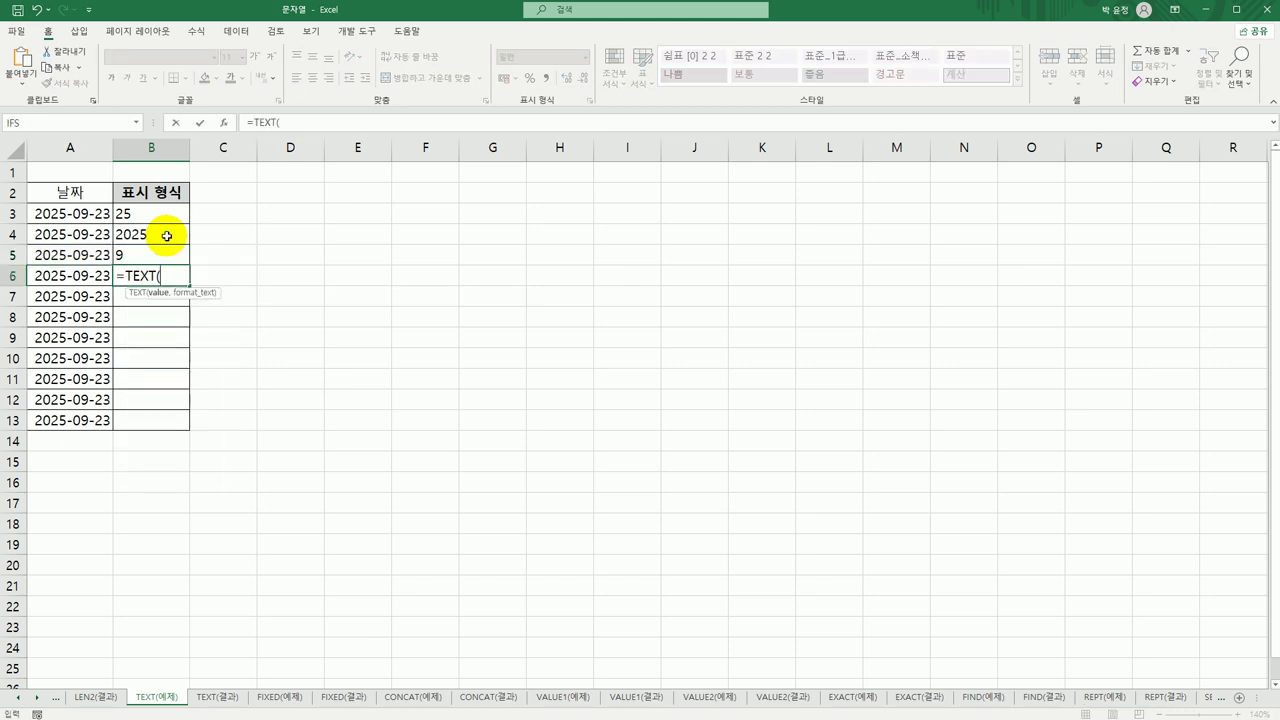
pyautogui.press('Left')
pyautogui.write(',"')
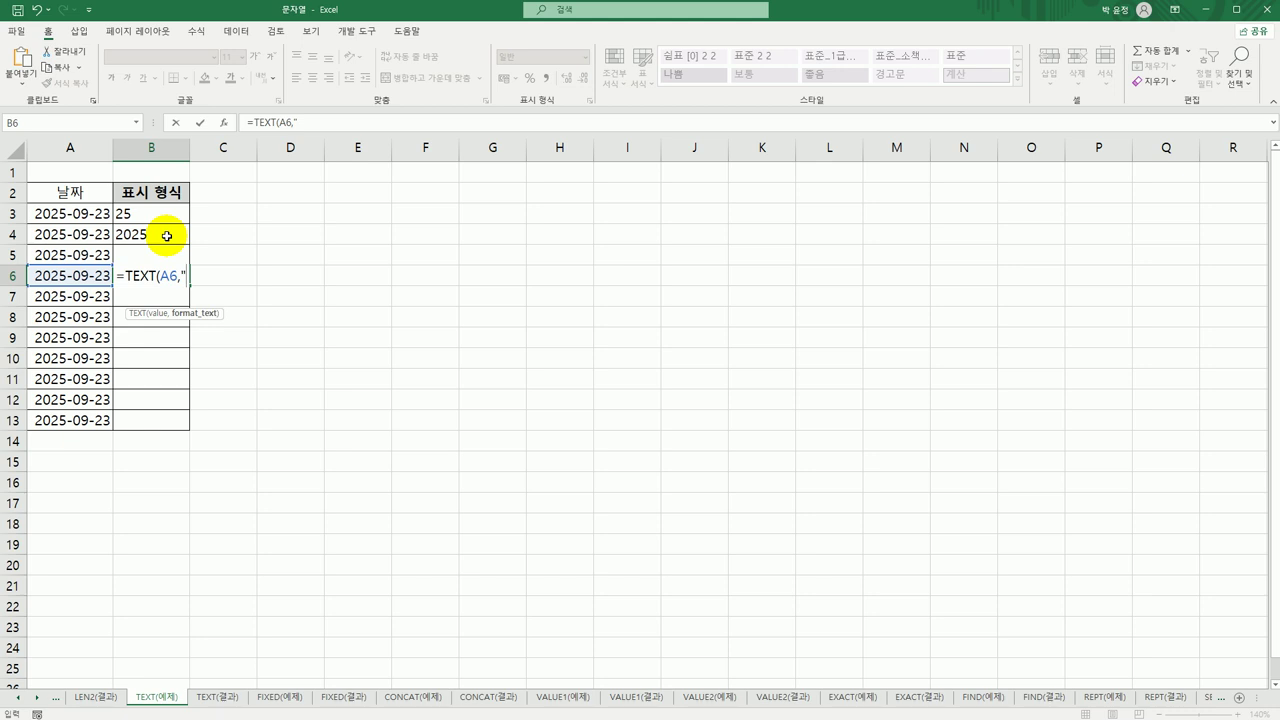
pyautogui.write('mm")')
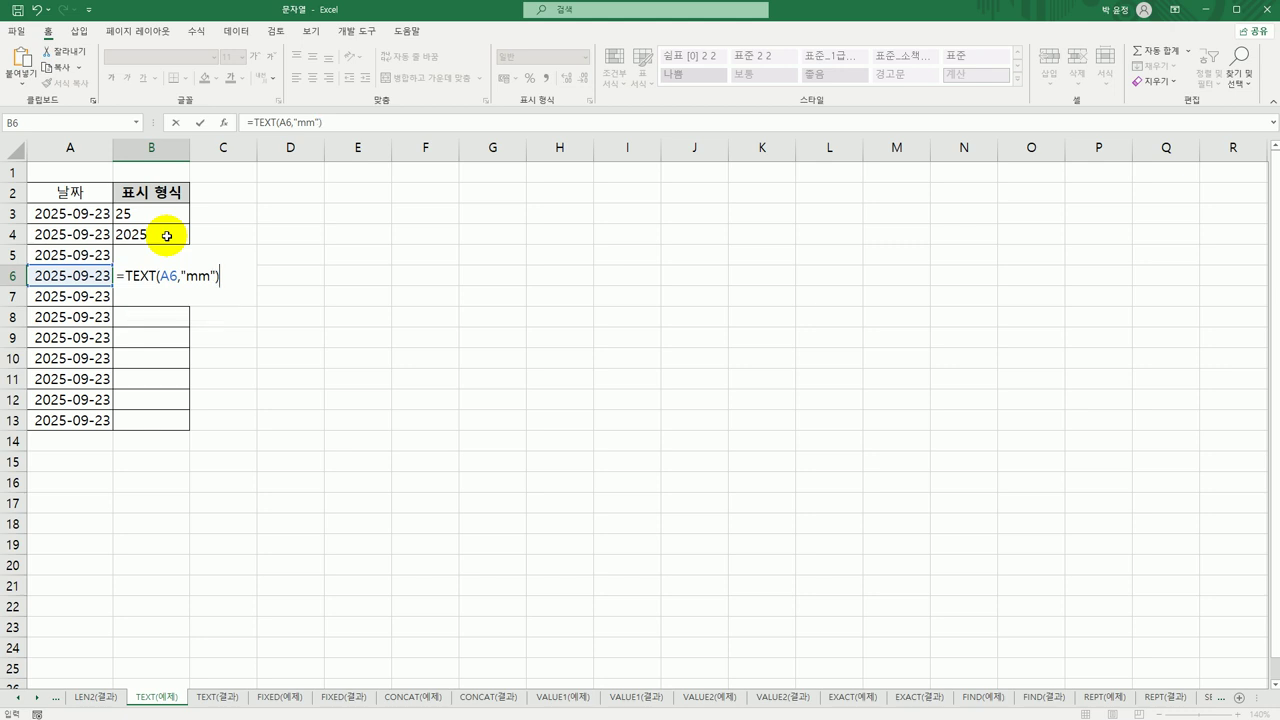
pyautogui.press('Return')
# Enter =TEXT(A7,"mmm") in cell B7 to extract the abbreviated English month name
pyautogui.write('=')
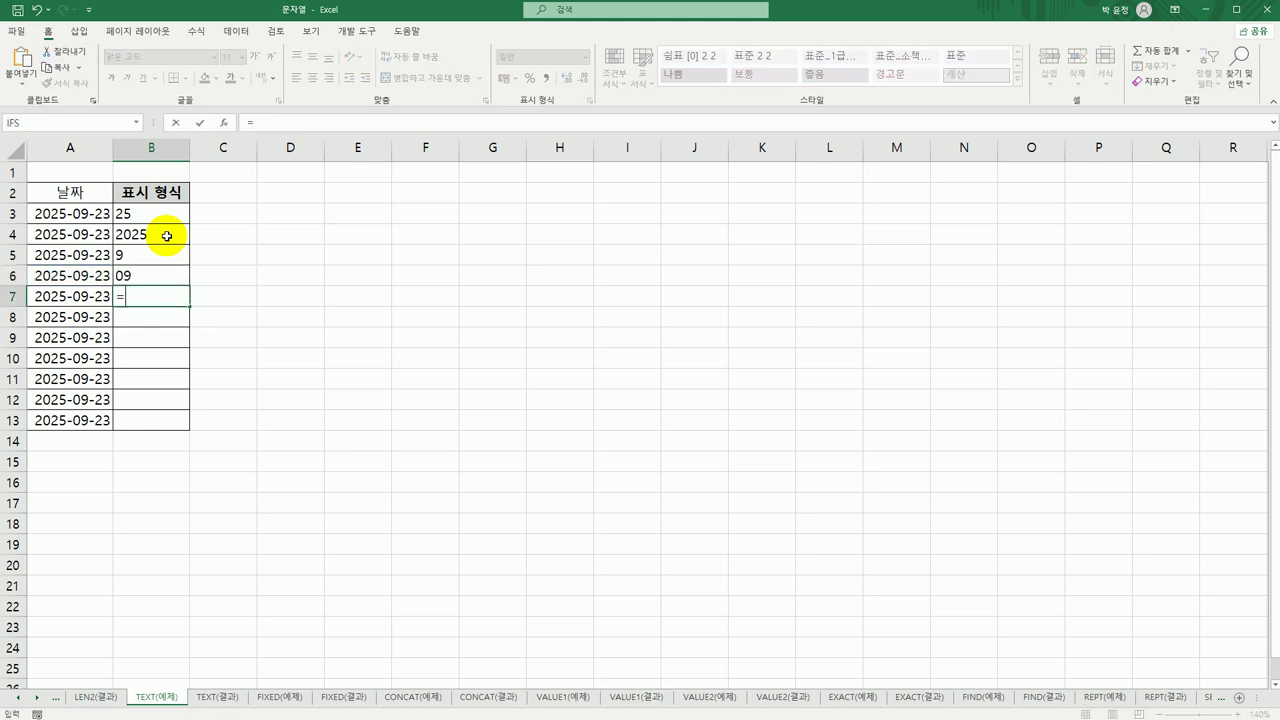
pyautogui.write('te')
pyautogui.press('Tab')
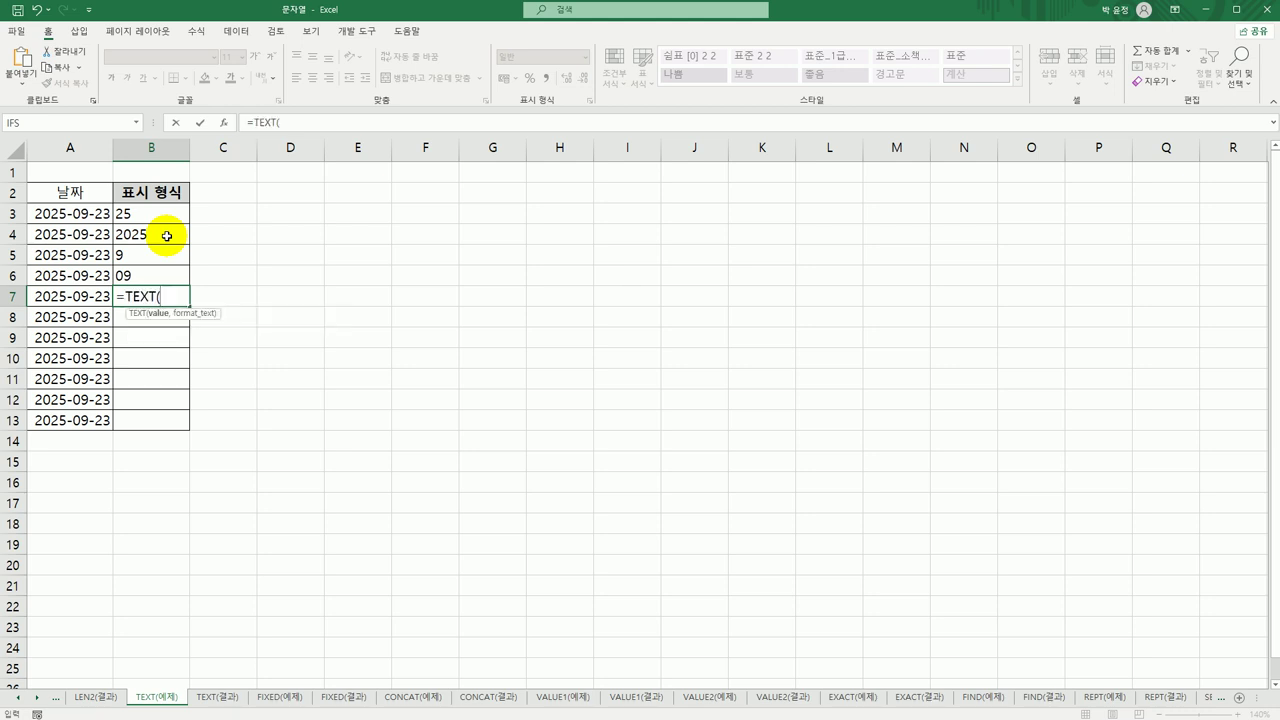
pyautogui.press('Left')
pyautogui.write(',')
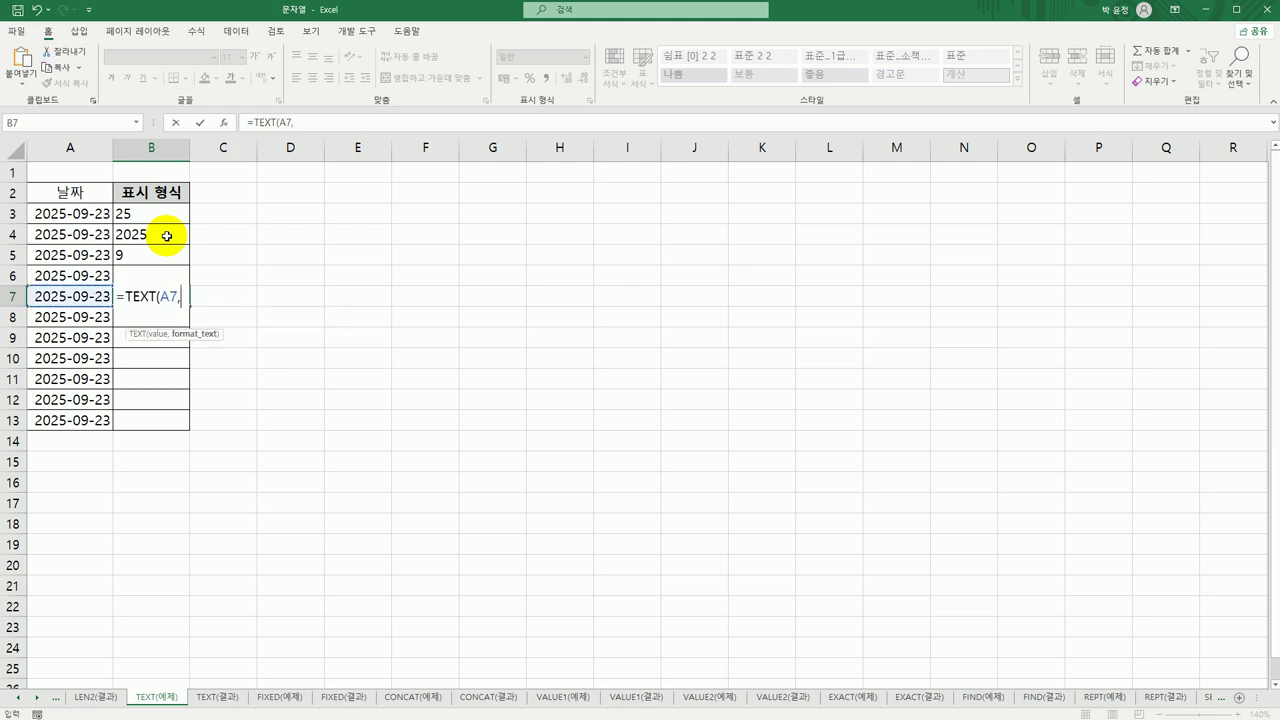
pyautogui.write('"mmm")')
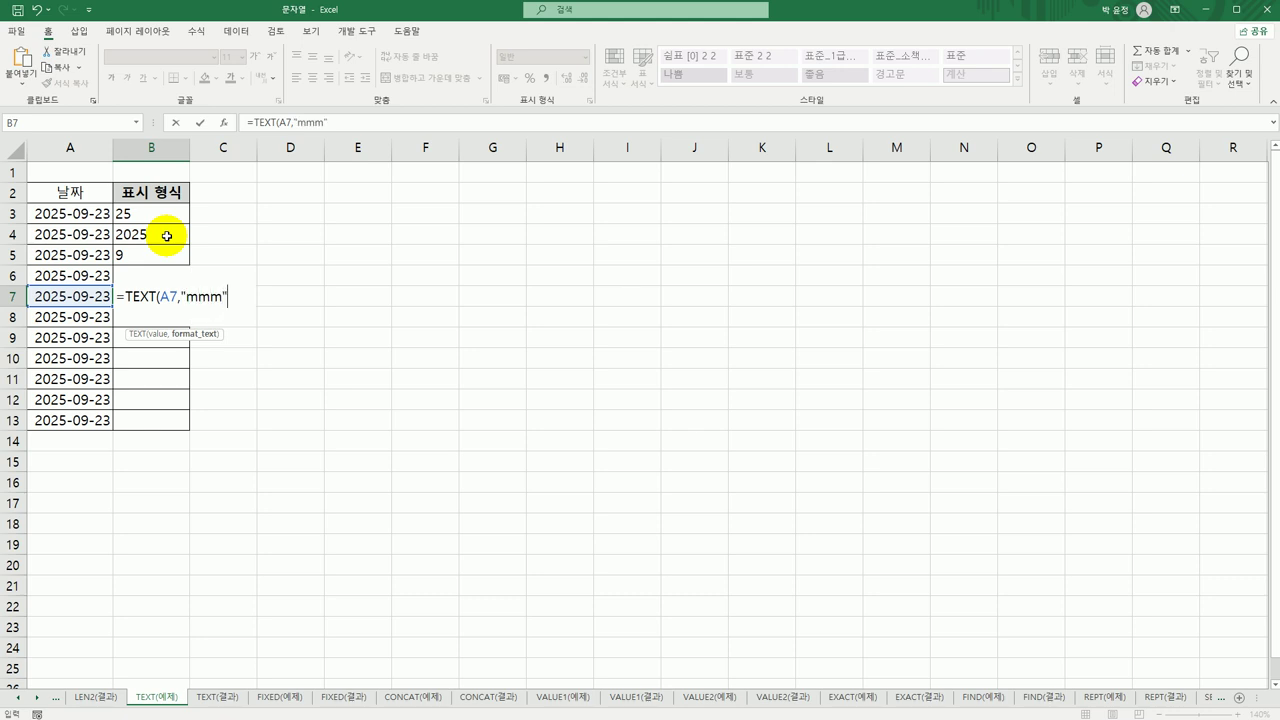
pyautogui.press('Return')
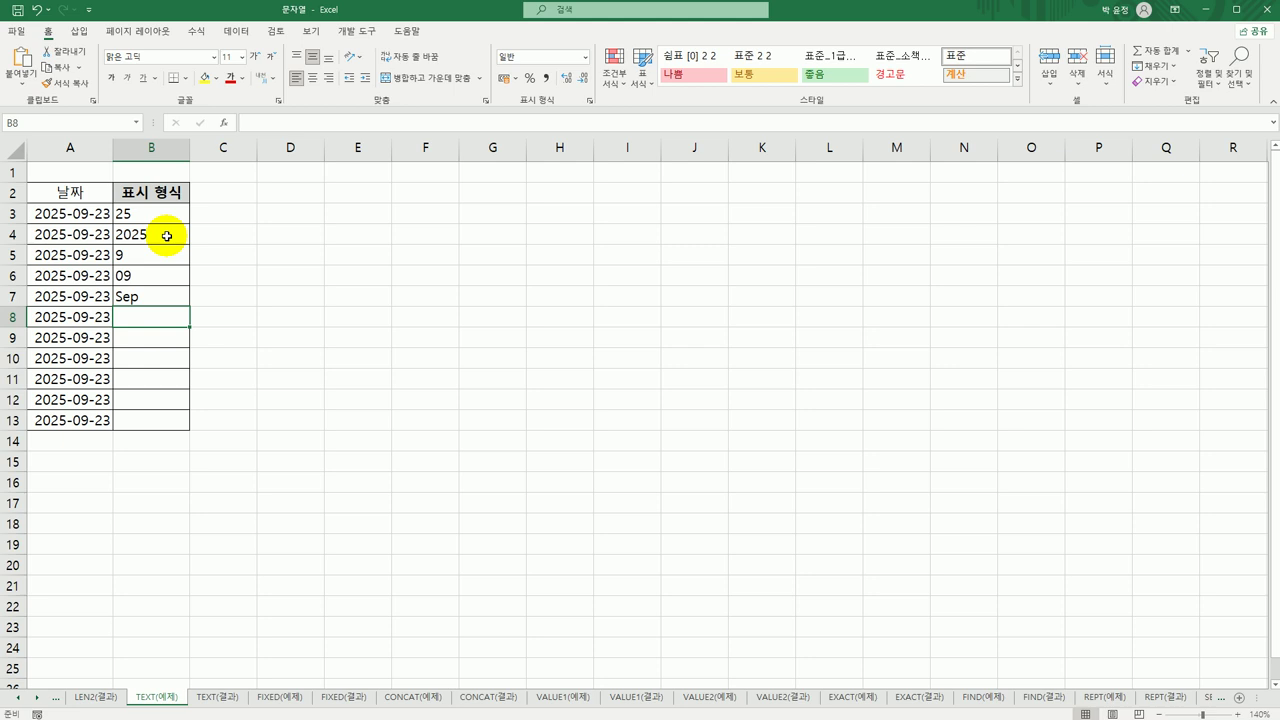
# Enter =TEXT(A8,"mmmm") in cell B8 to extract the full English month name
pyautogui.write('=tex')
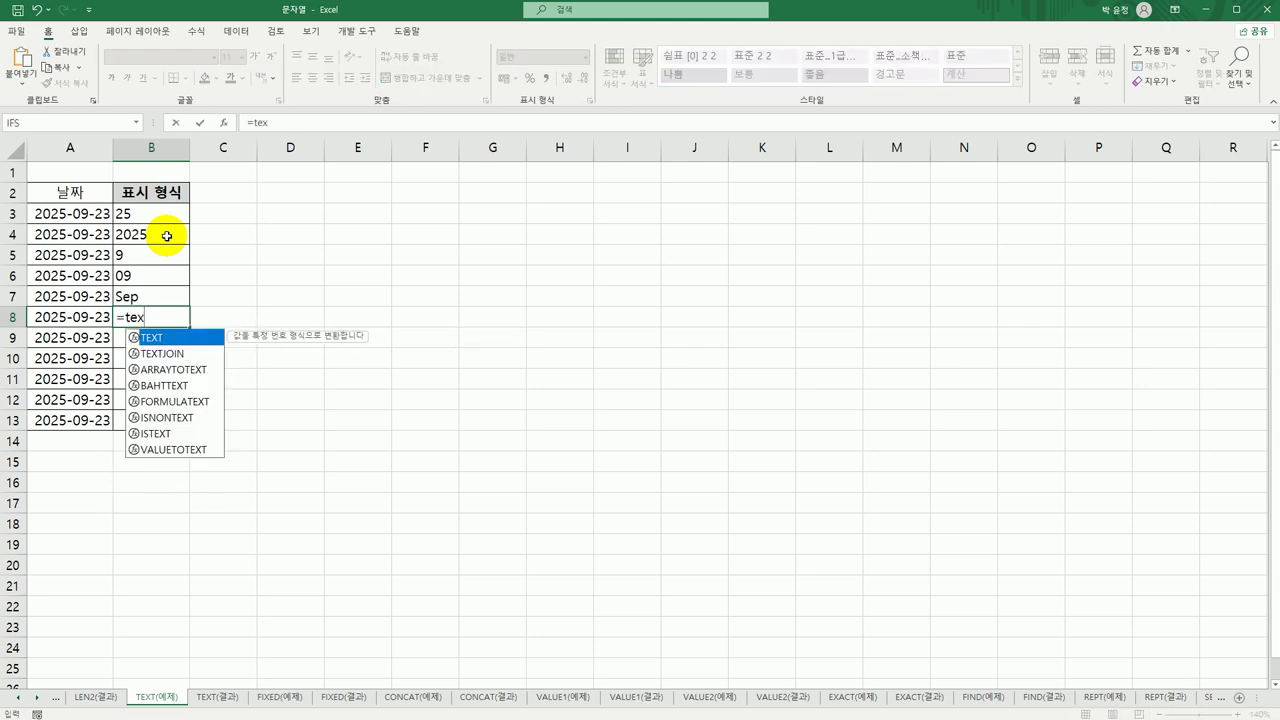
pyautogui.press('Tab')
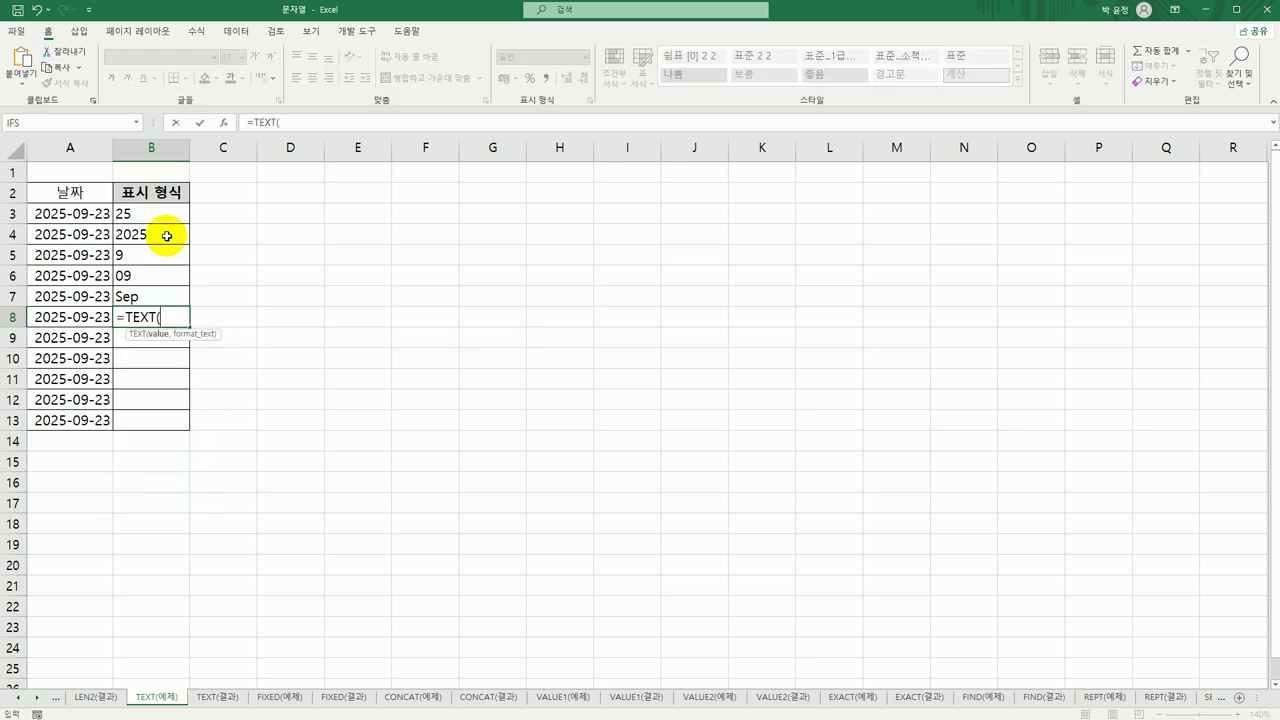
pyautogui.press('Left')
pyautogui.write(',"')
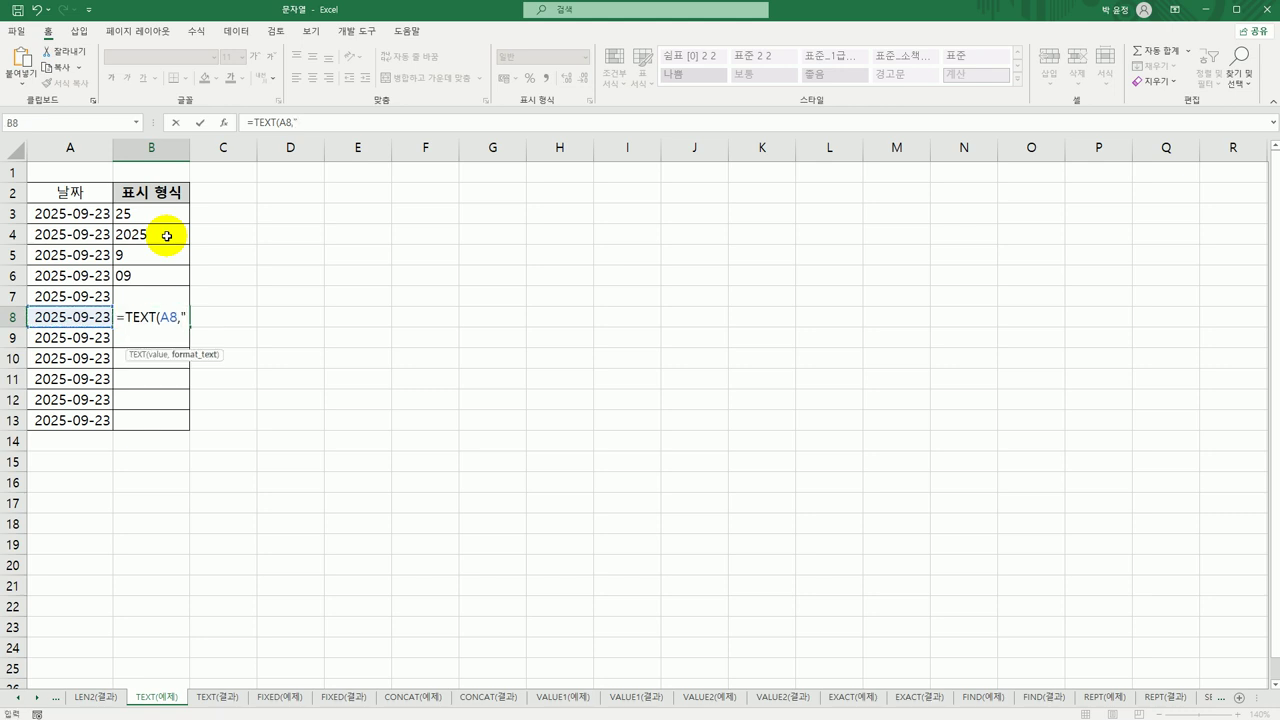
pyautogui.write('mmmm"')
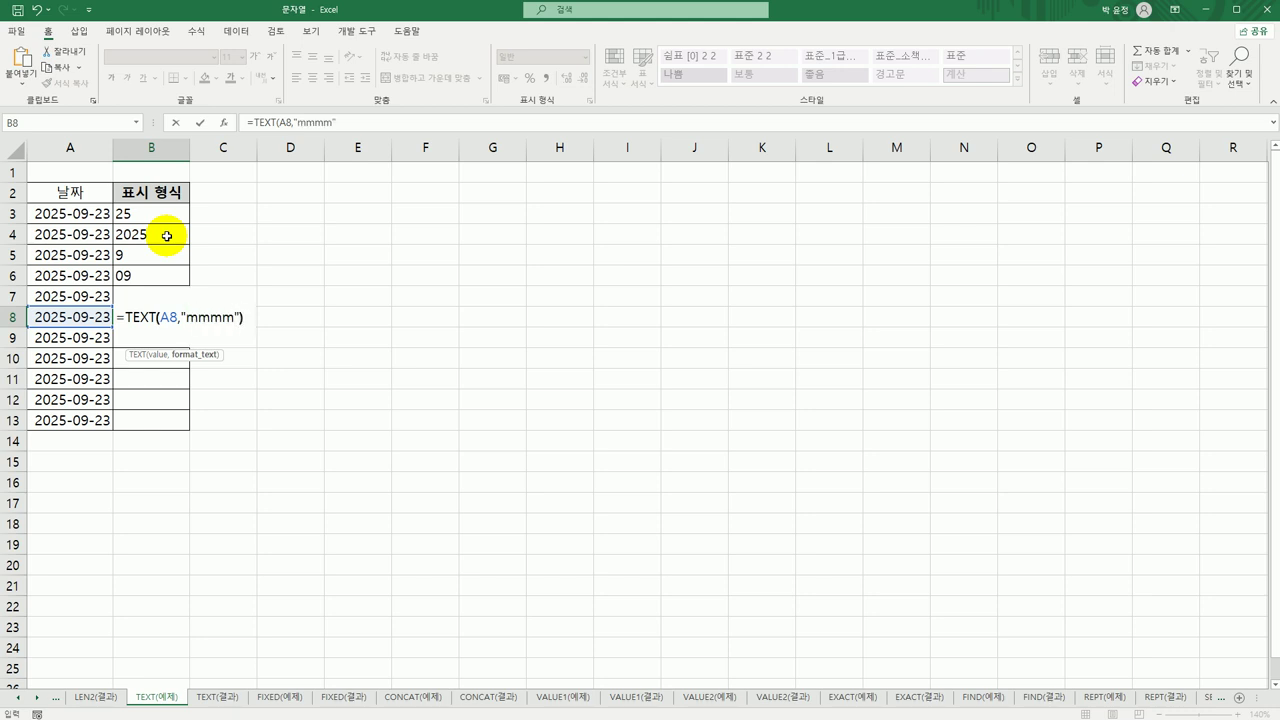
pyautogui.write(')')
pyautogui.press('Return')
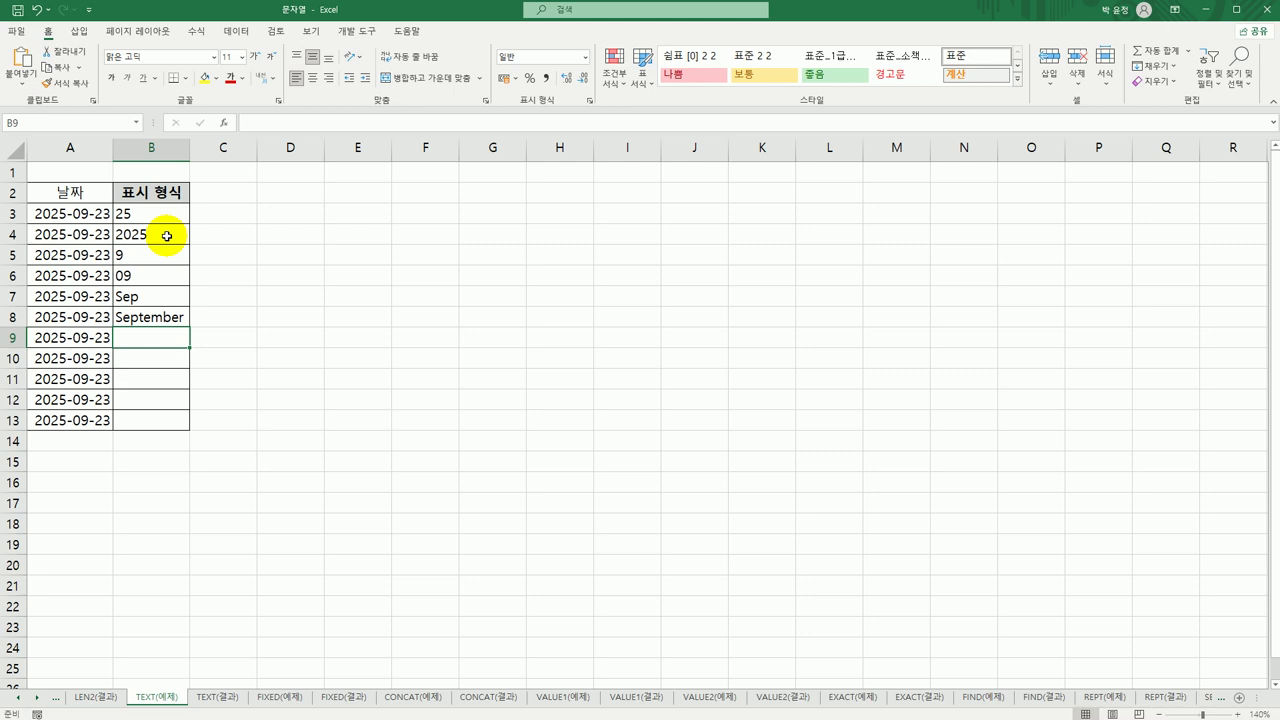
# Enter =TEXT(A9,"d") in cell B9 to extract the day number
pyautogui.write('=te')
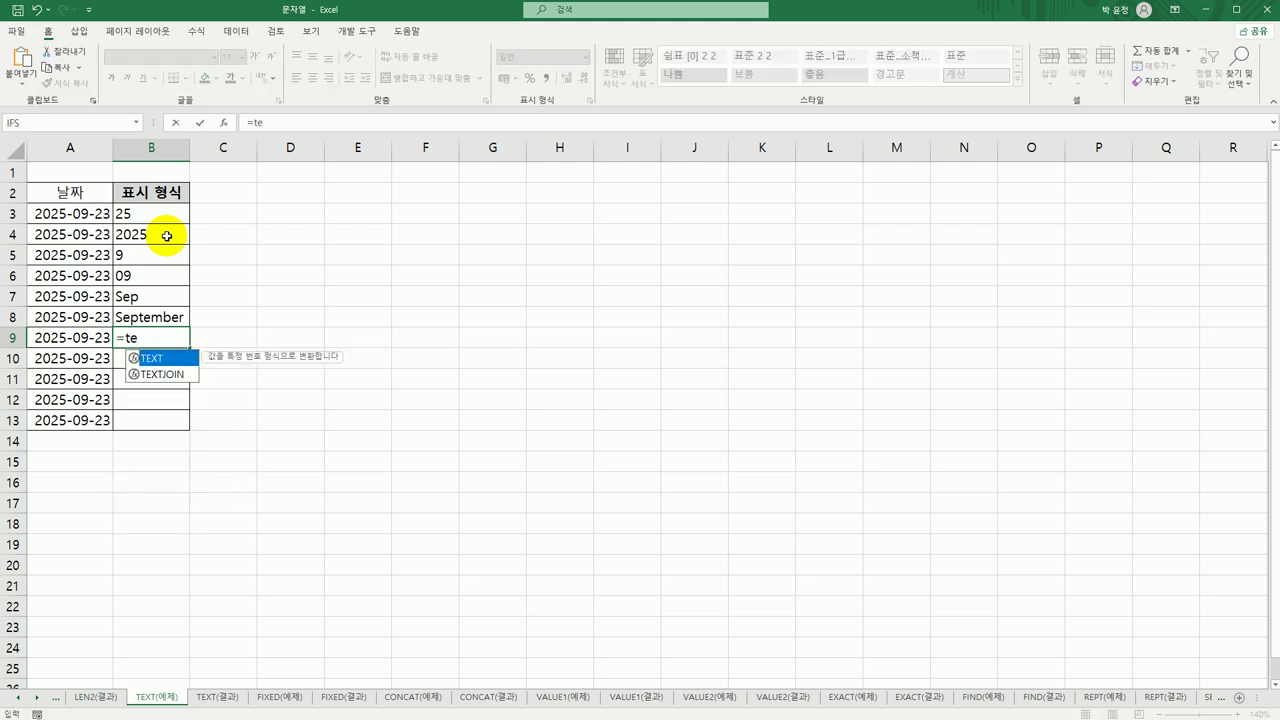
pyautogui.press('Tab')
pyautogui.press('Left')
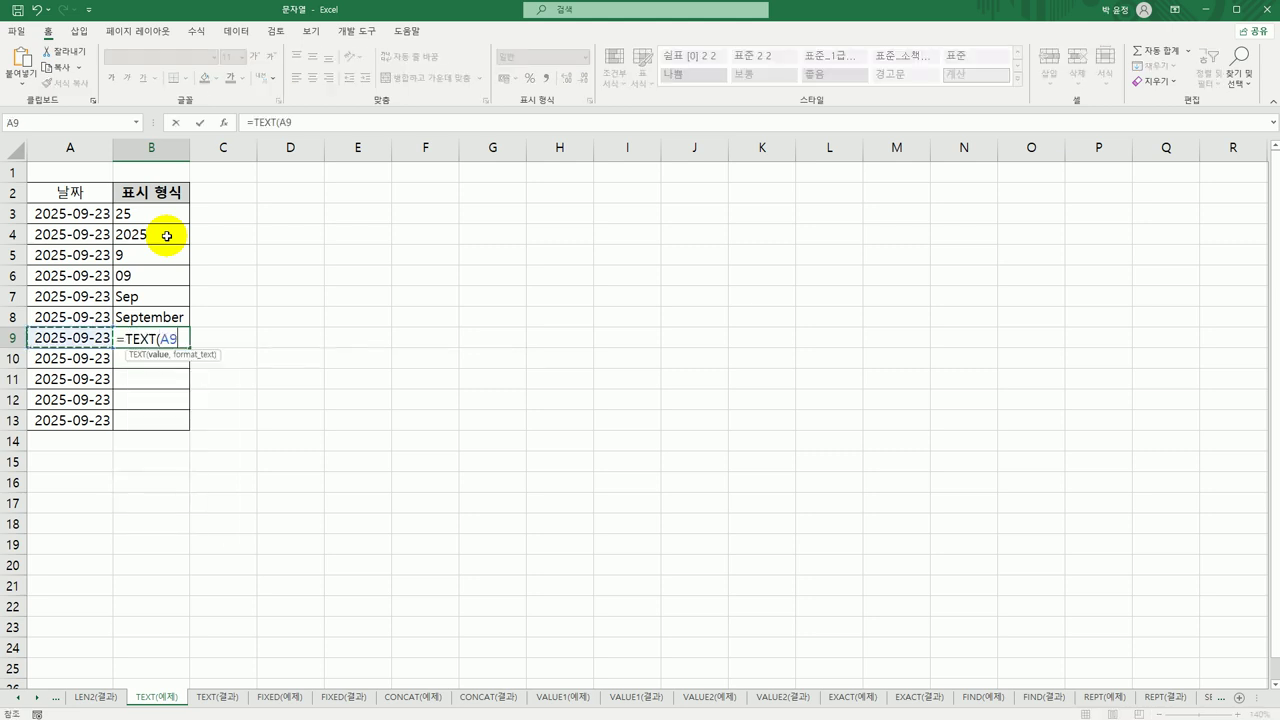
pyautogui.write(',"d")')
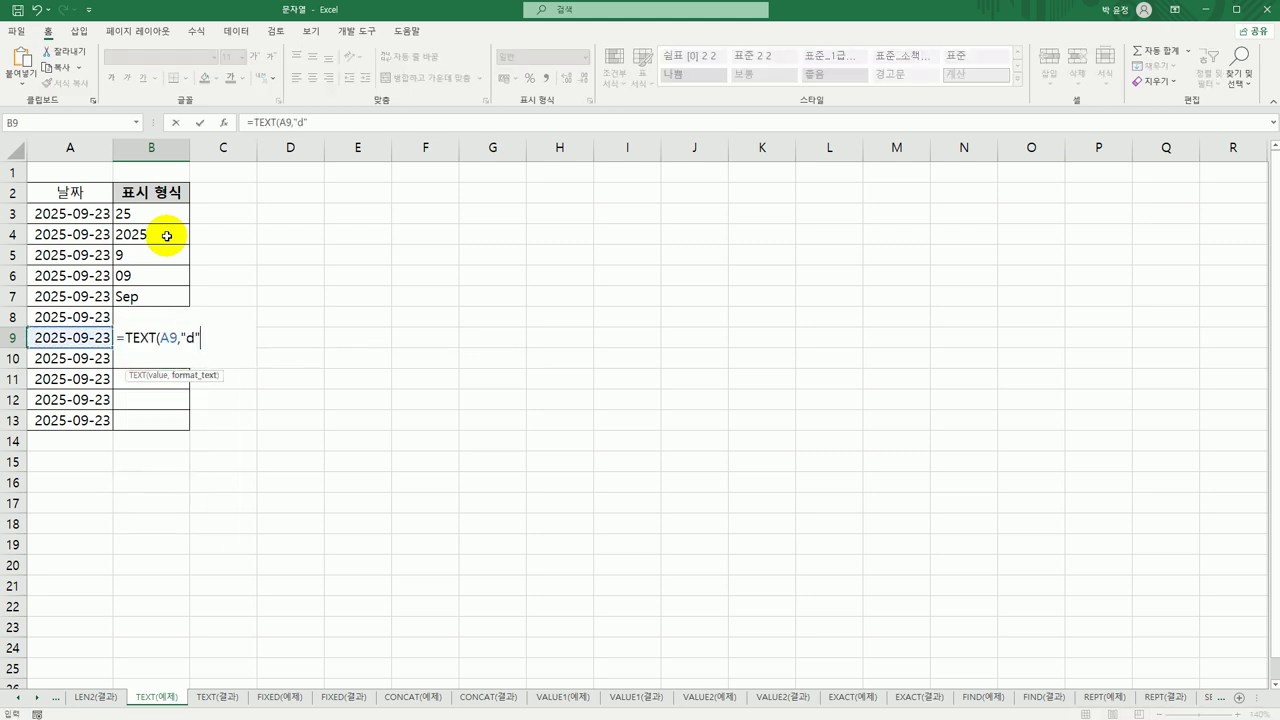
pyautogui.press('Return')
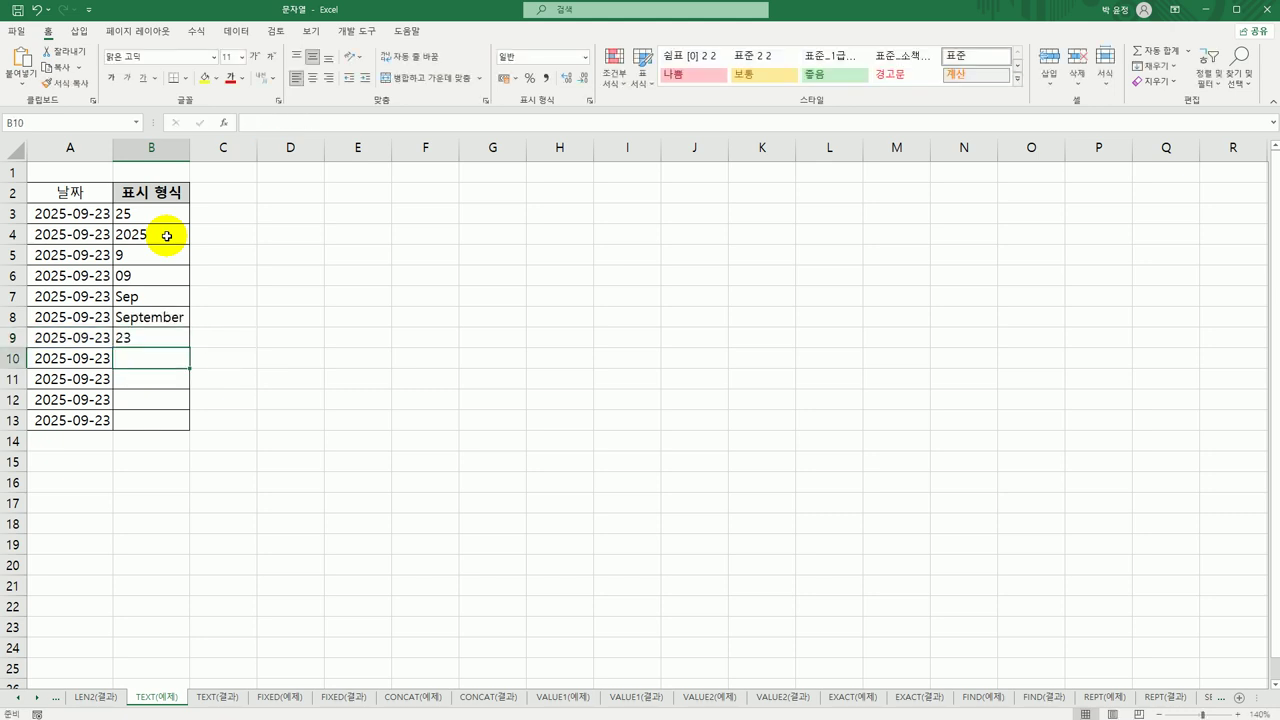
pyautogui.press('Up')
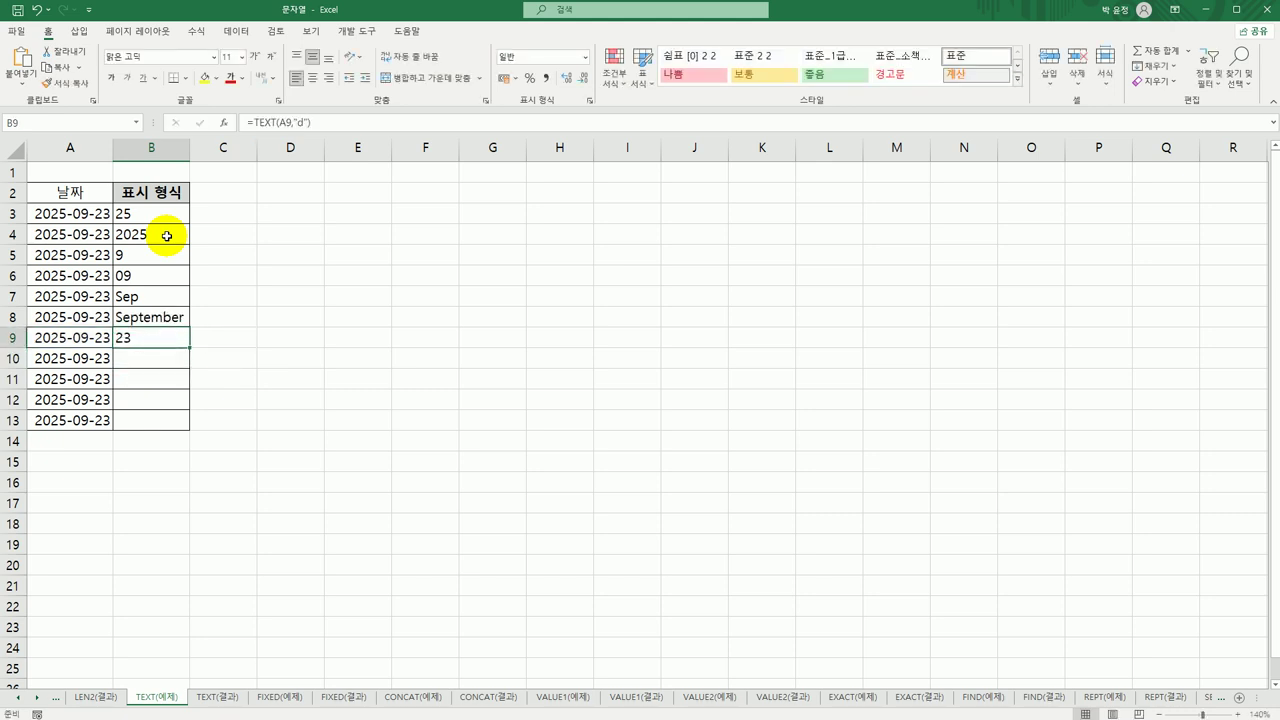
pyautogui.press('Down')
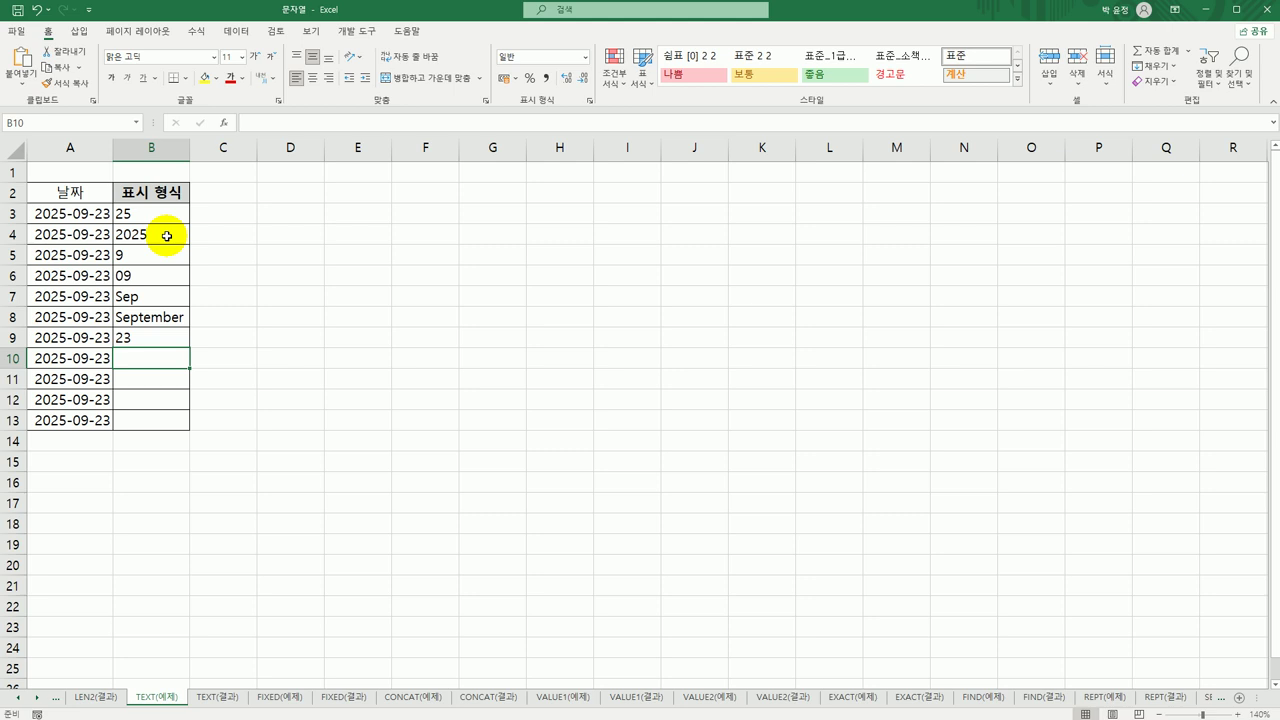
# Enter =TEXT(A10,"ddd") in cell B10 to extract the abbreviated English weekday name
pyautogui.write('=')
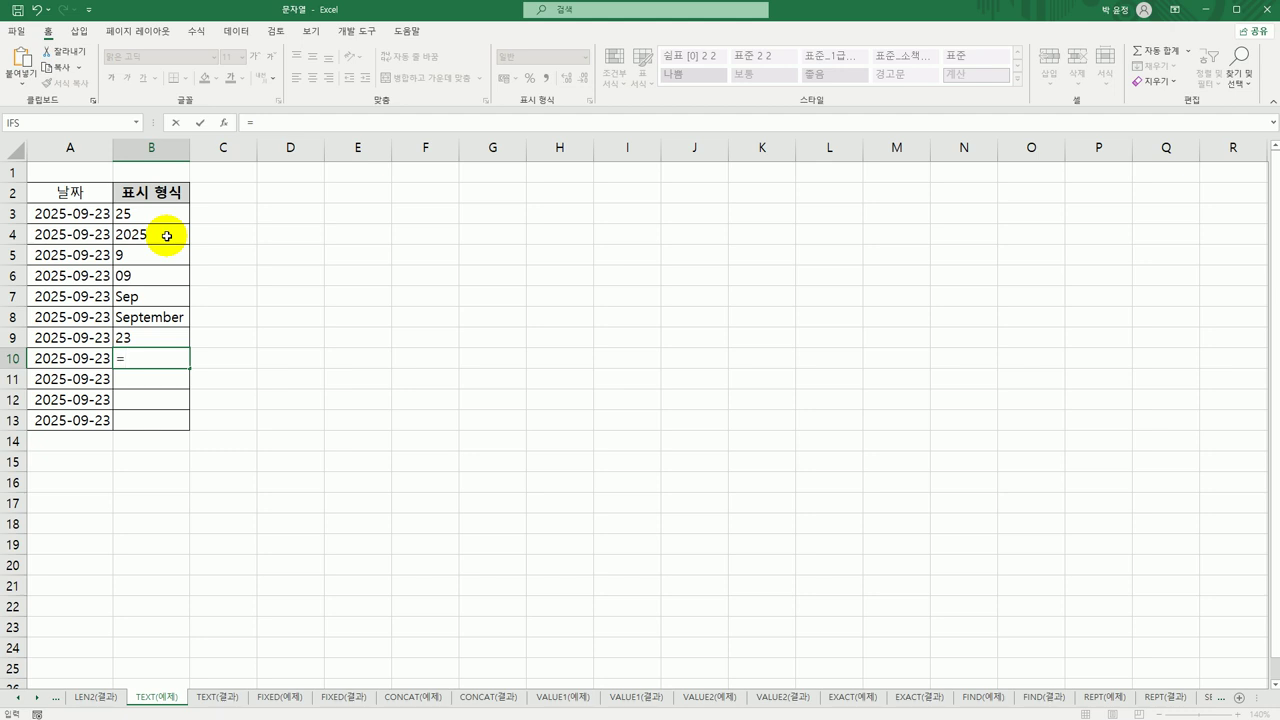
pyautogui.write('te')
pyautogui.press('Tab')
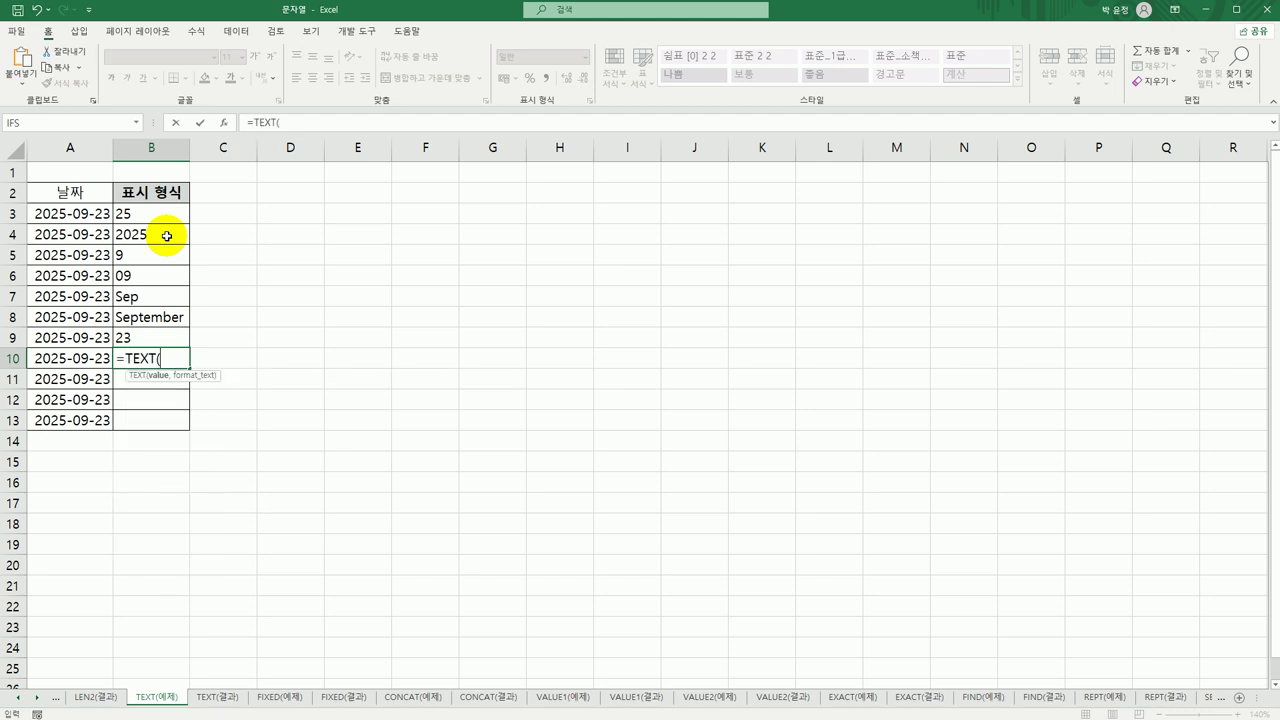
pyautogui.press('Left')
pyautogui.write(',"ddd')
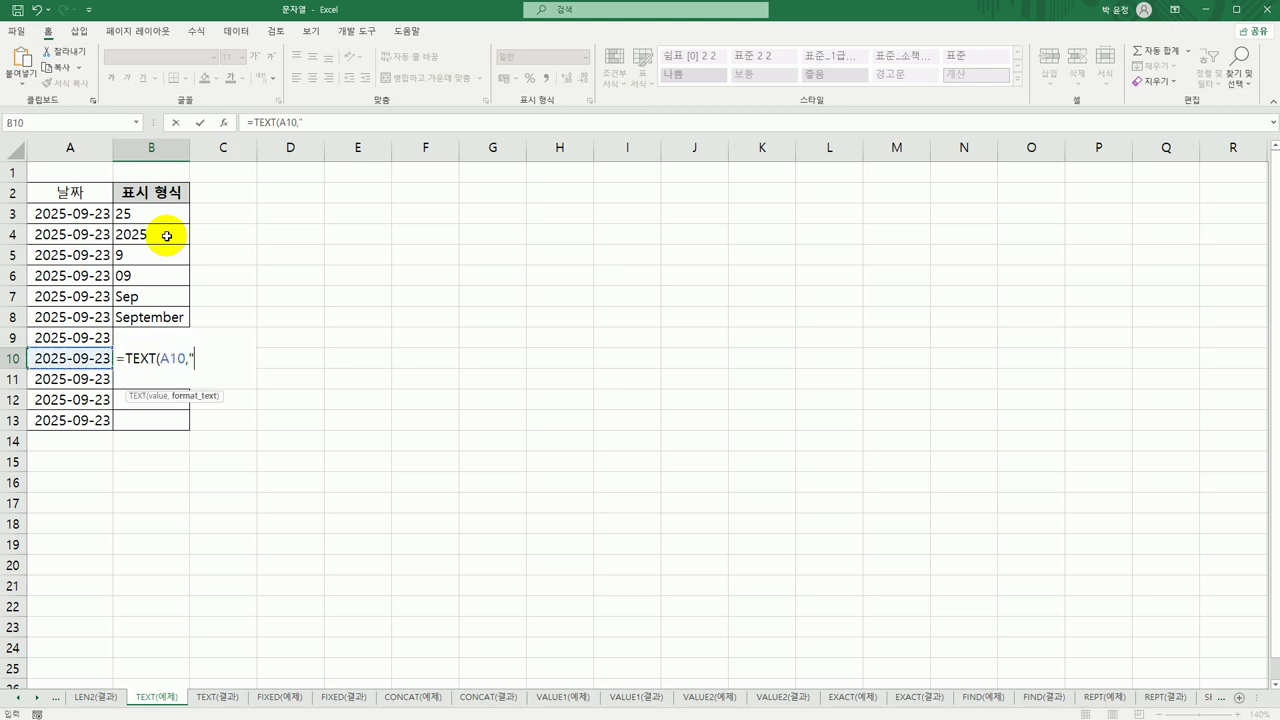
pyautogui.write('")')
pyautogui.press('Return')
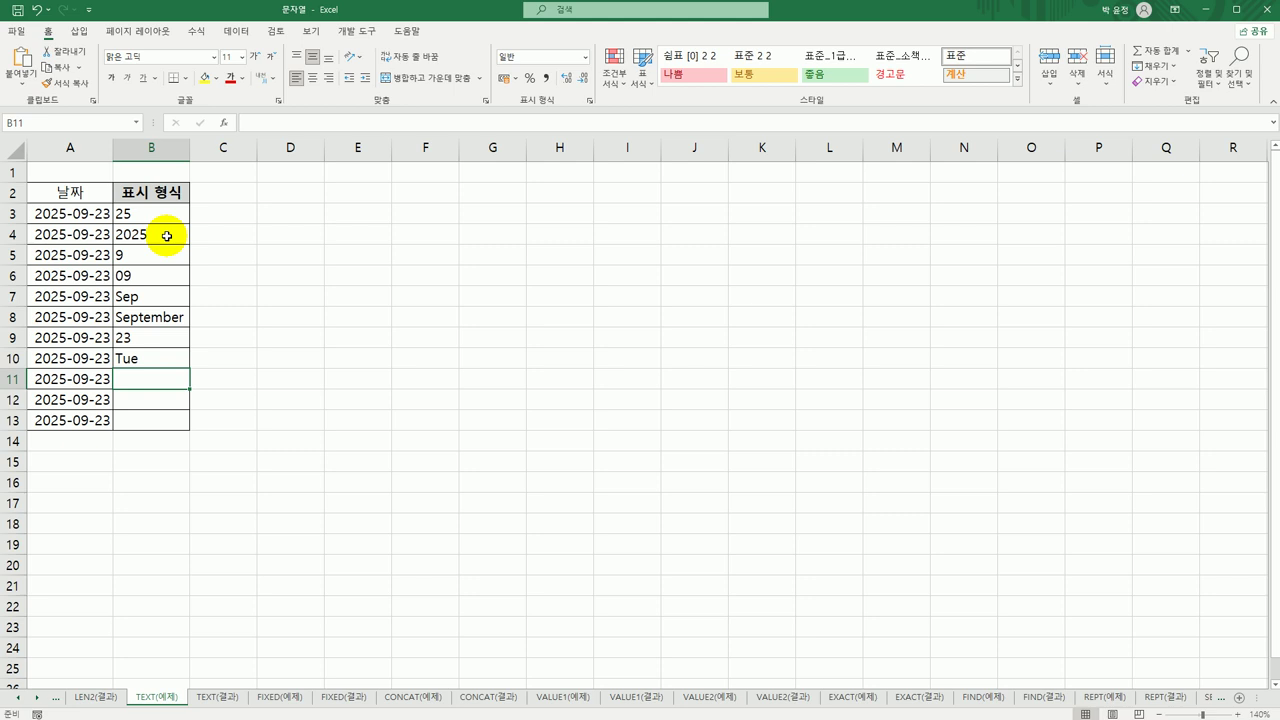
# Enter =TEXT(A11,"dddd") in cell B11 to extract the full English weekday name
pyautogui.write('=text')
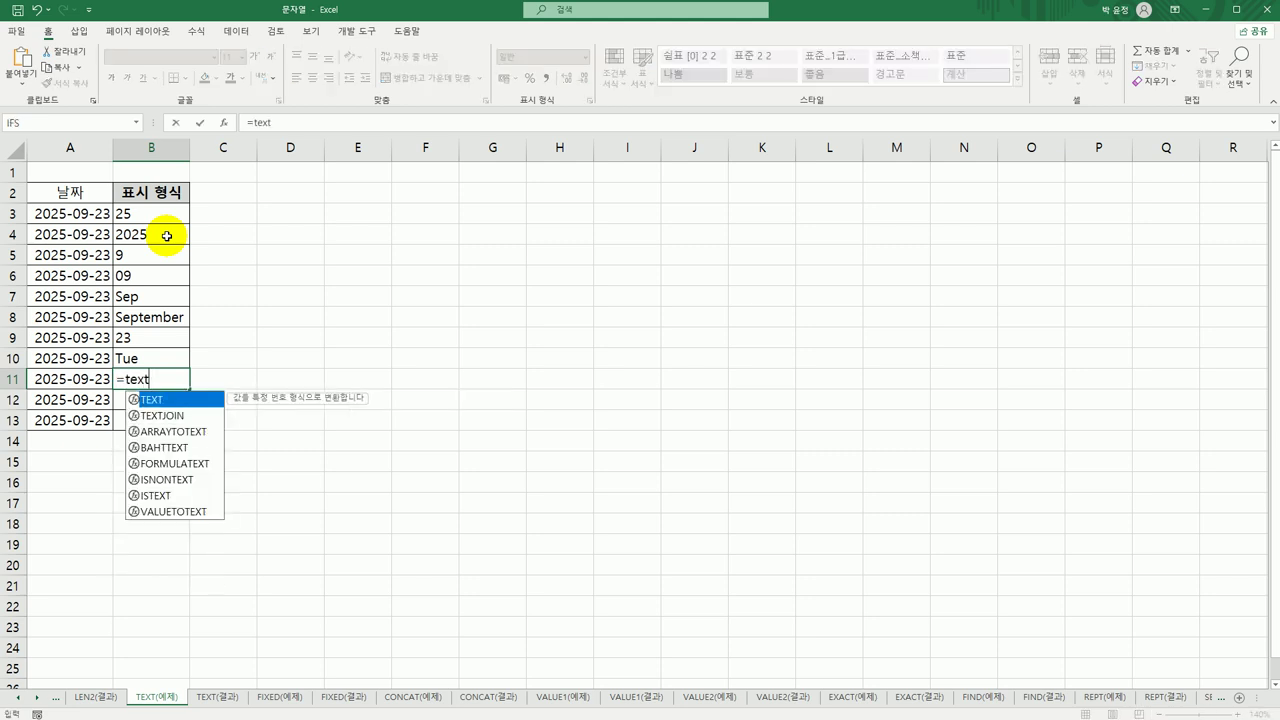
pyautogui.press('Tab')
pyautogui.press('Left')
pyautogui.write(',"')
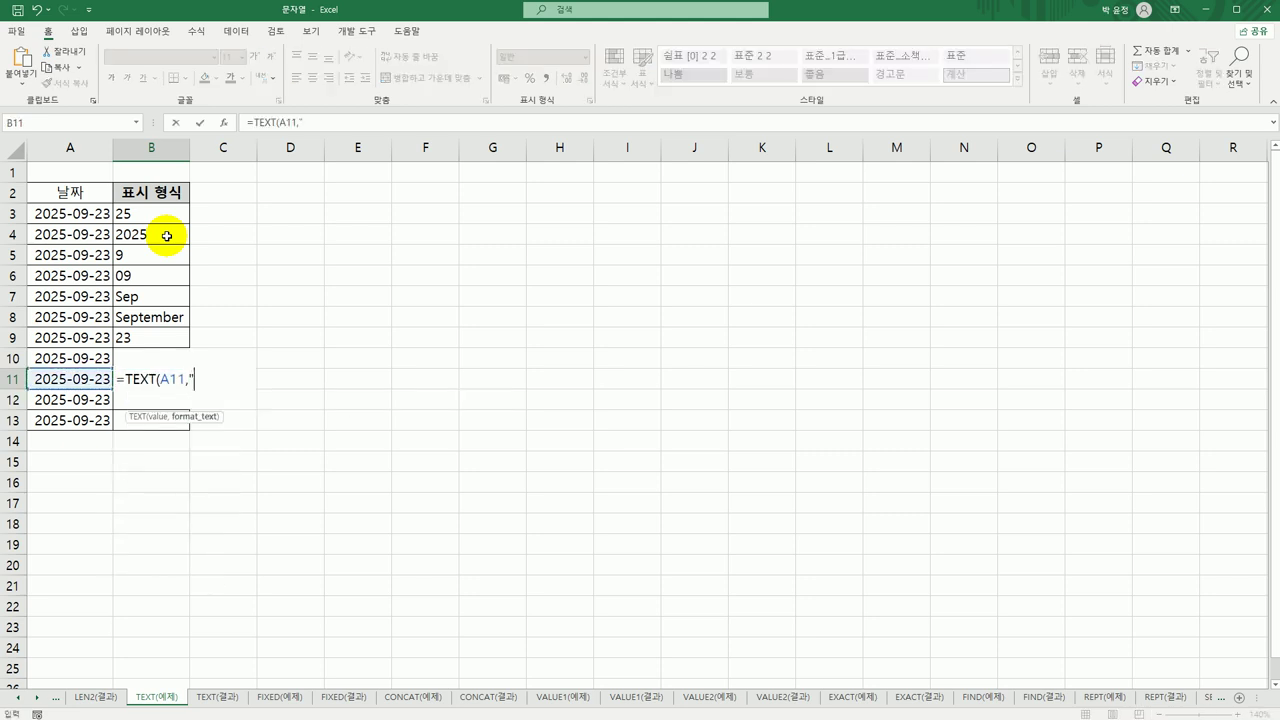
pyautogui.write('dddd")')
pyautogui.press('Return')
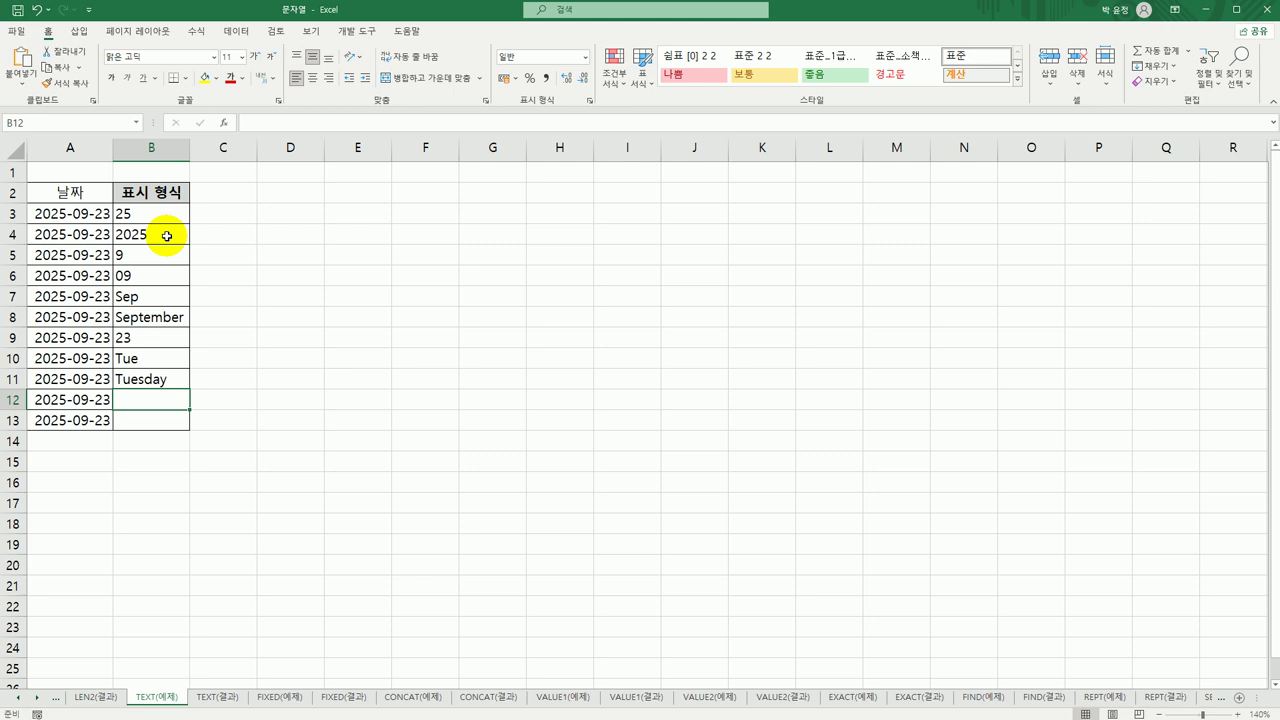
# Enter =TEXT(A12,"aaa") in cell B12 to extract the abbreviated Korean weekday name
pyautogui.write('=')
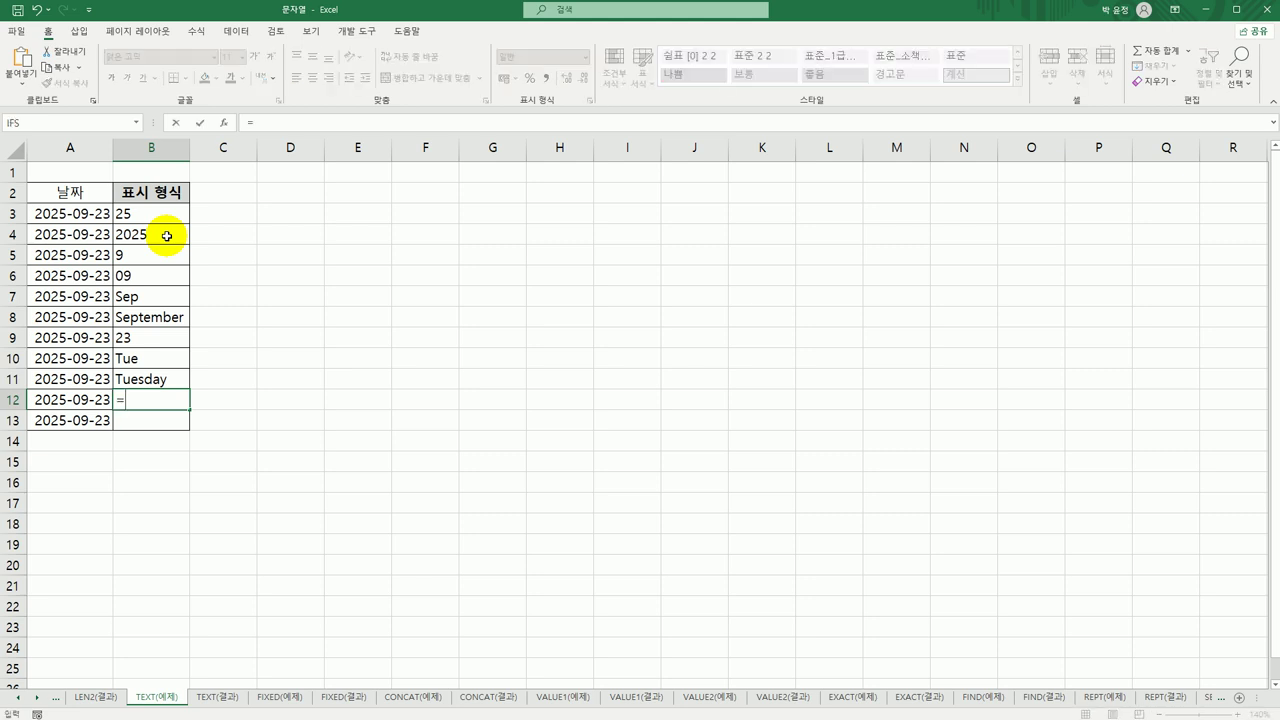
pyautogui.write('text')
pyautogui.press('Tab')
pyautogui.press('Left')
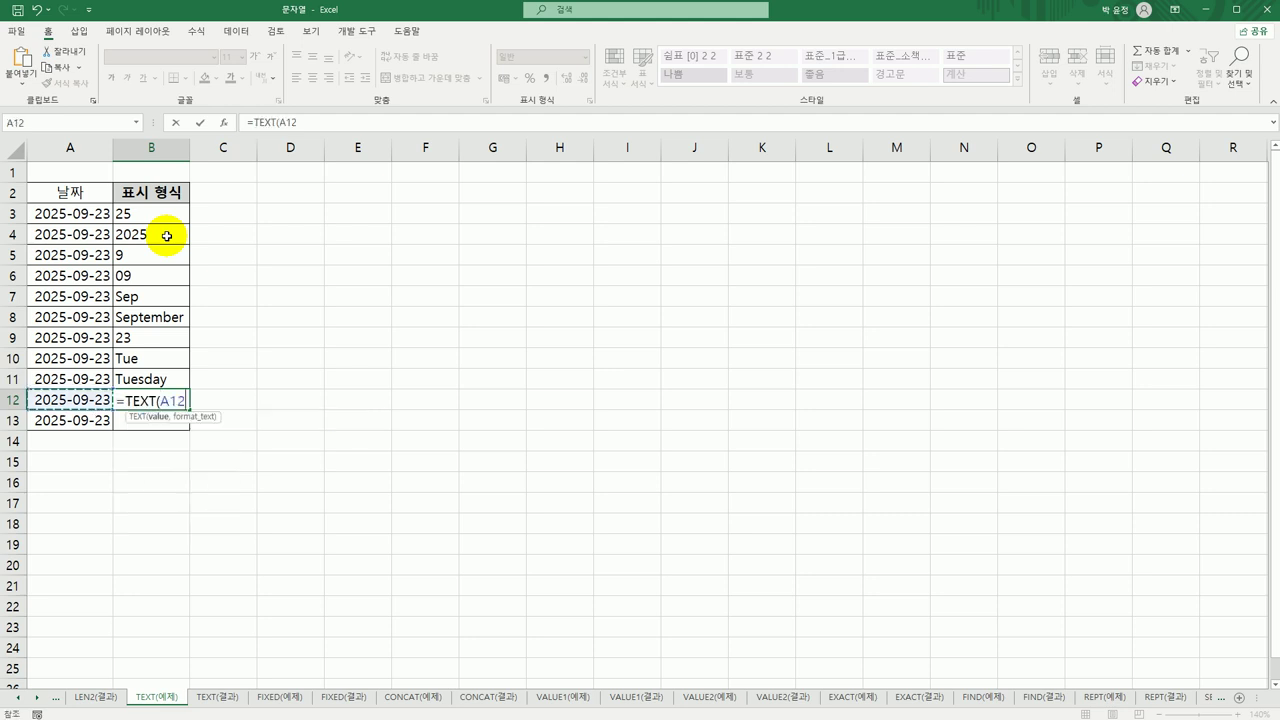
pyautogui.write(',"aa')
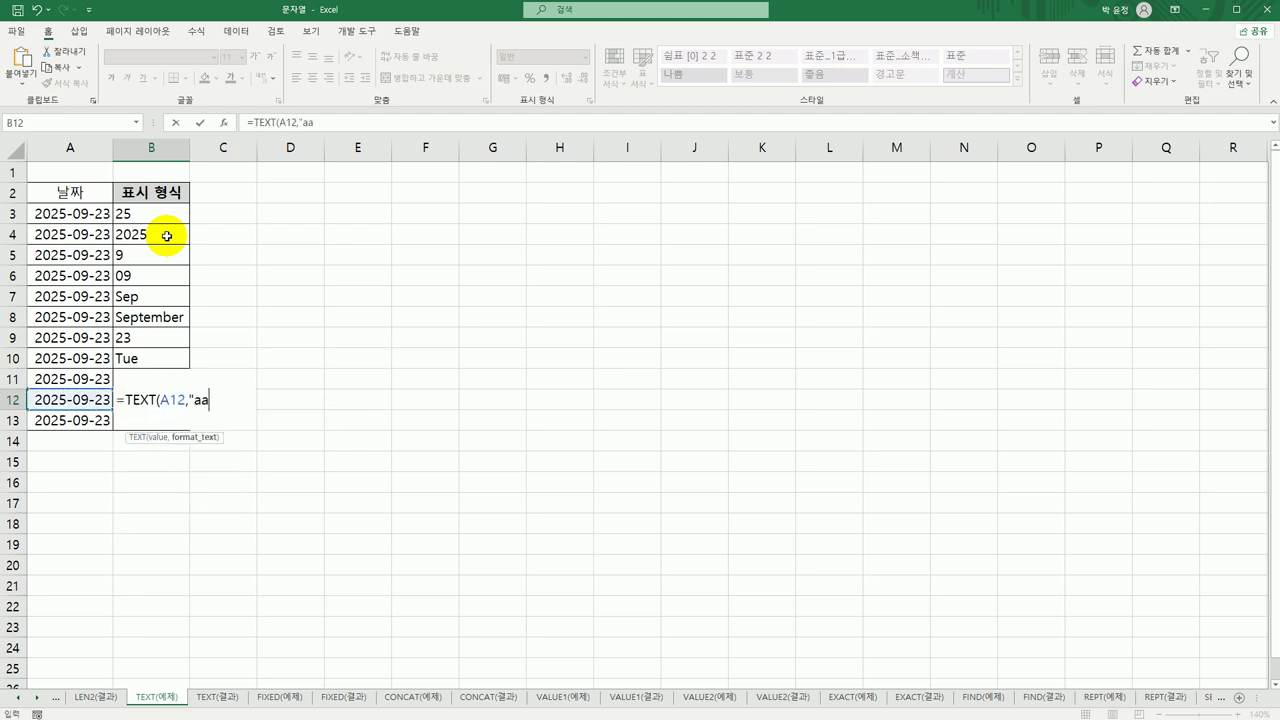
pyautogui.write('a")')
pyautogui.press('Return')
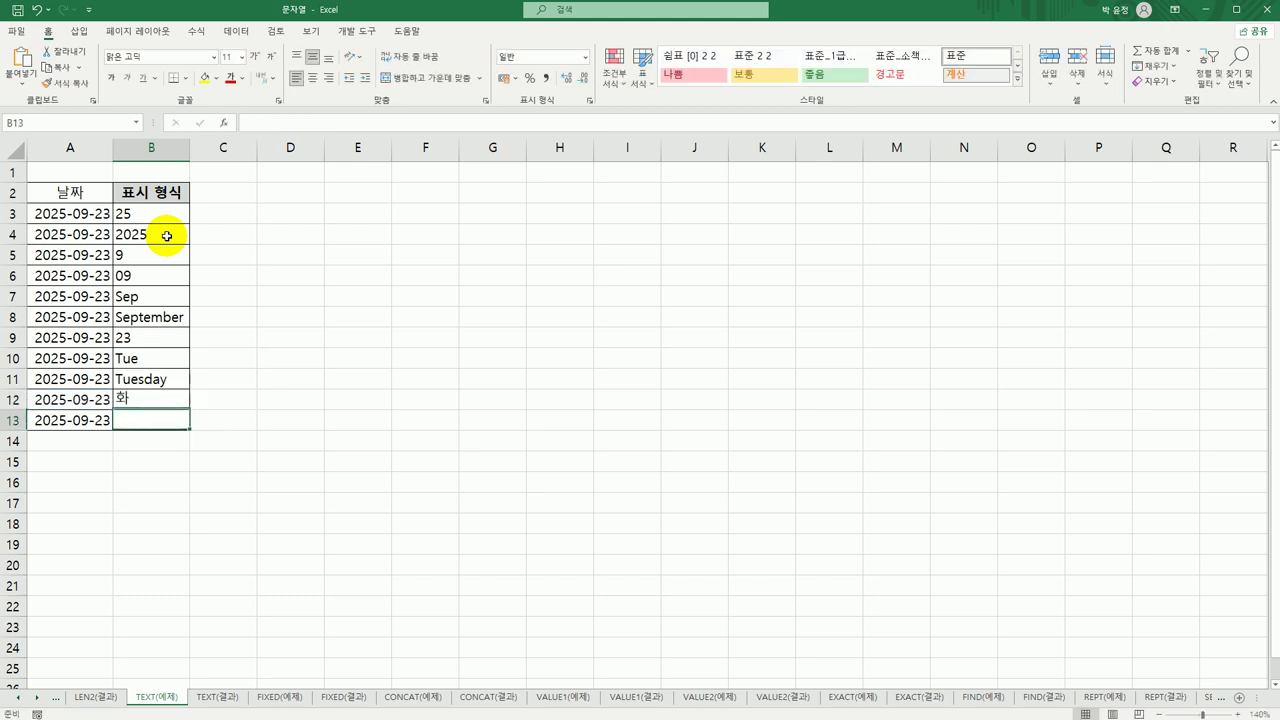
# Enter =TEXT(A13,"aaaa") in cell B13 to extract the full Korean weekday name
pyautogui.write('=te')
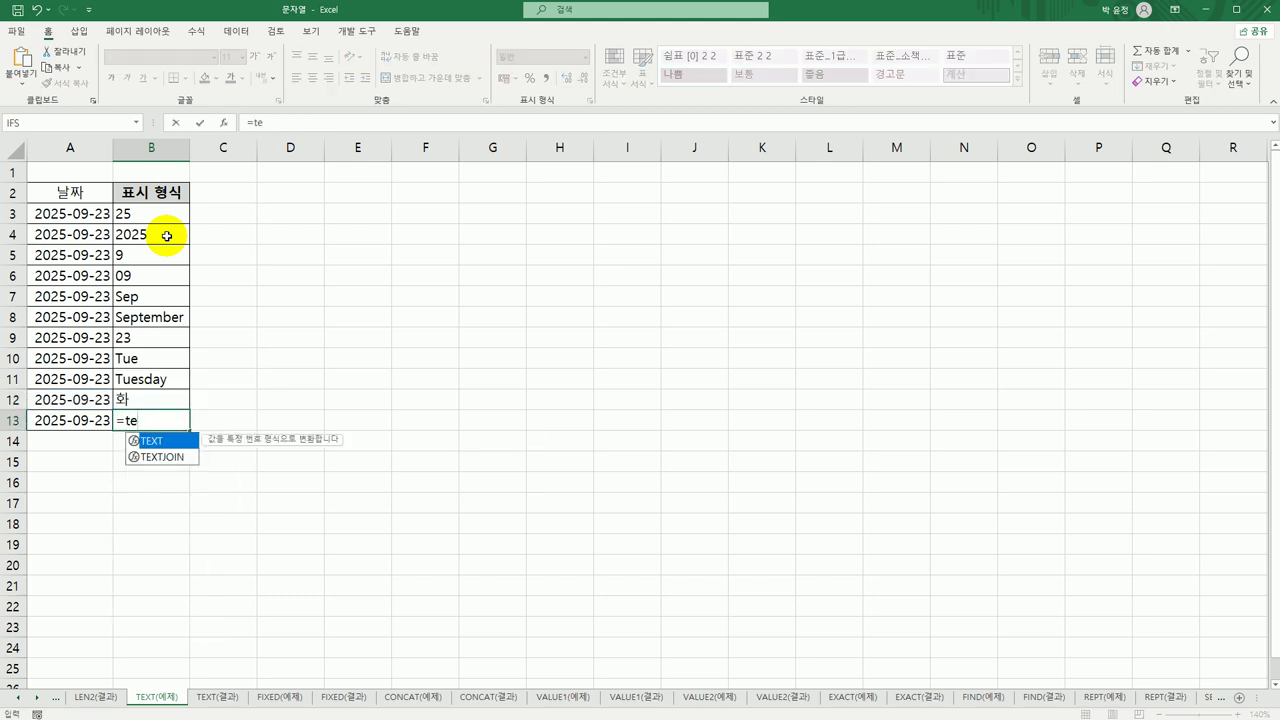
pyautogui.press('Tab')
pyautogui.press('Left')
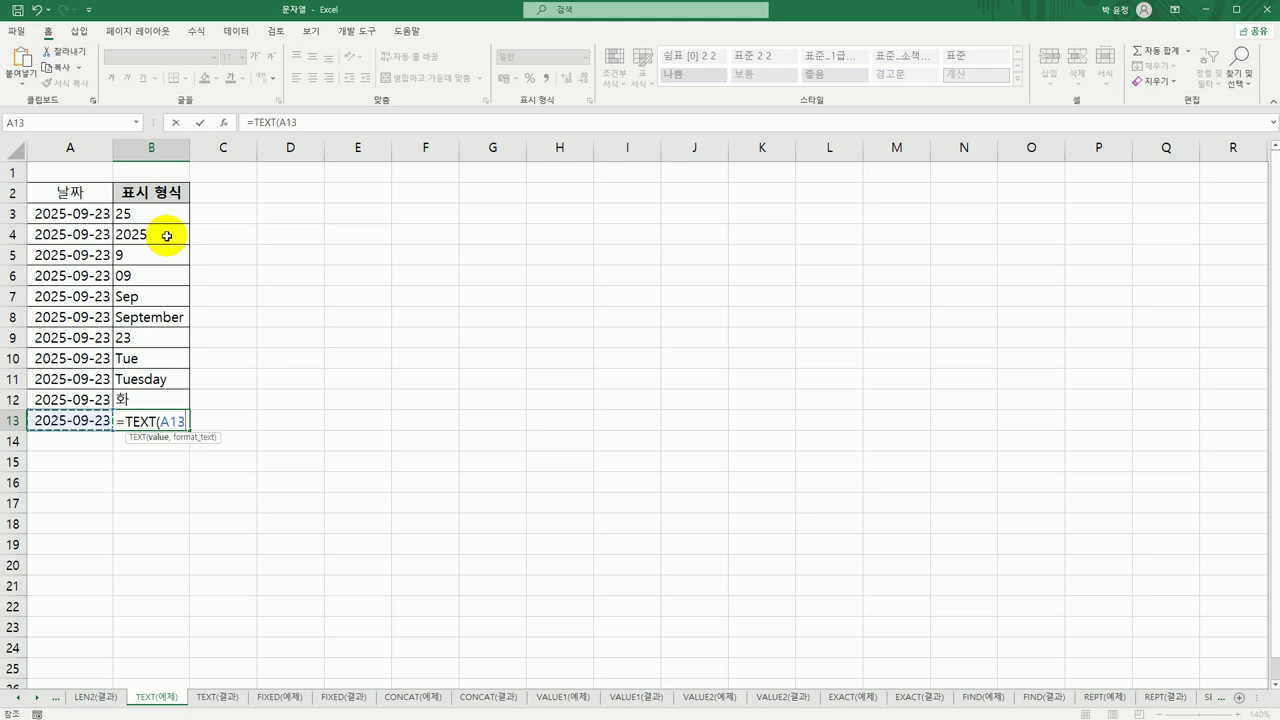
pyautogui.write(',"a')
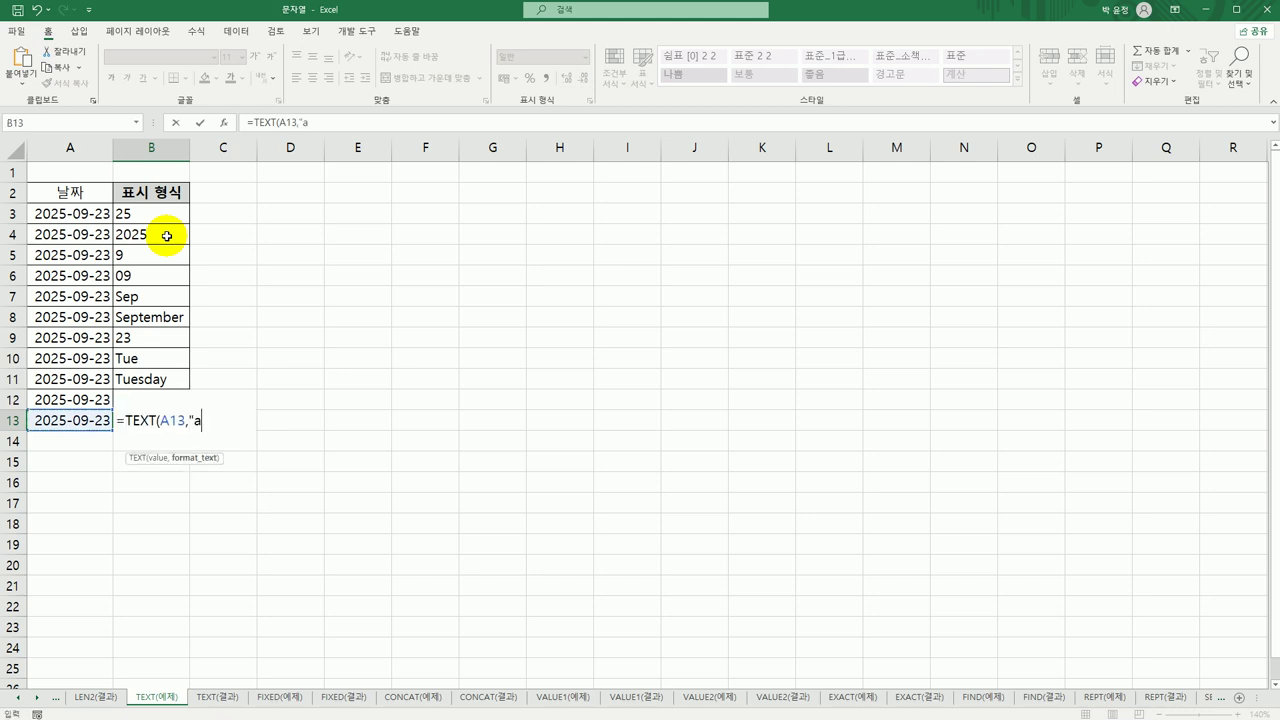
pyautogui.write('aaa")')
pyautogui.press('Return')
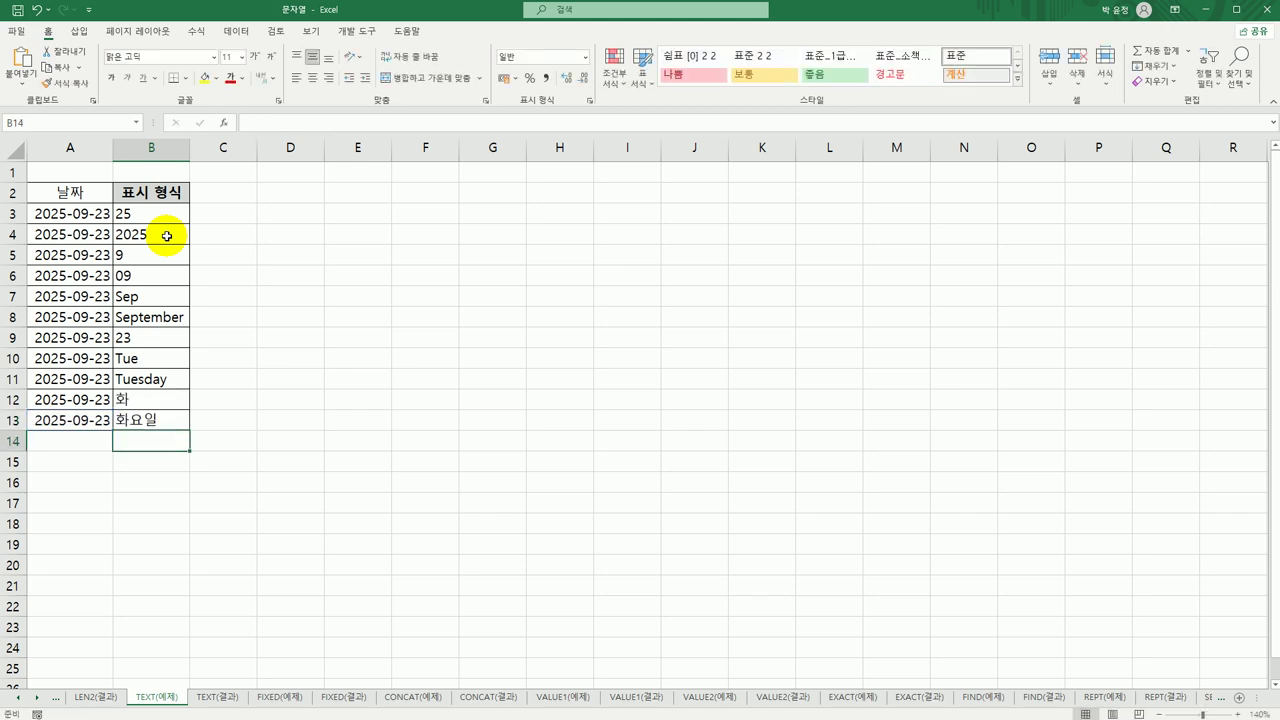
pyautogui.press('Up')
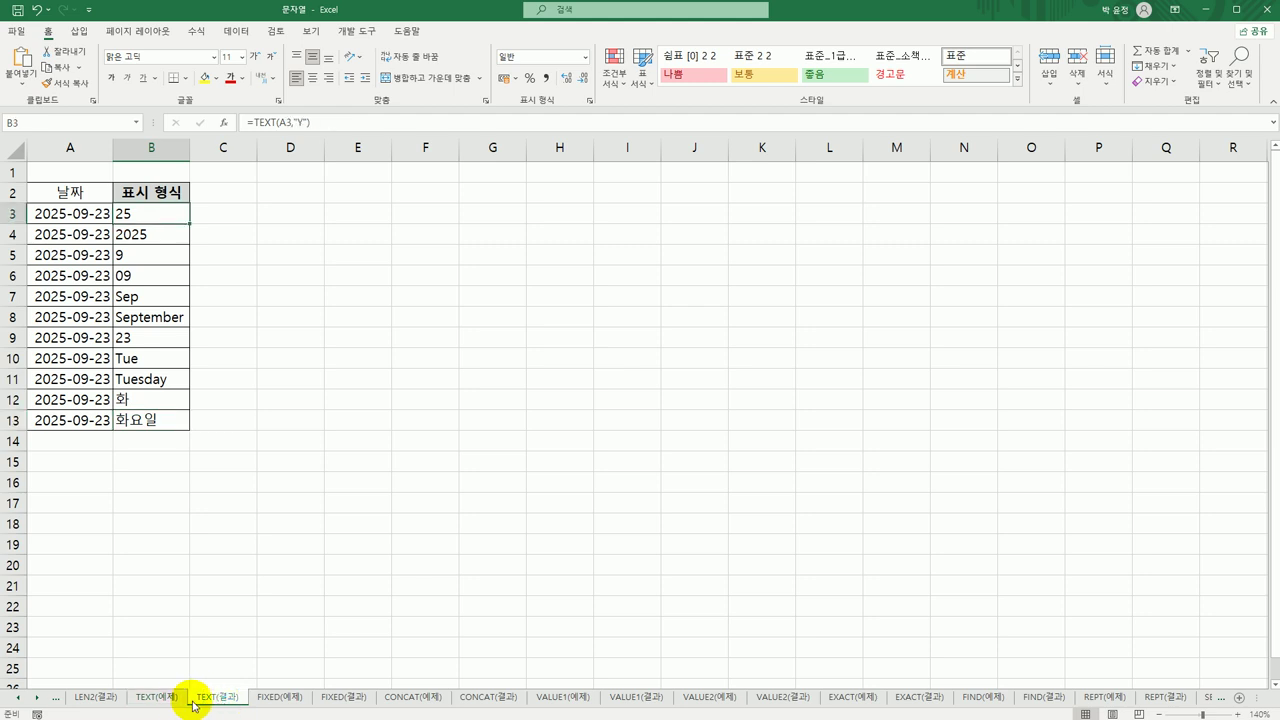
# Open the FIXED(예제) sheet and examine the 수치값, 소수 자릿수 and 쉼표표시여부 entries in row 5
pyautogui.click(219, 700)
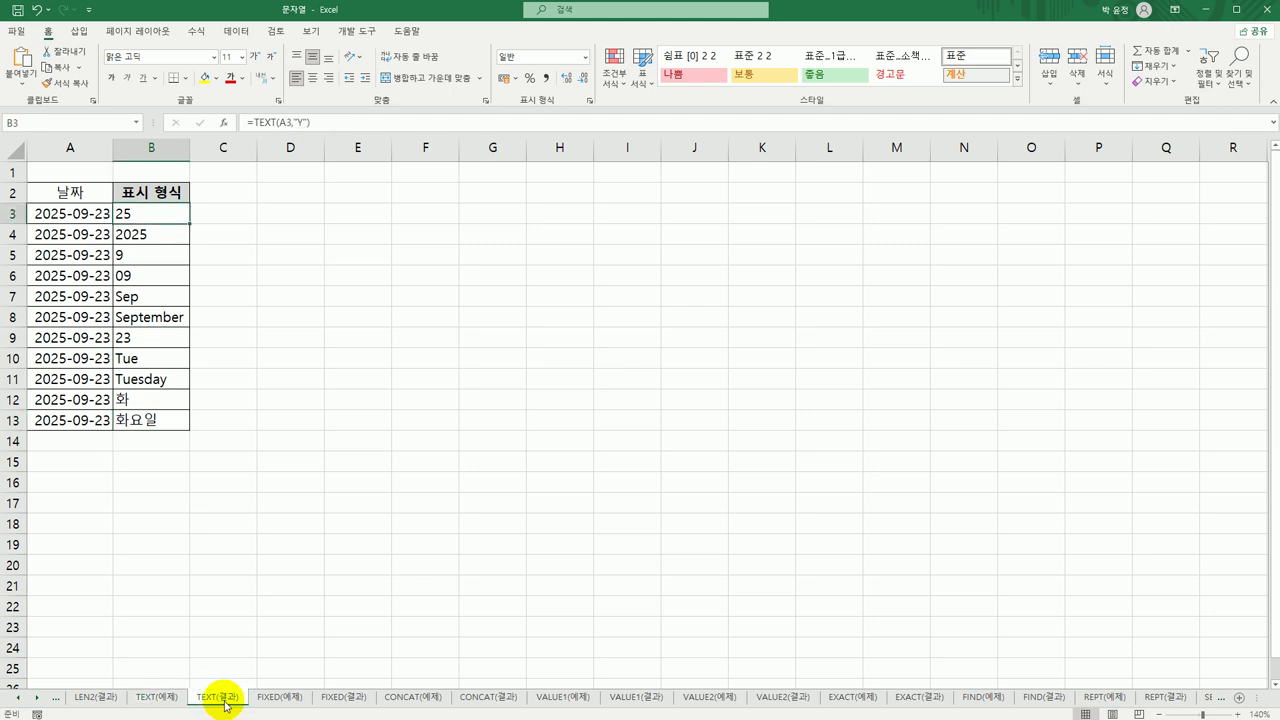
pyautogui.click(278, 703)
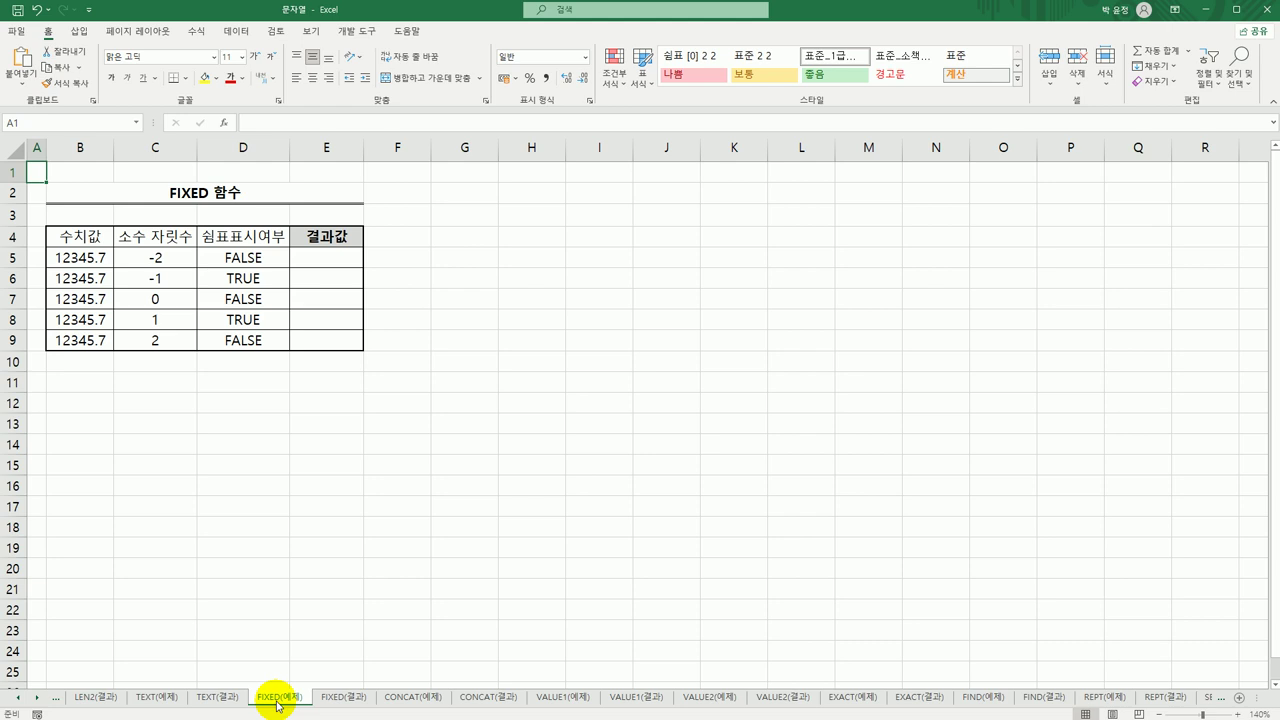
pyautogui.click(335, 259)
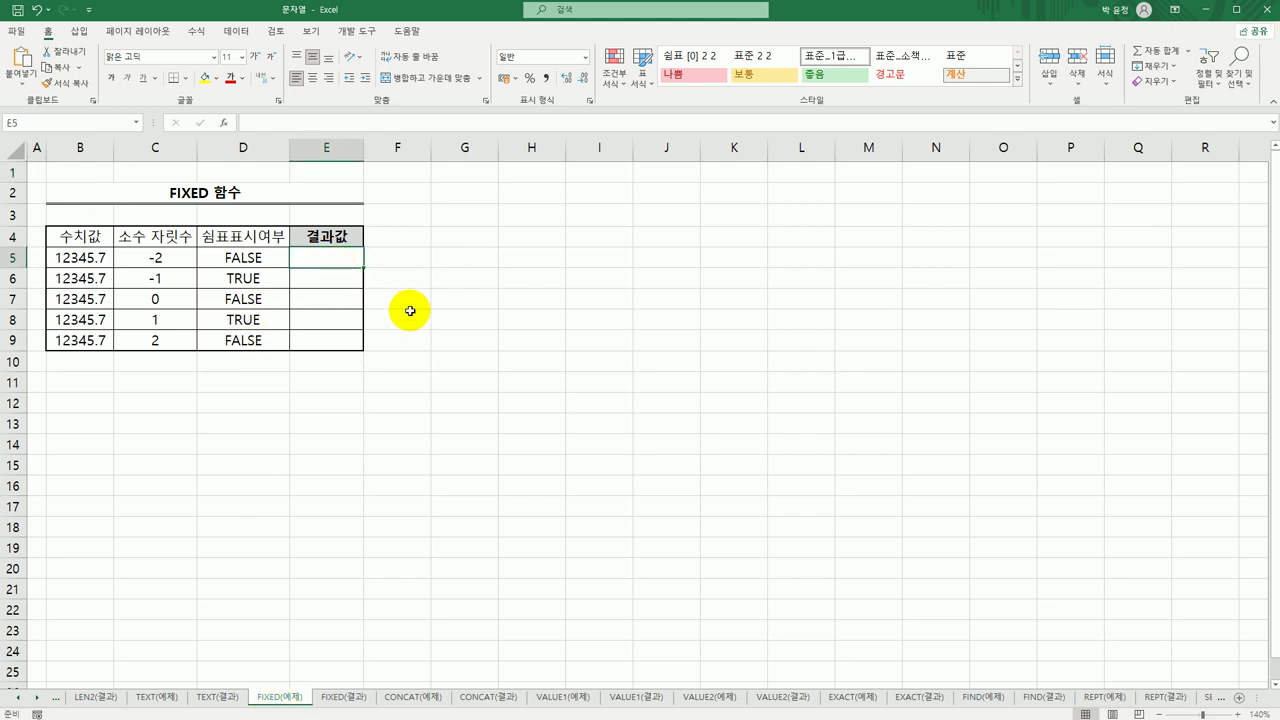
pyautogui.click(92, 258)
pyautogui.click(150, 257)
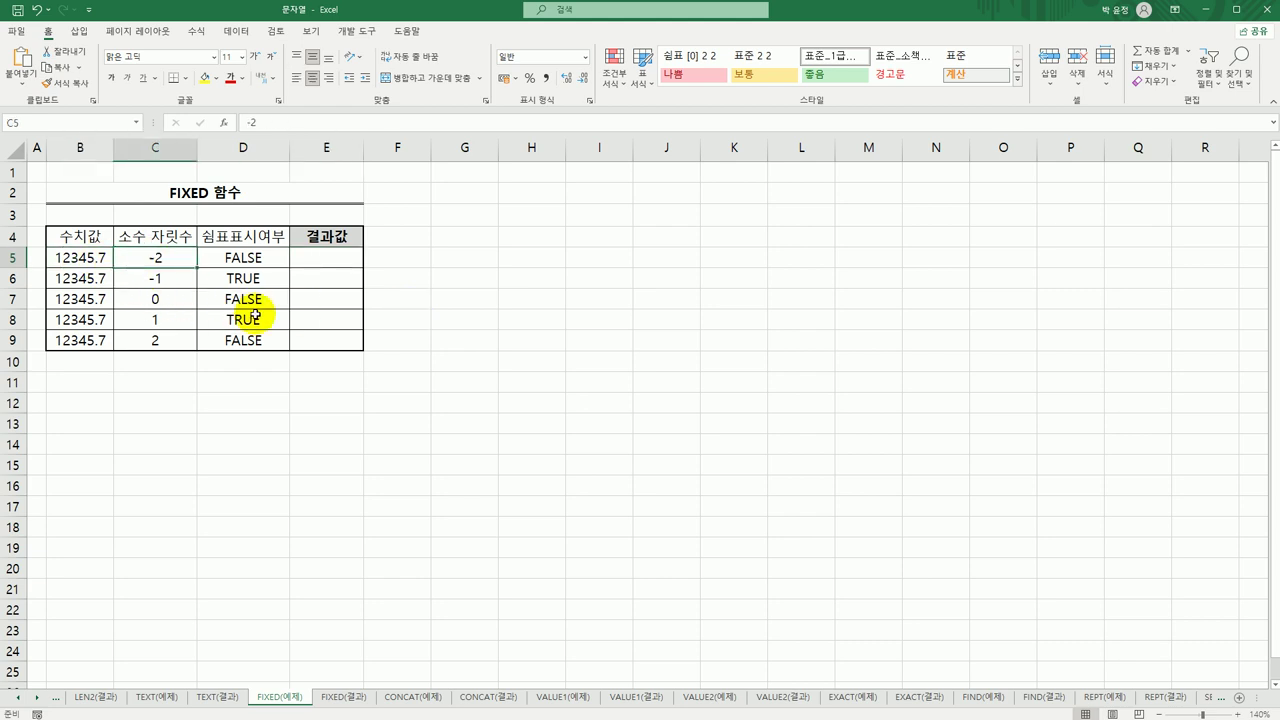
pyautogui.click(246, 259)
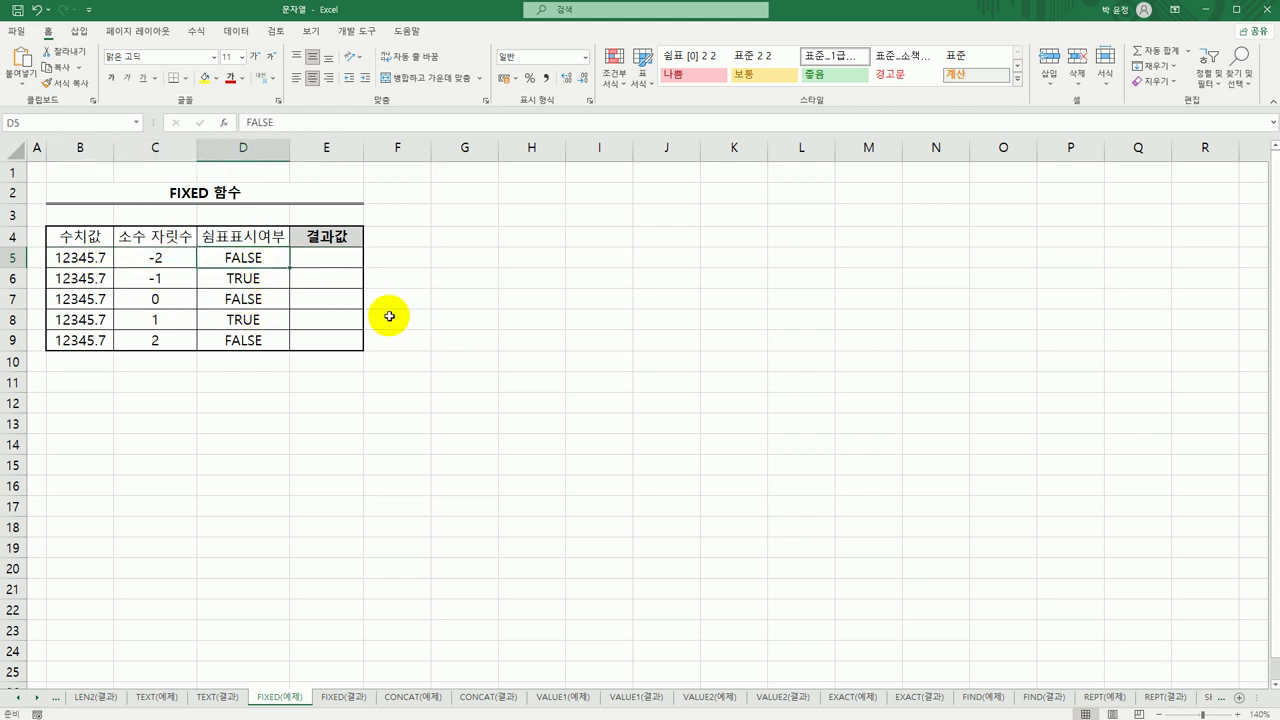
# Enter =FIXED(B5,C5,D5) in cell E5 using the function arguments for number, decimals and no_commas
pyautogui.click(347, 257)
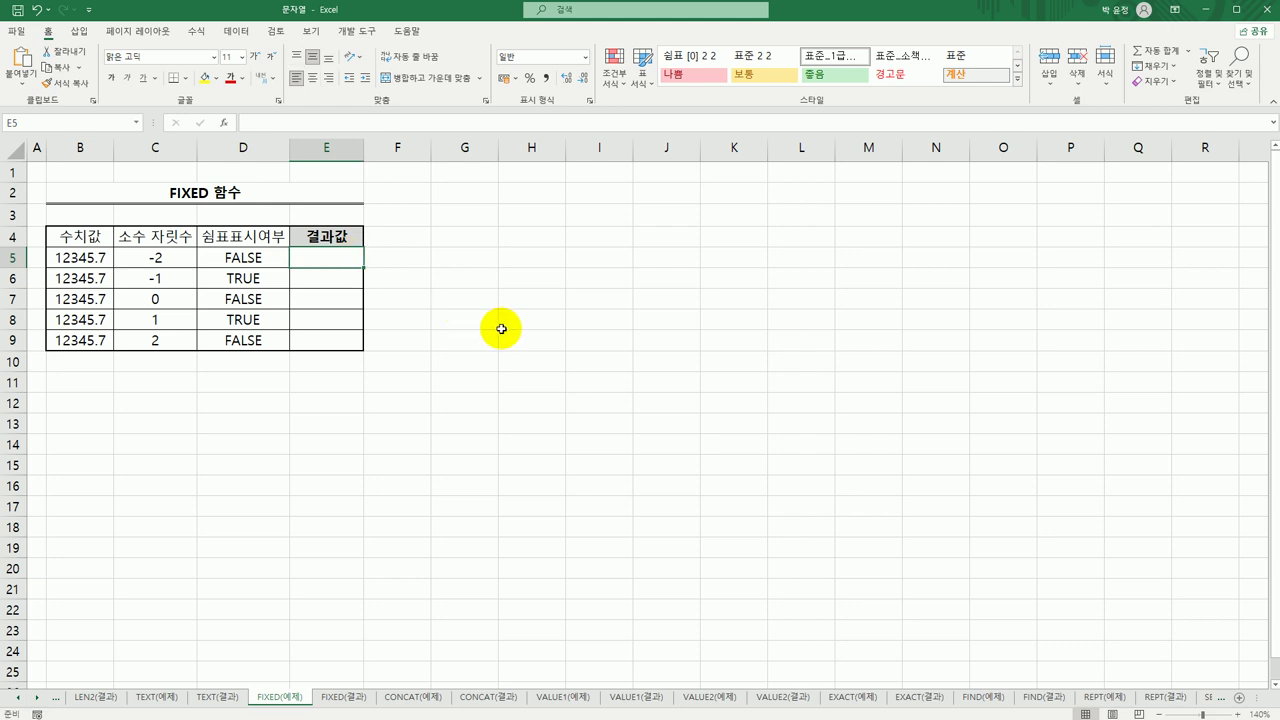
pyautogui.write('=')
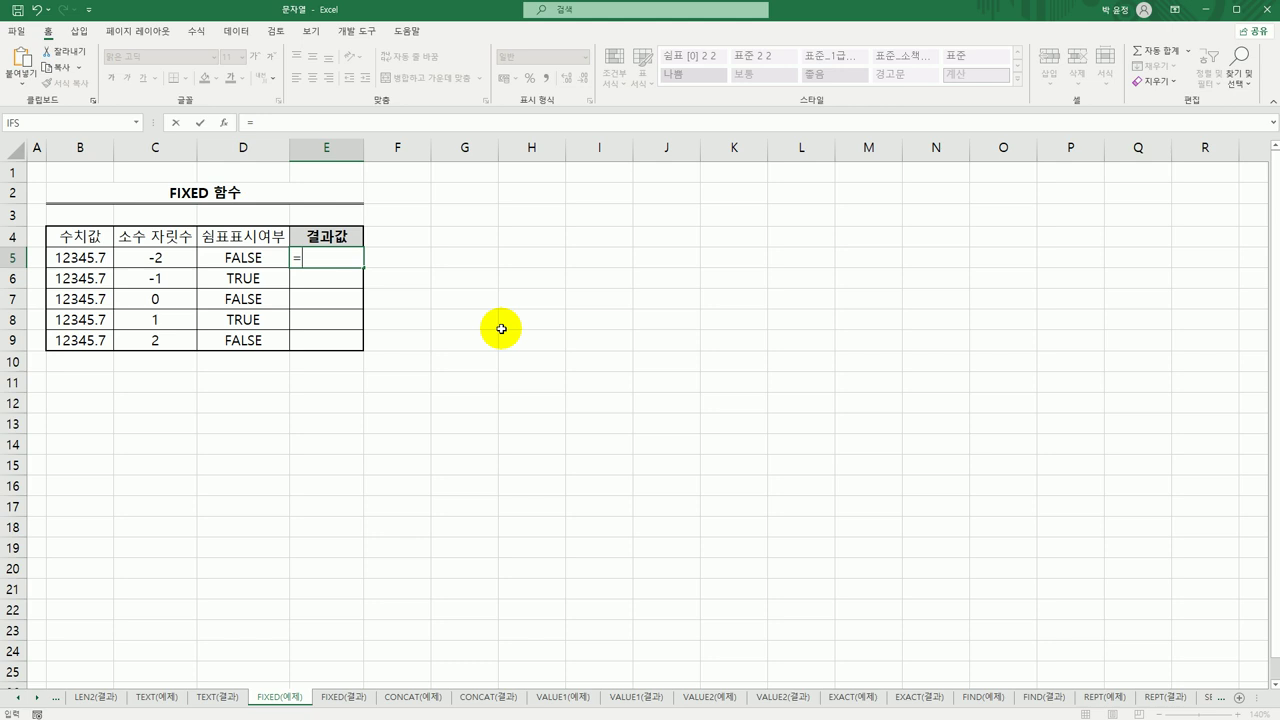
pyautogui.write('f')
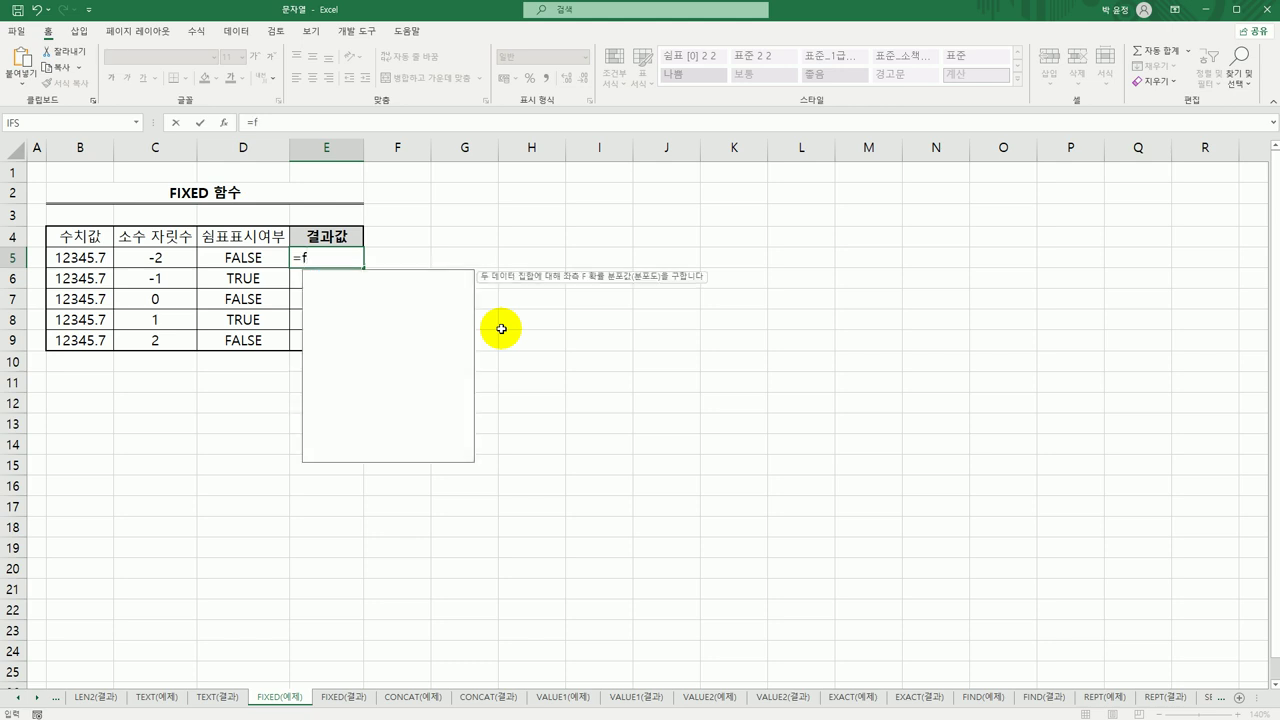
pyautogui.write('ix')
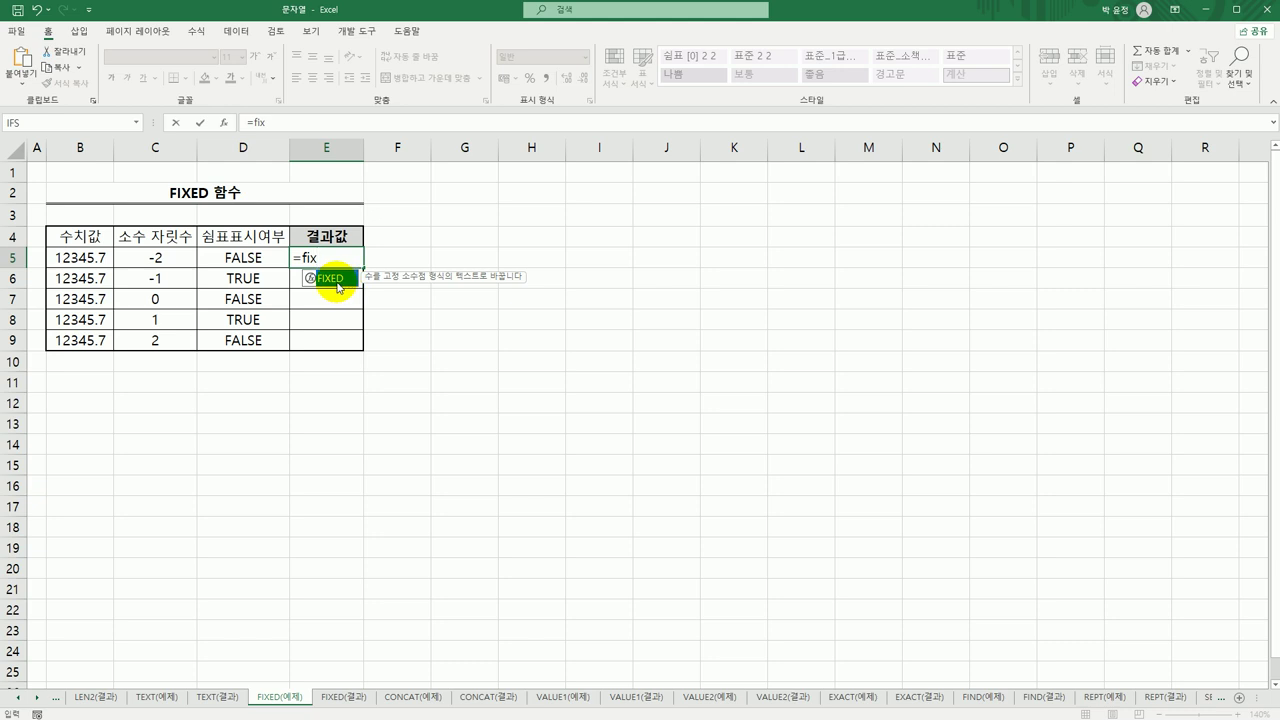
pyautogui.doubleClick(334, 279)
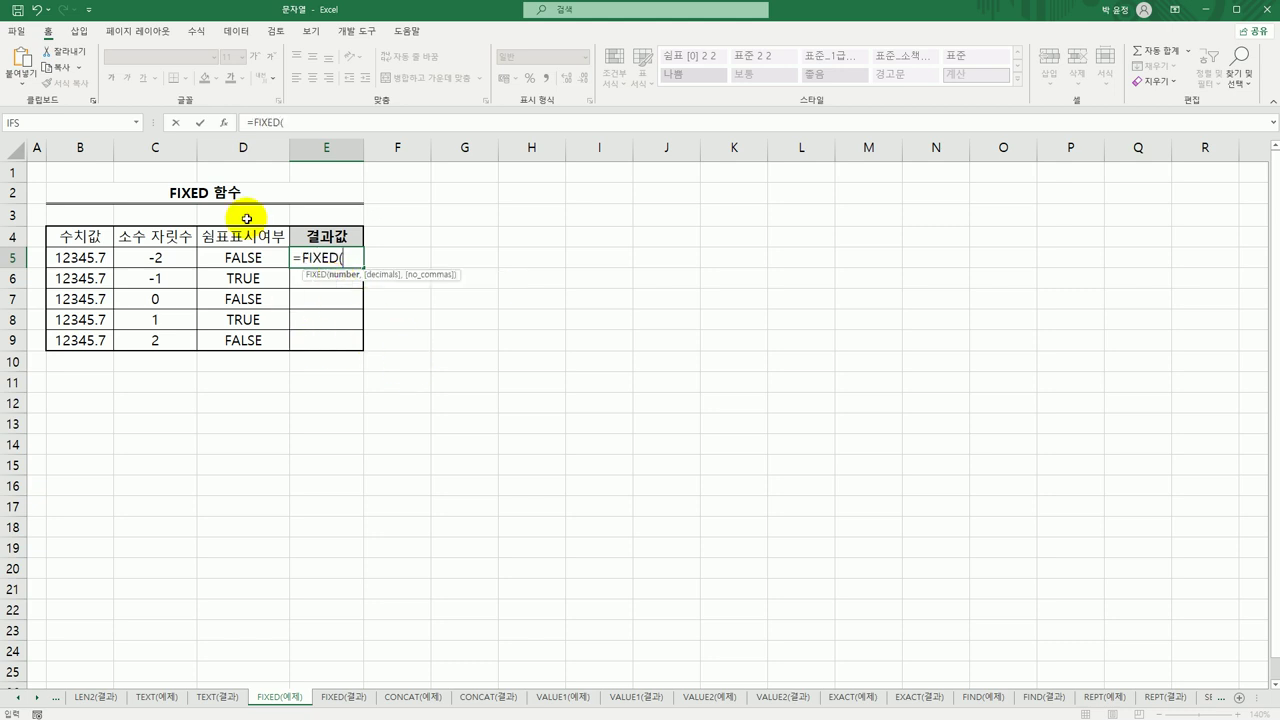
pyautogui.click(224, 124)
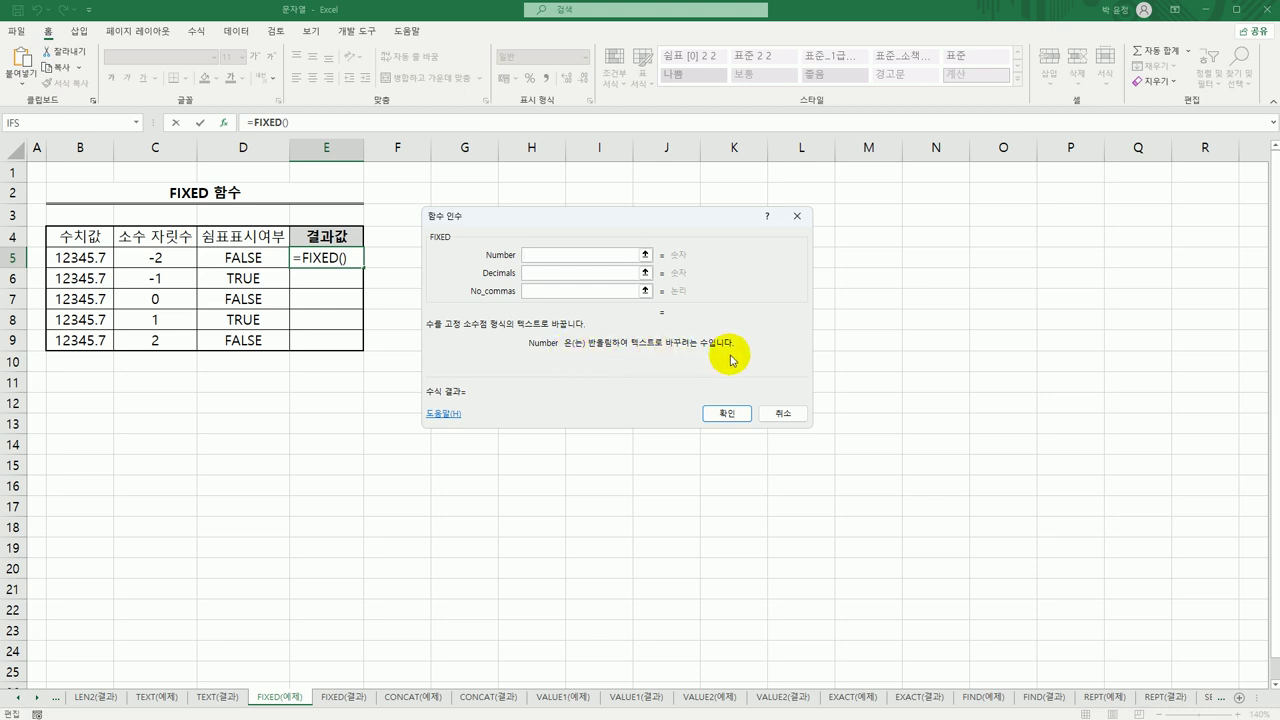
pyautogui.click(97, 261)
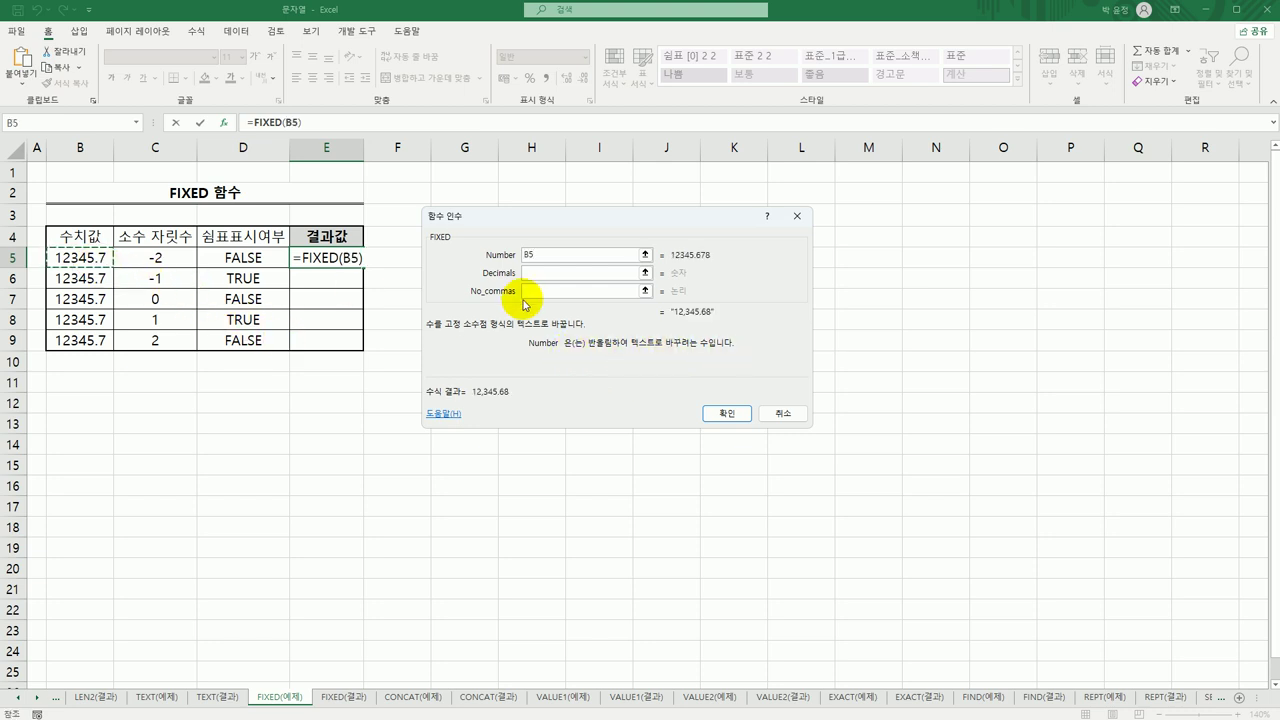
pyautogui.click(610, 272)
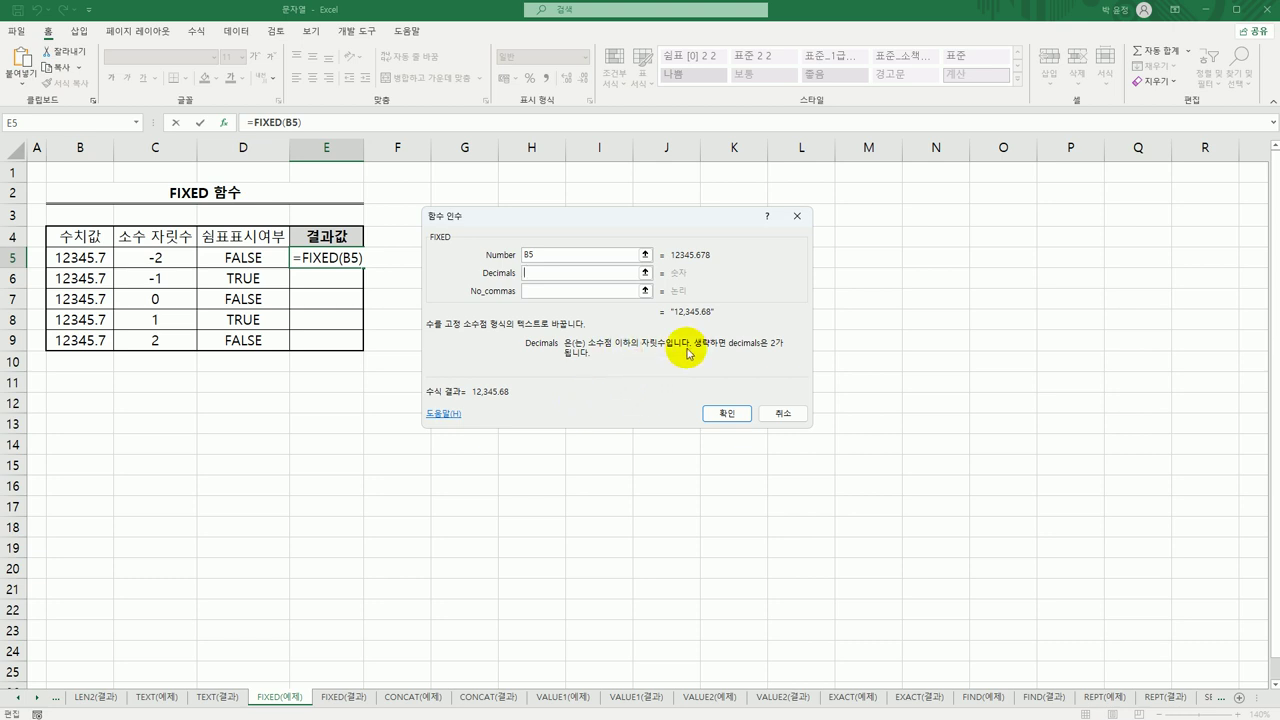
pyautogui.click(179, 258)
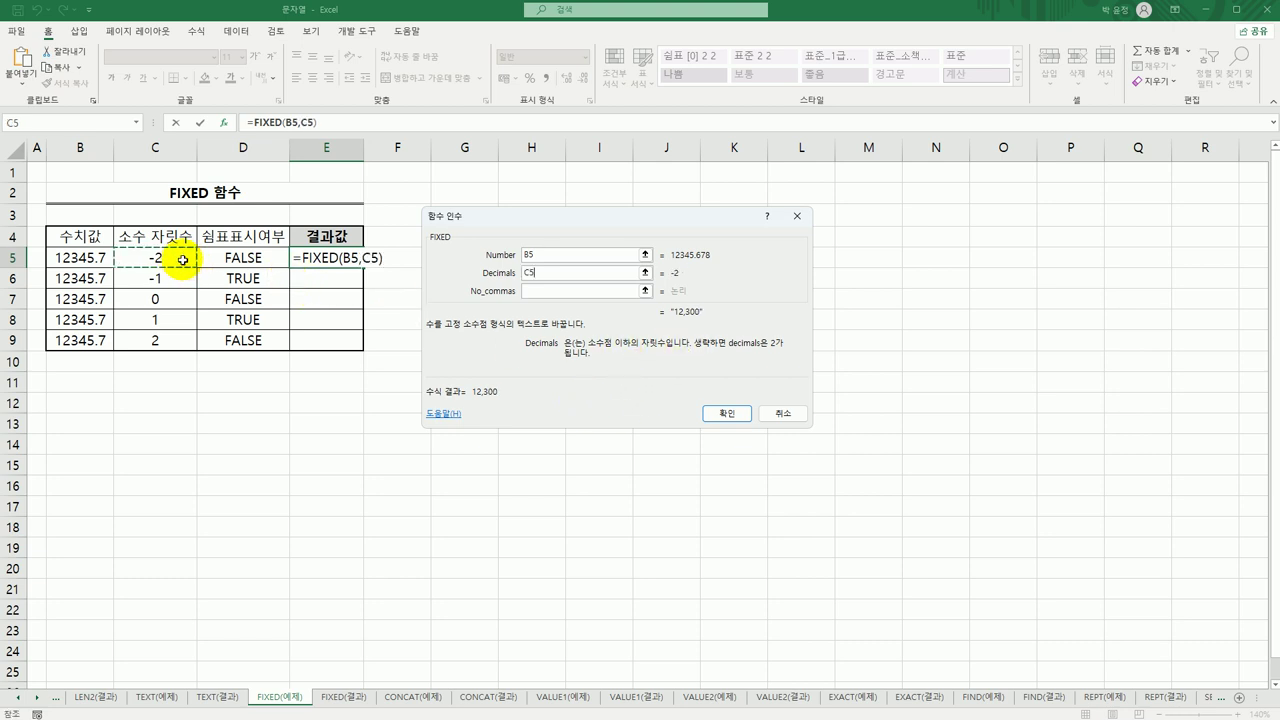
pyautogui.click(568, 291)
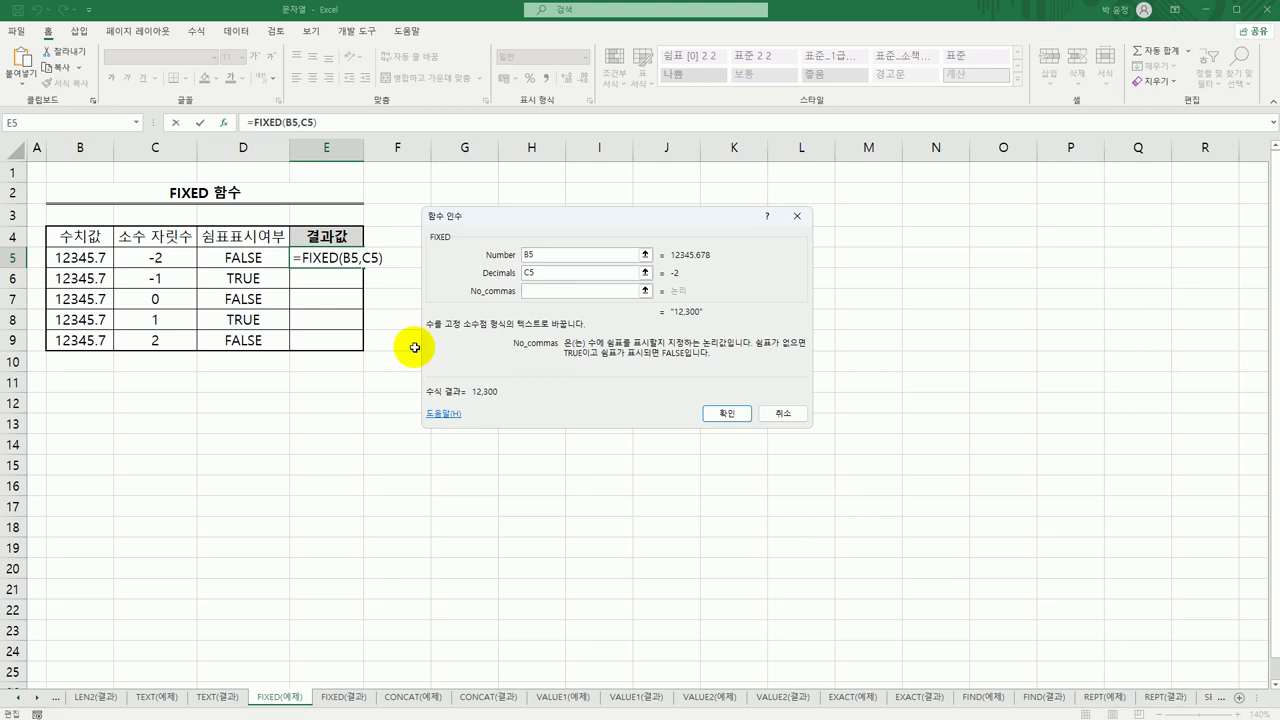
pyautogui.click(252, 258)
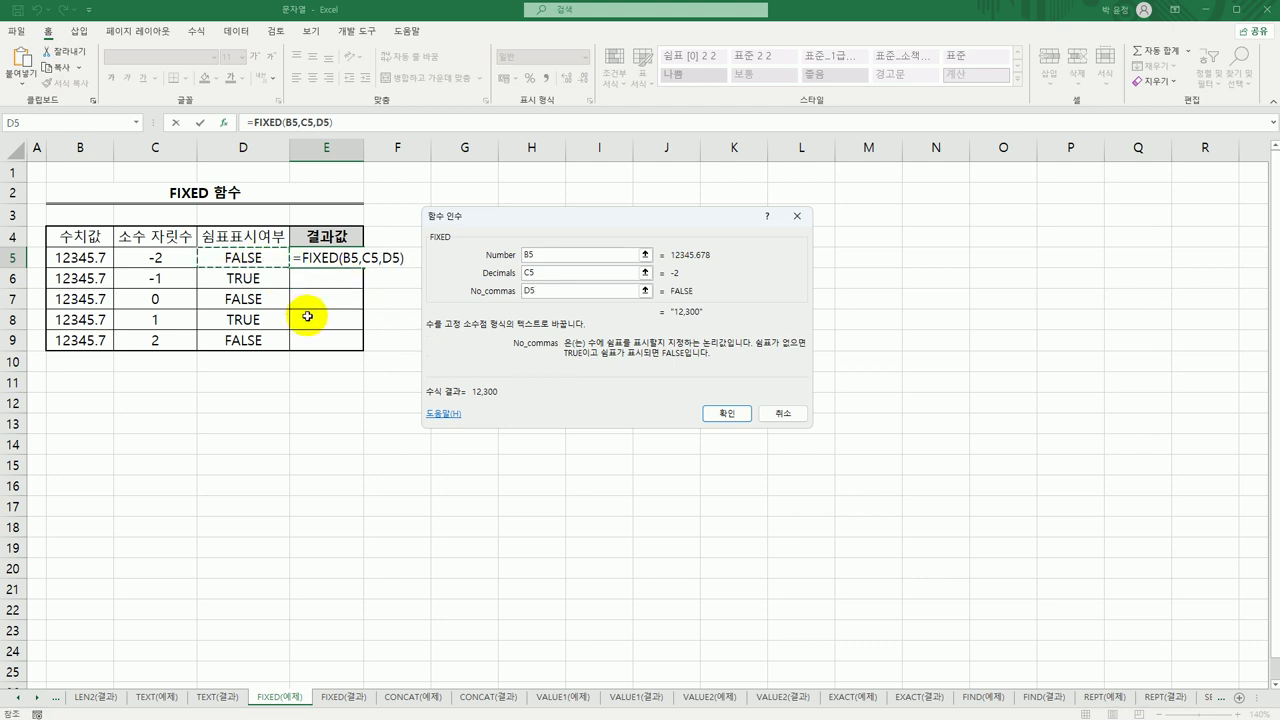
pyautogui.click(727, 414)
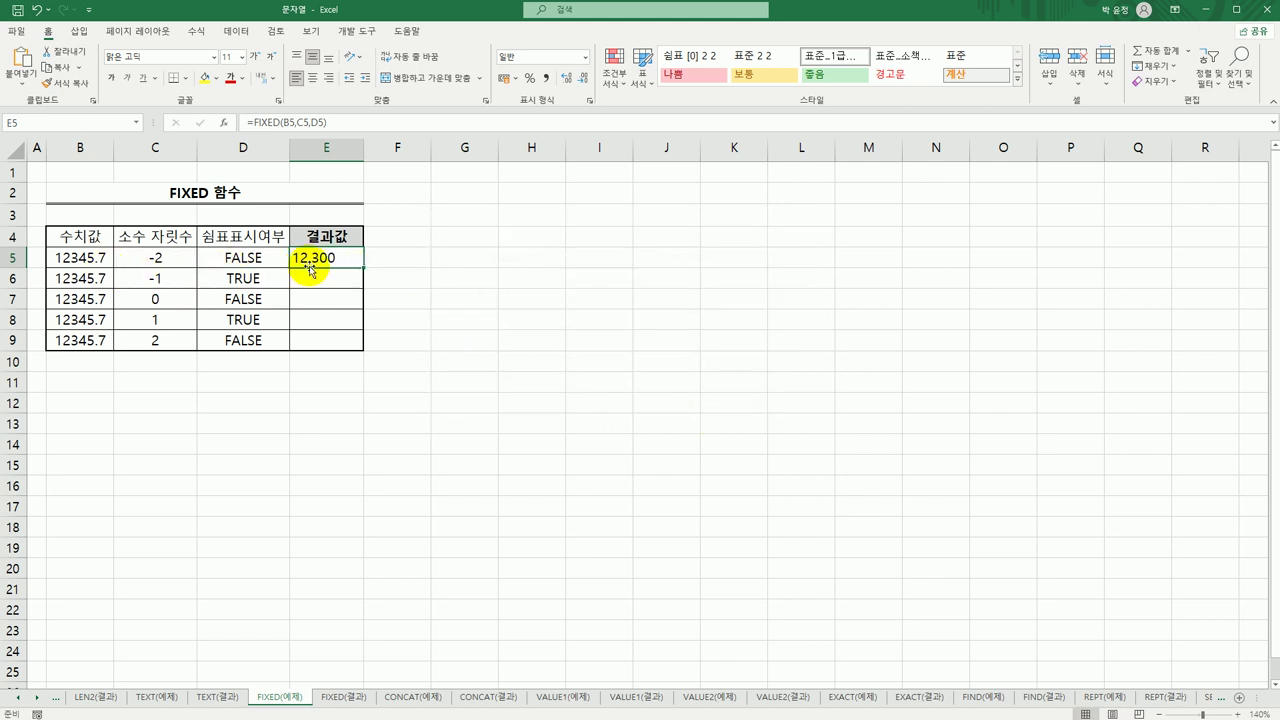
# Fill the FIXED formula from E5 down to E9 without copying the formatting
pyautogui.moveTo(365, 269); pyautogui.dragTo(352, 345)
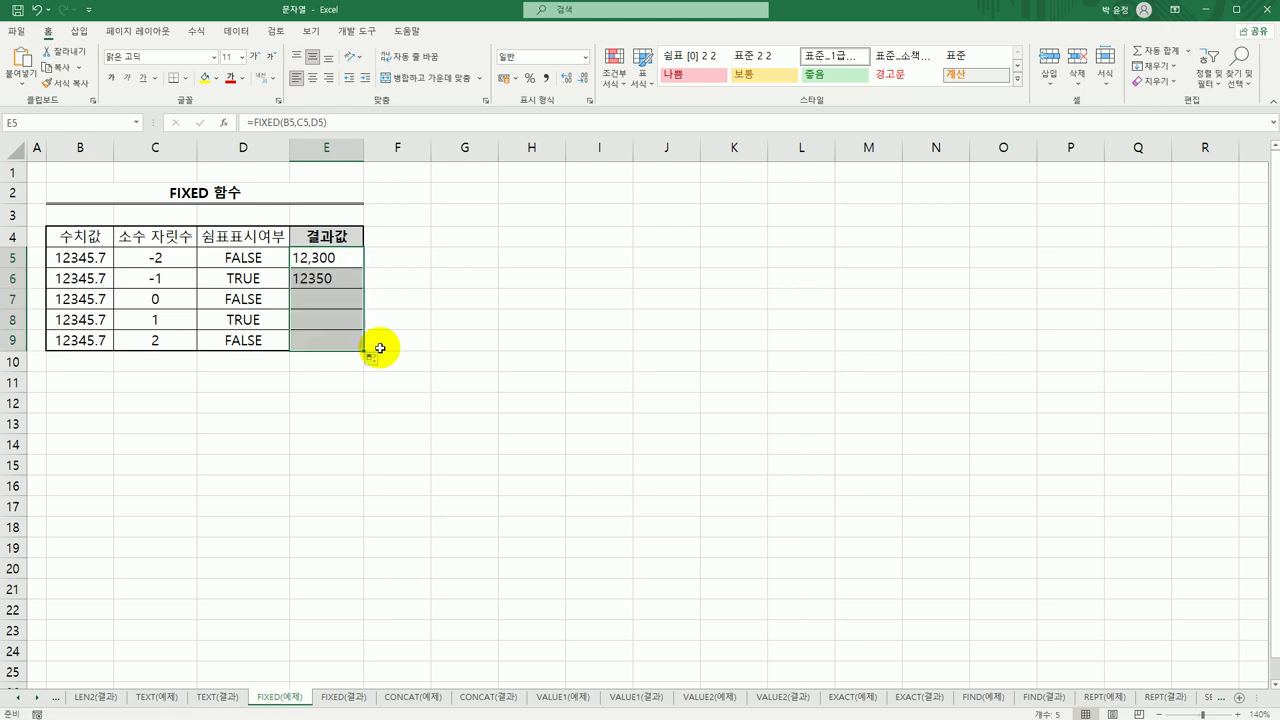
pyautogui.click(464, 359)
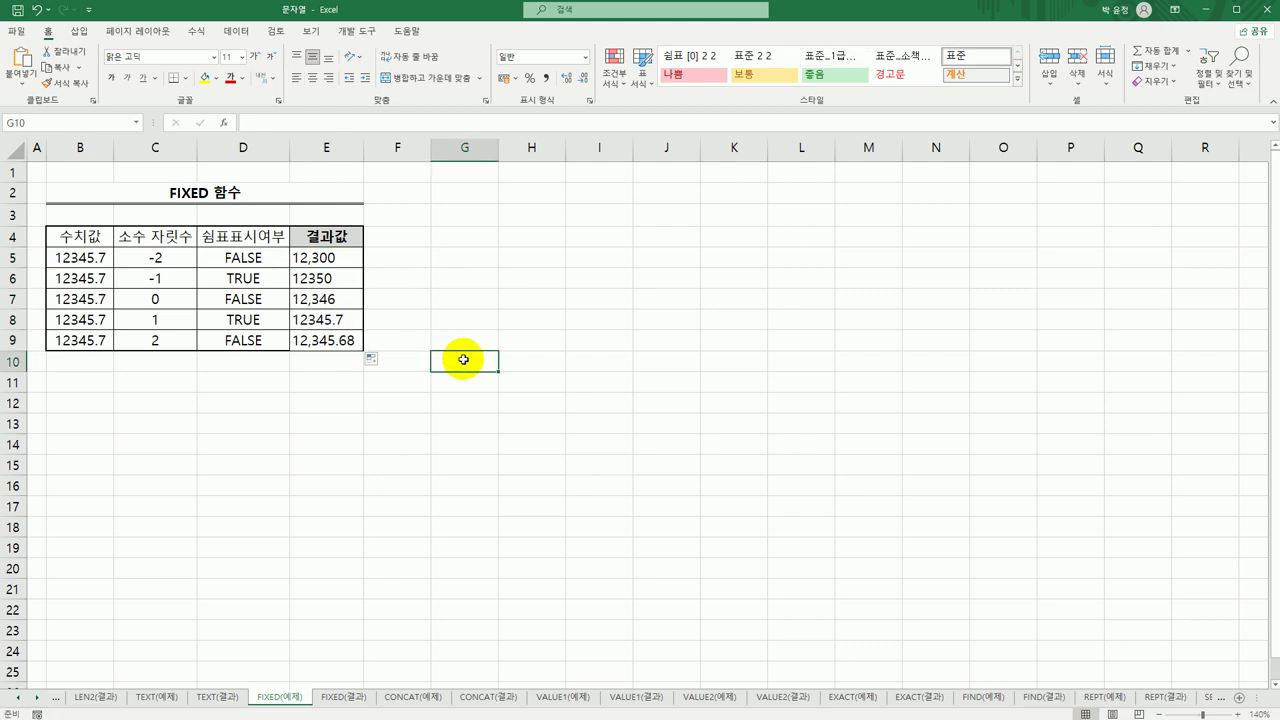
pyautogui.click(373, 359)
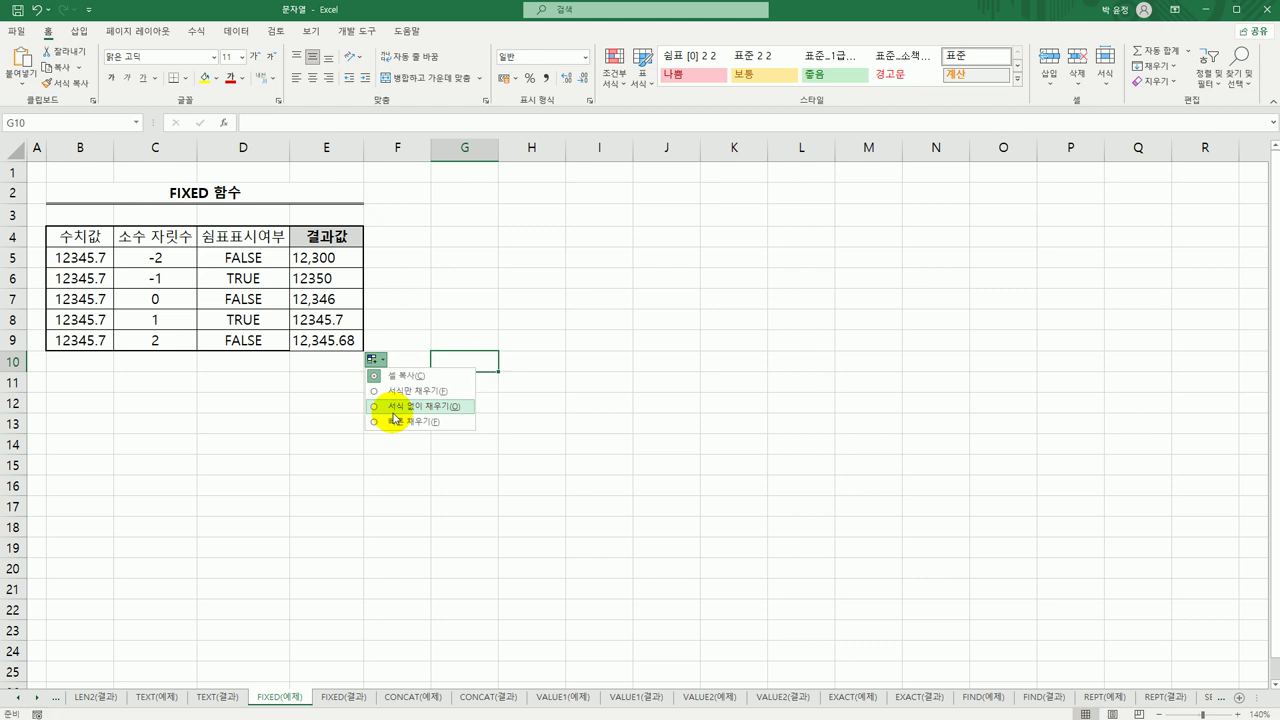
pyautogui.click(390, 407)
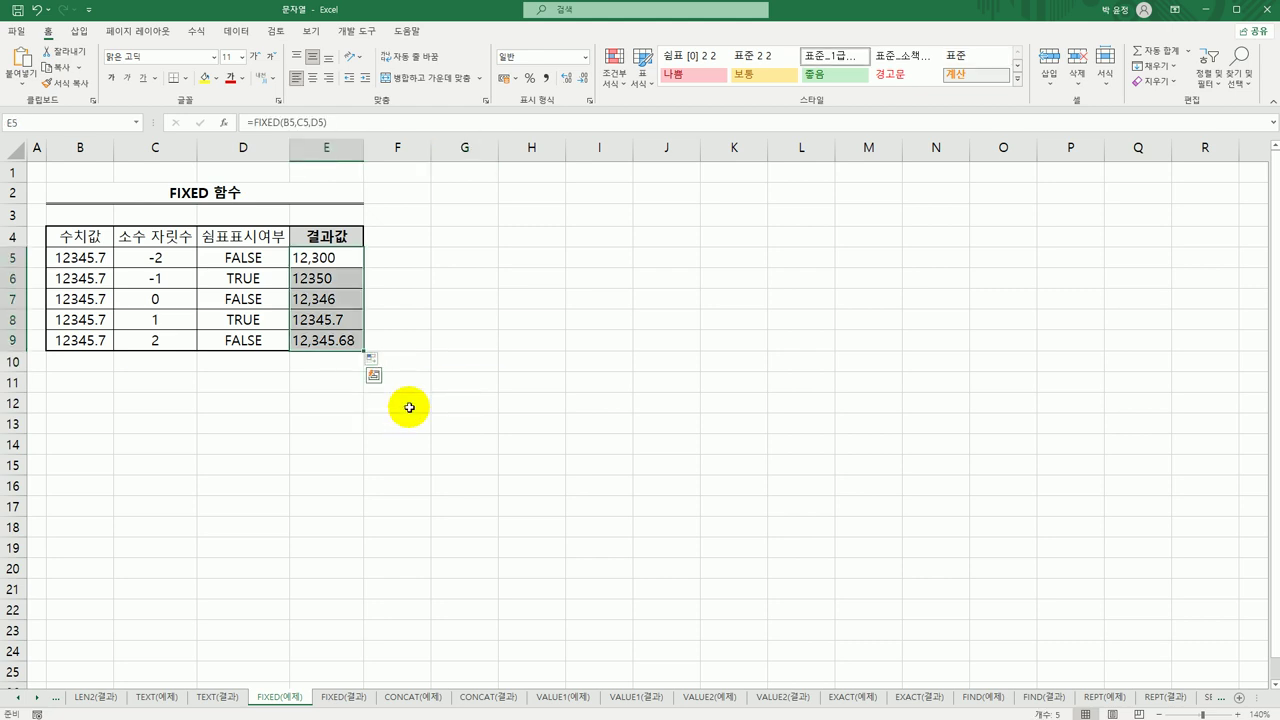
pyautogui.click(448, 406)
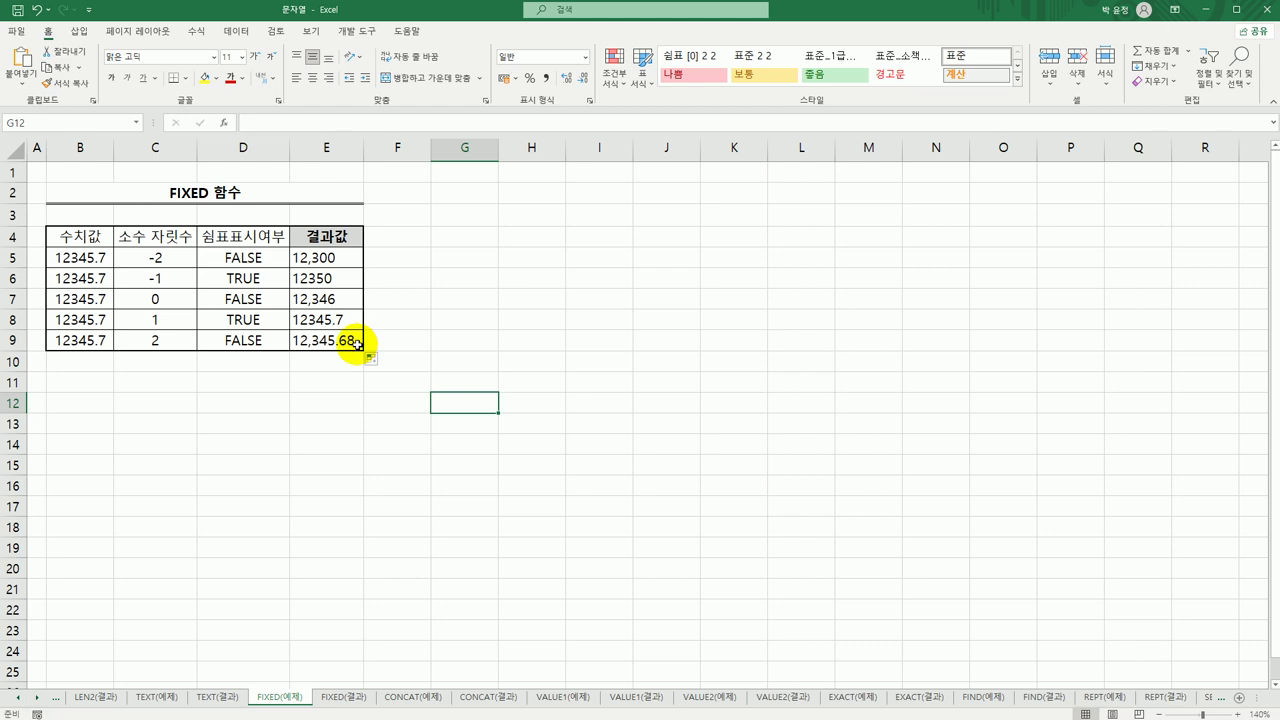
# View the FIXED(결과) sheet and examine the 주소1, 주소2 and 주소3 entries in row 3 of the CONCAT(예제) sheet
pyautogui.click(349, 699)
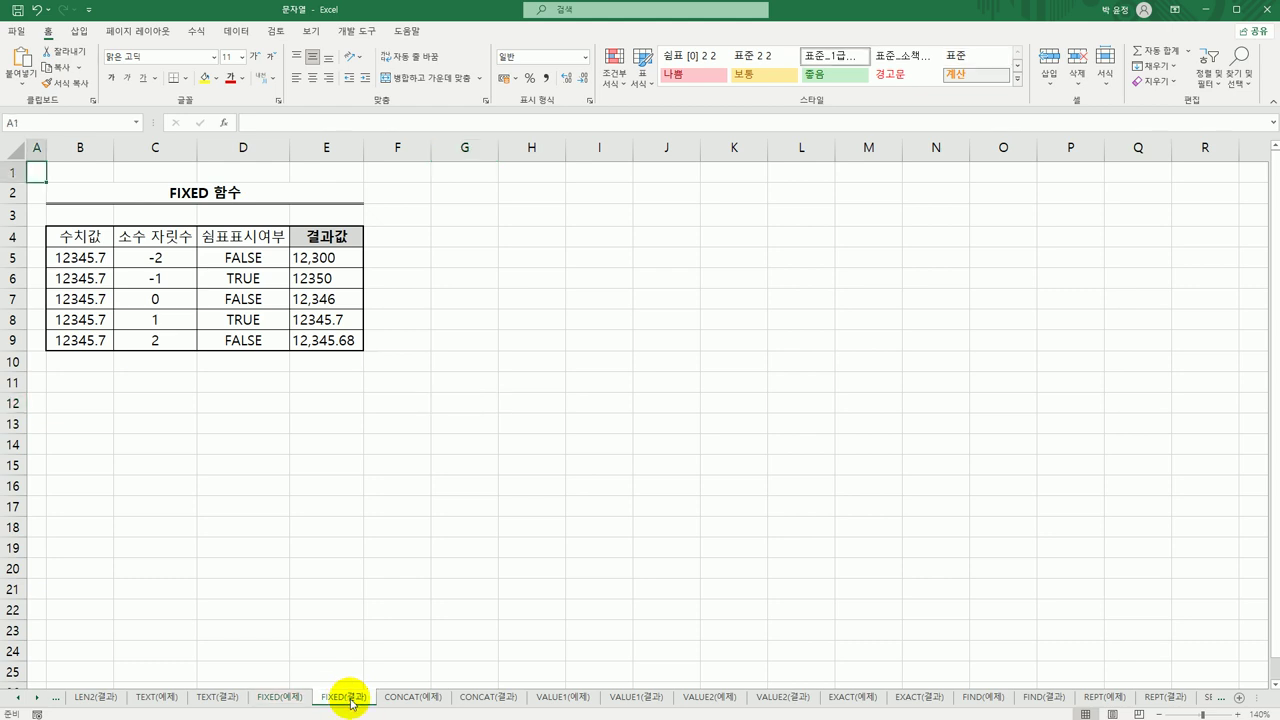
pyautogui.click(421, 700)
pyautogui.click(410, 218)
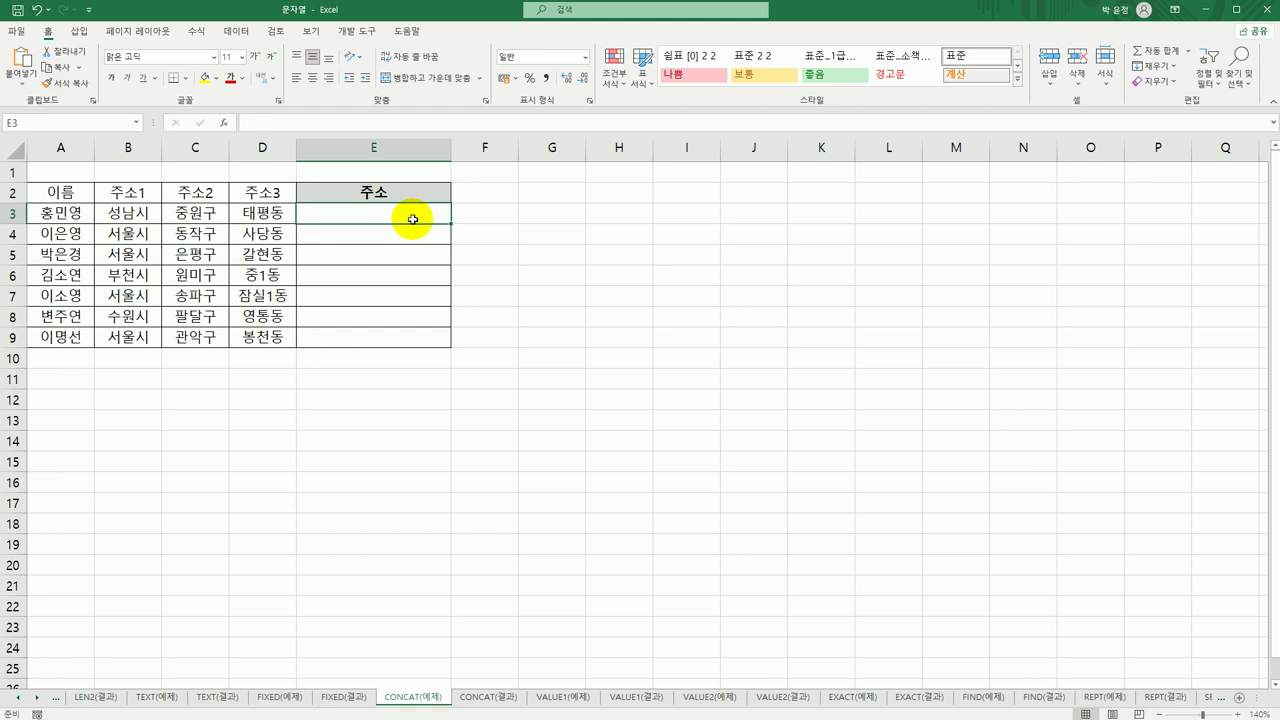
pyautogui.click(140, 214)
pyautogui.click(201, 214)
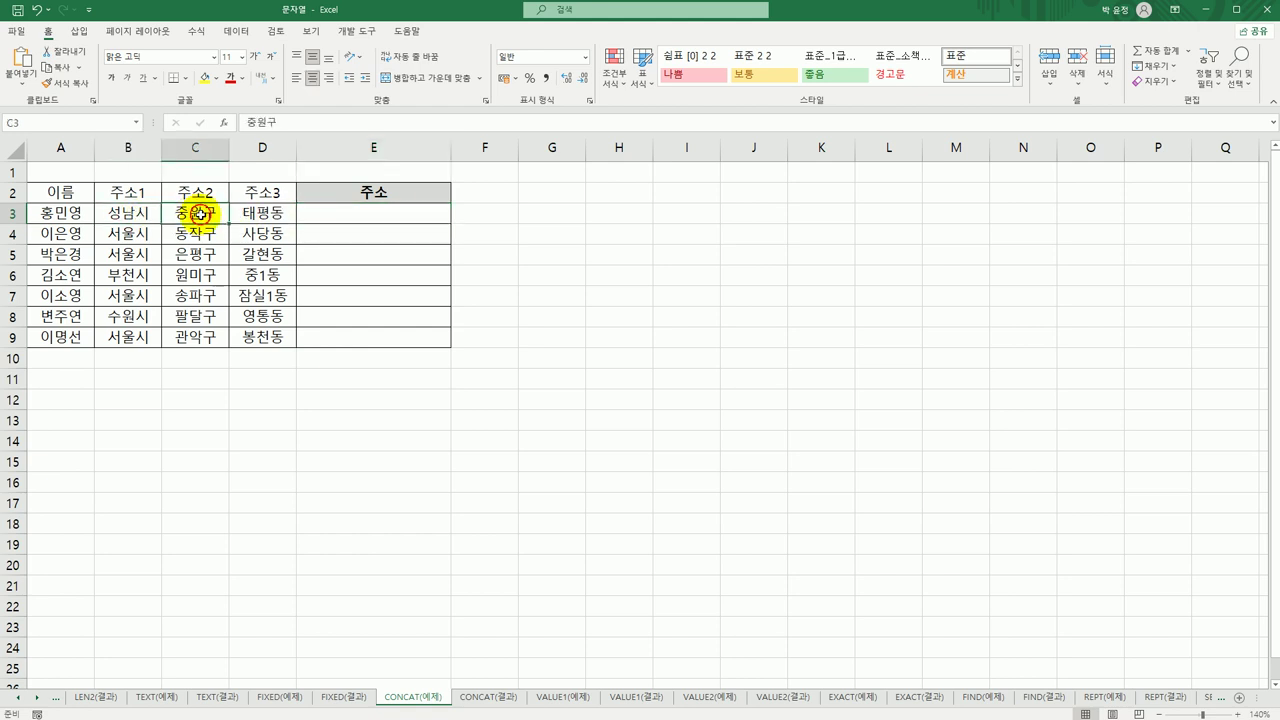
pyautogui.click(262, 212)
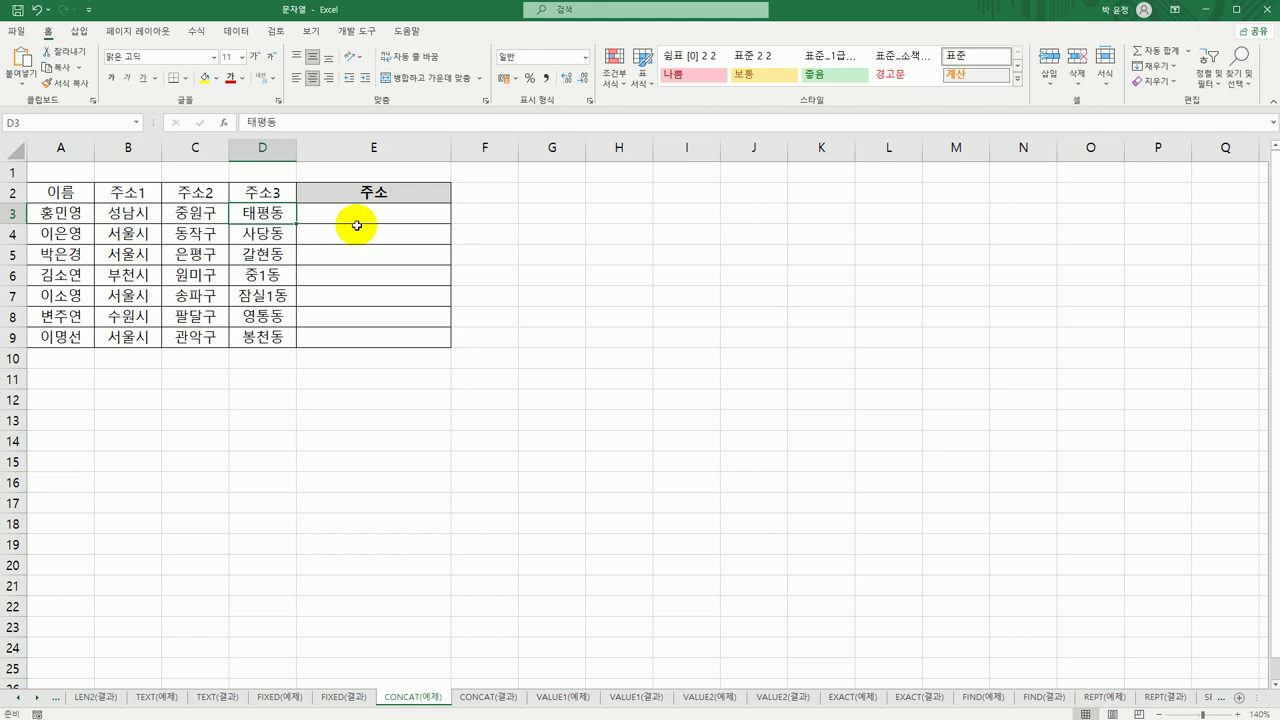
# Enter =CONCAT(B3," ",C3," ",D3) in cell E3 to join the three address parts with spaces
pyautogui.click(354, 214)
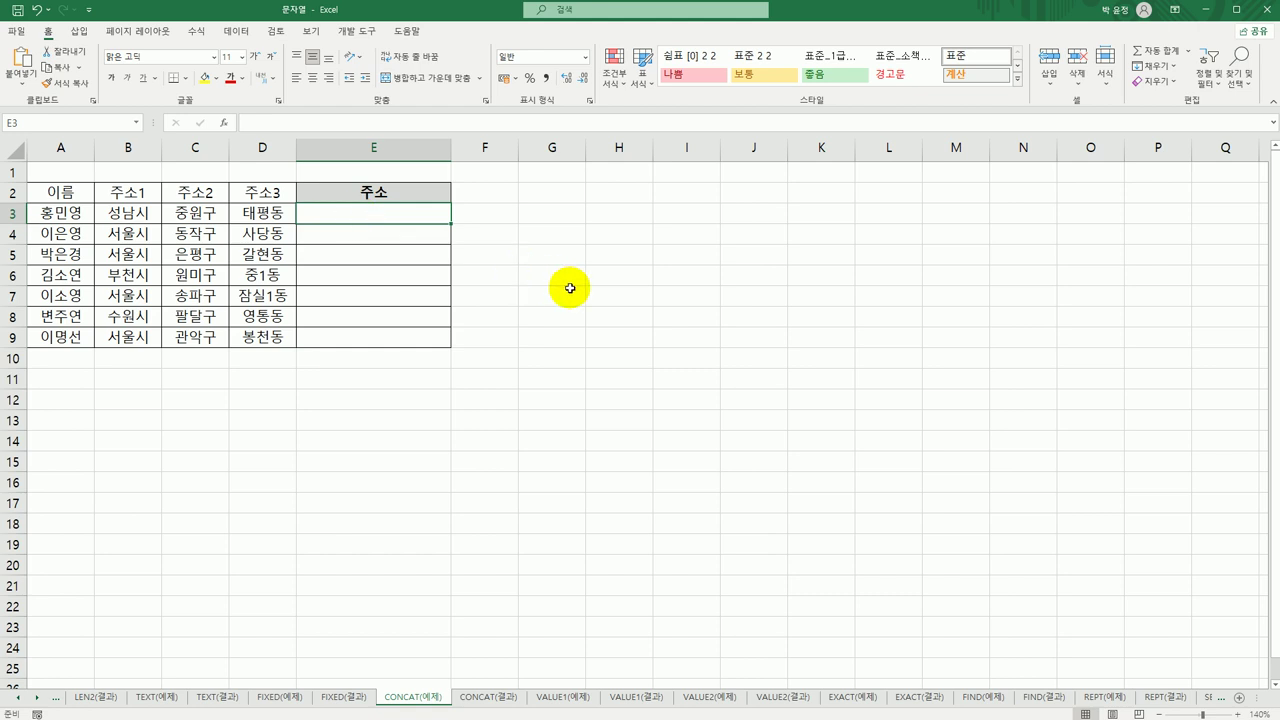
pyautogui.write('=conca')
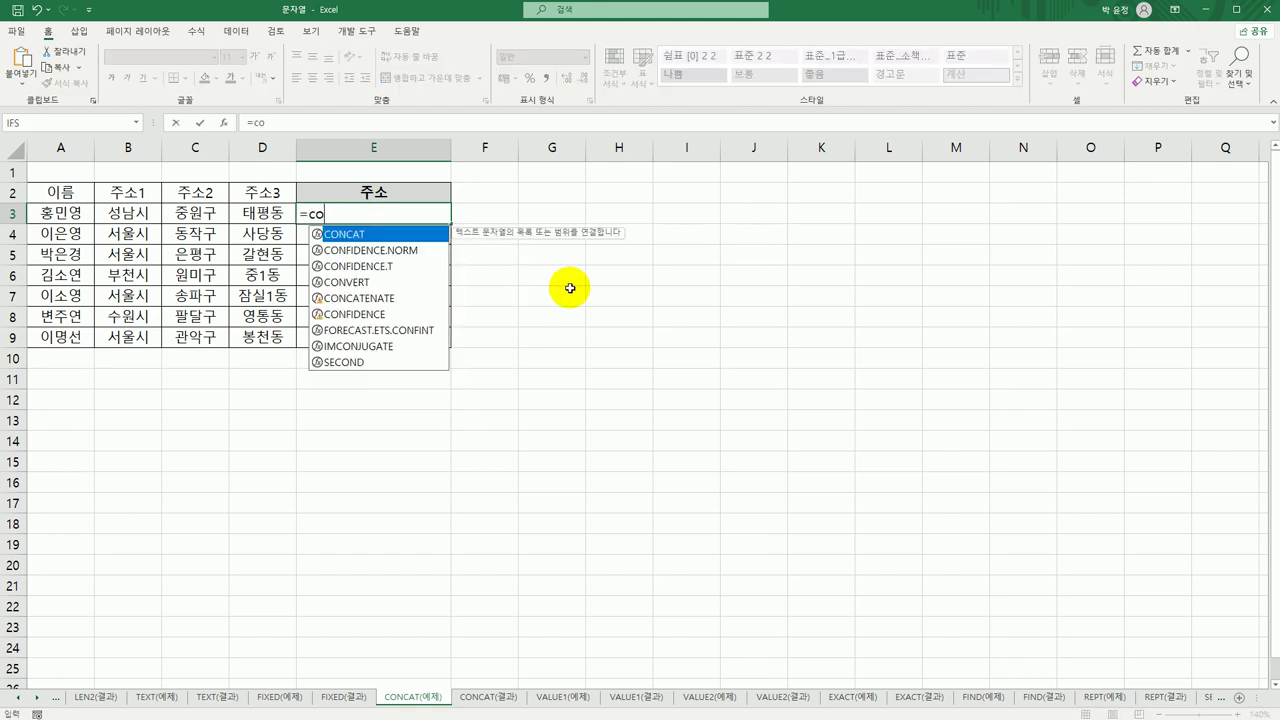
pyautogui.press('Tab')
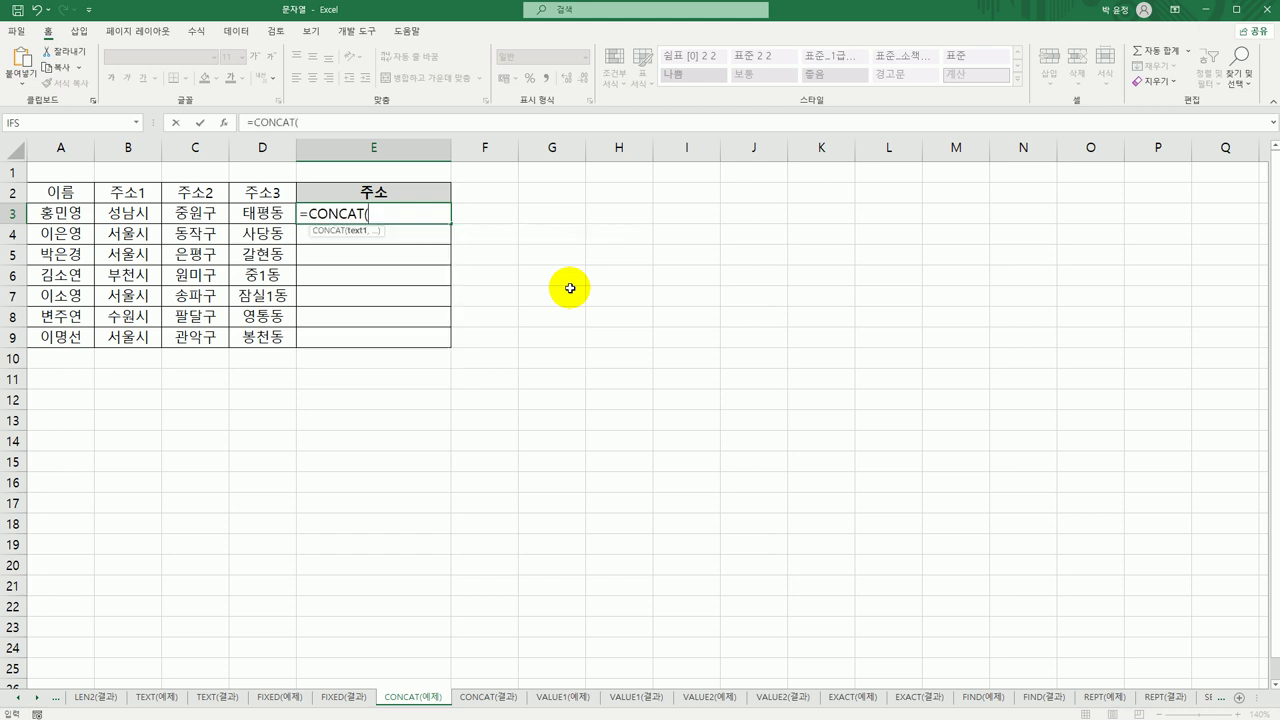
pyautogui.click(143, 214)
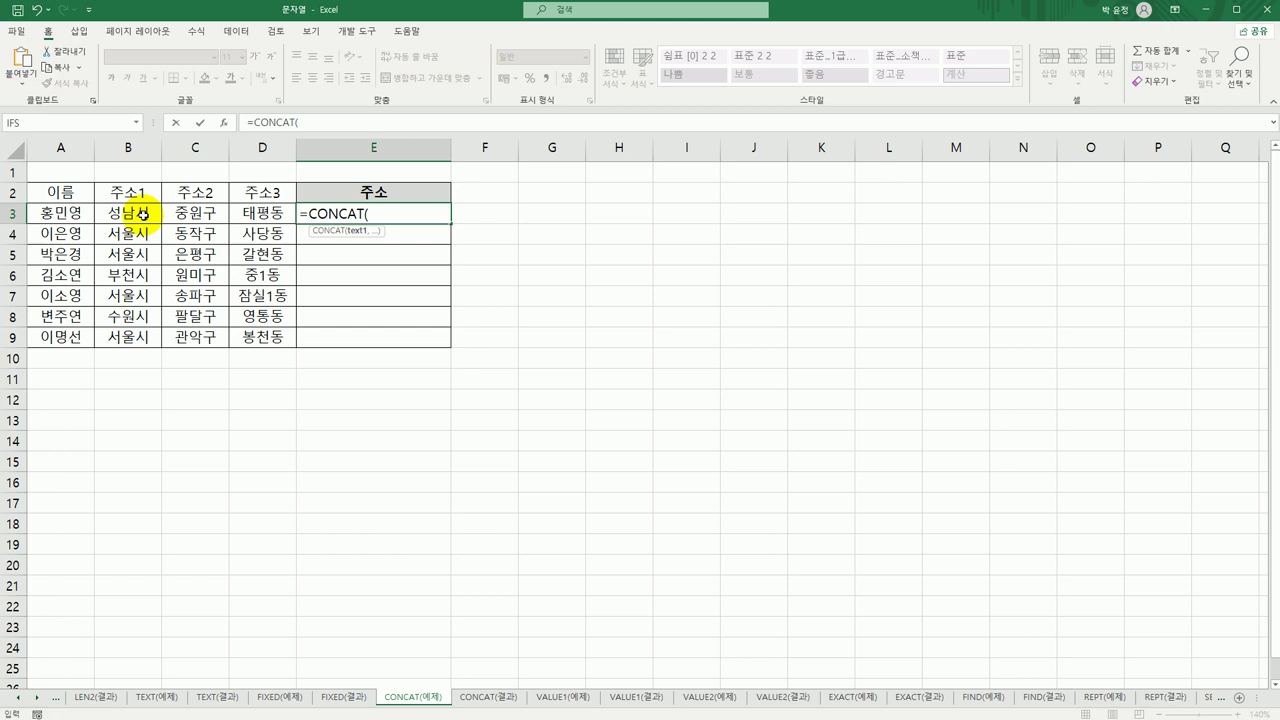
pyautogui.write(',')
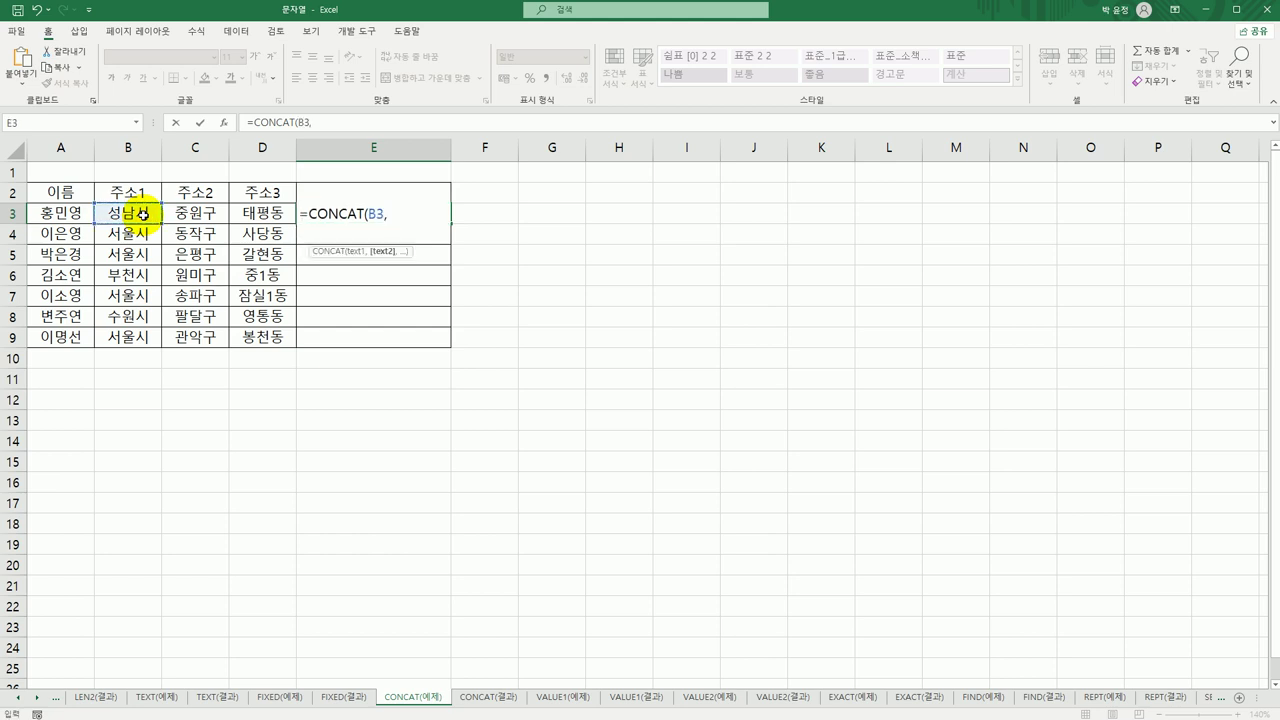
pyautogui.write('" ",')
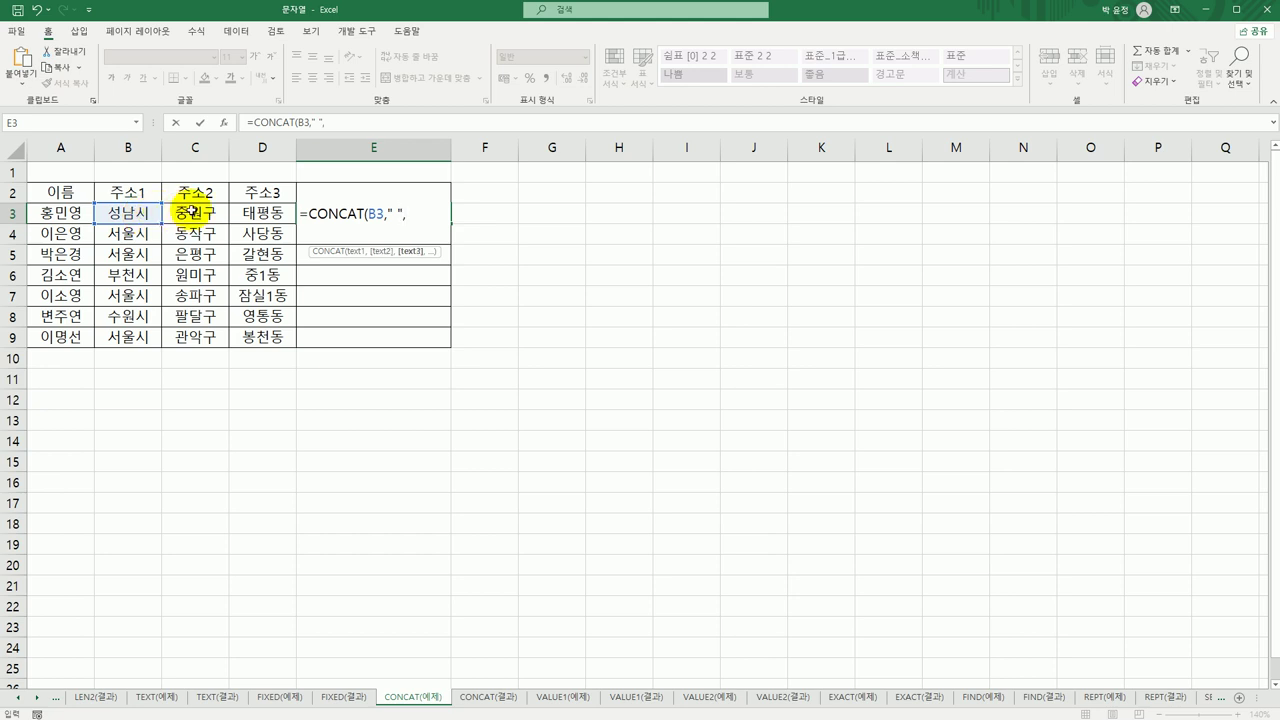
pyautogui.click(190, 212)
pyautogui.write(',')
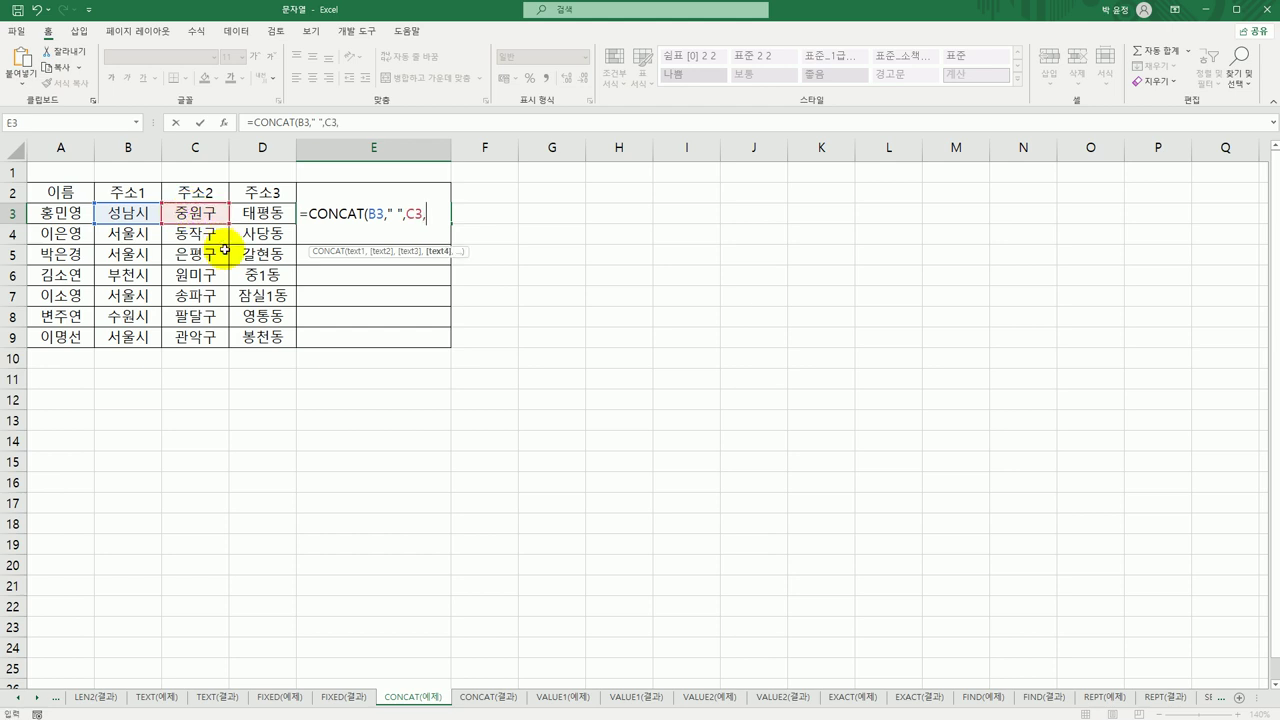
pyautogui.write('" ",')
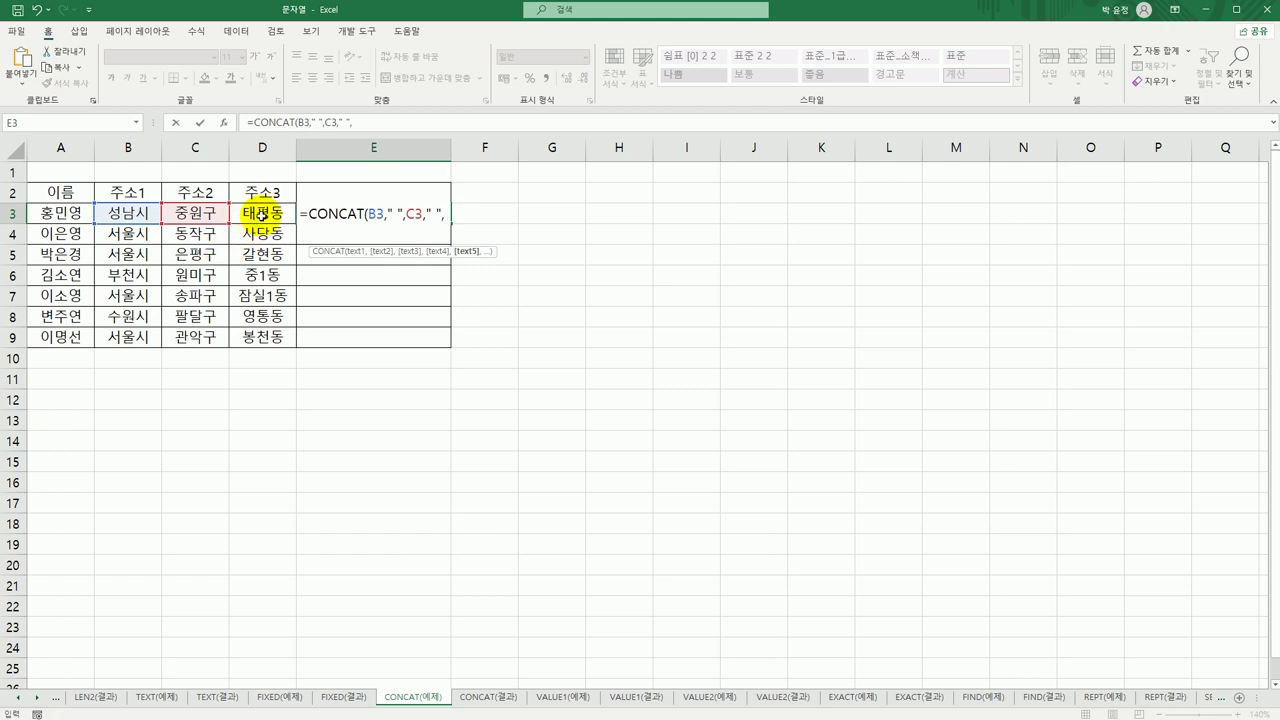
pyautogui.click(259, 213)
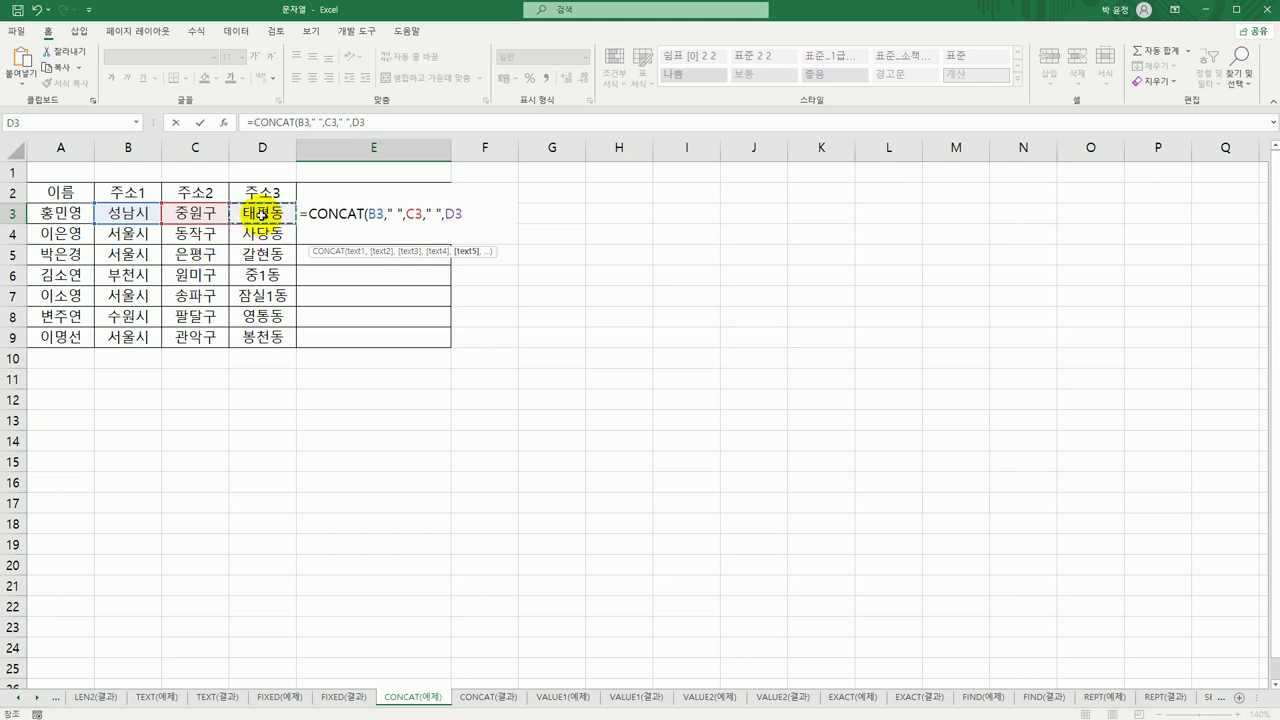
pyautogui.press('Return')
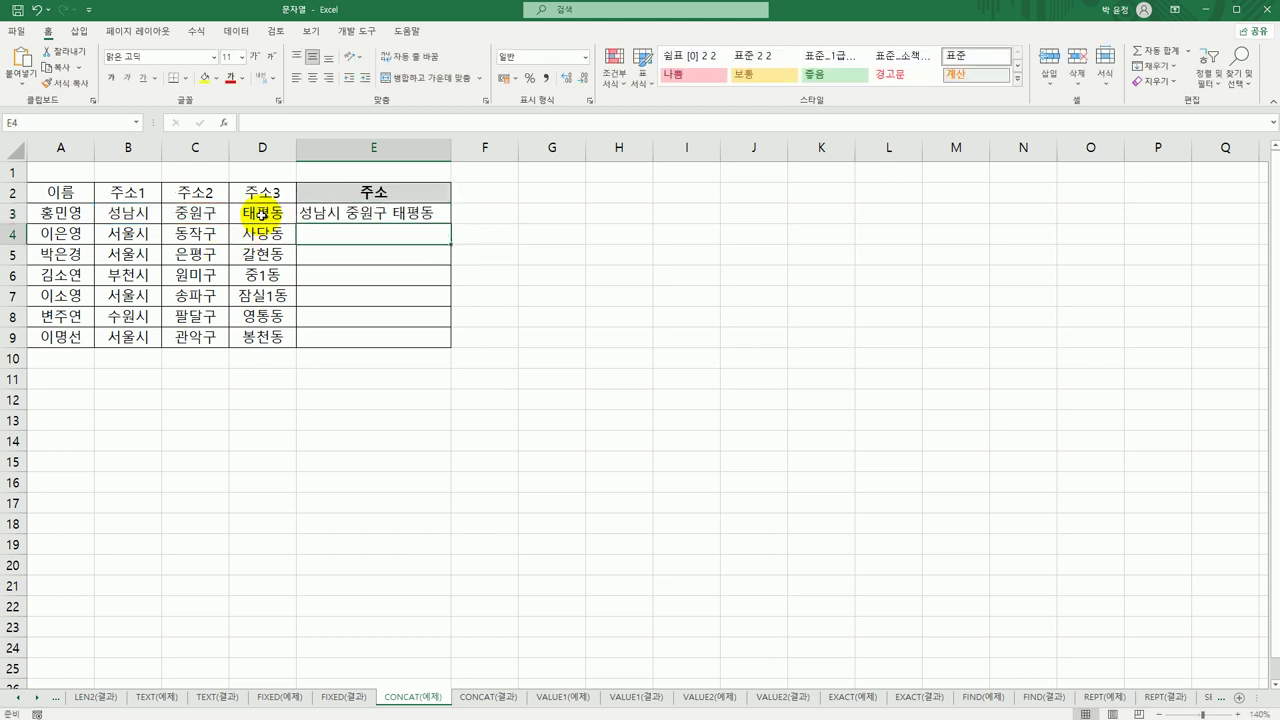
# Fill the CONCAT formula from E3 down to E9 in the 주소 column
pyautogui.click(378, 214)
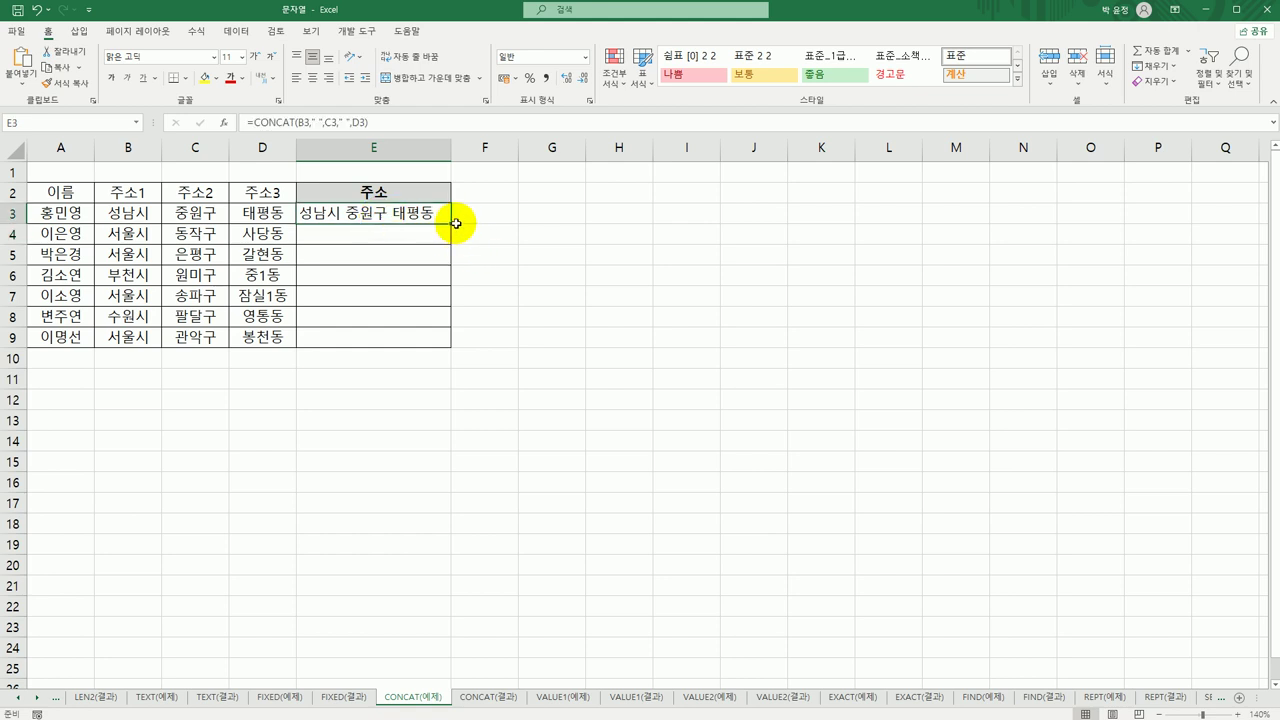
pyautogui.moveTo(450, 222); pyautogui.dragTo(438, 345)
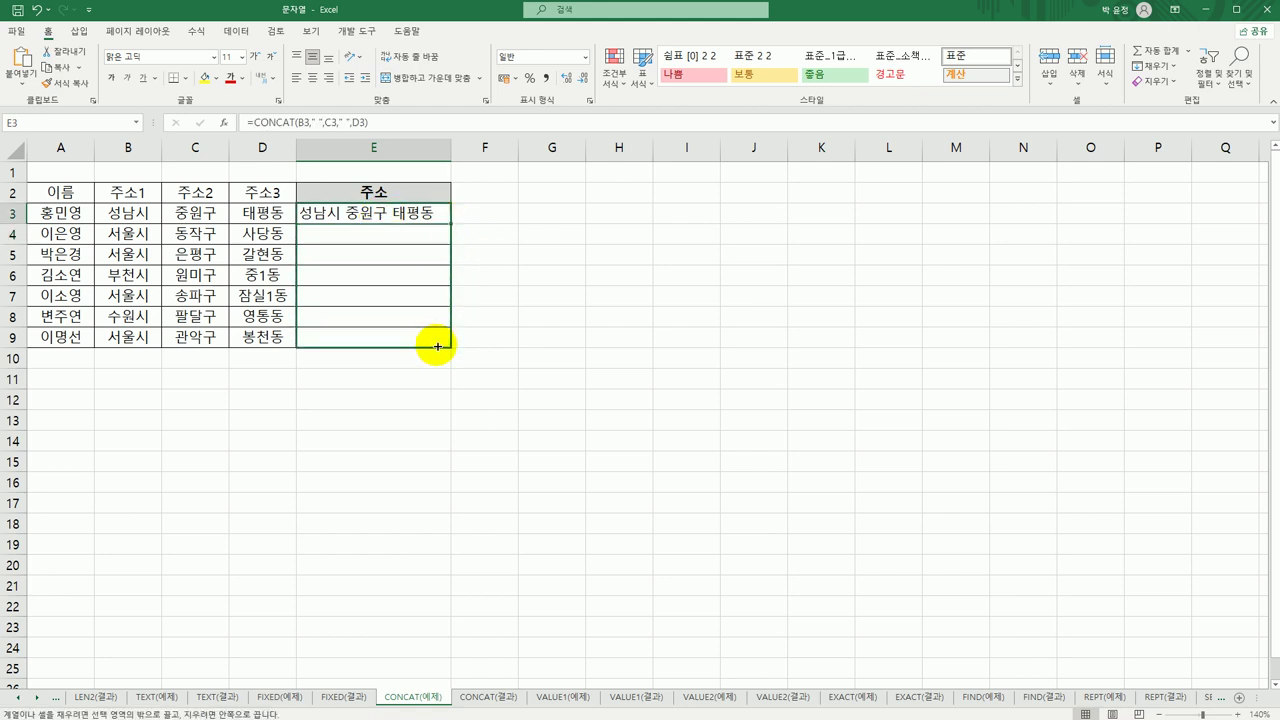
pyautogui.moveTo(438, 346); pyautogui.dragTo(436, 347)
pyautogui.click(437, 342)
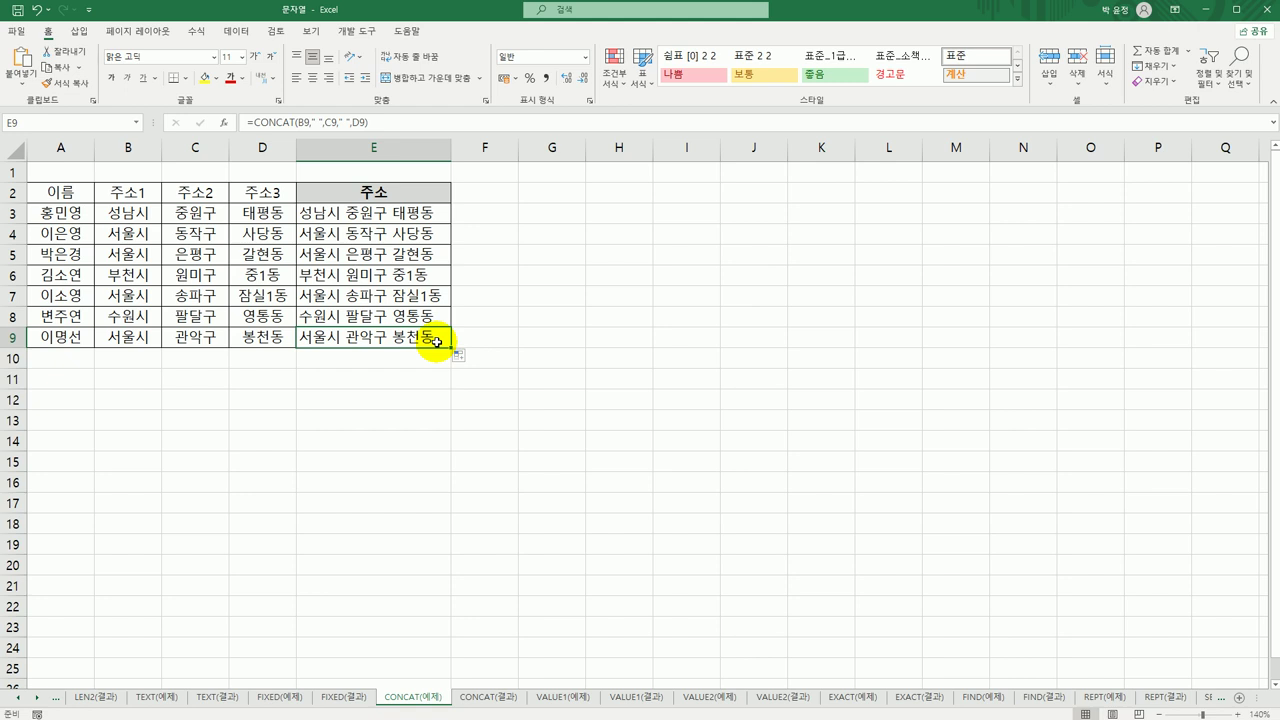
# Enter =VALUE(B5) in cell C5 of the VALUE1(예제) sheet to convert the first 변환이전 값 entry to a number
pyautogui.click(546, 701)
pyautogui.click(185, 259)
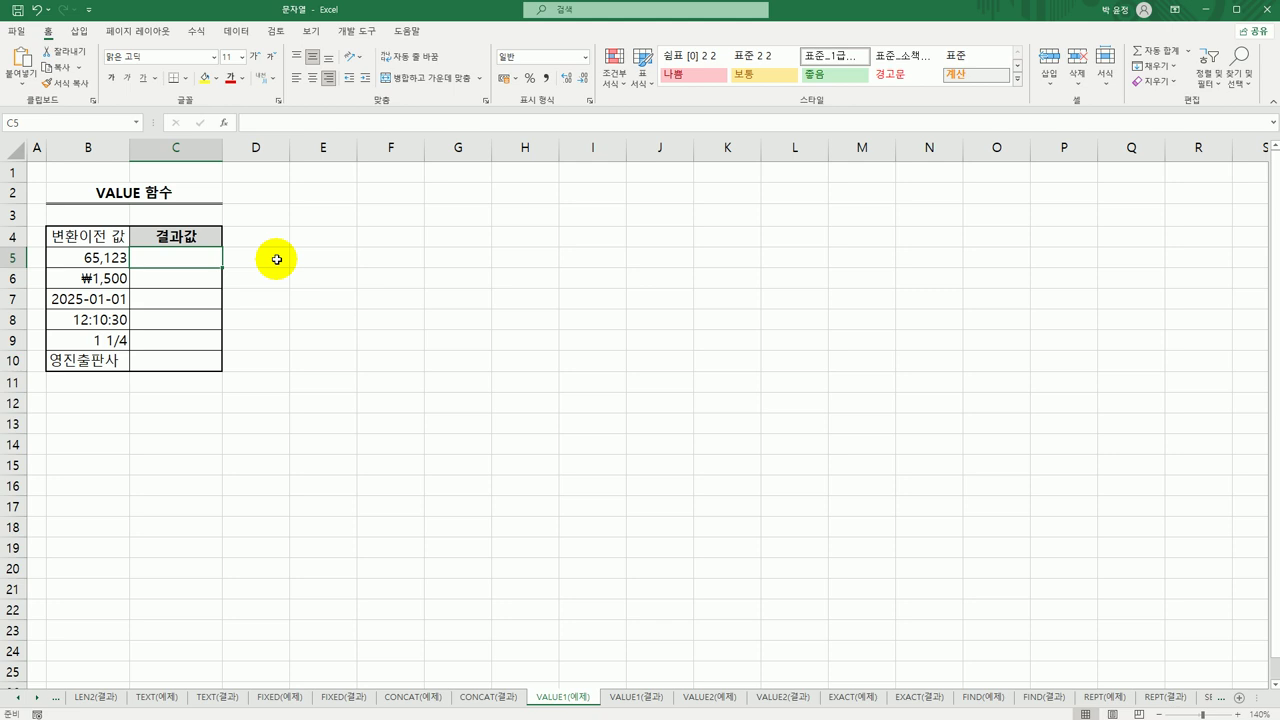
pyautogui.write('=val')
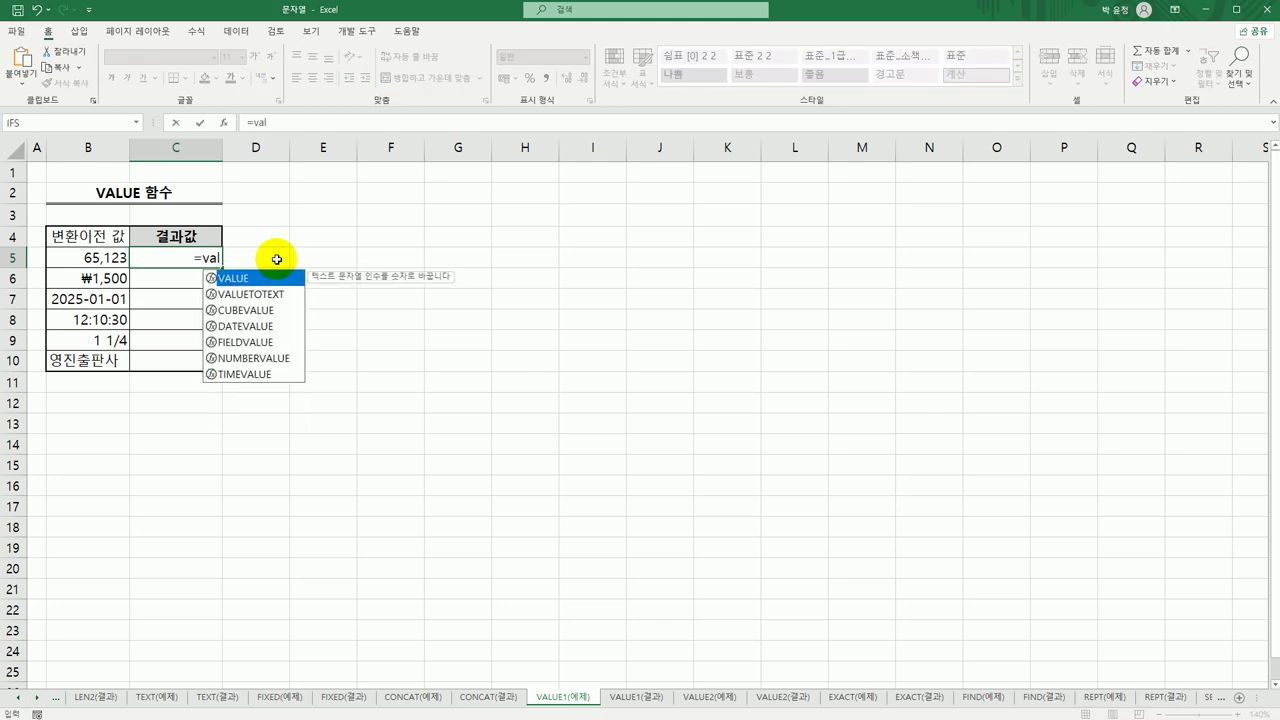
pyautogui.press('Tab')
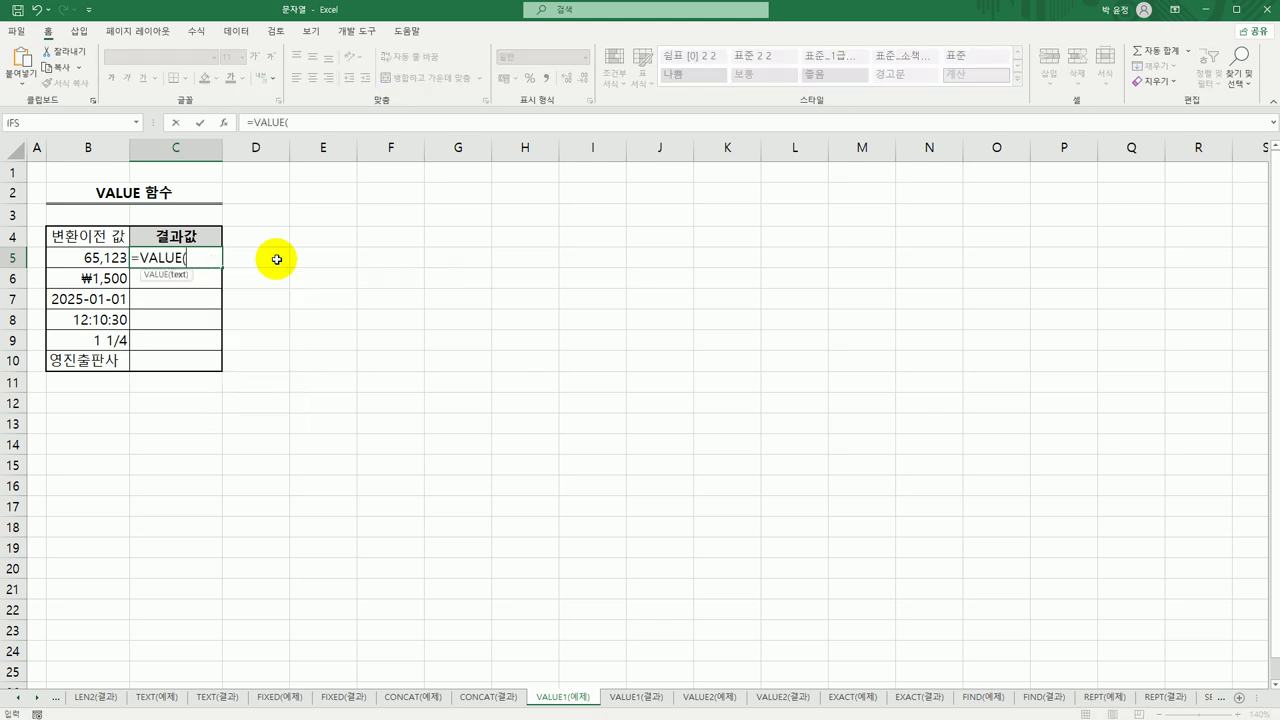
pyautogui.click(118, 262)
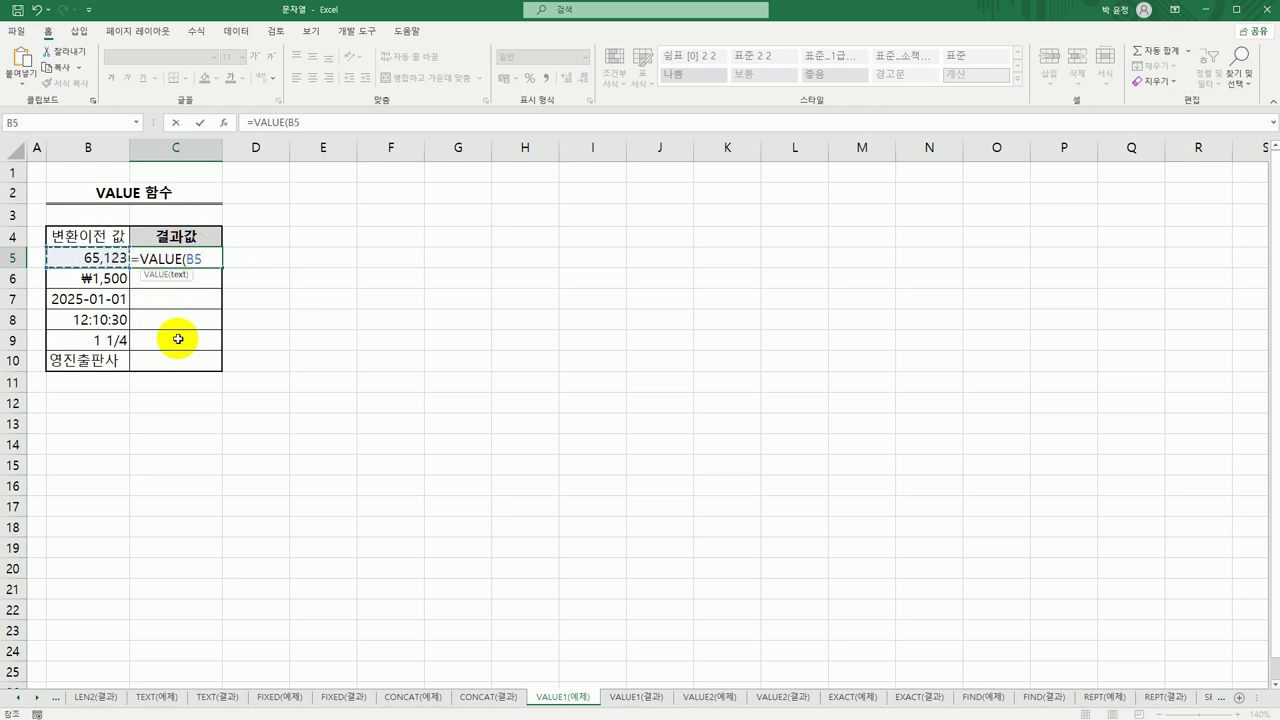
pyautogui.write(')')
pyautogui.press('Return')
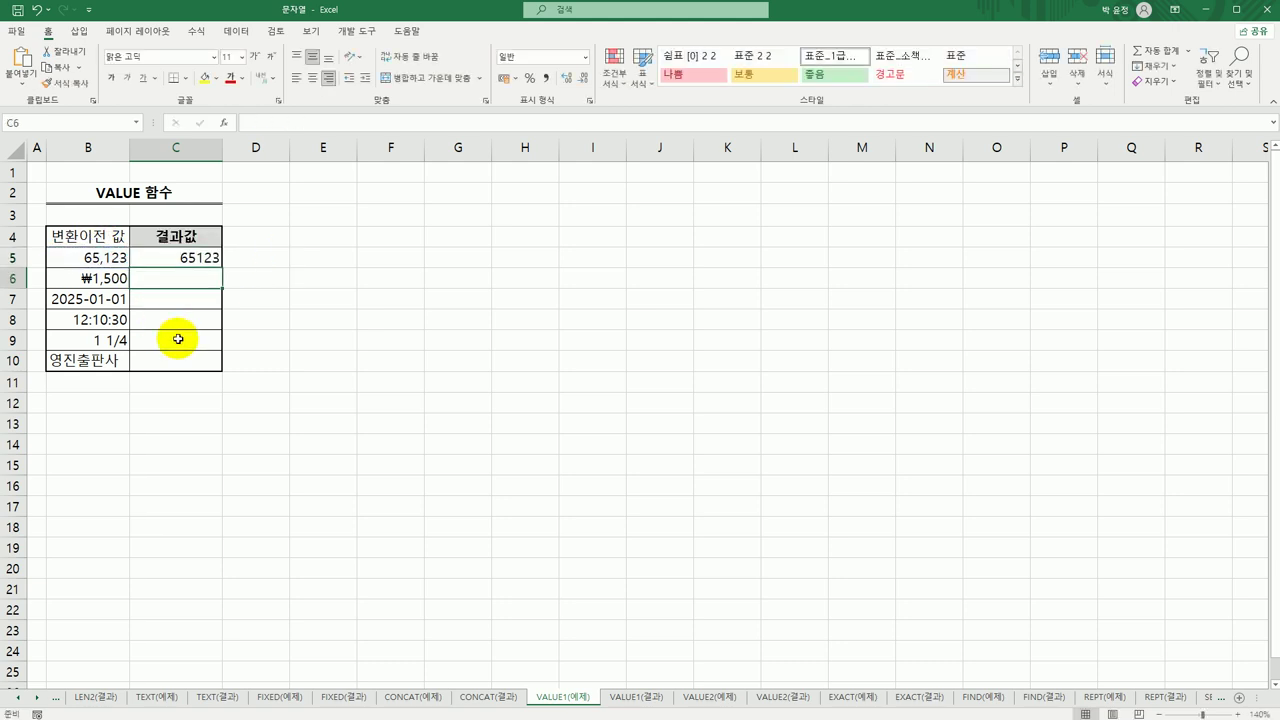
# Fill the VALUE formula from C5 down to C10 in the 결과값 column without copying the formatting
pyautogui.click(200, 258)
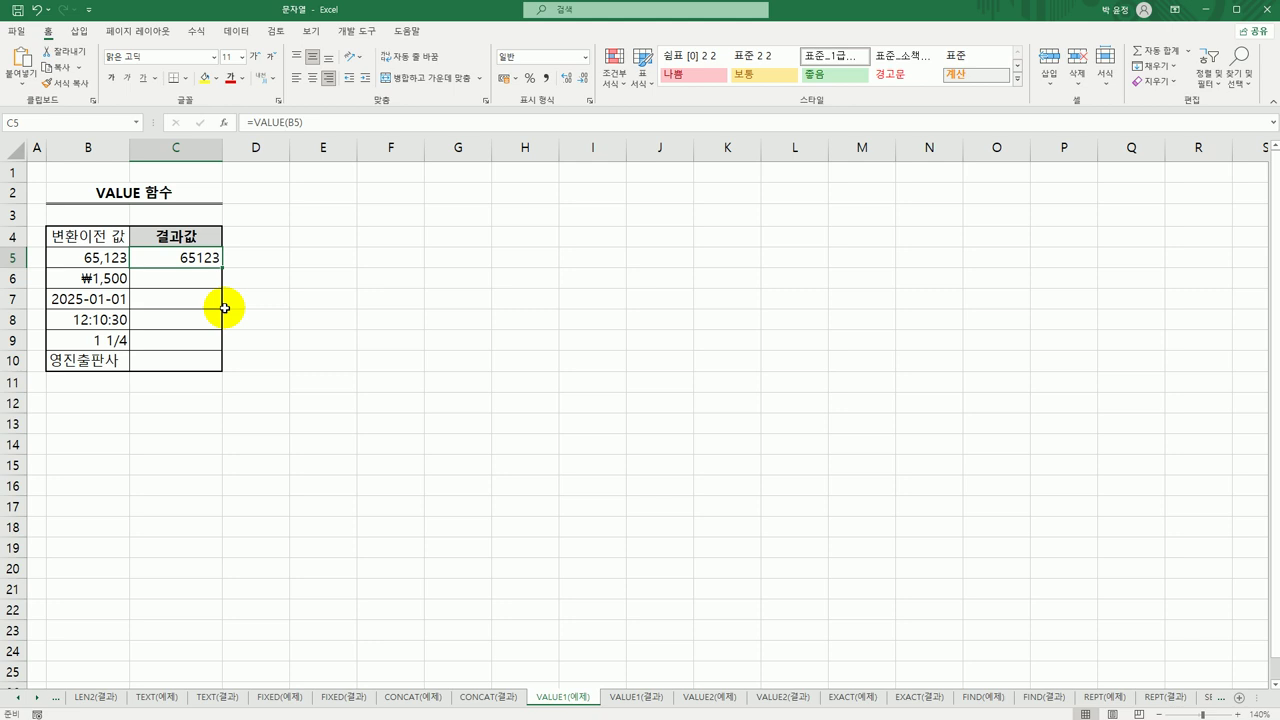
pyautogui.moveTo(222, 267); pyautogui.dragTo(214, 363)
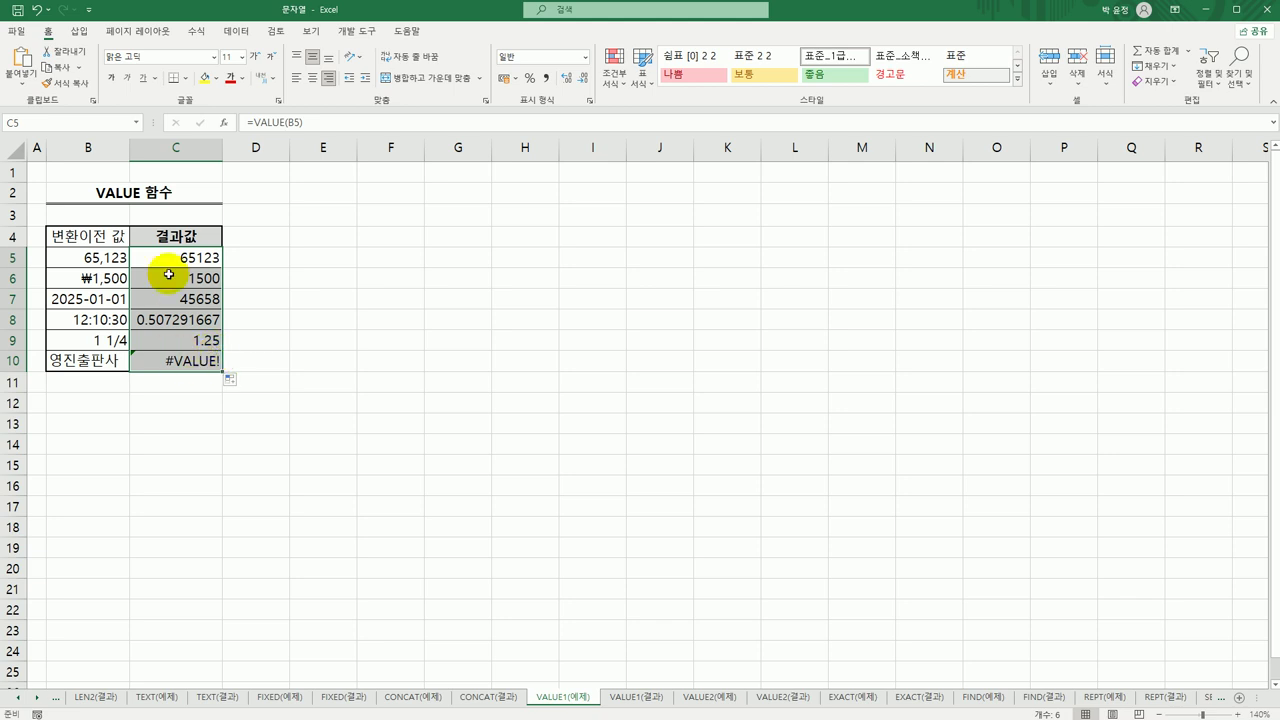
pyautogui.click(106, 366)
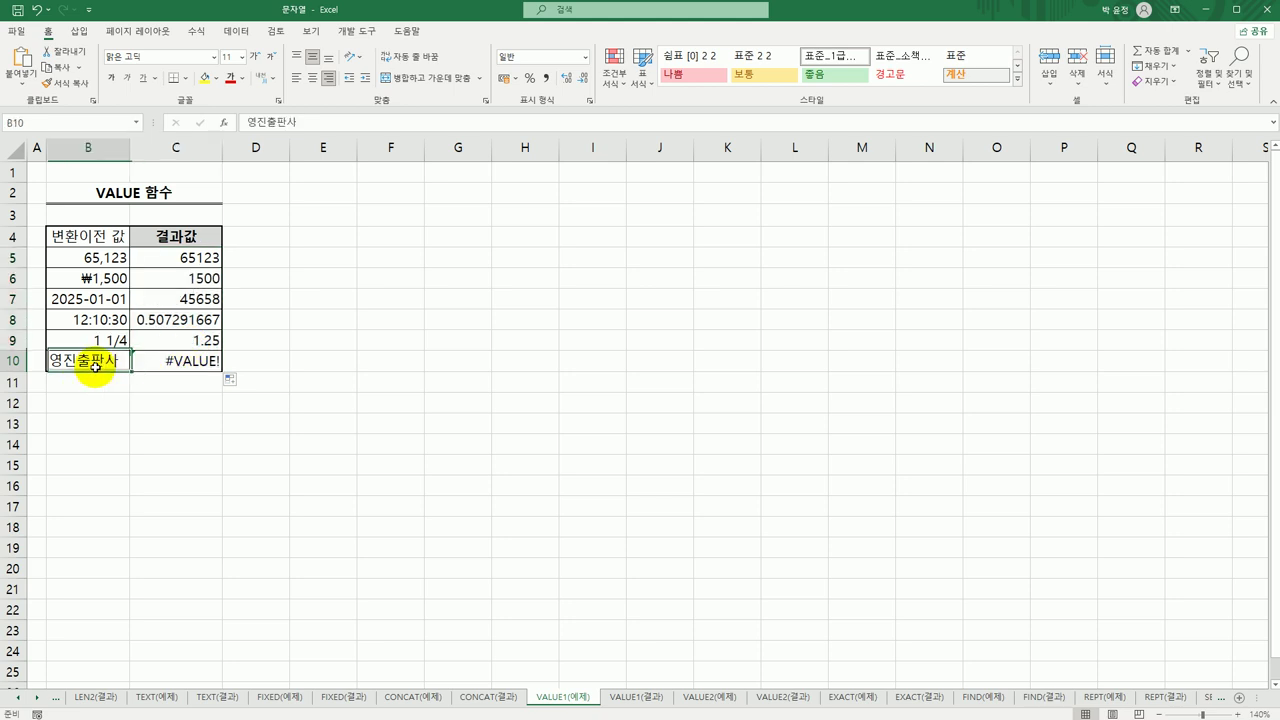
pyautogui.click(195, 367)
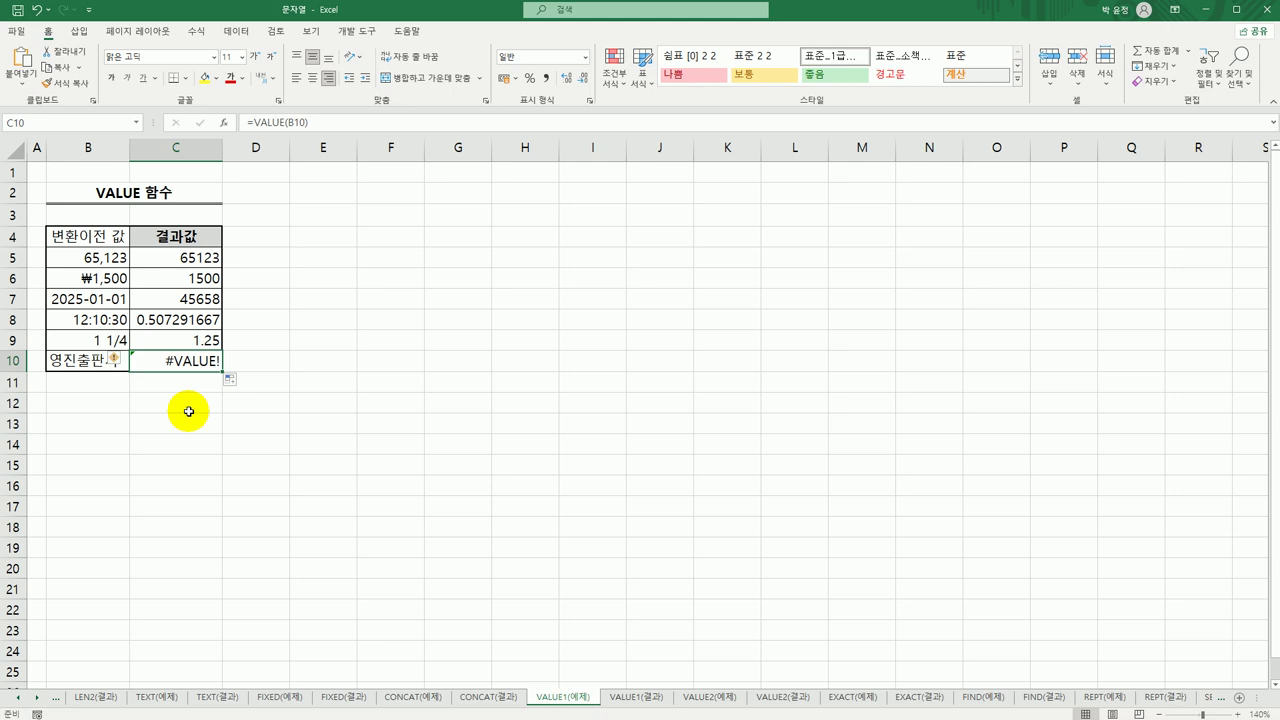
pyautogui.click(111, 301)
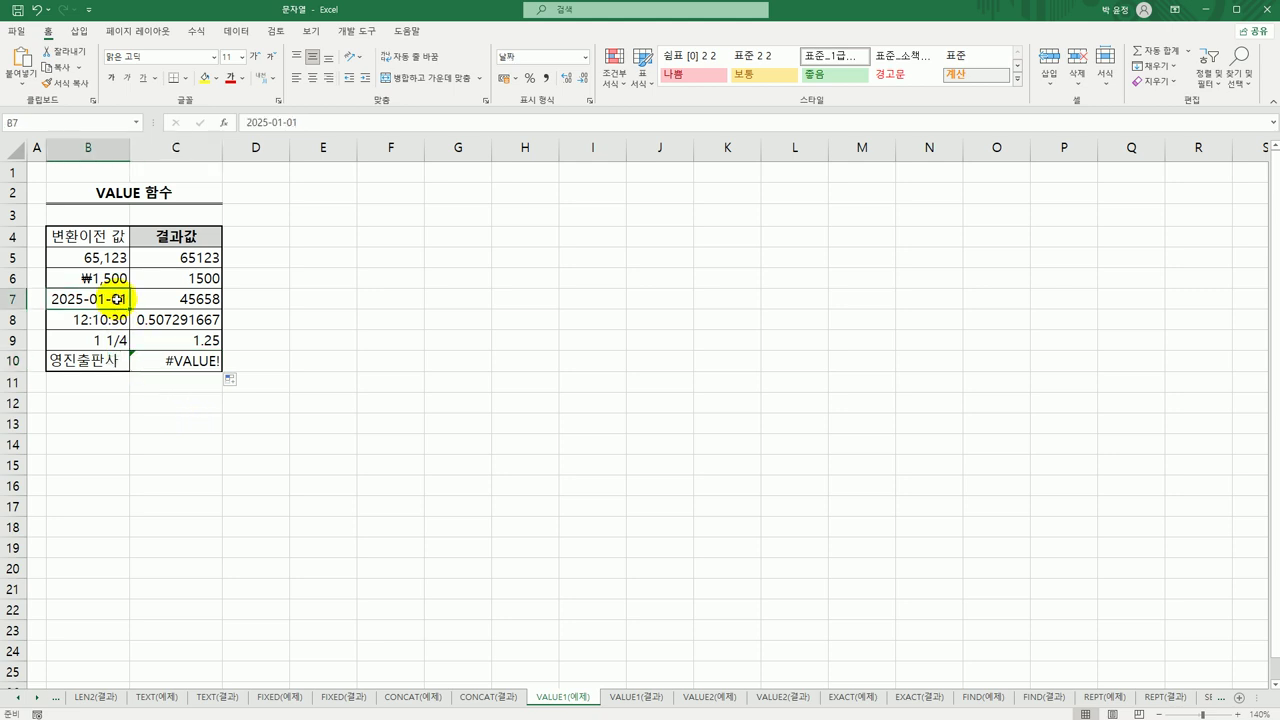
pyautogui.click(108, 317)
pyautogui.click(178, 298)
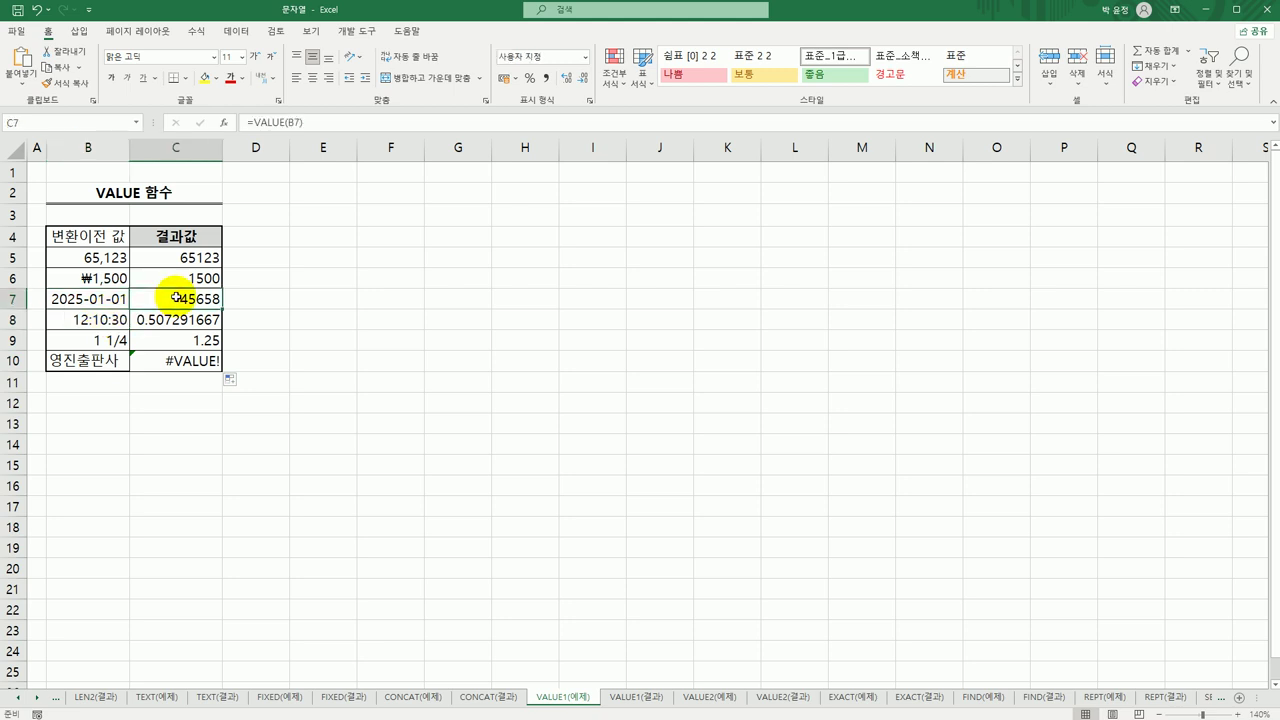
pyautogui.click(279, 410)
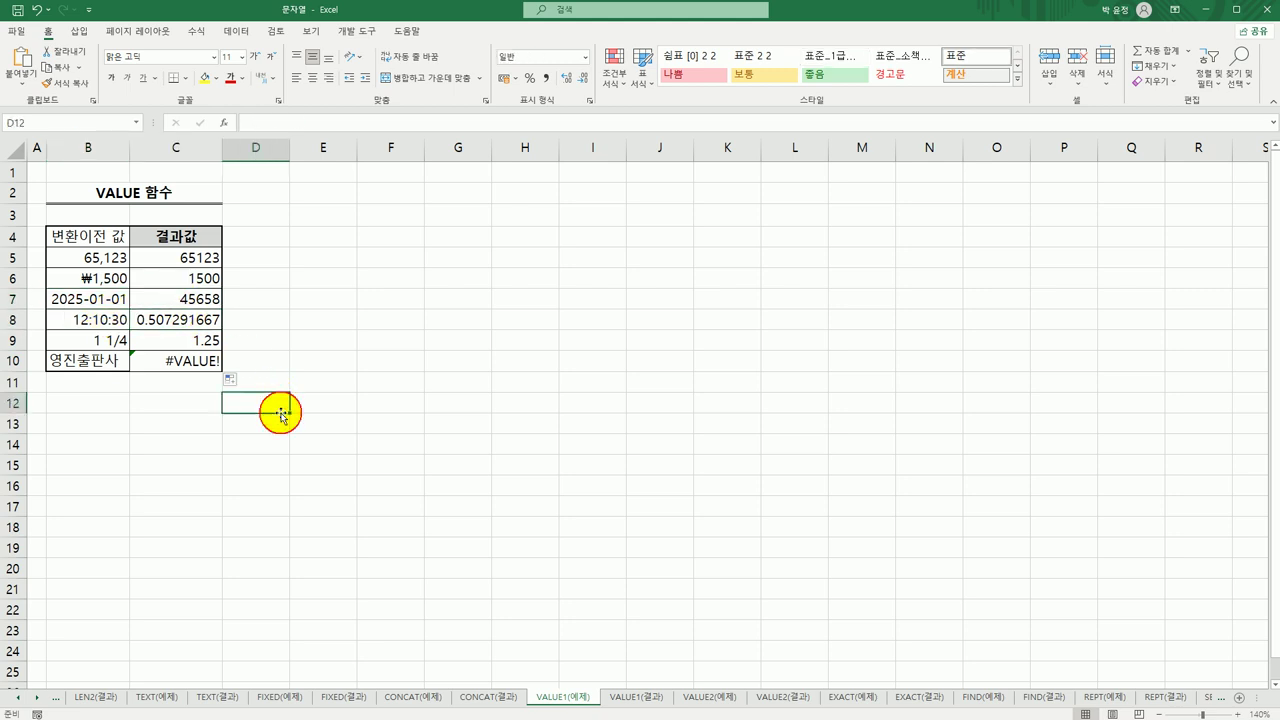
pyautogui.click(229, 379)
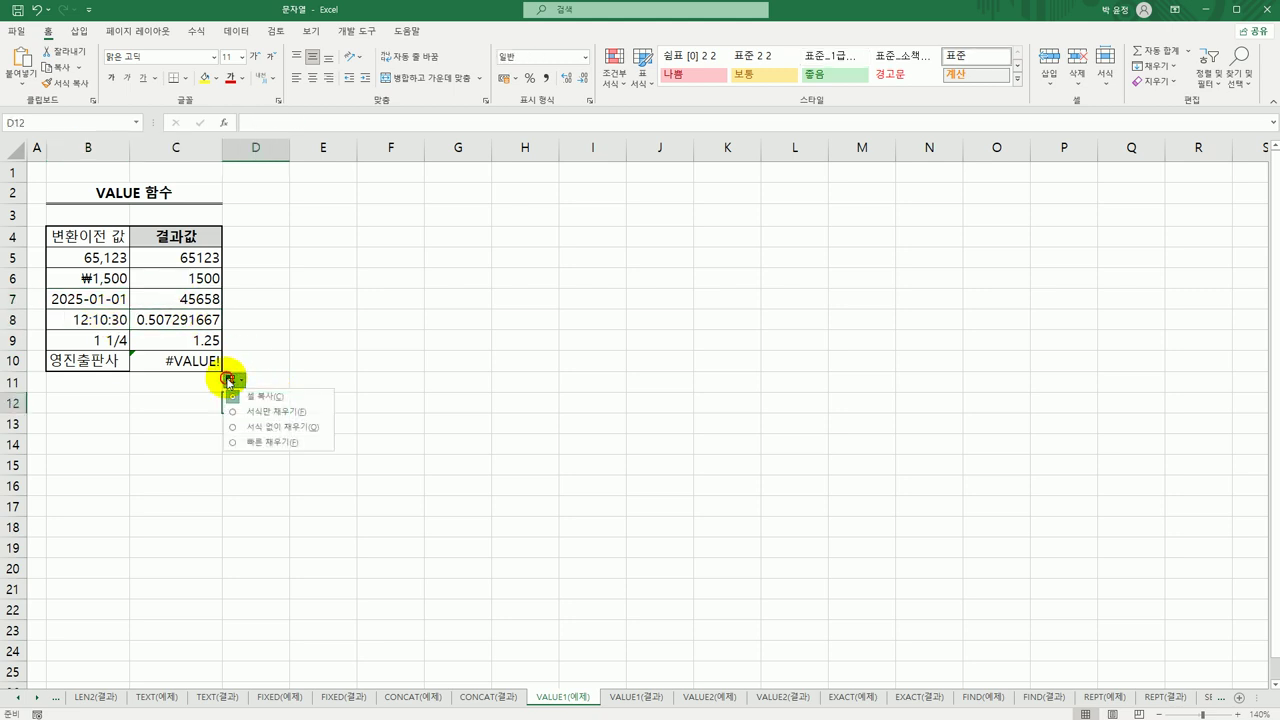
pyautogui.click(250, 430)
pyautogui.click(383, 458)
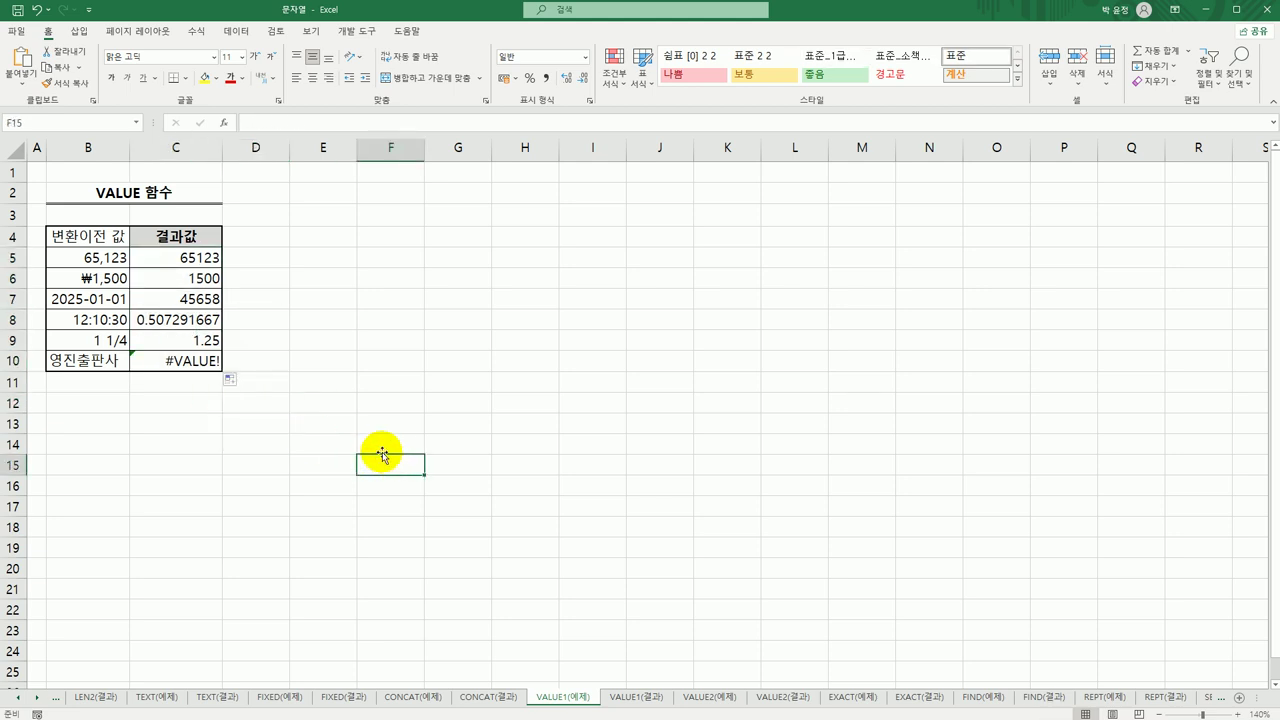
# View the VALUE1(결과) sheet and examine the 업무코드 column and the 표2 lookup range E3:H8 on the VALUE2(예제) sheet
pyautogui.click(656, 702)
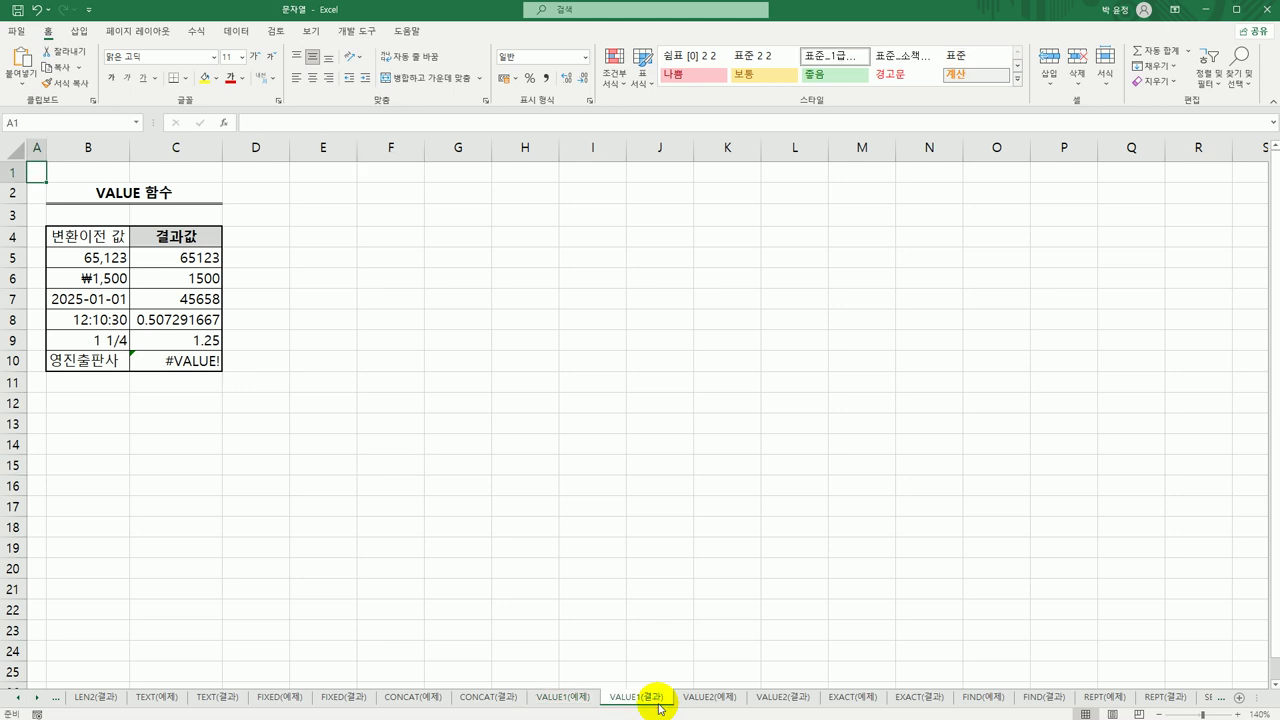
pyautogui.click(700, 696)
pyautogui.click(219, 213)
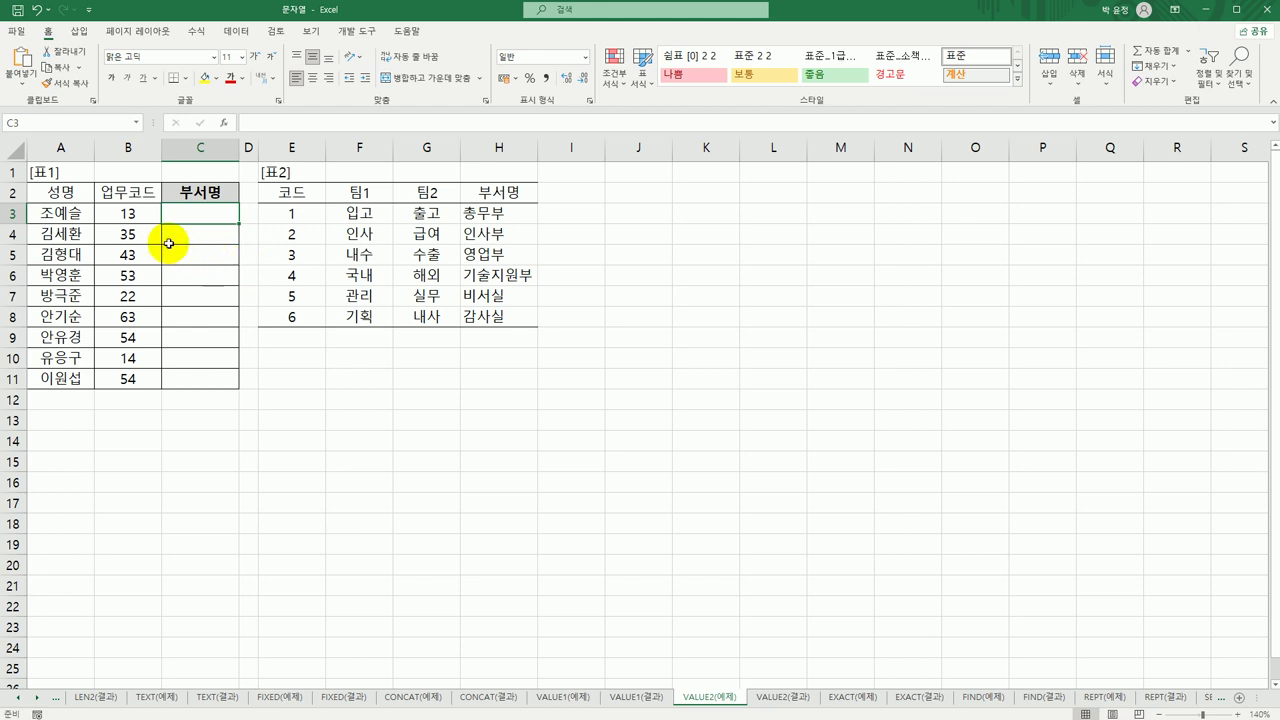
pyautogui.moveTo(135, 214); pyautogui.dragTo(161, 383)
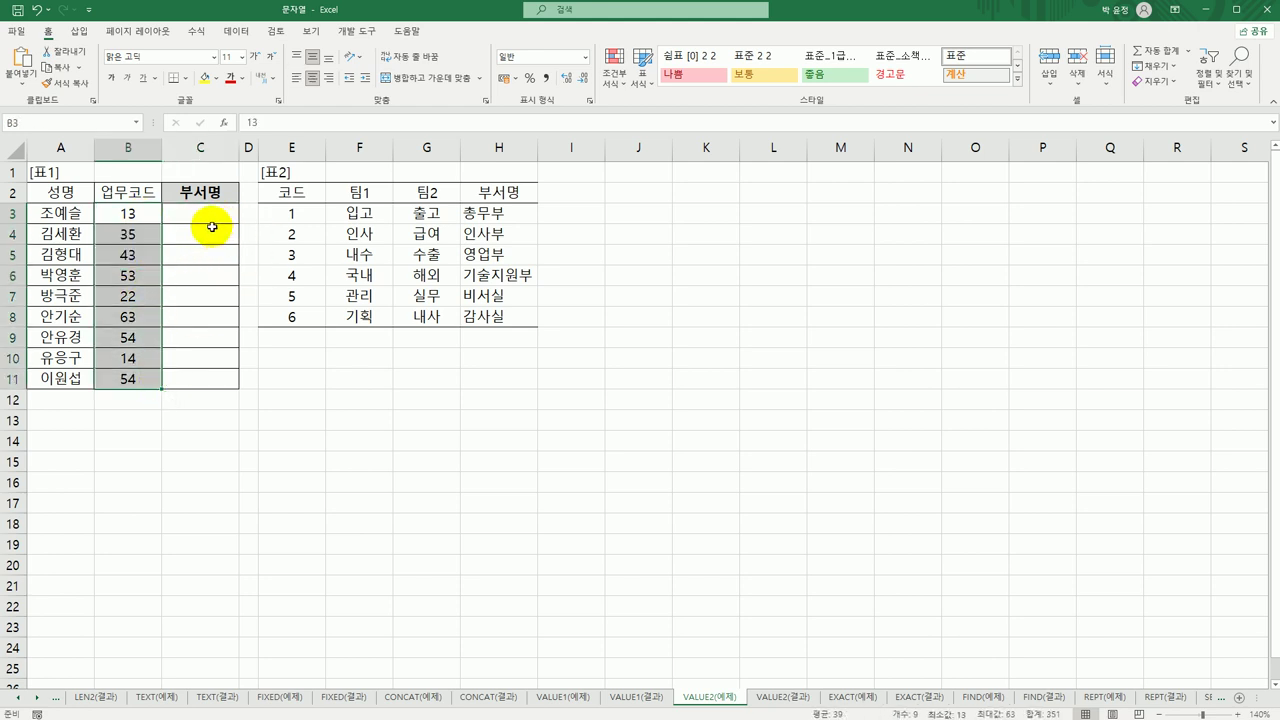
pyautogui.moveTo(300, 209); pyautogui.dragTo(486, 308)
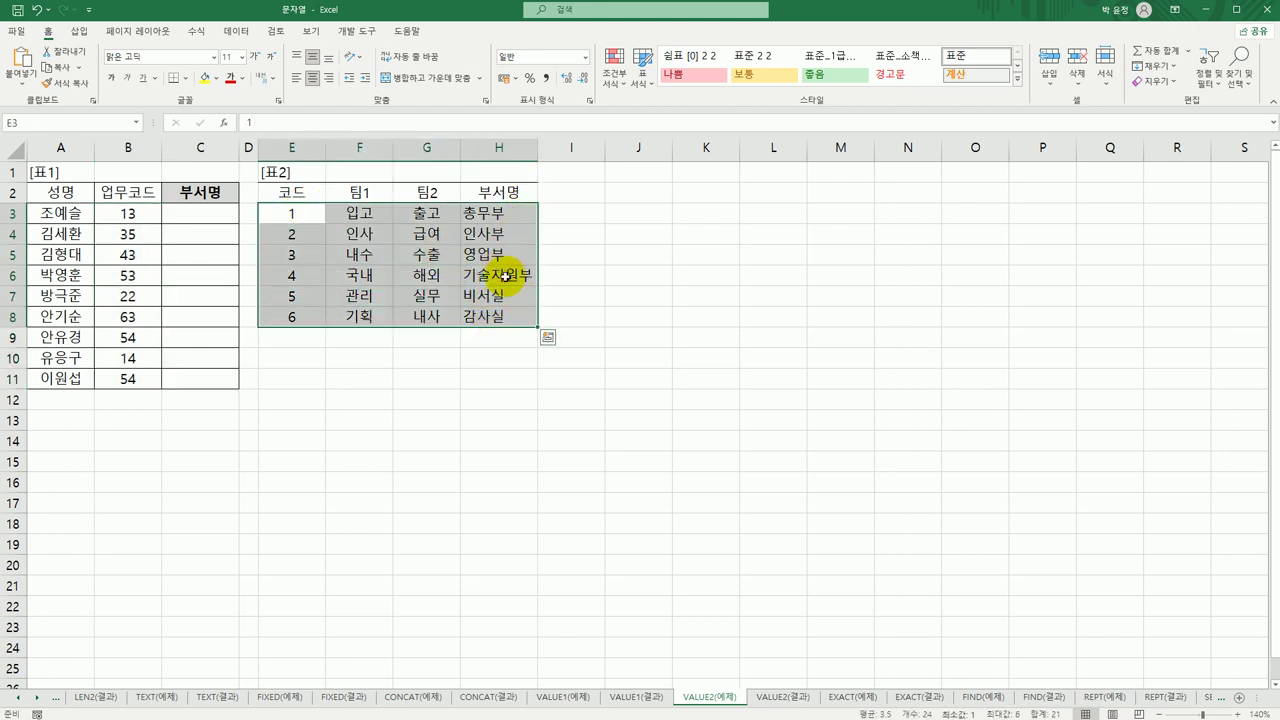
# Enter =LEFT(B3) in cell C3 to extract the first character of the 업무코드, and fill it down to C11
pyautogui.click(220, 214)
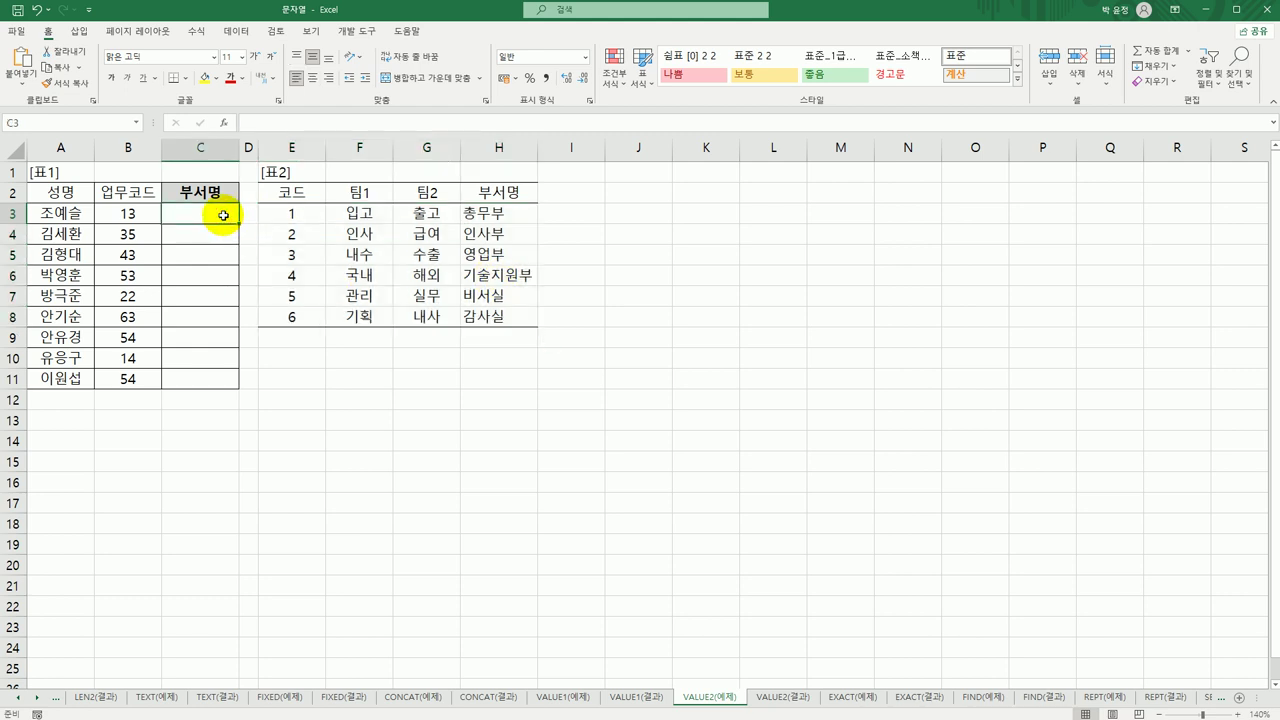
pyautogui.write('=')
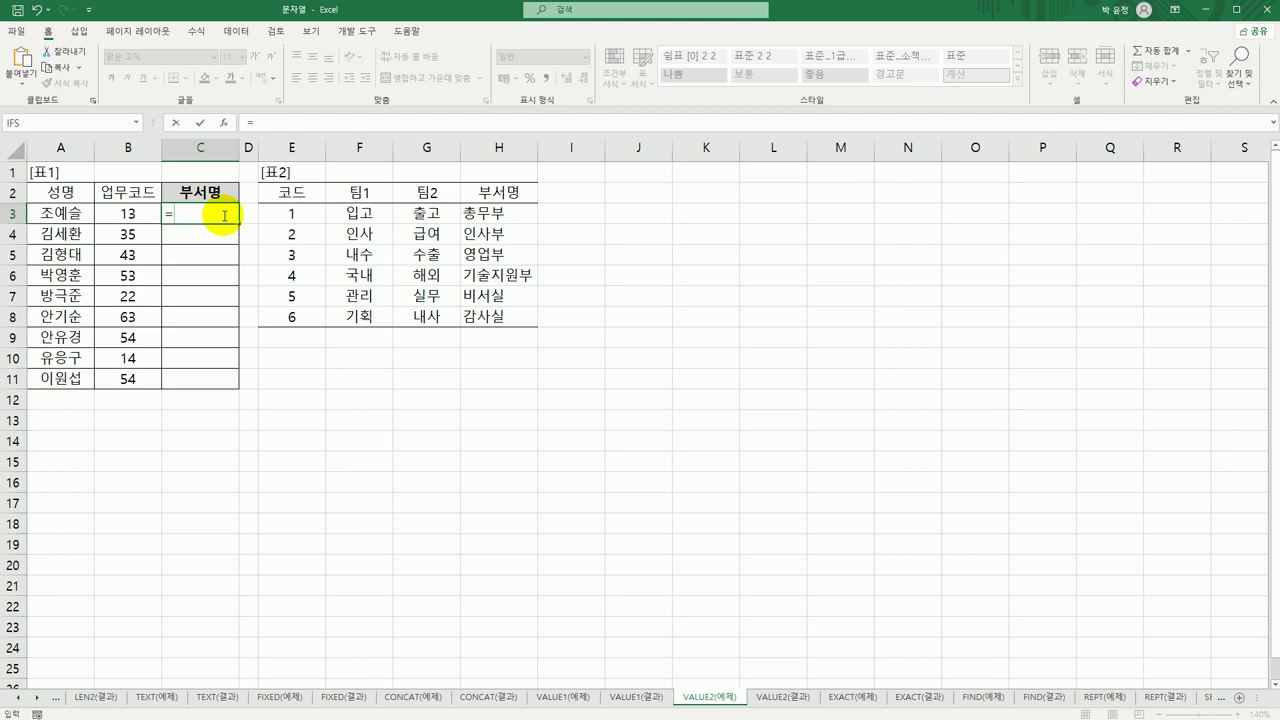
pyautogui.write('LEFT(')
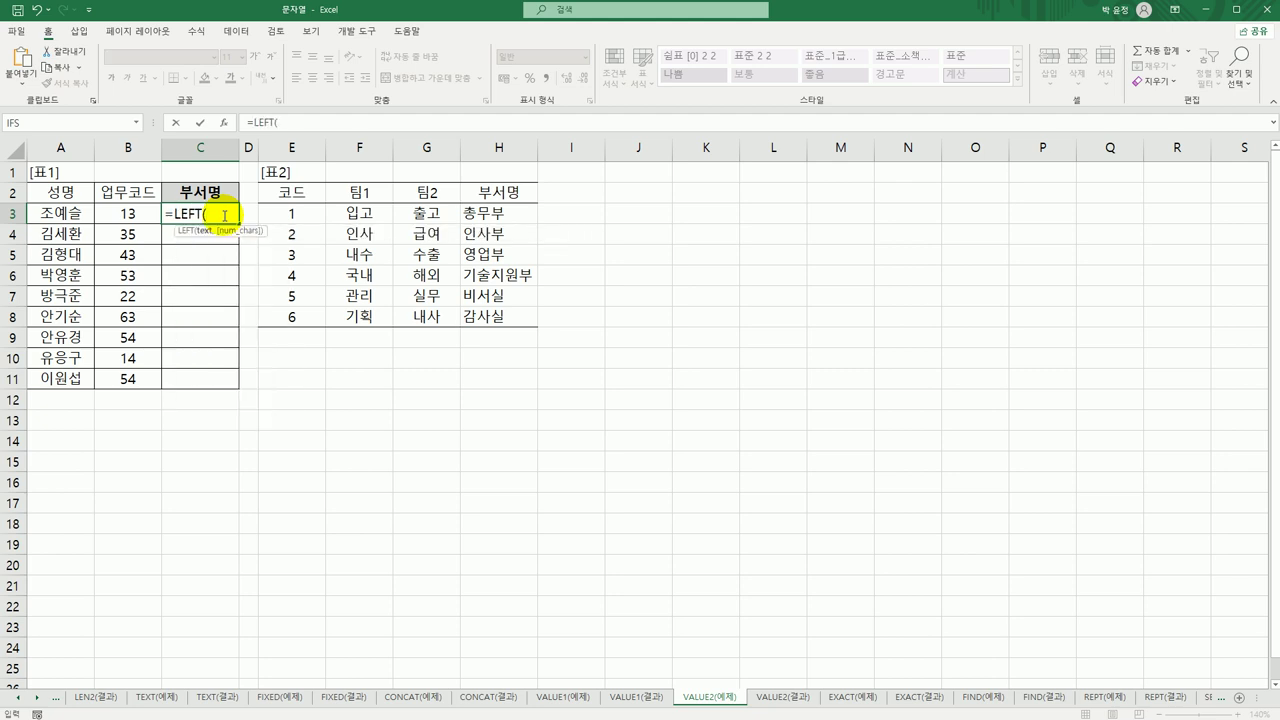
pyautogui.press('Left')
pyautogui.write(',1')
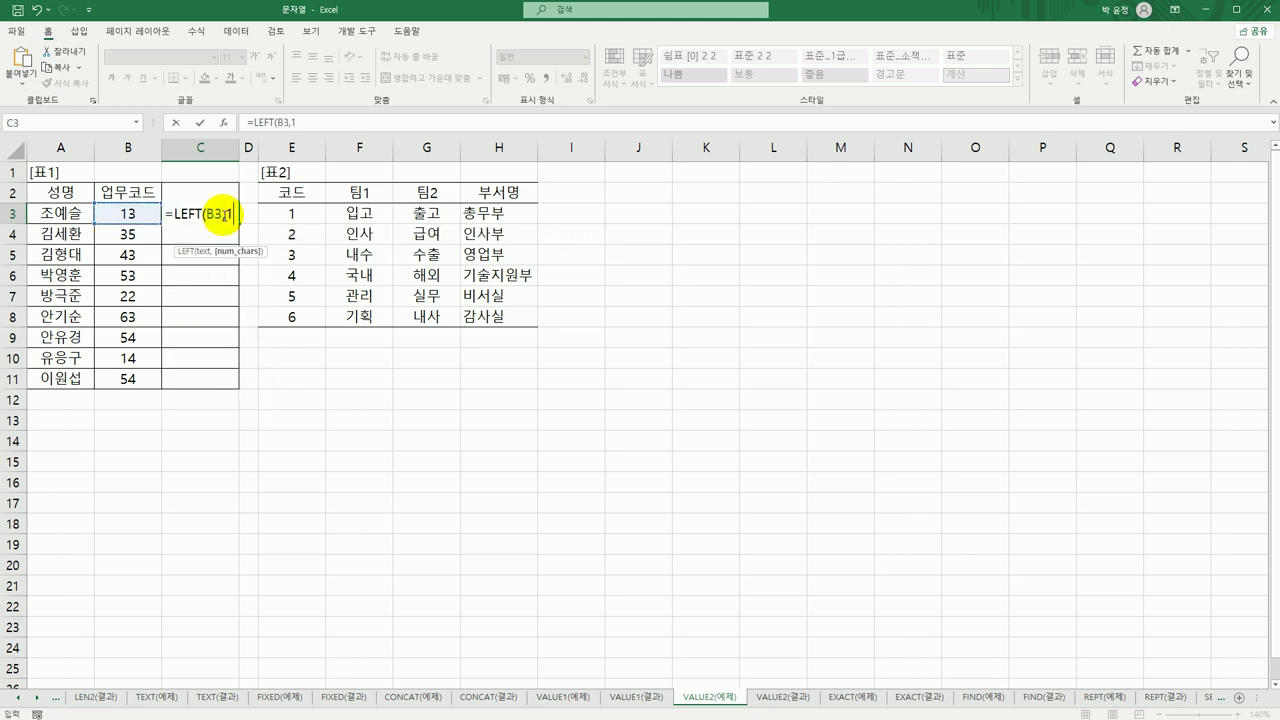
pyautogui.write(')')
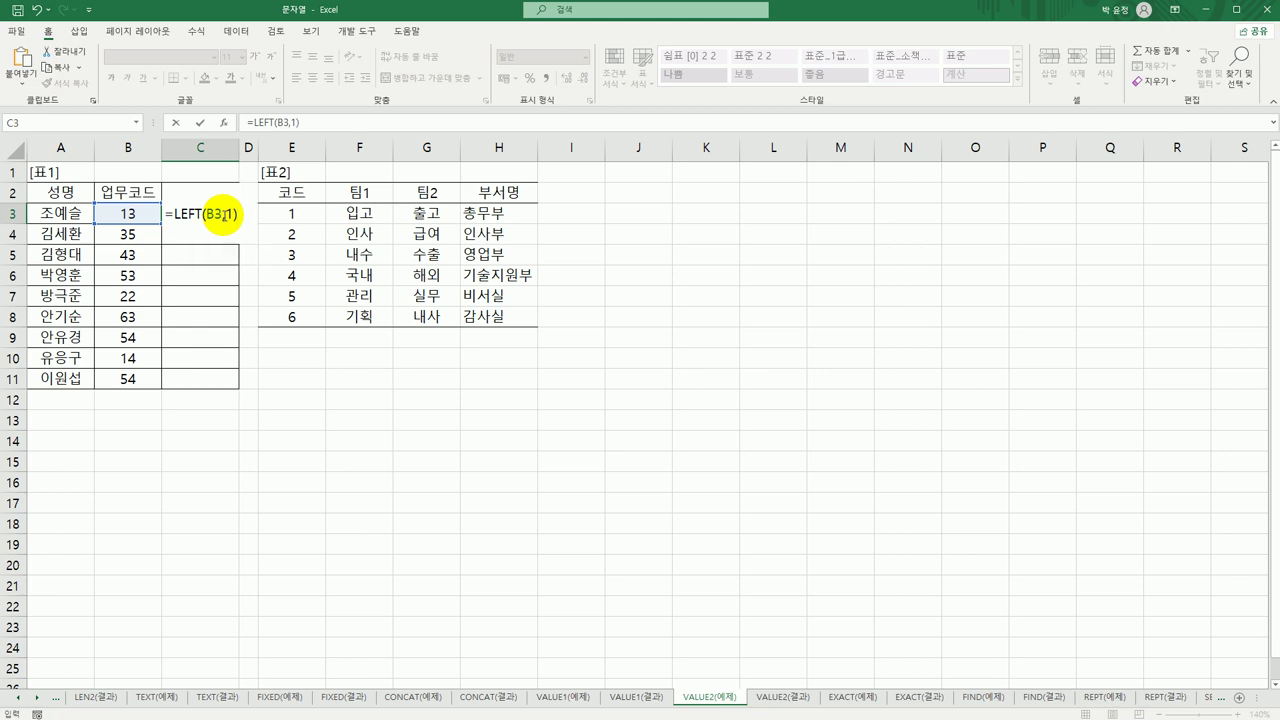
pyautogui.press('BackSpace')
pyautogui.press('BackSpace')
pyautogui.press('BackSpace')
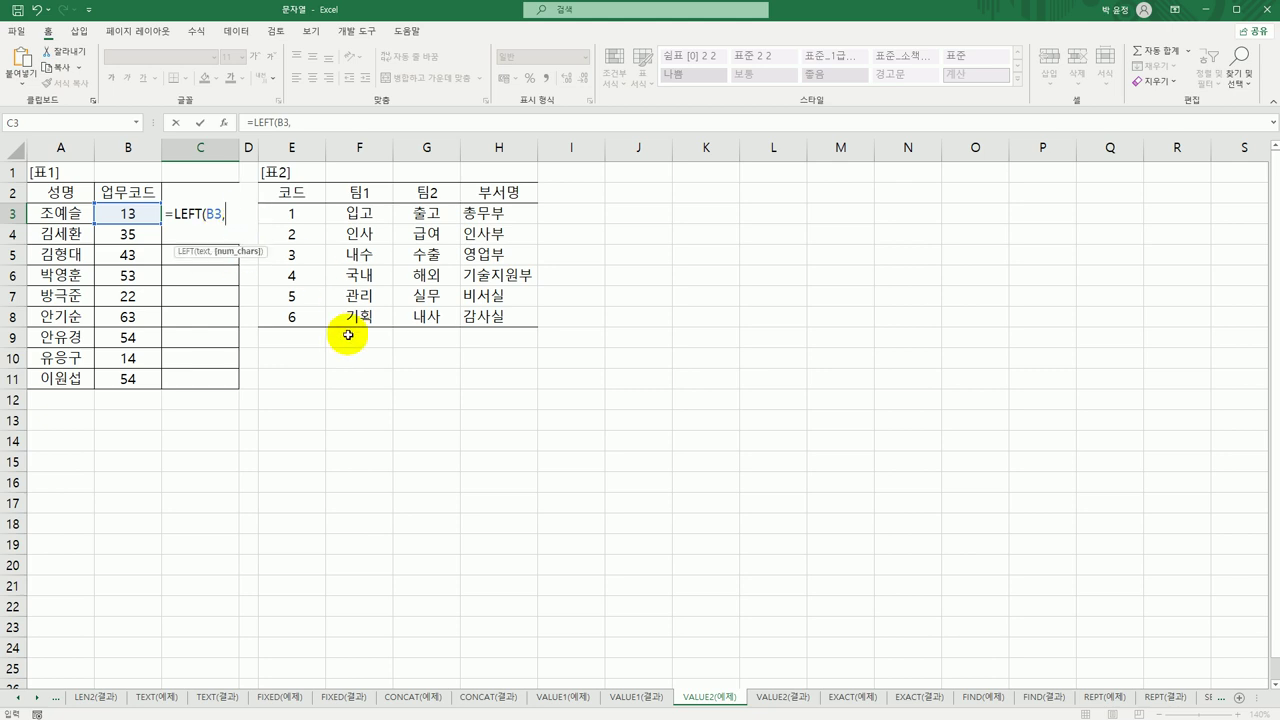
pyautogui.press('Return')
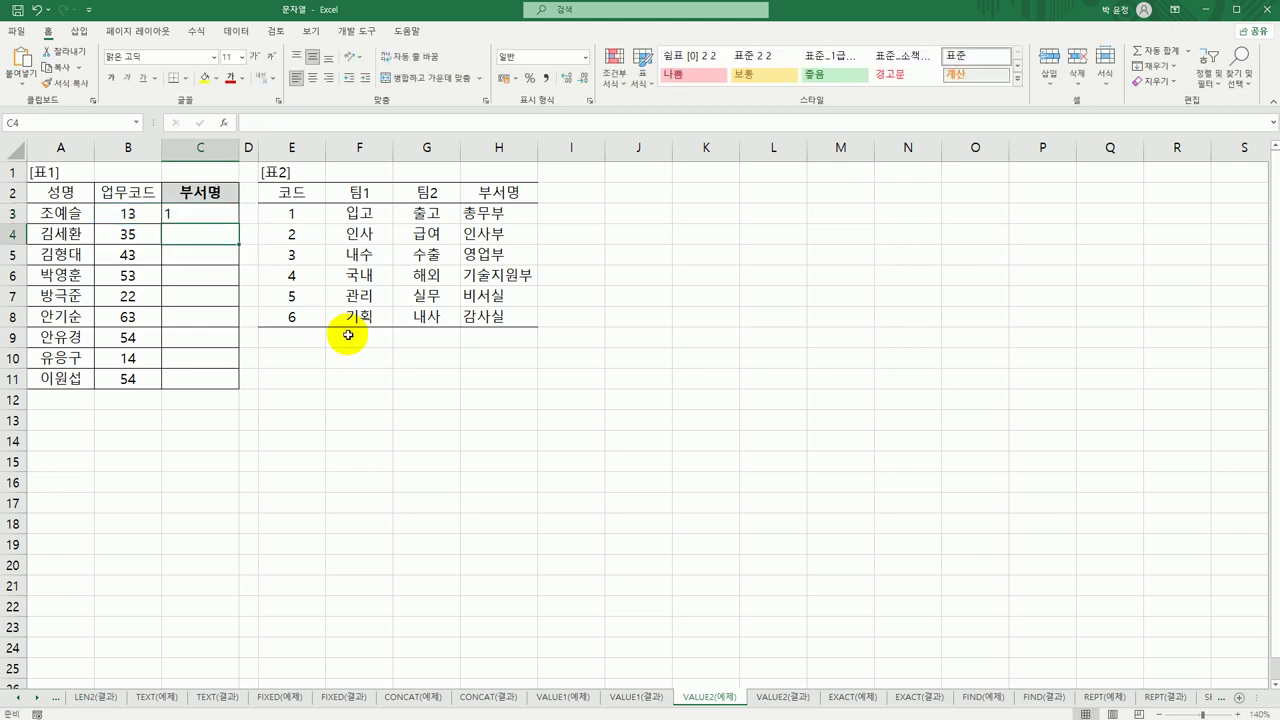
pyautogui.click(193, 211)
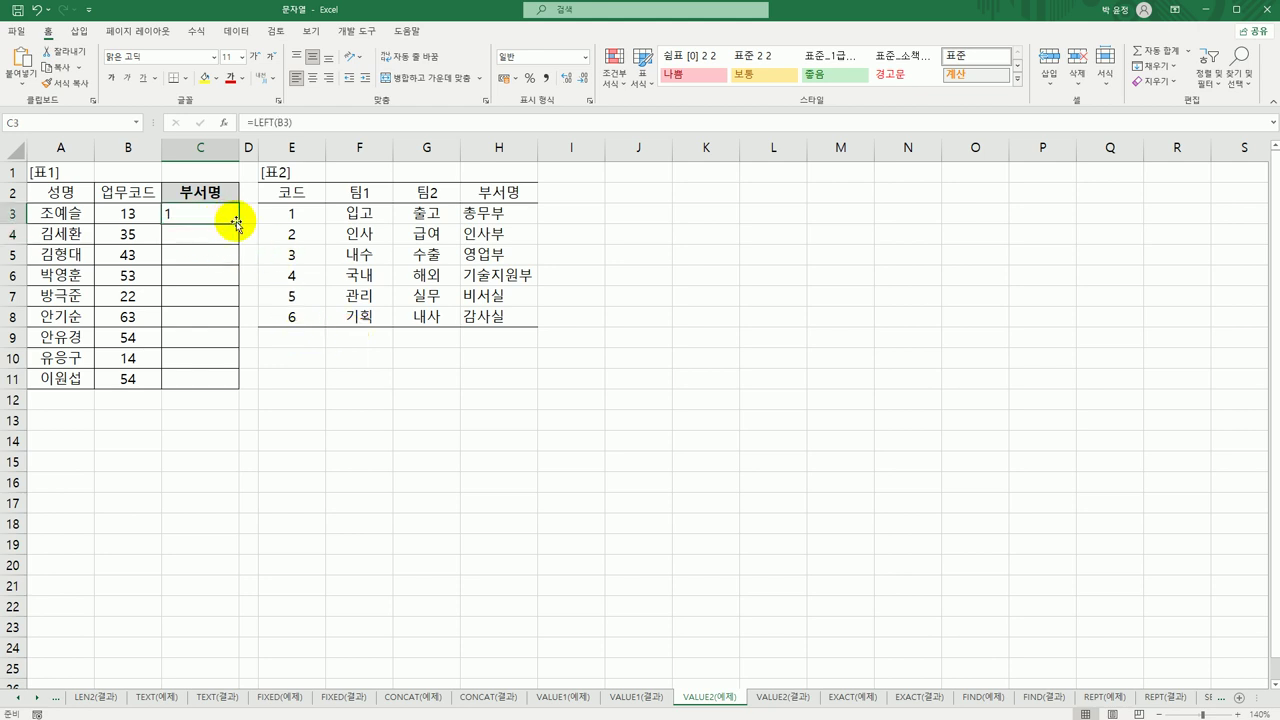
pyautogui.moveTo(238, 222); pyautogui.dragTo(217, 380)
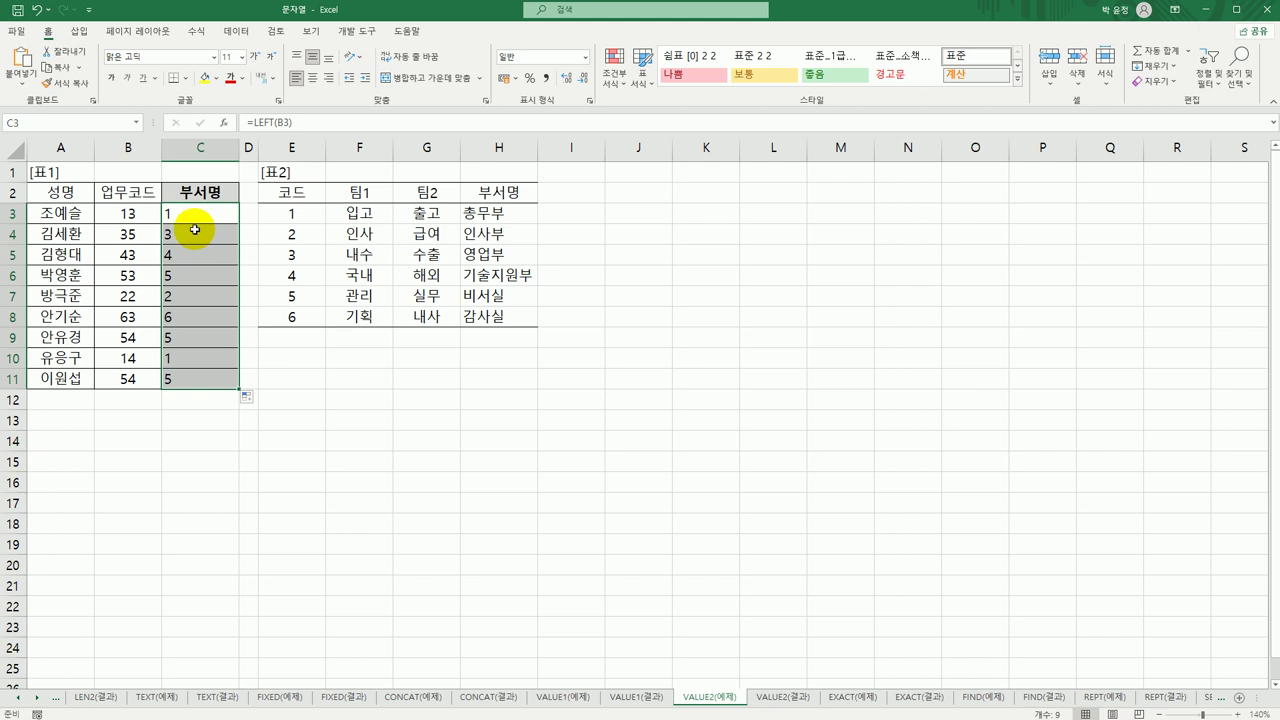
# Compare the LEFT result in C3 with the 코드 value in E3 and examine the 표2 range E3:H8
pyautogui.click(306, 211)
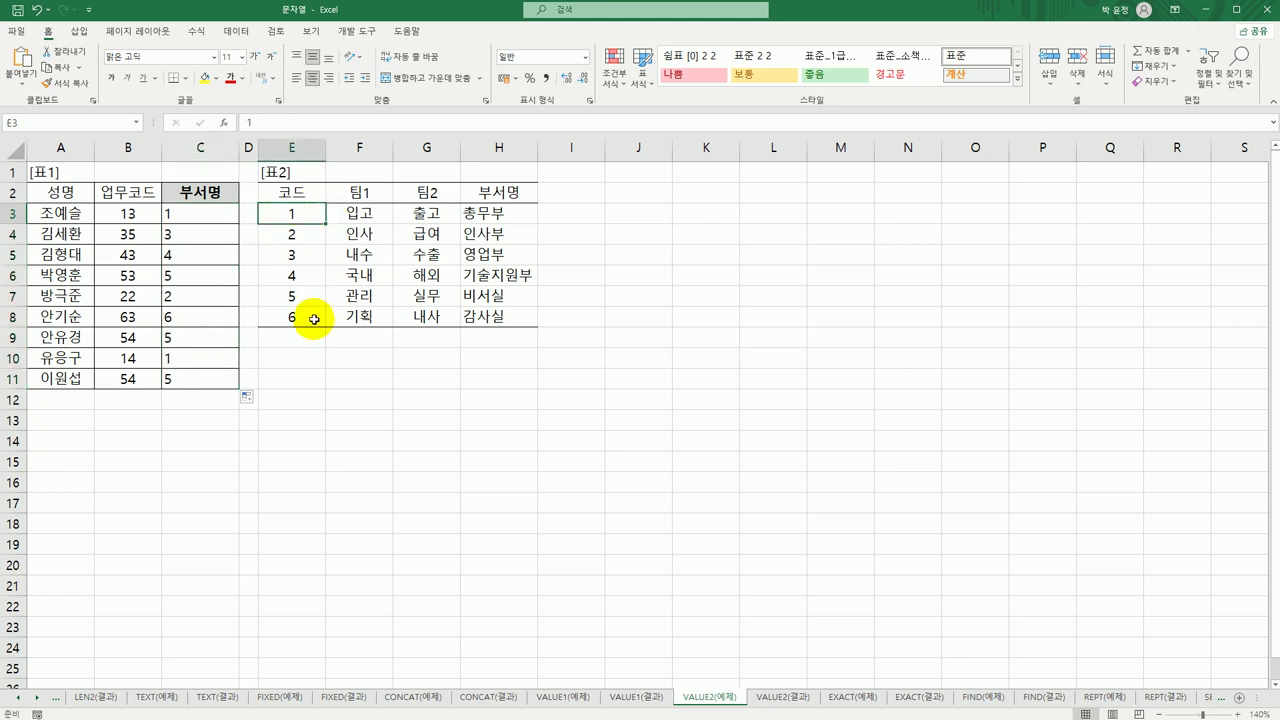
pyautogui.click(176, 214)
pyautogui.click(292, 213)
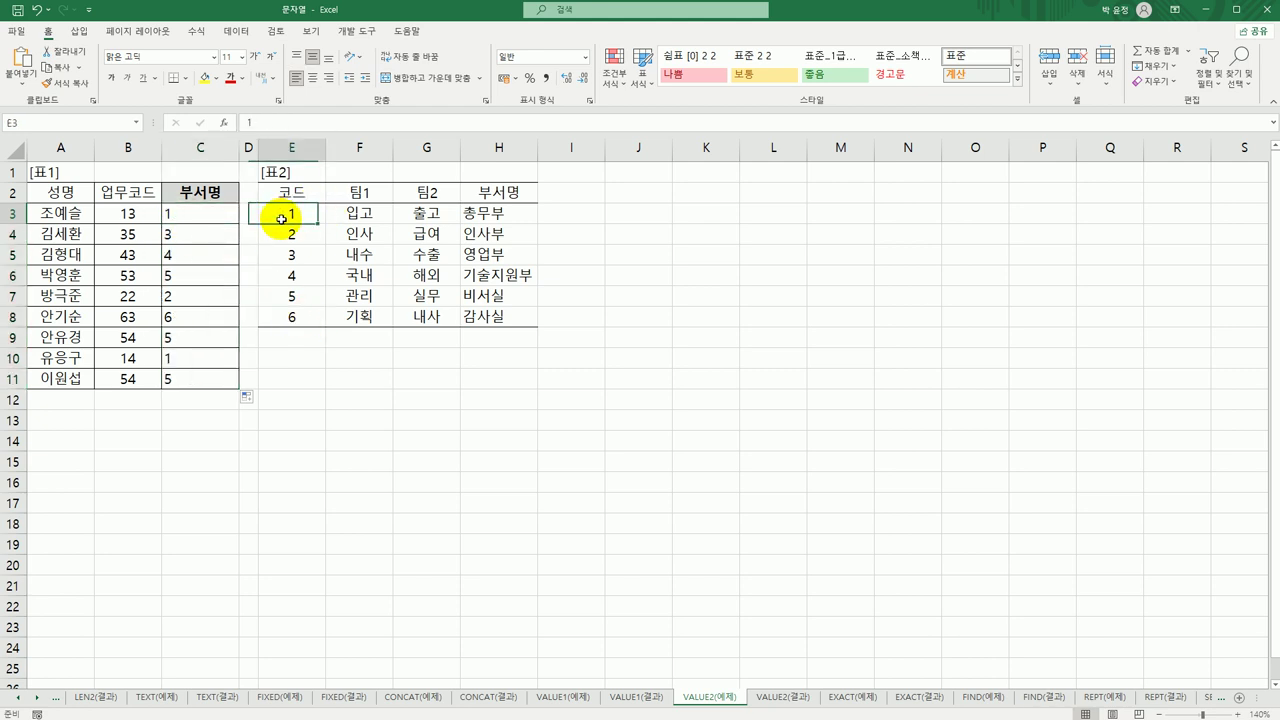
pyautogui.click(176, 217)
pyautogui.click(306, 212)
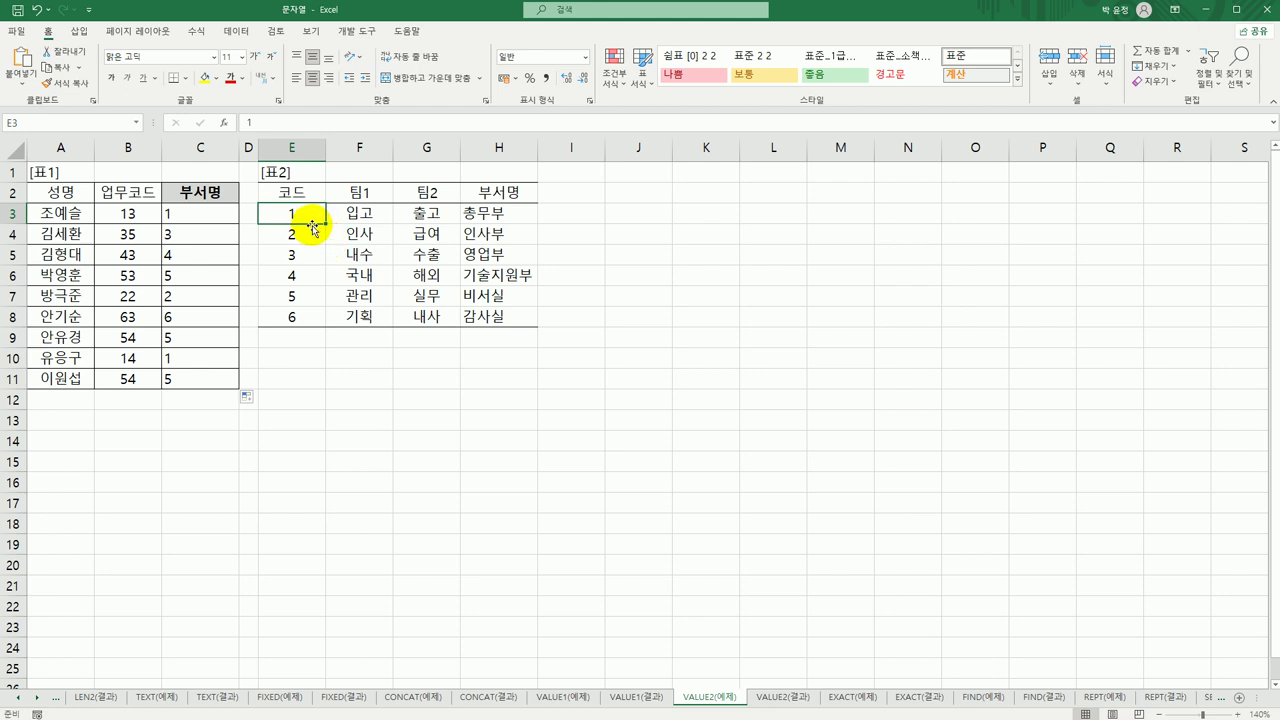
pyautogui.click(175, 216)
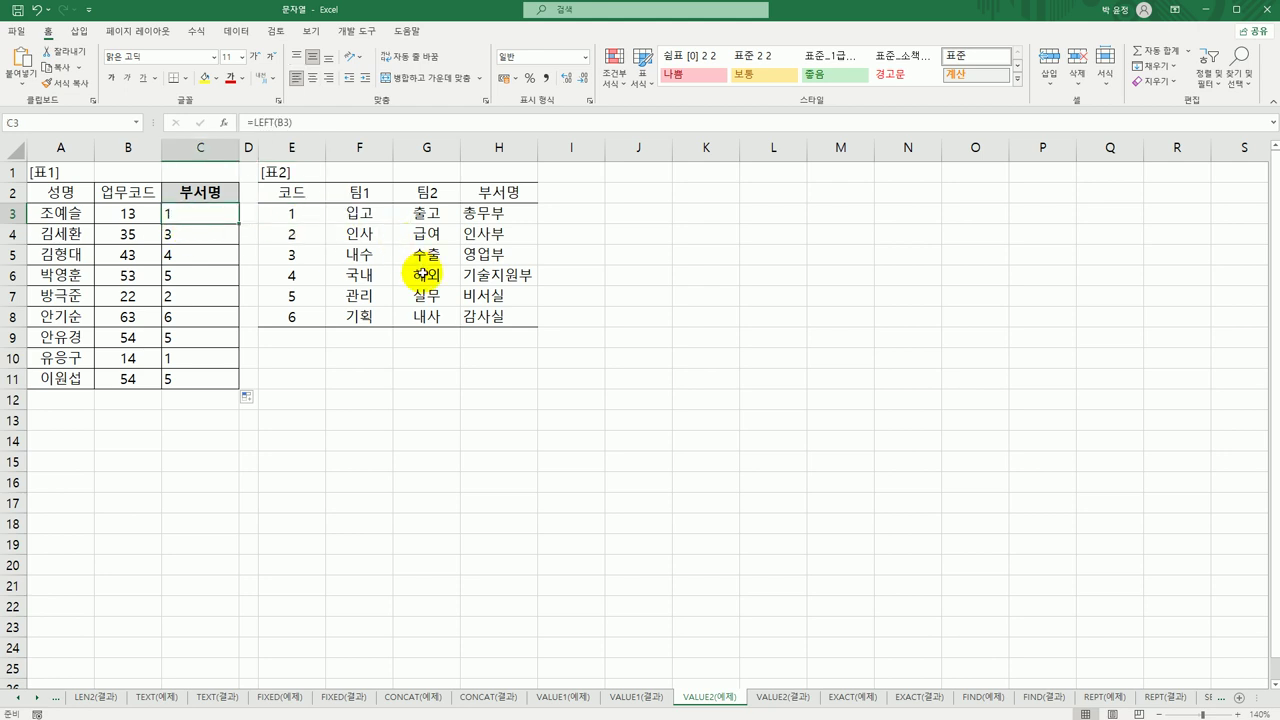
pyautogui.moveTo(318, 216); pyautogui.dragTo(484, 323)
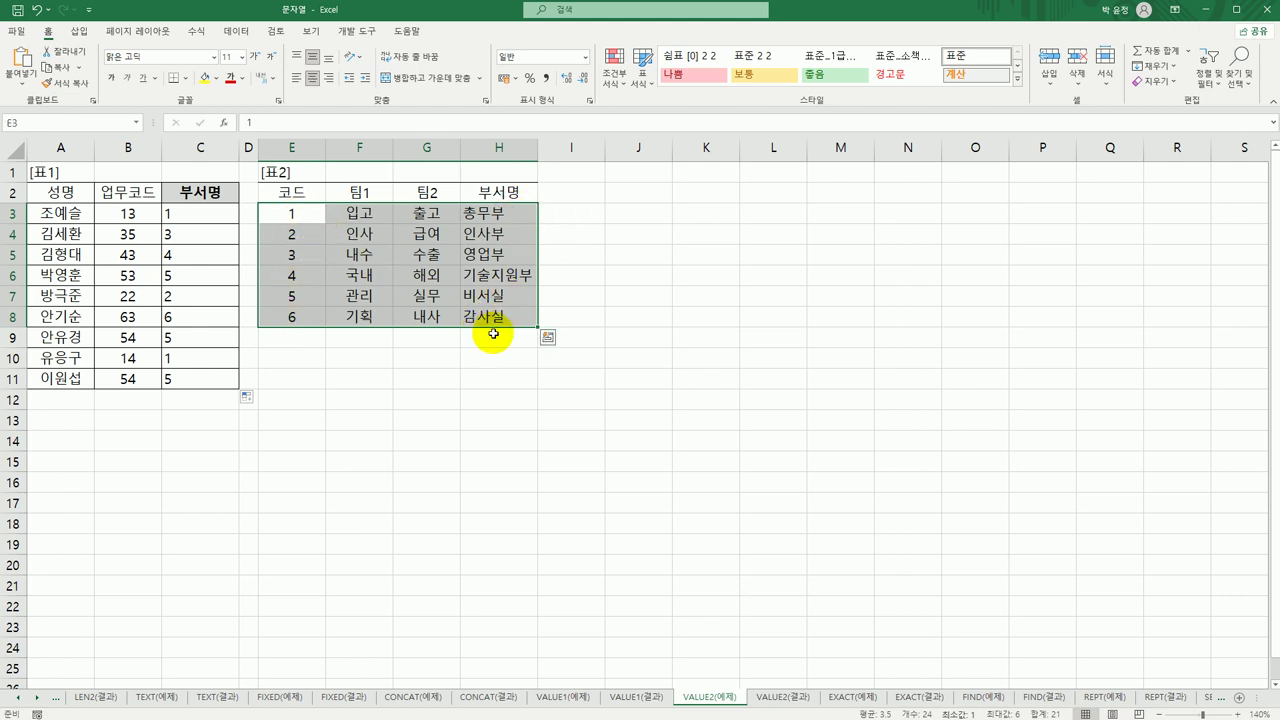
# Wrap the LEFT formula in C3 with VALUE to make =VALUE(LEFT(B3)), and fill it down to C11
pyautogui.click(176, 218)
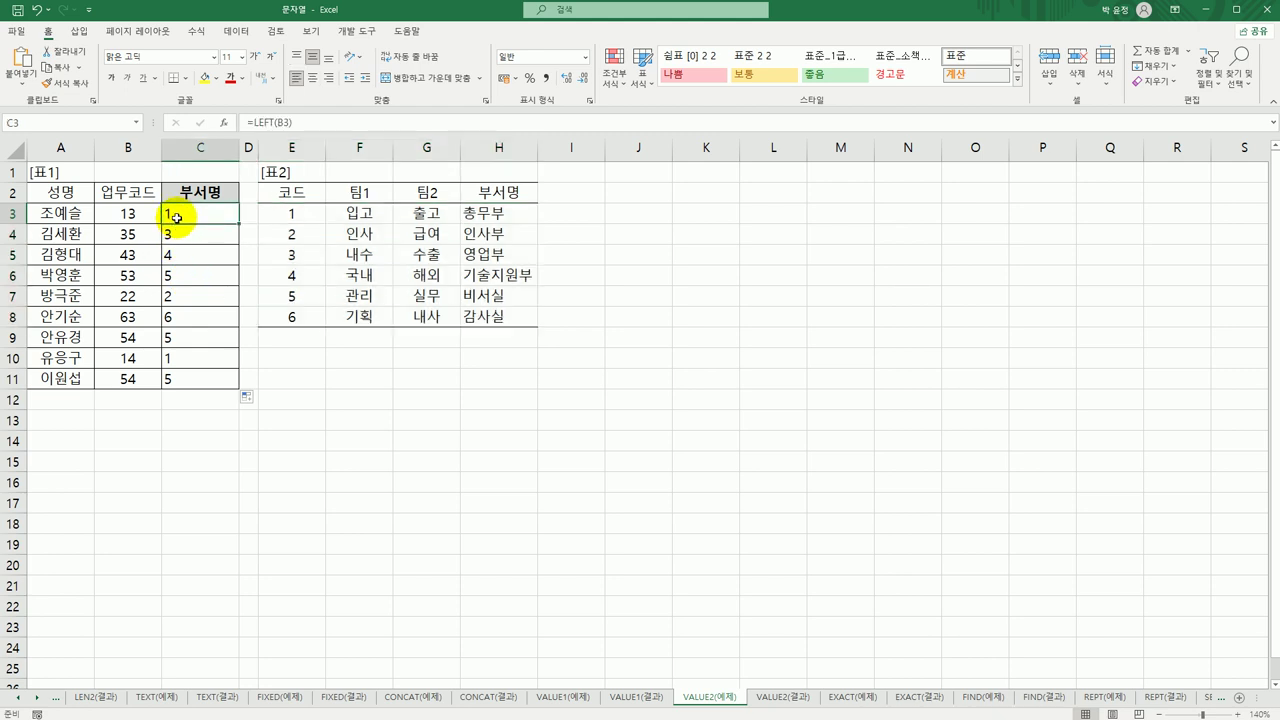
pyautogui.doubleClick(176, 218)
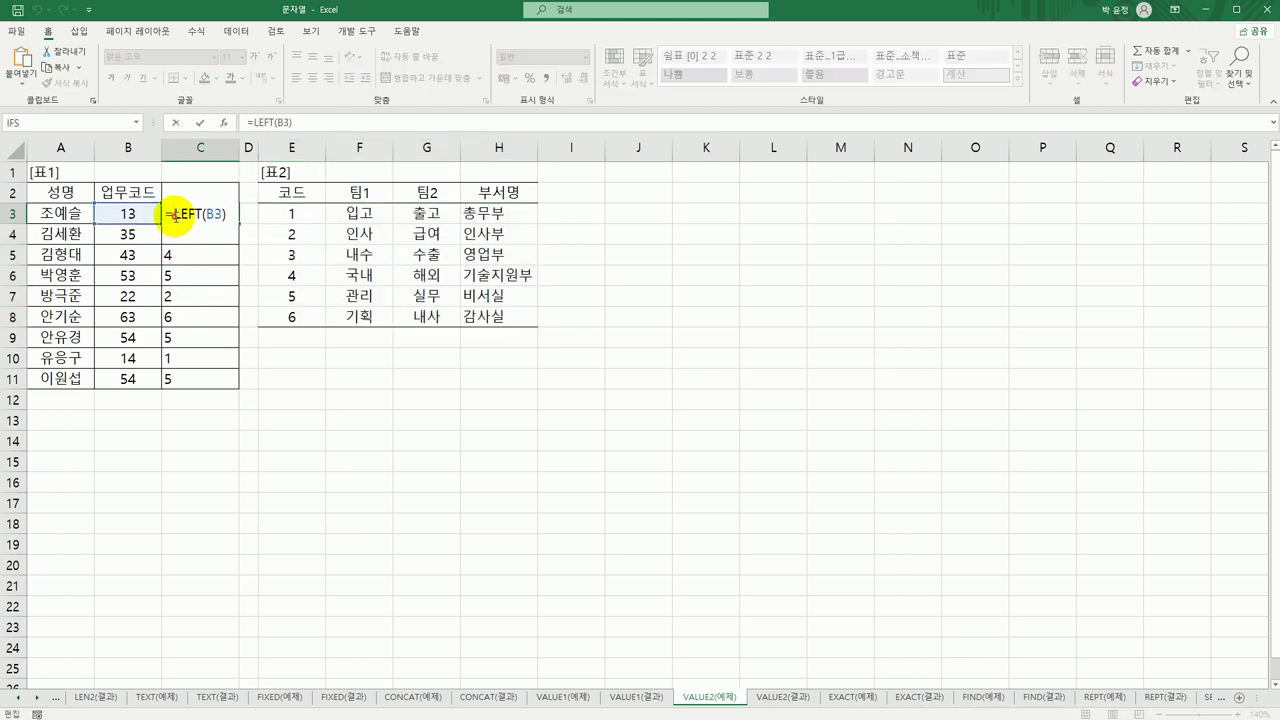
pyautogui.write('vl')
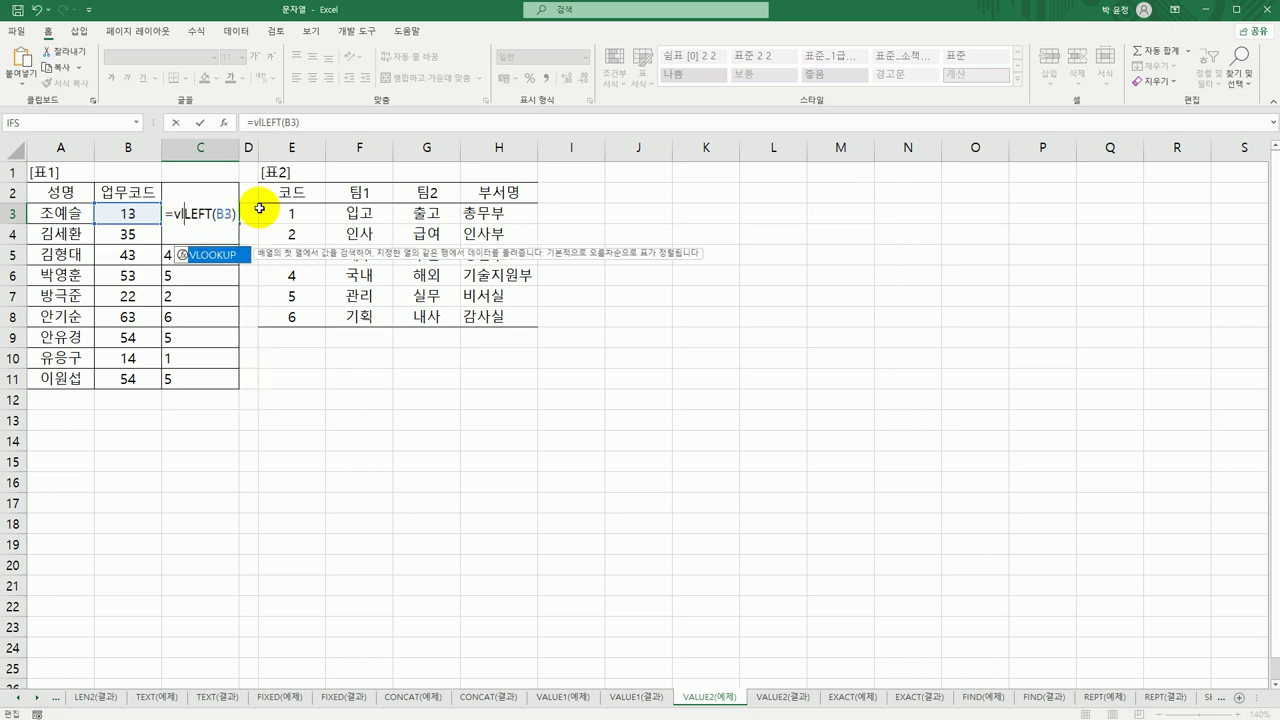
pyautogui.press('BackSpace')
pyautogui.write('a')
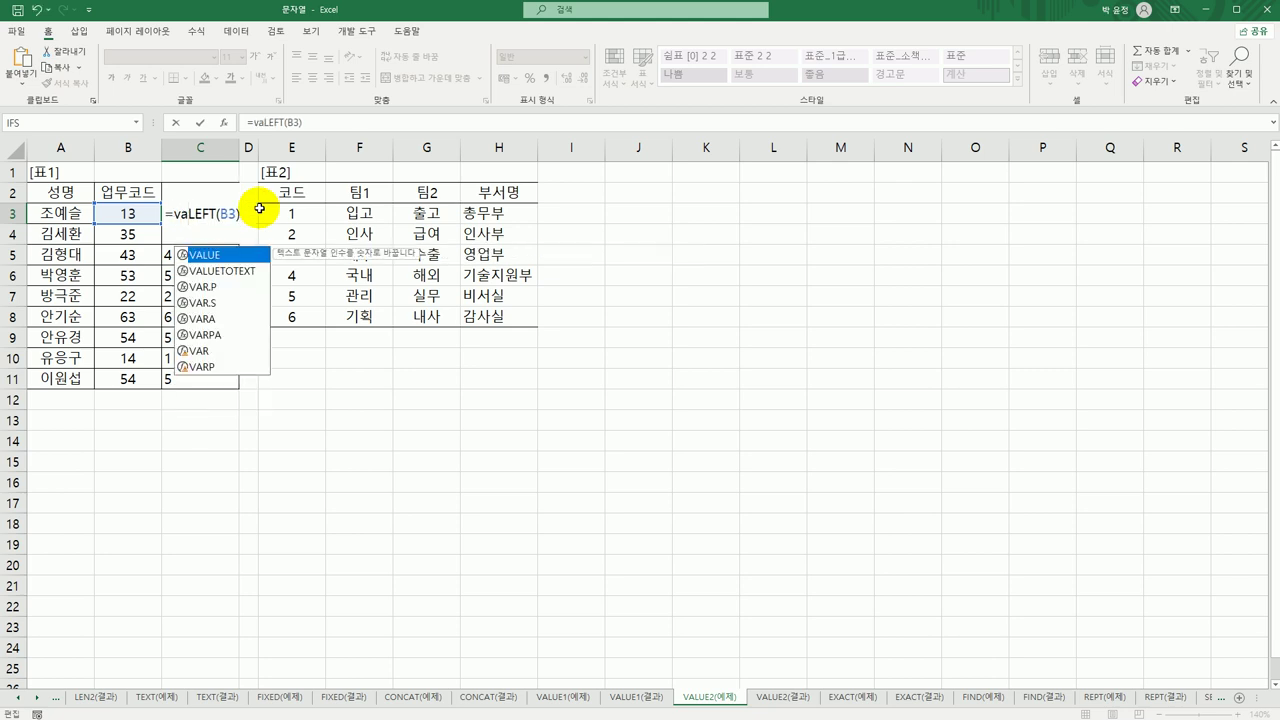
pyautogui.press('Tab')
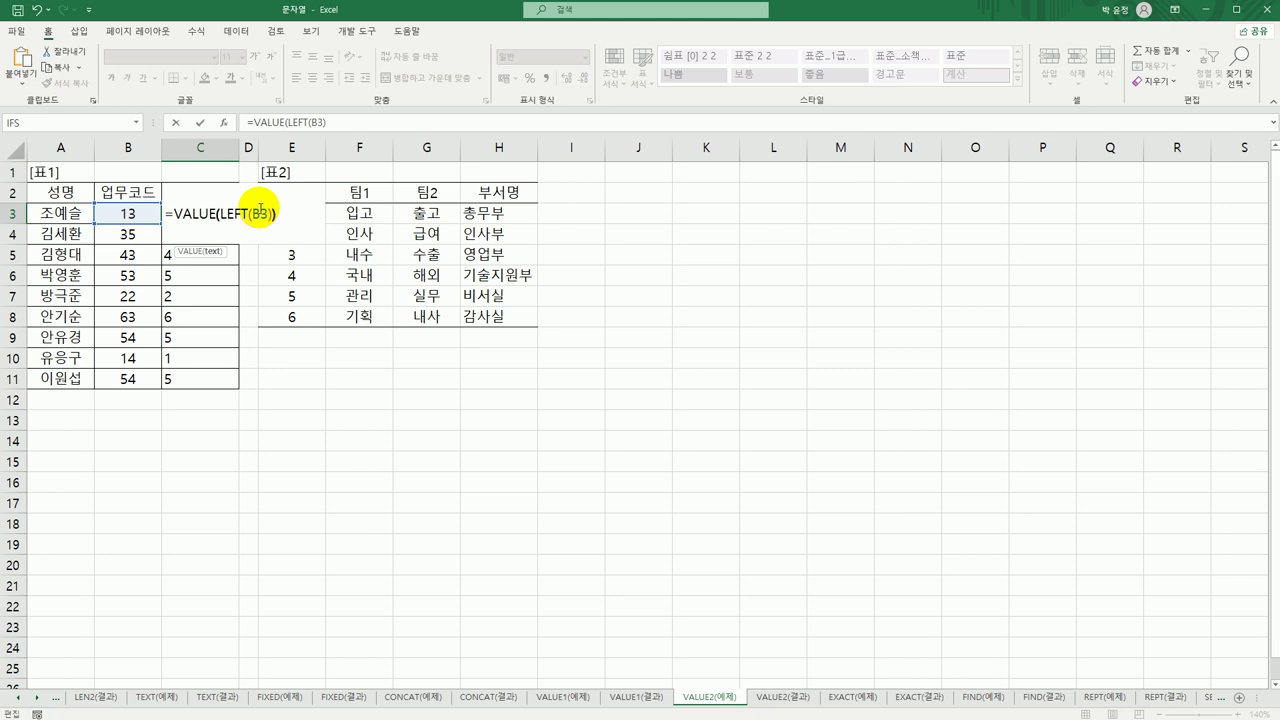
pyautogui.write(')')
pyautogui.press('Return')
pyautogui.press('Up')
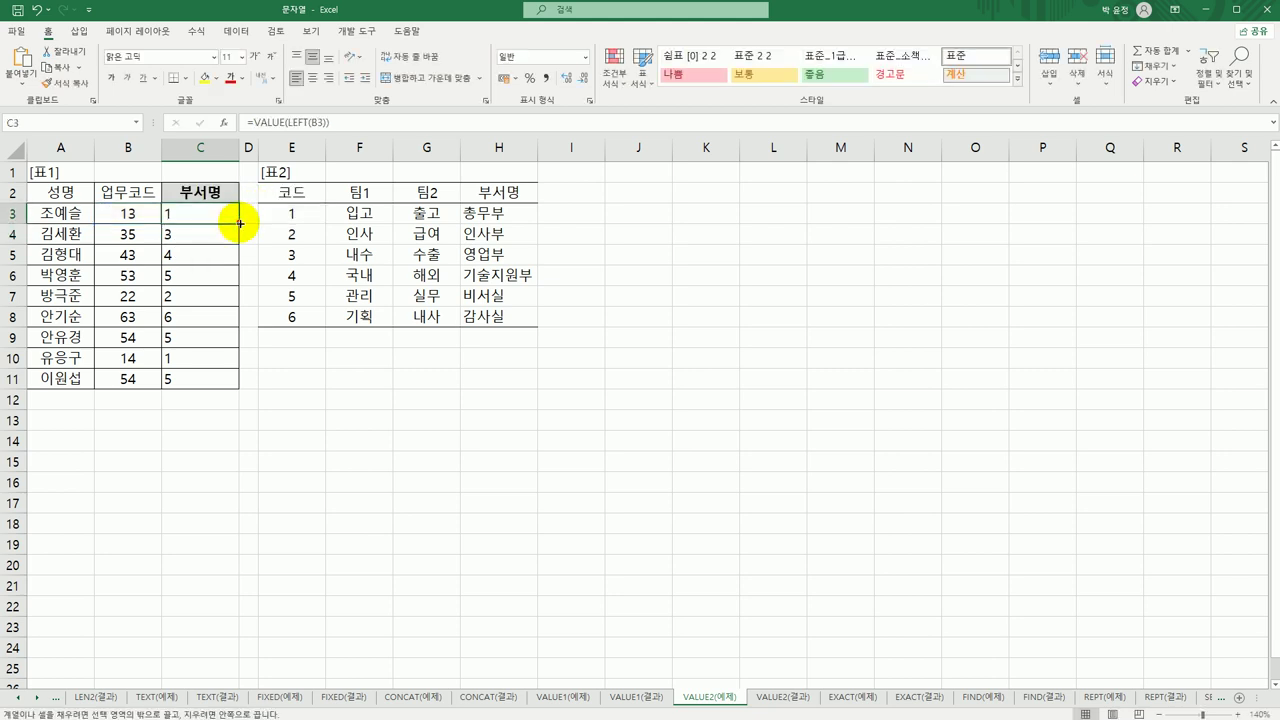
pyautogui.moveTo(240, 224); pyautogui.dragTo(200, 380)
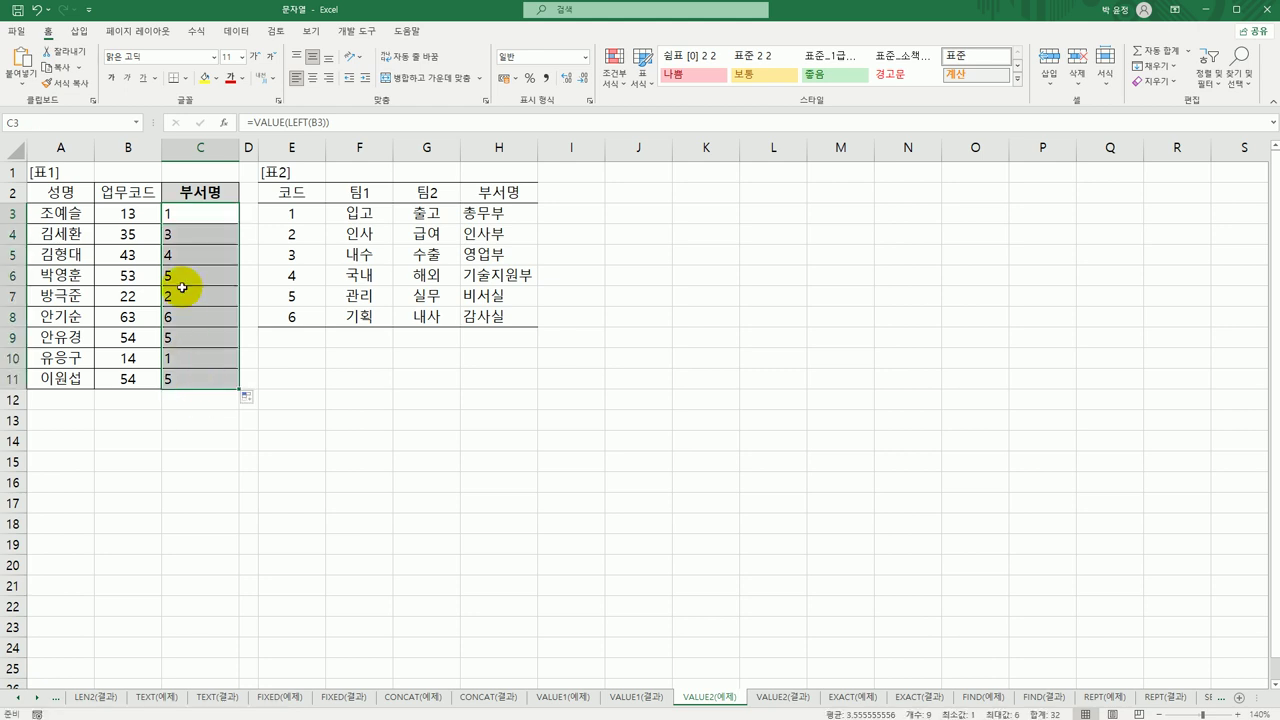
# Nest the C3 formula as the lookup value of a VLOOKUP function and open its function arguments clear of the 표2 table
pyautogui.click(167, 216)
pyautogui.doubleClick(168, 214)
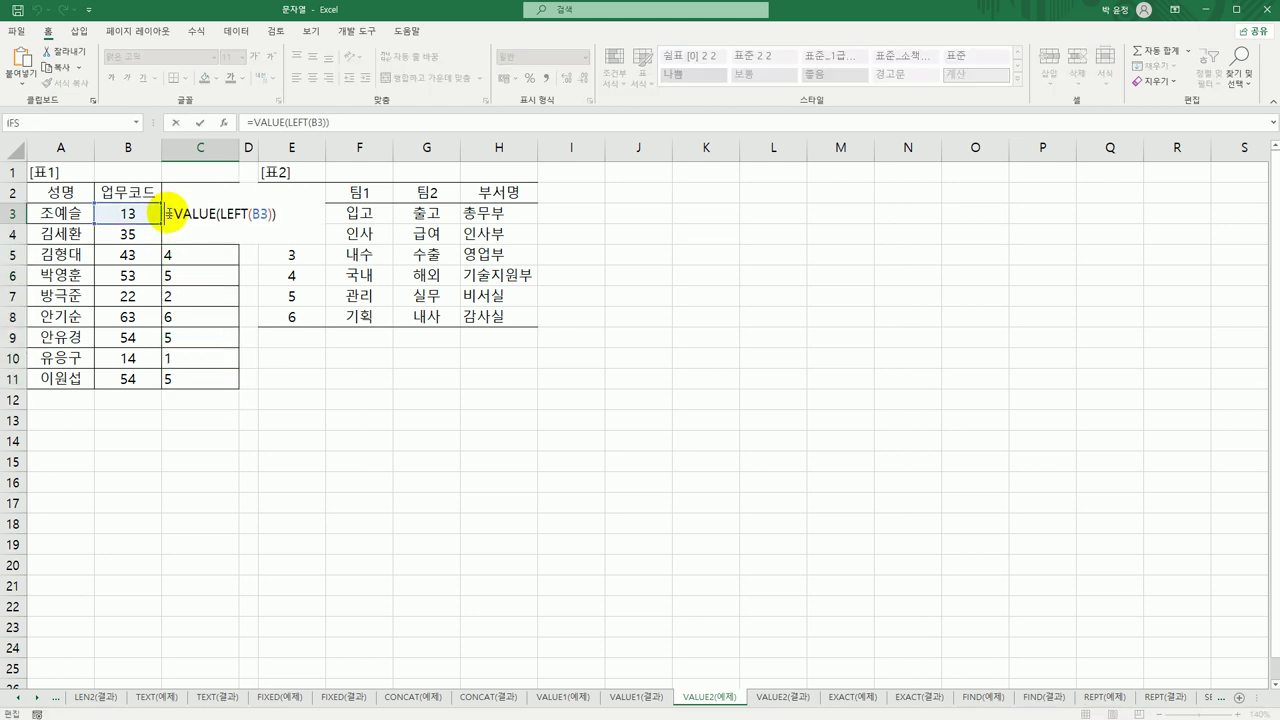
pyautogui.write('v')
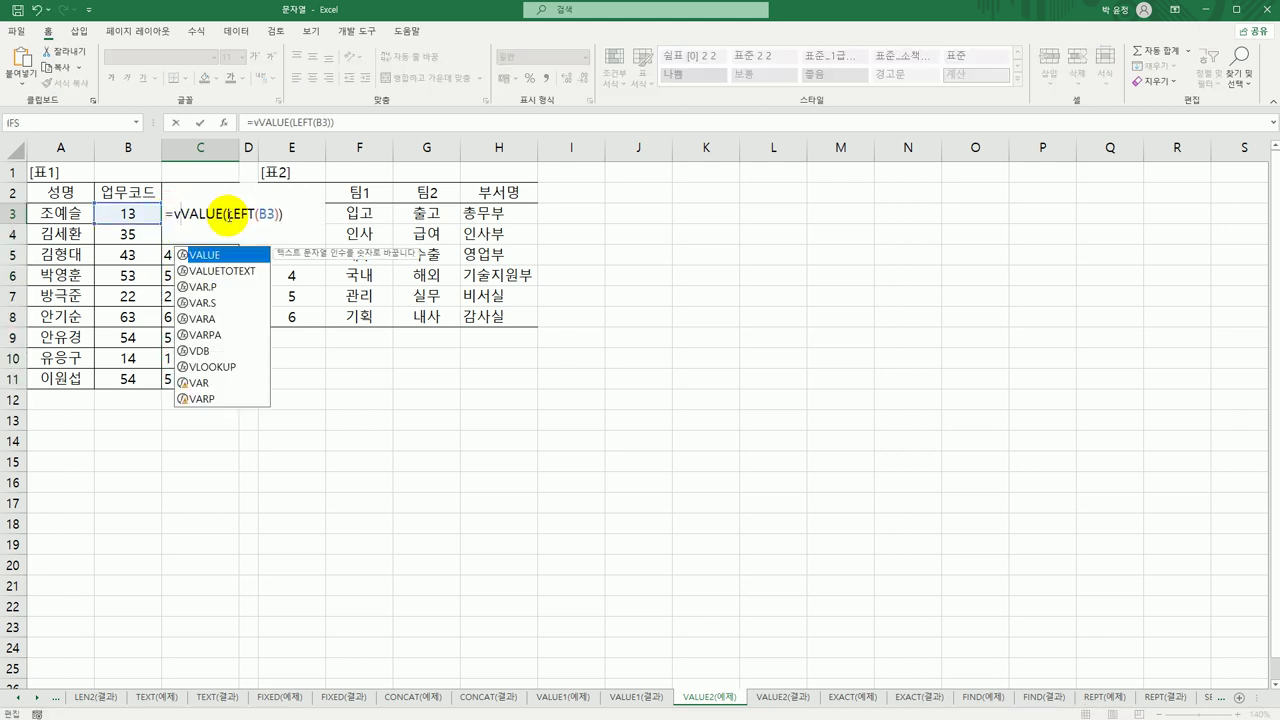
pyautogui.write('l')
pyautogui.press('Tab')
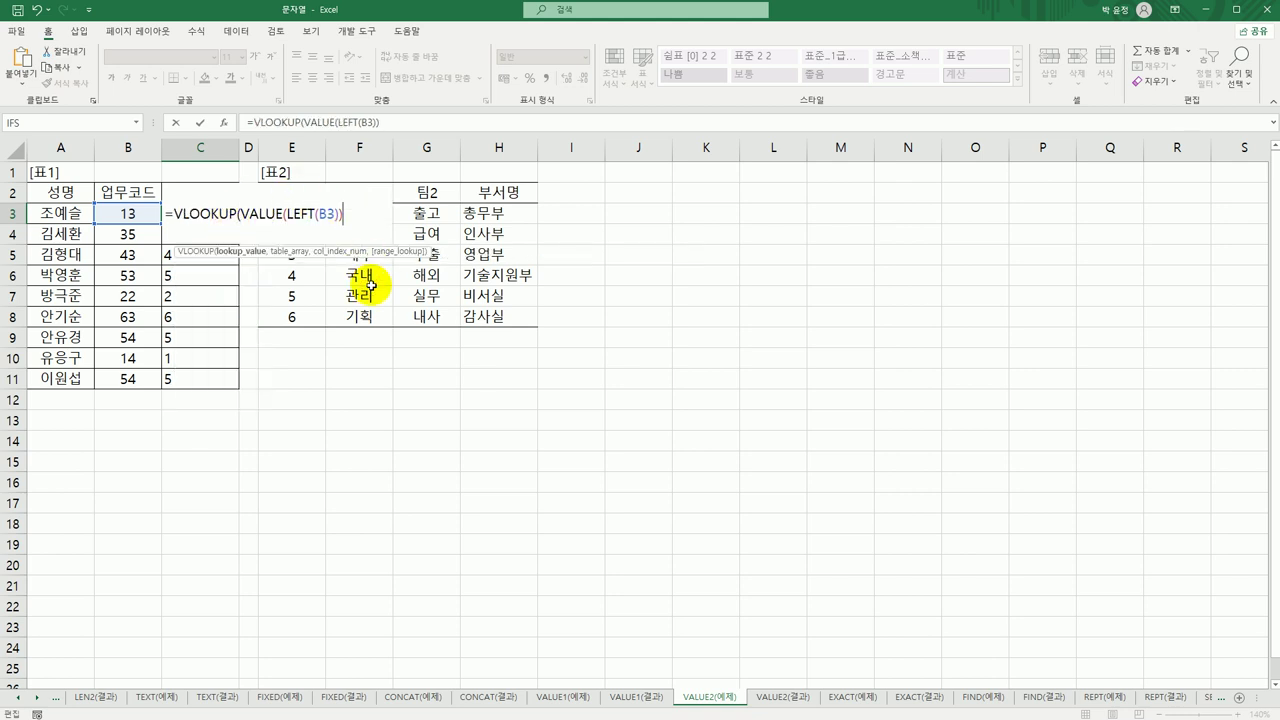
pyautogui.click(224, 122)
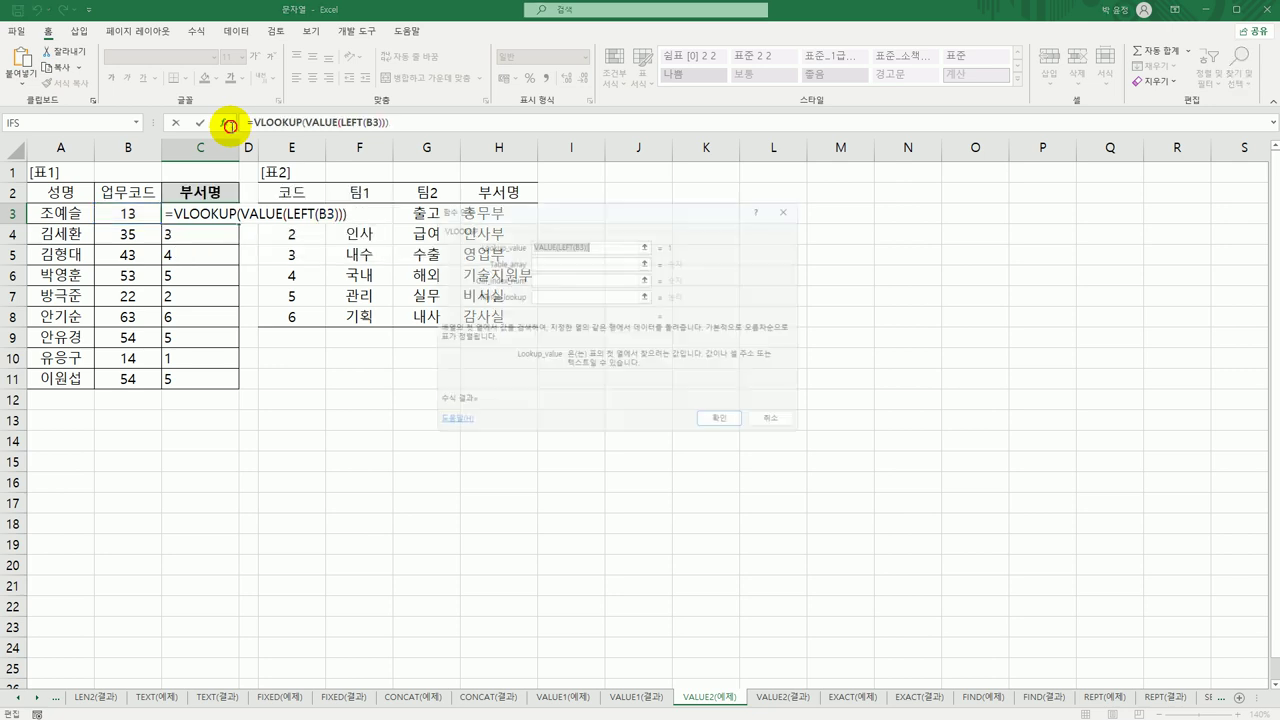
pyautogui.moveTo(640, 204); pyautogui.dragTo(806, 204)
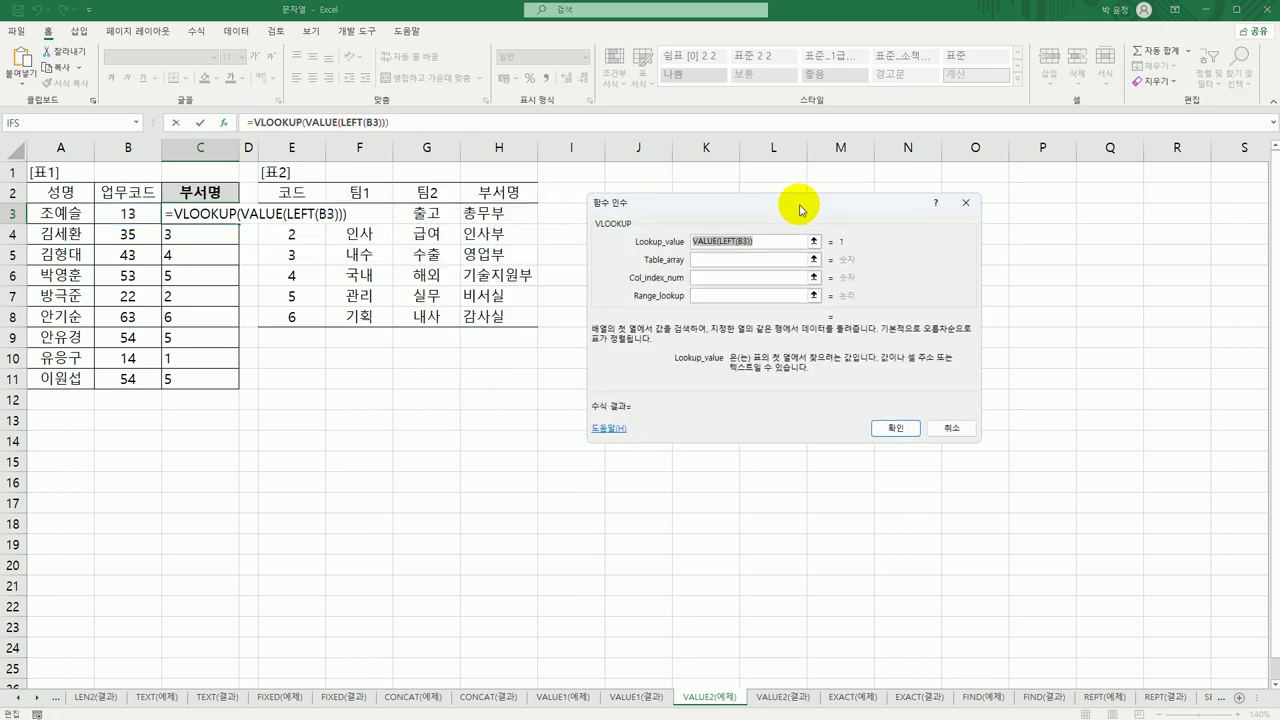
# Complete the VLOOKUP in C3 with table array $E$3:$H$8, column index 4 and range lookup 0, and fill it down to C11
pyautogui.click(733, 256)
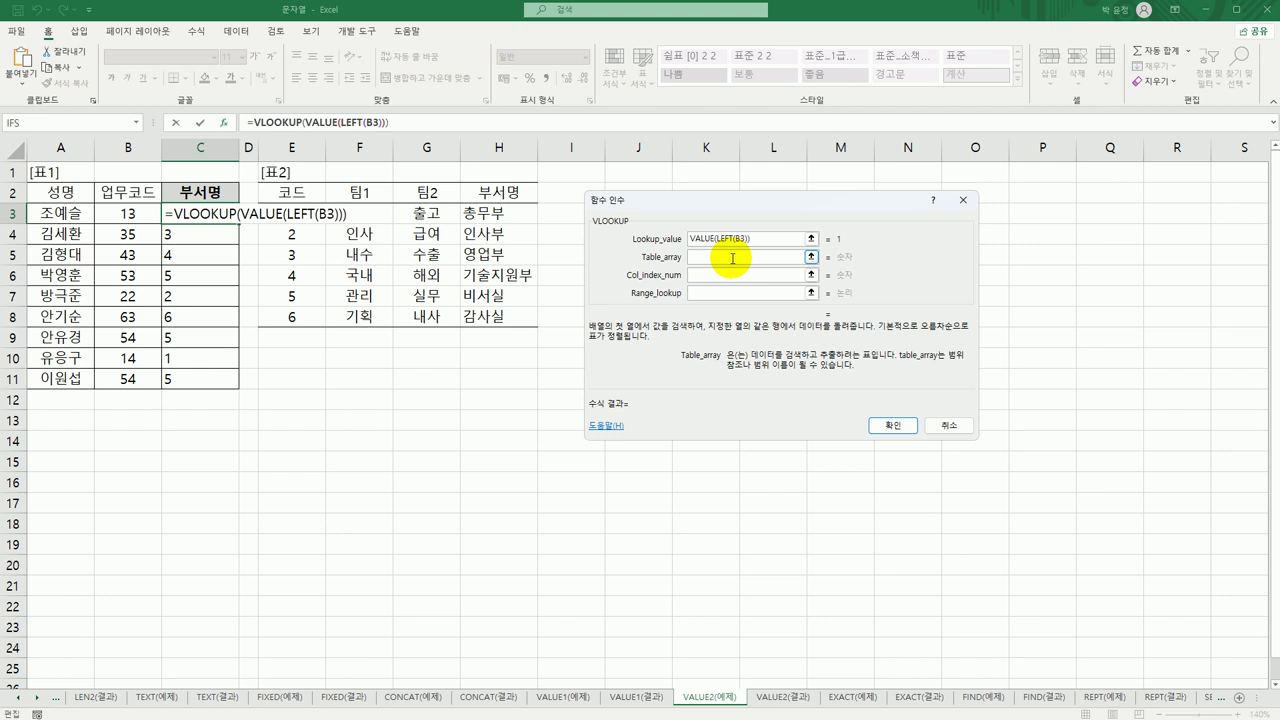
pyautogui.moveTo(316, 212); pyautogui.dragTo(494, 334)
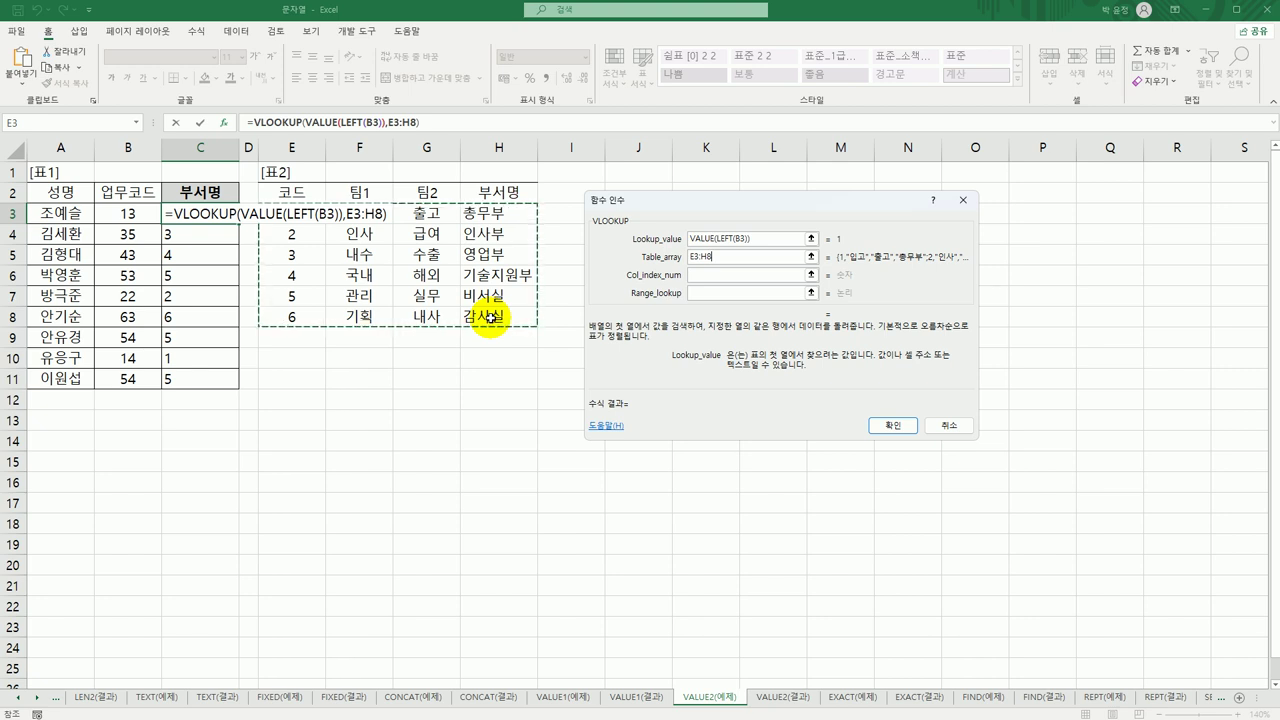
pyautogui.press('F4')
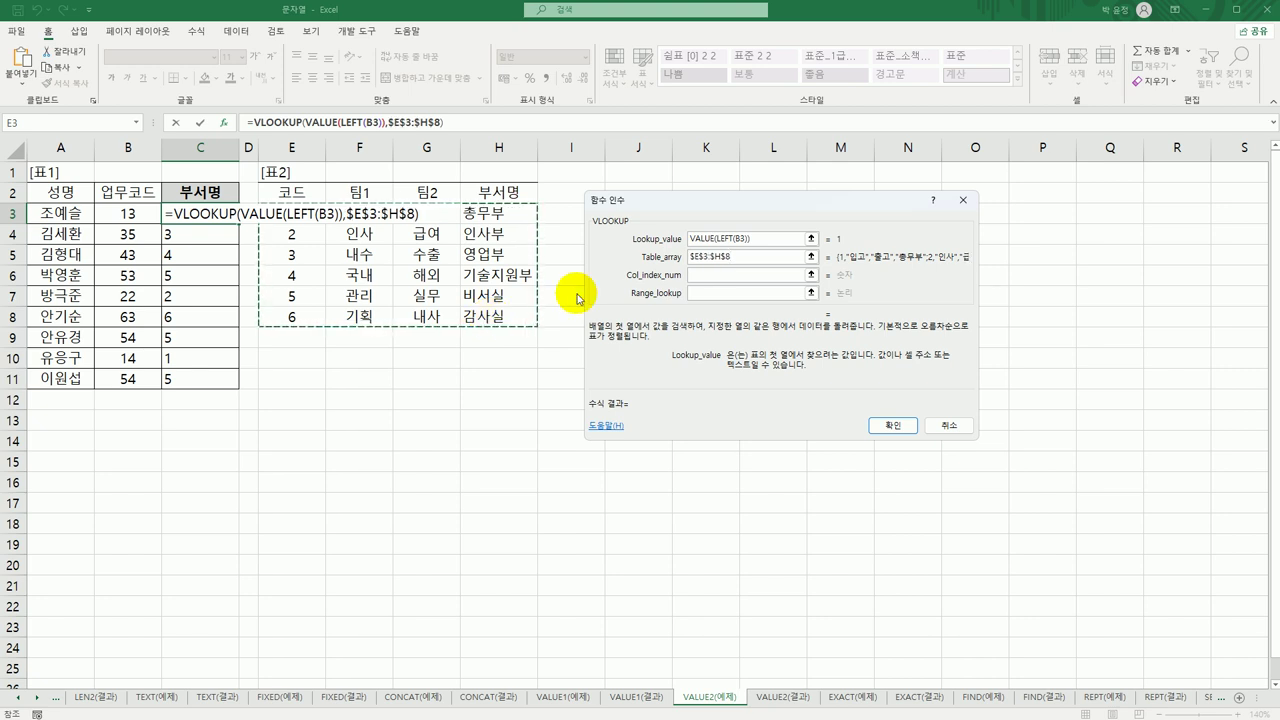
pyautogui.click(701, 276)
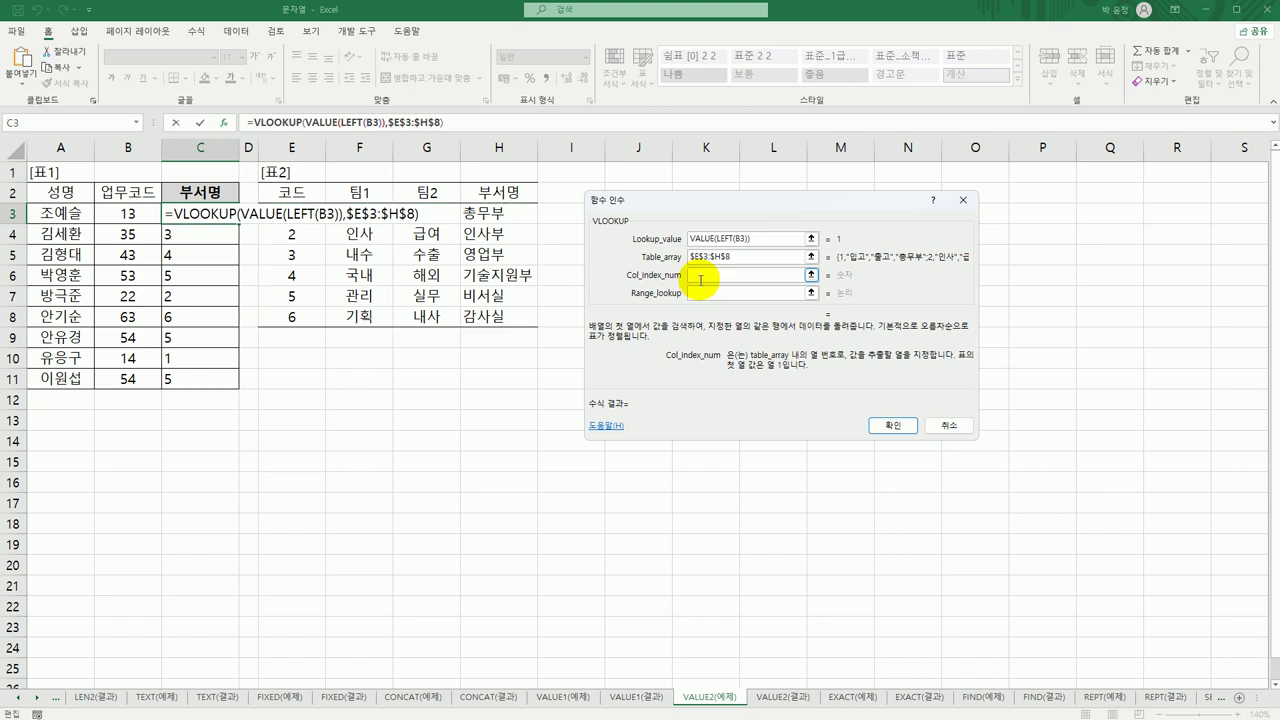
pyautogui.write('4')
pyautogui.click(709, 296)
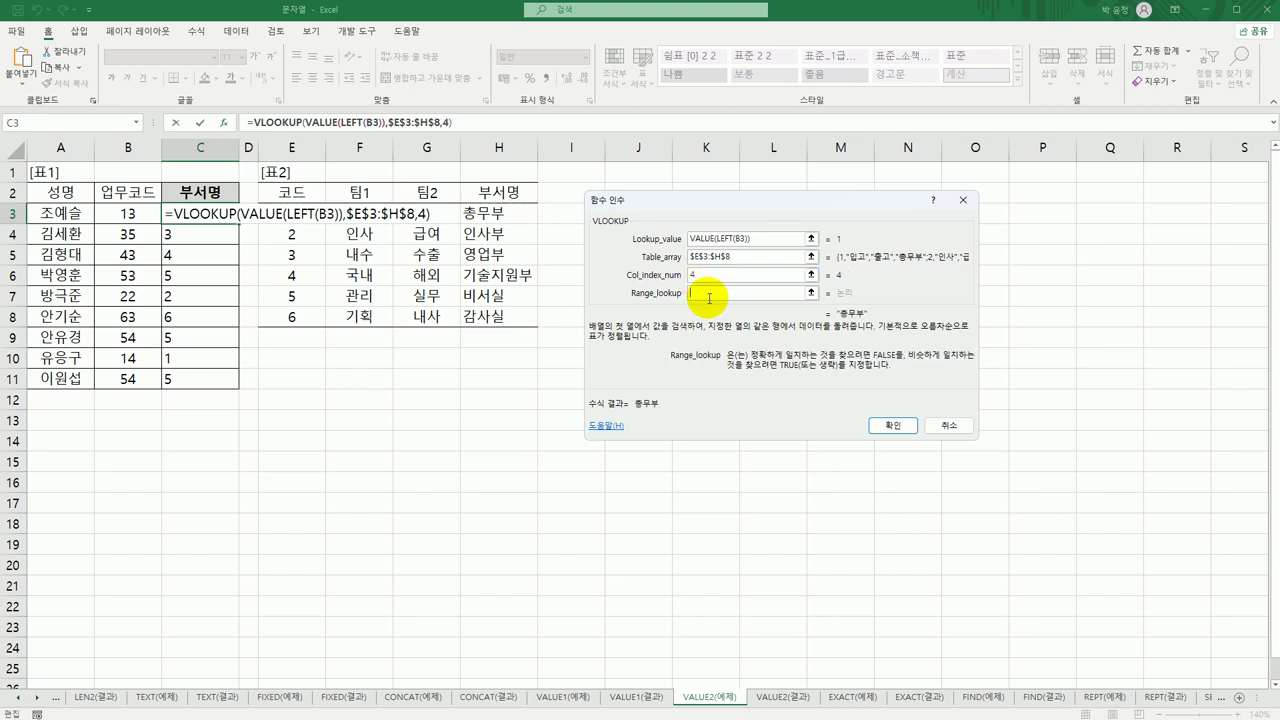
pyautogui.write('0')
pyautogui.click(890, 425)
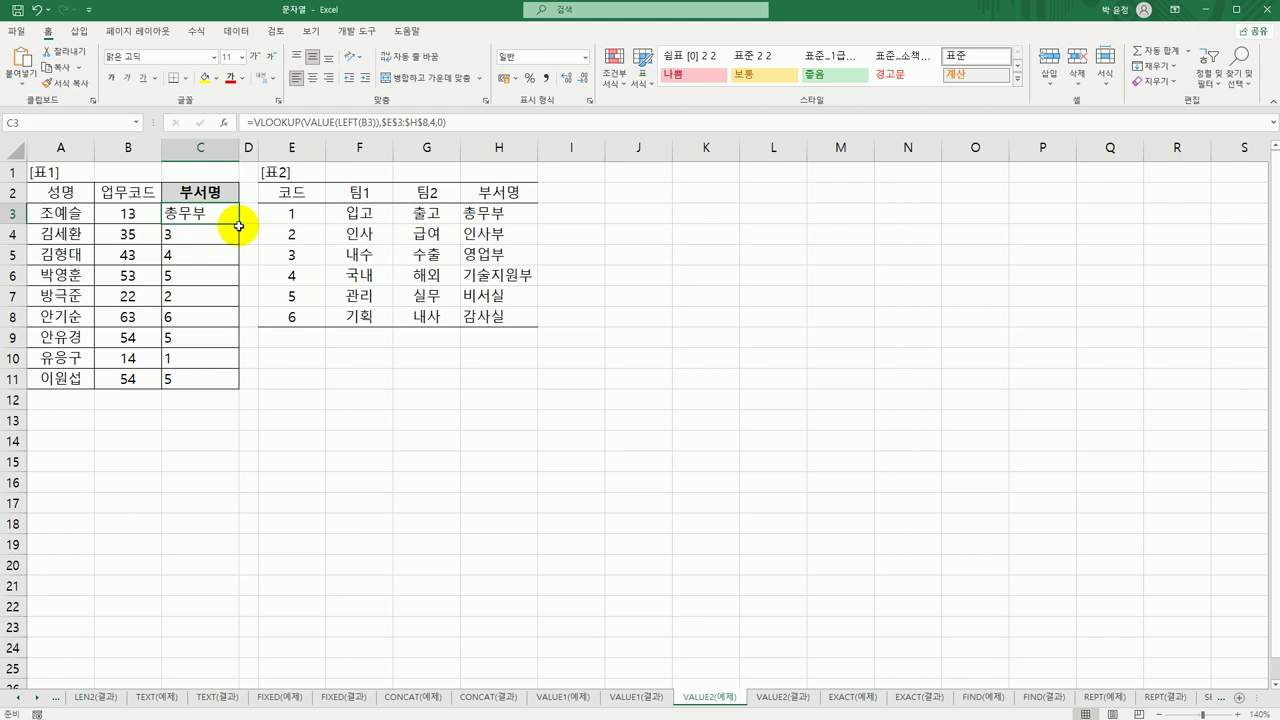
pyautogui.moveTo(239, 223); pyautogui.dragTo(214, 380)
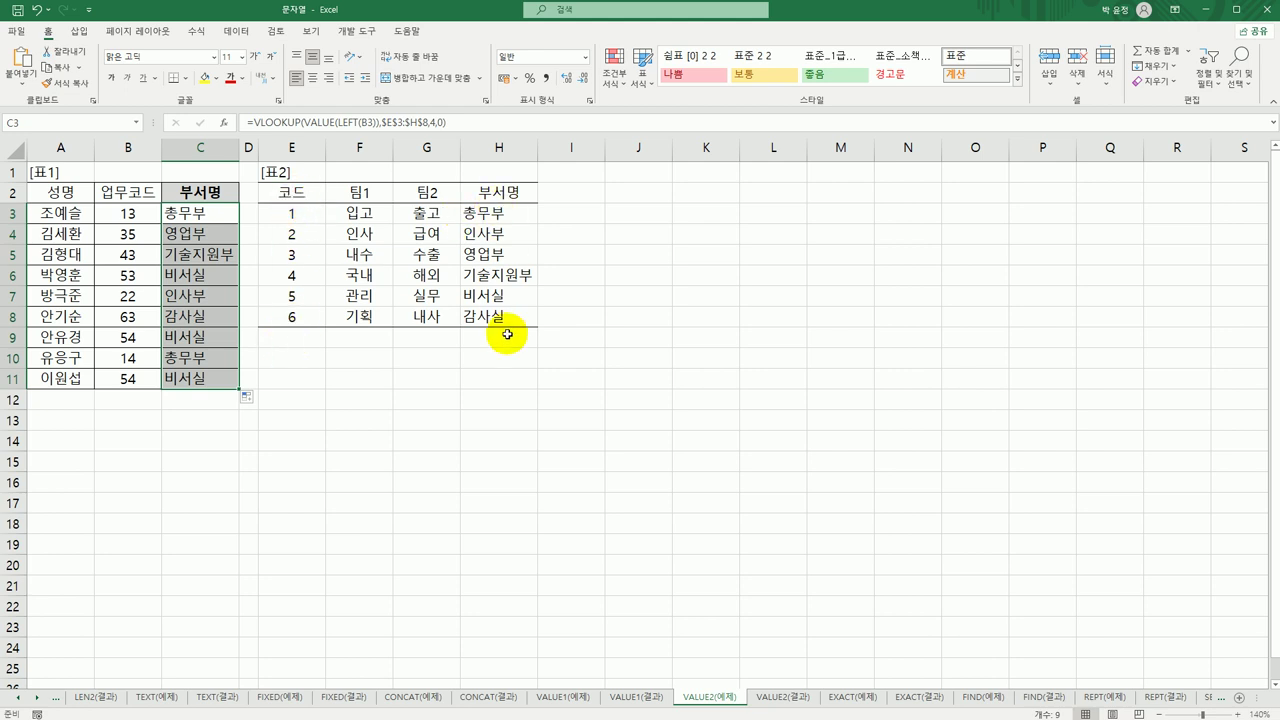
pyautogui.click(198, 380)
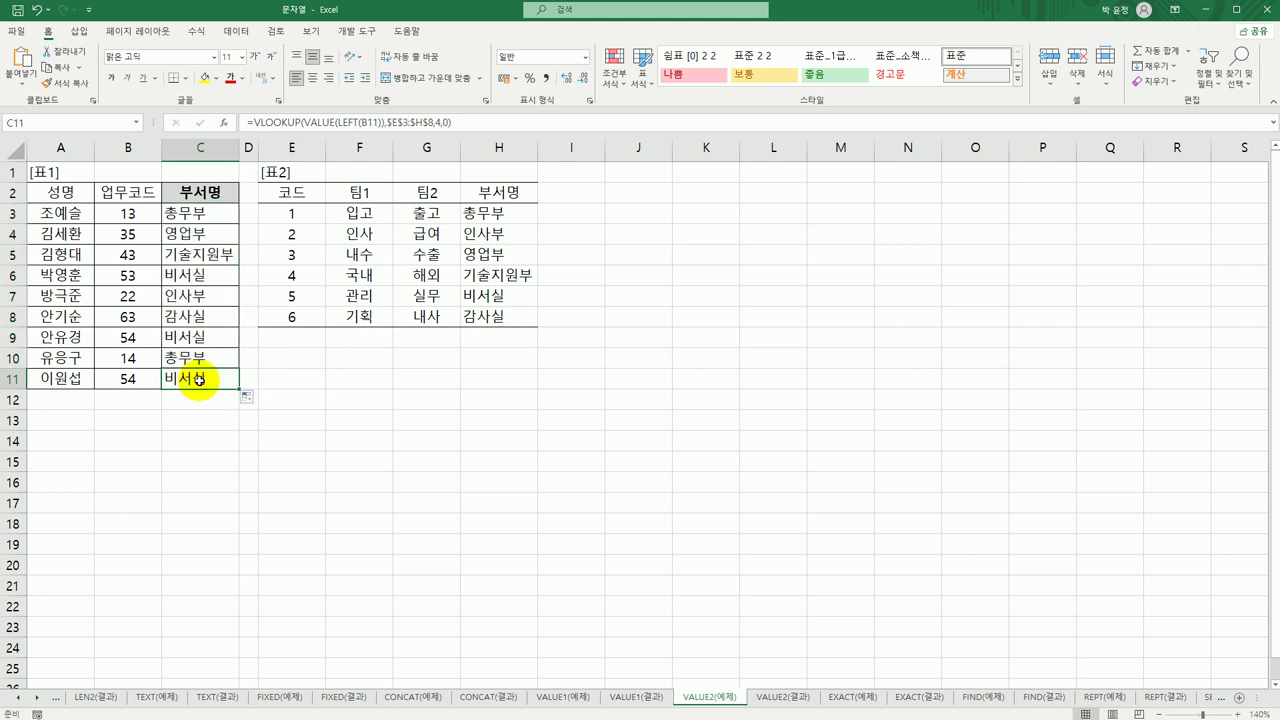
# View the VALUE2(결과) sheet and compare the 텍스트1 and 텍스트2 entries in row 3 of the EXACT(예제) sheet
pyautogui.click(784, 698)
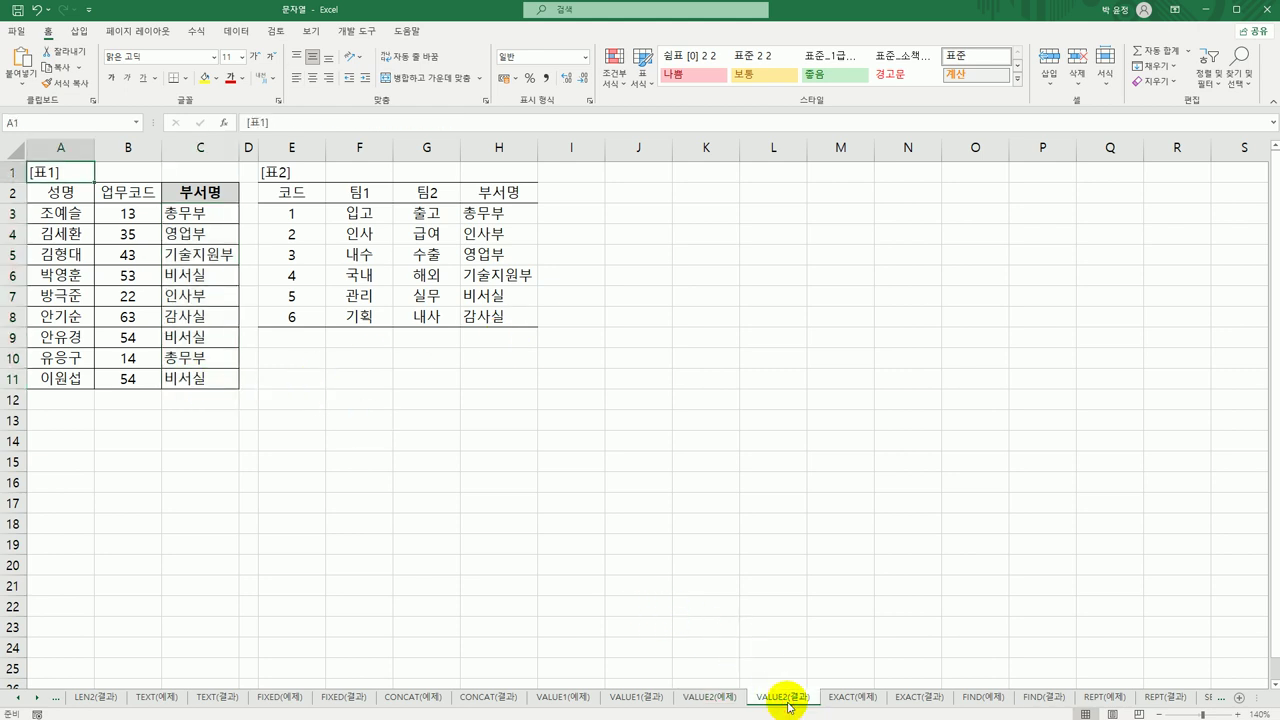
pyautogui.click(36, 704)
pyautogui.click(36, 704)
pyautogui.click(36, 704)
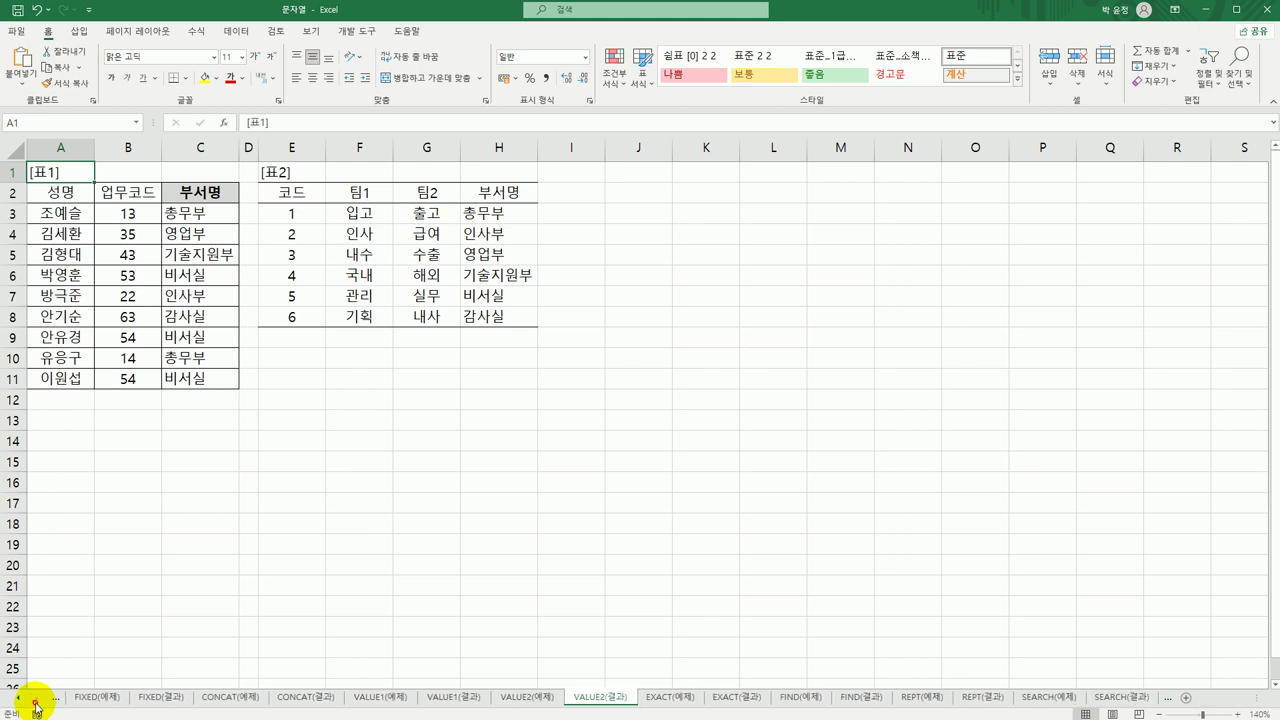
pyautogui.click(678, 698)
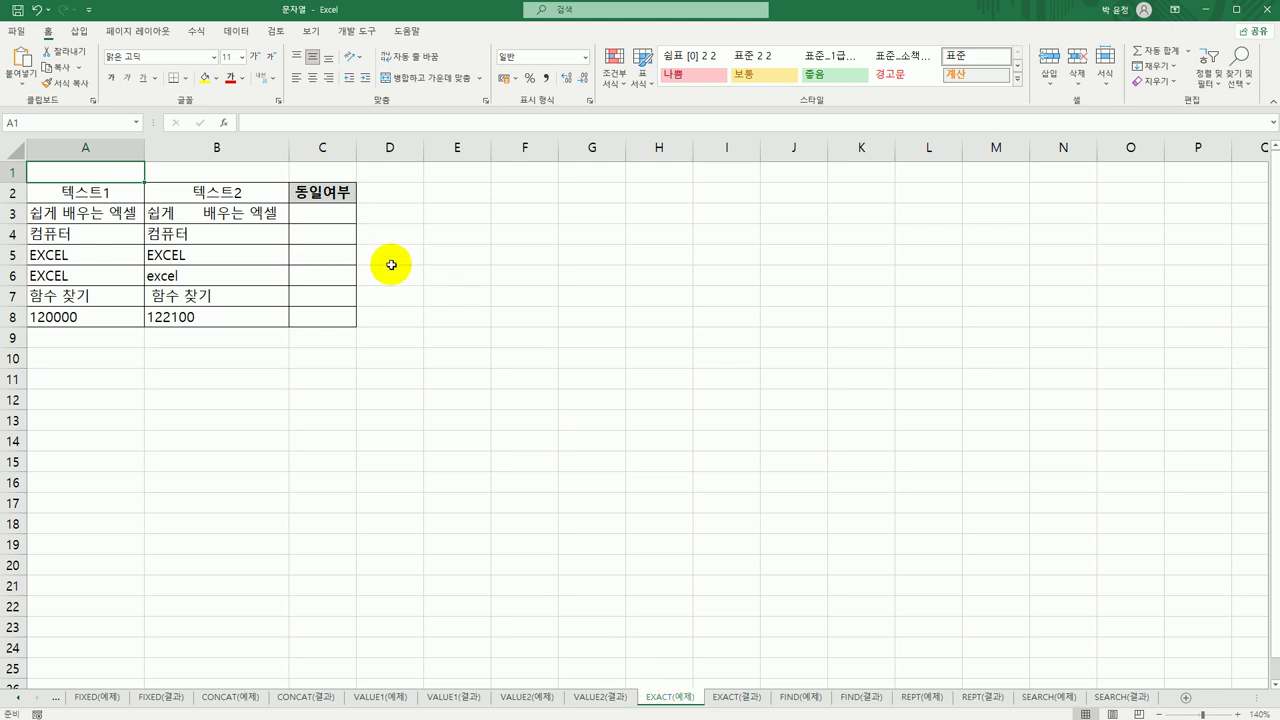
pyautogui.click(322, 212)
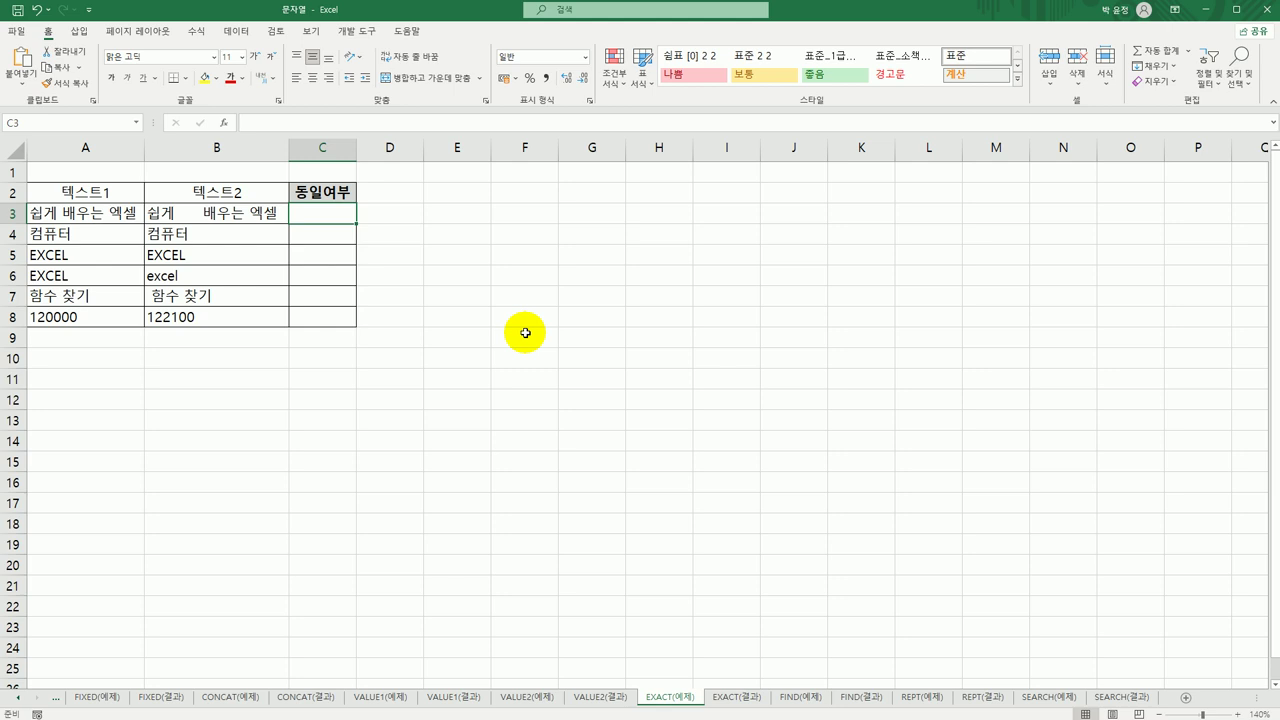
pyautogui.click(125, 215)
pyautogui.click(215, 210)
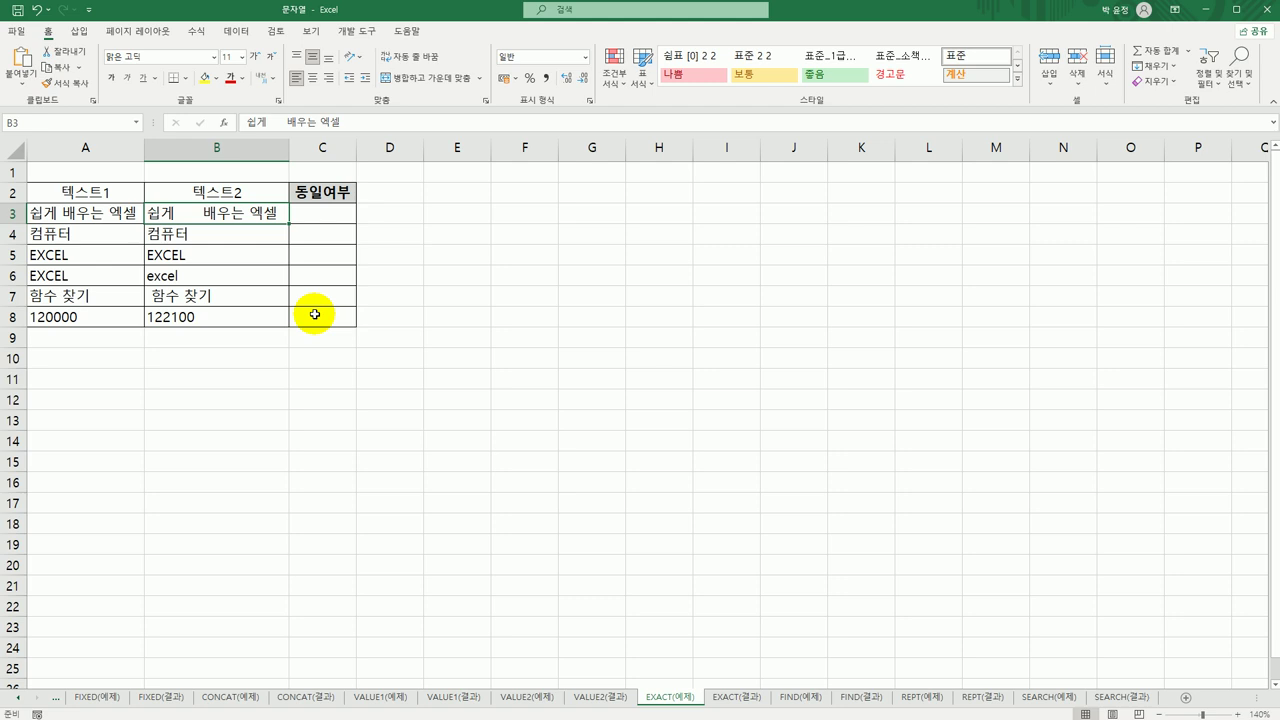
# Enter =EXACT(A3,B3) in cell C3 of the 동일여부 column and fill it down to C8
pyautogui.click(318, 211)
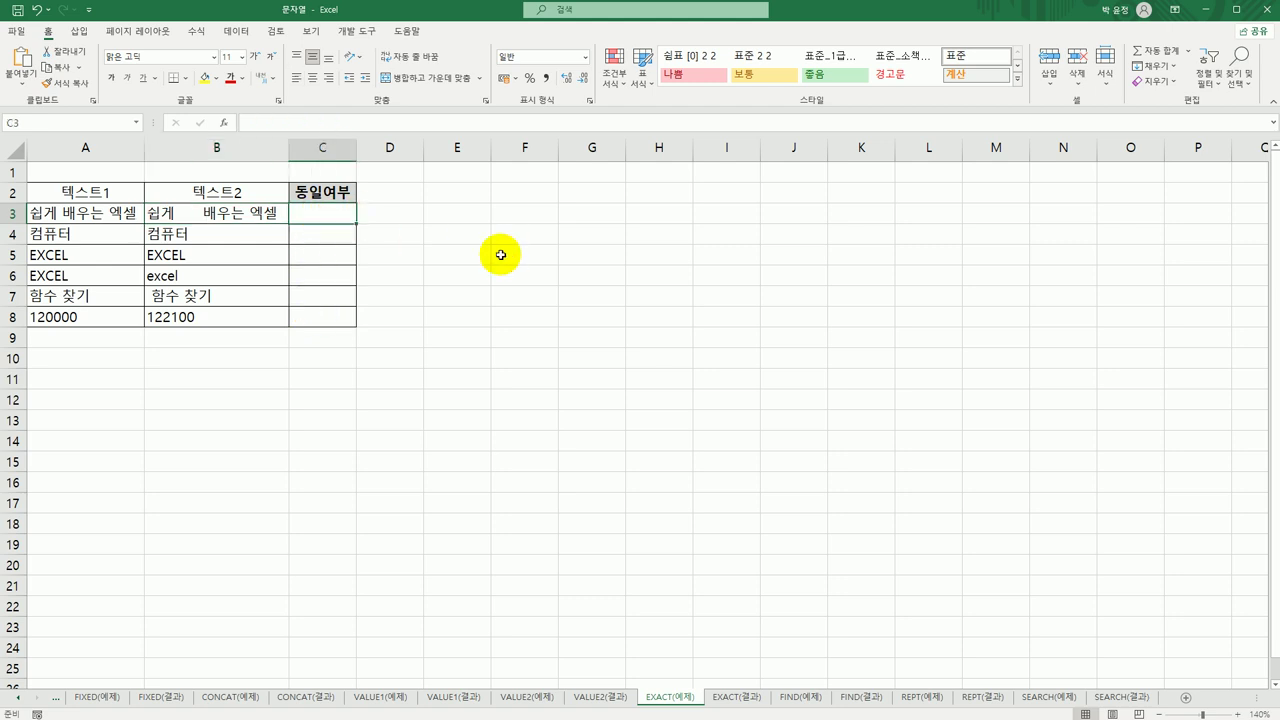
pyautogui.write('=')
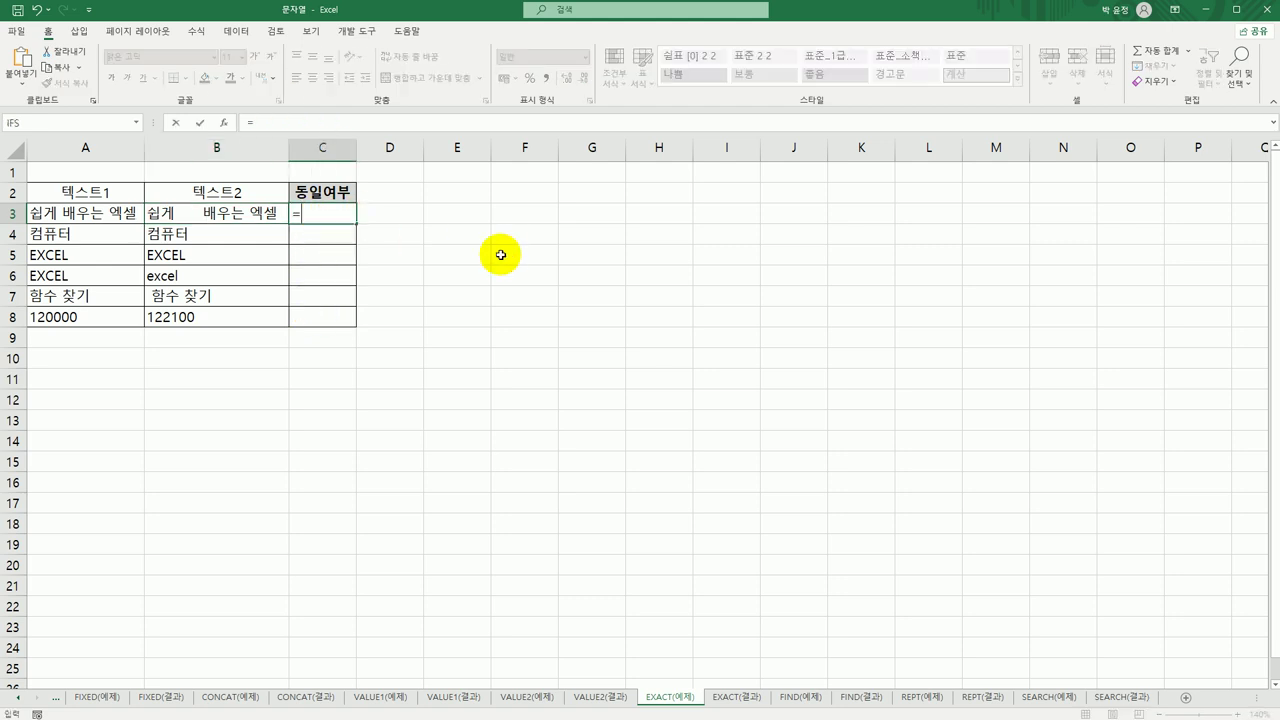
pyautogui.write('ex')
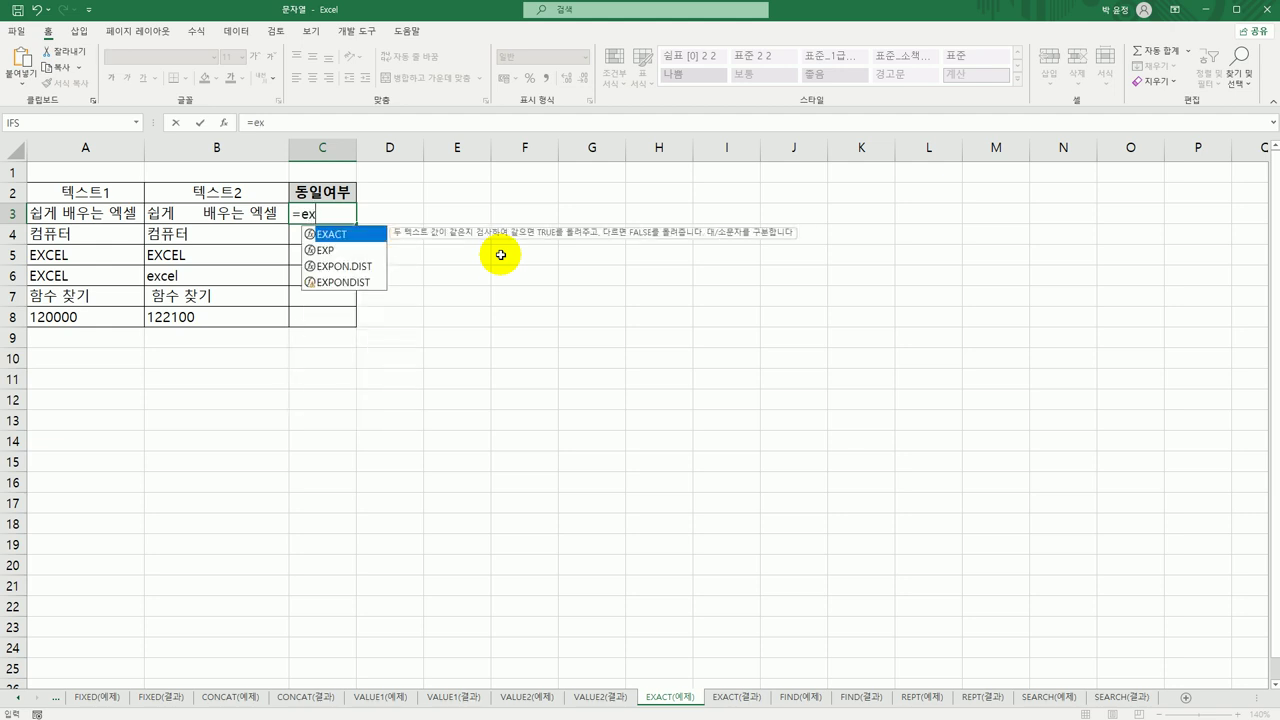
pyautogui.doubleClick(335, 236)
pyautogui.click(105, 215)
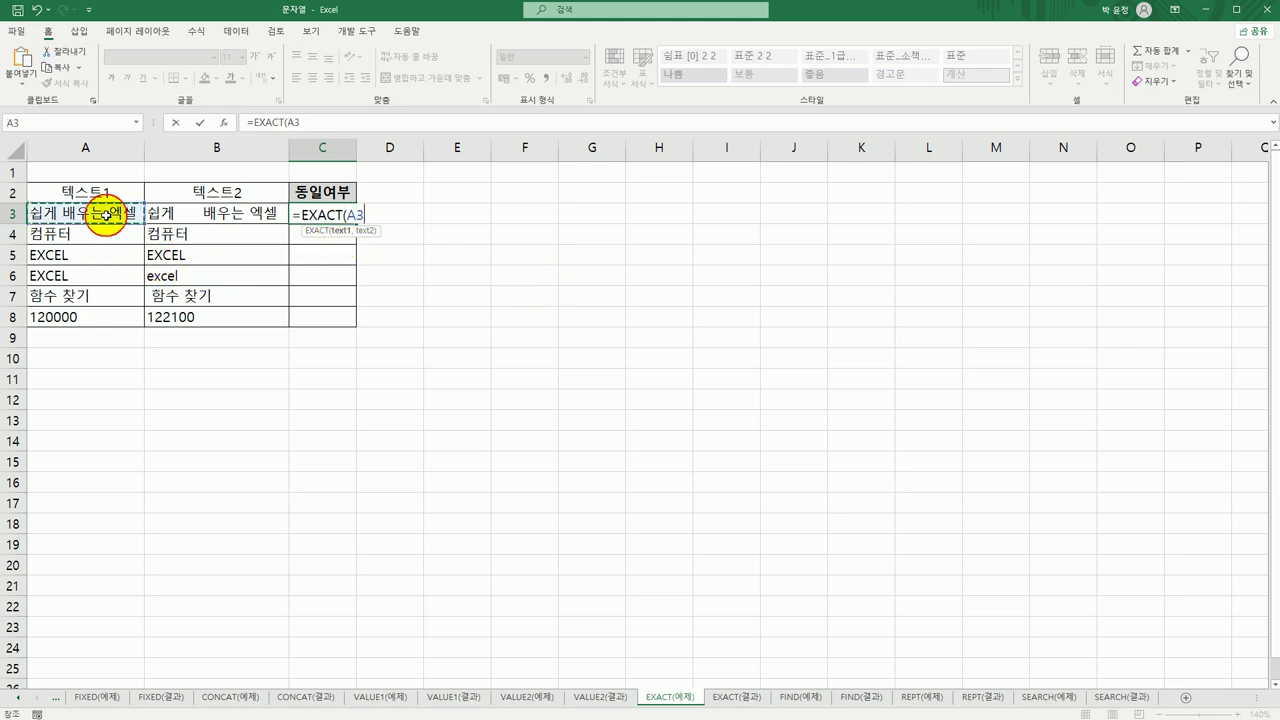
pyautogui.write(',')
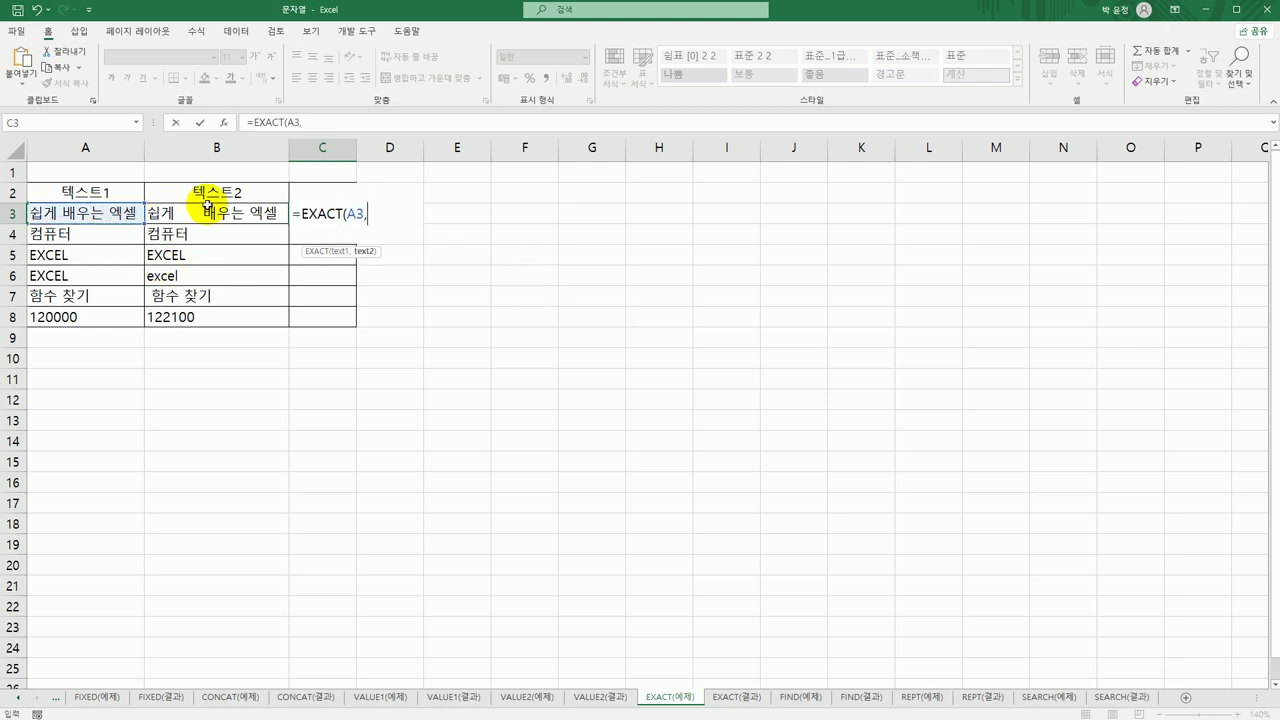
pyautogui.click(208, 207)
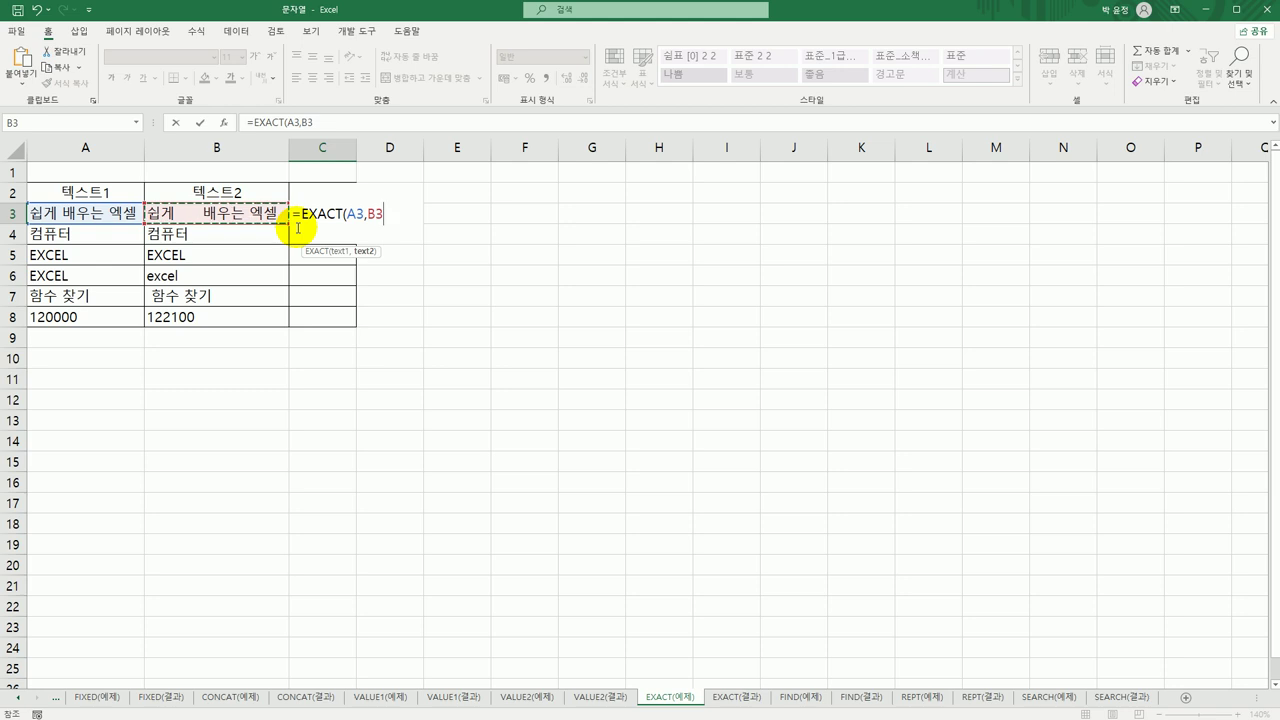
pyautogui.write(')')
pyautogui.hotkey('ctrl', 'Return')
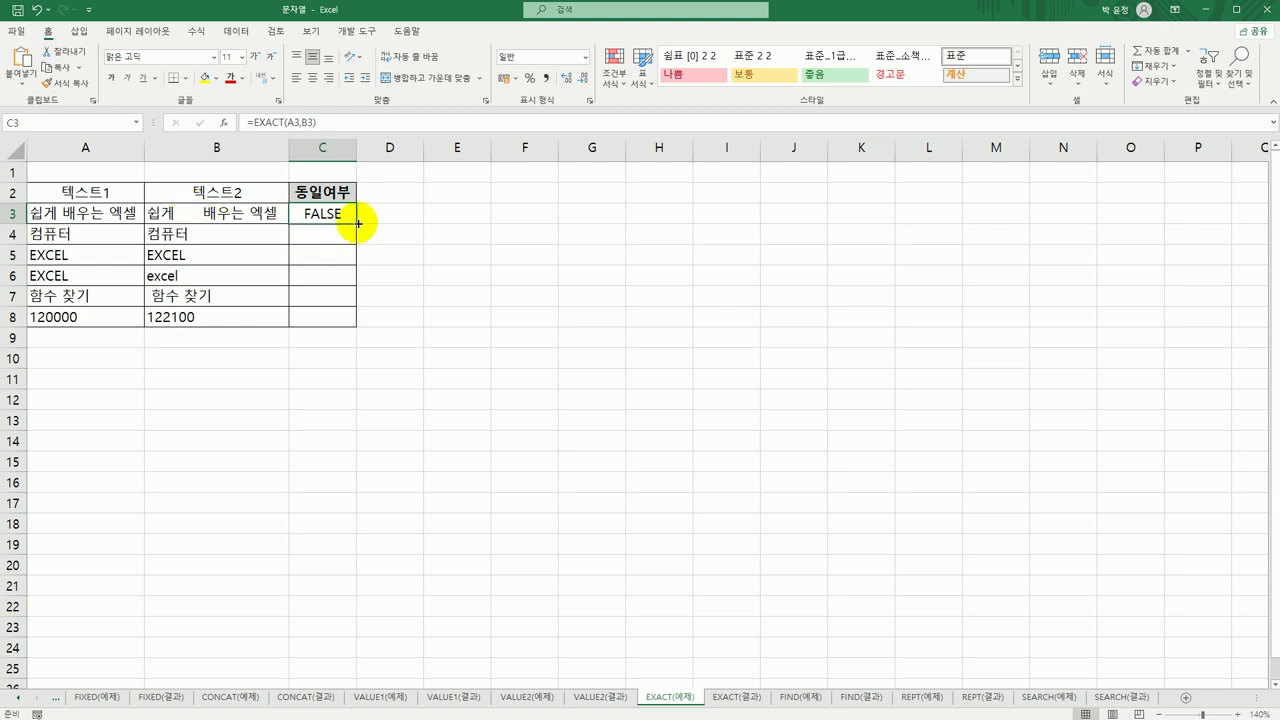
pyautogui.moveTo(358, 223); pyautogui.dragTo(345, 324)
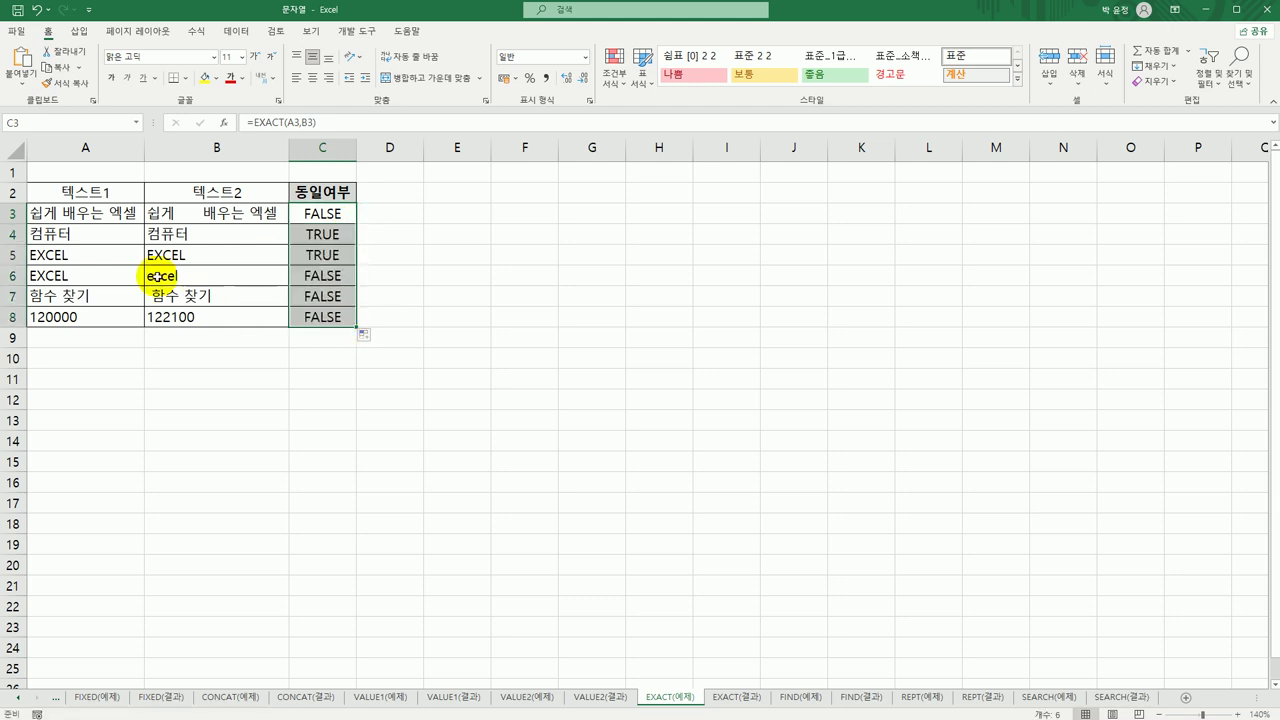
# Compare the 텍스트1 and 텍스트2 entries in rows 4 and 5 with their 동일여부 results
pyautogui.click(96, 240)
pyautogui.click(153, 235)
pyautogui.click(102, 248)
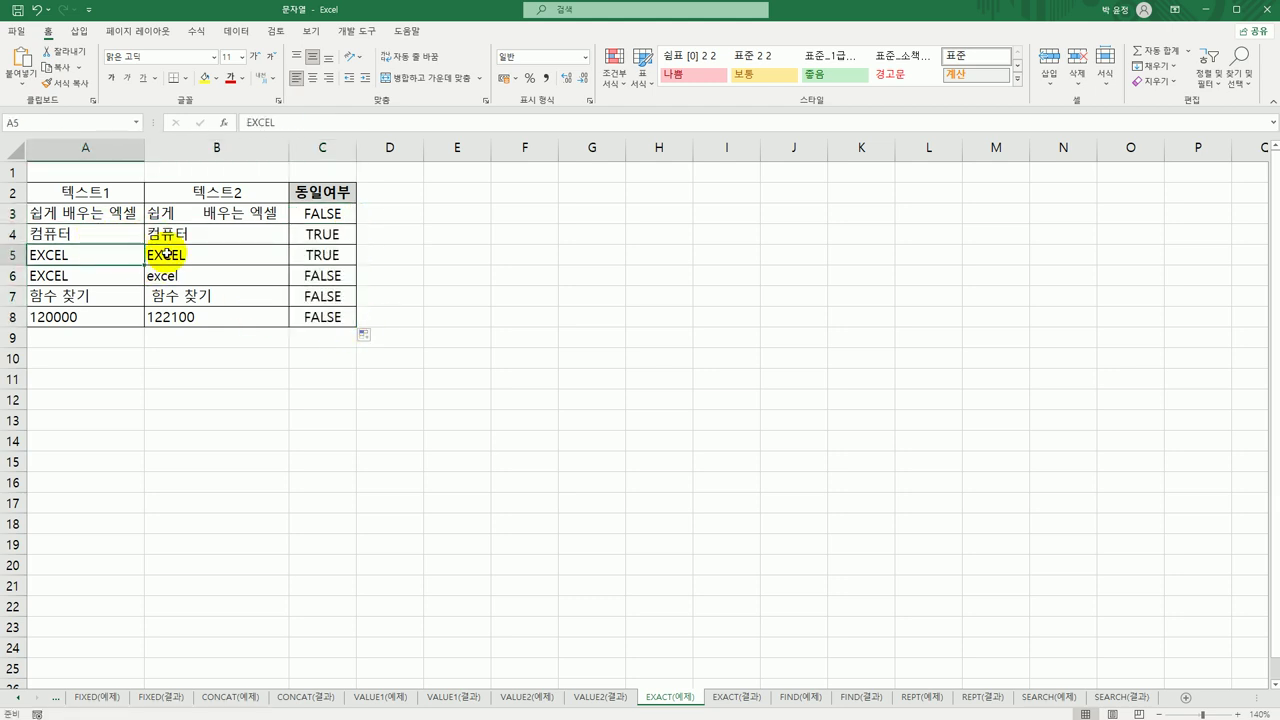
pyautogui.click(167, 253)
pyautogui.click(306, 250)
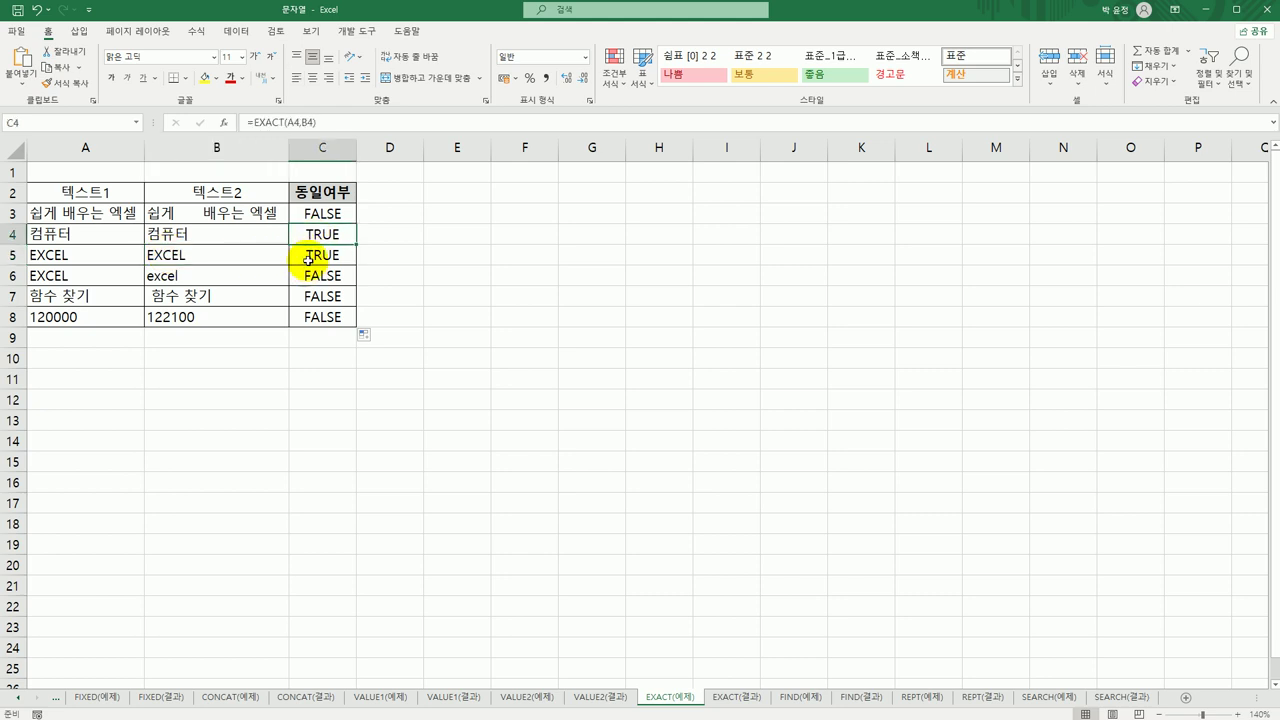
# Compare the 텍스트1 and 텍스트2 entries in rows 6 to 8 with their 동일여부 results
pyautogui.click(72, 277)
pyautogui.click(186, 275)
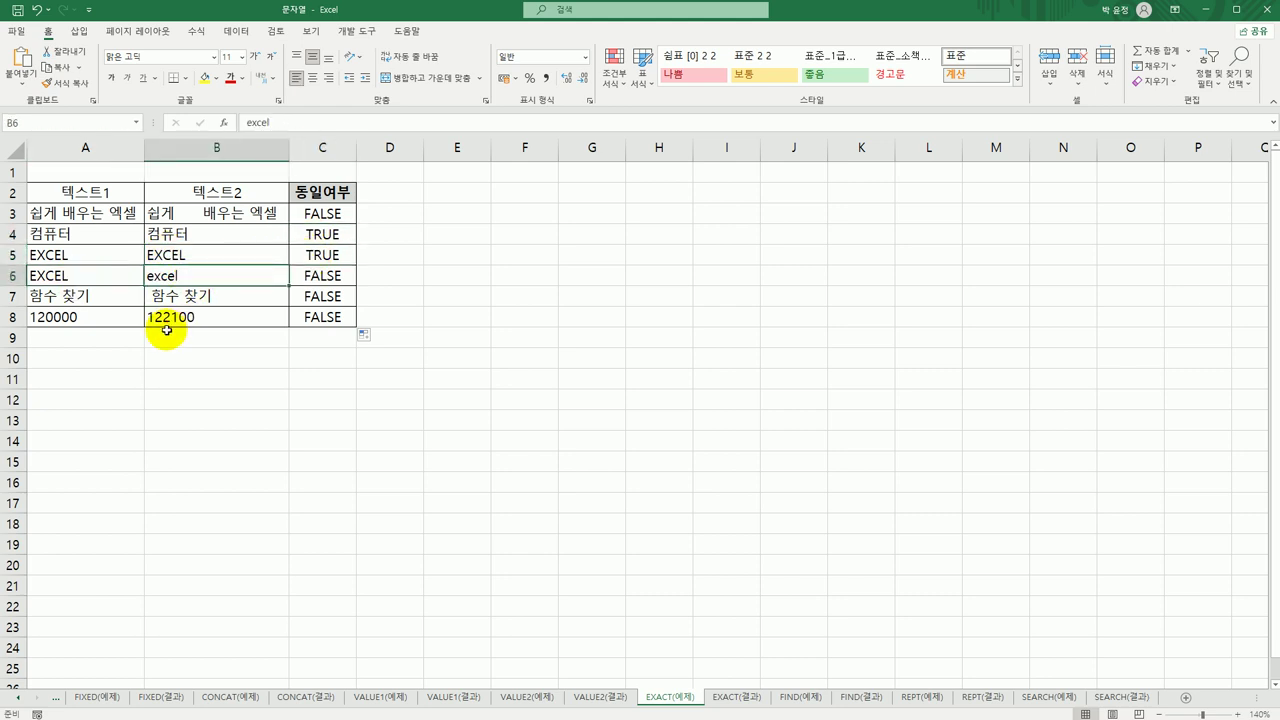
pyautogui.click(86, 293)
pyautogui.click(158, 300)
pyautogui.click(94, 318)
pyautogui.click(186, 318)
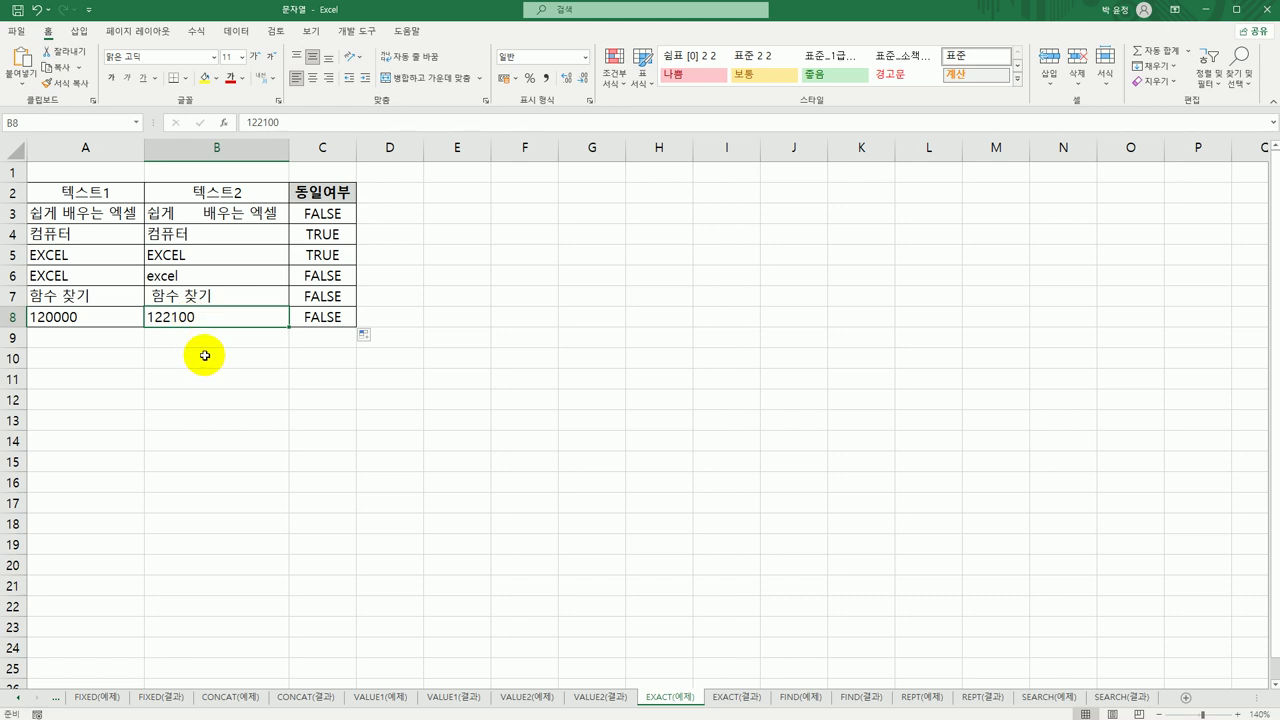
pyautogui.moveTo(322, 276); pyautogui.dragTo(322, 312)
pyautogui.click(322, 315)
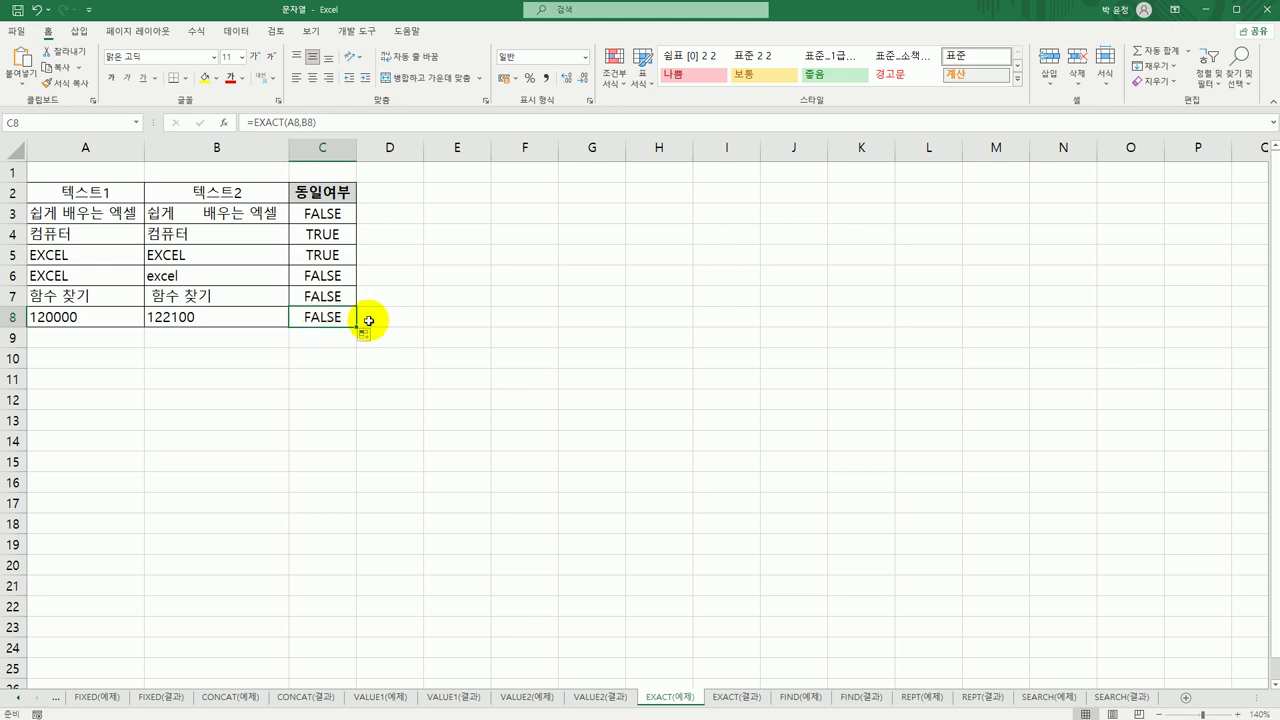
# Check the completed EXACT(예제) sheet against the EXACT(결과) sheet
pyautogui.click(750, 703)
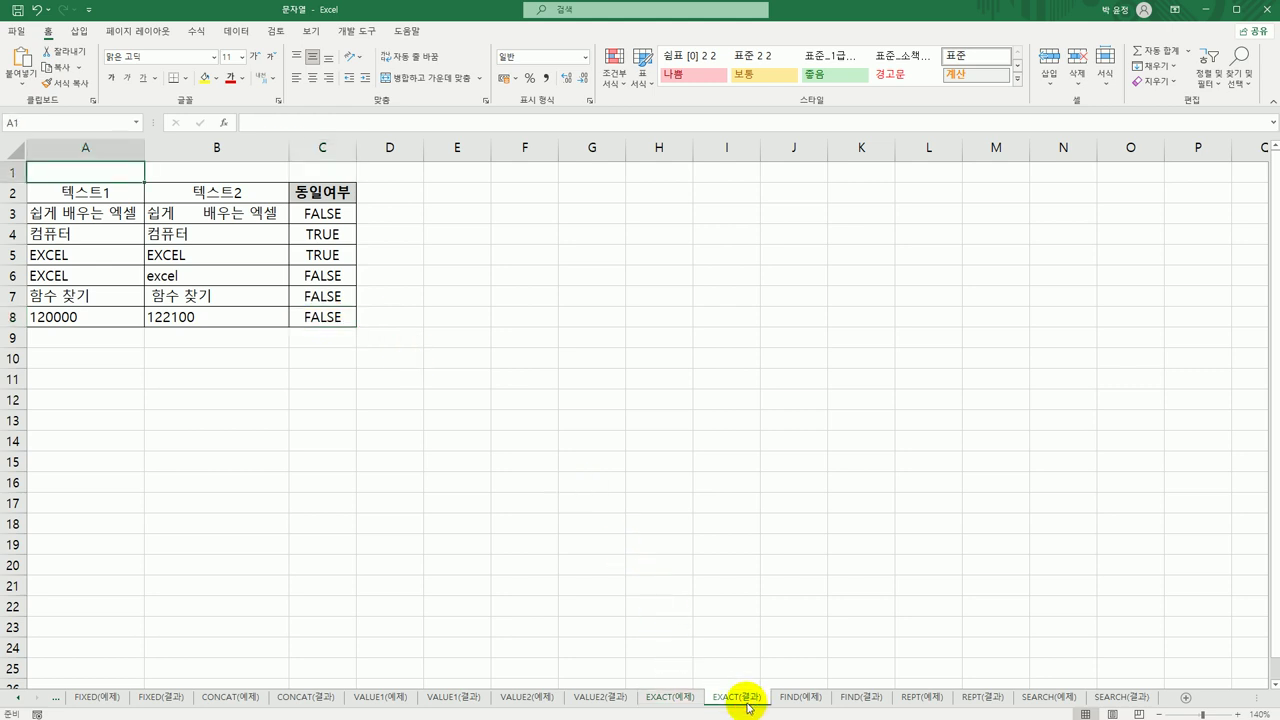
pyautogui.click(680, 698)
pyautogui.click(750, 699)
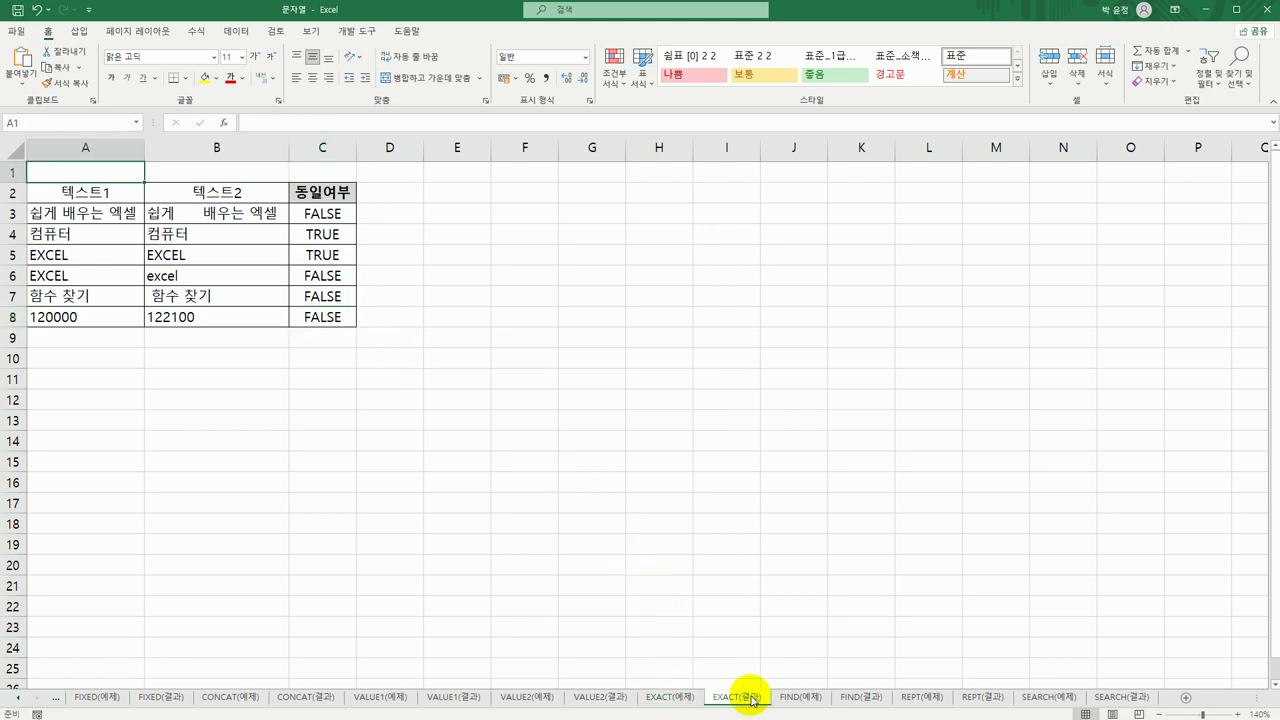
# On the FIND(예제) sheet, enter =FIND("#",A3) in cell B3 of the 책이름 column and fill it down to B8
pyautogui.click(801, 698)
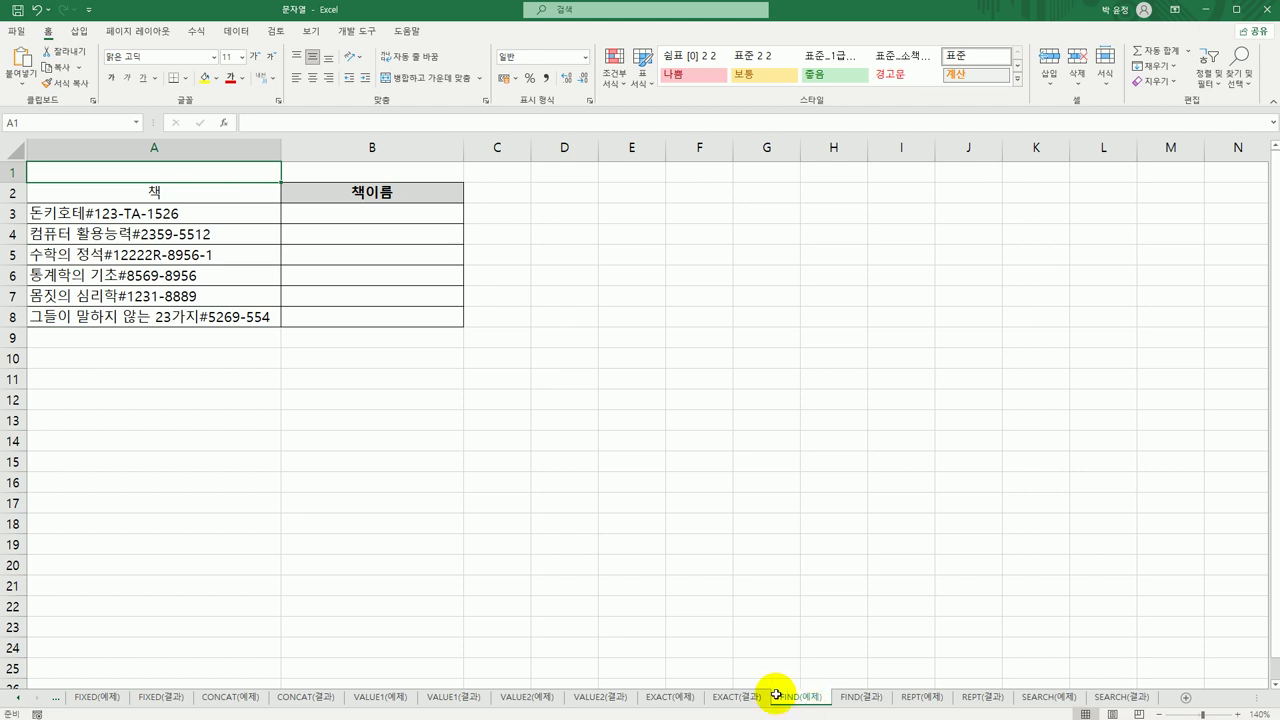
pyautogui.click(375, 218)
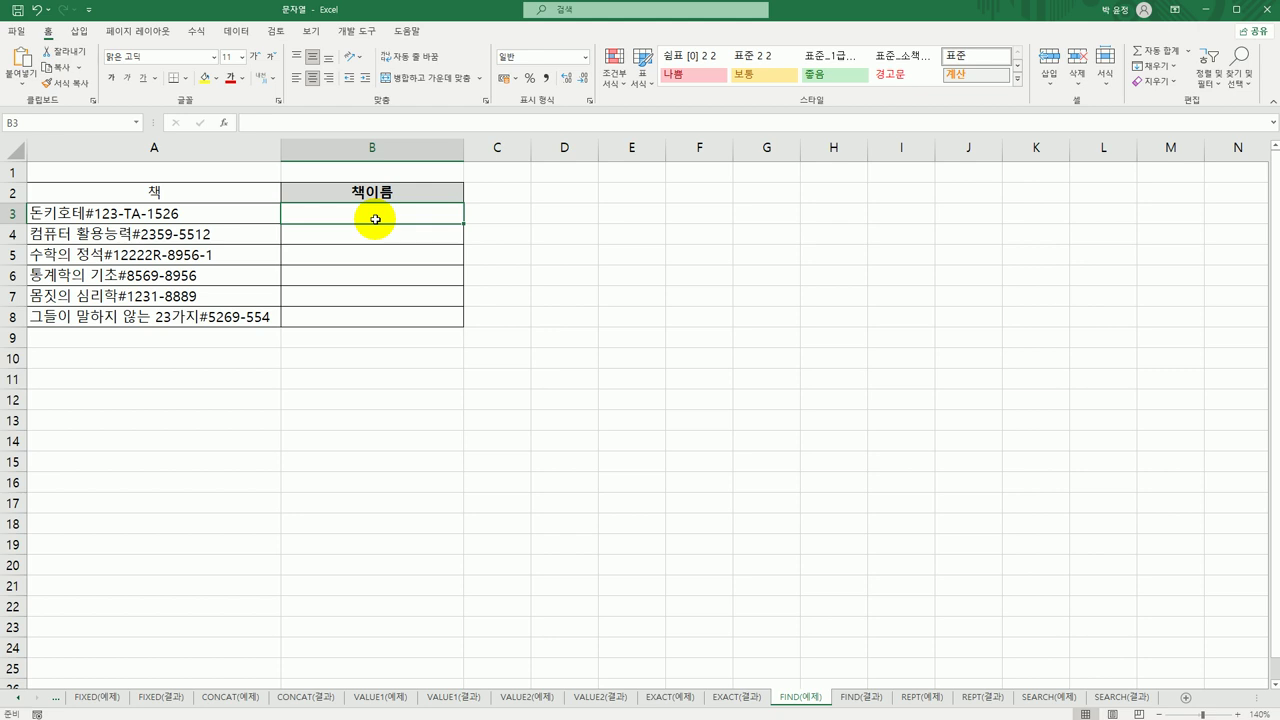
pyautogui.write('=FIND(')
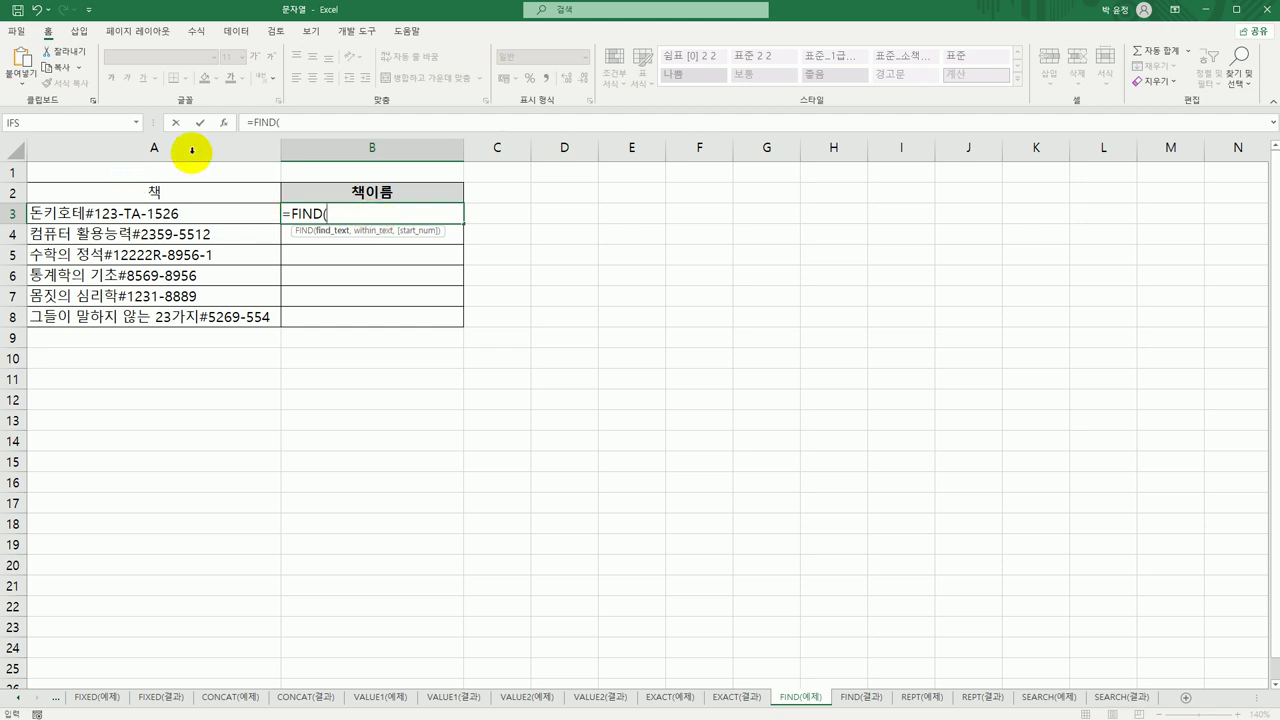
pyautogui.click(224, 122)
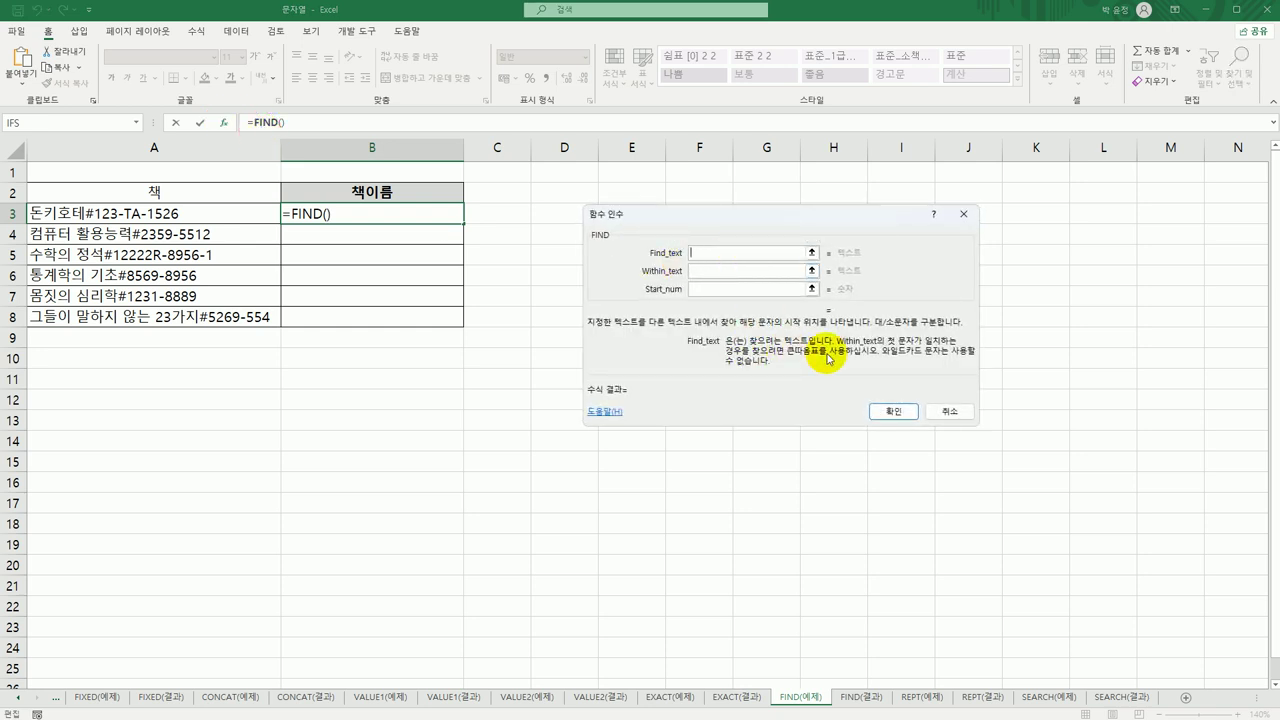
pyautogui.write('#')
pyautogui.press('Tab')
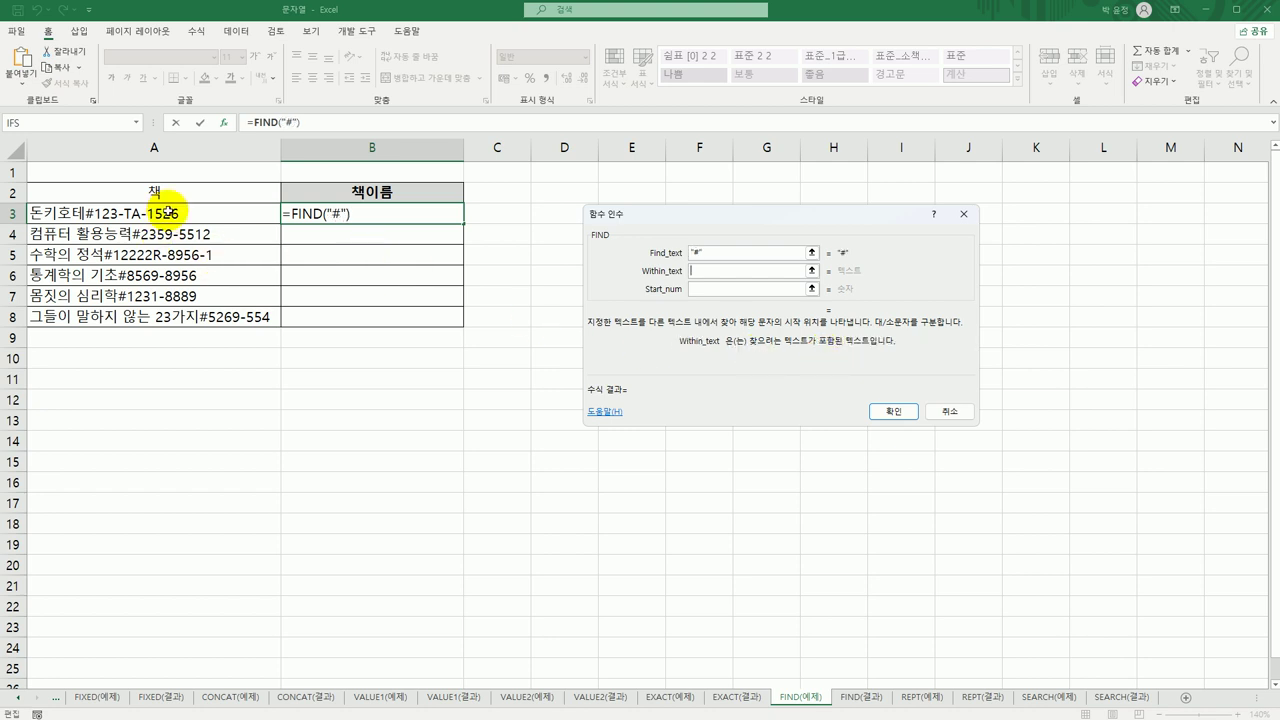
pyautogui.click(168, 212)
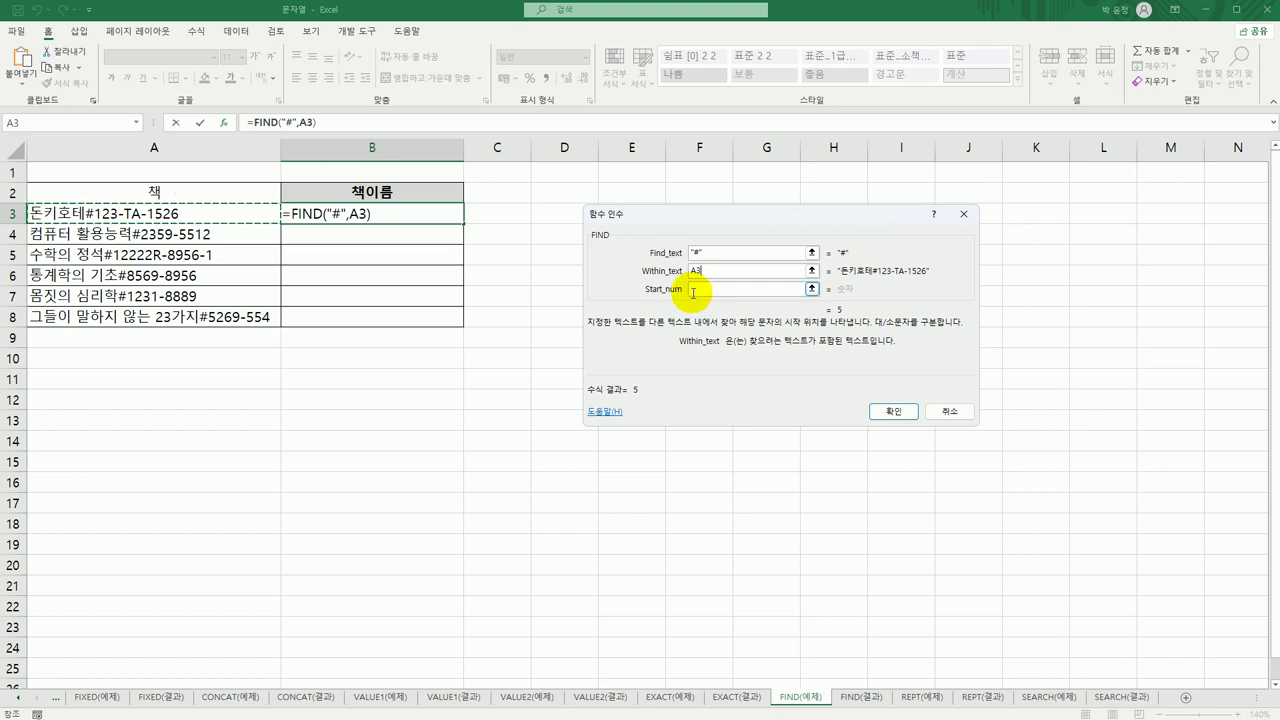
pyautogui.click(889, 414)
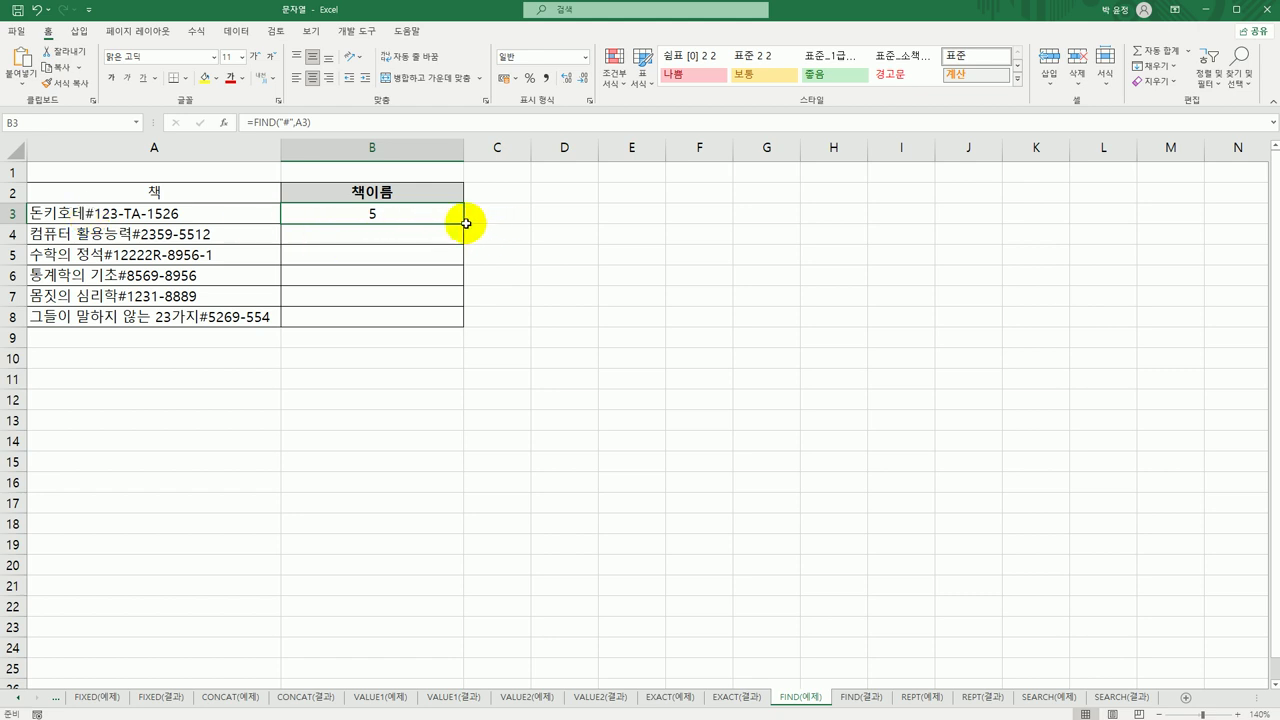
pyautogui.moveTo(465, 224); pyautogui.dragTo(458, 324)
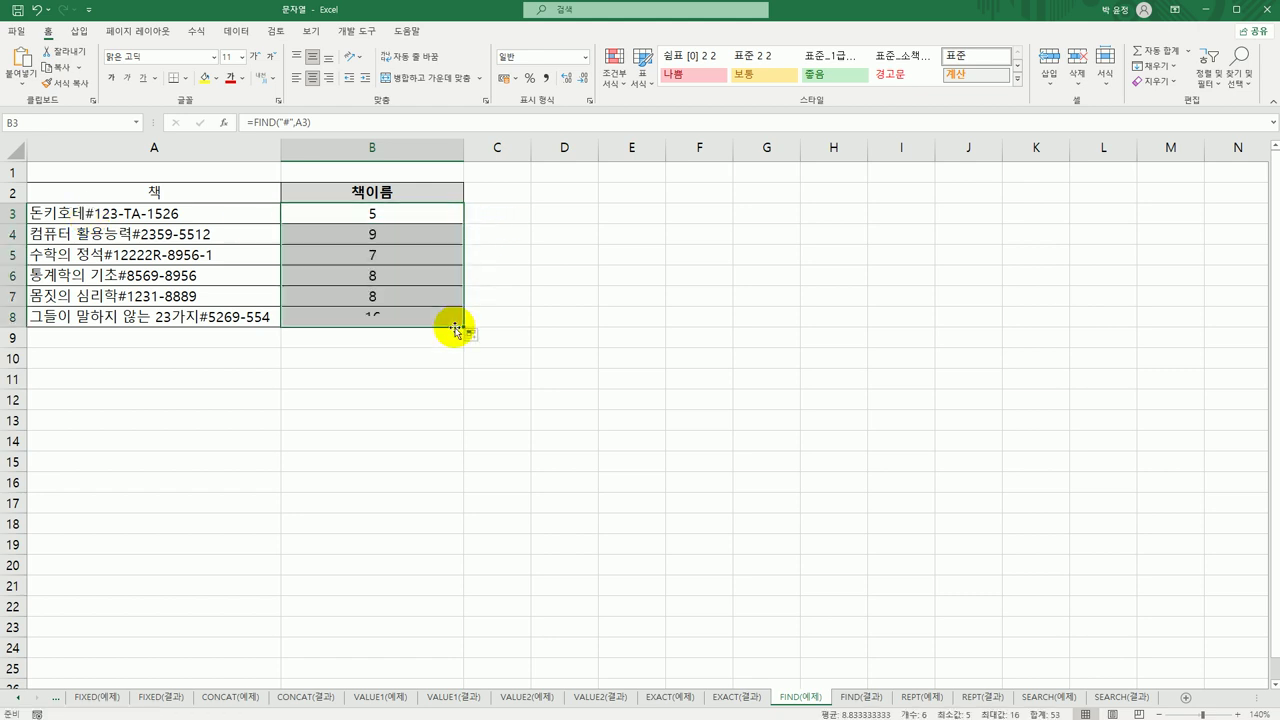
# Change the formula in B3 to =FIND("#",A3)-1 and fill it down to B8
pyautogui.click(379, 235)
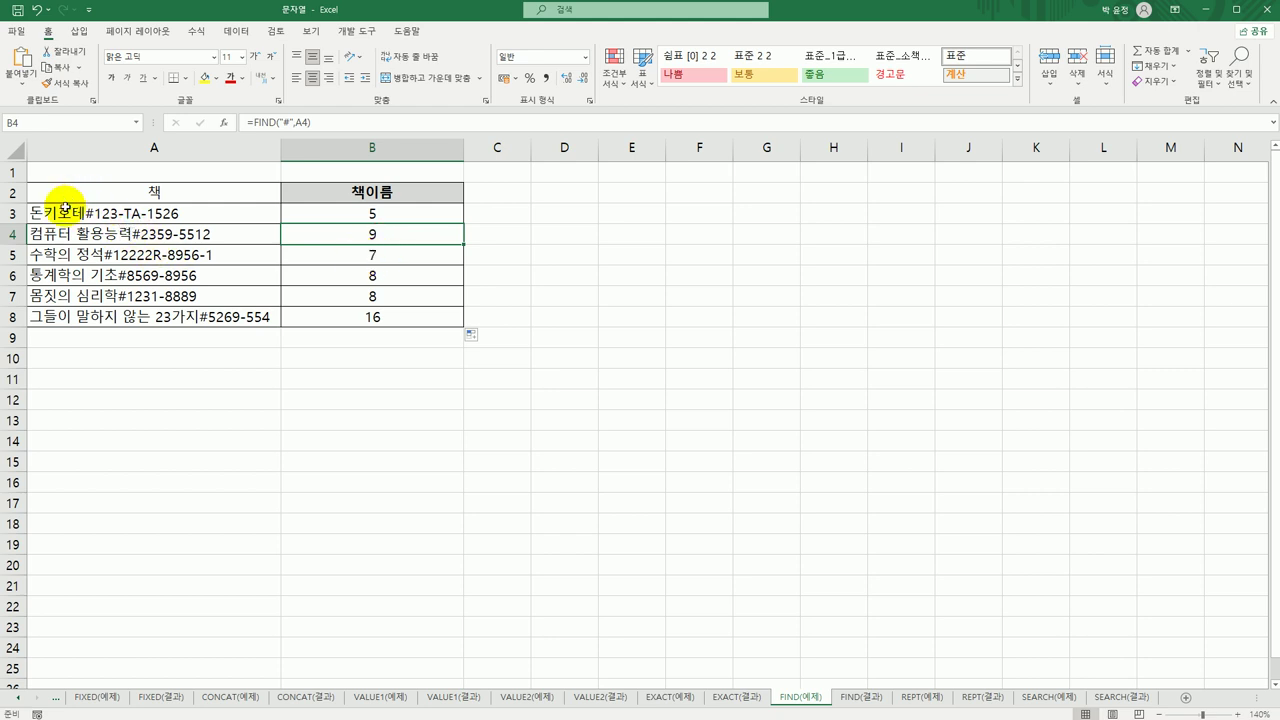
pyautogui.click(380, 212)
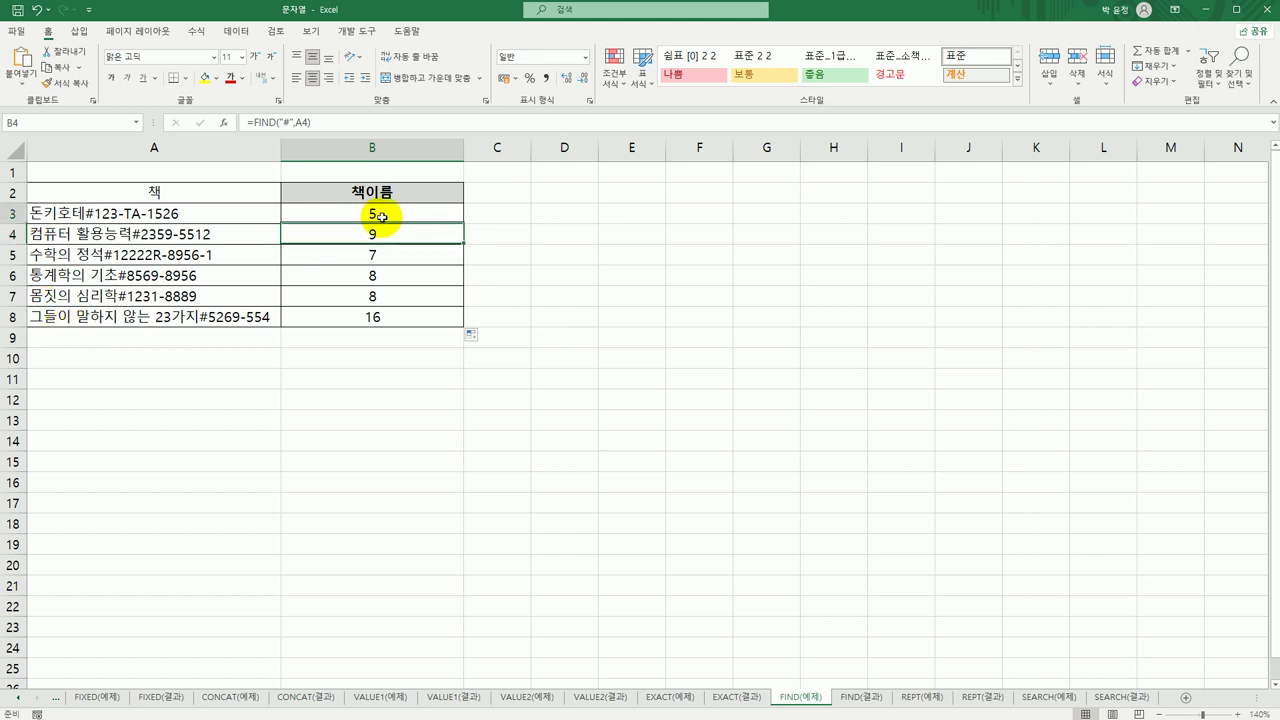
pyautogui.doubleClick(385, 214)
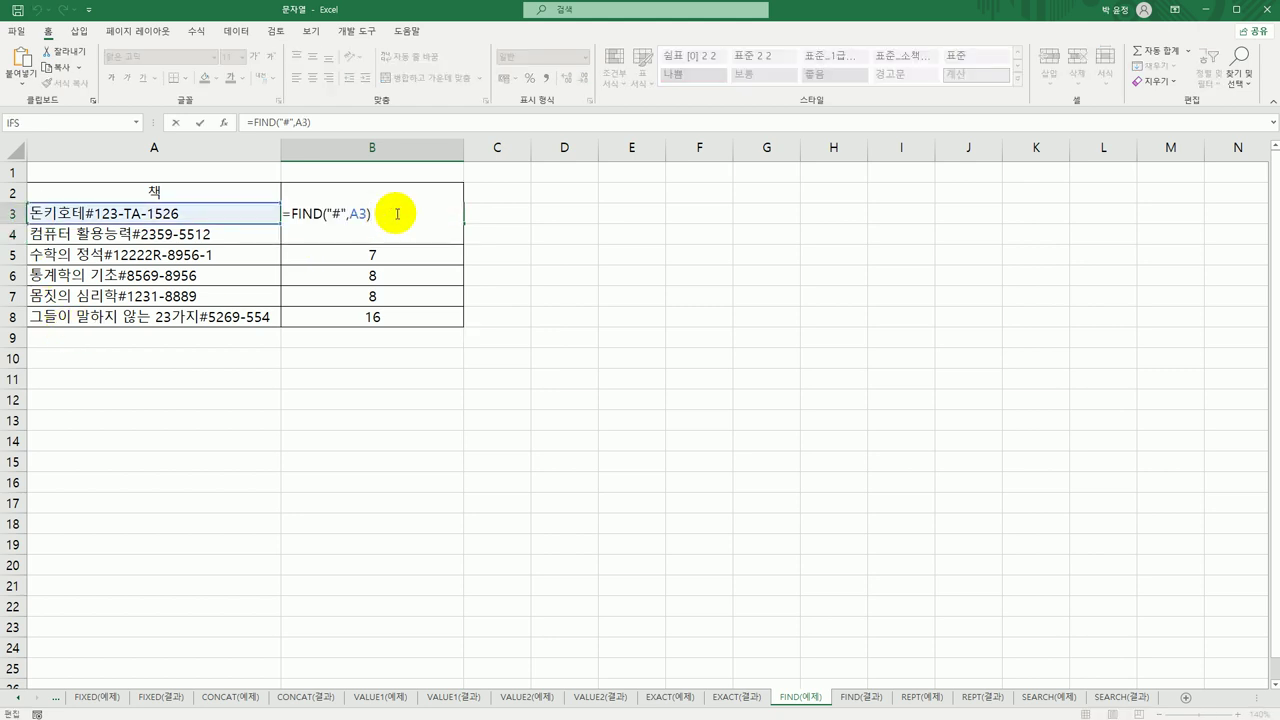
pyautogui.write('-1')
pyautogui.press('Return')
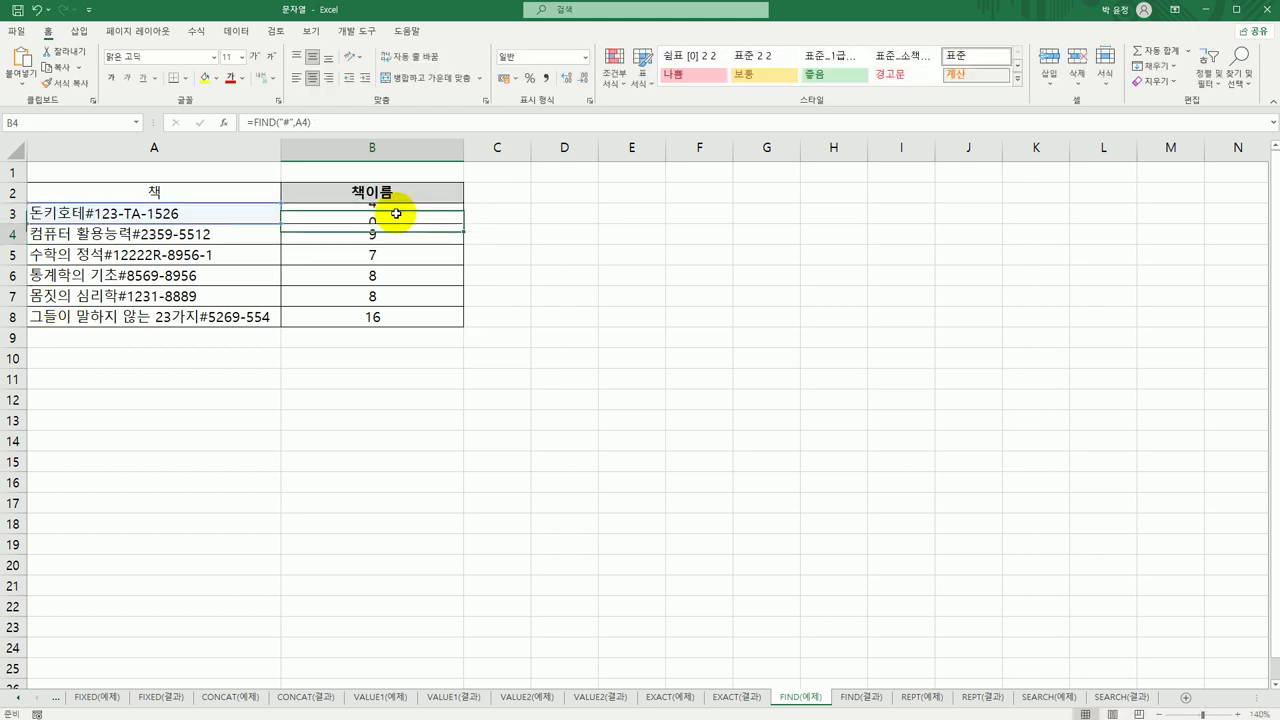
pyautogui.click(396, 213)
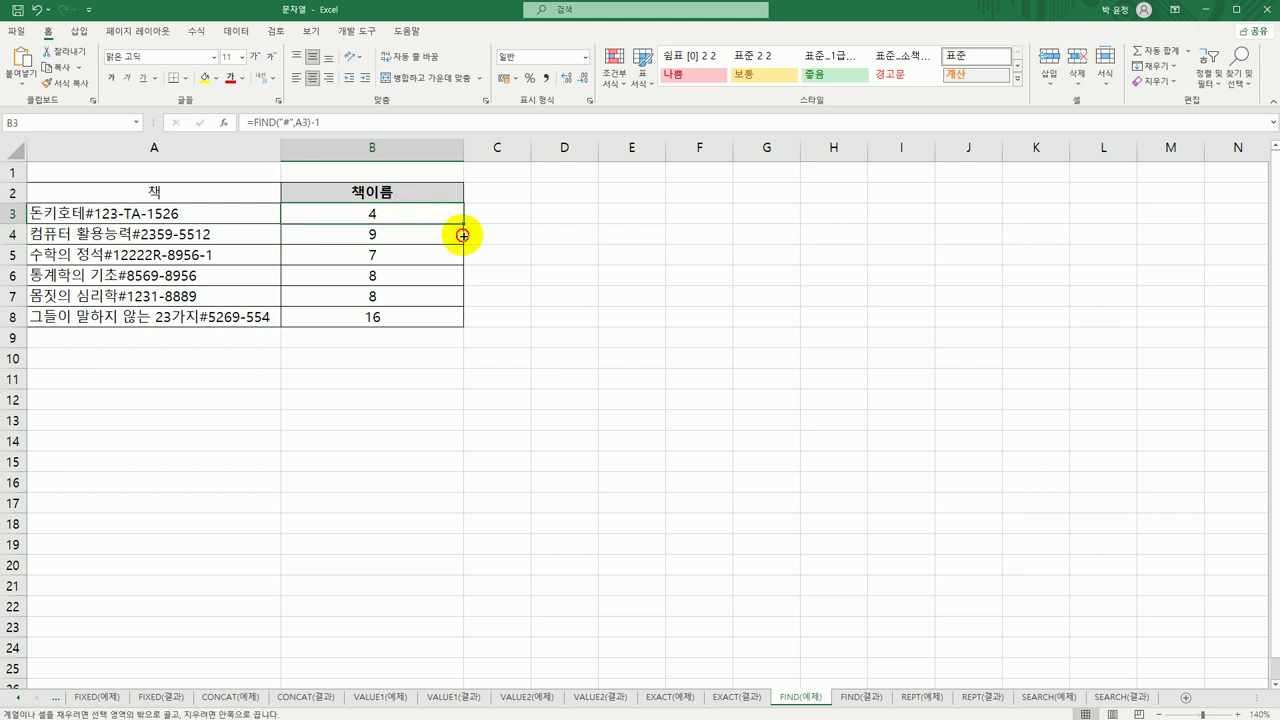
pyautogui.moveTo(462, 235); pyautogui.dragTo(455, 323)
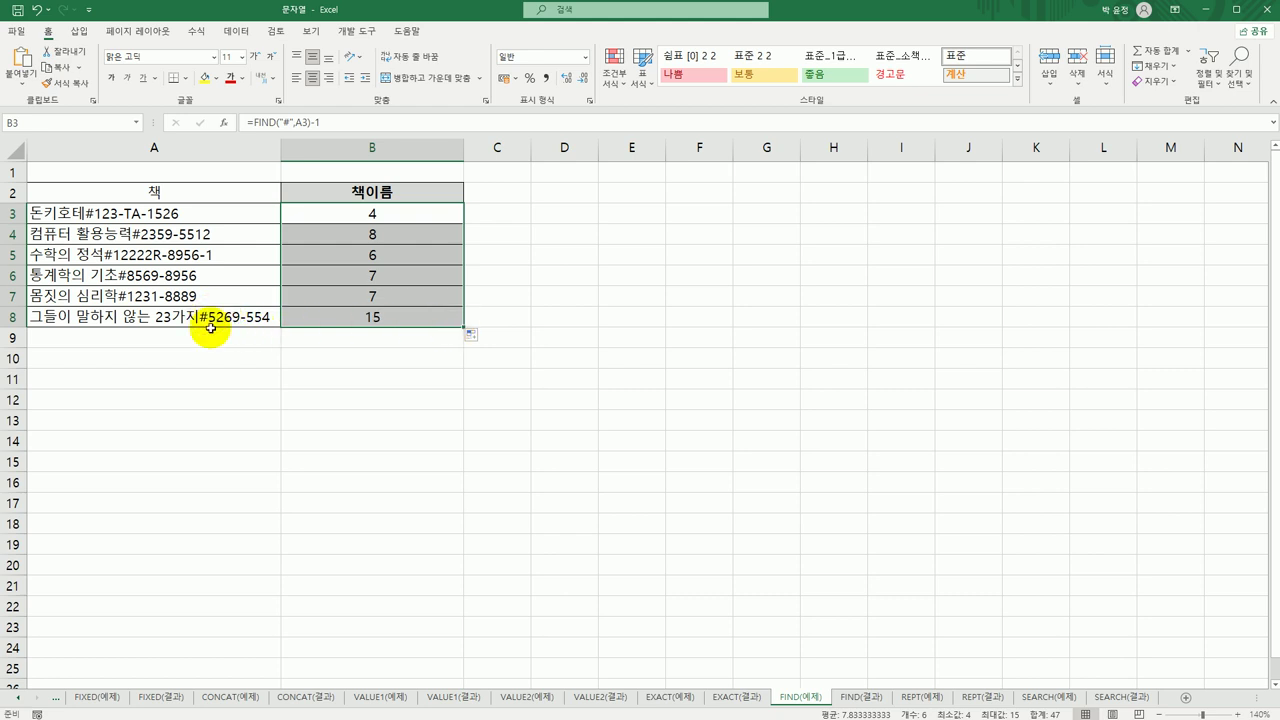
# Wrap the formula in B3 with MID so that it reads =MID(A3,1,FIND("#",A3)-1)
pyautogui.click(342, 214)
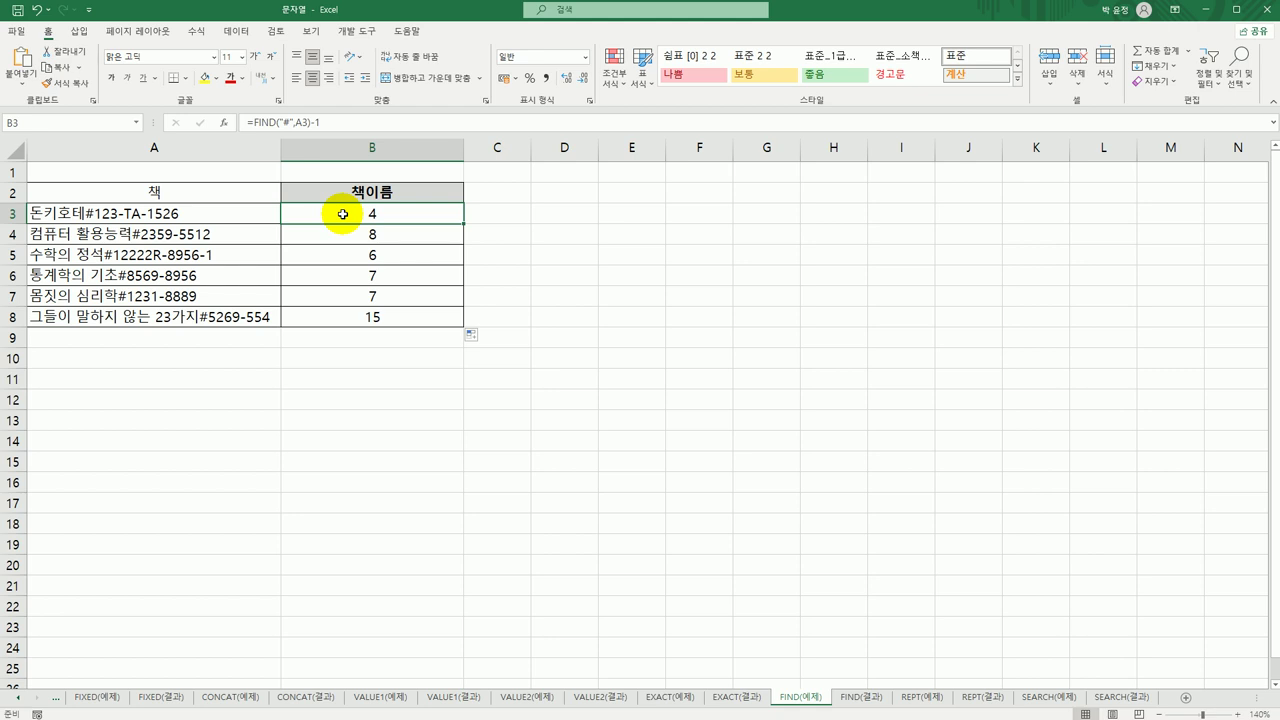
pyautogui.doubleClick(342, 214)
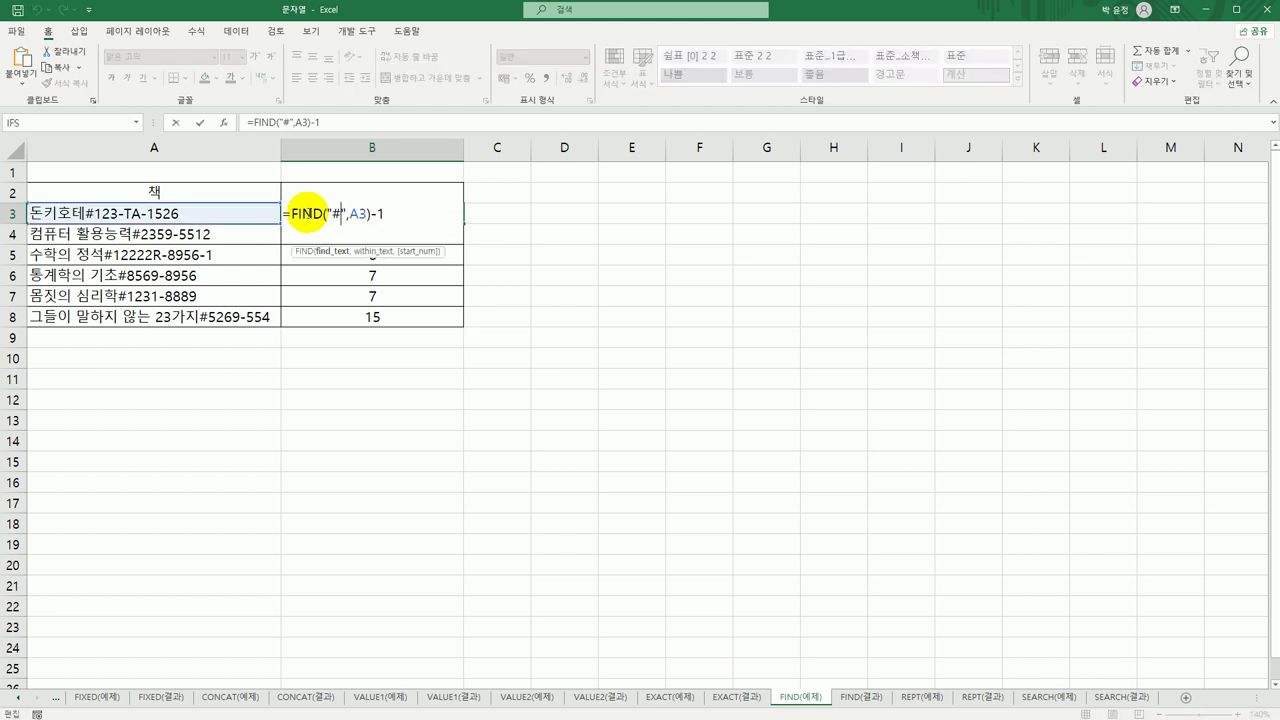
pyautogui.click(289, 214)
pyautogui.write('MID(')
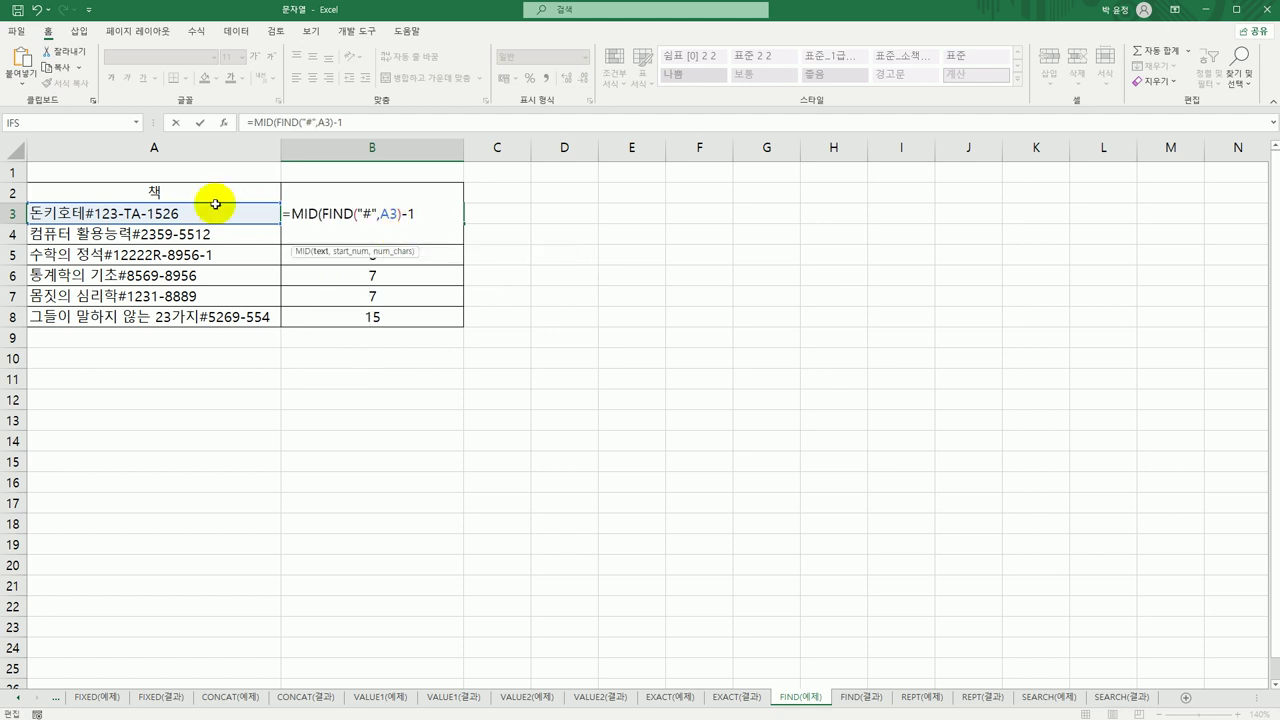
pyautogui.click(155, 212)
pyautogui.write(',1')
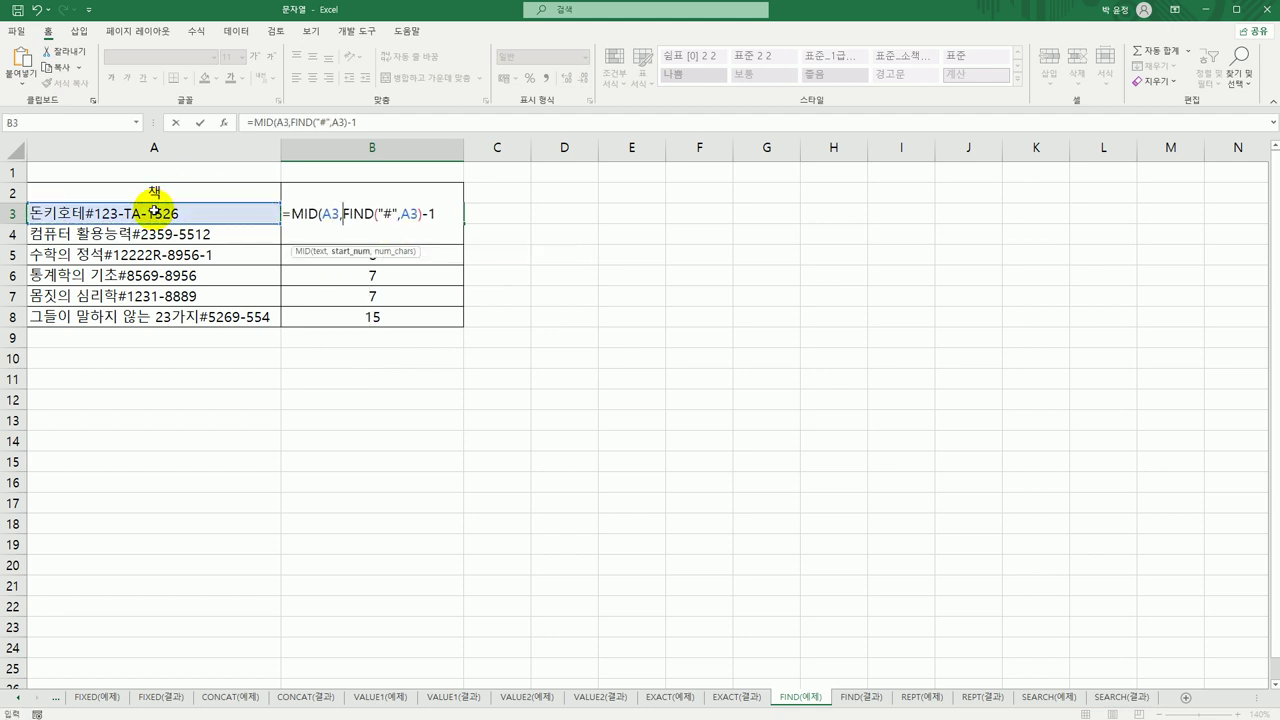
pyautogui.write(',')
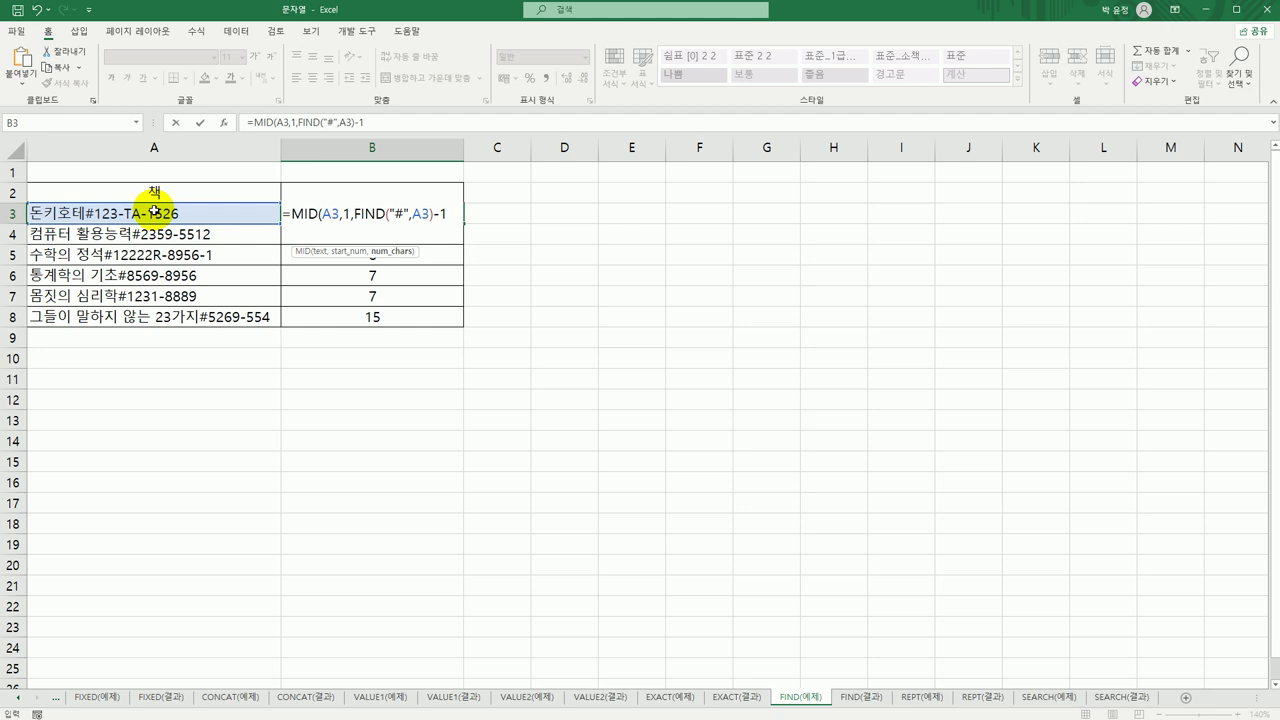
pyautogui.click(452, 214)
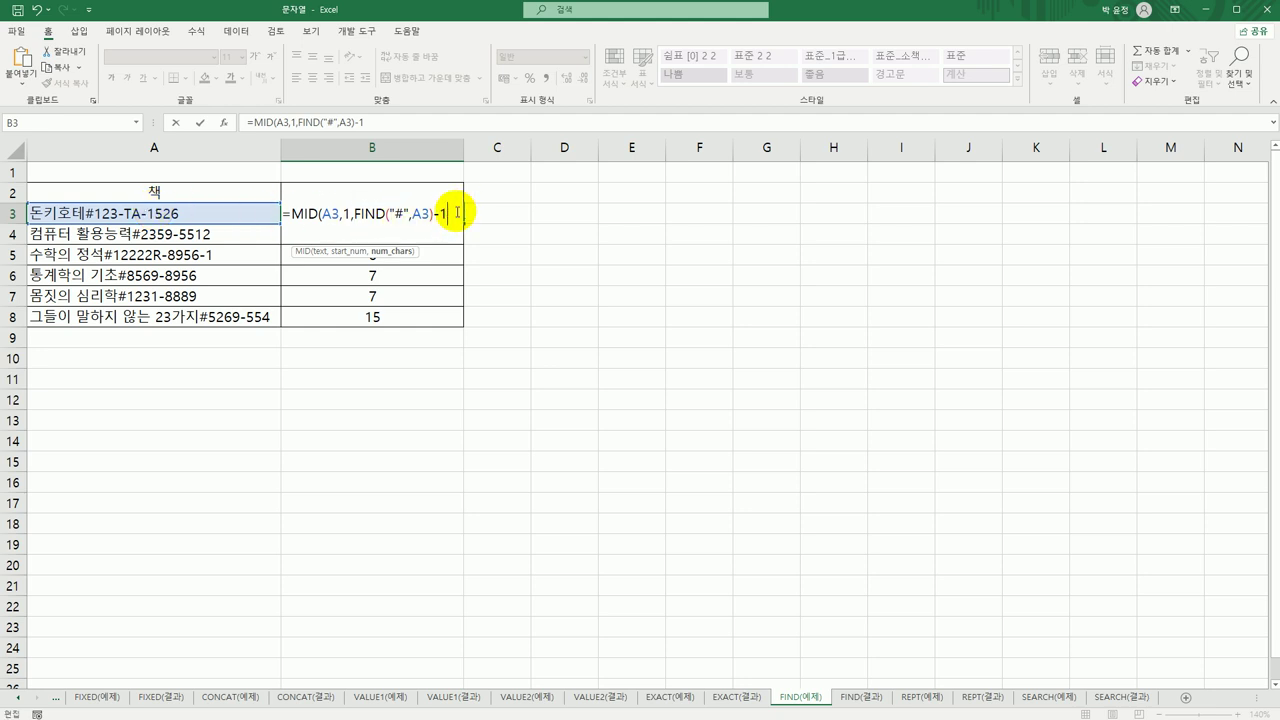
pyautogui.write(')')
pyautogui.press('Return')
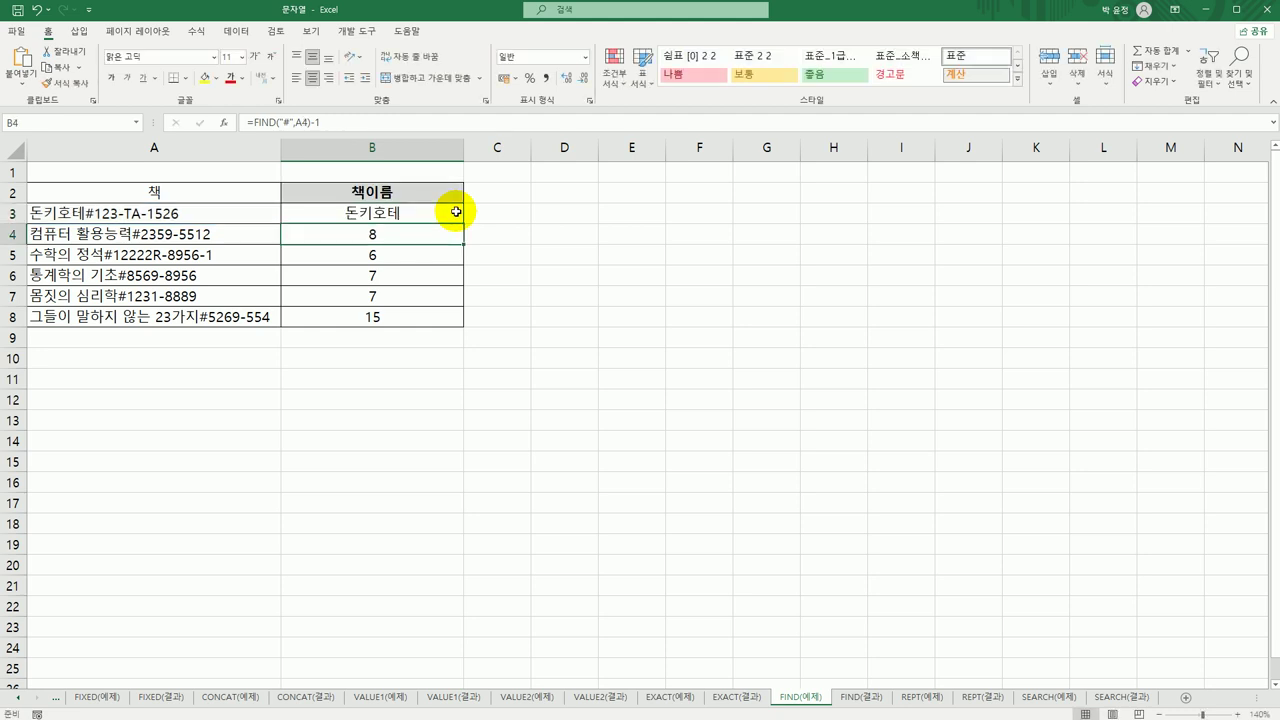
# Fill the MID formula from B3 down to B8 and check it against the FIND(결과) sheet
pyautogui.click(456, 212)
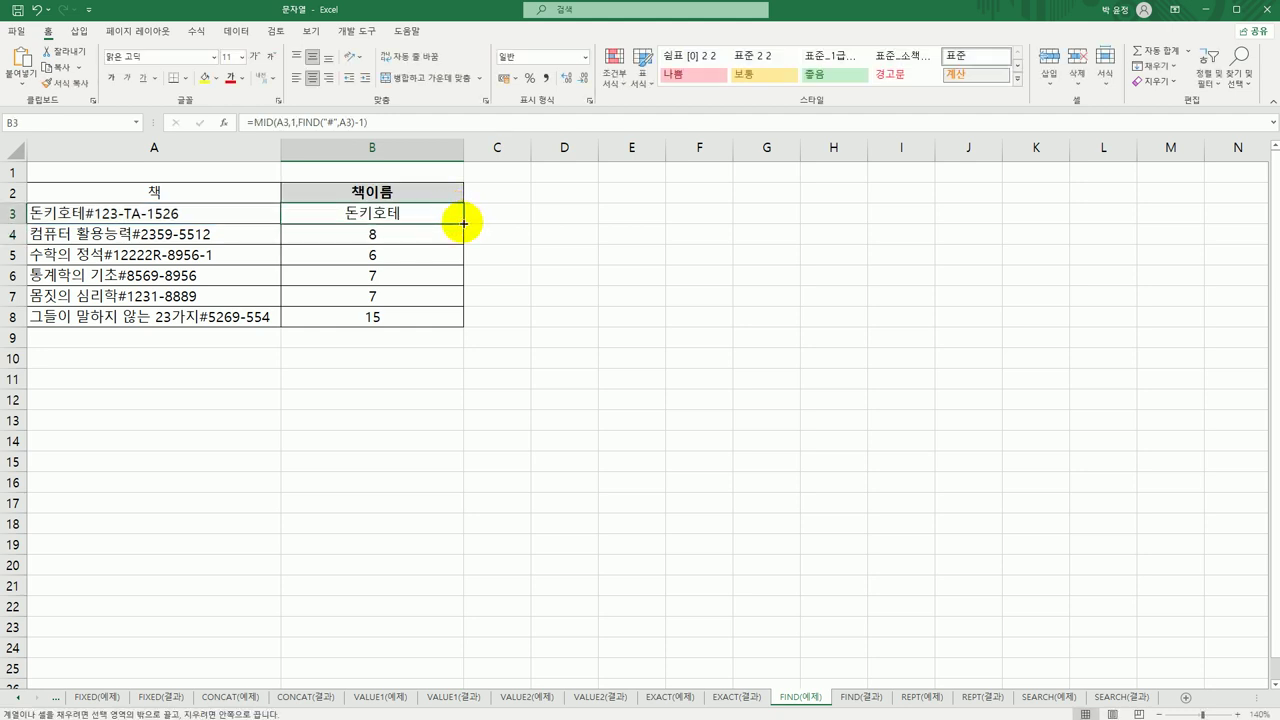
pyautogui.moveTo(463, 224); pyautogui.dragTo(509, 331)
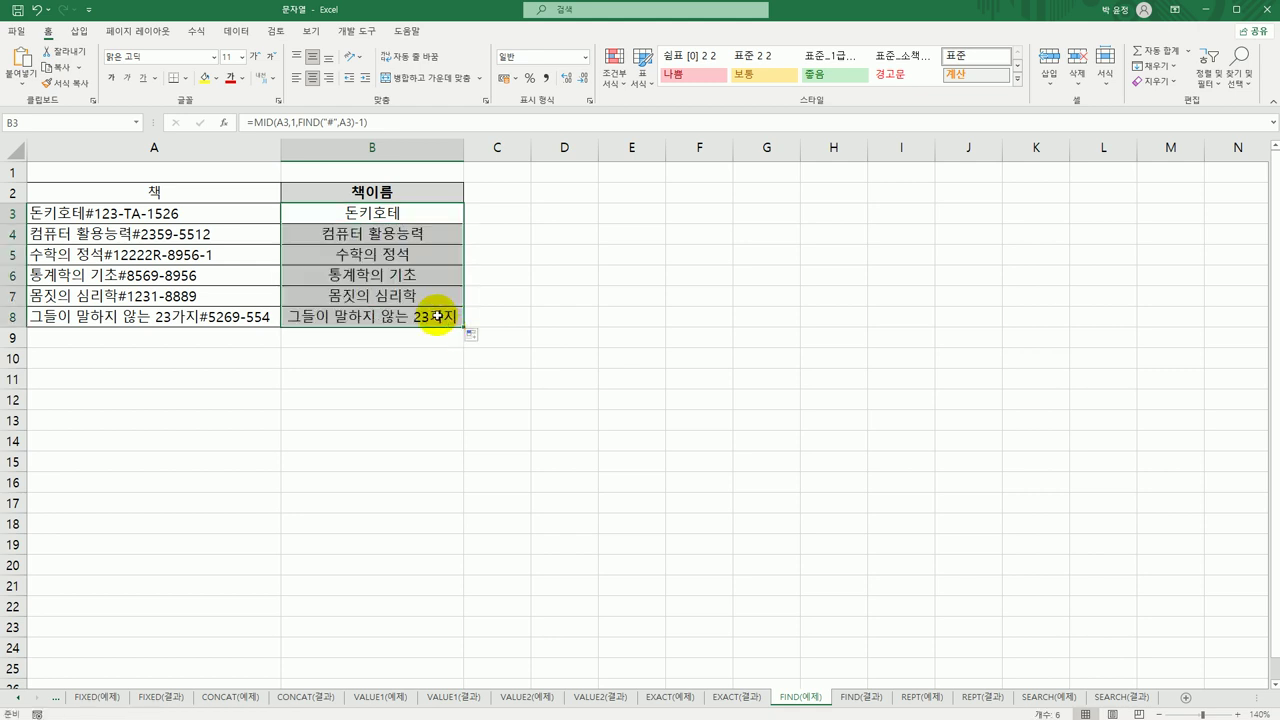
pyautogui.click(437, 316)
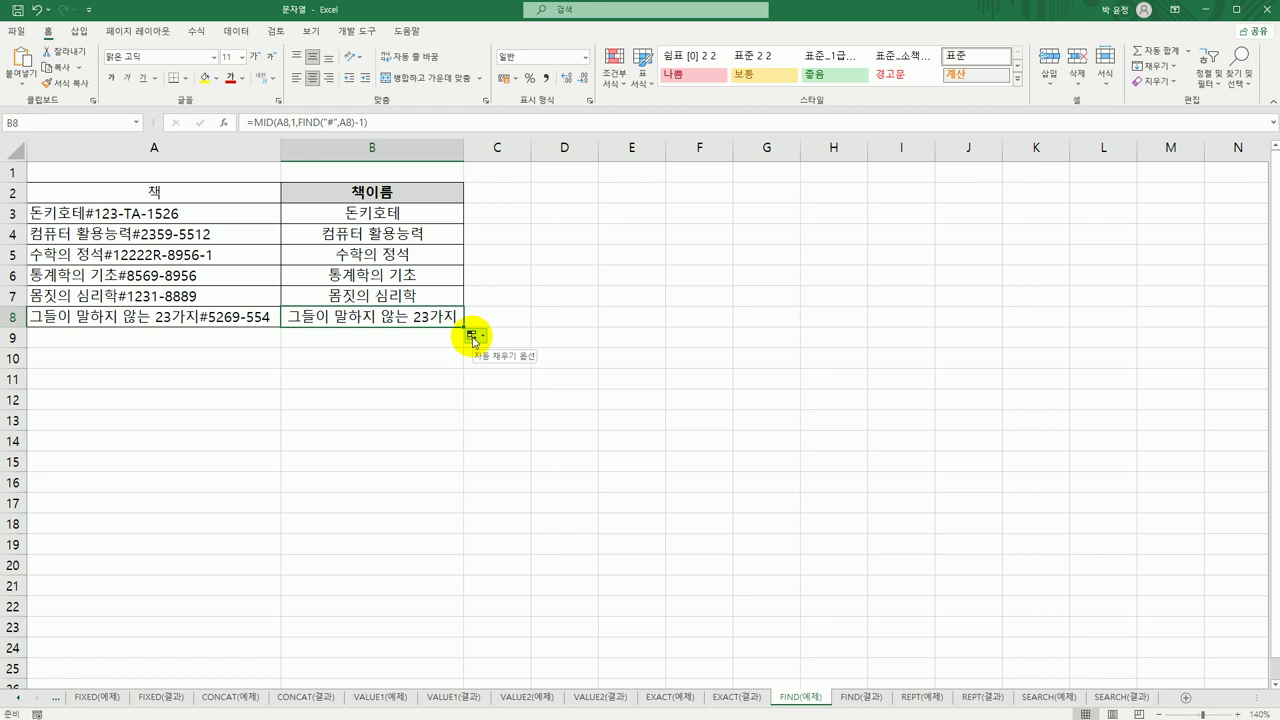
pyautogui.click(860, 697)
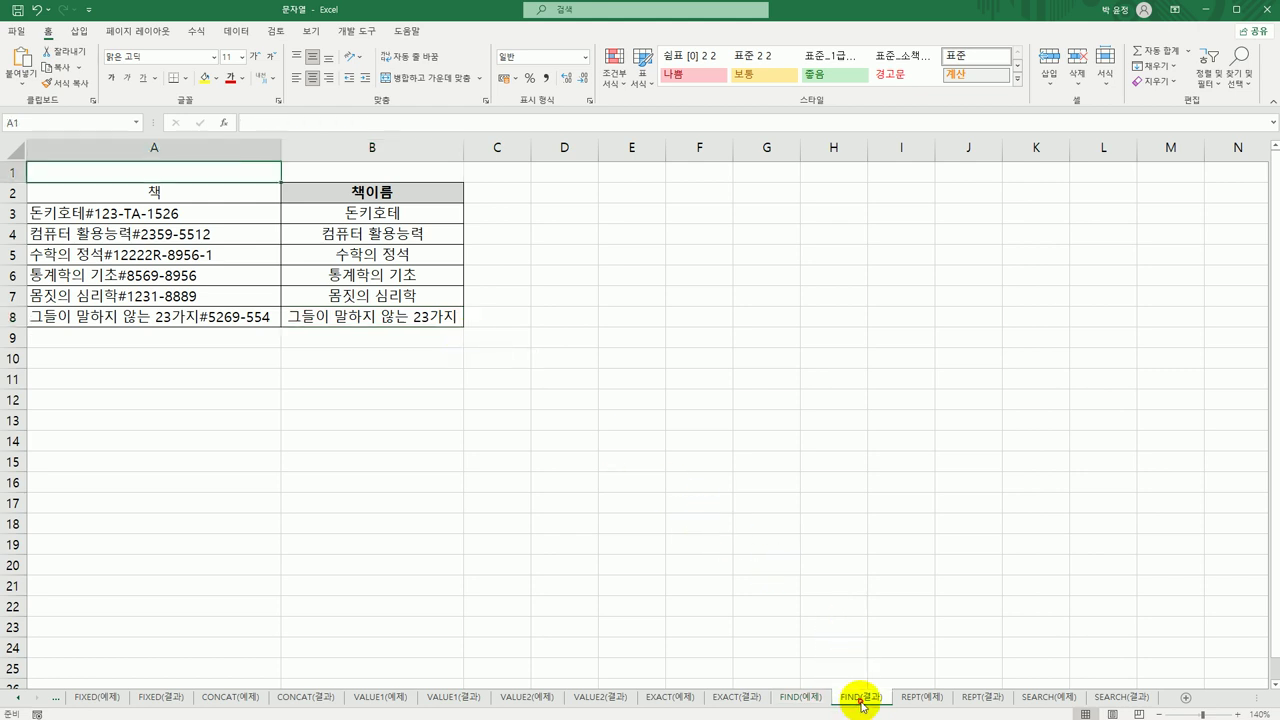
# On the REPT(예제) sheet, start a REPT formula in cell C3 of the 도형으로 표시 column and open its function arguments
pyautogui.click(935, 700)
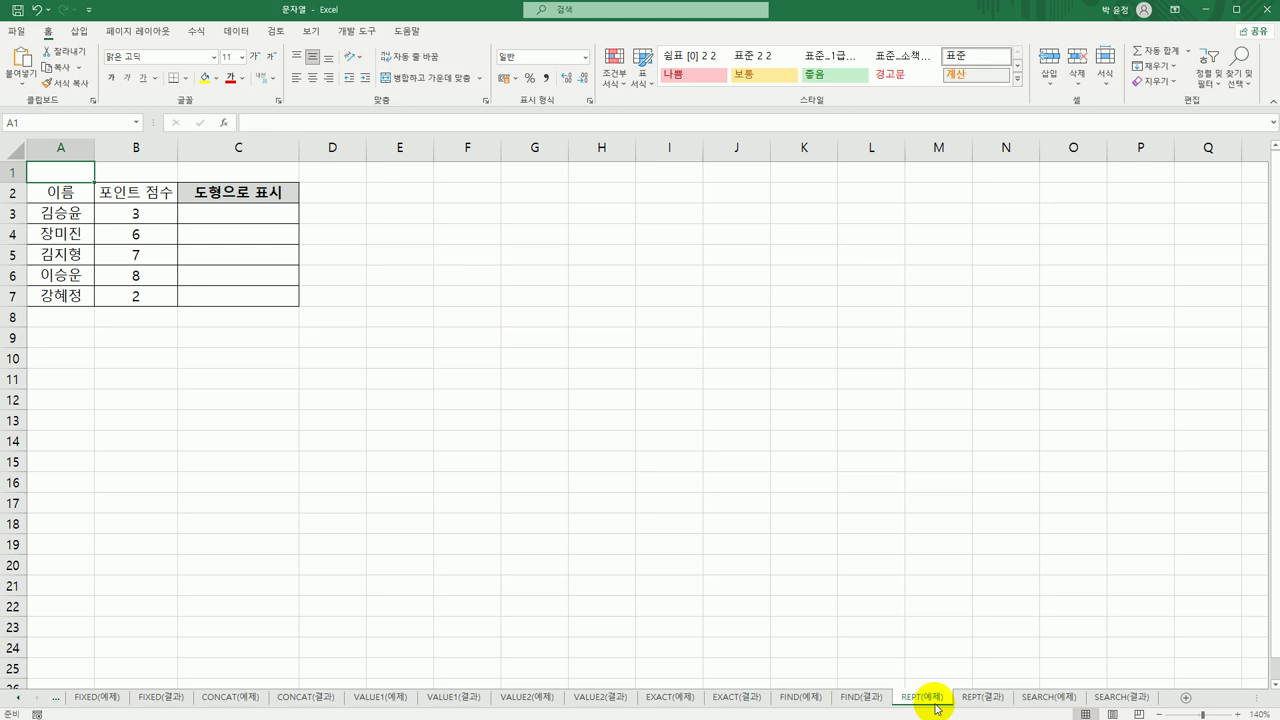
pyautogui.click(255, 213)
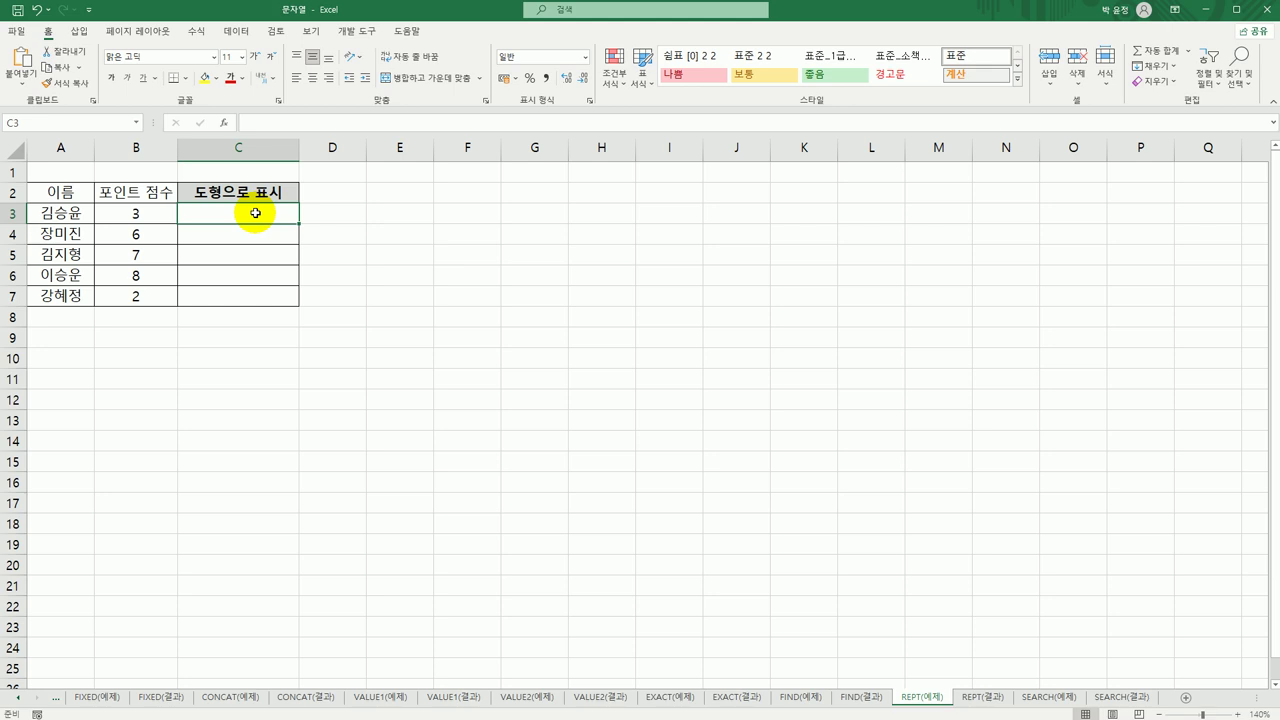
pyautogui.click(124, 212)
pyautogui.click(165, 236)
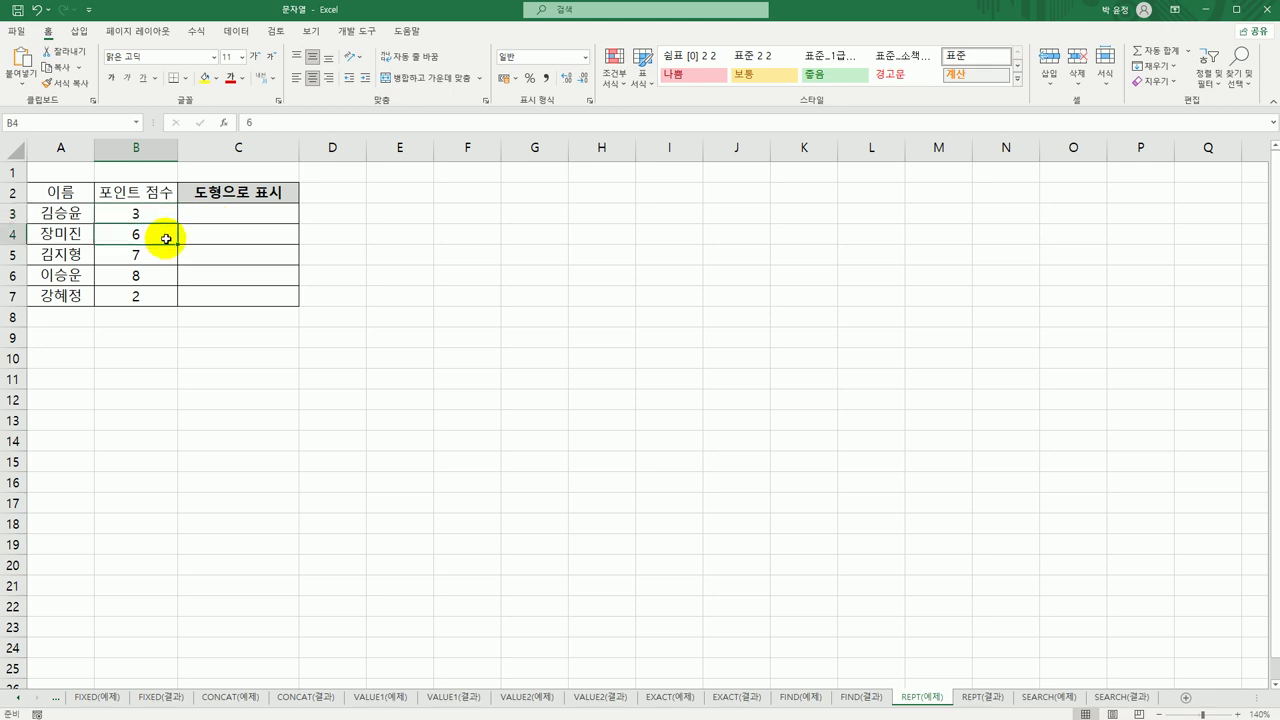
pyautogui.click(170, 255)
pyautogui.click(226, 216)
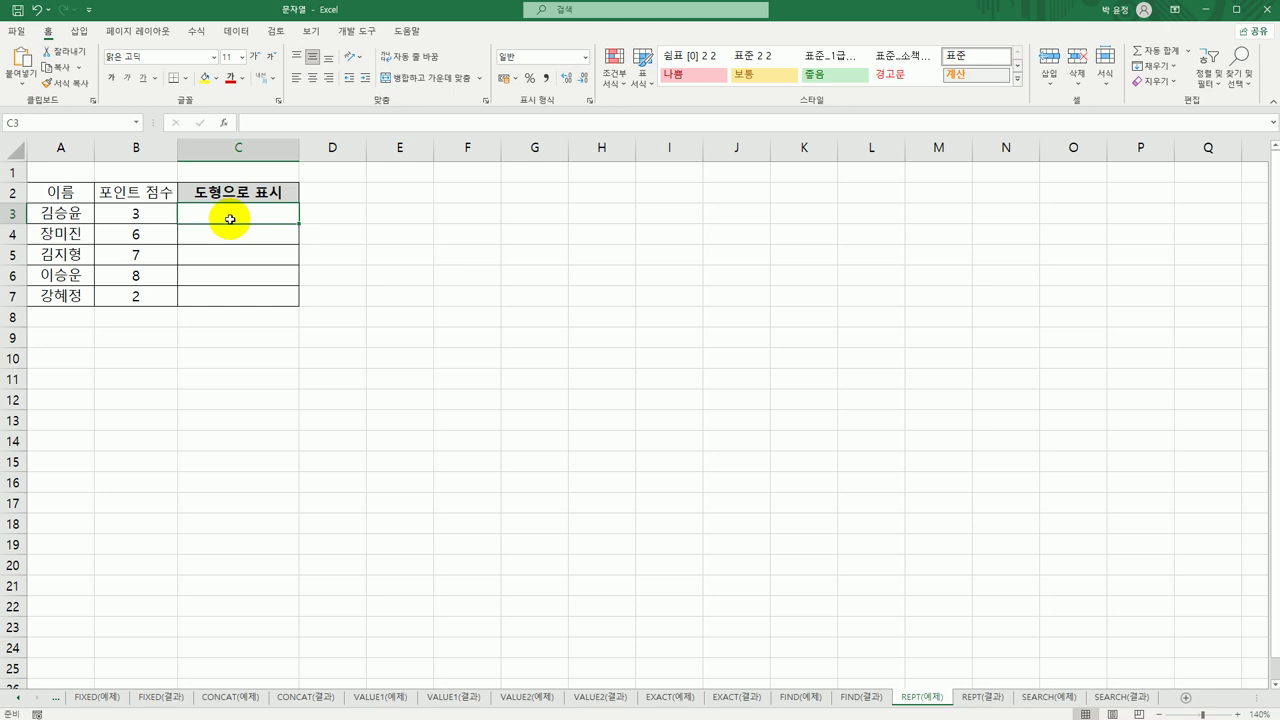
pyautogui.write('=re')
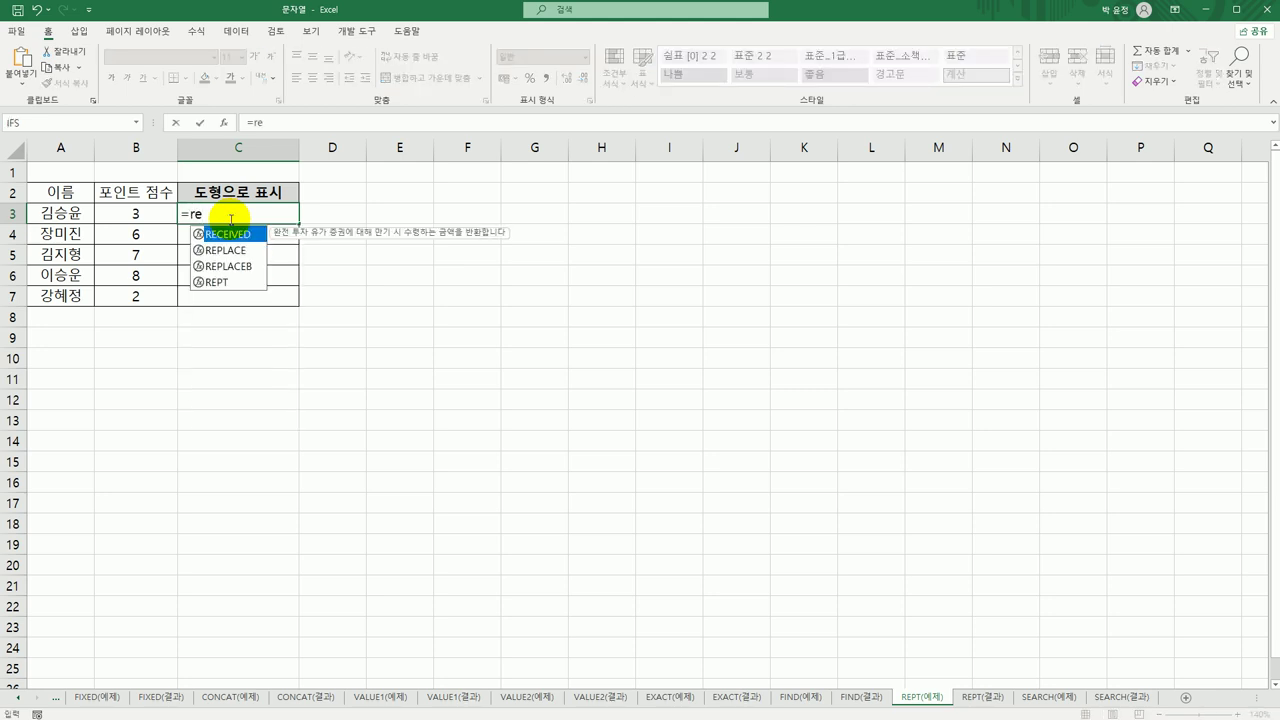
pyautogui.write('pt')
pyautogui.press('Tab')
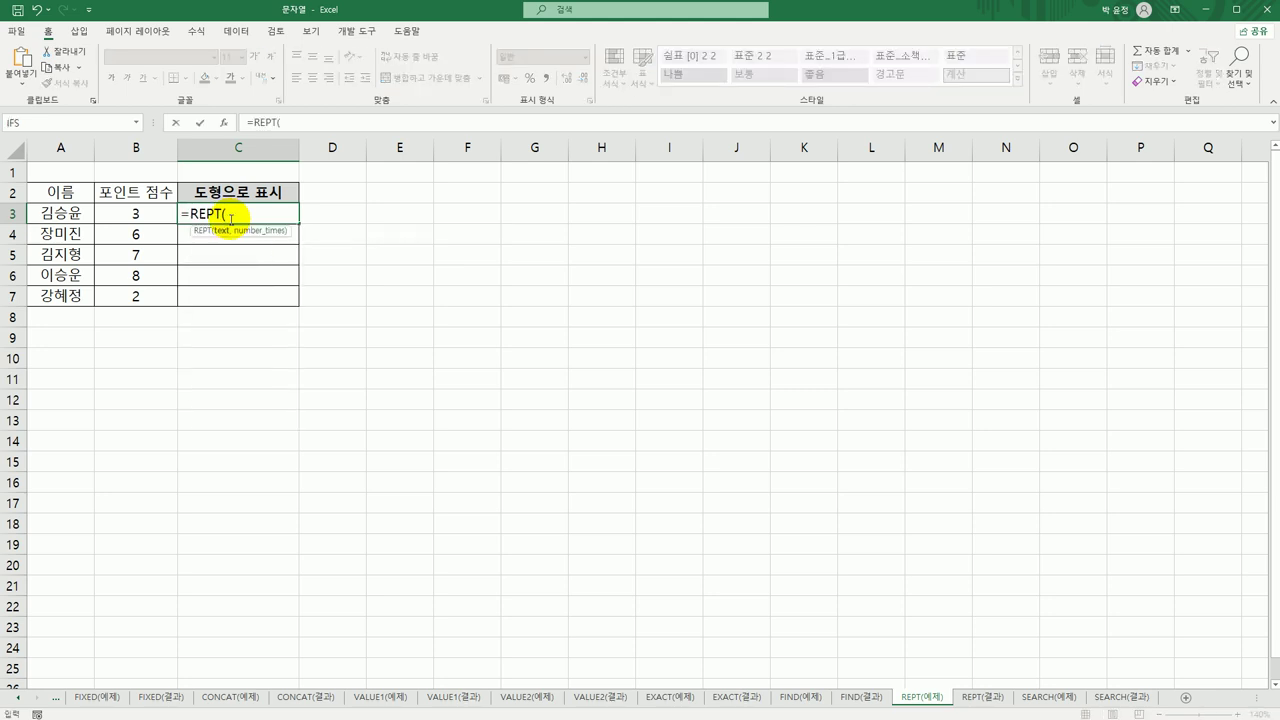
pyautogui.click(223, 122)
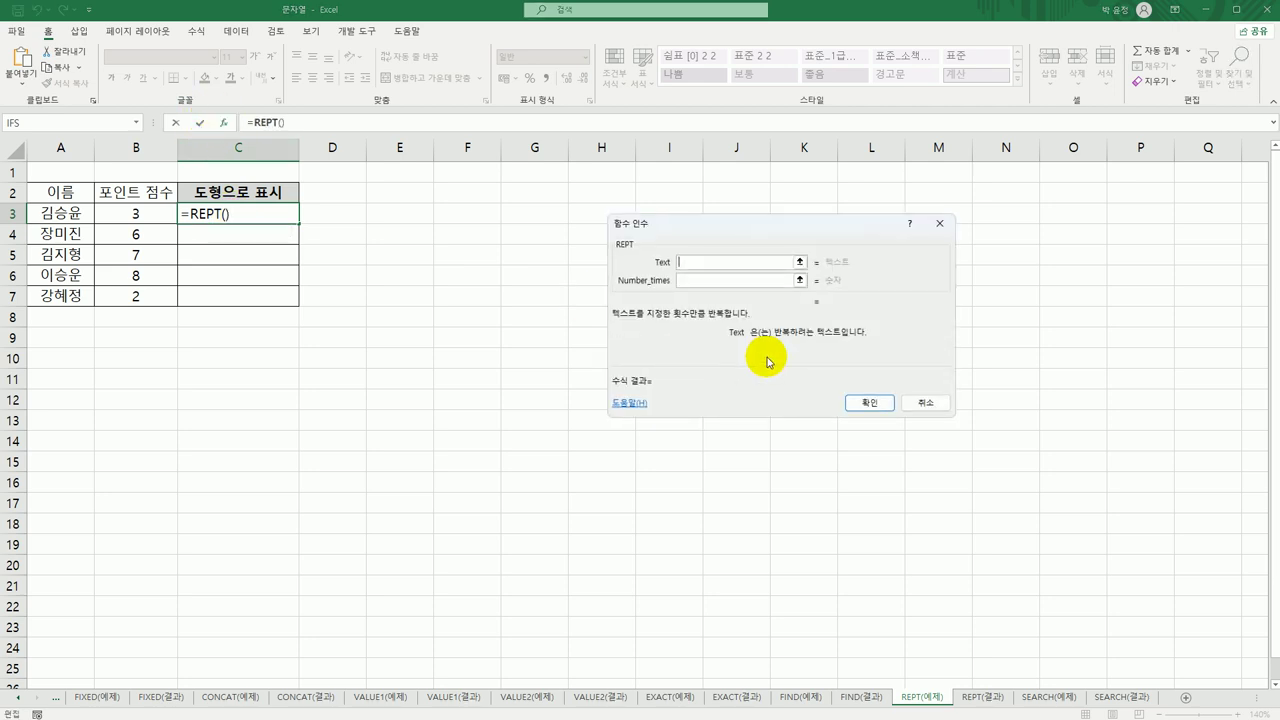
# Complete the REPT arguments with ★ as the text and B3 as the number of times, giving =REPT("★",B3)
pyautogui.write('a')
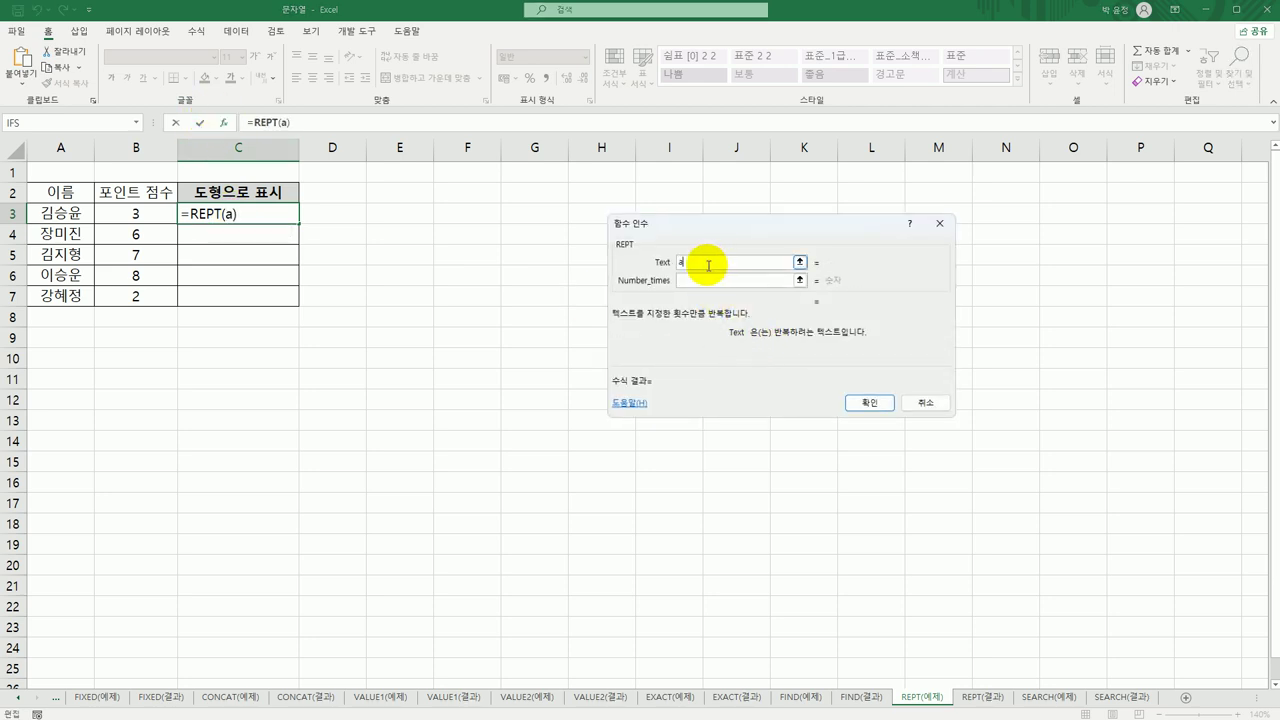
pyautogui.press('BackSpace')
pyautogui.write('ㅁ')
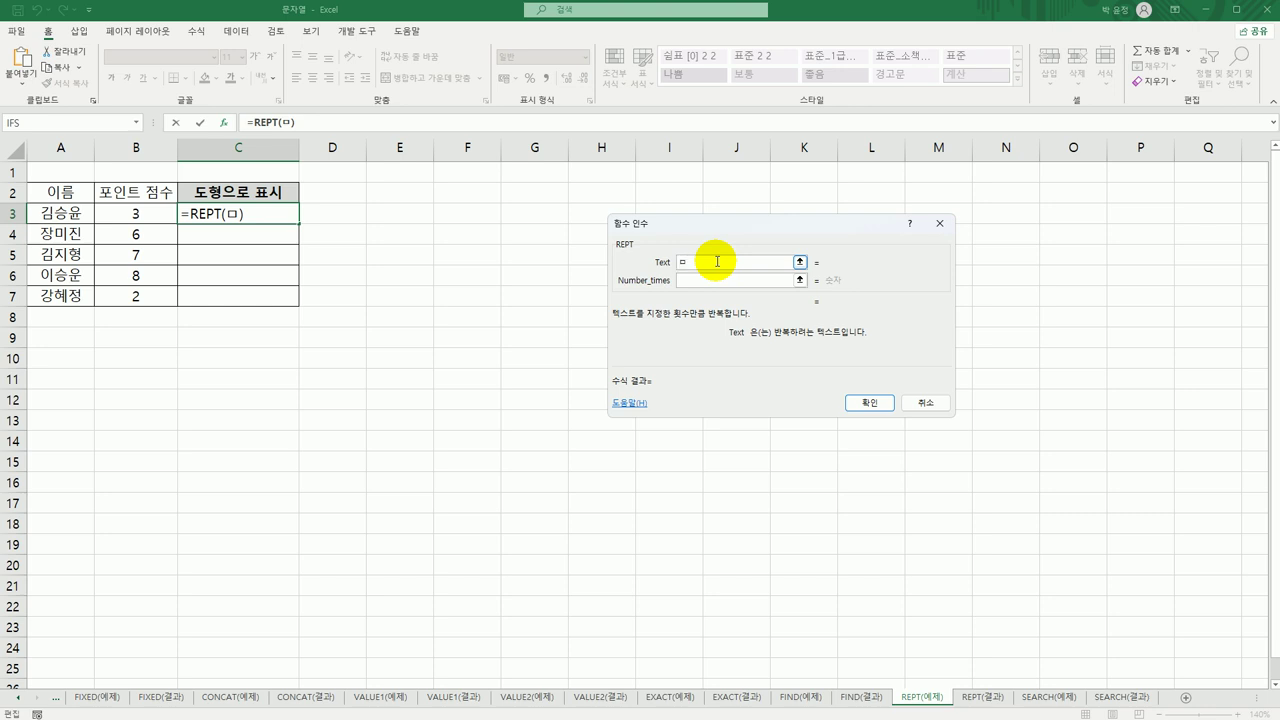
pyautogui.press('Hangul_Hanja')
pyautogui.click(714, 424)
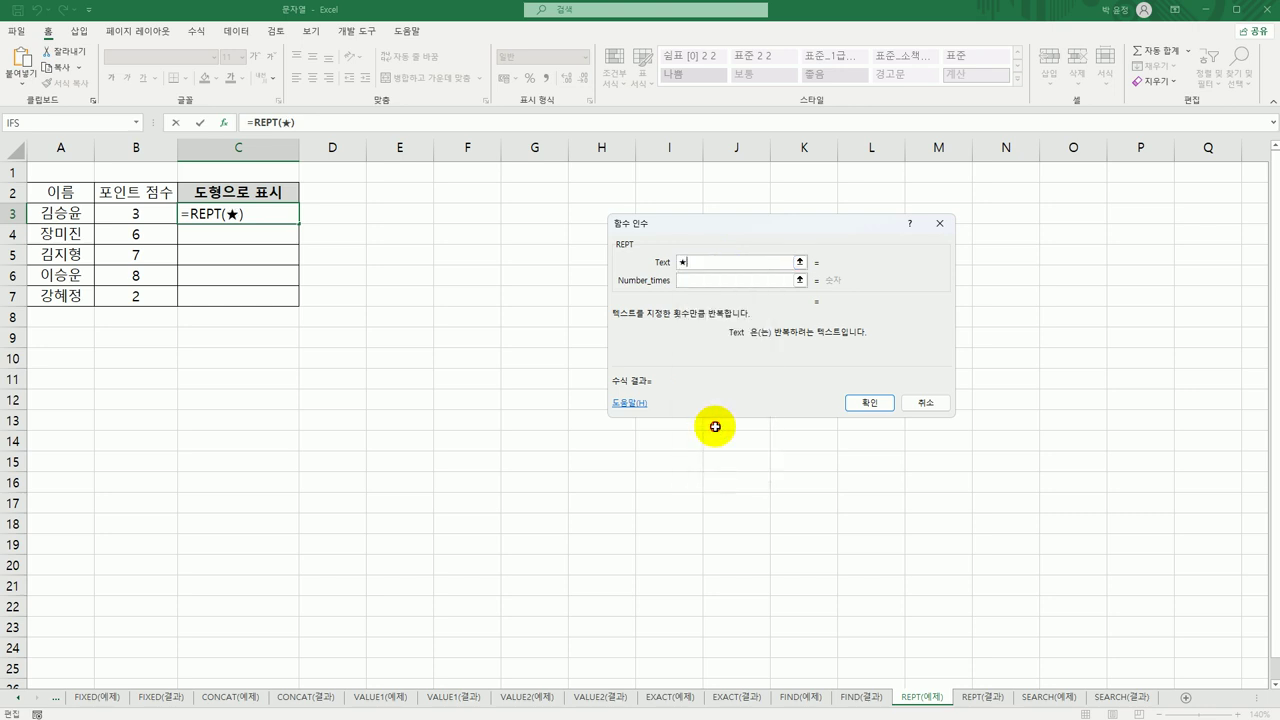
pyautogui.click(705, 281)
pyautogui.click(135, 215)
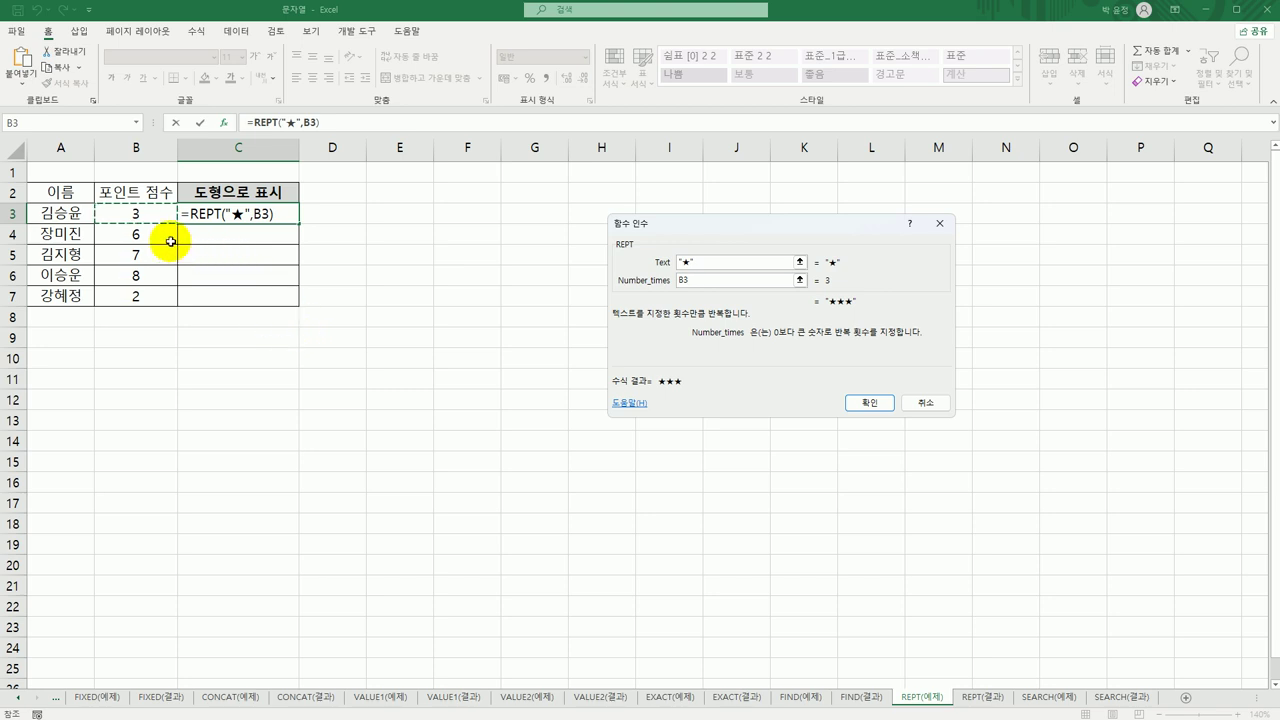
pyautogui.click(882, 404)
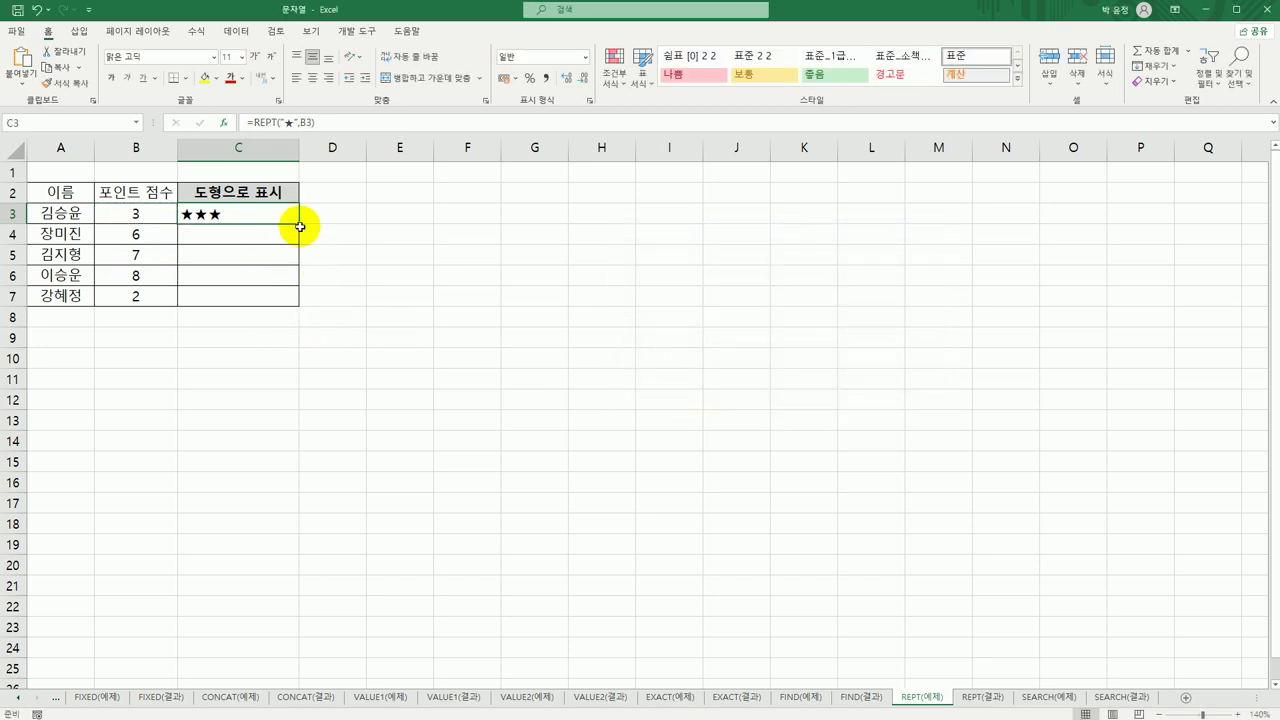
# Fill the REPT formula from C3 down to C7 and compare it with the REPT(결과) sheet
pyautogui.moveTo(300, 227); pyautogui.dragTo(289, 317)
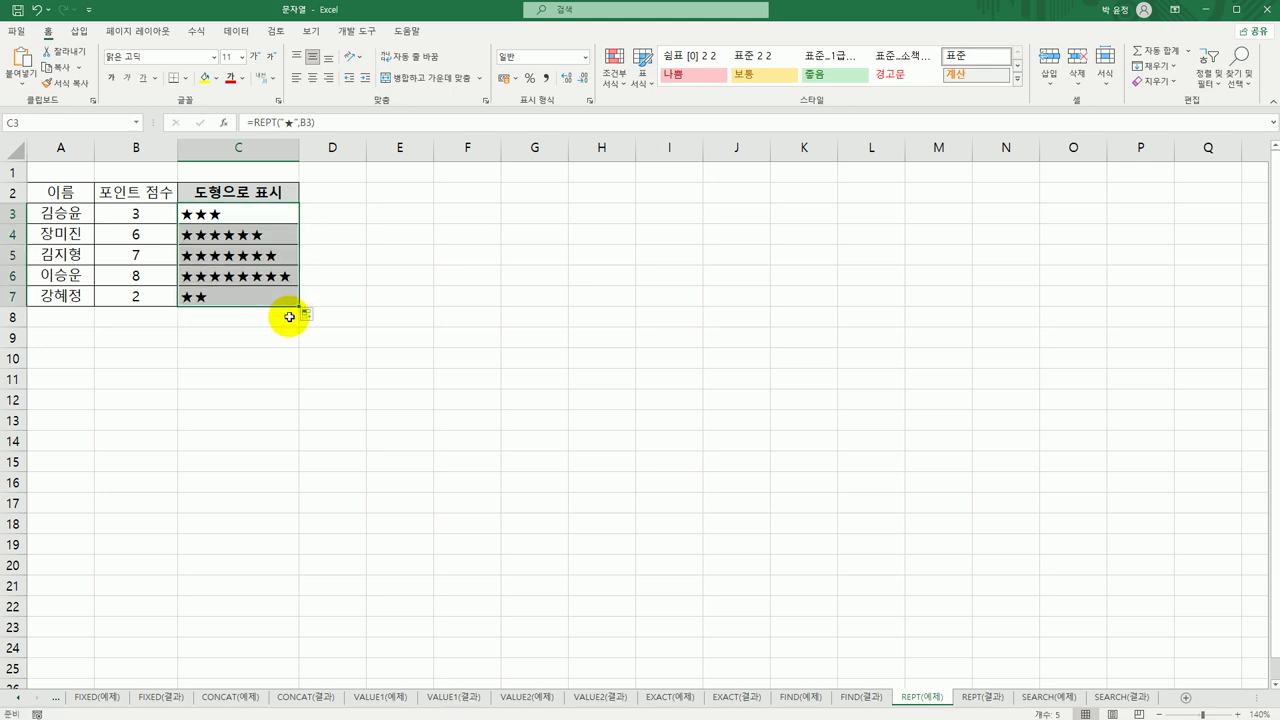
pyautogui.click(266, 212)
pyautogui.click(981, 697)
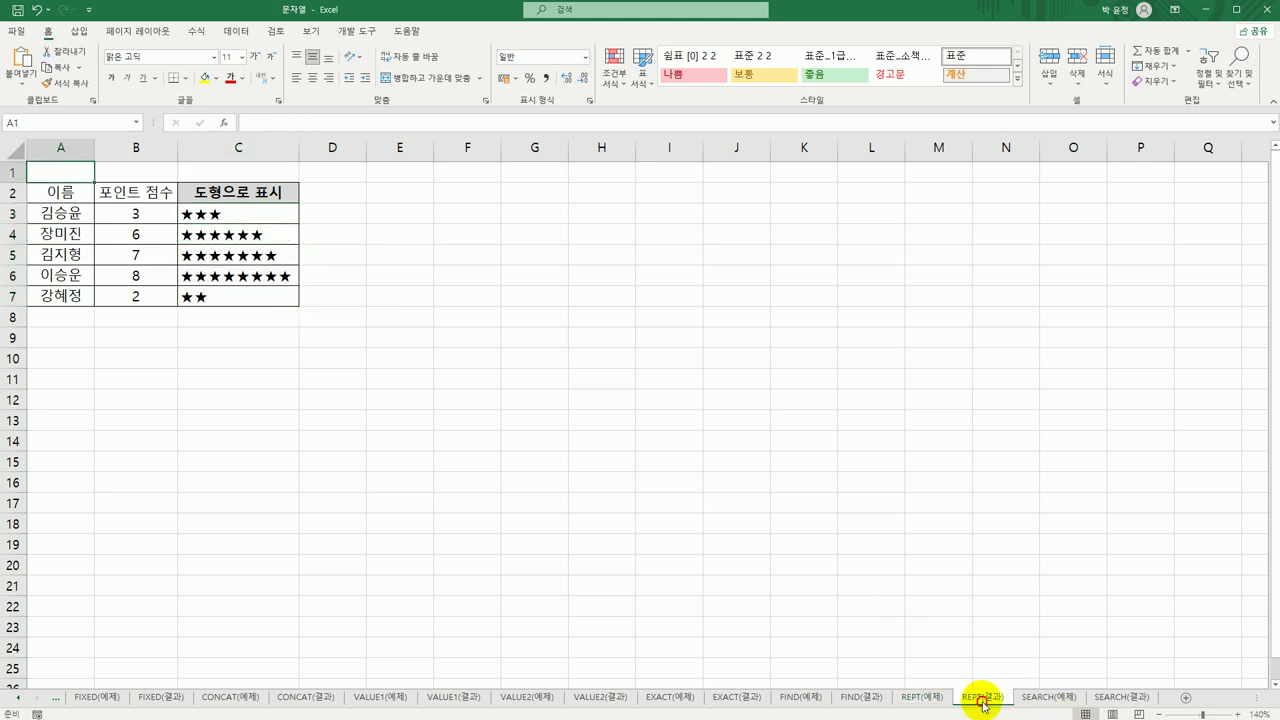
# On the SEARCH(예제) sheet, enter =SEARCH(A3,B3) in cell C3 using the function arguments
pyautogui.click(1030, 698)
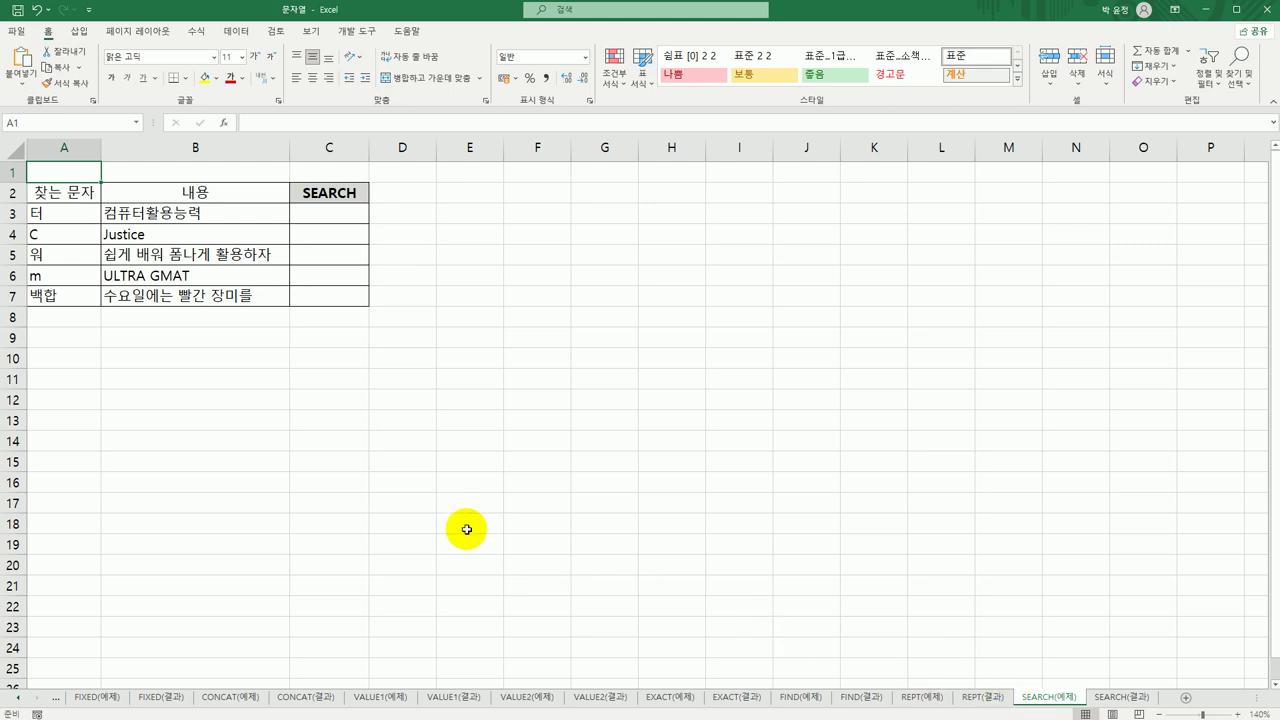
pyautogui.click(351, 221)
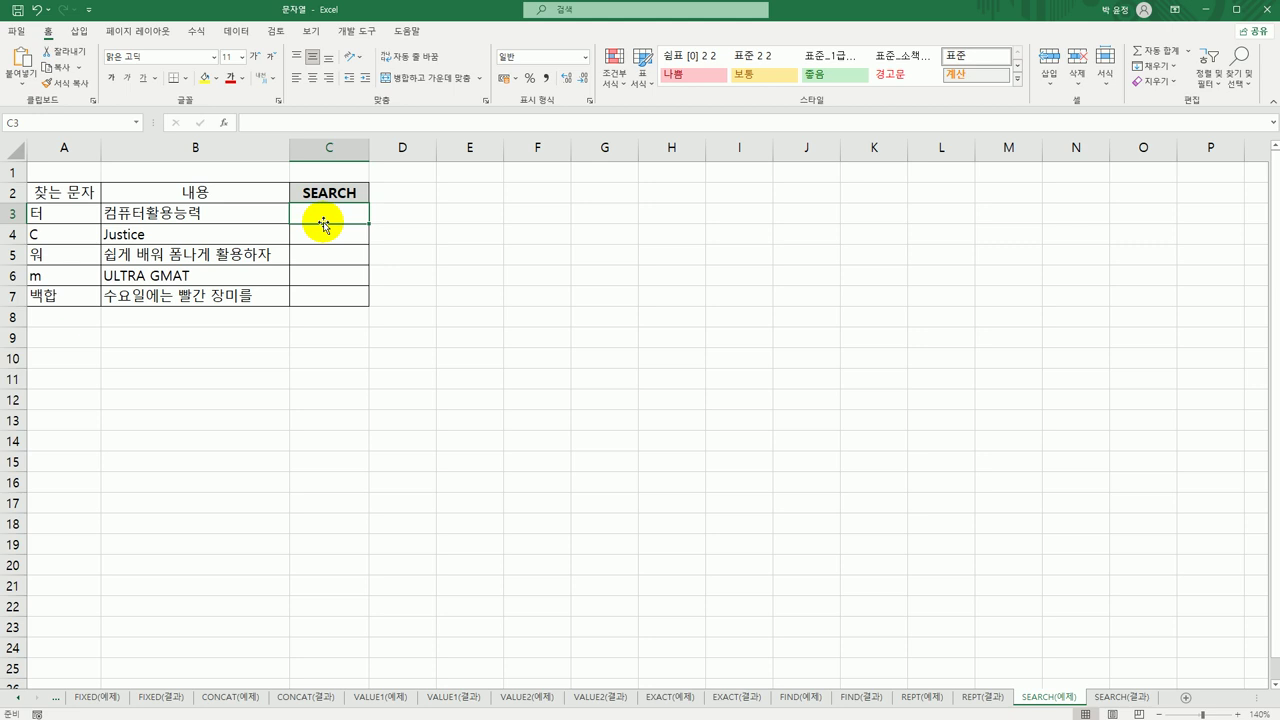
pyautogui.write('=')
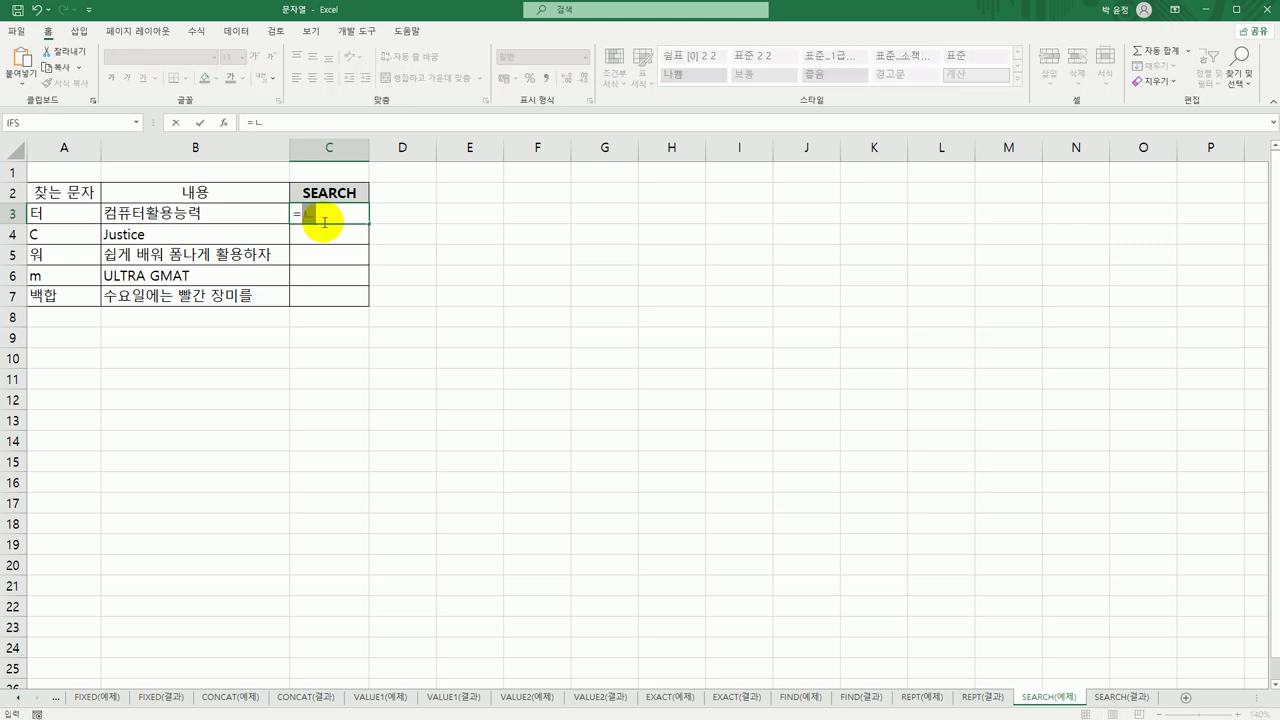
pyautogui.write('s')
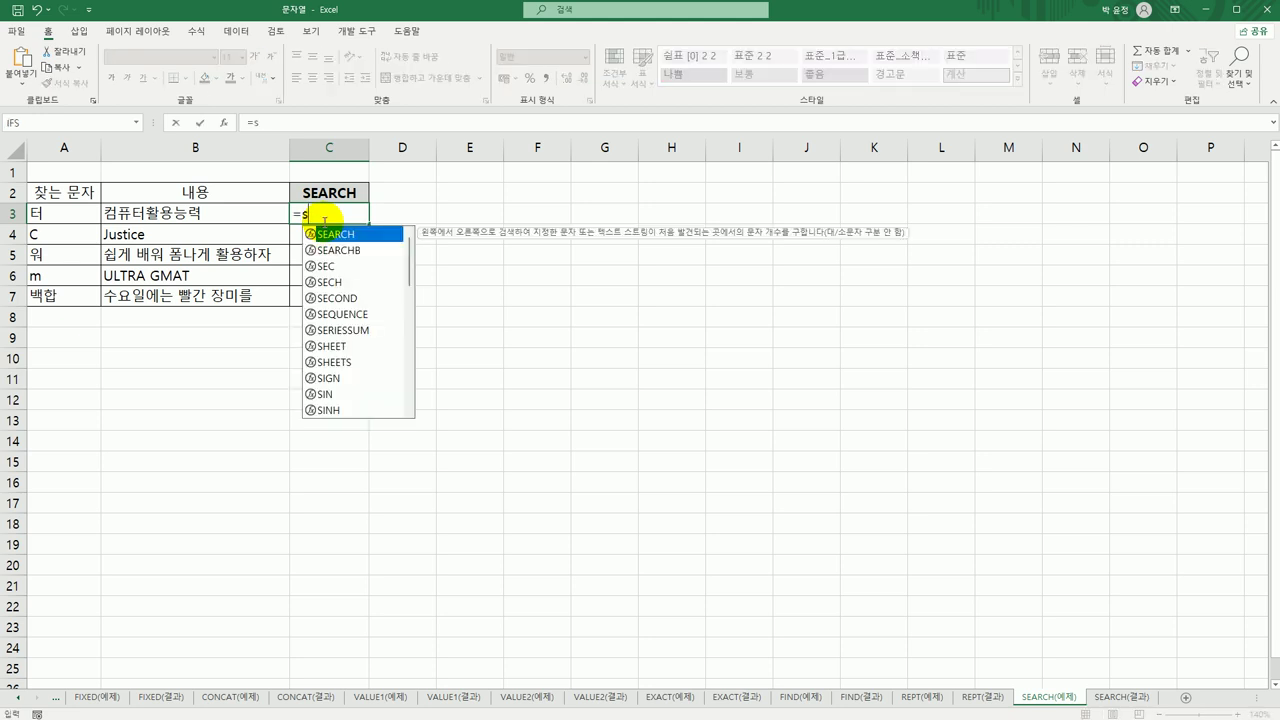
pyautogui.press('Tab')
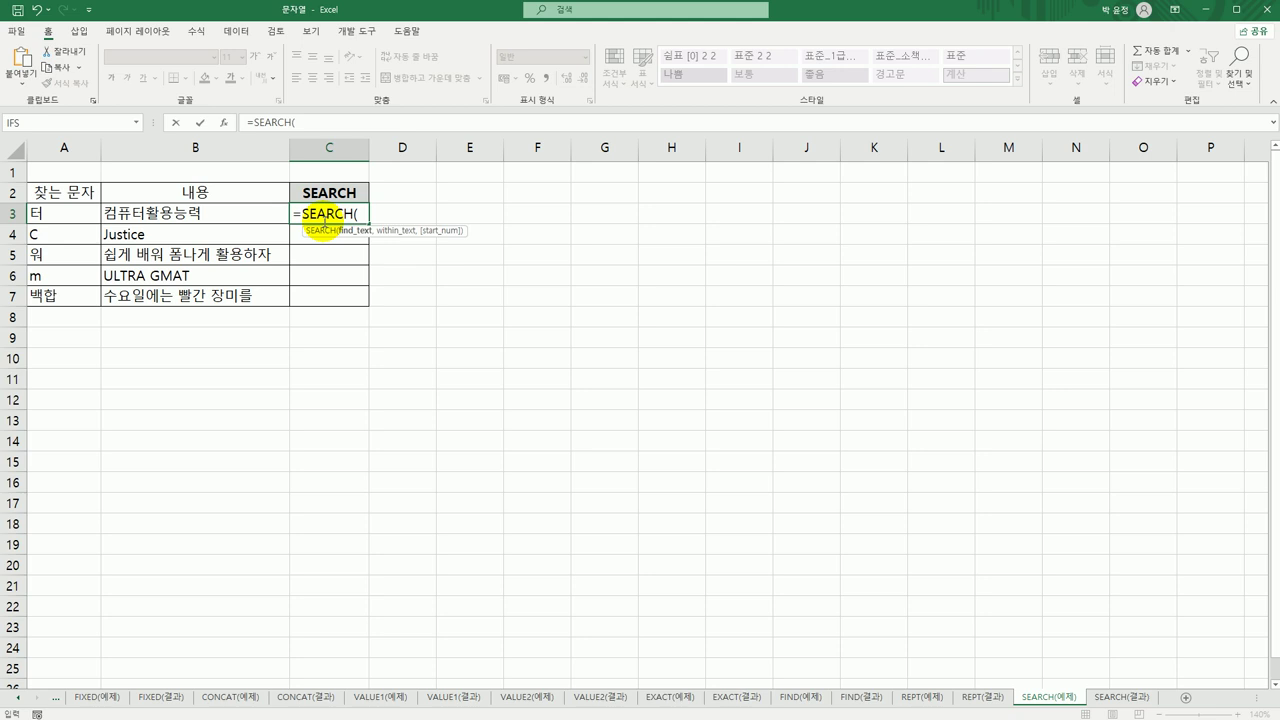
pyautogui.click(224, 122)
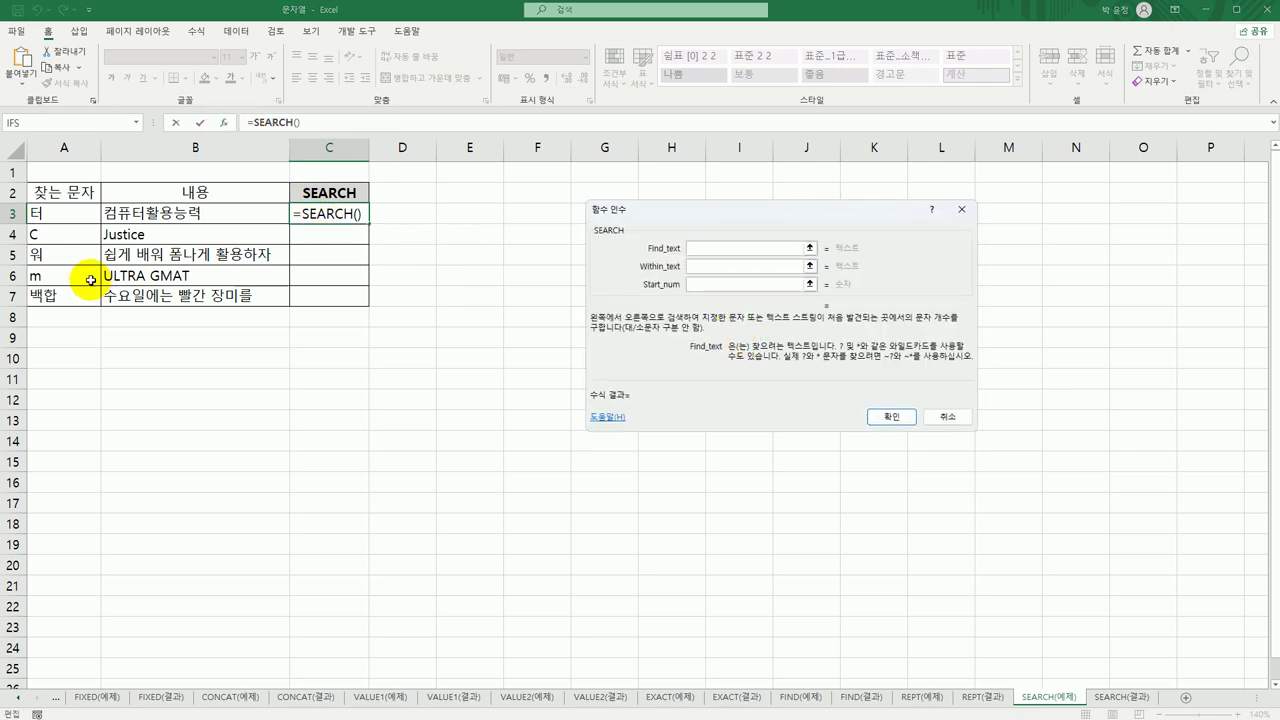
pyautogui.click(83, 219)
pyautogui.click(703, 266)
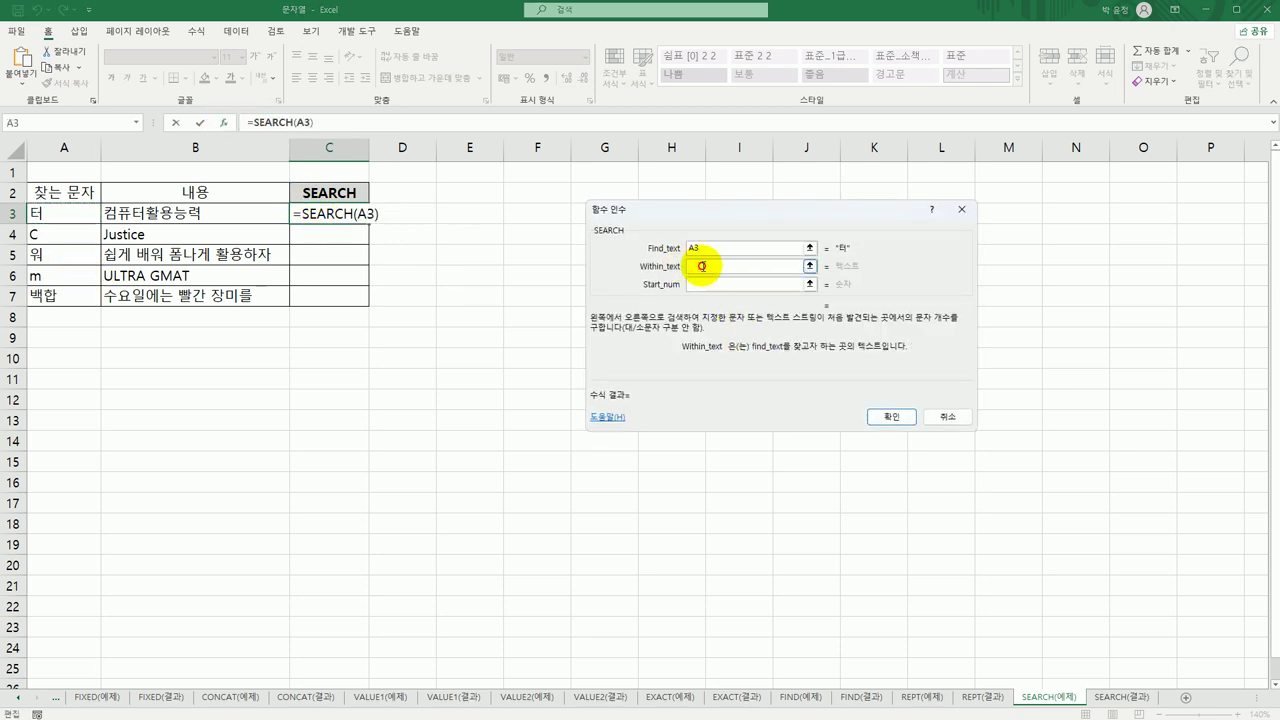
pyautogui.click(186, 222)
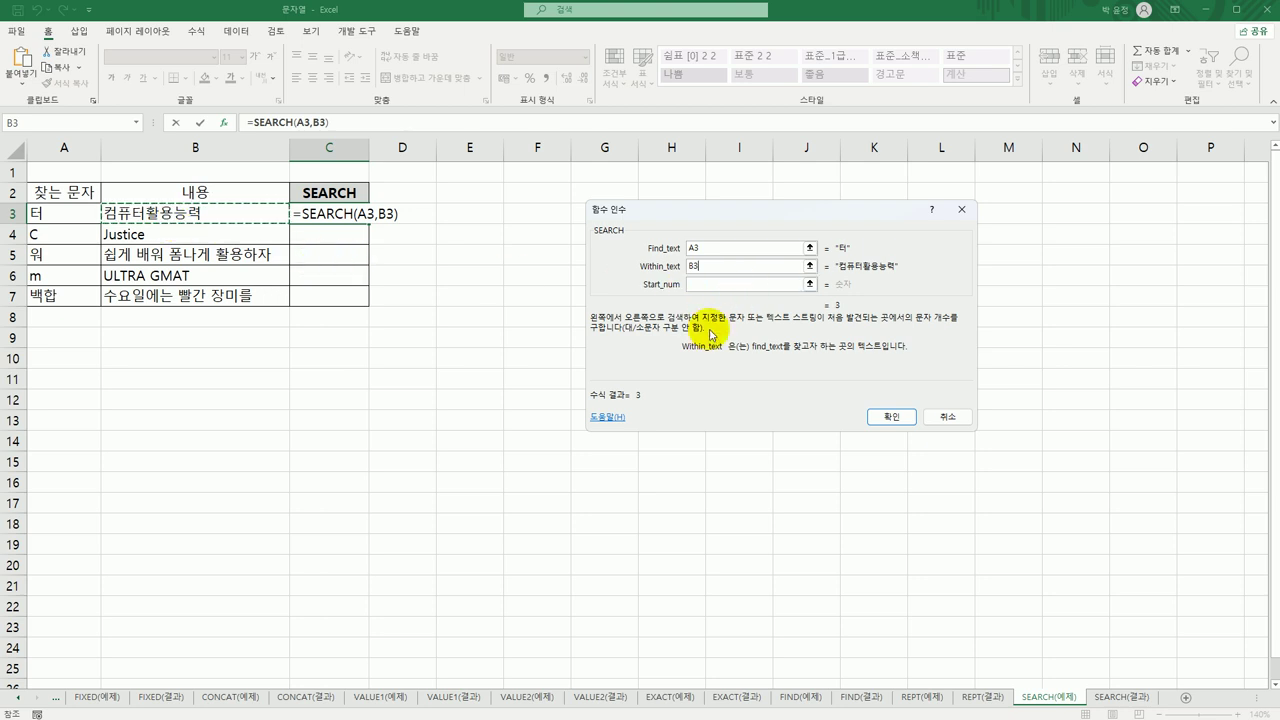
pyautogui.click(868, 416)
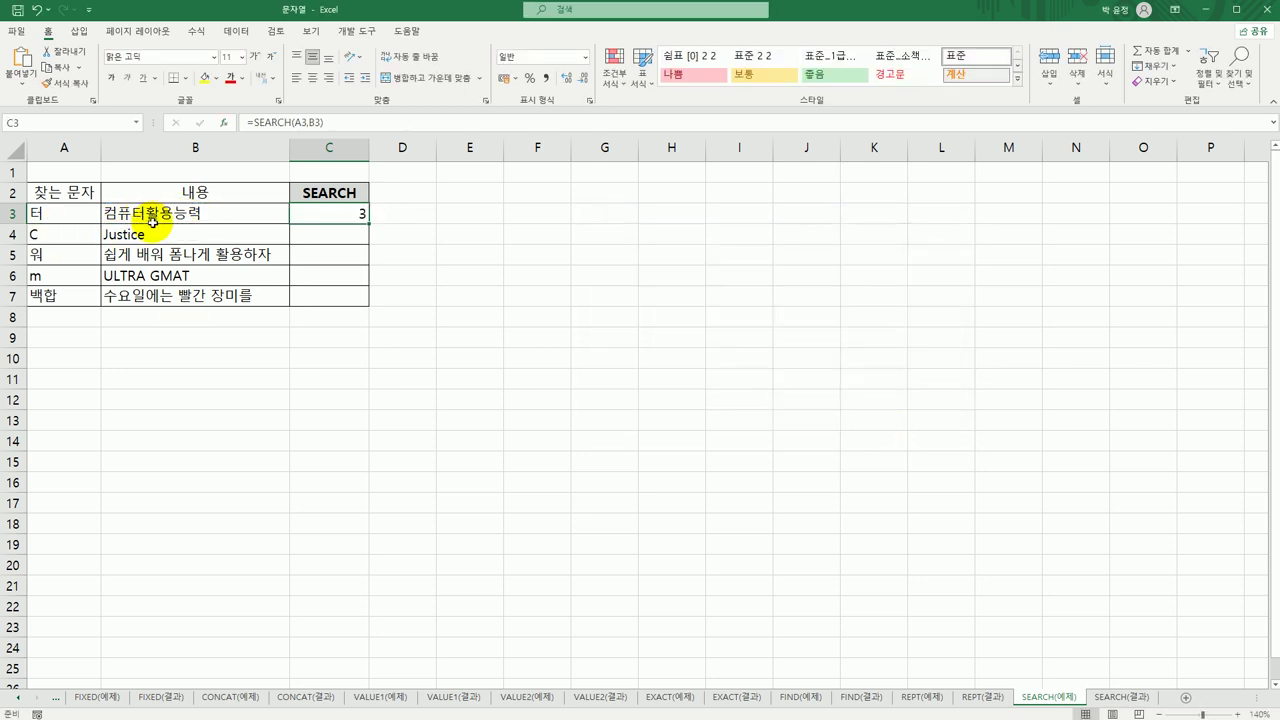
# Fill the SEARCH formula from C3 down to C7 and inspect the filled cells against the search text in column A
pyautogui.moveTo(369, 222); pyautogui.dragTo(367, 297)
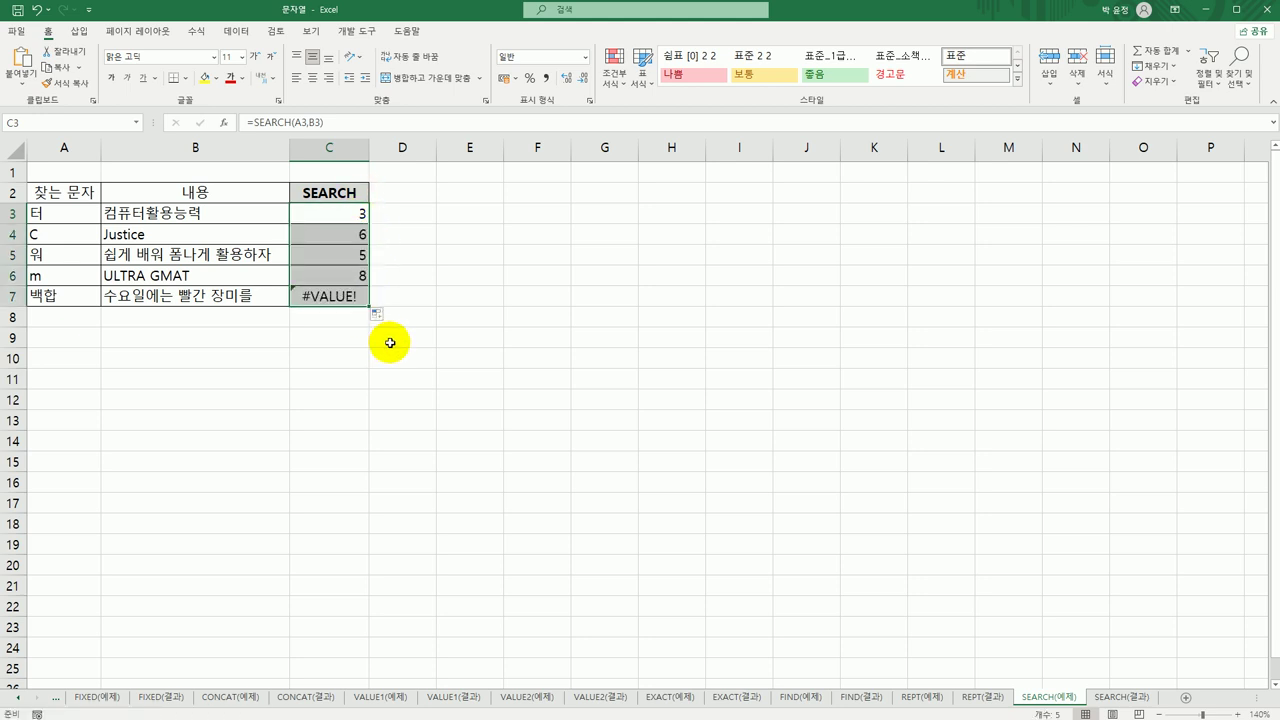
pyautogui.click(352, 238)
pyautogui.click(355, 260)
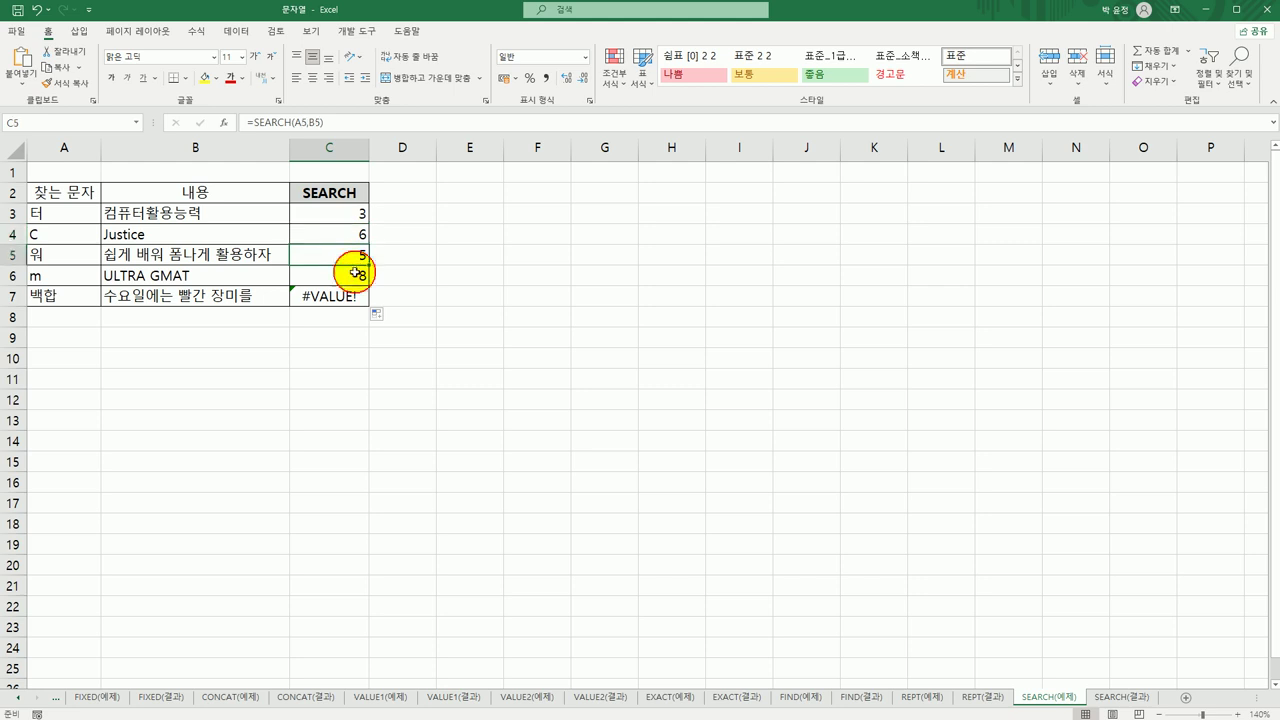
pyautogui.click(356, 272)
pyautogui.click(79, 303)
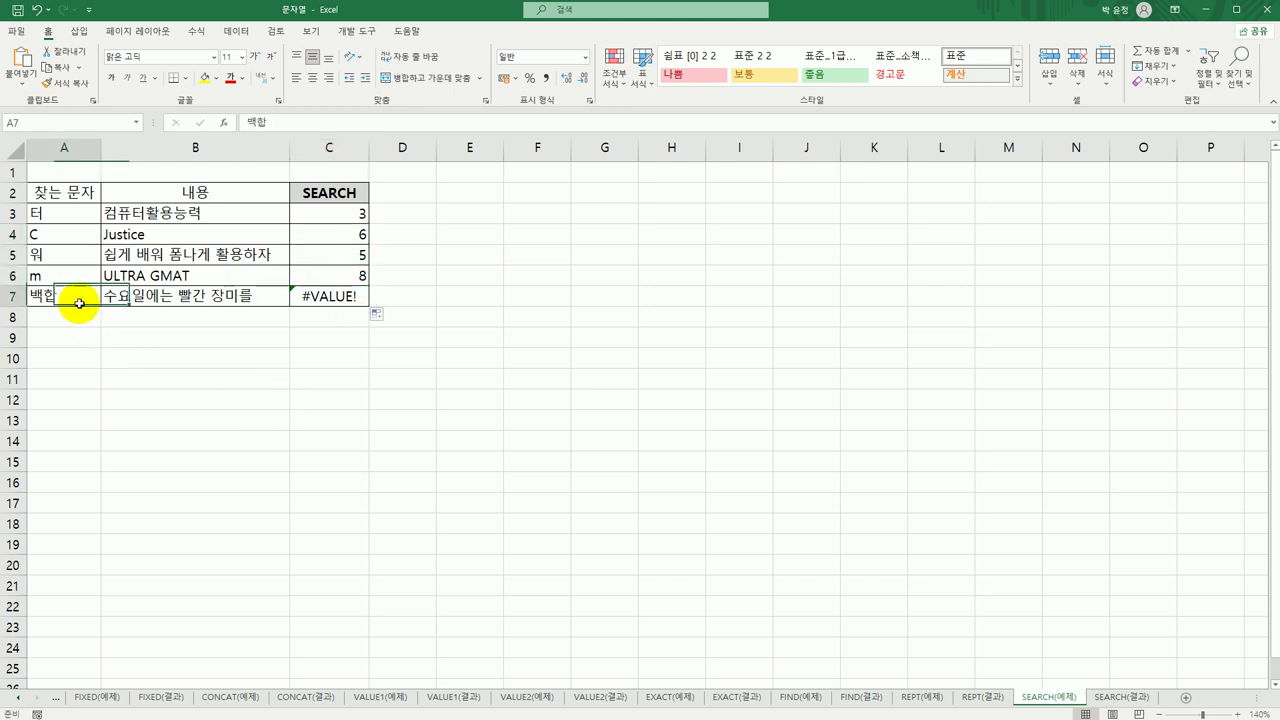
pyautogui.click(337, 292)
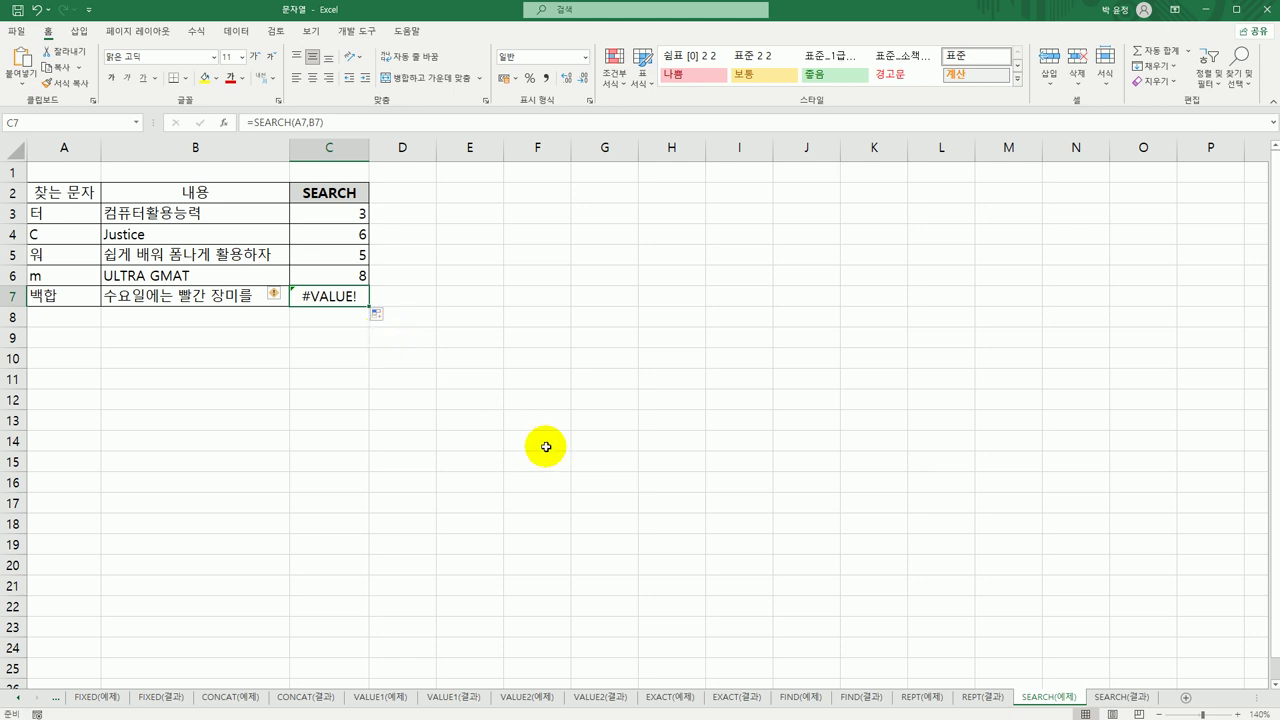
# Compare the SEARCH(예제) sheet with the SEARCH(결과) sheet
pyautogui.click(1121, 696)
pyautogui.click(1053, 699)
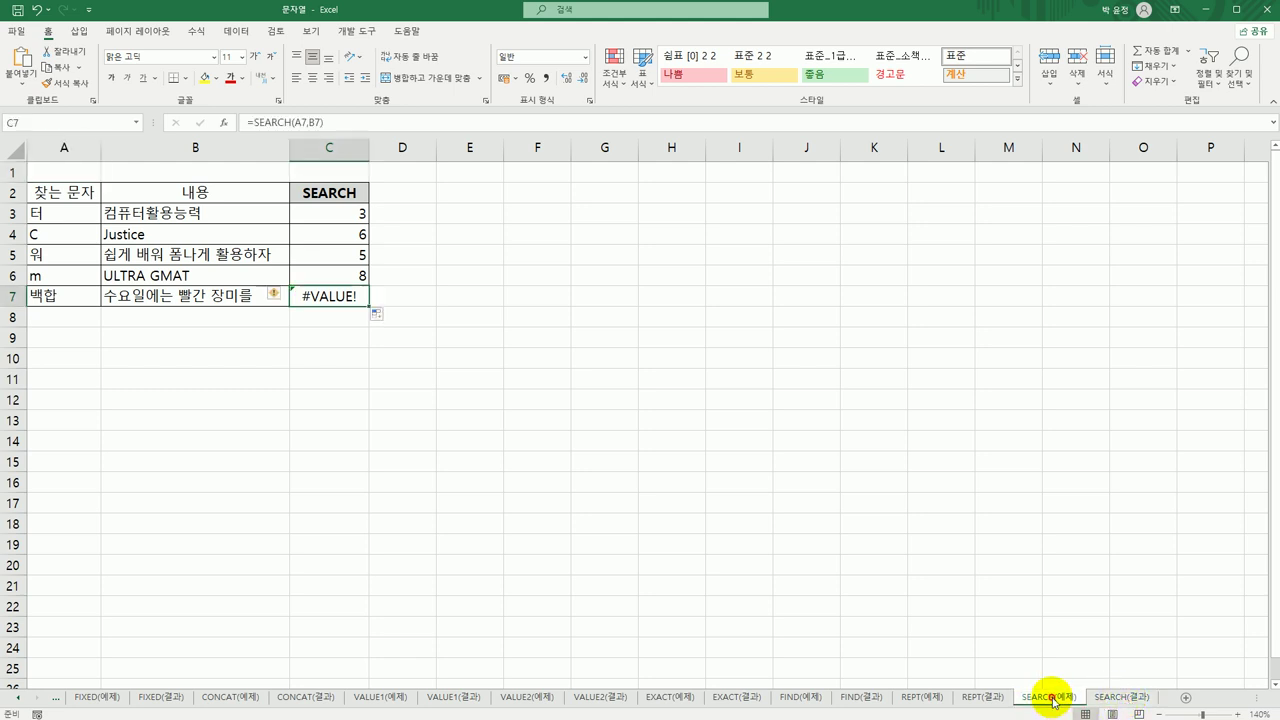
pyautogui.click(1121, 696)
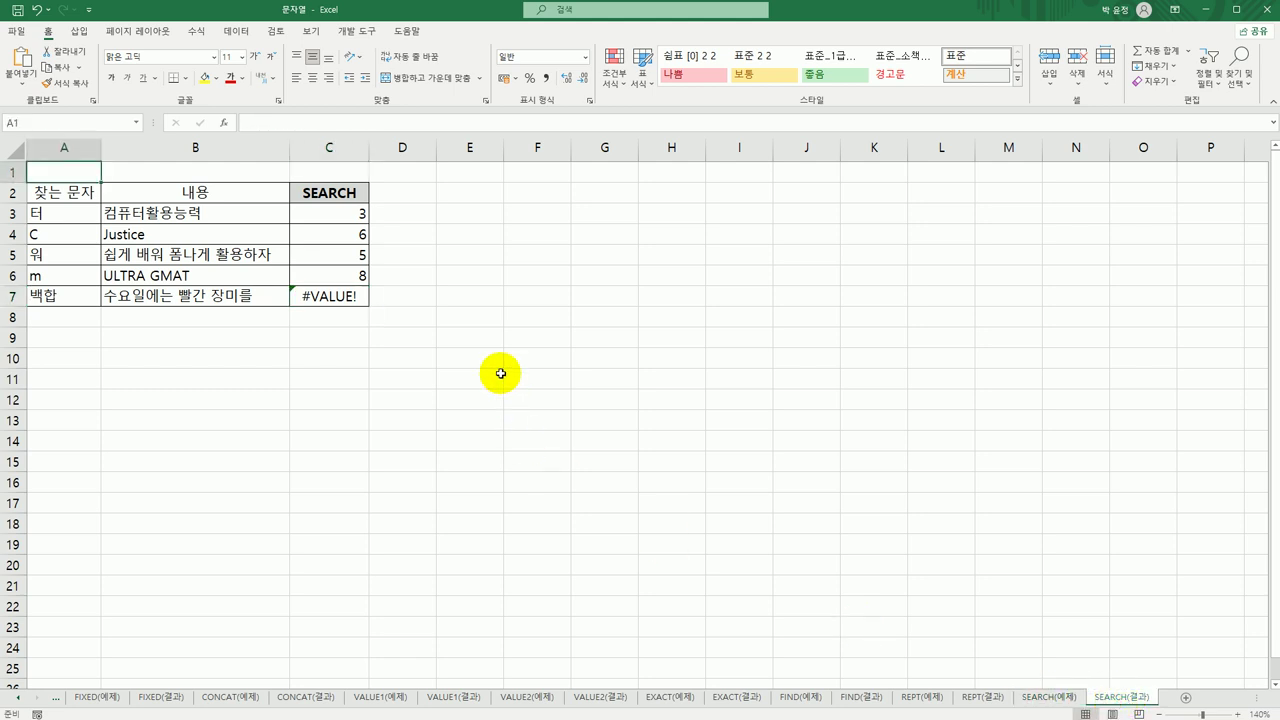